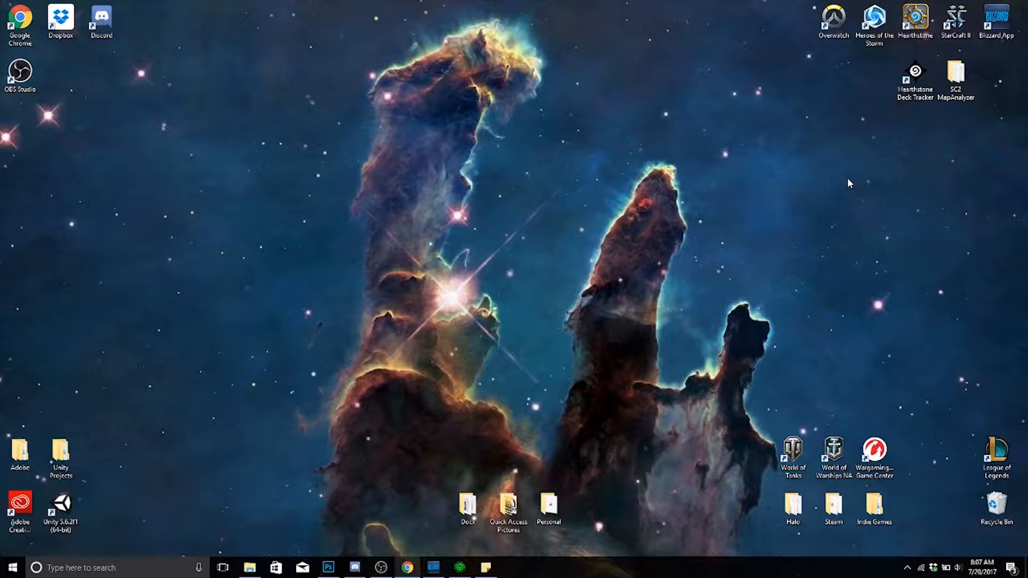
- Switch to the Blizzard app and launch the StarCraft II Editor from the StarCraft II page
key(XF86AudioRaiseVolume)
key(XF86AudioRaiseVolume)
click(433, 568)
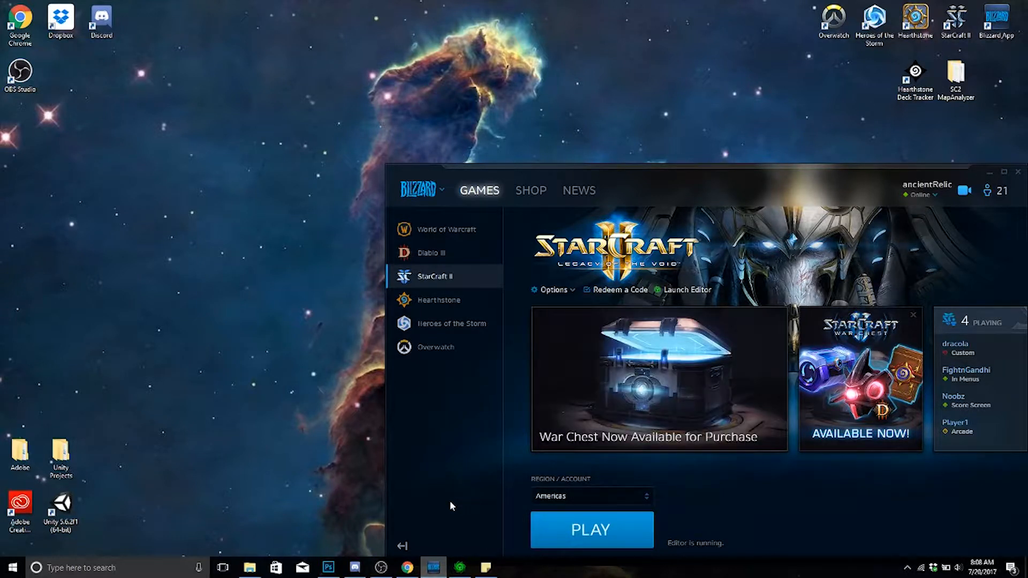
click(428, 569)
click(441, 566)
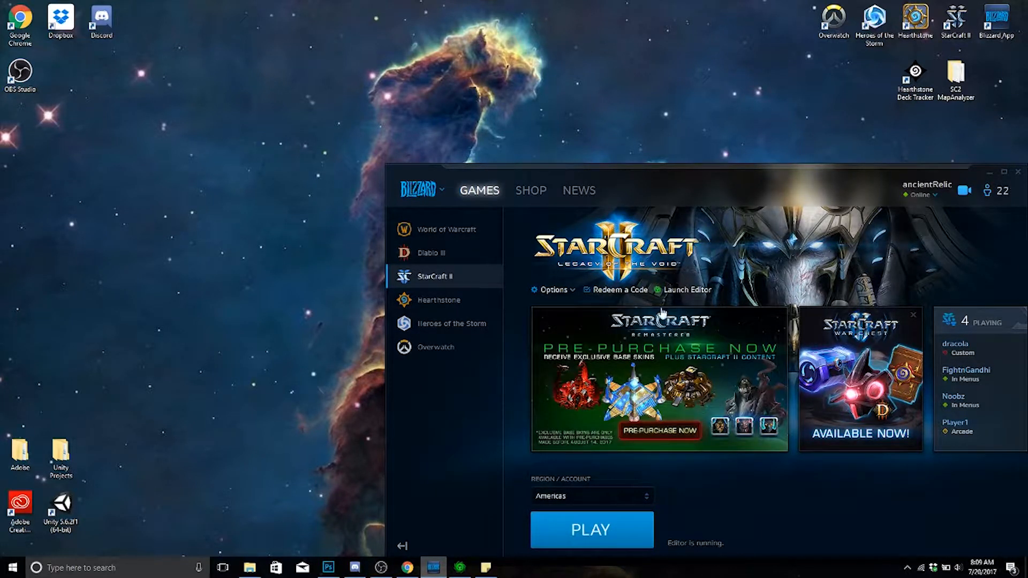
click(693, 294)
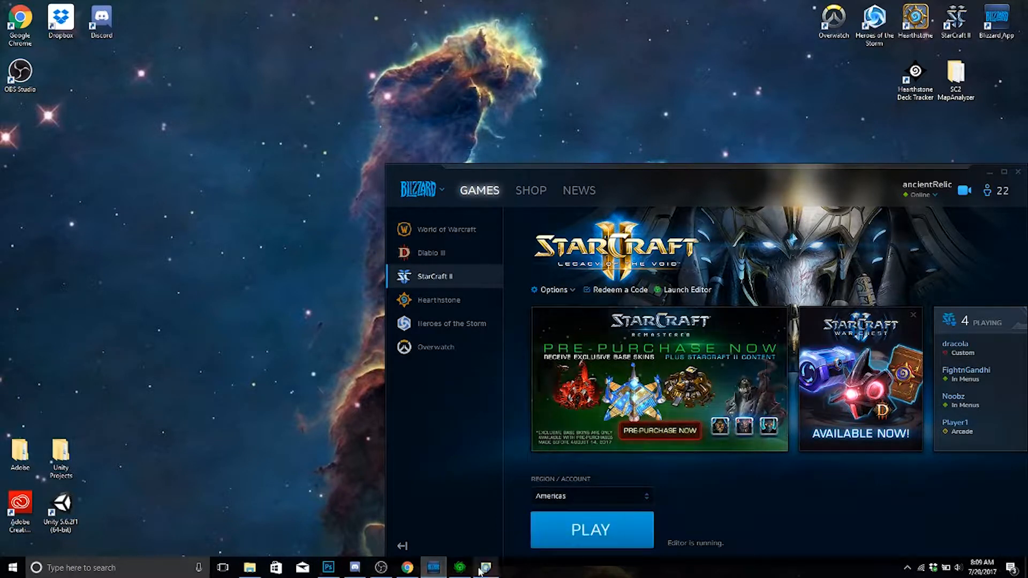
- Dismiss the duplicate editor start-up and switch to the running StarCraft II Editor with the Thundering Tides V0.6 map
click(469, 573)
click(469, 573)
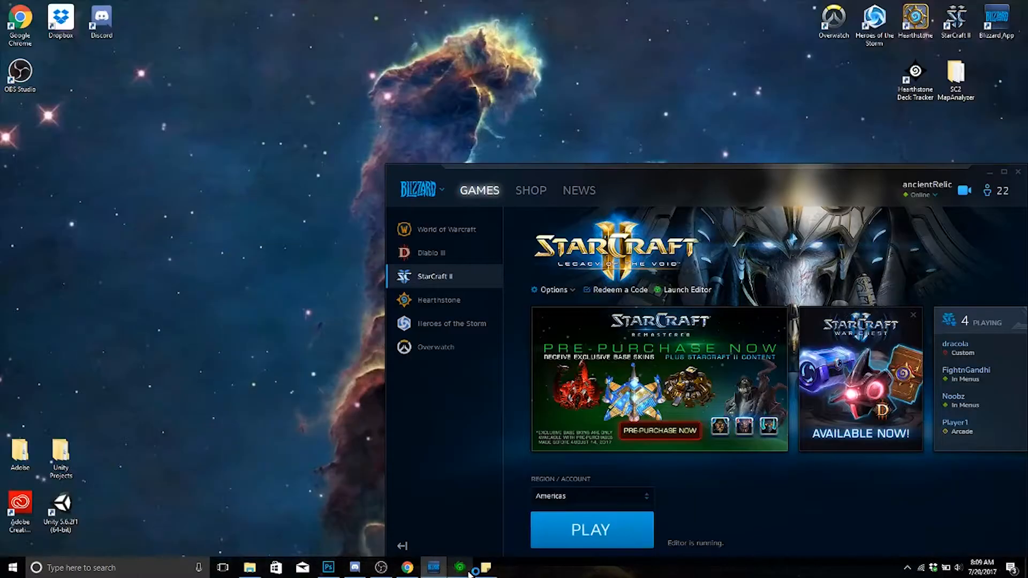
click(469, 573)
click(469, 574)
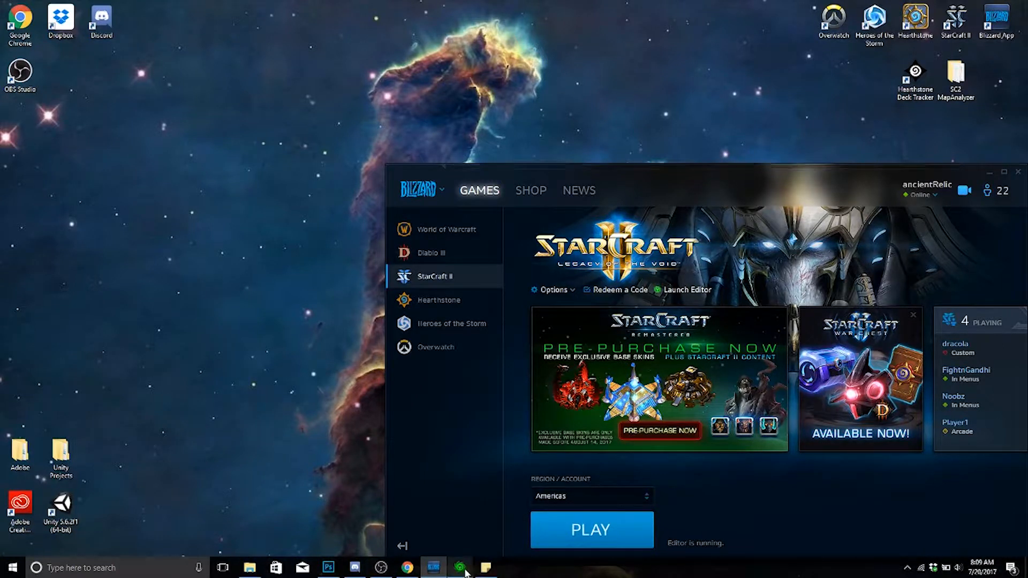
mouse_move(469, 572)
click(522, 514)
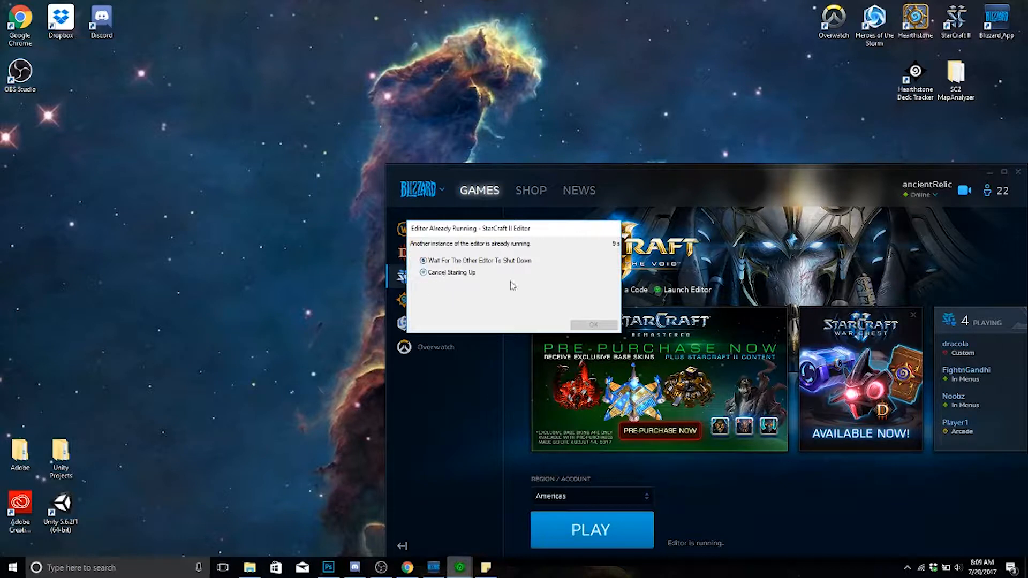
click(594, 324)
mouse_move(460, 565)
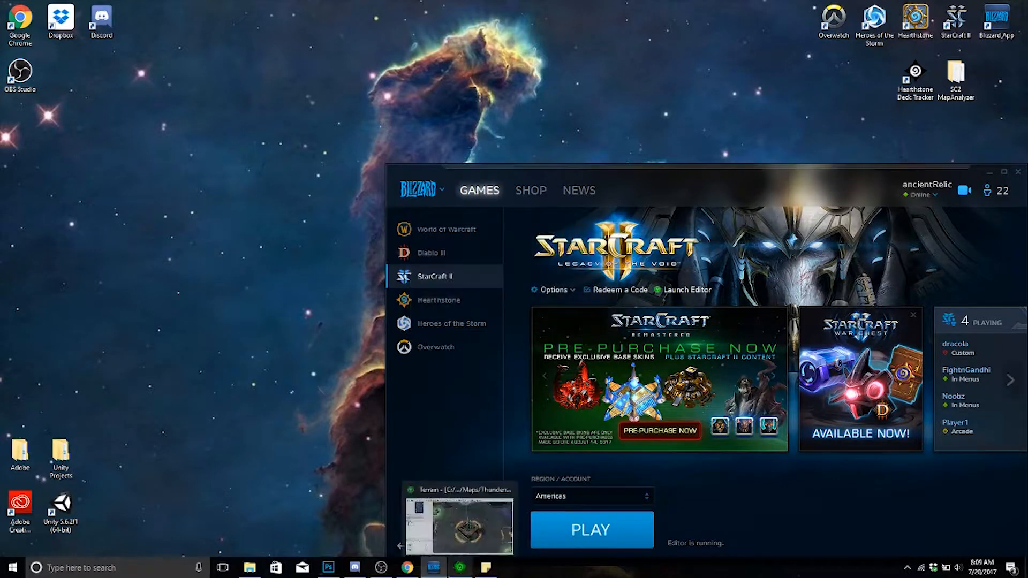
click(478, 509)
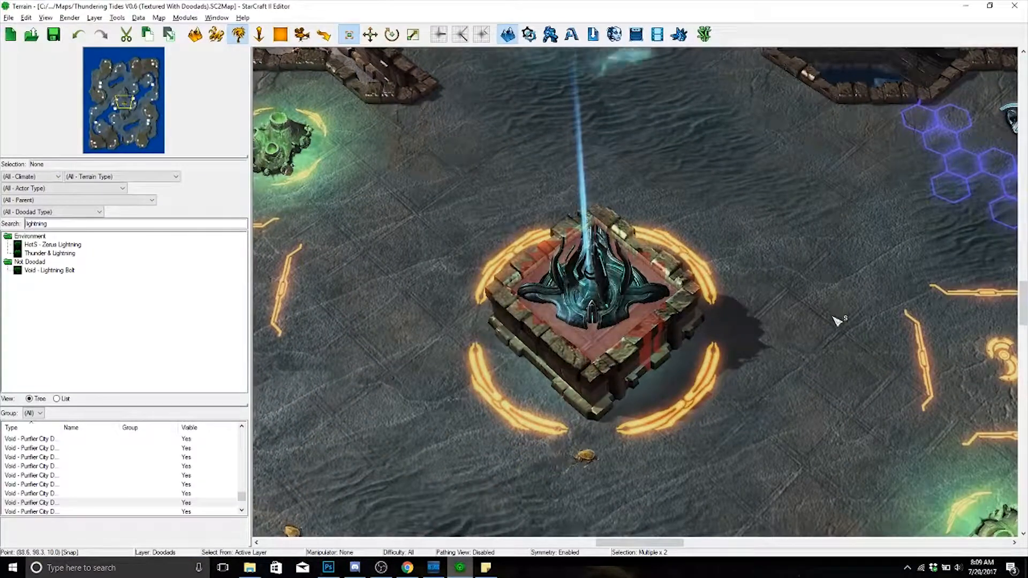
- Examine the Thundering Tides map's layout, from the central pedestal to the surrounding bases, cliffs, water and doodads
scroll(915, 333, down, 5)
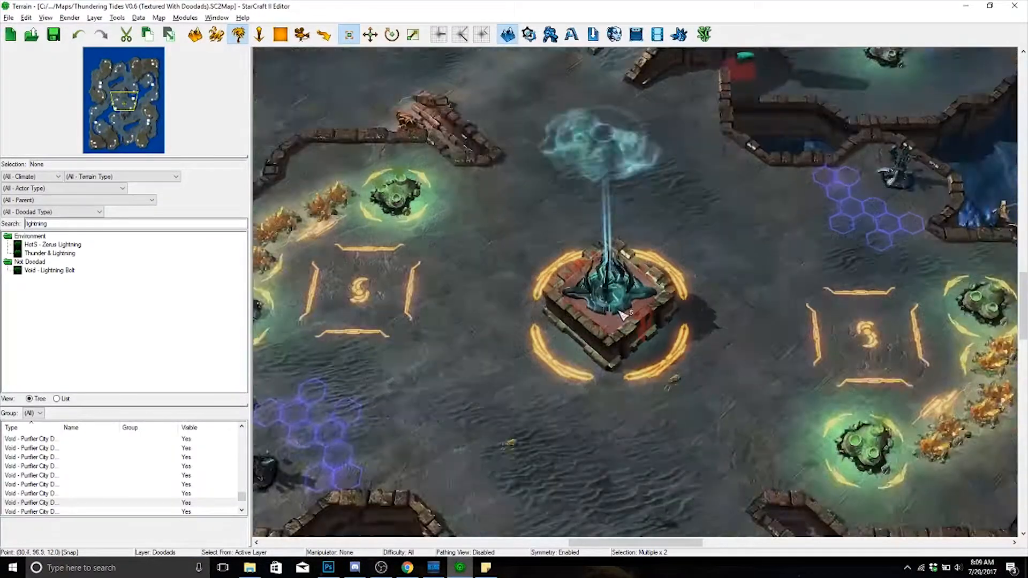
scroll(681, 317, down, 5)
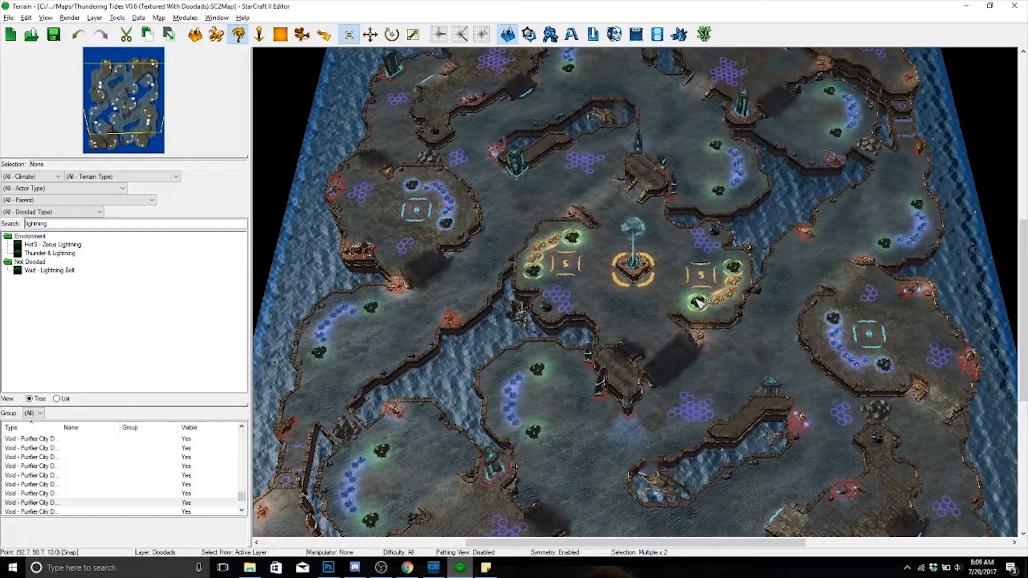
middle_drag(697, 302, 749, 243)
right_drag(748, 244, 681, 76)
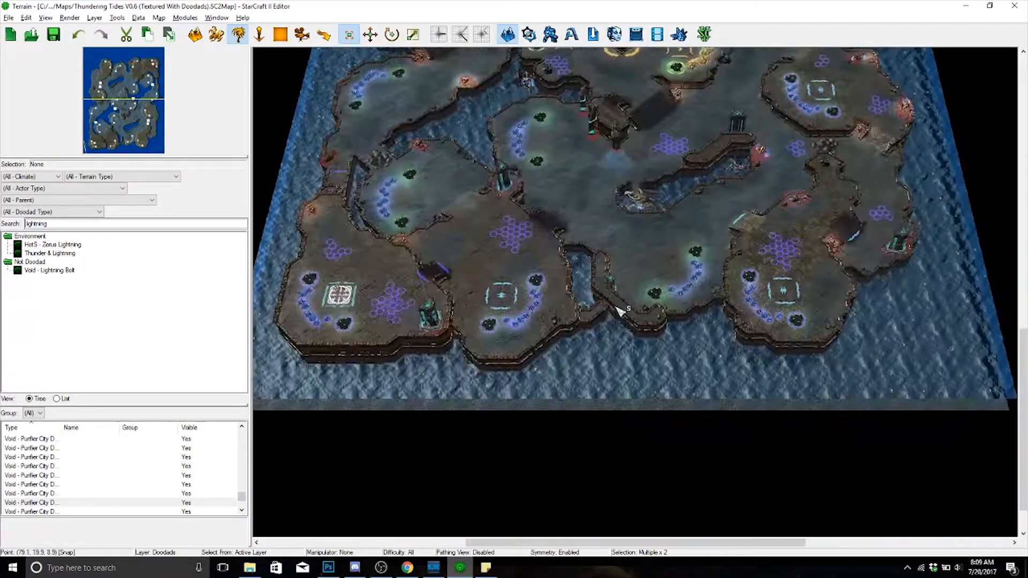
right_drag(617, 307, 621, 382)
mouse_move(646, 317)
right_down()
mouse_move(651, 344)
mouse_move(659, 327)
right_up()
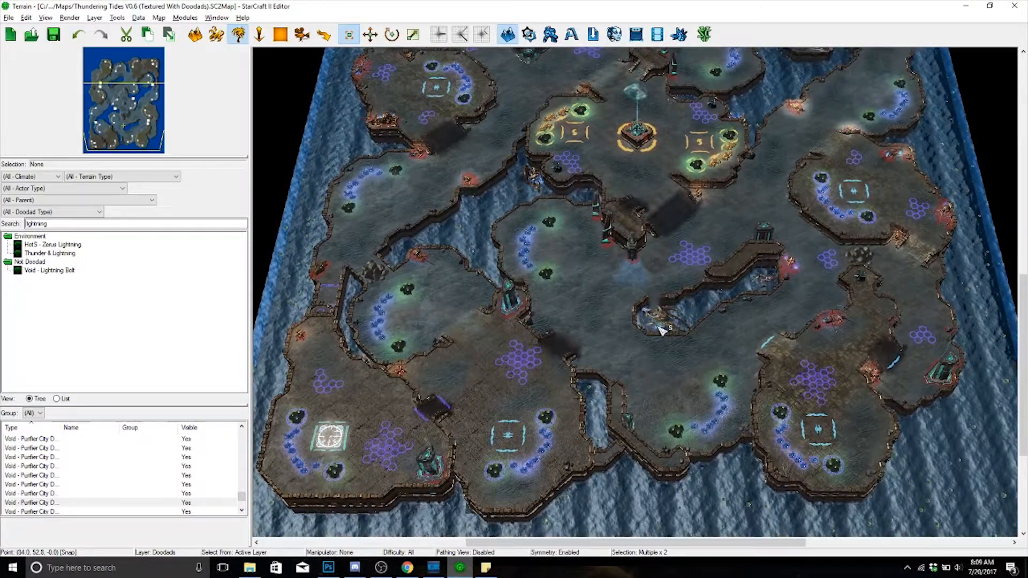
scroll(661, 331, up, 3)
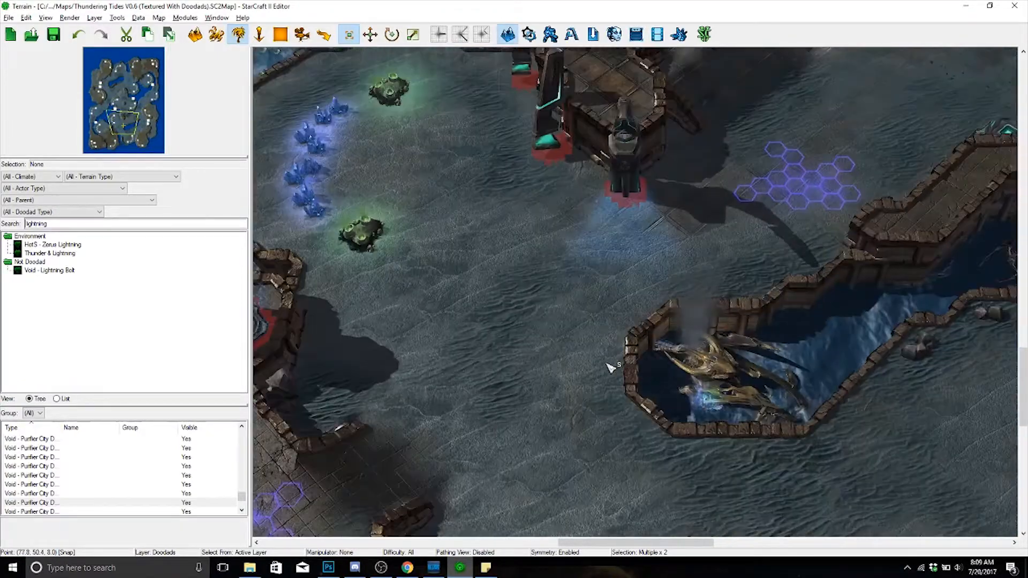
scroll(615, 362, down, 3)
scroll(655, 391, down, 5)
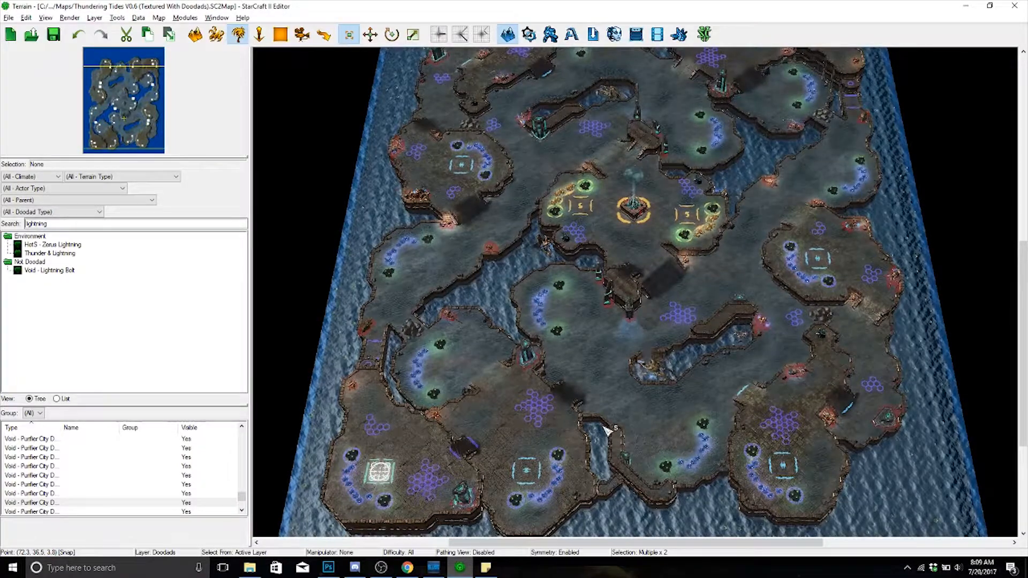
scroll(506, 214, up, 1)
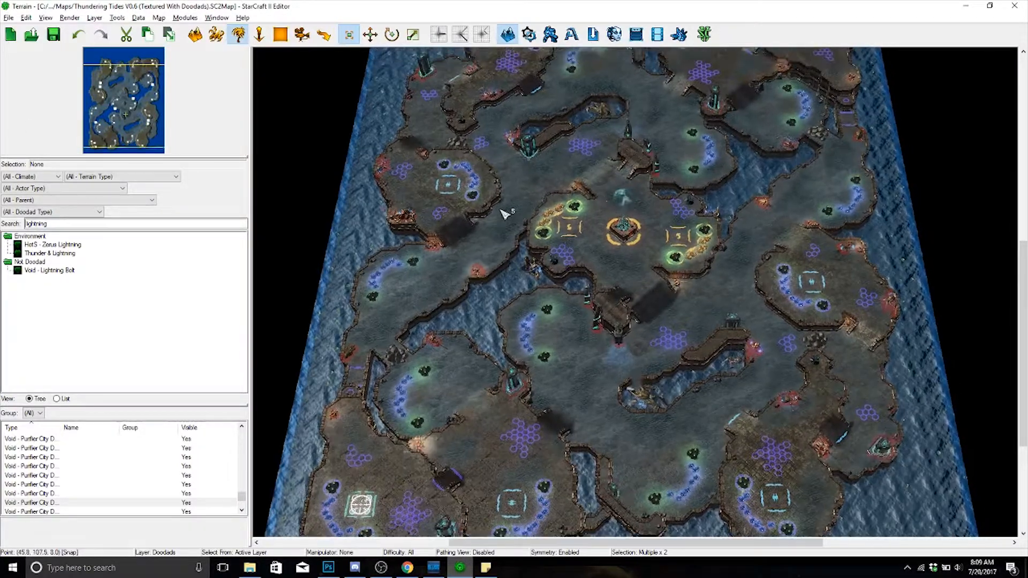
right_drag(501, 210, 492, 237)
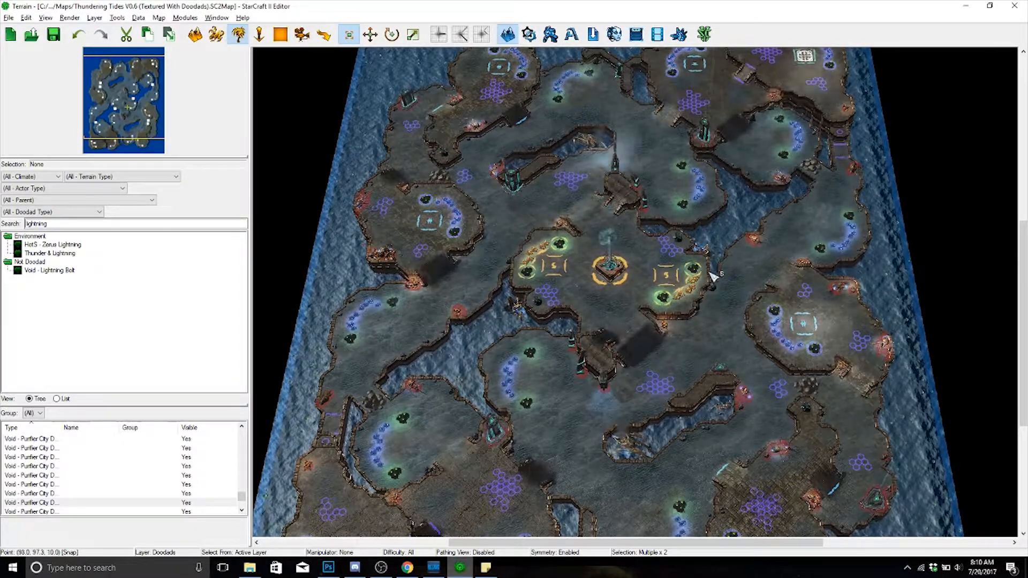
scroll(664, 445, up, 1)
right_drag(664, 445, 738, 266)
scroll(708, 377, up, 3)
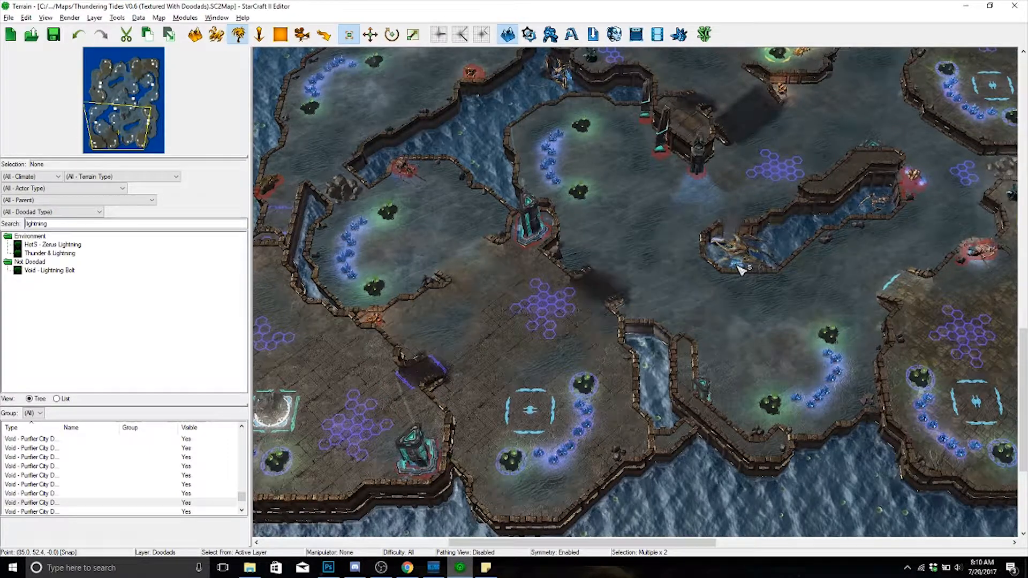
mouse_move(523, 399)
right_down()
mouse_move(705, 413)
mouse_move(617, 390)
mouse_move(461, 445)
right_up()
right_drag(633, 271, 632, 356)
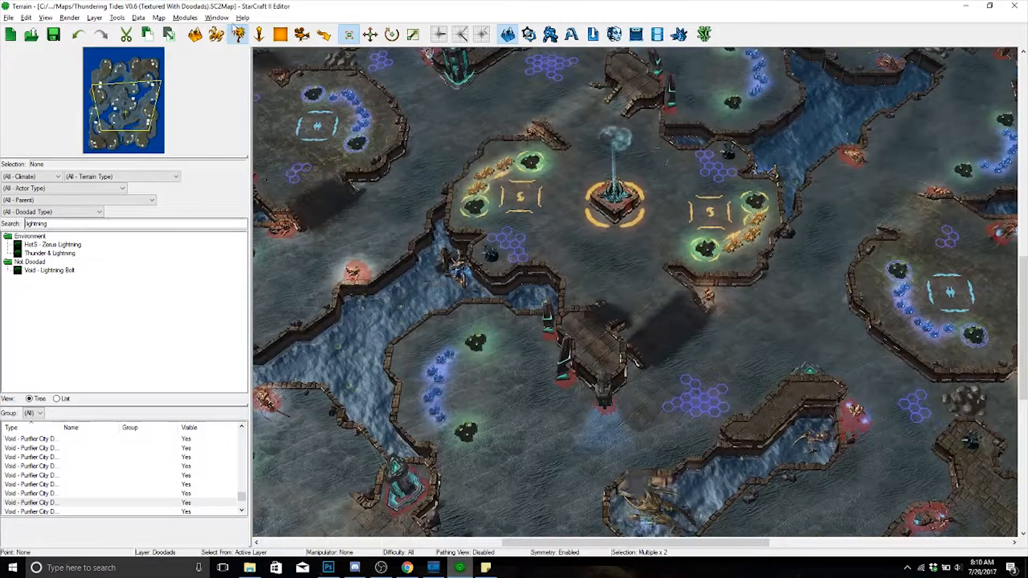
- Bring up the Open Document dialog for choosing another map
click(217, 18)
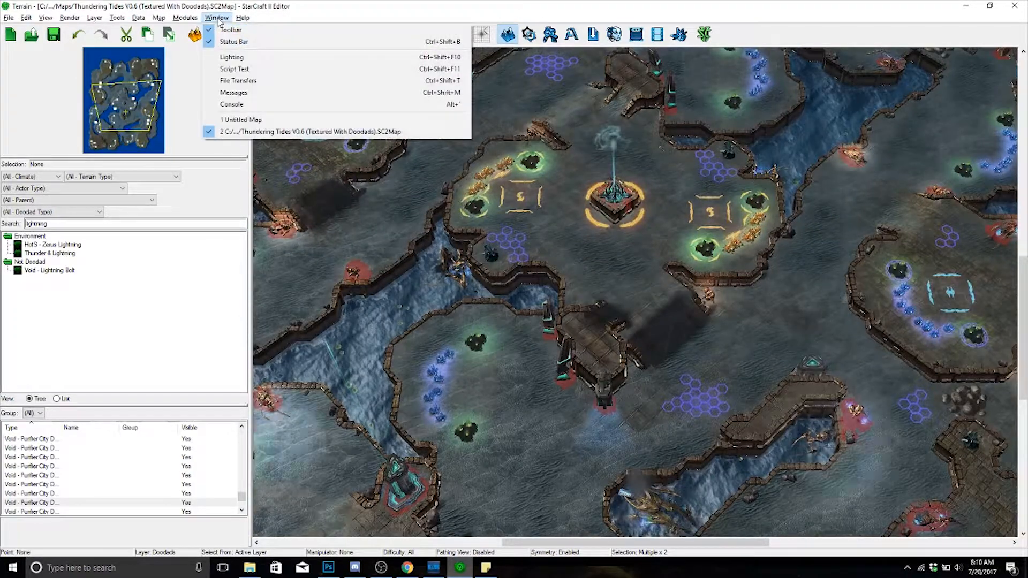
mouse_move(11, 17)
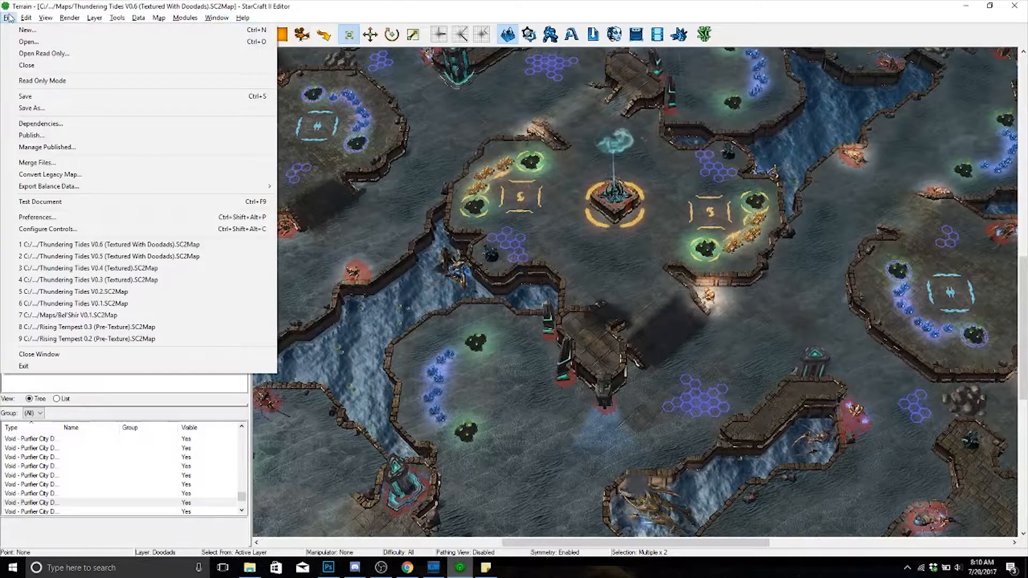
click(29, 42)
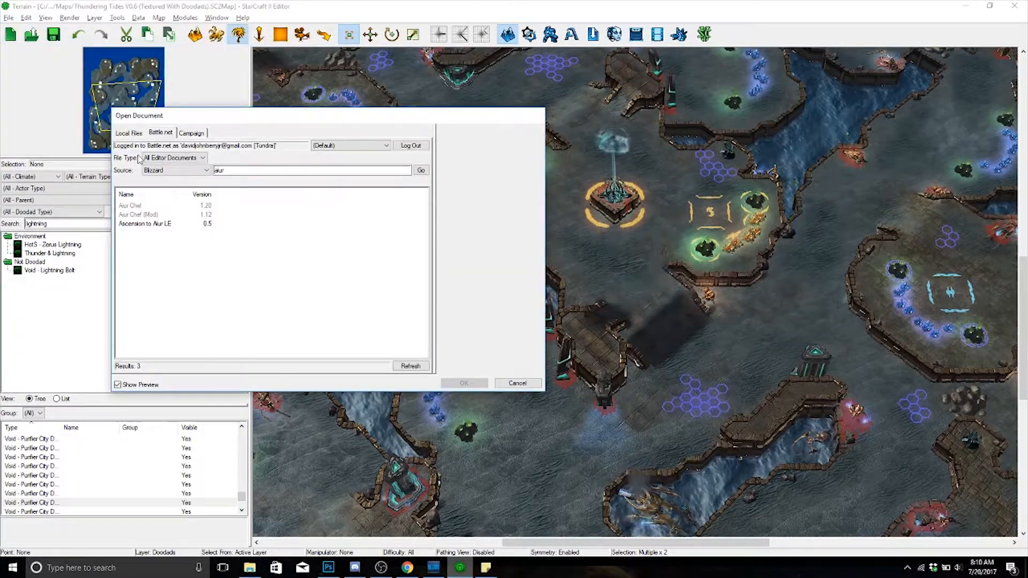
- Compare the Local Files, Battle.net and Campaign document sources and browse the list of local maps
click(128, 133)
click(157, 135)
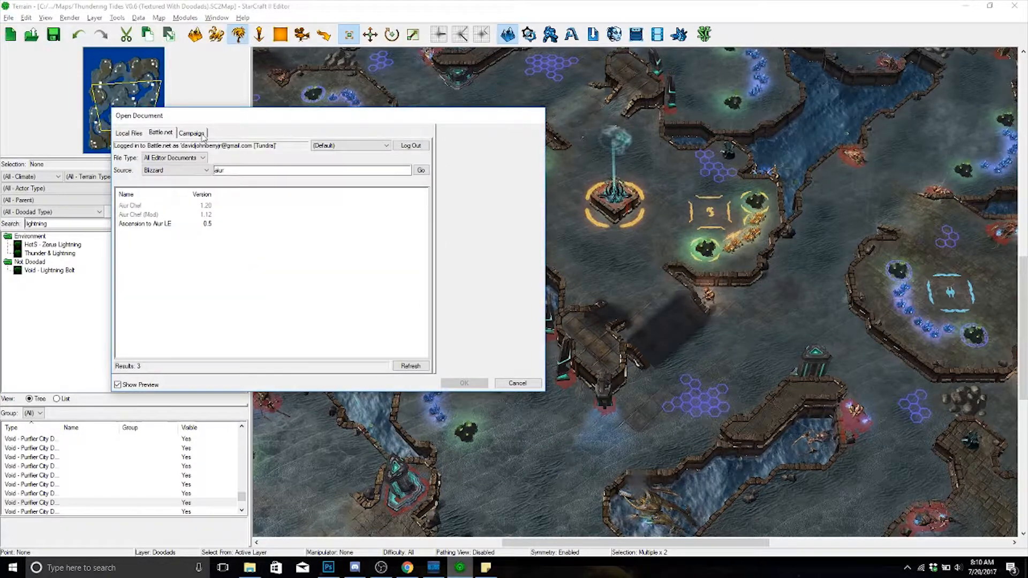
click(196, 134)
click(127, 135)
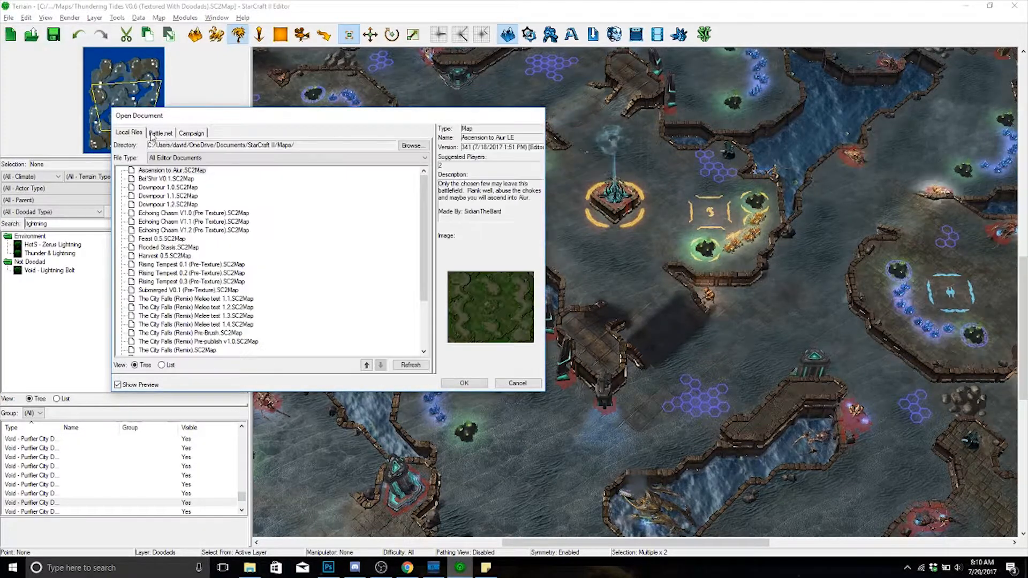
click(159, 134)
click(190, 134)
click(128, 133)
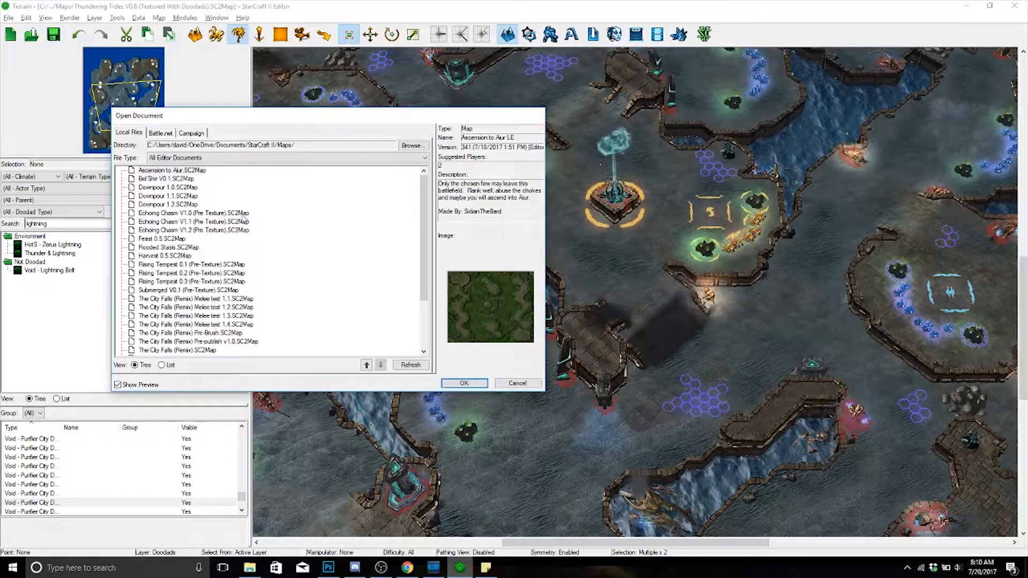
scroll(262, 225, down, 5)
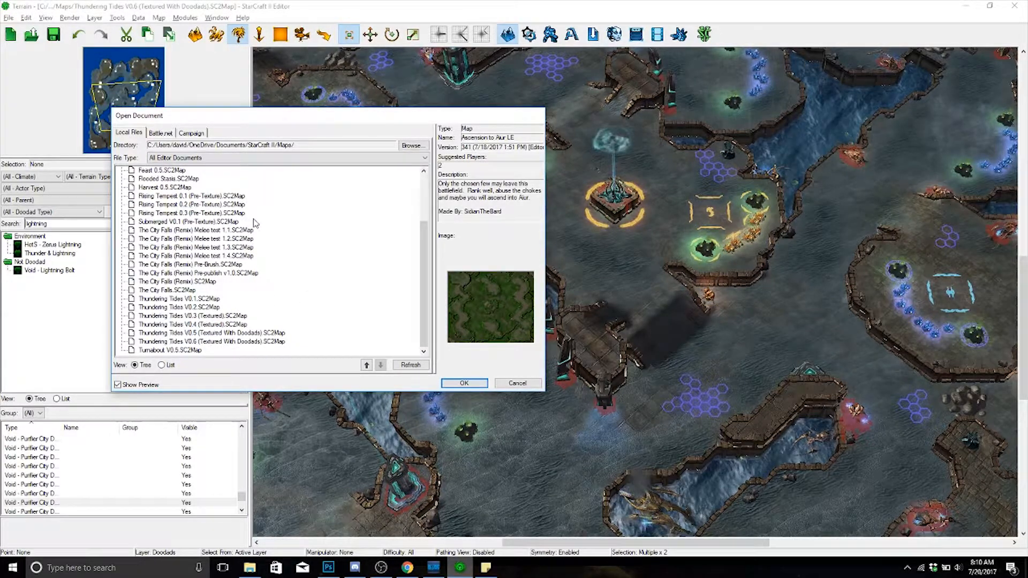
scroll(235, 219, up, 3)
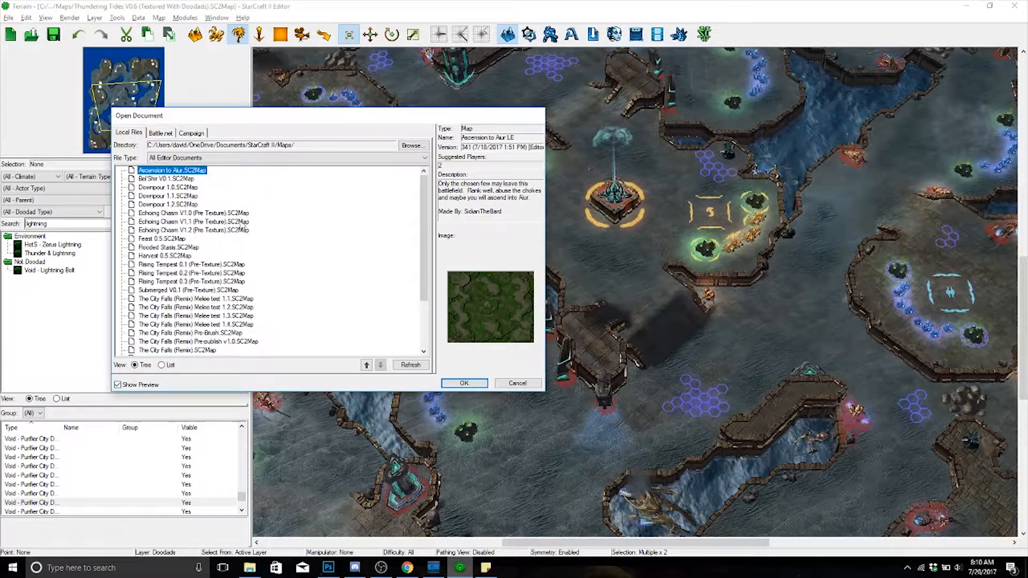
- Clear the search text for the Battle.net source and list all documents published by Blizzard
click(161, 132)
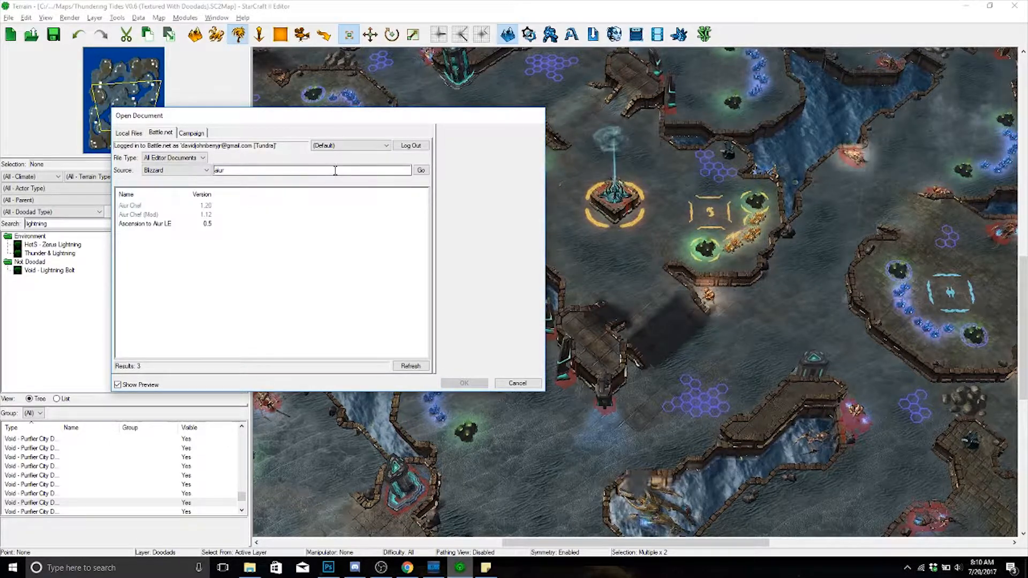
drag(335, 170, 185, 165)
key(BackSpace)
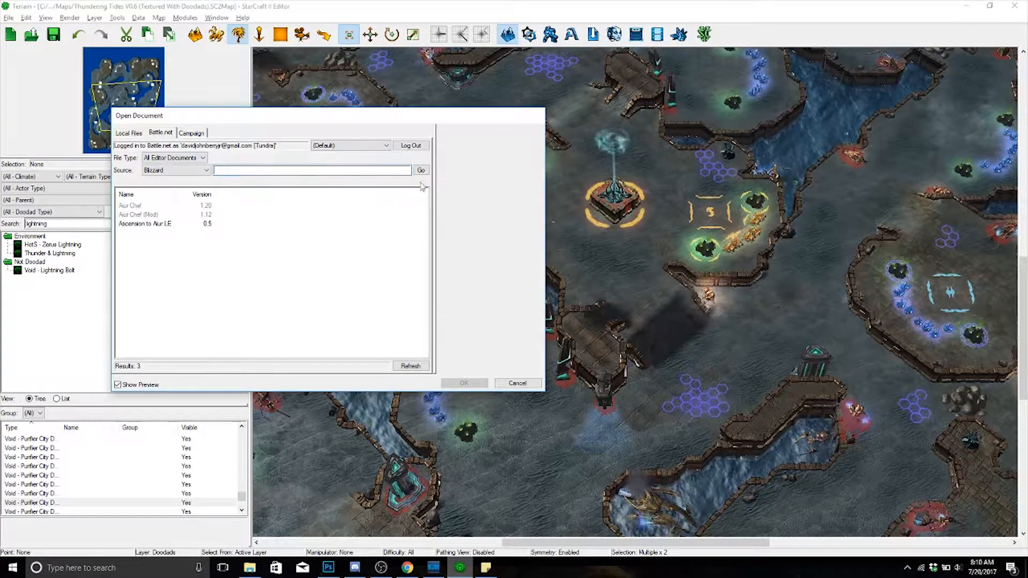
key(Return)
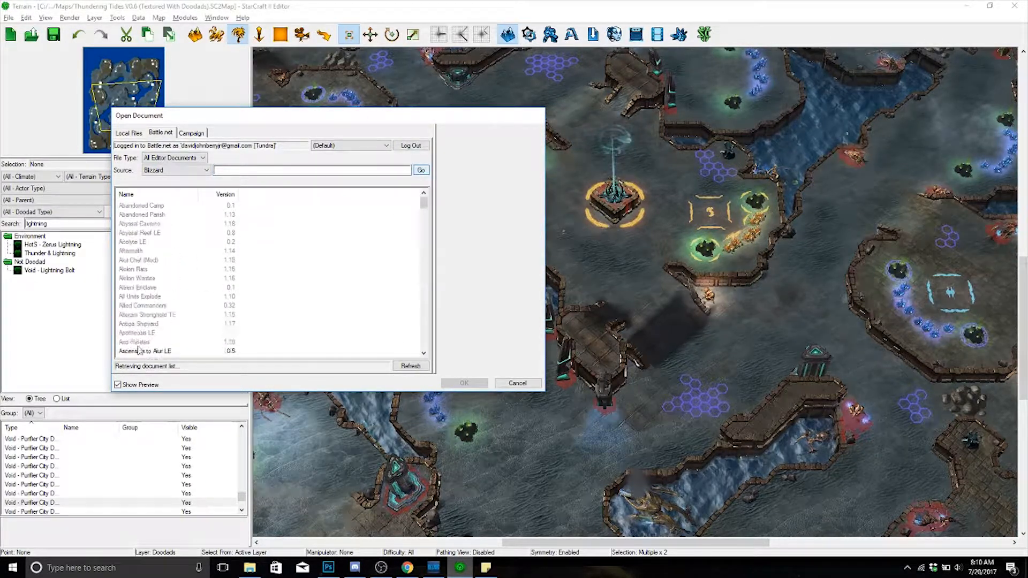
- Look at the Campaign maps and search Blizzard's Battle.net documents for "abyssal reef"
click(193, 134)
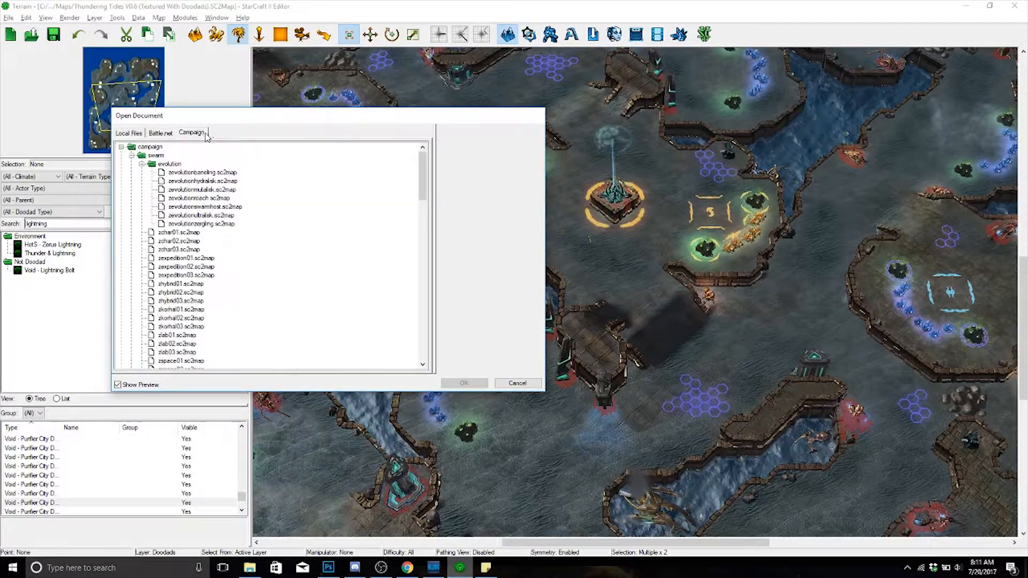
click(154, 134)
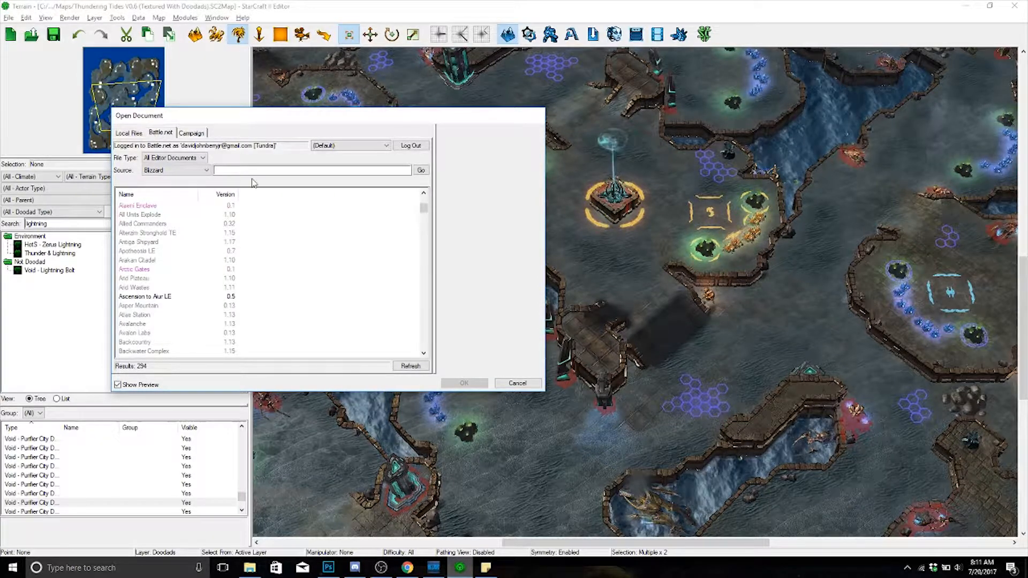
click(298, 170)
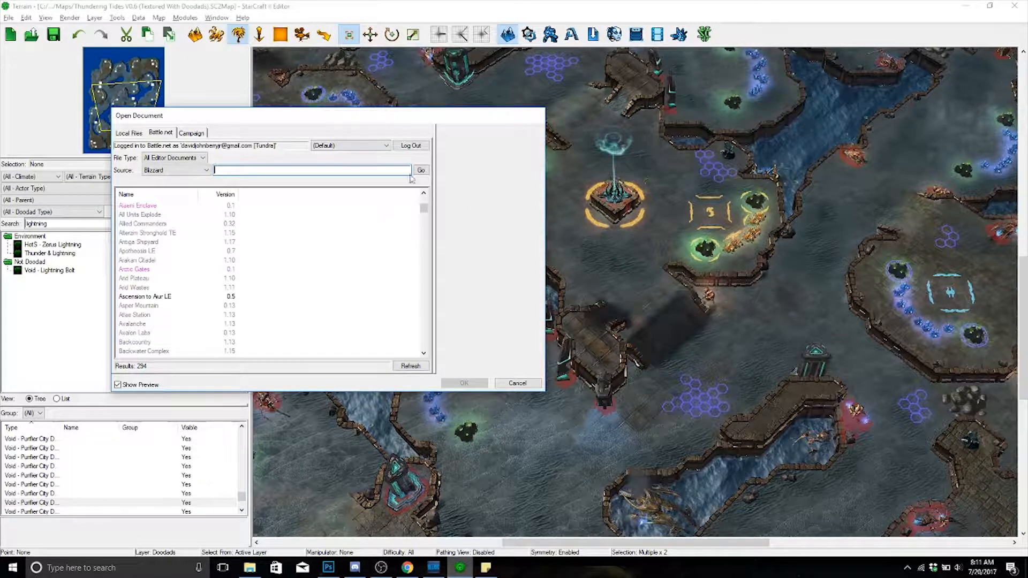
click(313, 170)
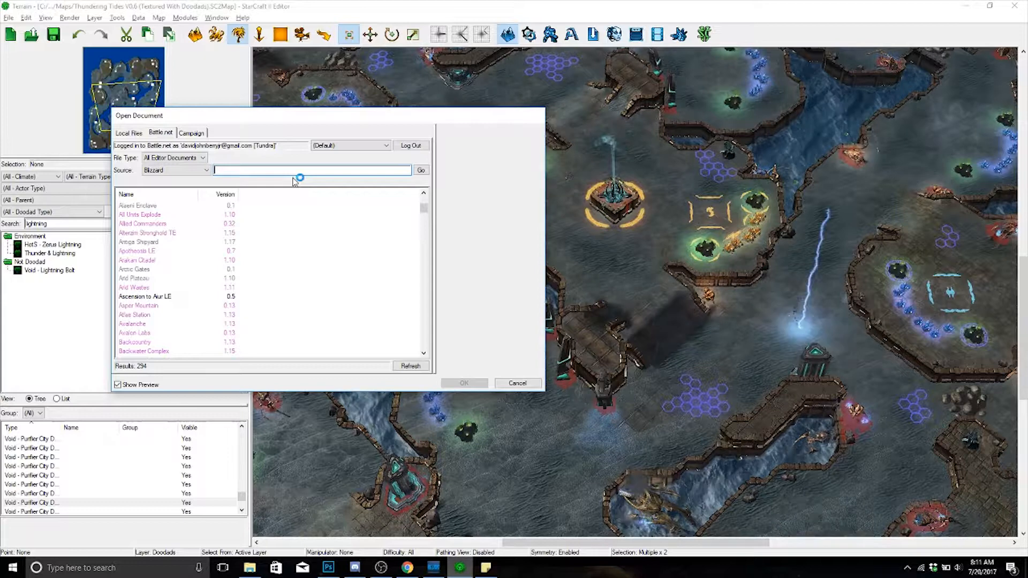
text(abyss)
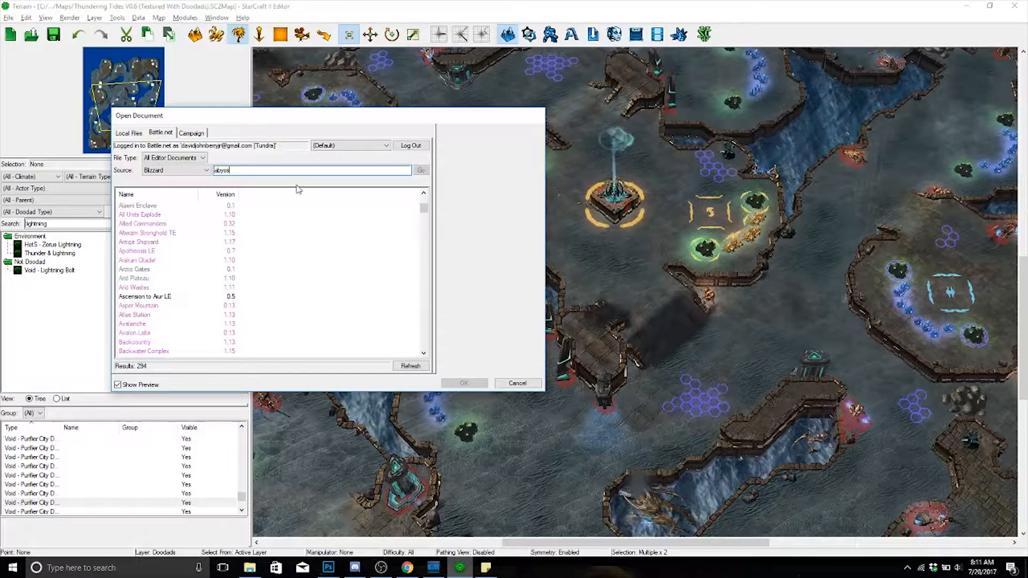
text(al reef)
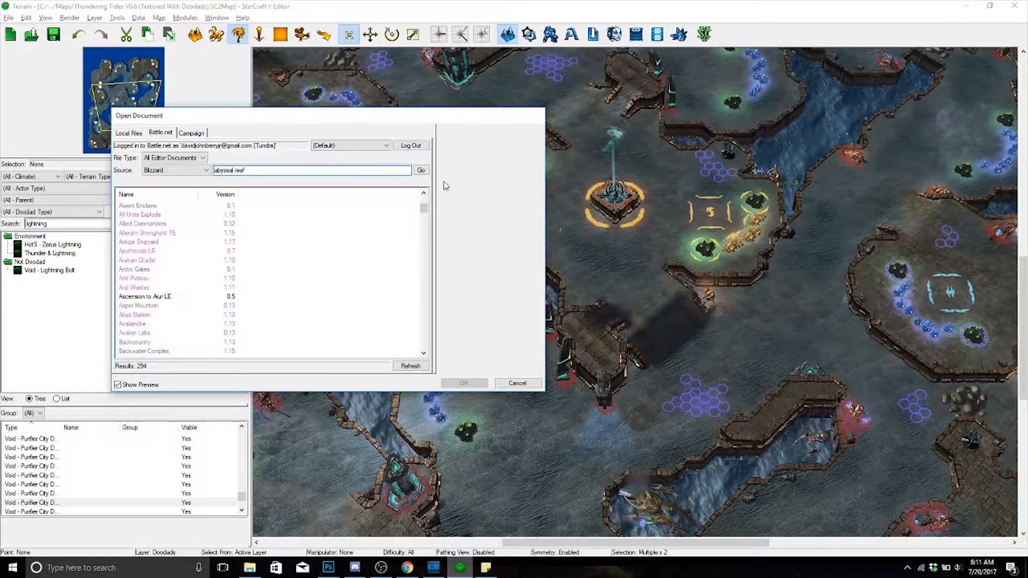
click(421, 171)
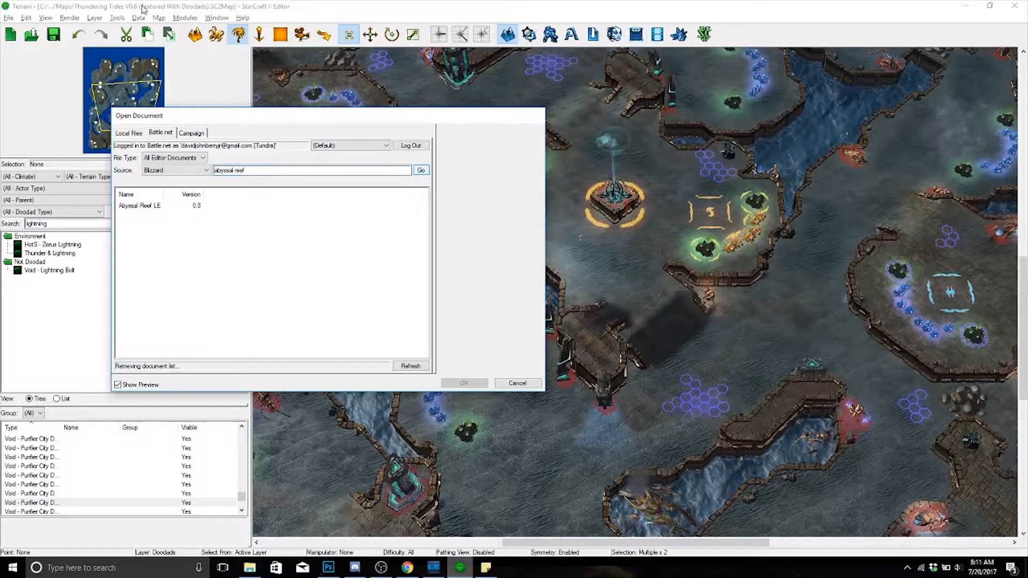
- Open the Abyssal Reef LE map, version 0.8, from the Battle.net search results
click(156, 207)
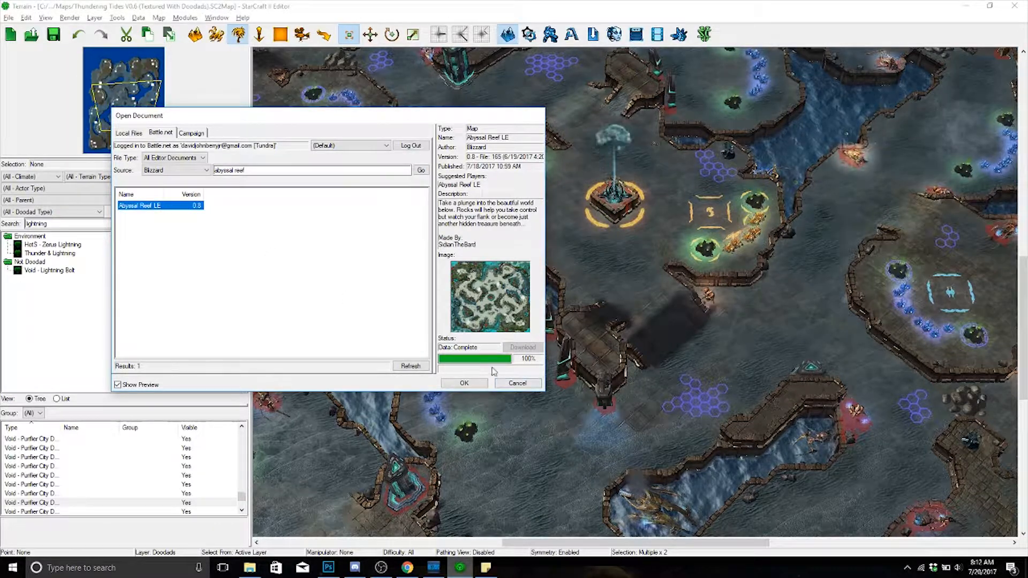
click(466, 383)
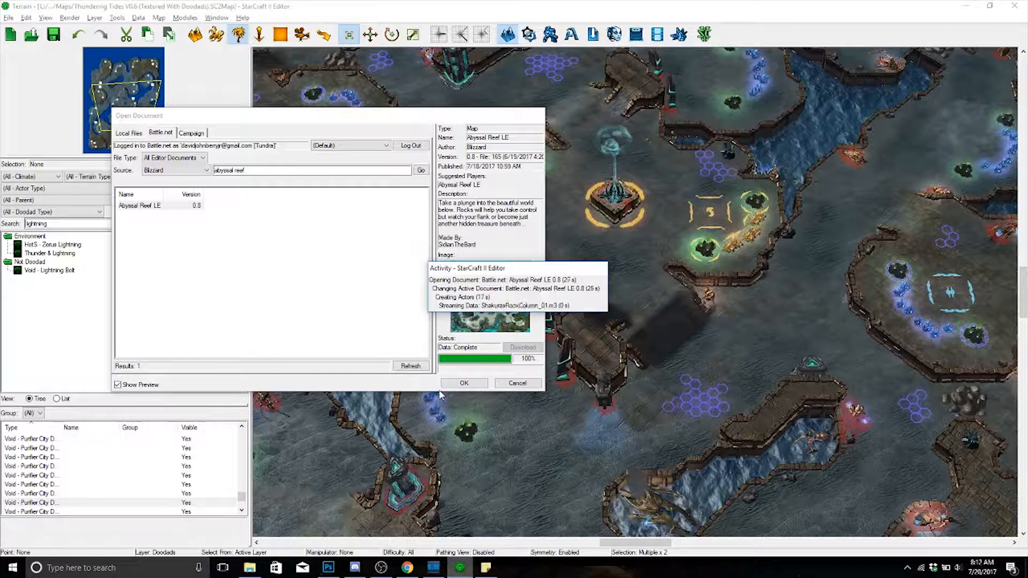
click(408, 567)
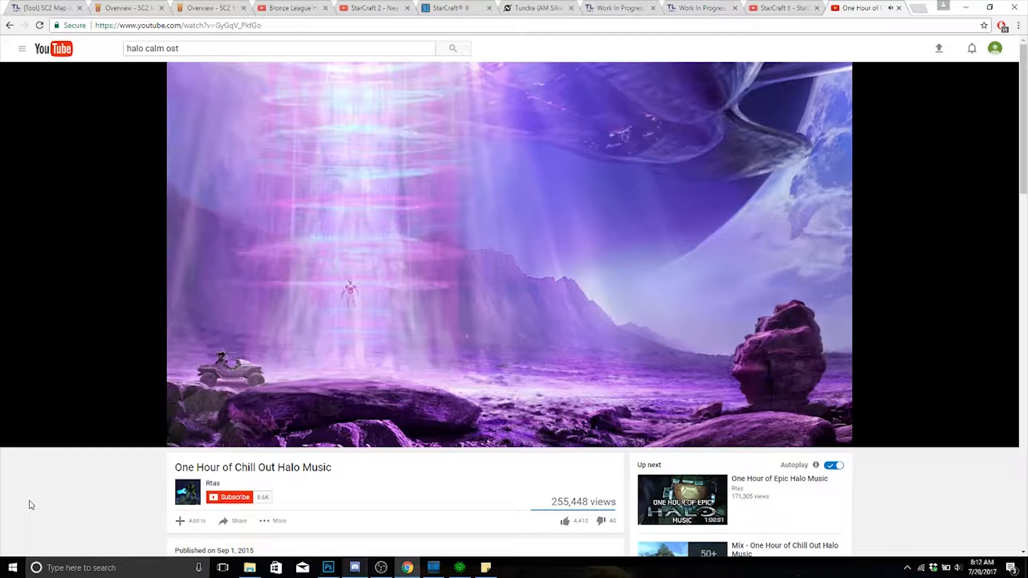
click(974, 7)
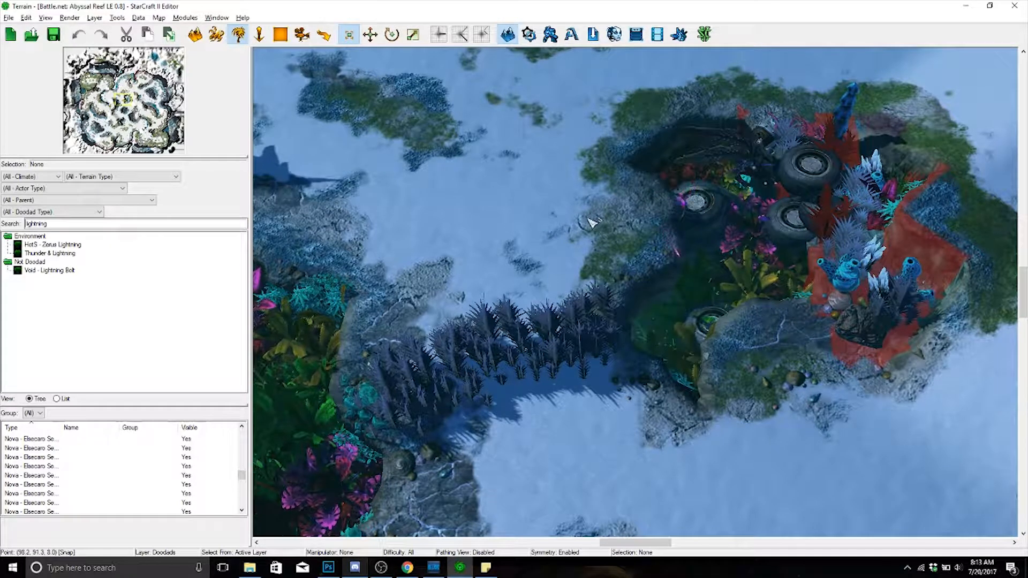
- Select the line-of-sight blocker plants beside the sunken reef as a group and clear the selection
drag(513, 215, 703, 450)
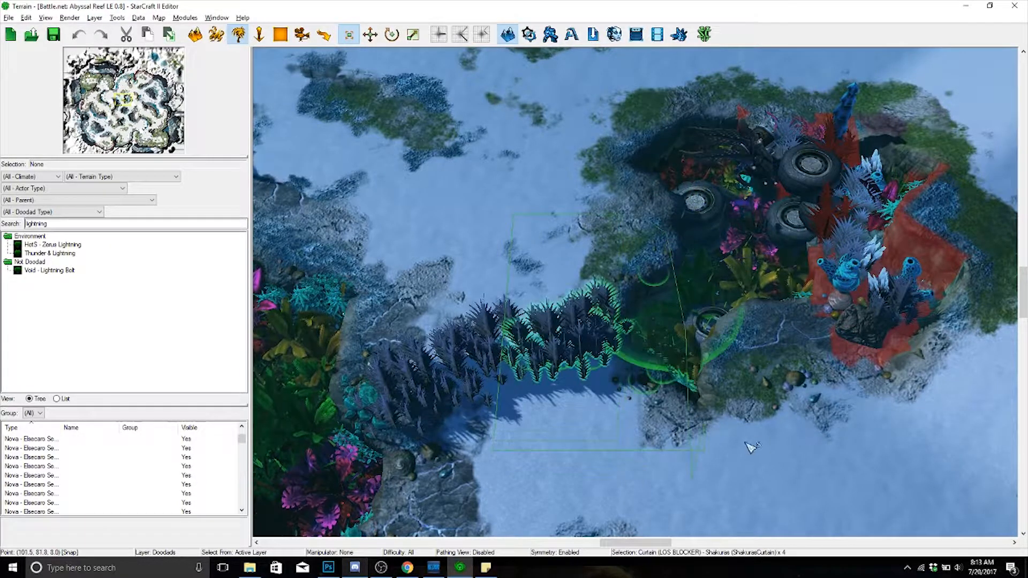
click(746, 443)
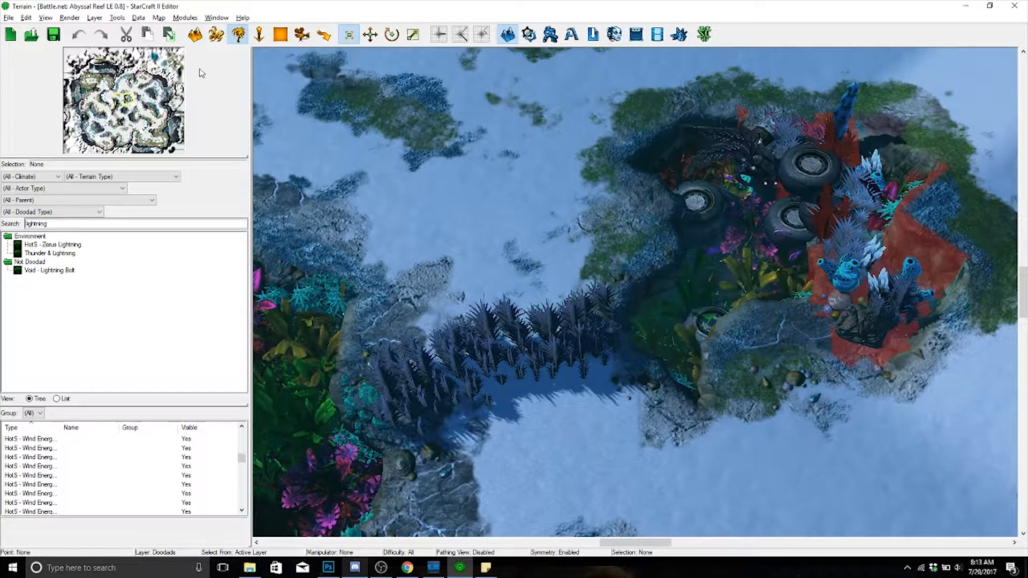
- Go through the editing layers from Terrain, Units, Doodads and Points to Regions and Pathing, ending on the Terrain layer
click(195, 35)
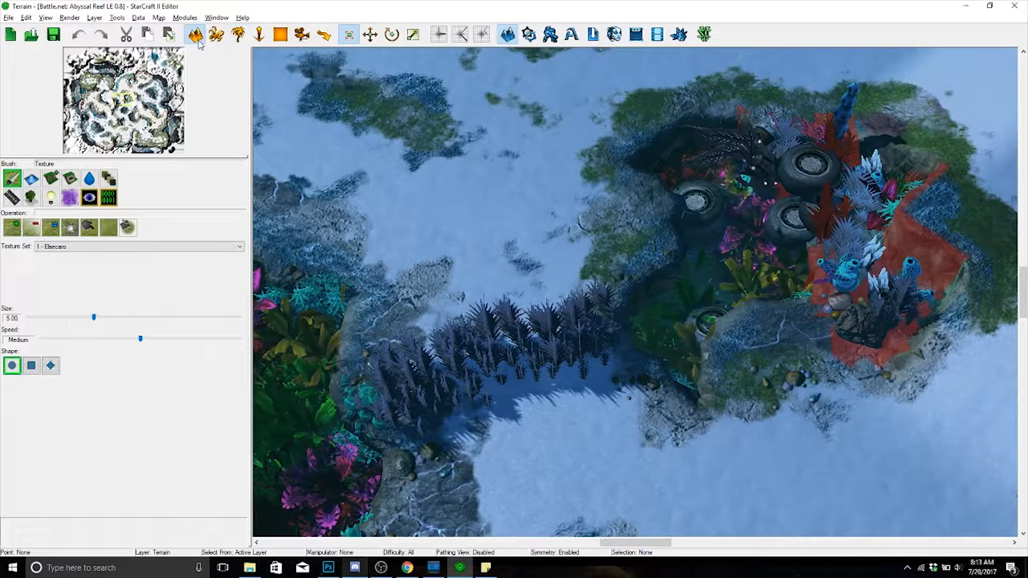
click(216, 35)
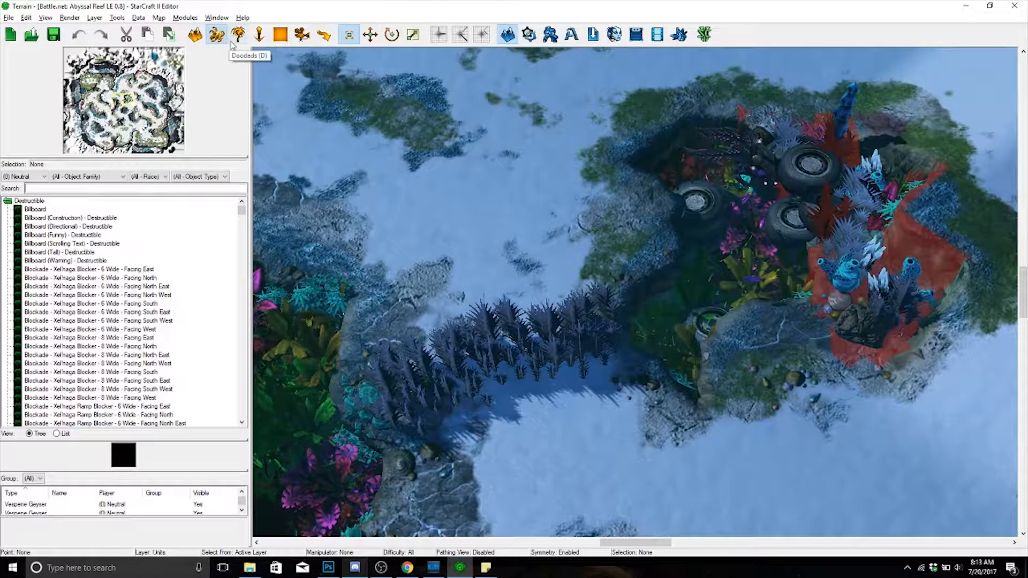
click(234, 40)
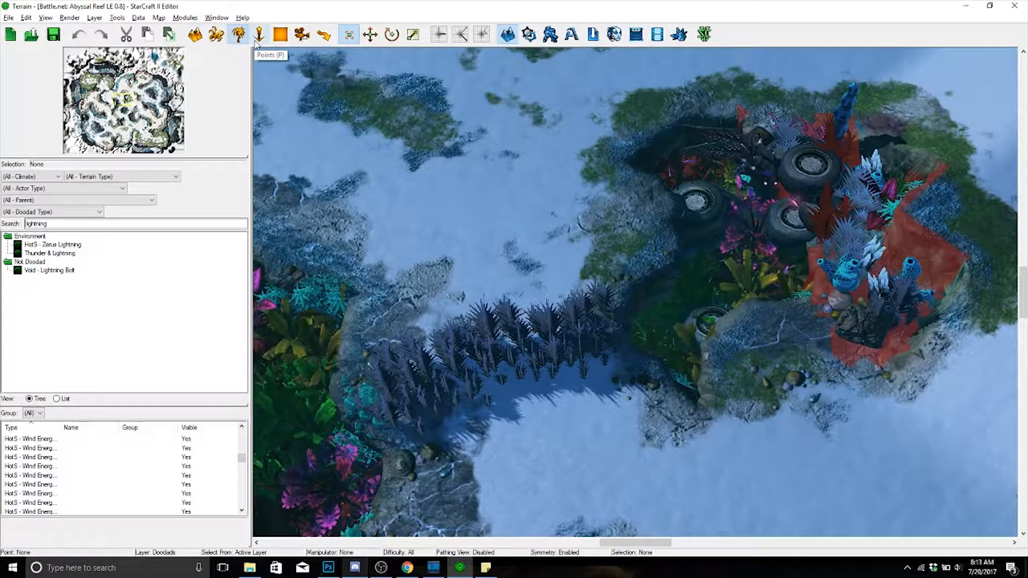
click(258, 36)
click(280, 38)
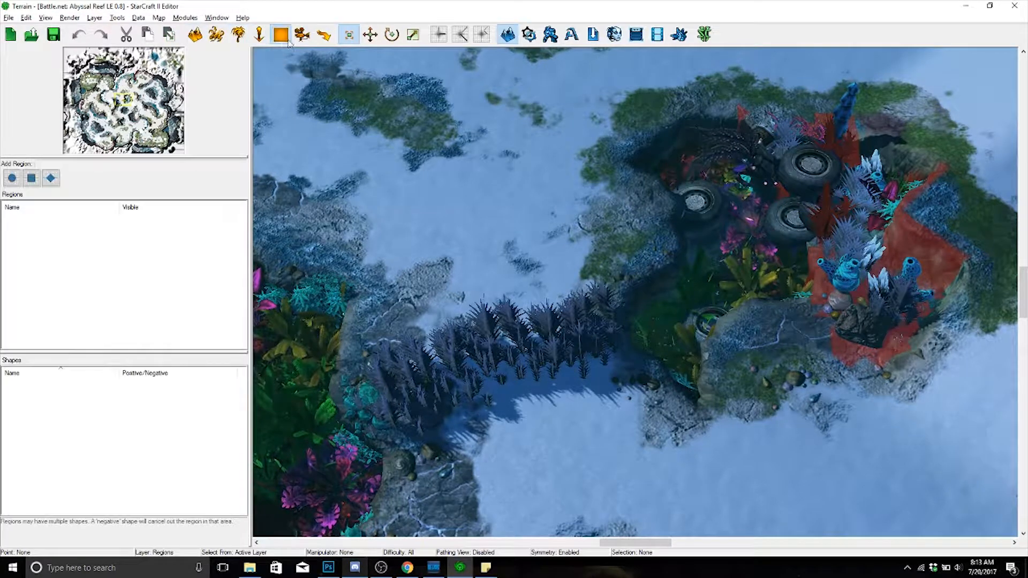
click(298, 38)
click(323, 36)
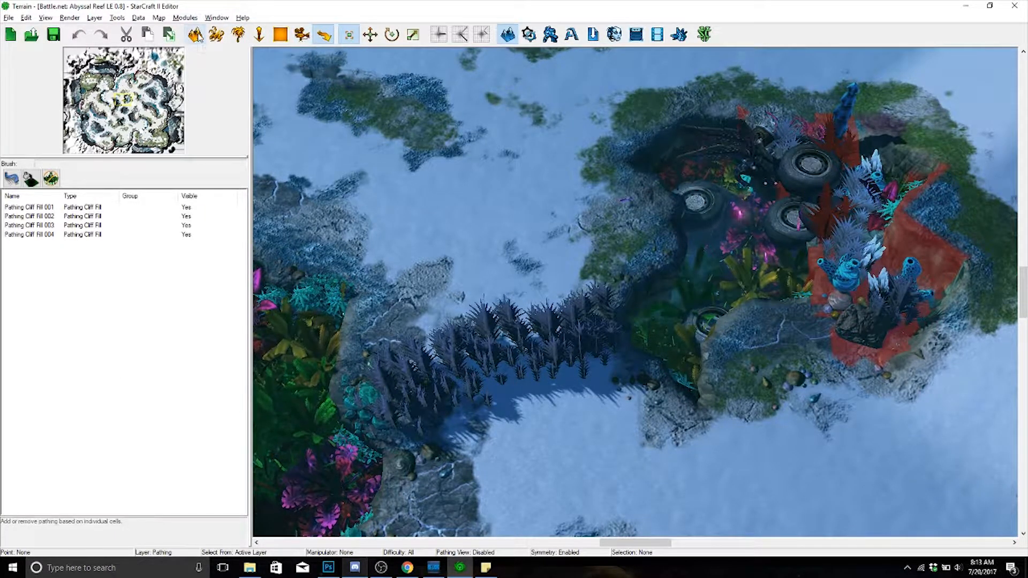
click(196, 35)
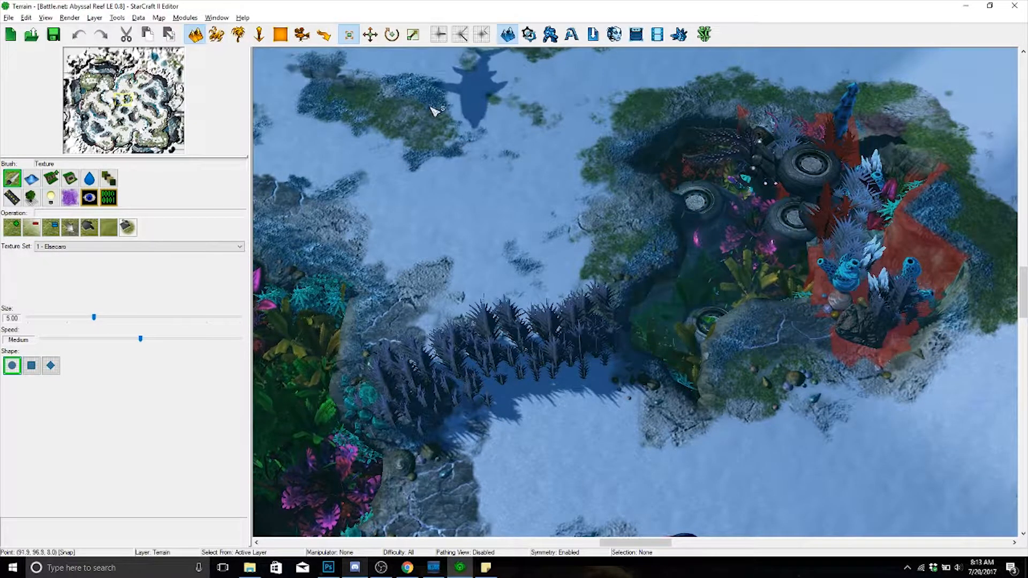
- Try an area selection on the open sand in the Terrain layer and clear it
drag(432, 107, 573, 205)
click(569, 201)
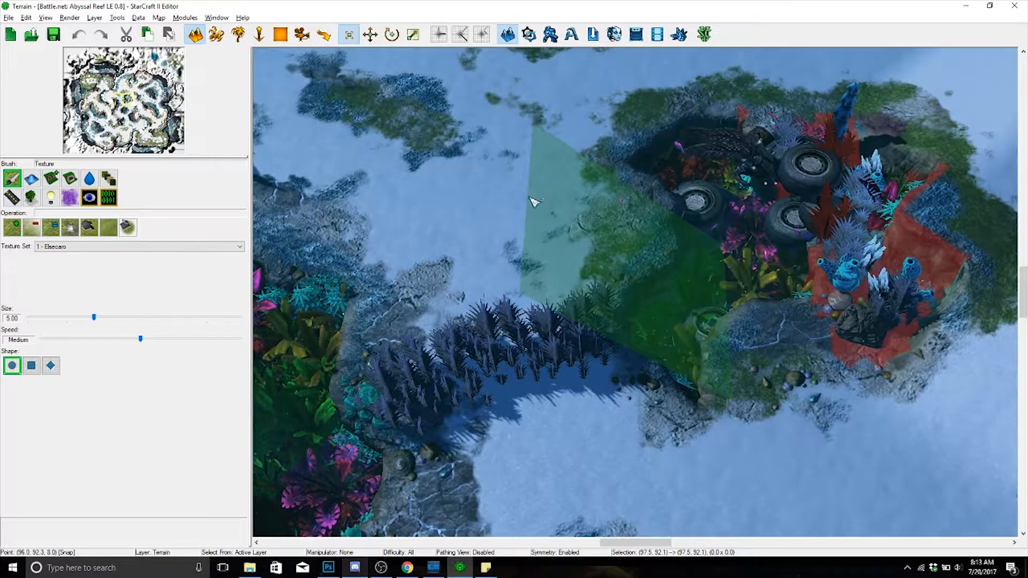
click(412, 131)
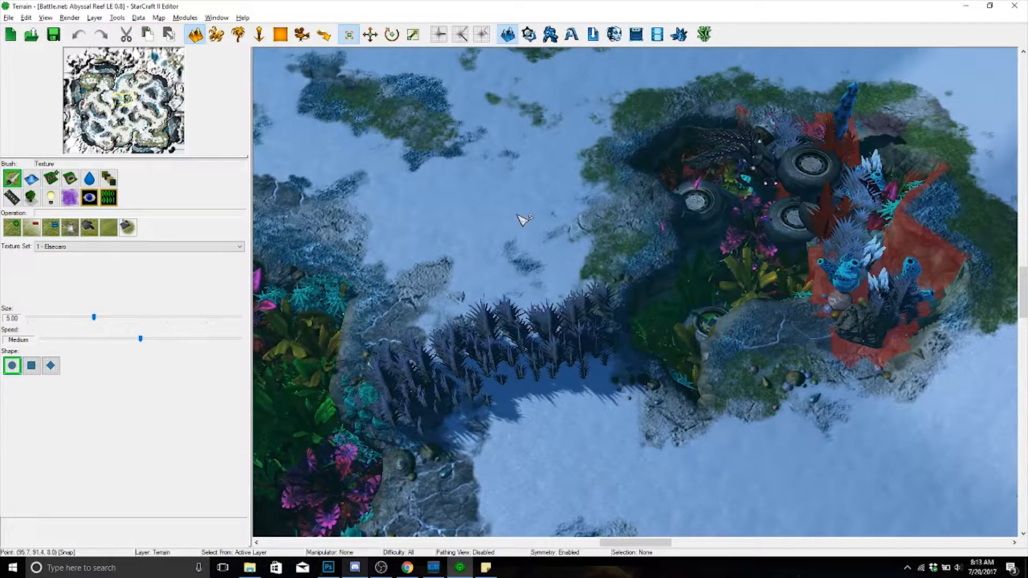
- Examine the Abyssal Reef map from a wide overview down to the ground textures and shells around the central reef pool
right_drag(517, 215, 606, 226)
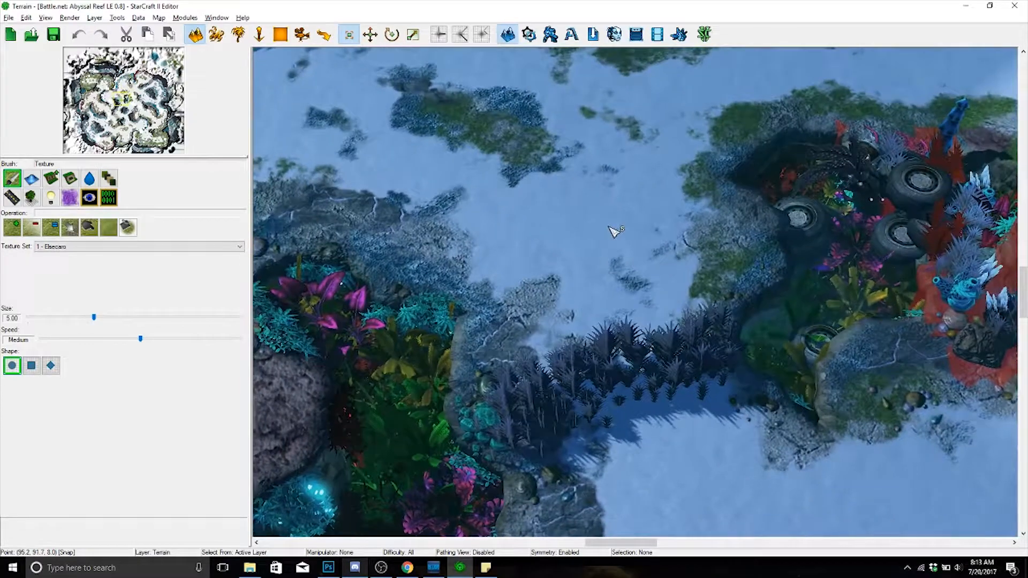
scroll(612, 229, down, 3)
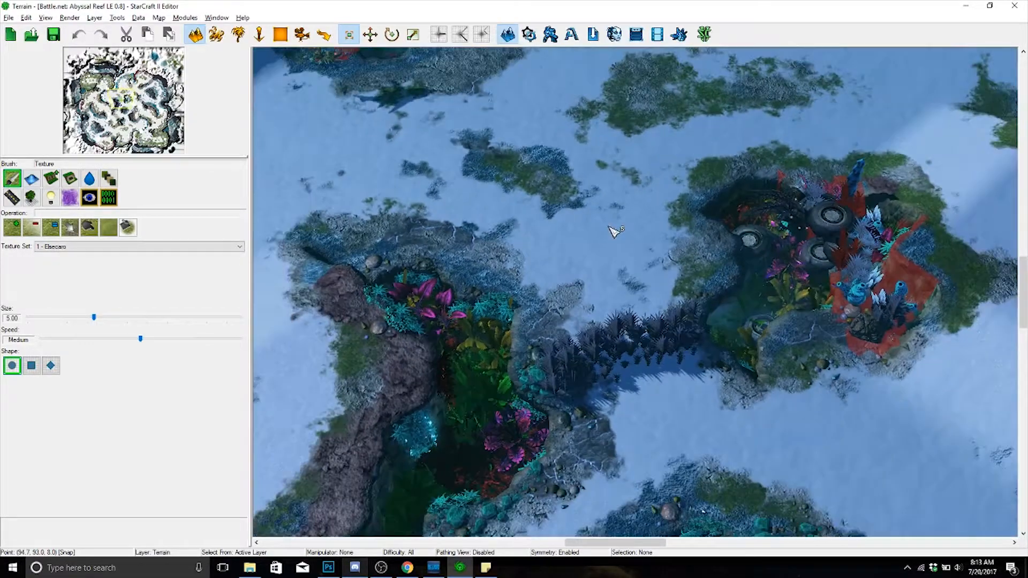
scroll(614, 233, down, 3)
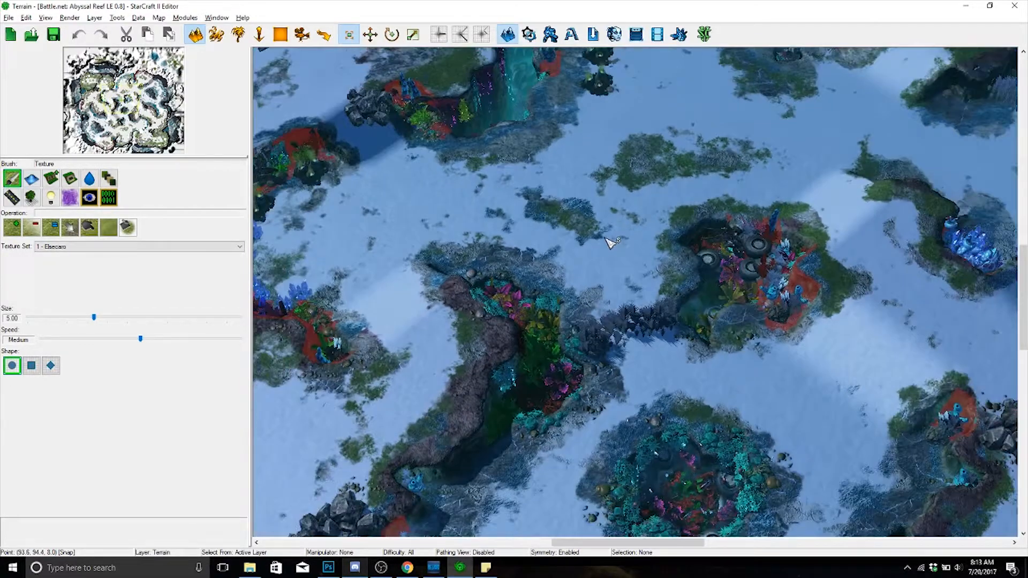
scroll(610, 241, down, 5)
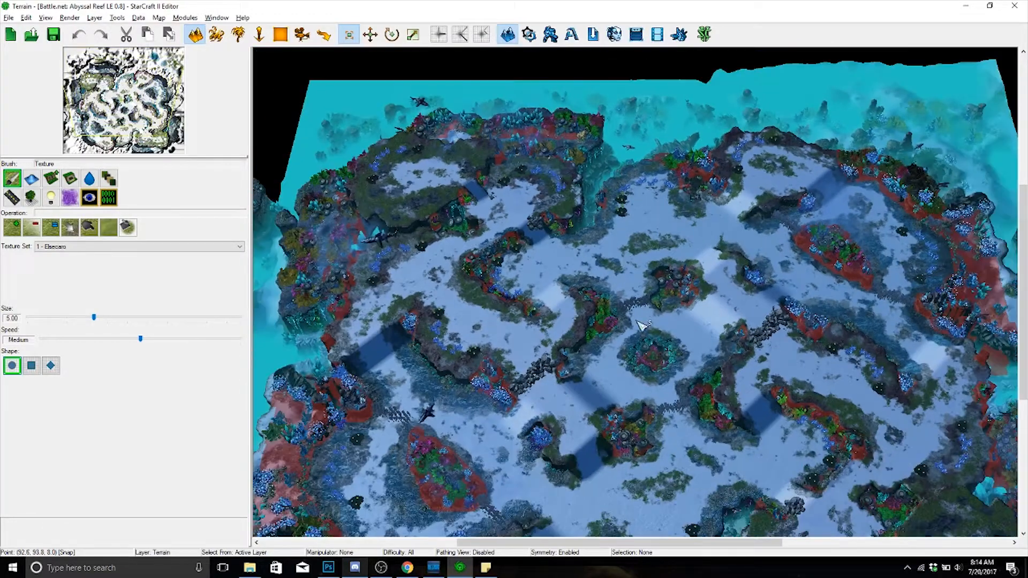
mouse_move(637, 322)
right_down()
mouse_move(625, 270)
mouse_move(634, 307)
right_up()
scroll(643, 315, up, 3)
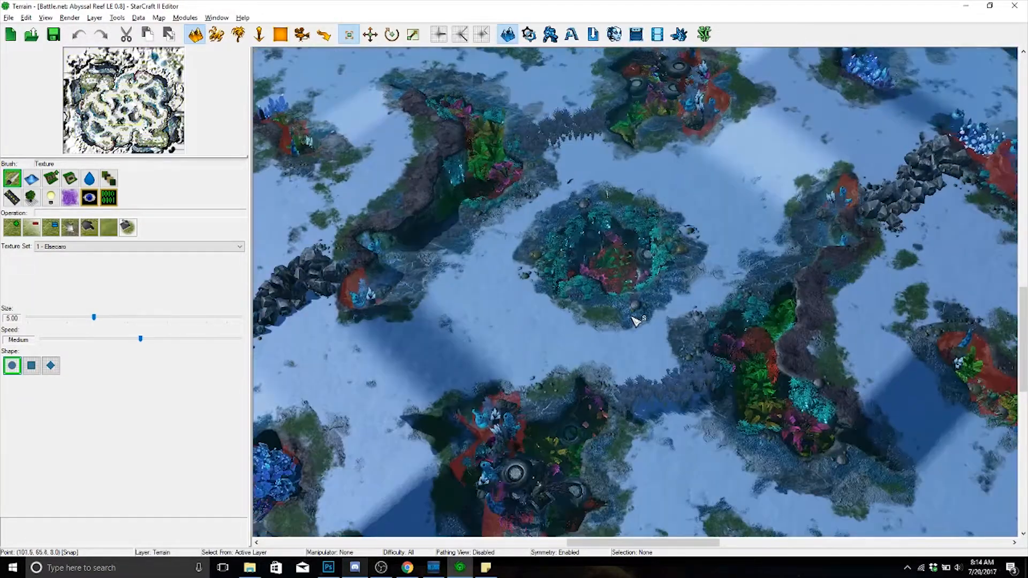
scroll(632, 318, up, 2)
scroll(633, 317, up, 4)
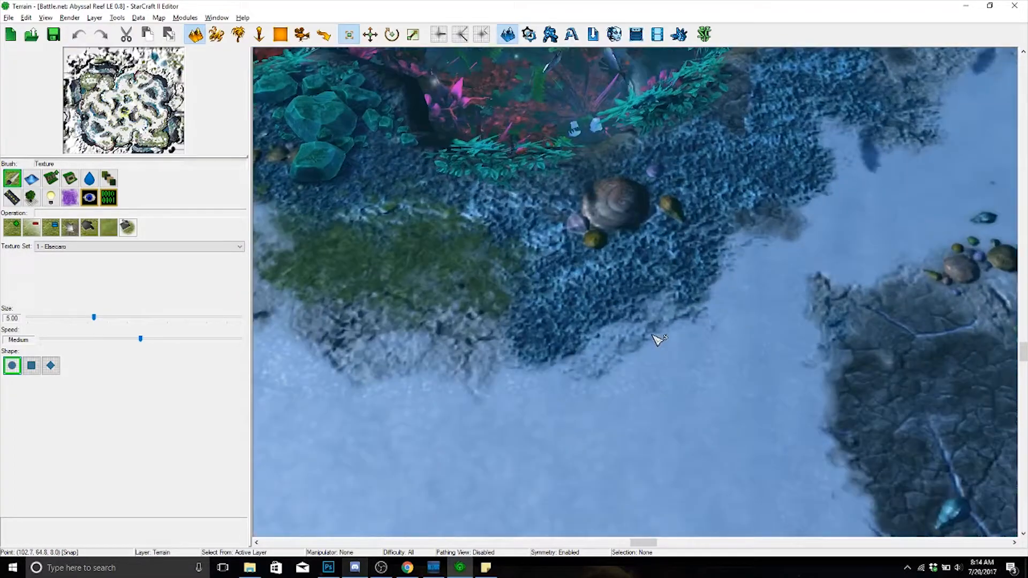
scroll(658, 339, up, 4)
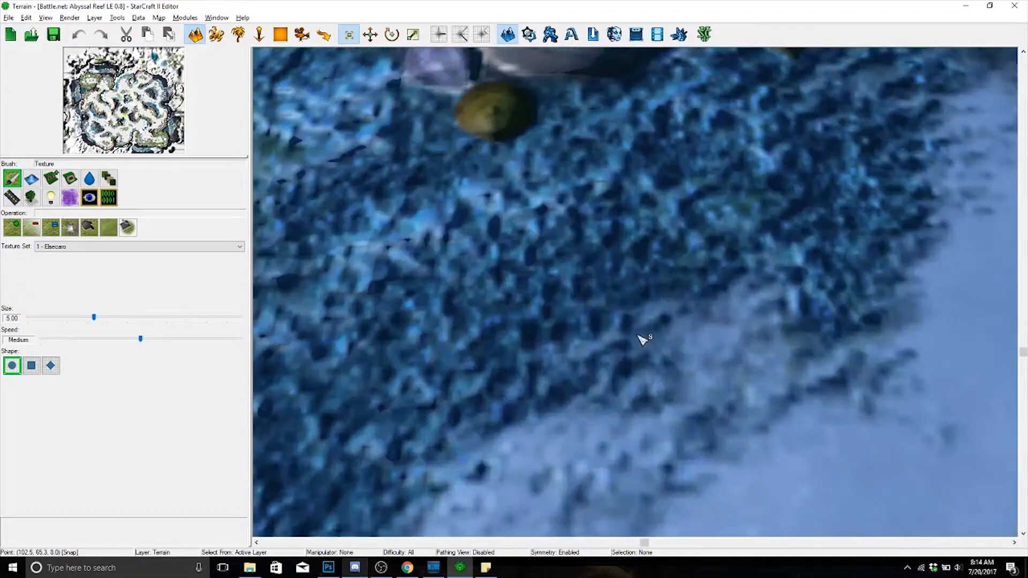
scroll(631, 338, down, 2)
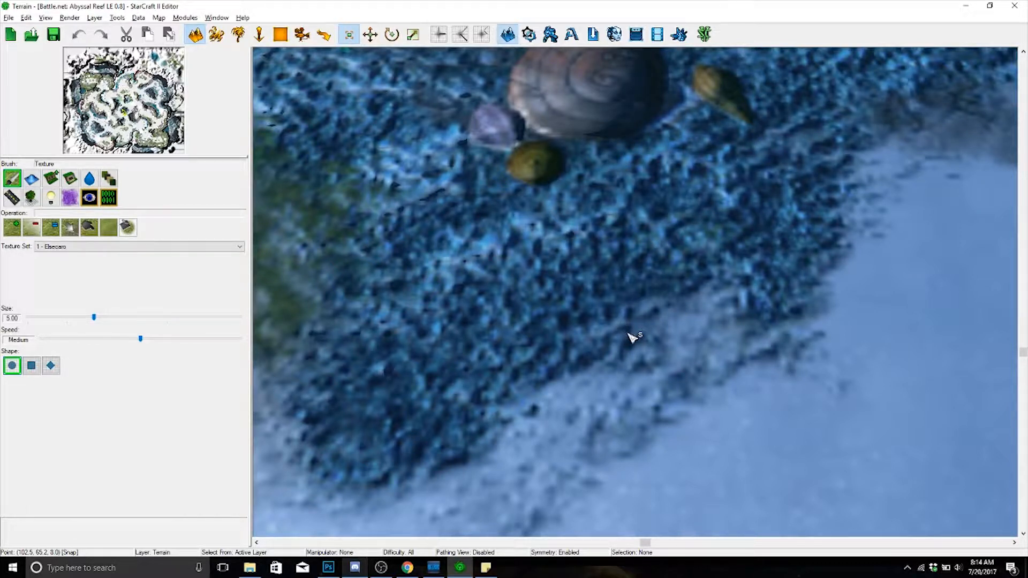
scroll(633, 343, down, 5)
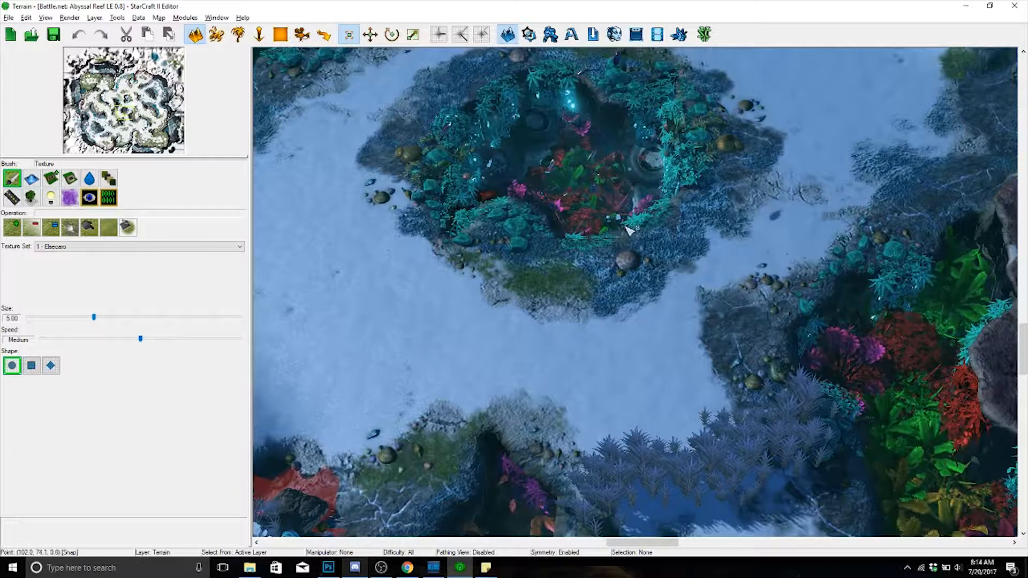
- Reset the camera to the gameplay view and inspect the terrain from the central reef pool to the sand beyond the plant barrier
click(46, 18)
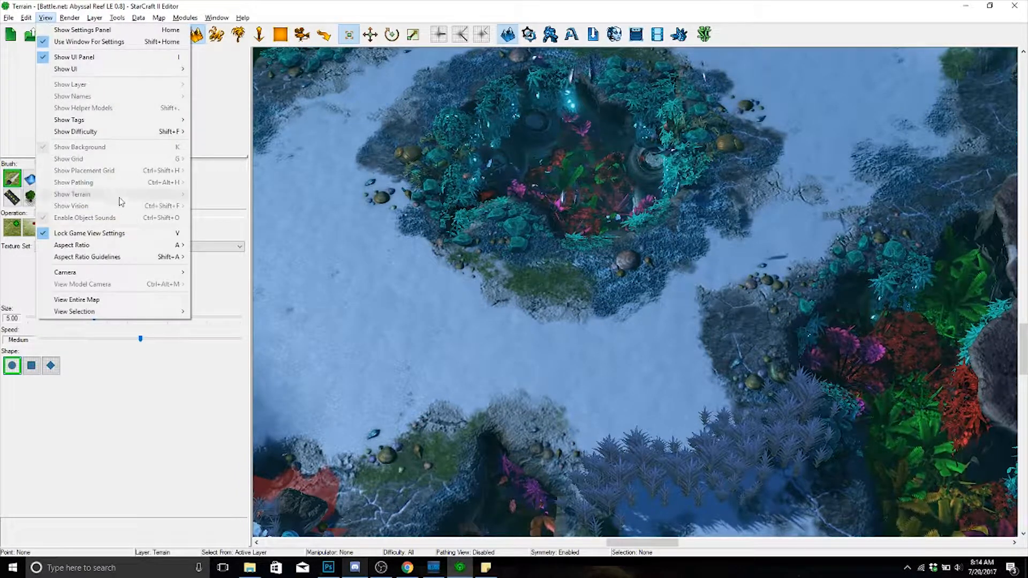
mouse_move(155, 272)
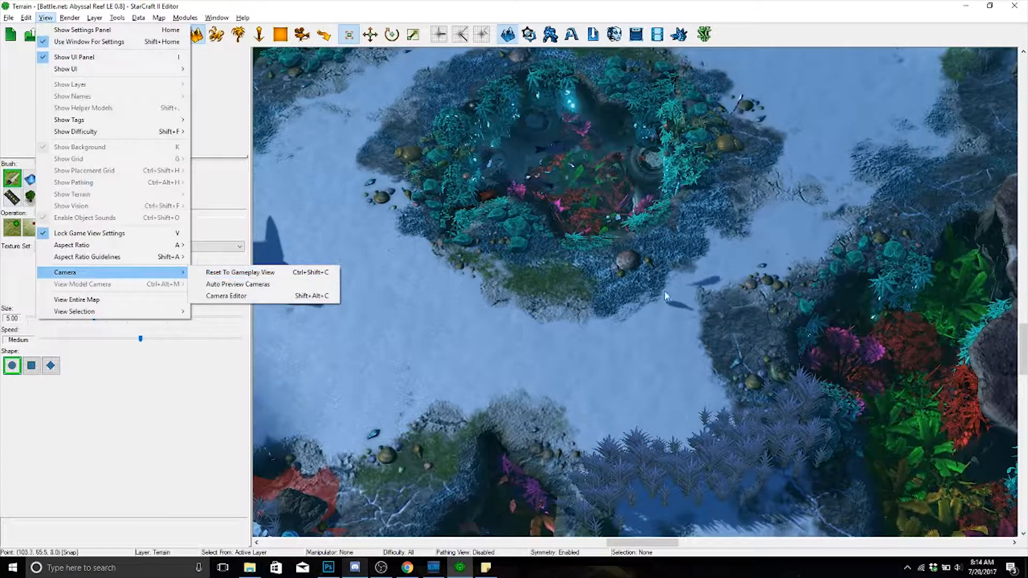
click(205, 273)
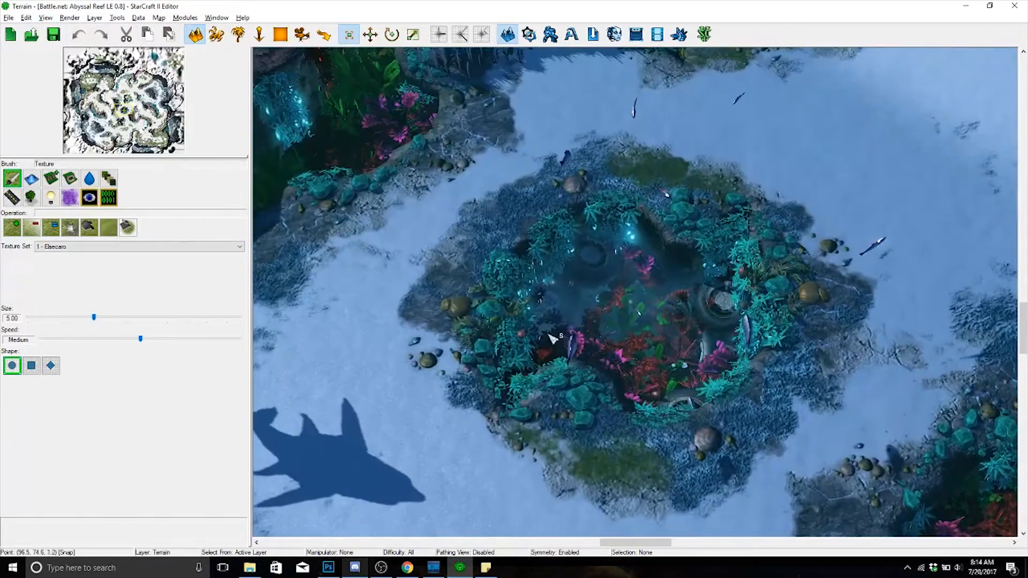
right_drag(538, 292, 636, 211)
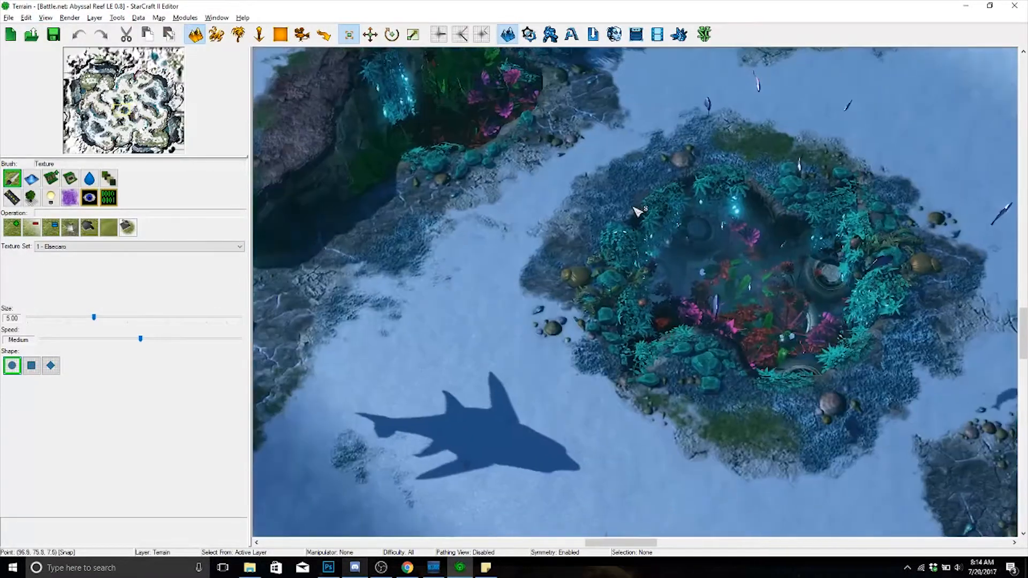
right_drag(659, 437, 602, 380)
right_drag(723, 519, 433, 168)
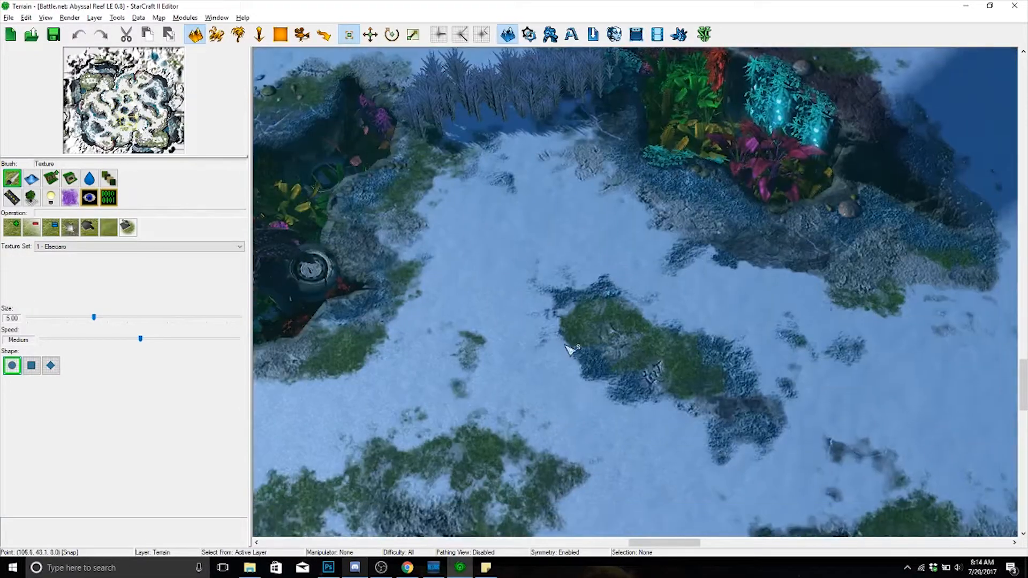
- Inspect the terrain from the open sand down to the ramp and mineral bases, restoring the gameplay camera view on the way
right_drag(696, 509, 513, 278)
right_drag(710, 383, 399, 343)
right_drag(736, 528, 476, 343)
right_drag(530, 363, 436, 328)
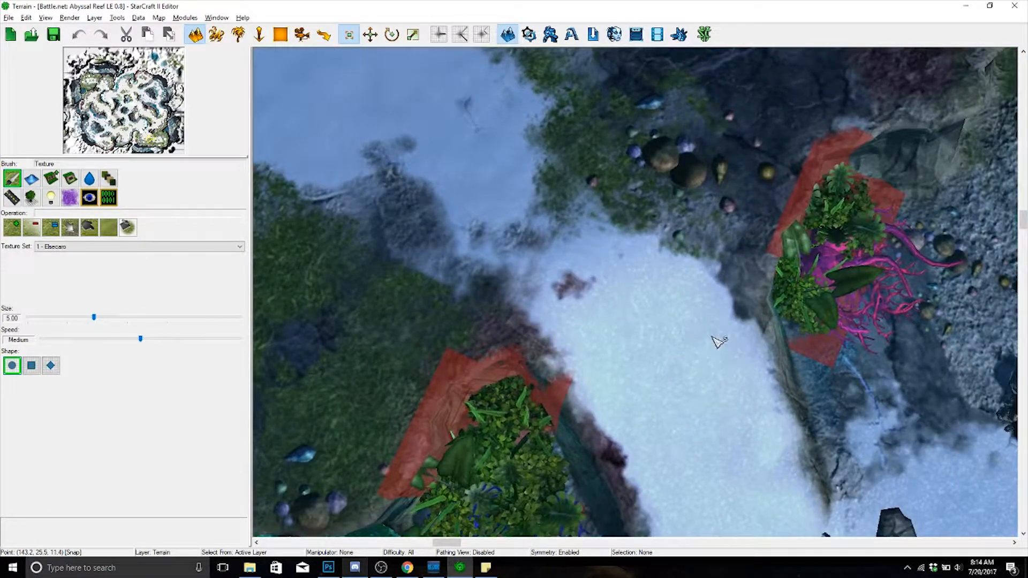
key(ctrl+shift+c)
right_drag(624, 343, 715, 326)
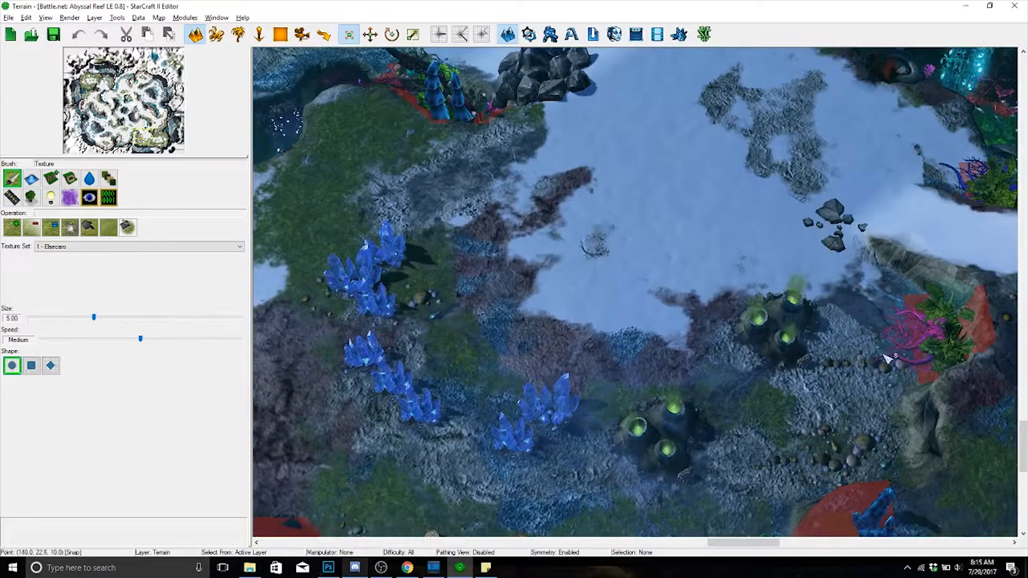
right_drag(671, 243, 375, 107)
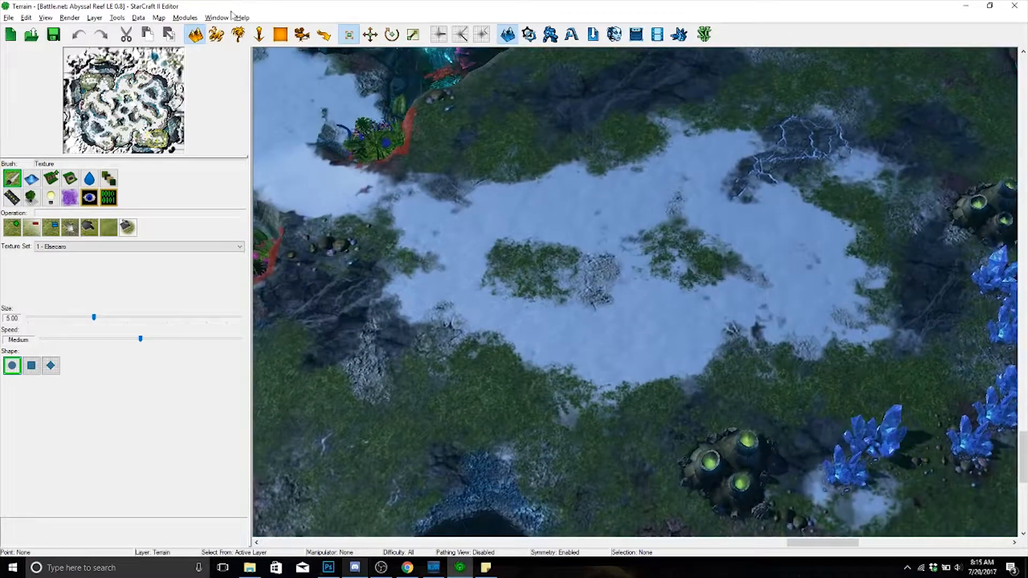
- Switch to the Units layer and try an area selection over the open sand of the main base
click(217, 34)
drag(493, 180, 645, 262)
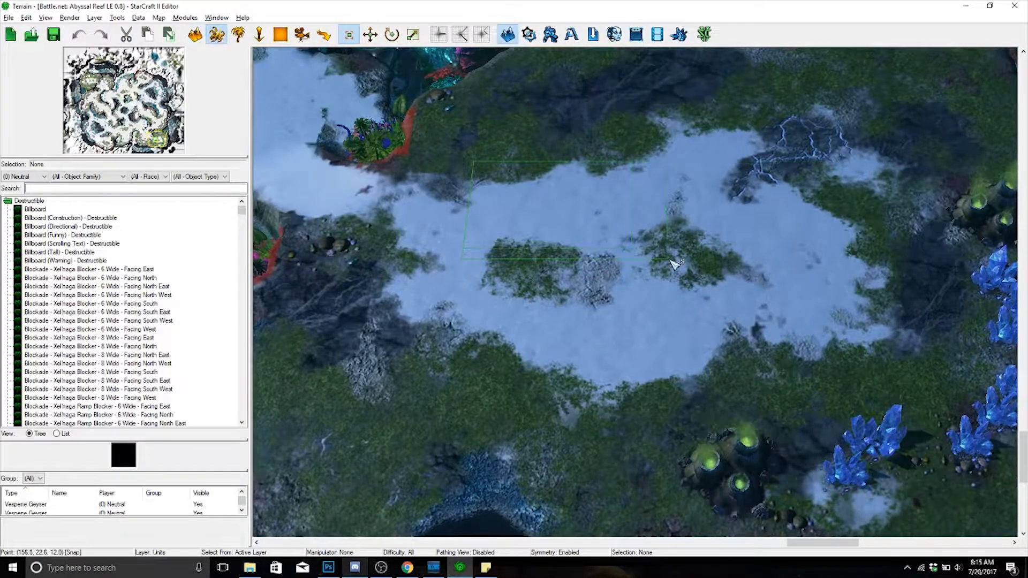
right_drag(591, 278, 719, 208)
right_drag(848, 243, 528, 243)
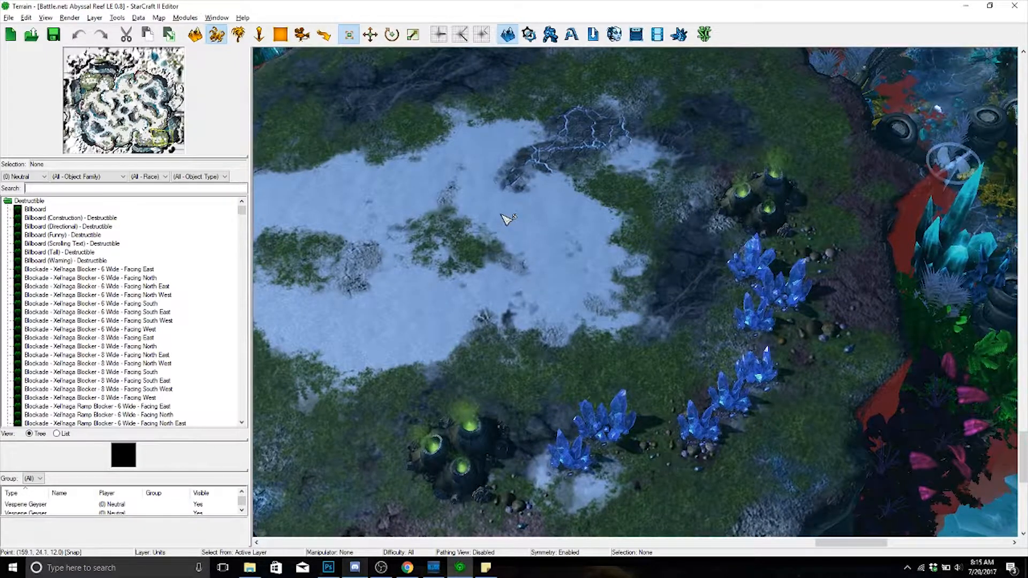
right_drag(538, 206, 588, 153)
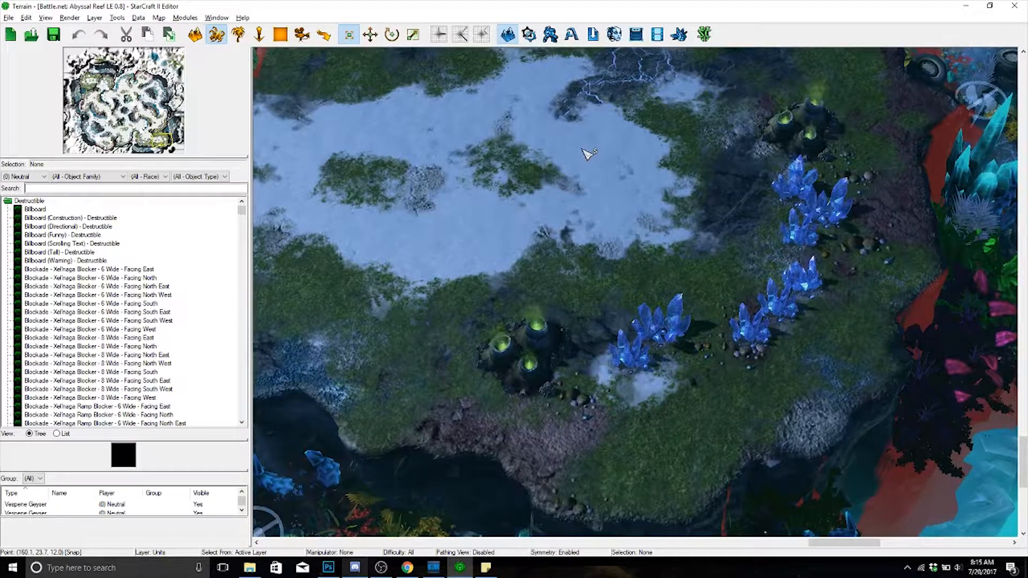
- Select the vespene geyser below the main base's sand, then the destructible rocks beside the reef pool
drag(595, 272, 716, 393)
click(541, 370)
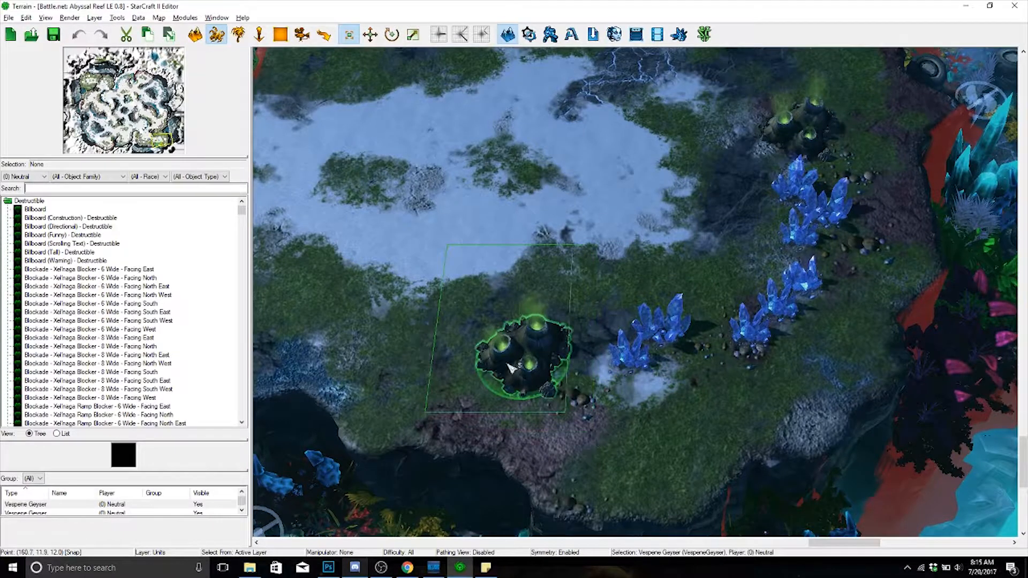
right_drag(274, 188, 739, 386)
right_drag(343, 204, 642, 422)
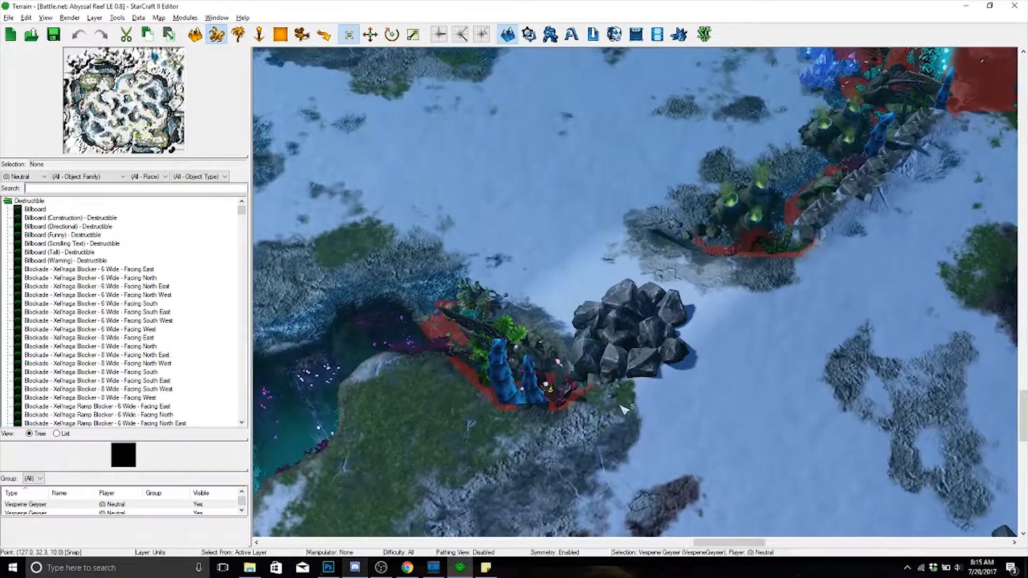
click(621, 365)
- Survey the map from the destructible rocks out to a wide overview of the reef, and return to the main base
right_drag(433, 231, 674, 514)
right_drag(677, 332, 257, 275)
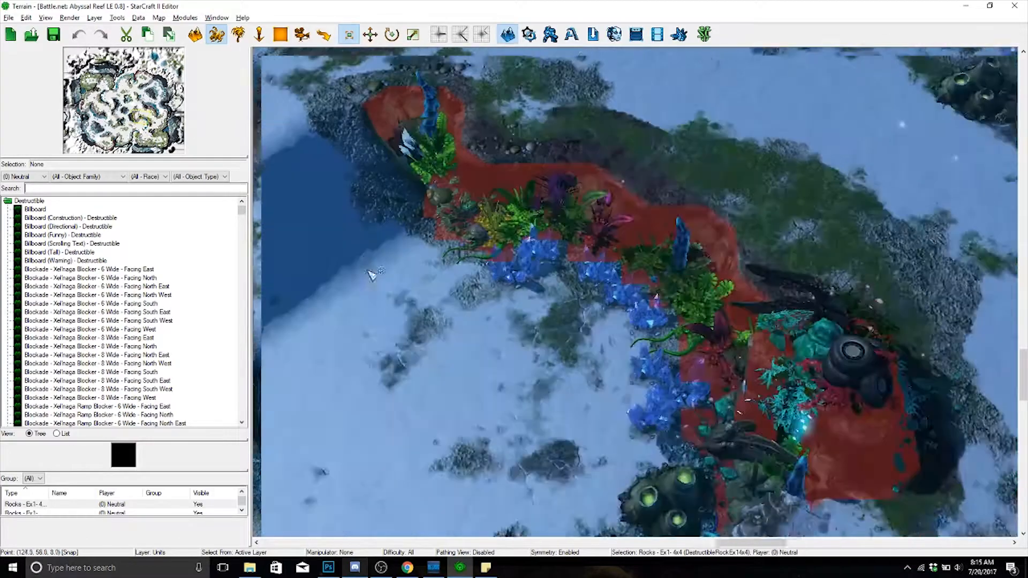
right_drag(429, 204, 559, 546)
right_drag(528, 230, 419, 408)
scroll(610, 354, down, 10)
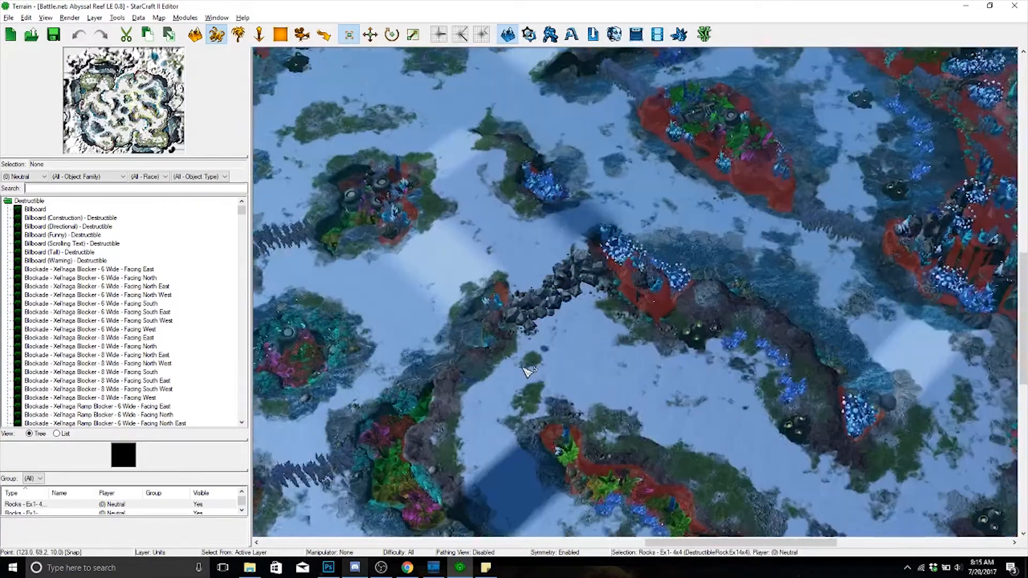
right_drag(611, 354, 731, 442)
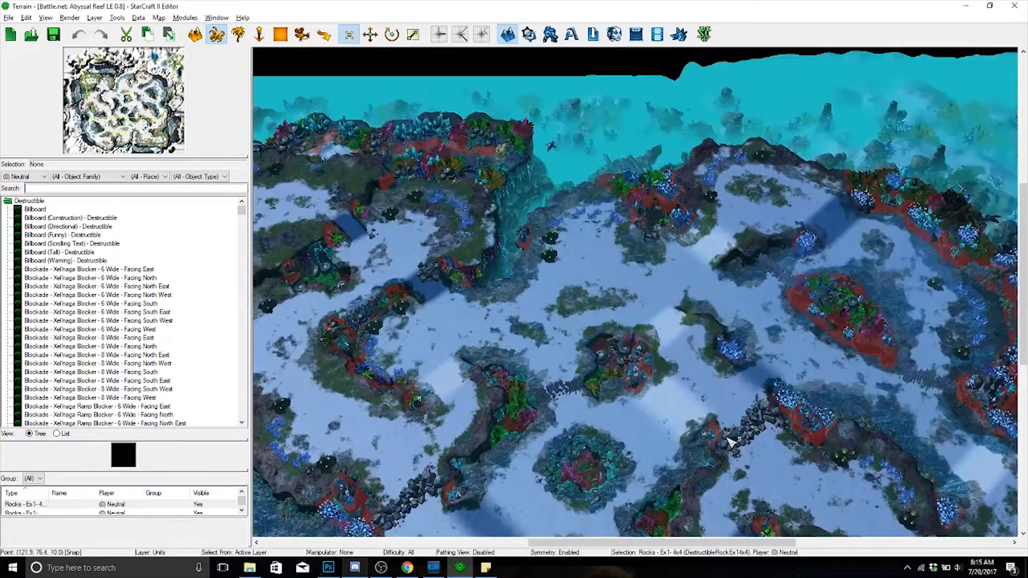
scroll(647, 392, up, 4)
right_drag(646, 392, 501, 248)
right_drag(969, 466, 636, 213)
scroll(644, 255, up, 3)
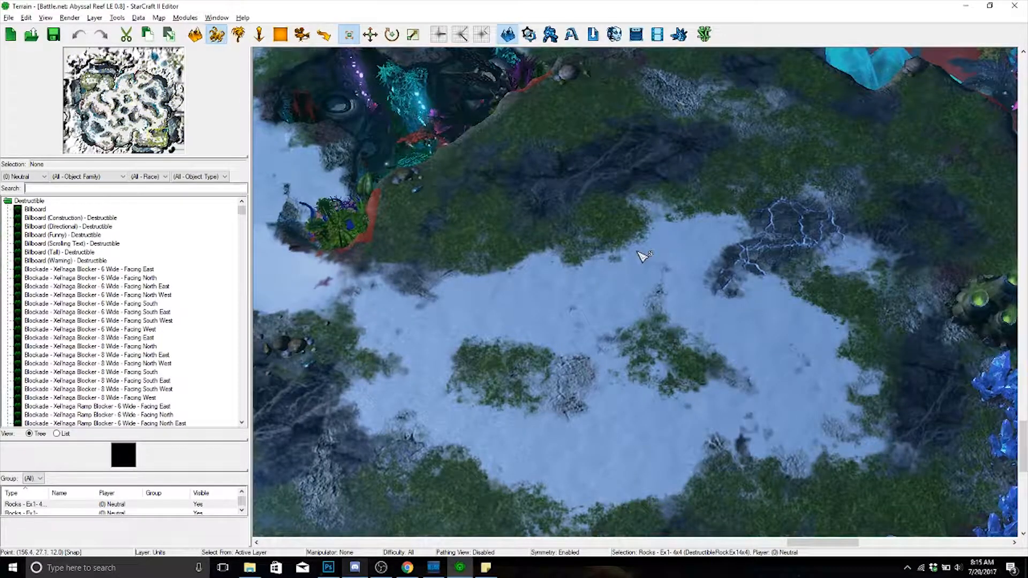
right_drag(321, 236, 775, 271)
right_drag(833, 298, 444, 348)
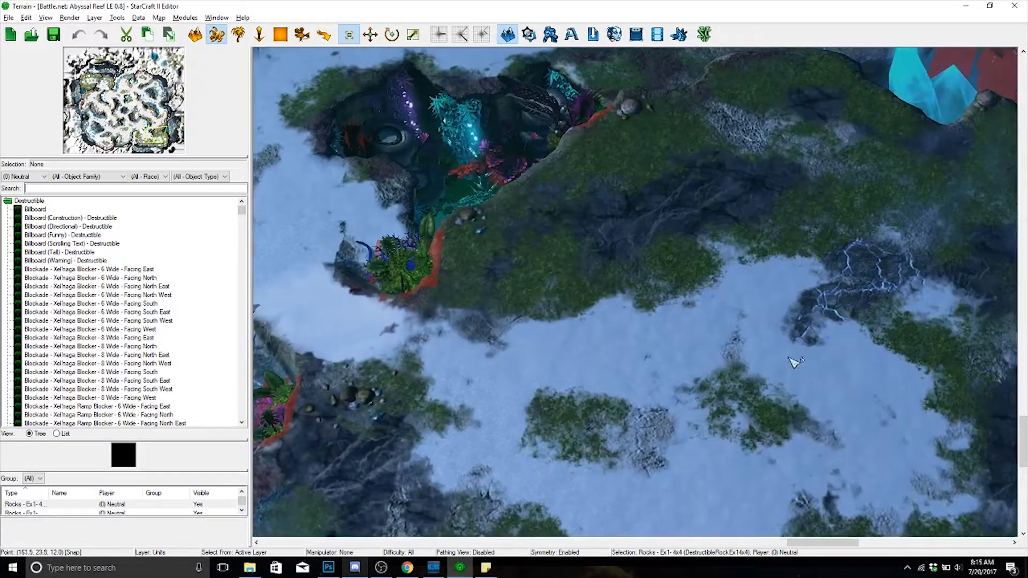
right_drag(794, 360, 605, 311)
right_drag(499, 273, 529, 209)
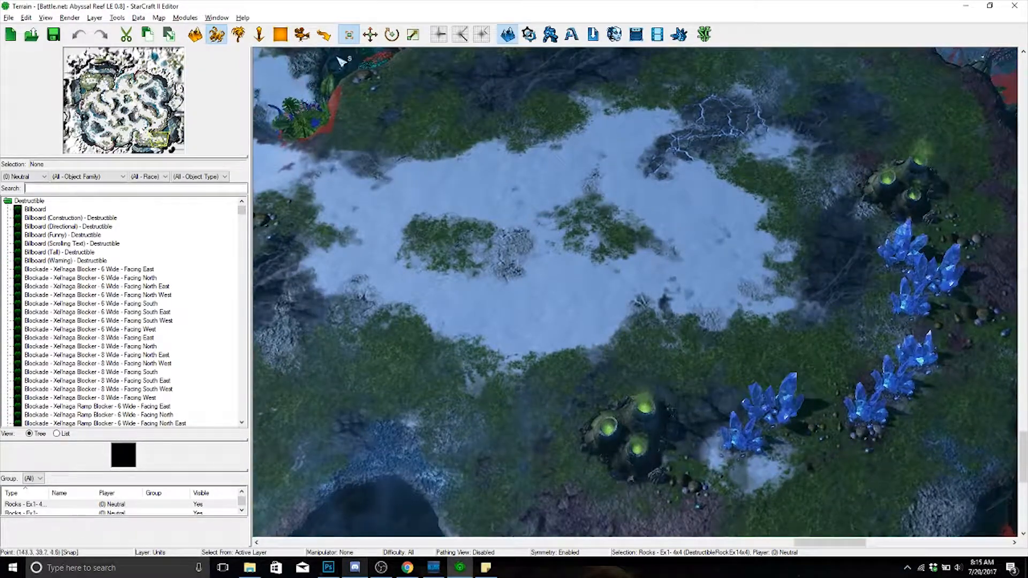
- Switch to the Doodads layer and area-select the plants and shells around the foot of the main base ramp
click(239, 36)
right_drag(429, 227, 598, 308)
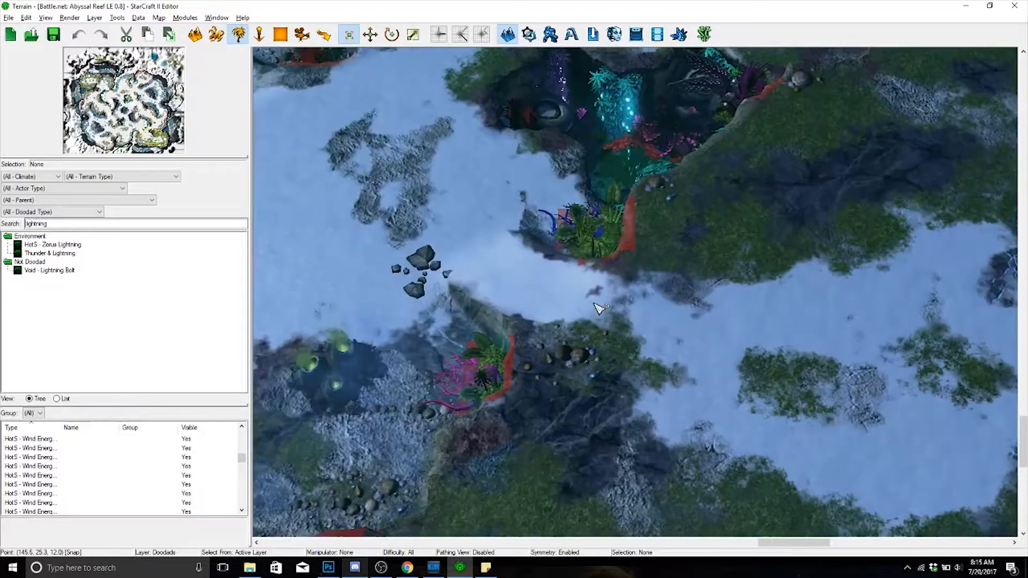
right_drag(390, 273, 552, 203)
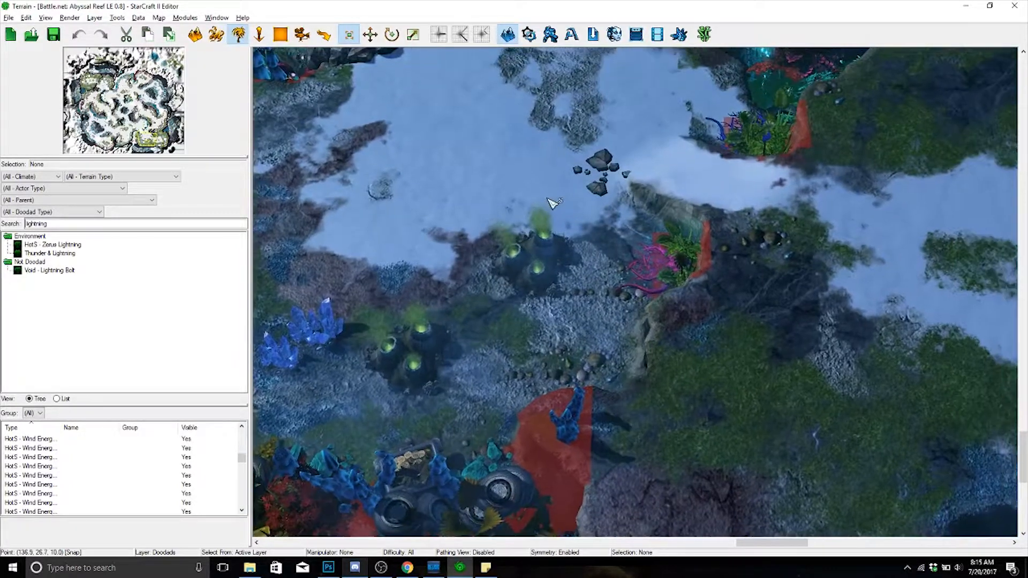
drag(658, 270, 884, 470)
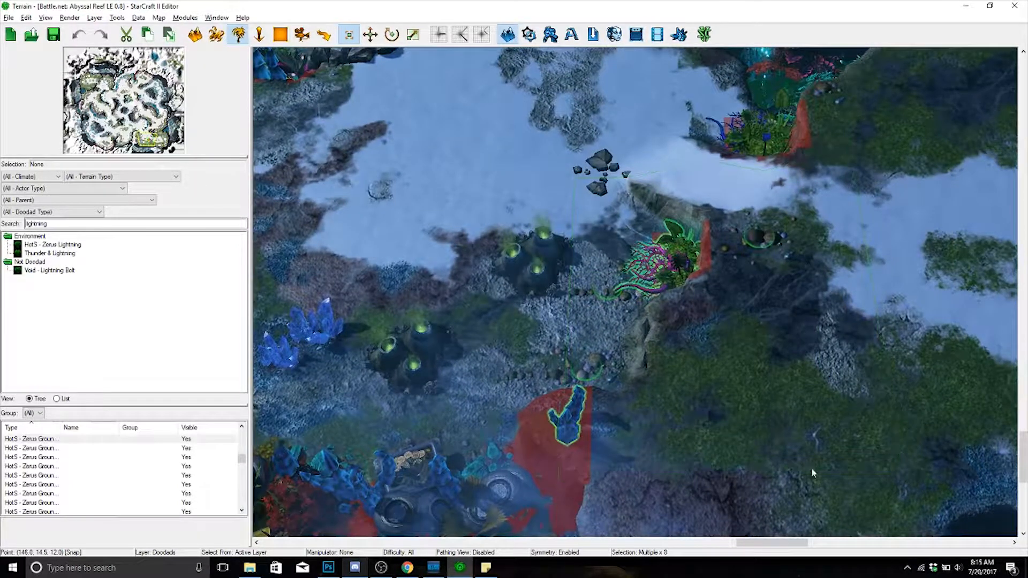
- Examine the selected magenta root plant and nearby shells close up from a rotated camera angle
ctrl+right_drag(679, 368, 826, 261)
scroll(746, 347, up, 5)
ctrl+right_drag(746, 347, 736, 294)
scroll(739, 326, up, 4)
right_drag(637, 317, 800, 217)
right_drag(592, 239, 747, 418)
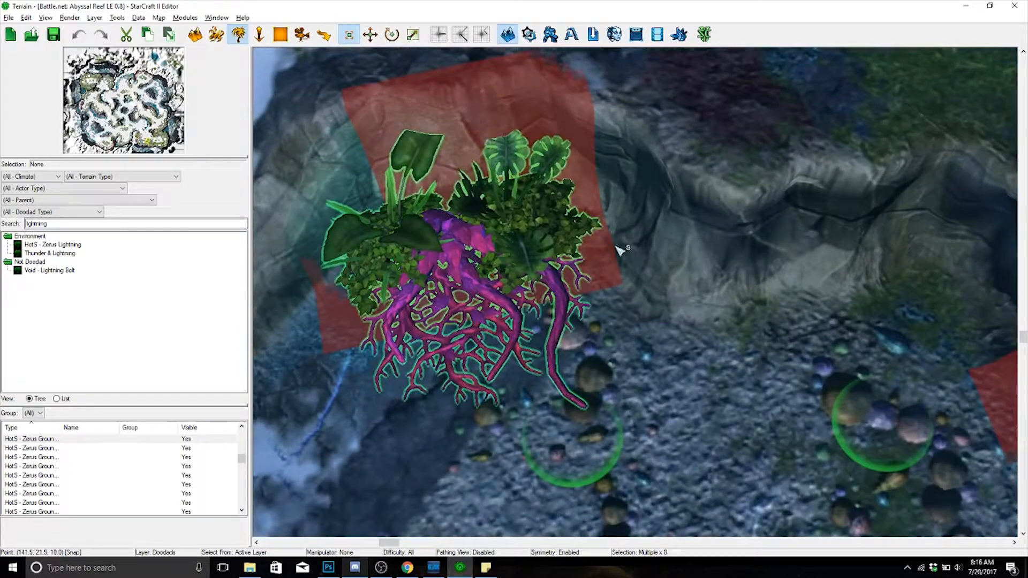
- Try area selections on the foliage and other doodads along the cliffs near the rocks and reef pool, clearing each selection
right_drag(618, 250, 830, 351)
scroll(840, 296, down, 8)
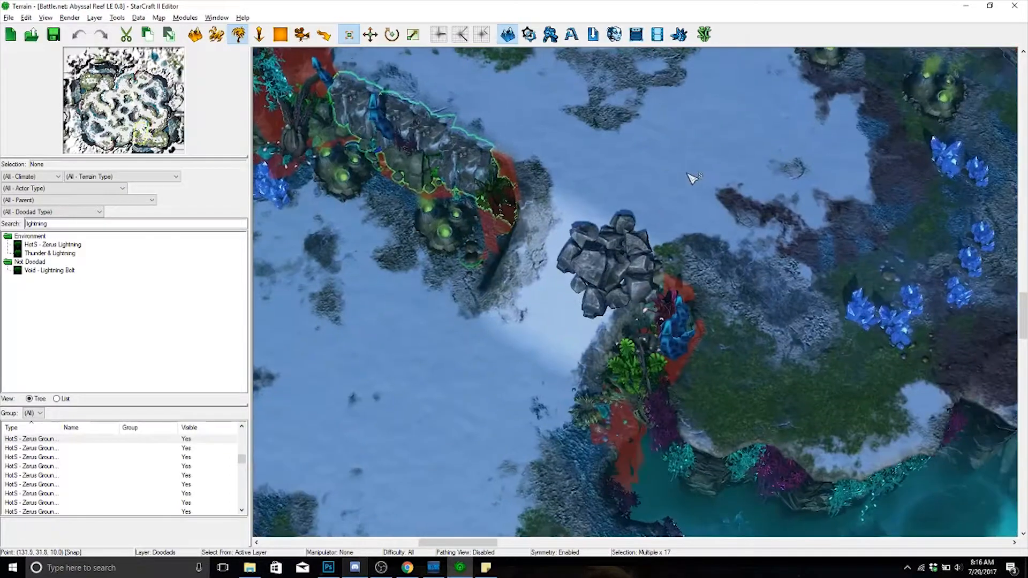
click(561, 159)
right_drag(847, 419, 516, 170)
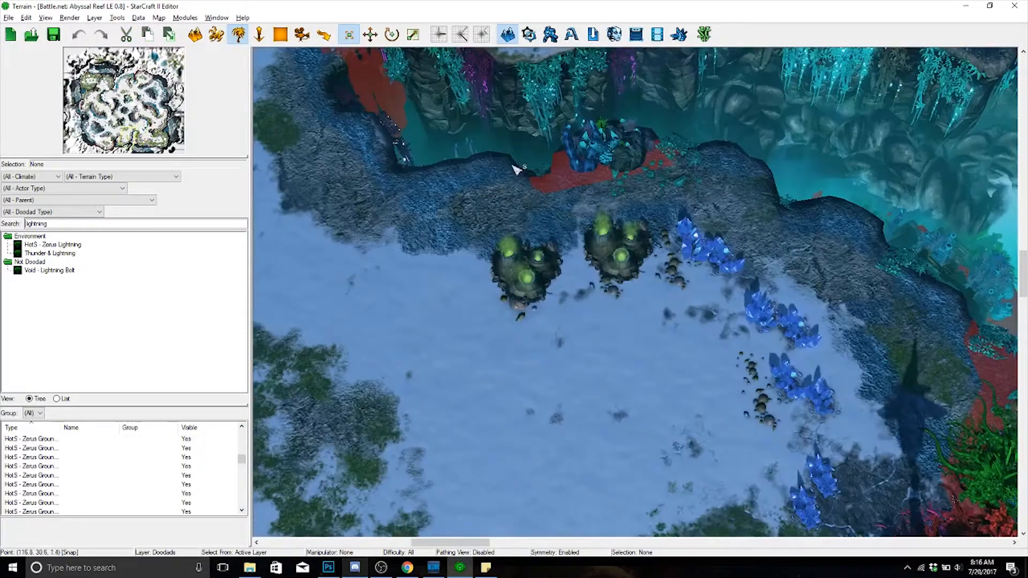
right_drag(664, 160, 497, 426)
drag(570, 448, 838, 185)
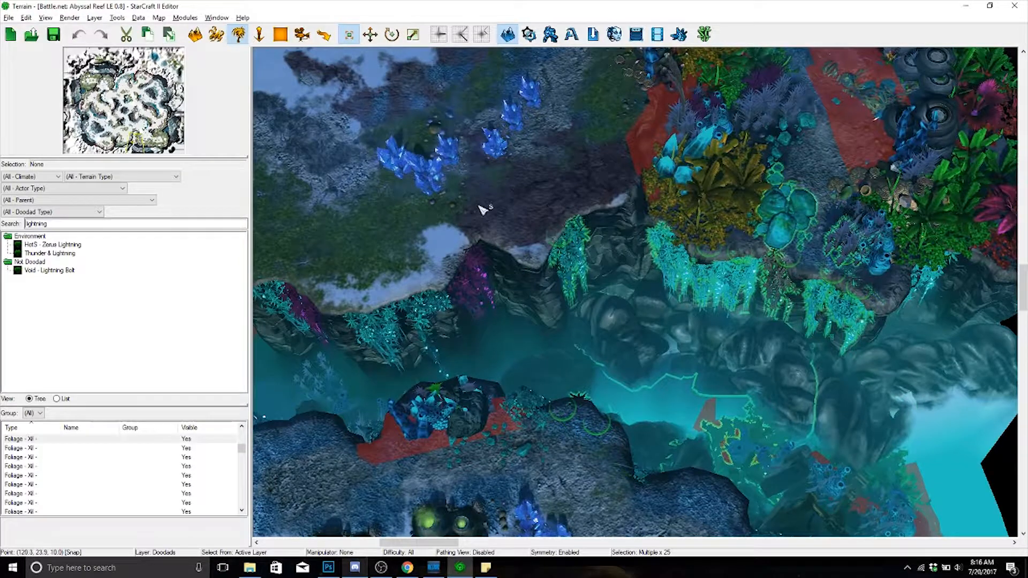
click(553, 209)
- Reset the camera to the gameplay view and switch to the Points layer to view the main base's start location area
key(ctrl+shift+c)
right_drag(900, 182, 502, 356)
click(259, 34)
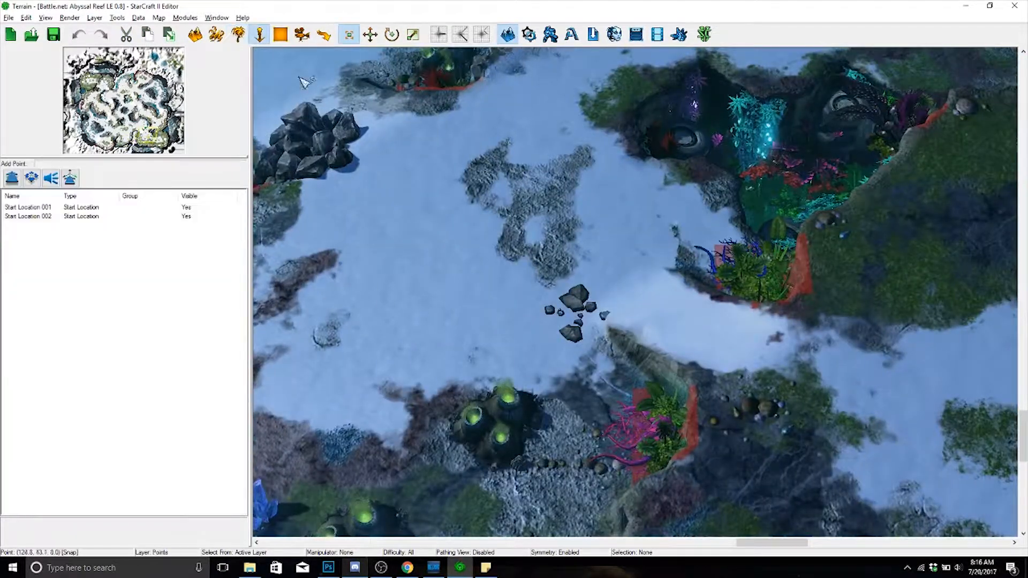
right_drag(633, 283, 526, 265)
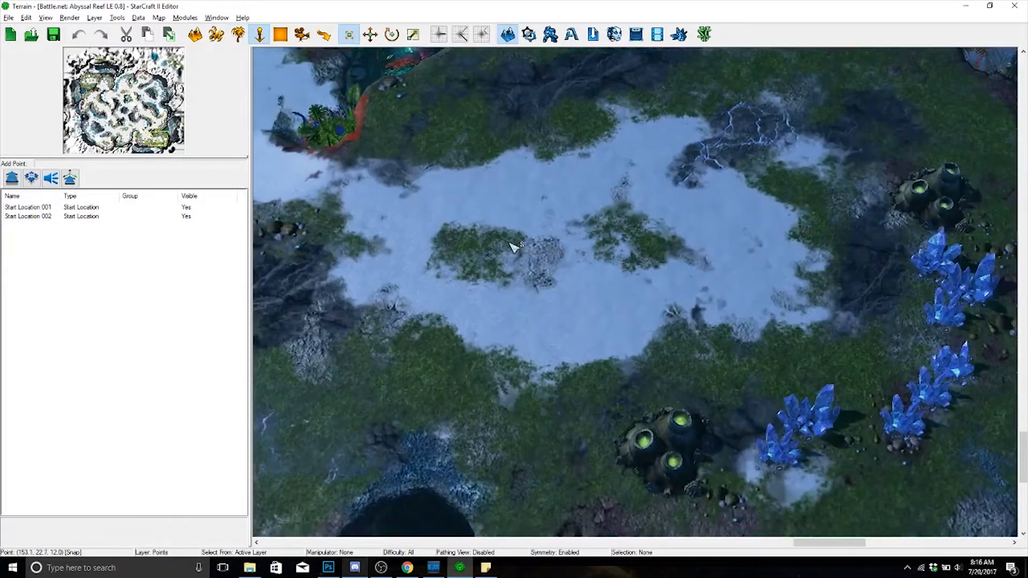
right_drag(619, 252, 562, 241)
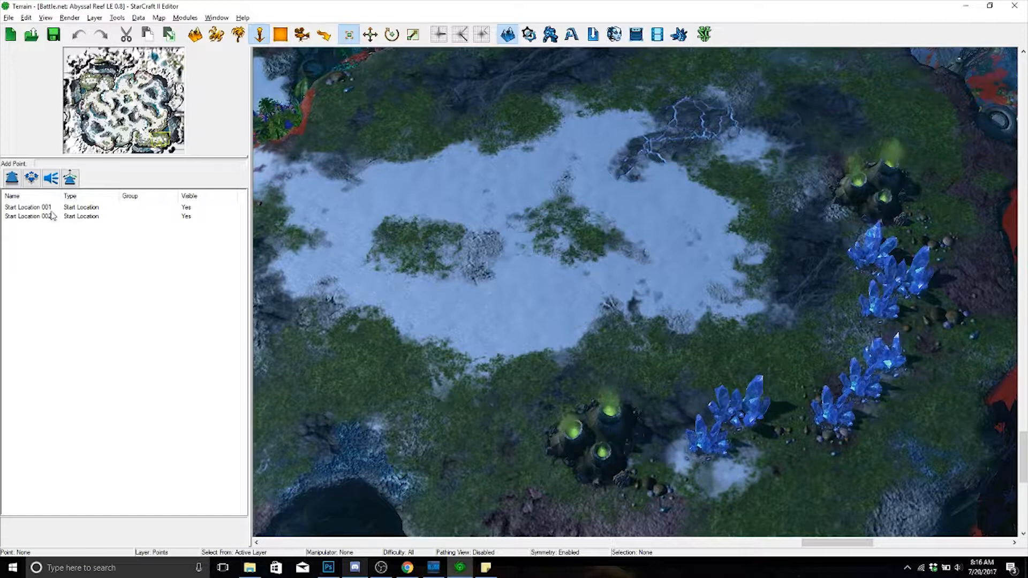
- Compare the Points and Regions layers over the main base, ending on the Regions layer
click(281, 35)
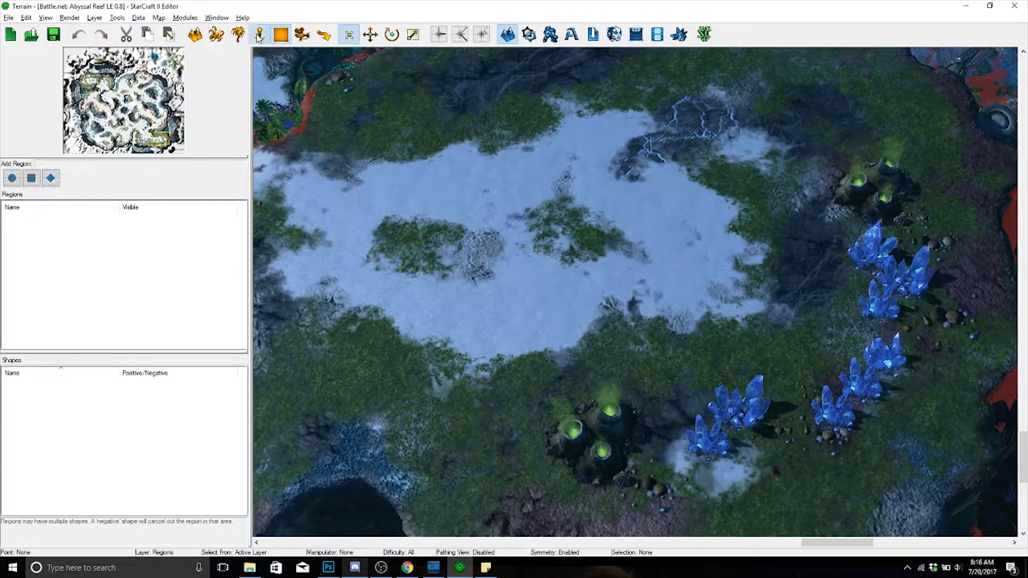
click(260, 35)
click(280, 35)
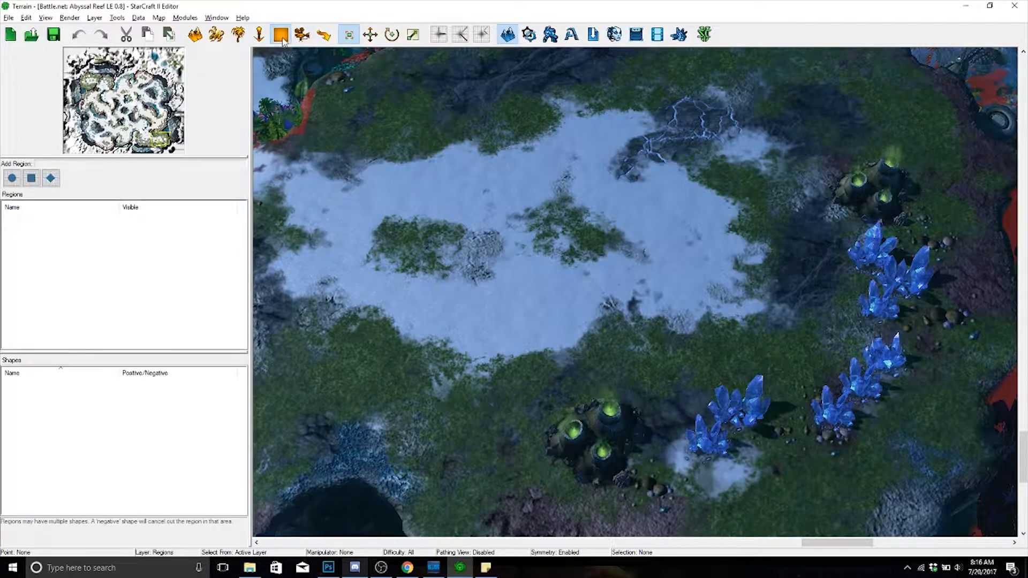
middle_drag(285, 139, 356, 202)
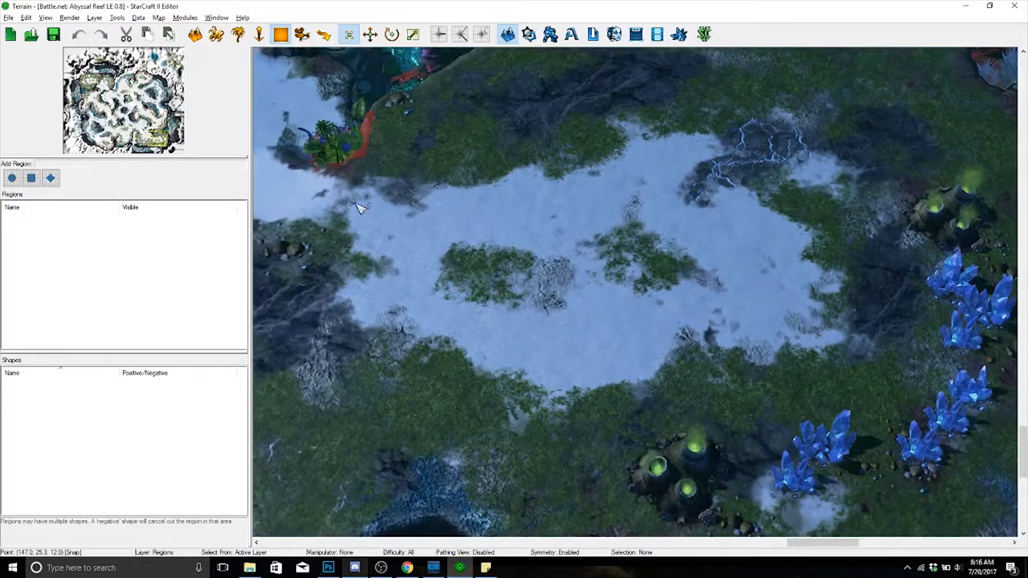
- Go through the Cameras and Pathing layers and look over the ground between the main base and its natural expansion
click(302, 38)
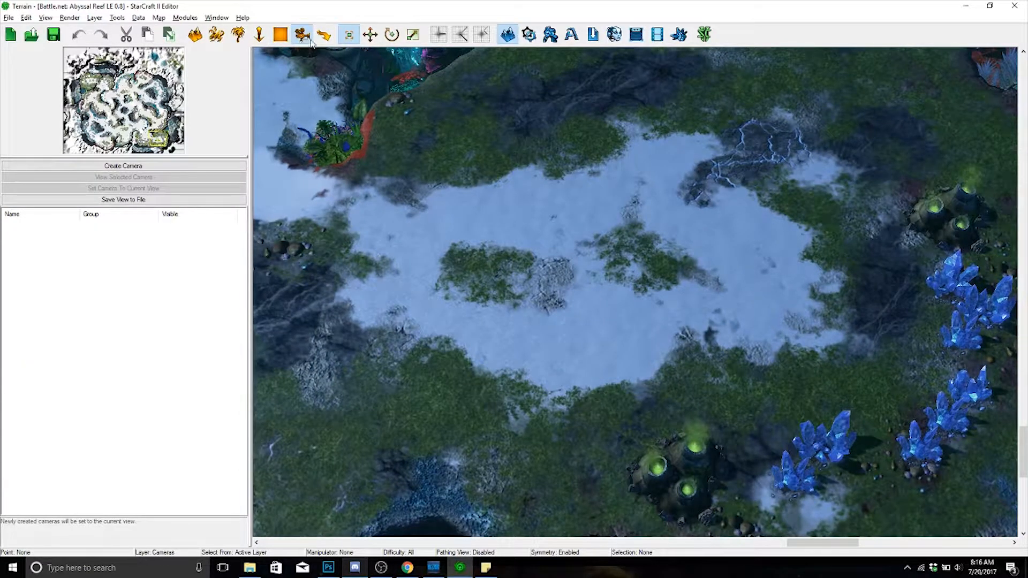
click(333, 38)
right_drag(427, 211, 680, 243)
right_drag(538, 382, 609, 223)
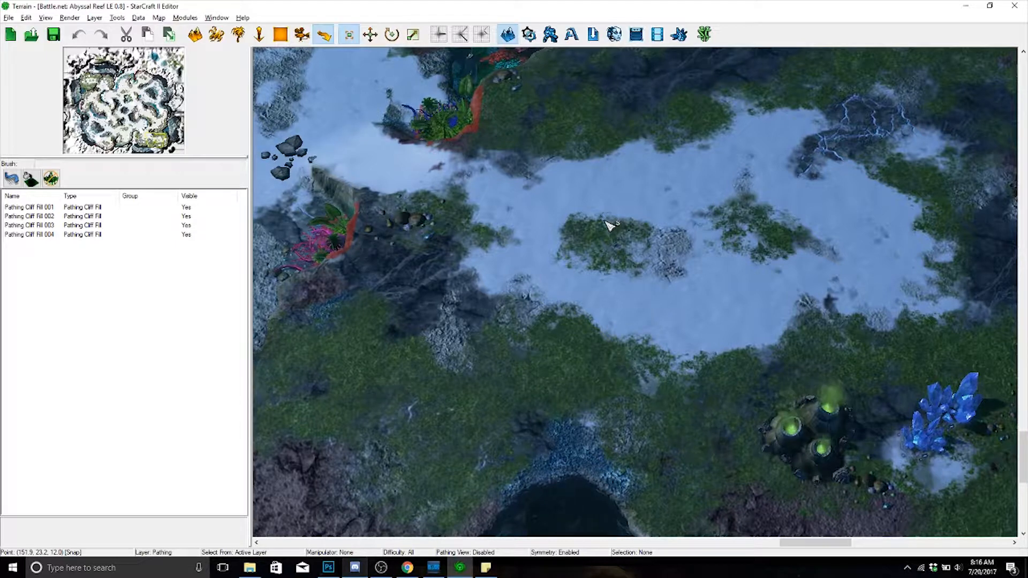
right_drag(459, 212, 787, 268)
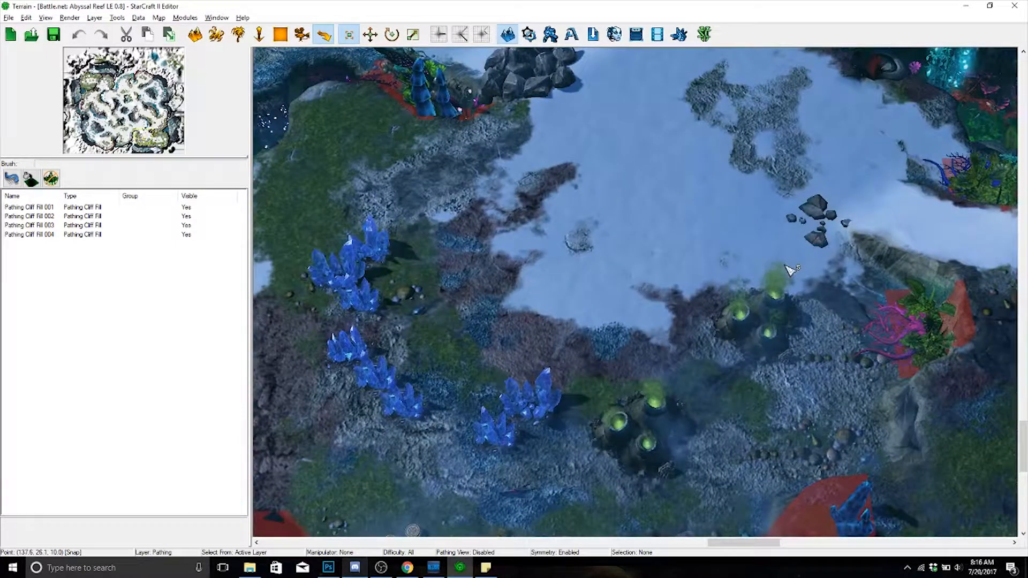
right_drag(661, 248, 742, 327)
right_drag(806, 374, 332, 217)
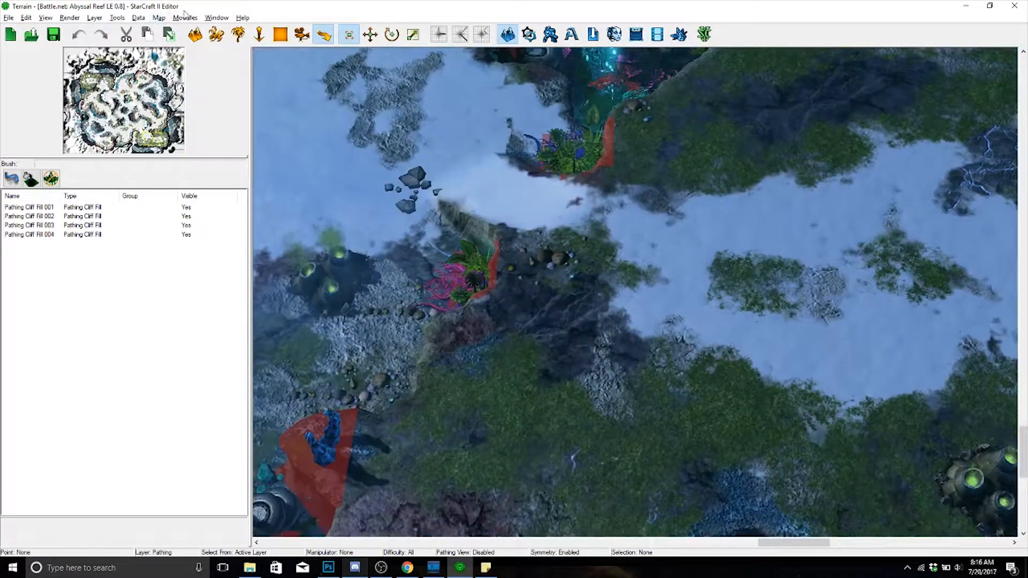
- Return to the Terrain layer over the central sand and open the map's info properties
click(197, 35)
mouse_move(342, 102)
right_down()
mouse_move(636, 252)
mouse_move(856, 348)
right_up()
mouse_move(316, 145)
right_down()
mouse_move(525, 332)
mouse_move(677, 358)
mouse_move(594, 378)
mouse_move(577, 266)
right_up()
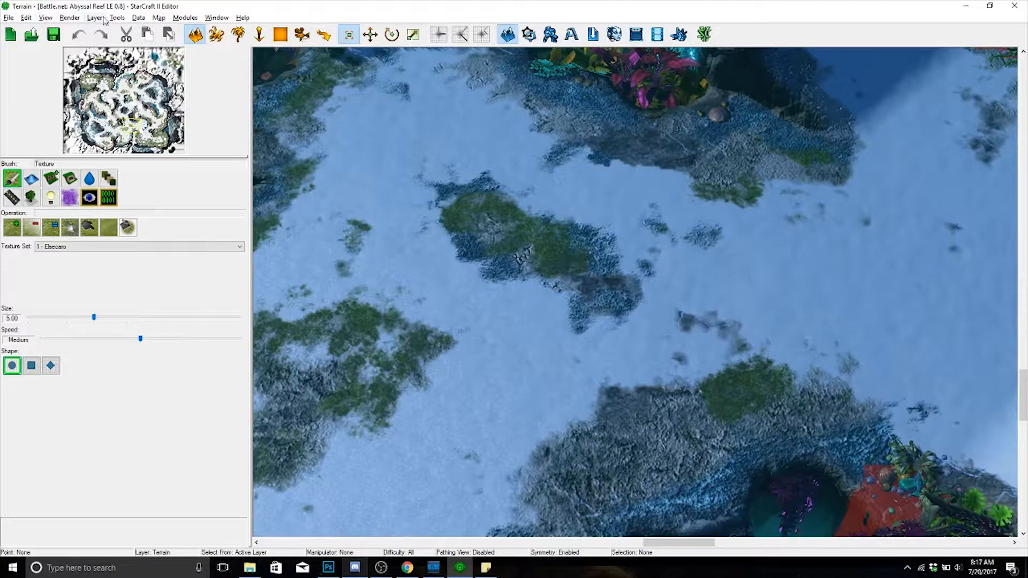
click(158, 17)
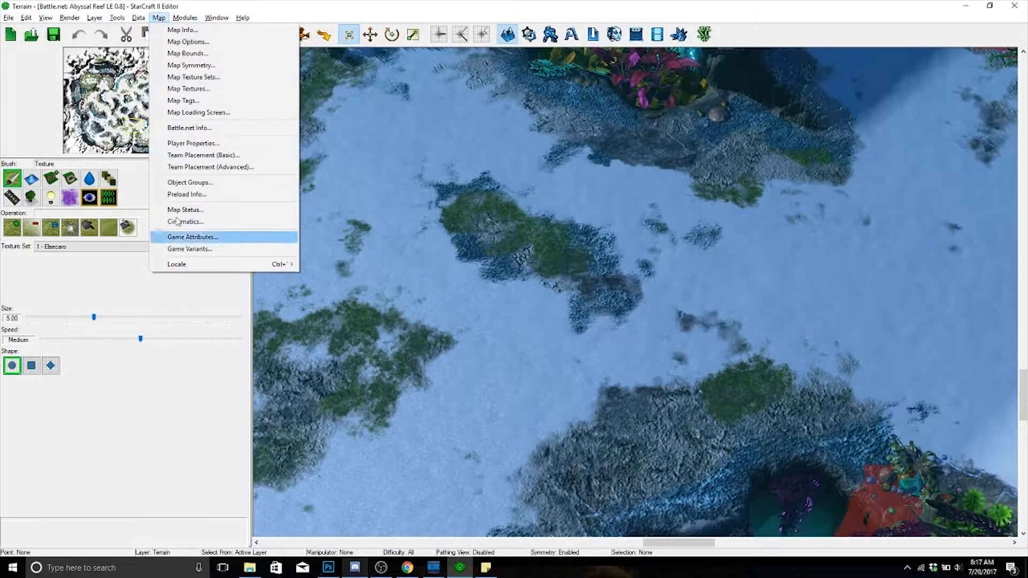
mouse_move(186, 21)
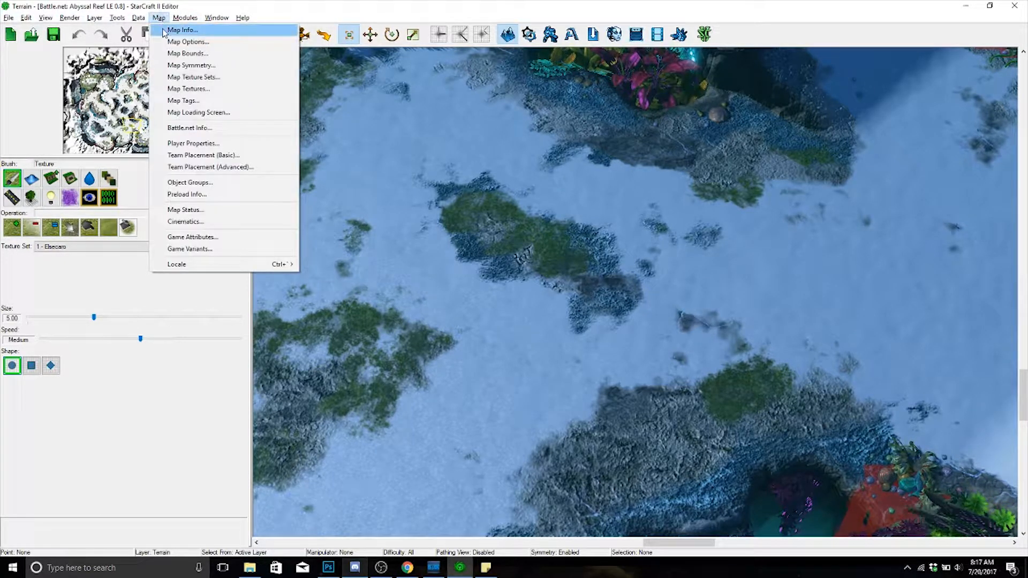
click(165, 31)
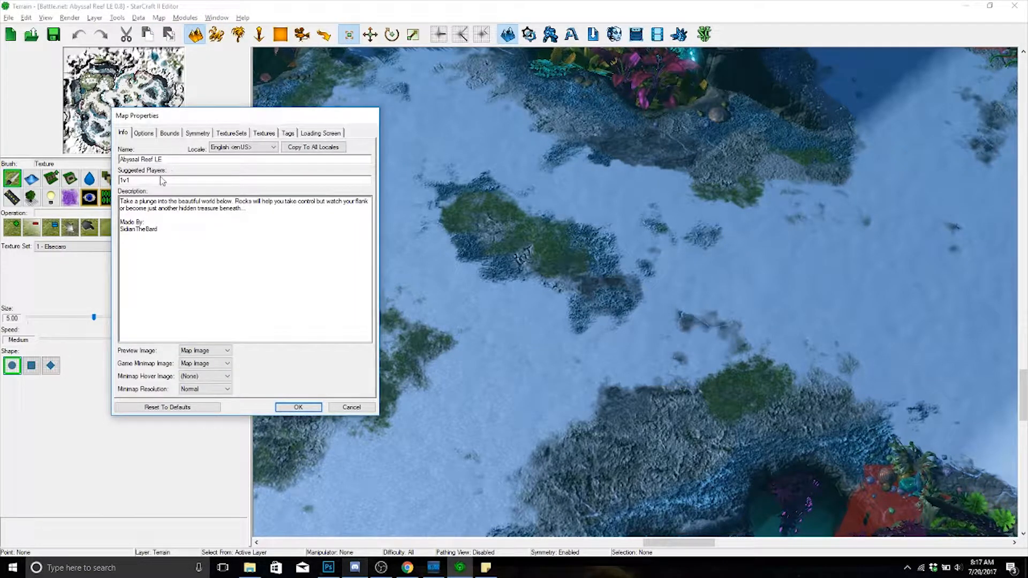
- Review the map's description in the map properties and bring up its map and camera bounds
drag(171, 238, 60, 188)
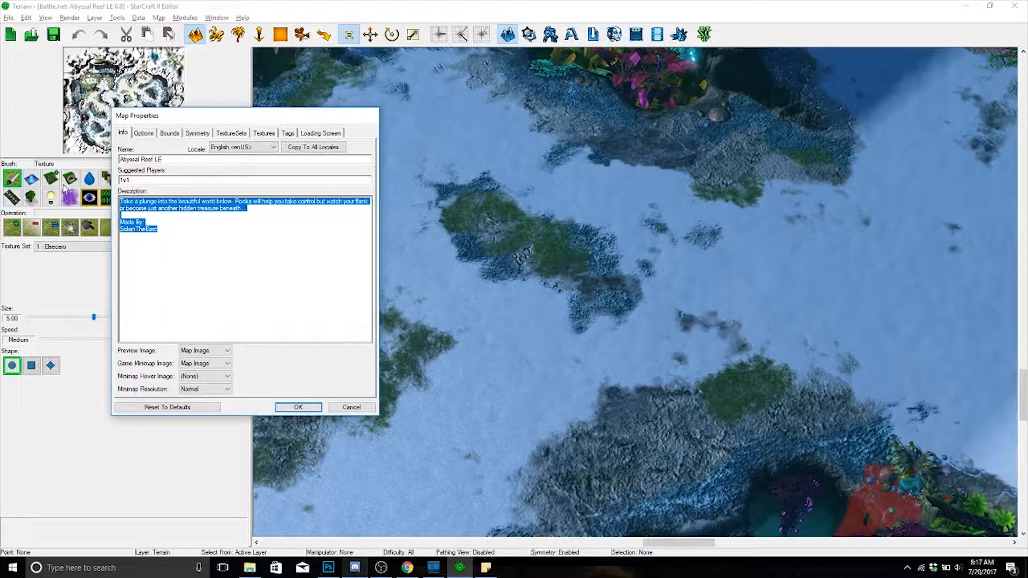
click(143, 134)
click(125, 133)
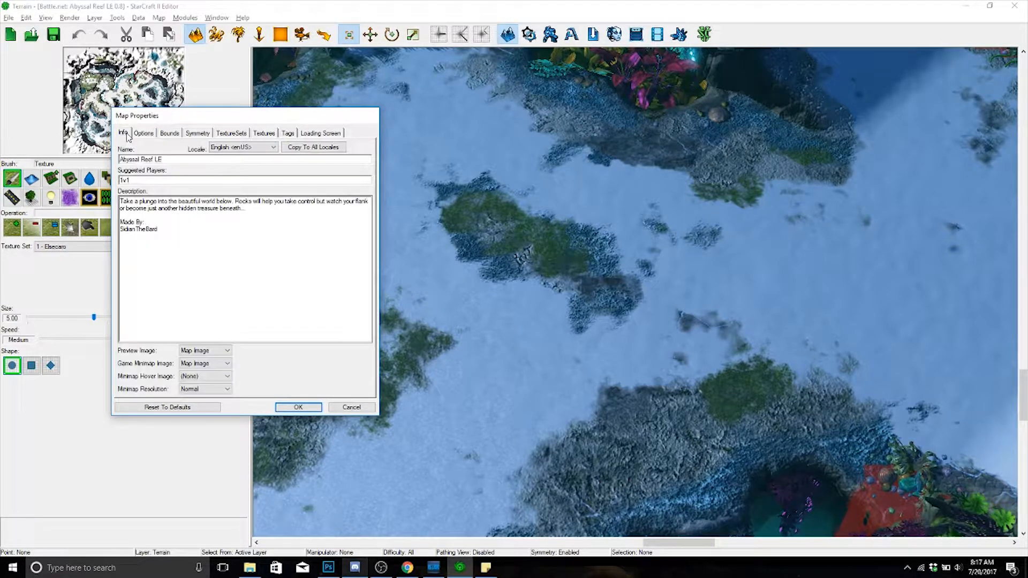
click(166, 135)
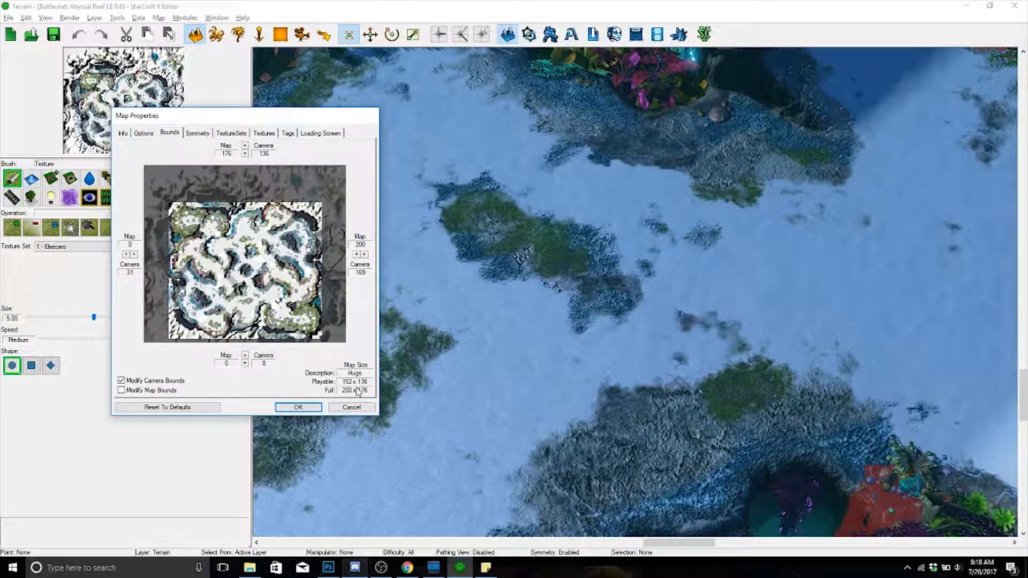
- Switch to Sticky Notes and add a new note with the lines "Playable: 152x136" and "Full: 200x176"
right_click(481, 572)
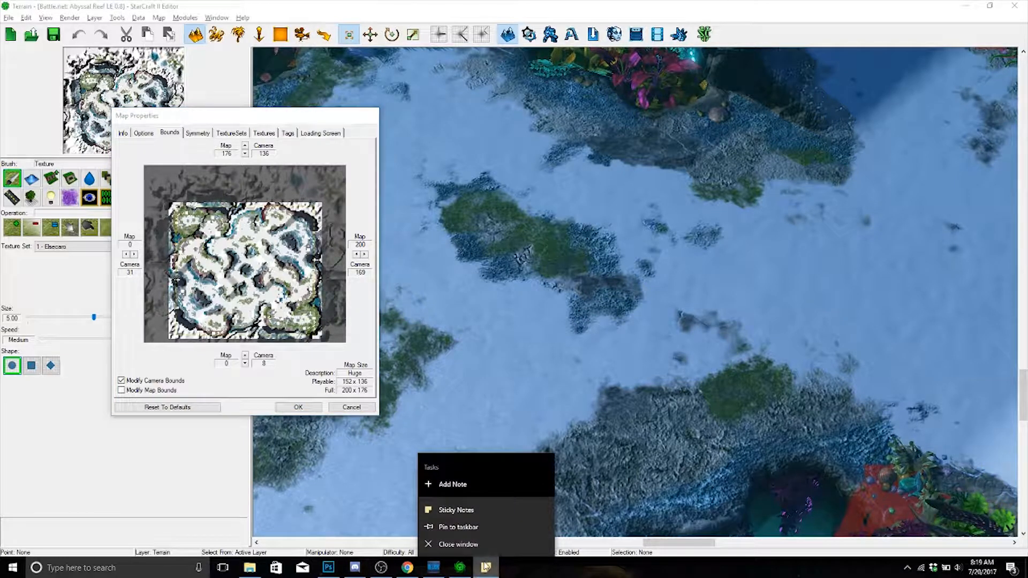
click(467, 486)
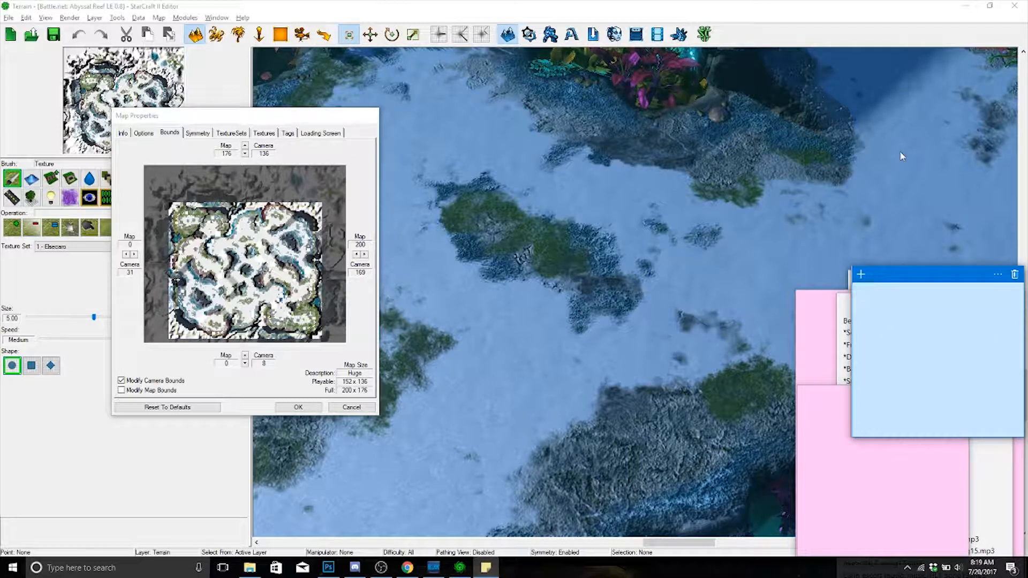
text(Playable: )
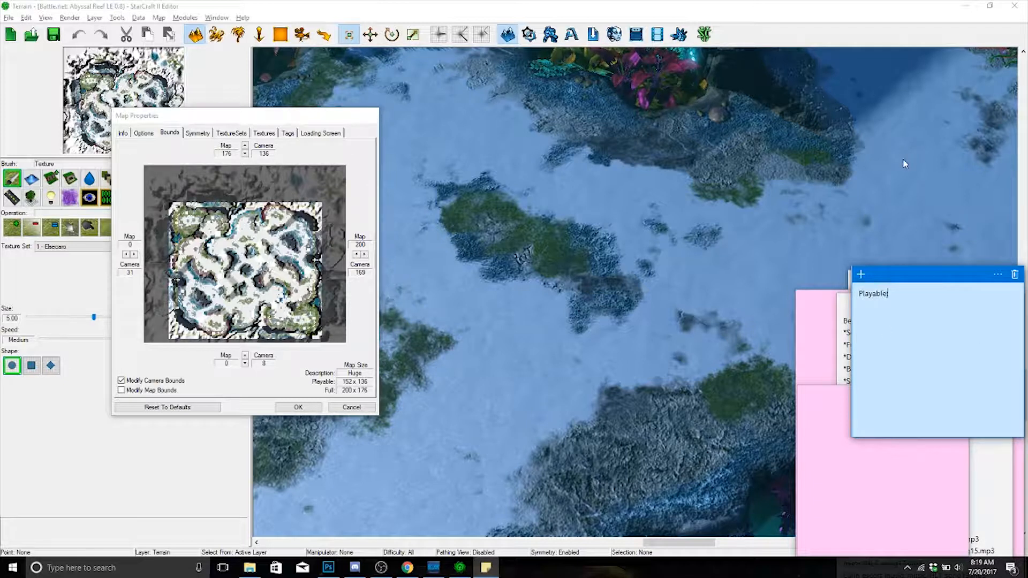
text(152x)
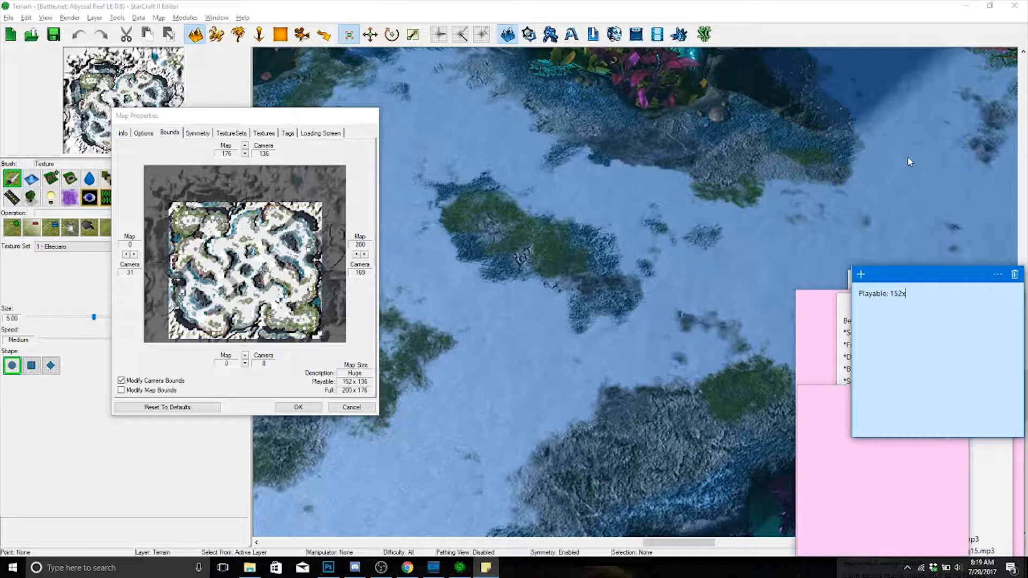
text(136)
key(Tab)
click(930, 301)
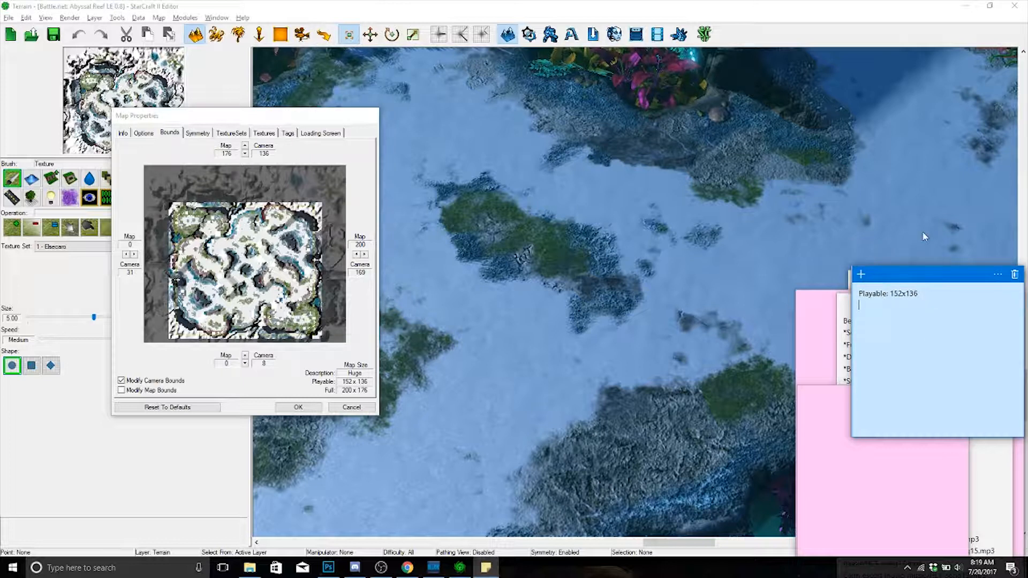
key(Return)
text(Full: 200)
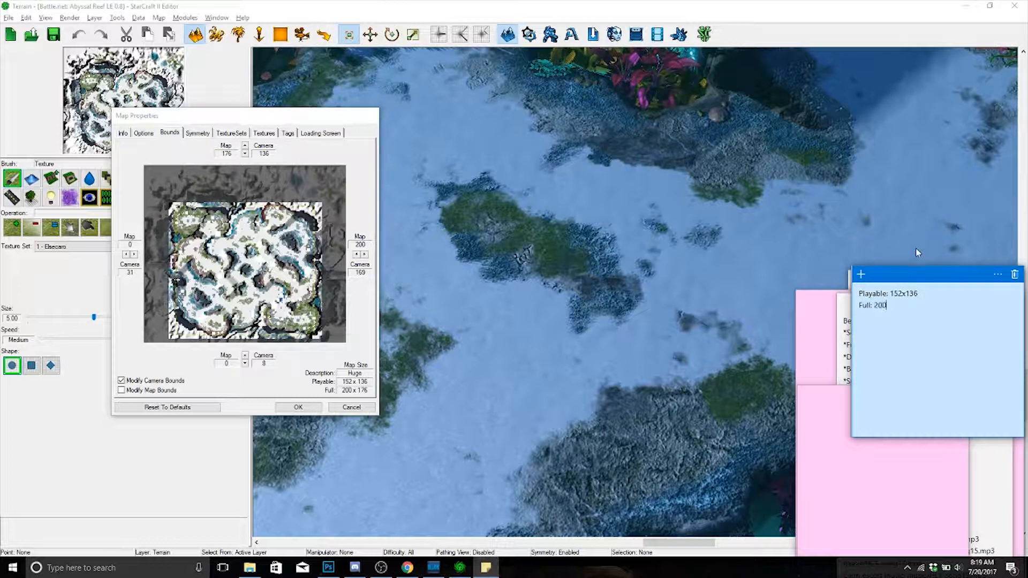
text(x176)
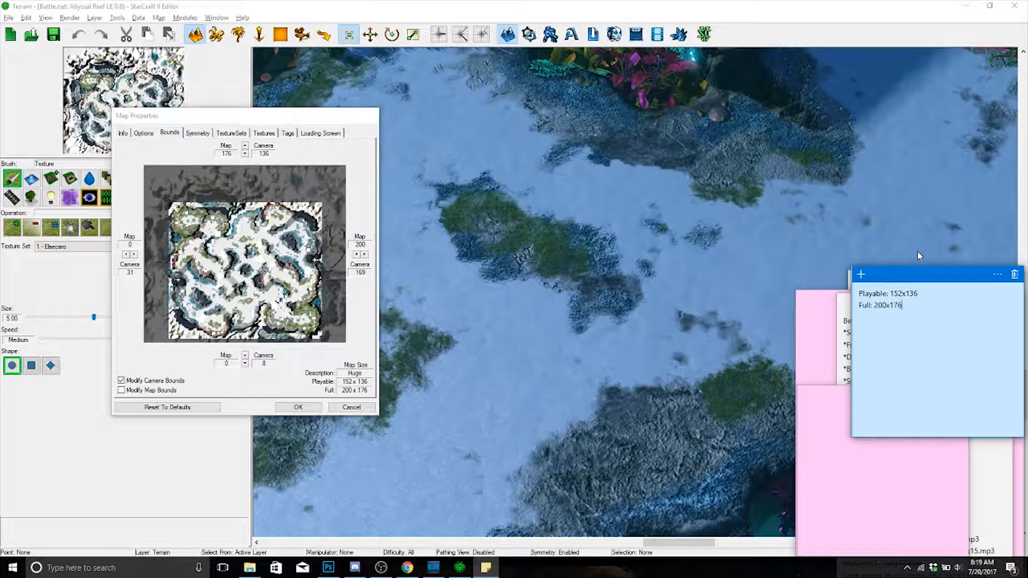
- Head the note with a separate first line "Abyssal Reef LE:" and close the map properties in the StarCraft II Editor
drag(860, 294, 860, 303)
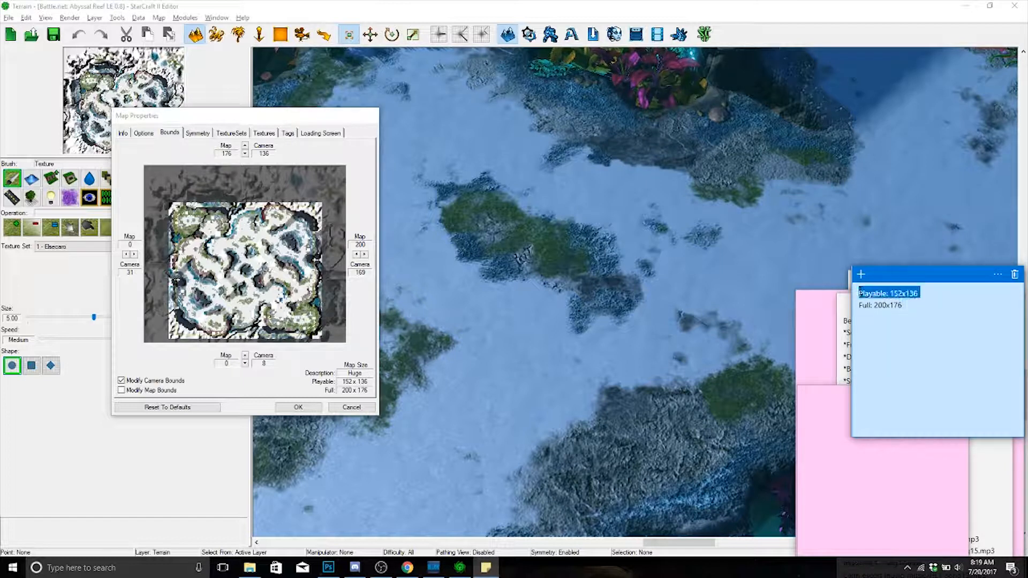
click(860, 294)
key(Return)
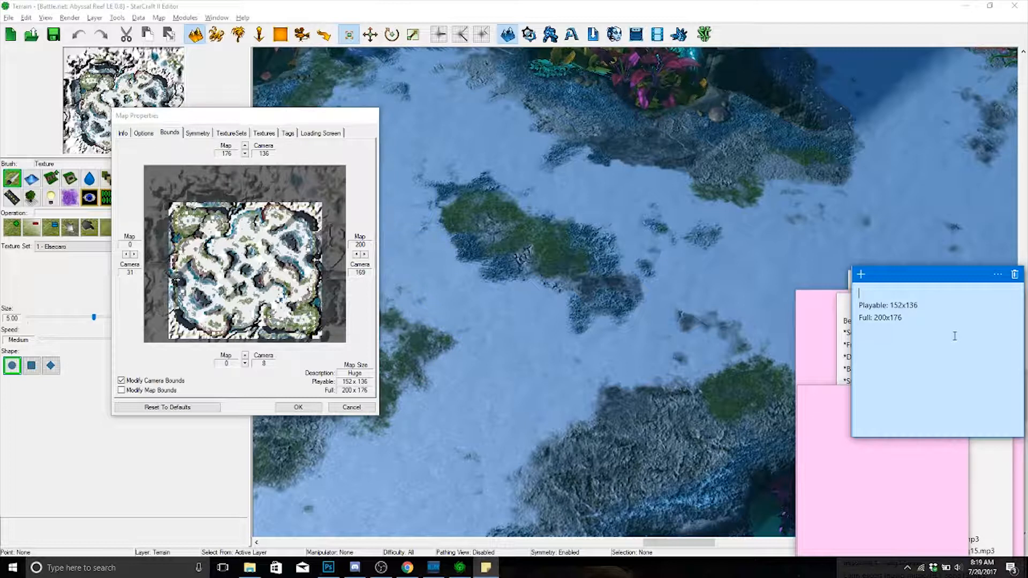
text(Abyssal Reef:)
key(BackSpace)
text(LE:)
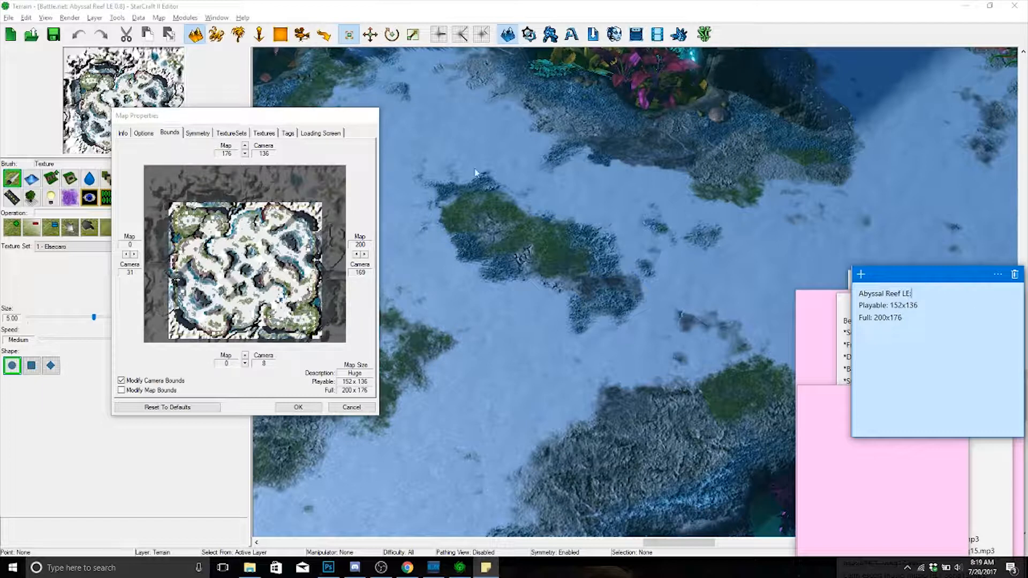
click(302, 408)
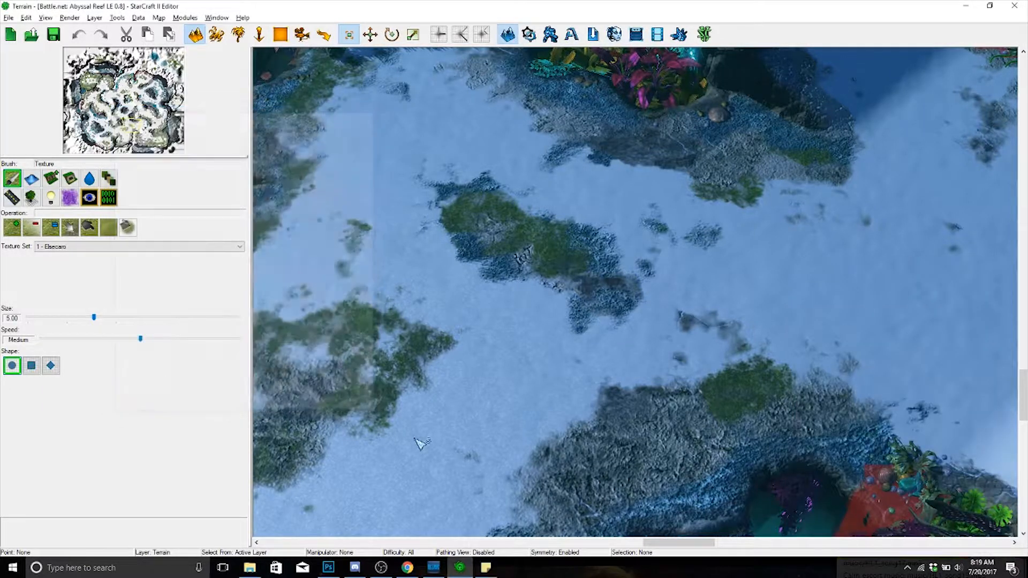
right_drag(567, 348, 445, 227)
right_drag(996, 380, 637, 226)
right_drag(747, 289, 530, 236)
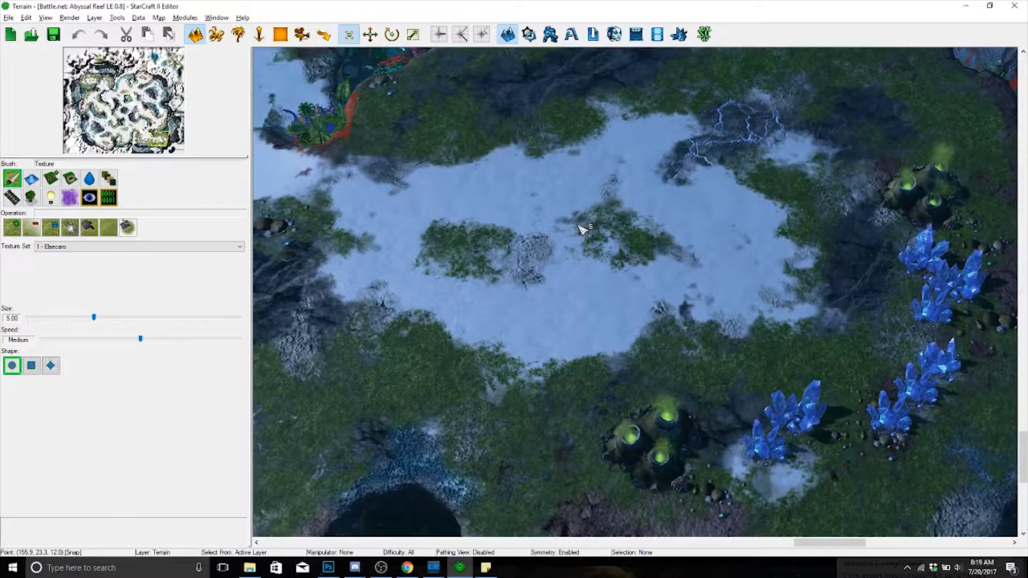
click(217, 19)
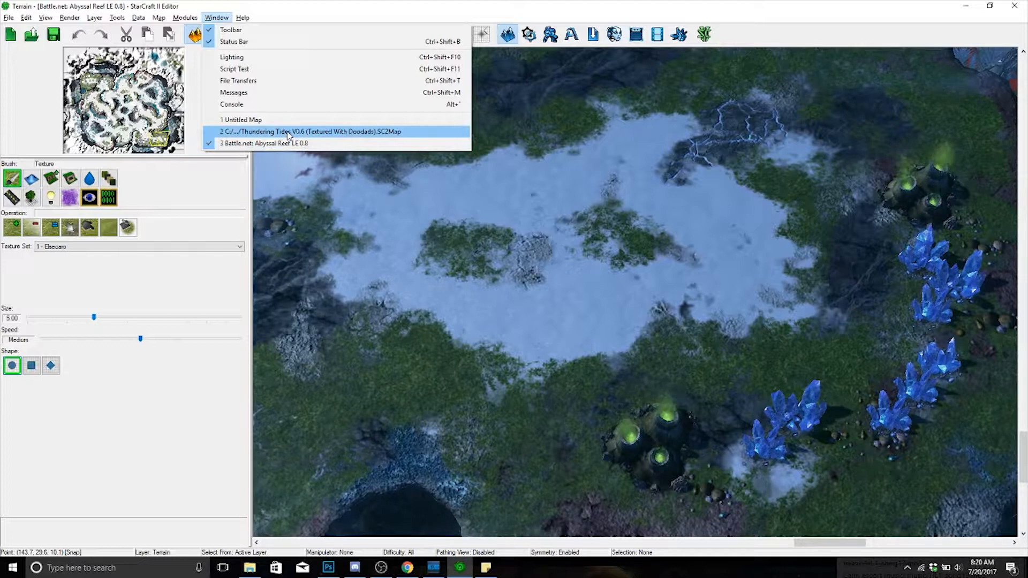
click(425, 316)
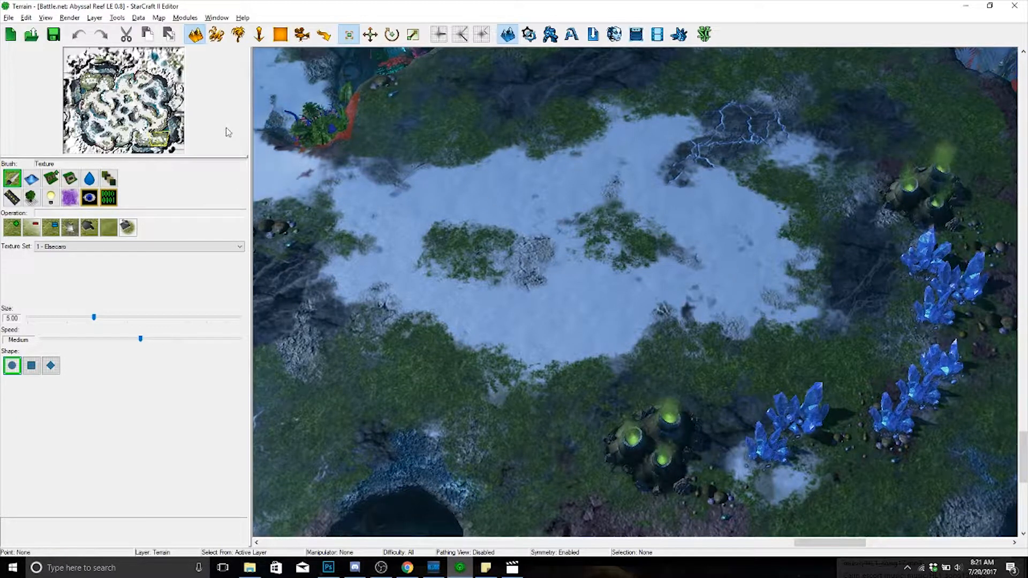
- Start a new Melee Map document with the standard Legacy of the Void dependencies and proceed to its map configuration
click(8, 18)
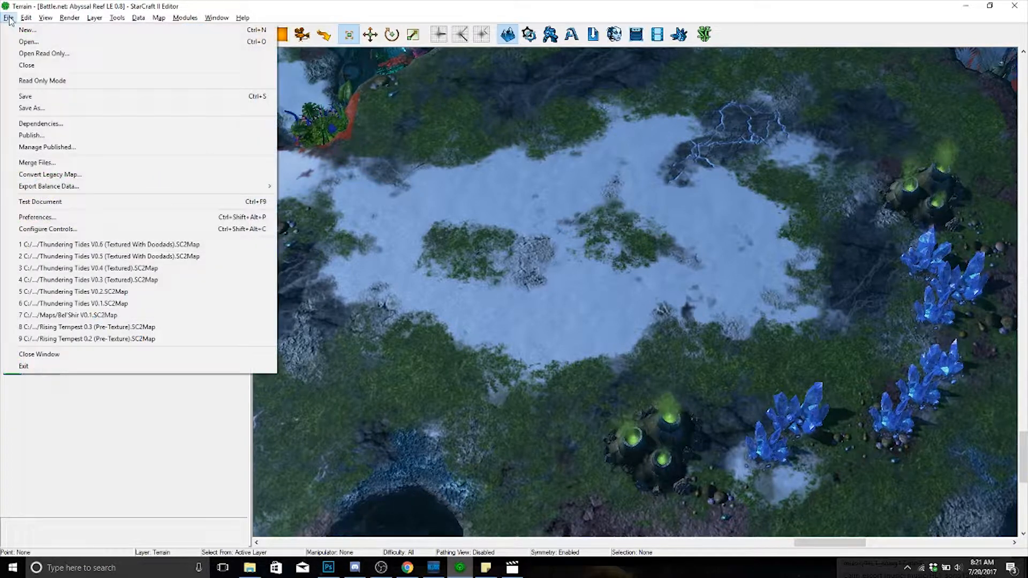
click(34, 31)
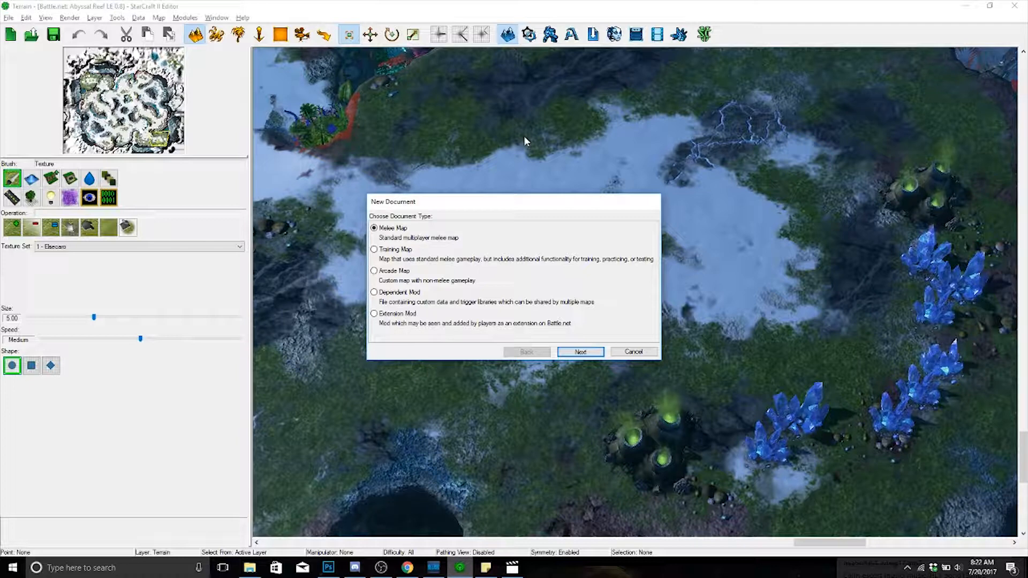
key(XF86AudioLowerVolume)
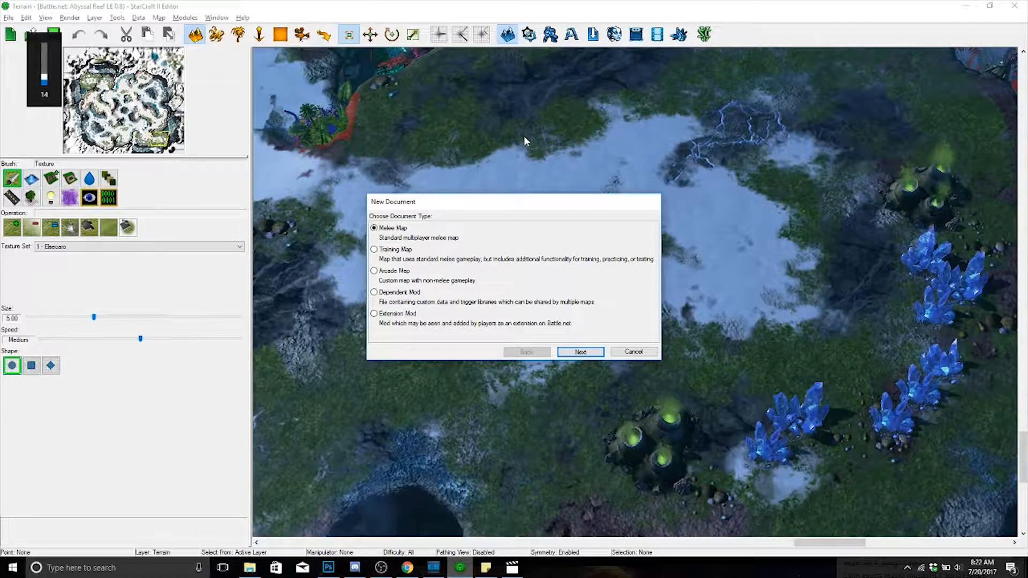
key(XF86AudioLowerVolume)
key(XF86AudioLowerVolume)
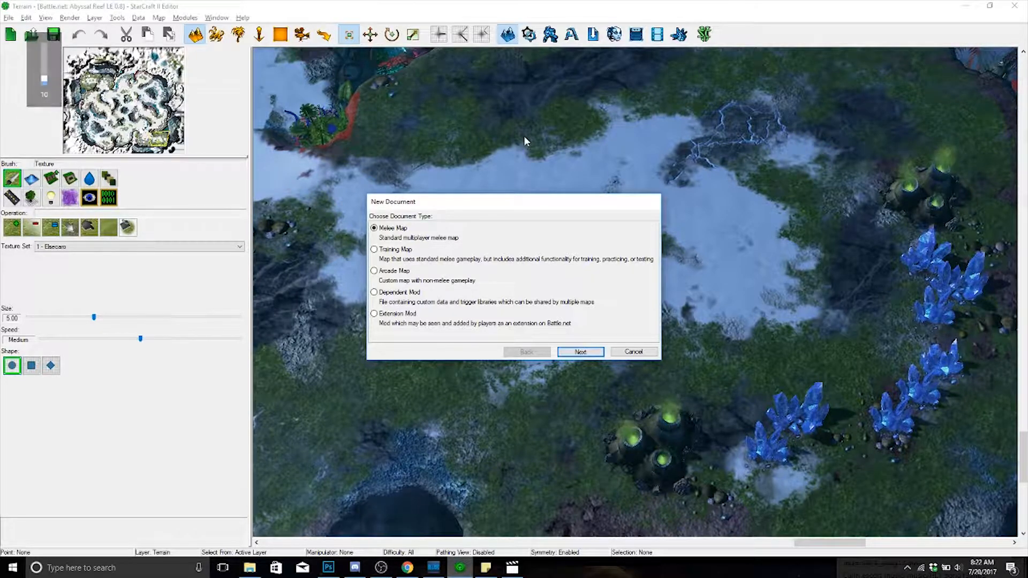
click(561, 355)
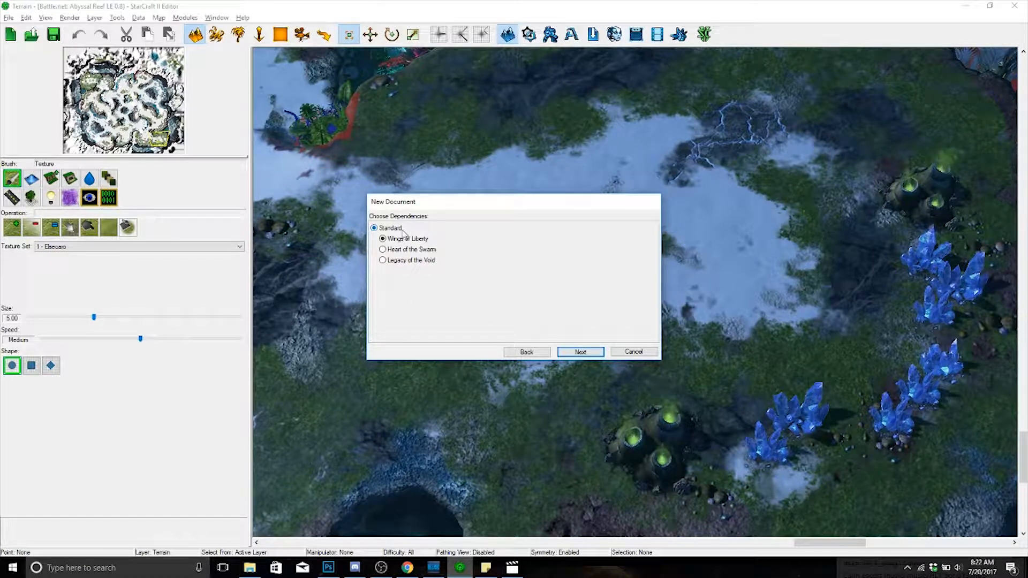
click(392, 261)
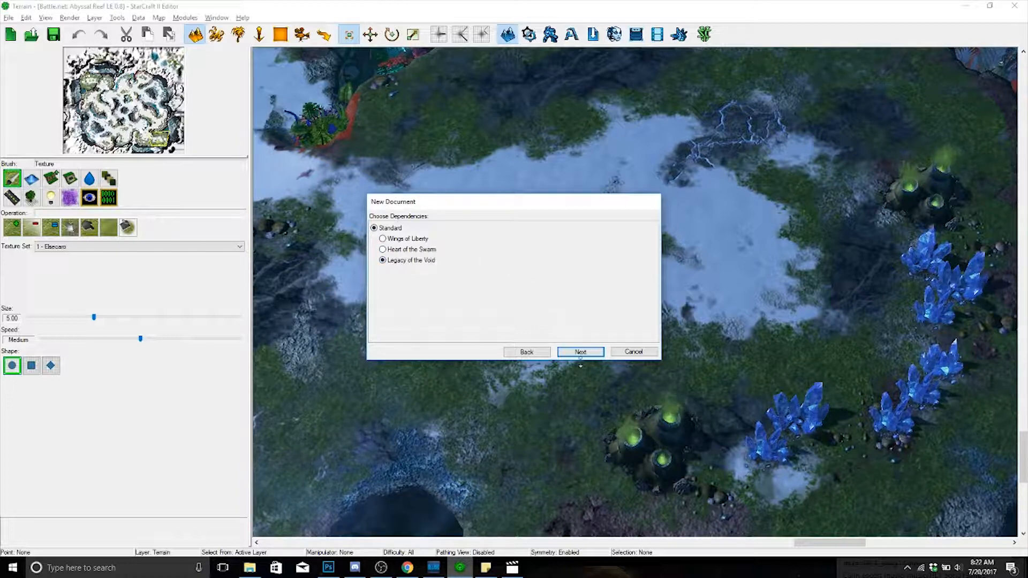
click(593, 353)
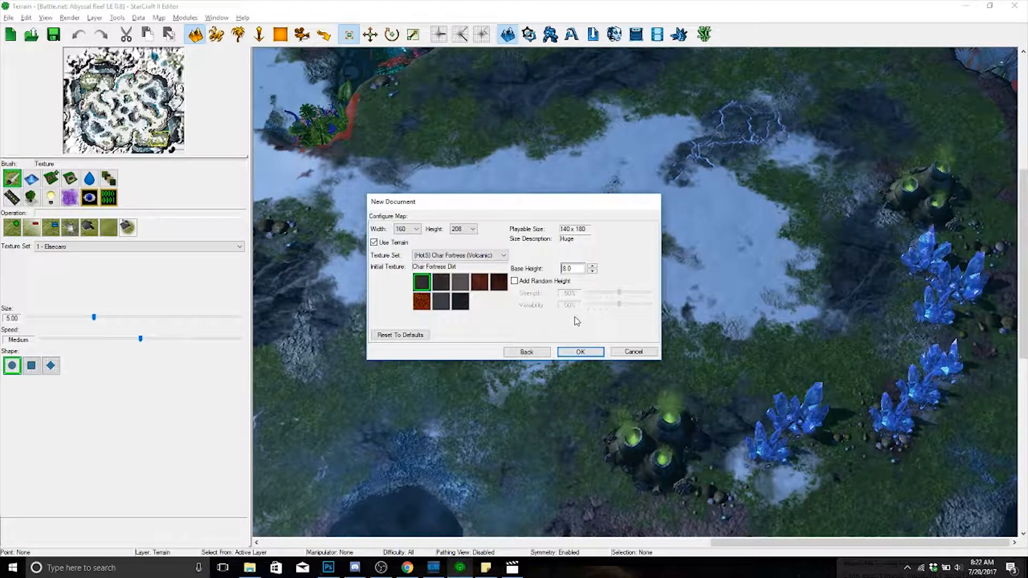
- Set the new map's width to 200 and height to 176, using the sizes in the Abyssal Reef LE note
click(485, 569)
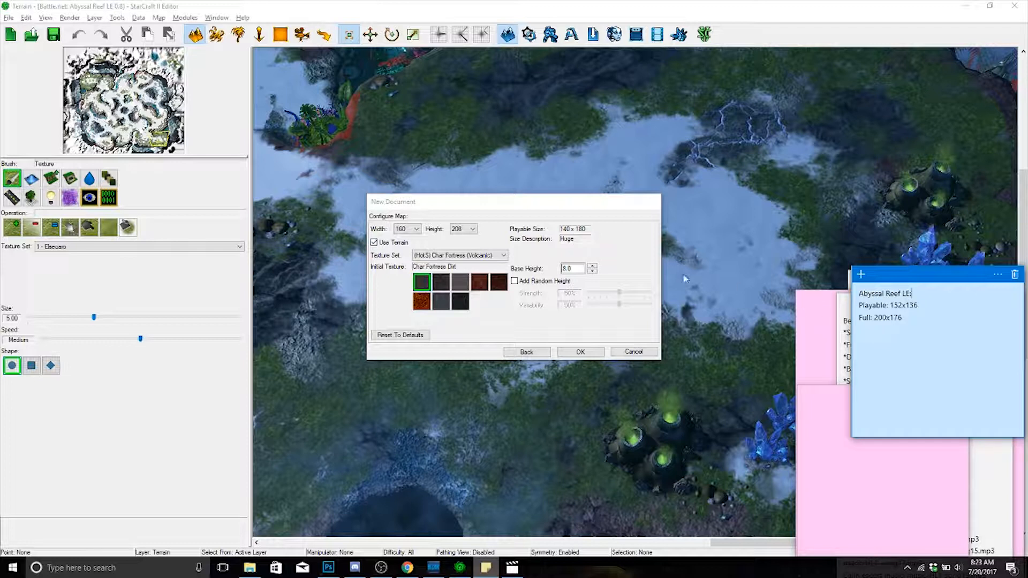
click(412, 232)
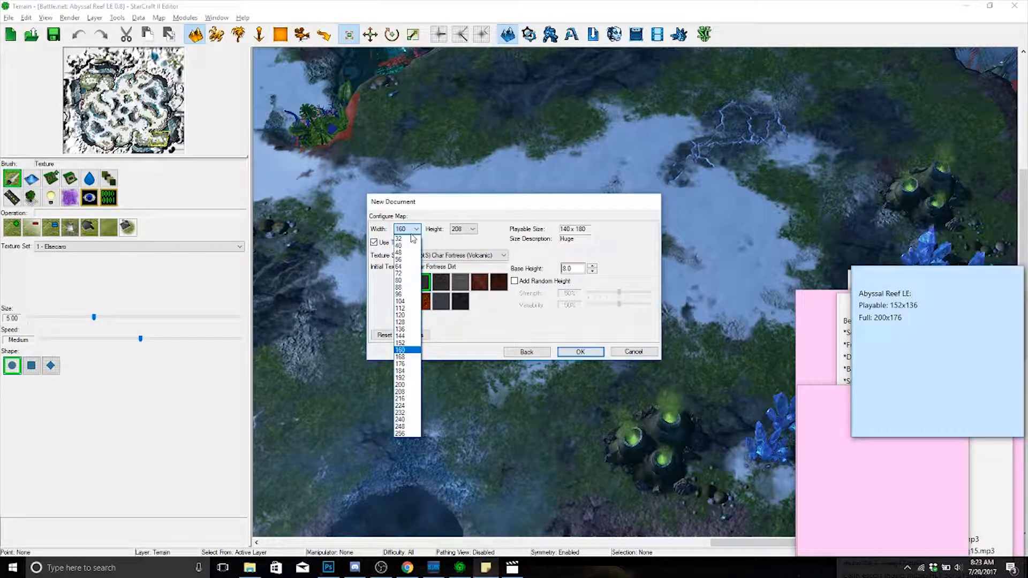
click(411, 386)
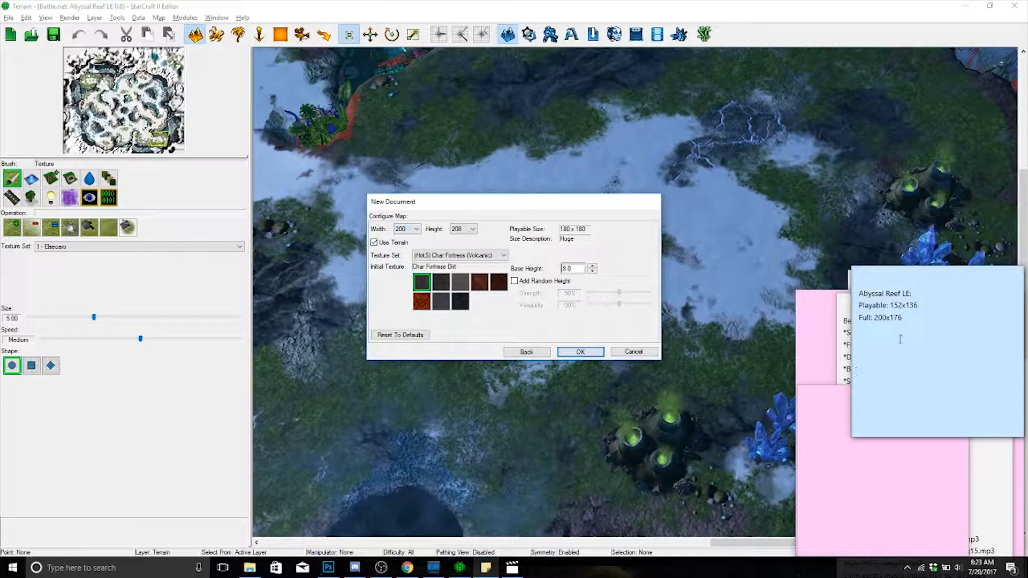
click(473, 229)
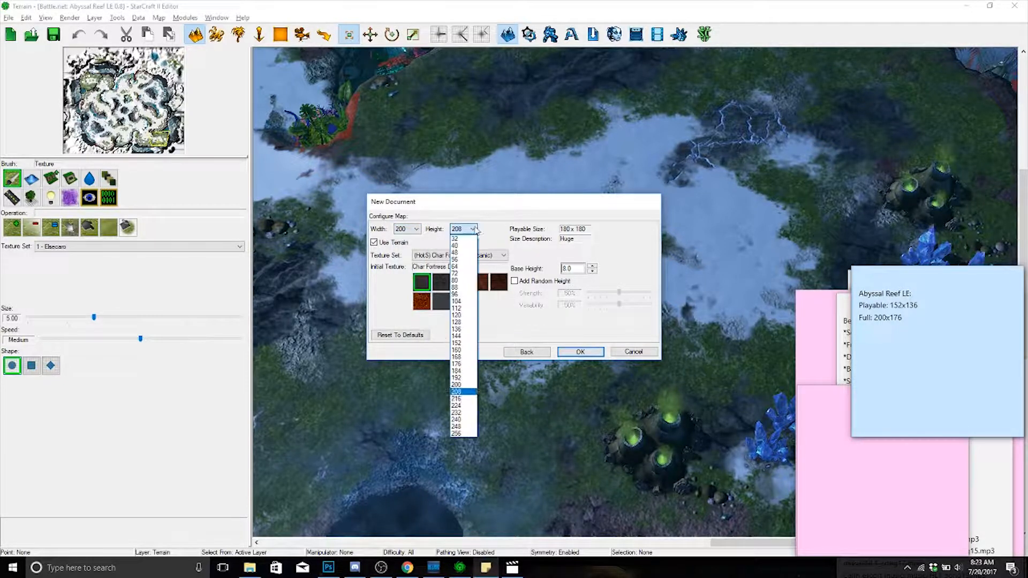
click(458, 363)
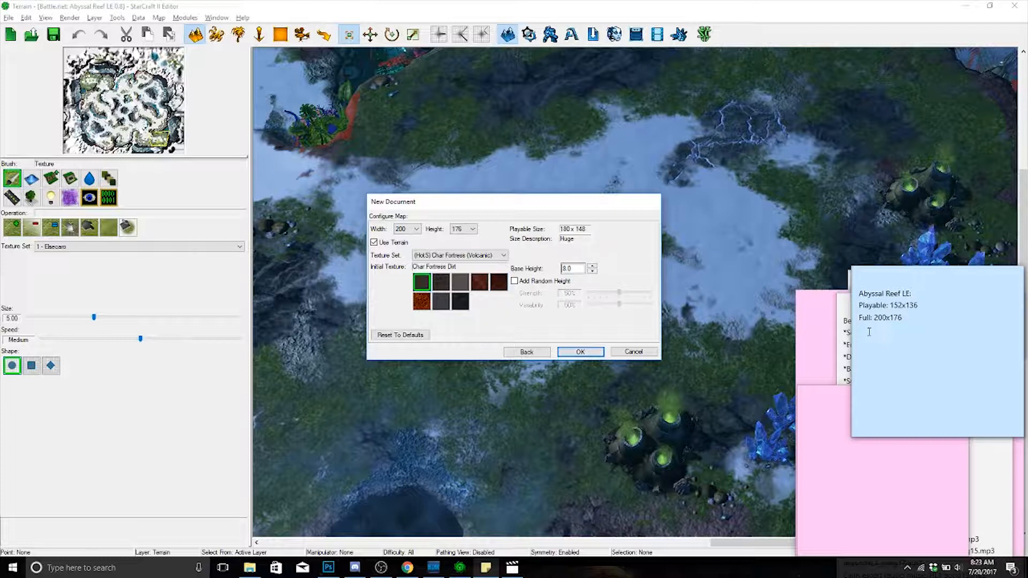
click(923, 306)
drag(924, 307, 834, 313)
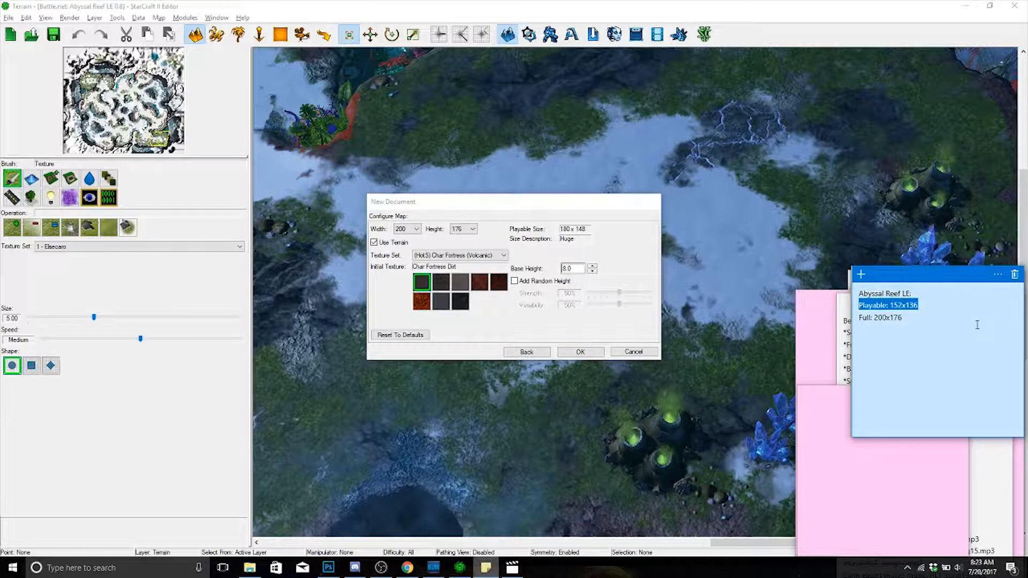
click(929, 302)
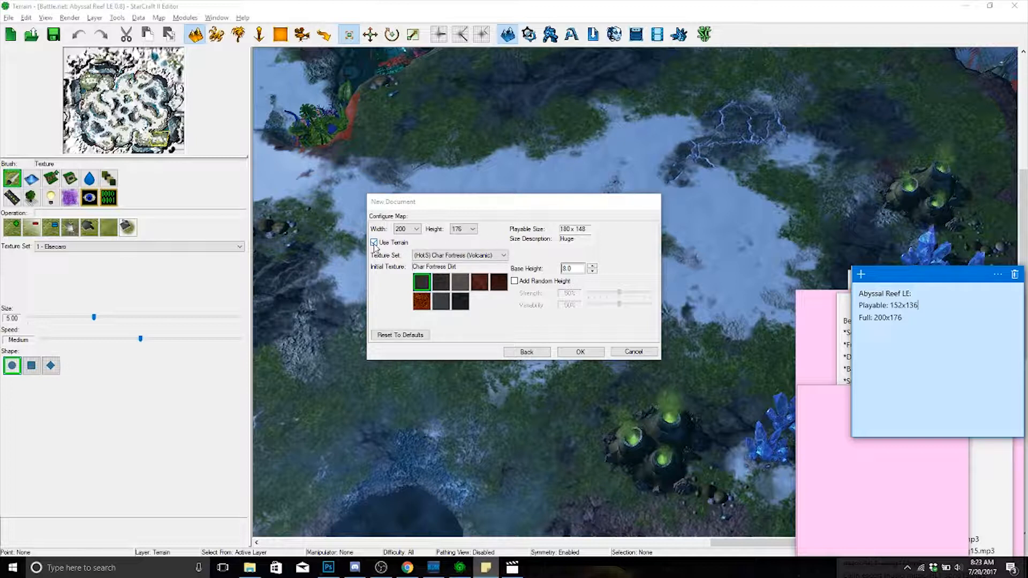
- Browse the list of texture sets offered for the new map
click(428, 256)
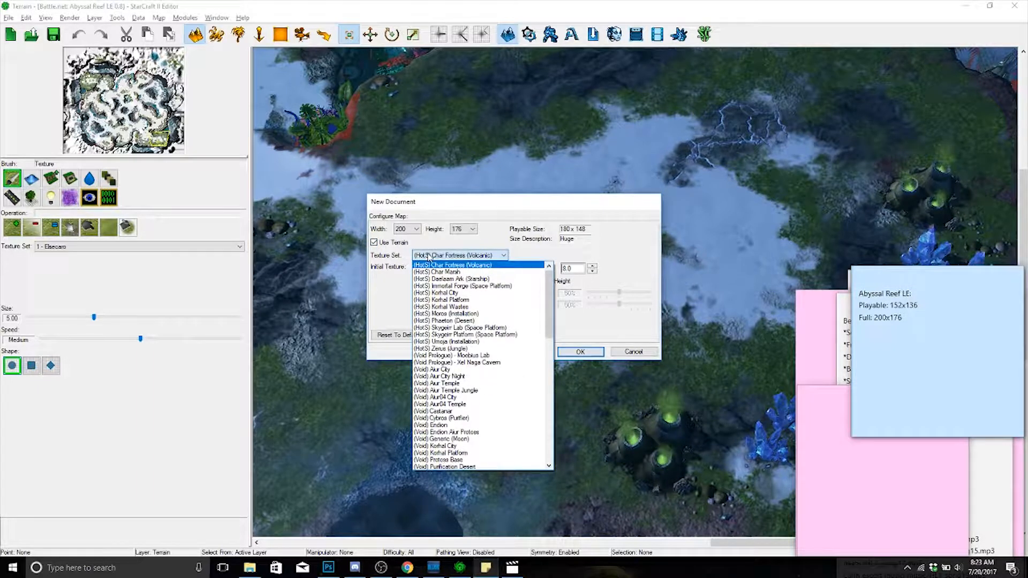
scroll(473, 346, down, 18)
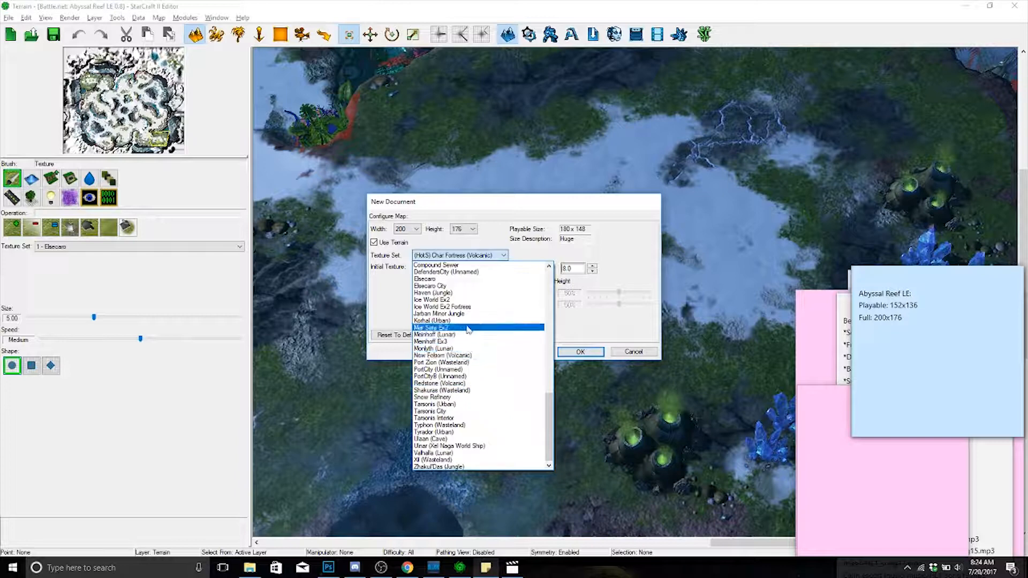
scroll(464, 323, up, 5)
scroll(464, 323, up, 5)
click(478, 257)
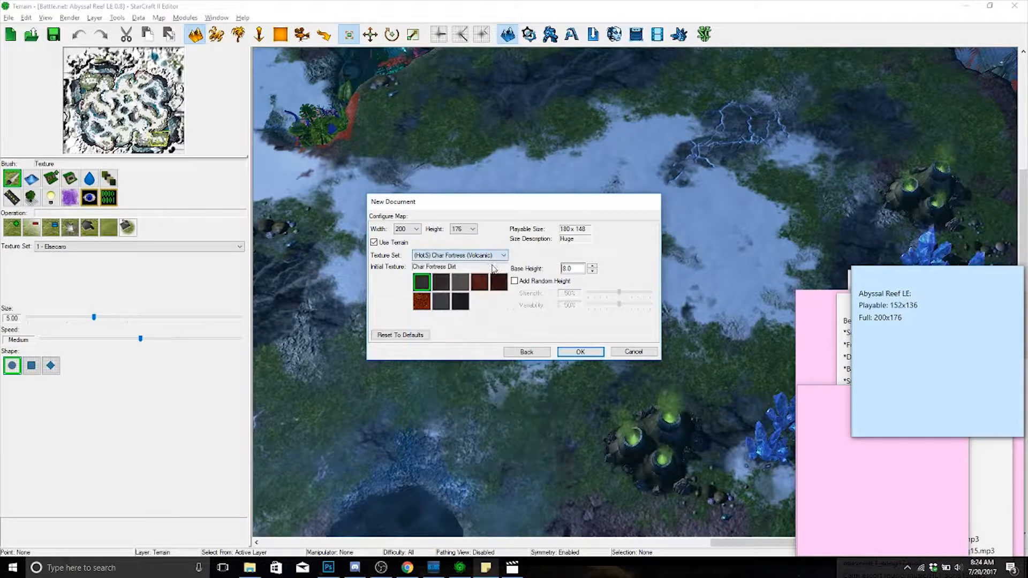
click(477, 257)
click(478, 260)
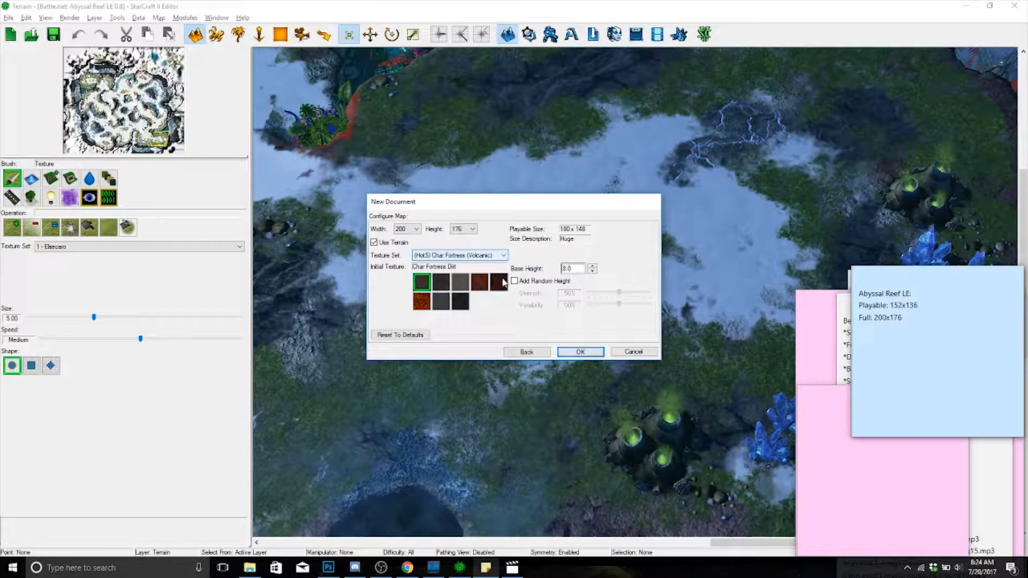
- Browse the (HotS) texture sets from Char Fortress (Volcanic) through Umoja (Installation) and on to (Void) Aiur City
key(Down)
key(Down)
key(Down)
key(Down)
key(Down)
key(Down)
key(Down)
key(Down)
key(Down)
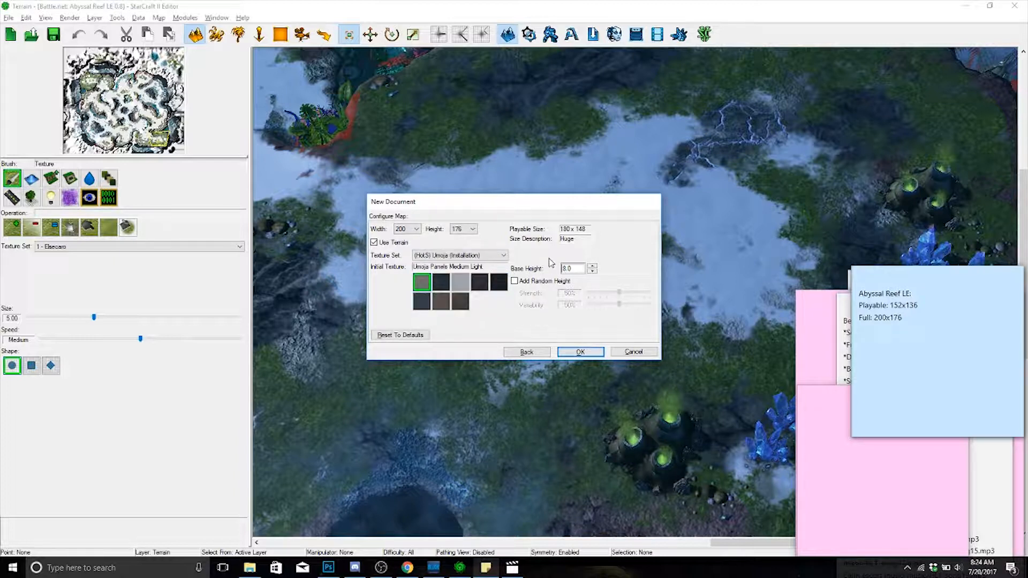
key(Down)
key(Down)
key(Down)
key(Down)
key(Down)
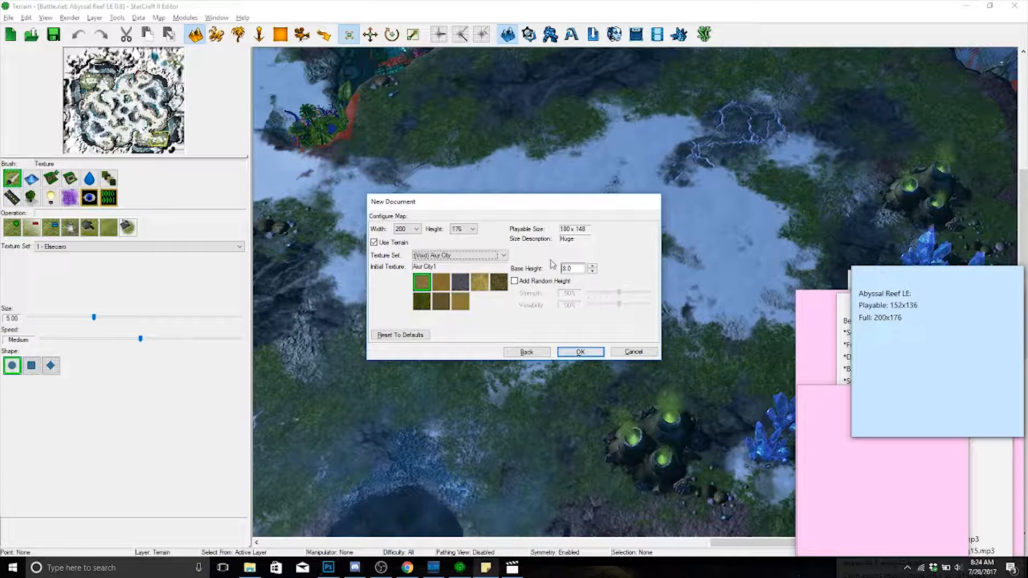
- Preview the remaining (Void) texture sets, from Aiur City Night through Slayn Grass and Ulnar Outer, up to Avernus (Space Platform)
click(460, 256)
click(461, 272)
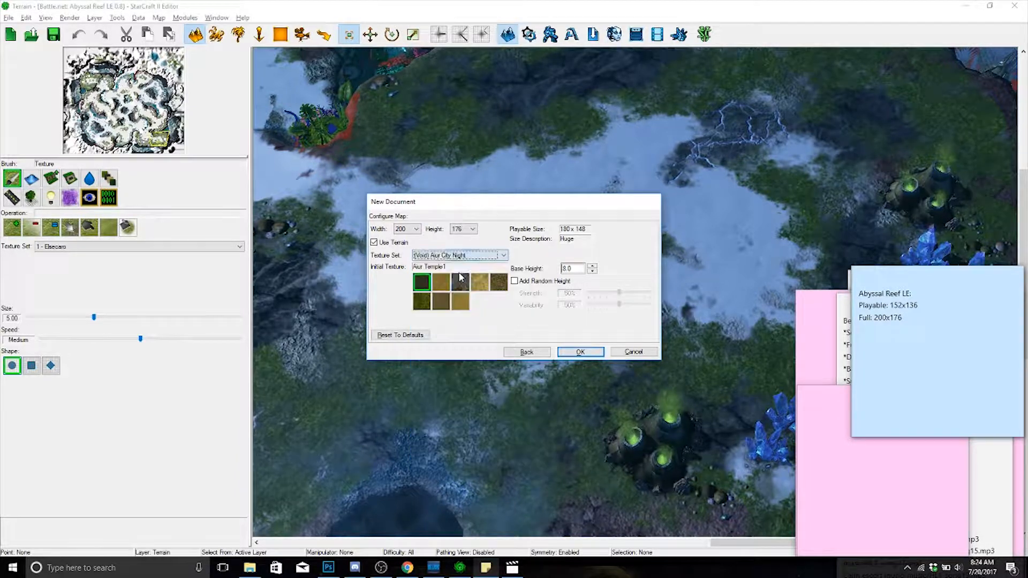
key(Down)
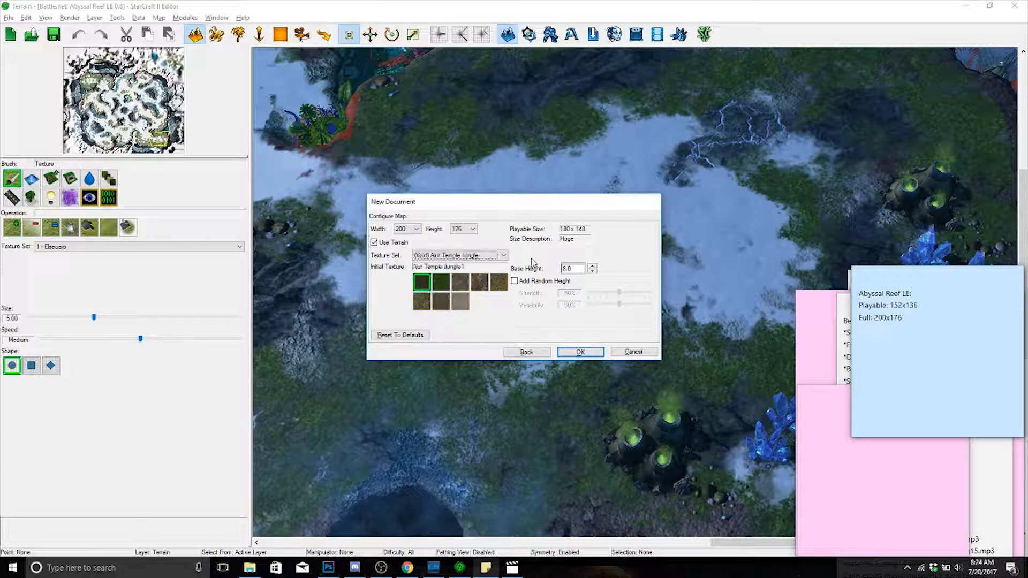
key(Down)
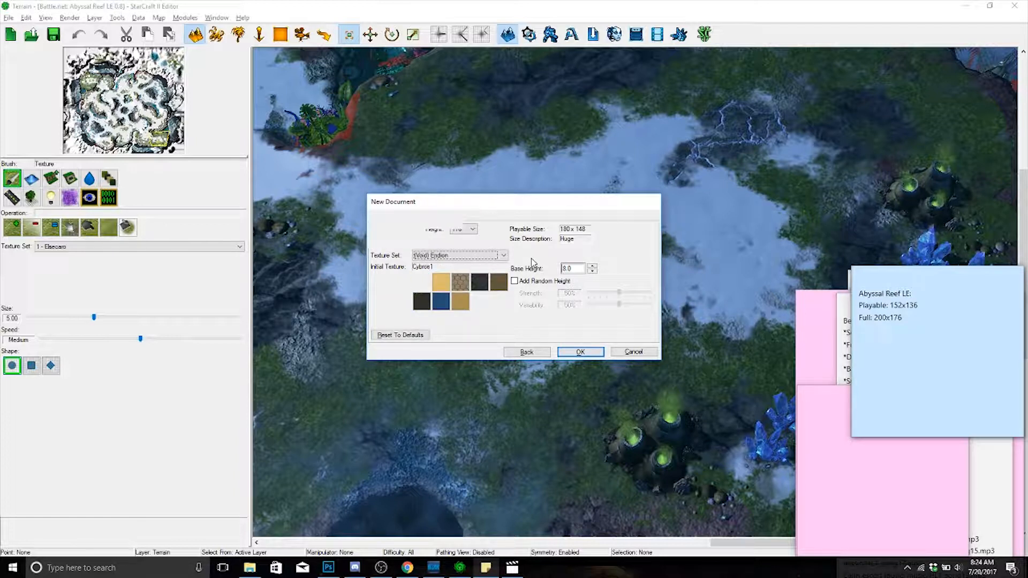
key(Down)
key(Down)
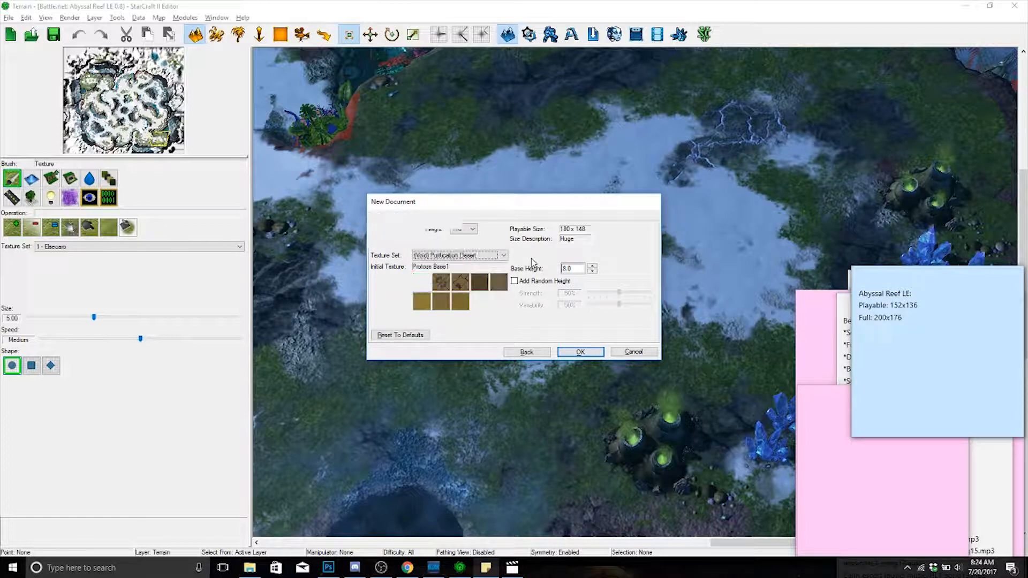
key(Down)
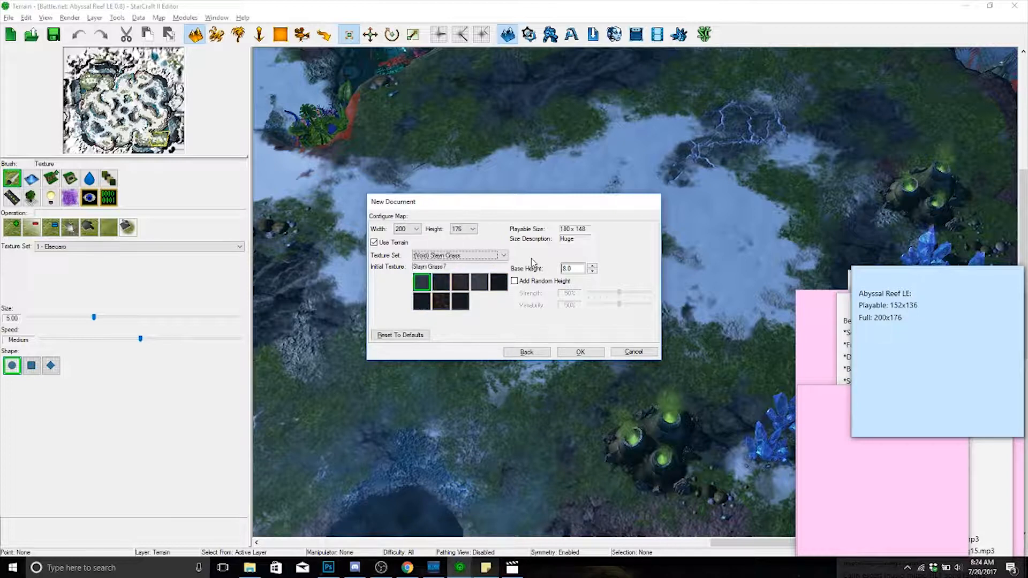
key(Down)
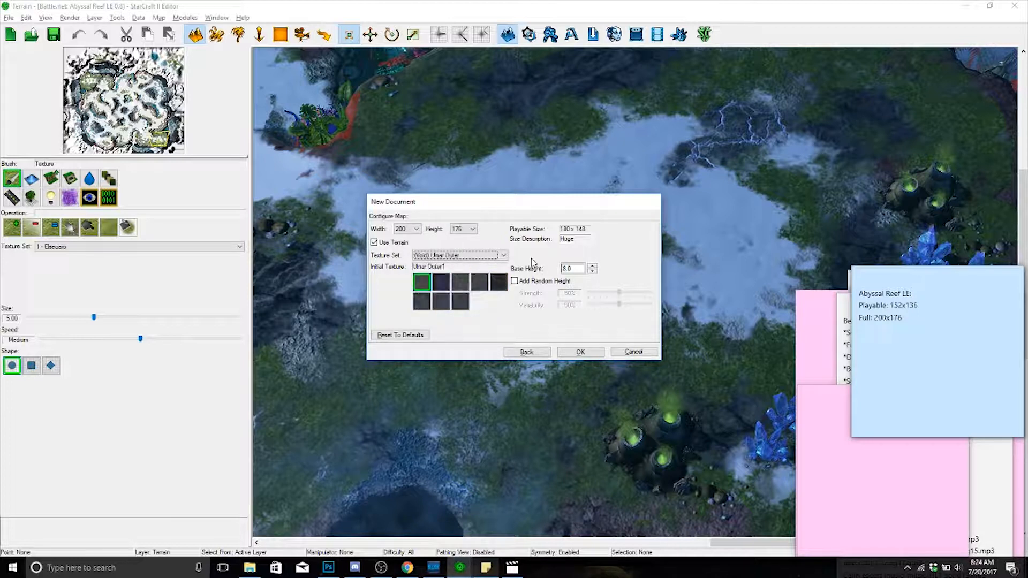
key(Down)
key(Down)
key(Down)
key(Down)
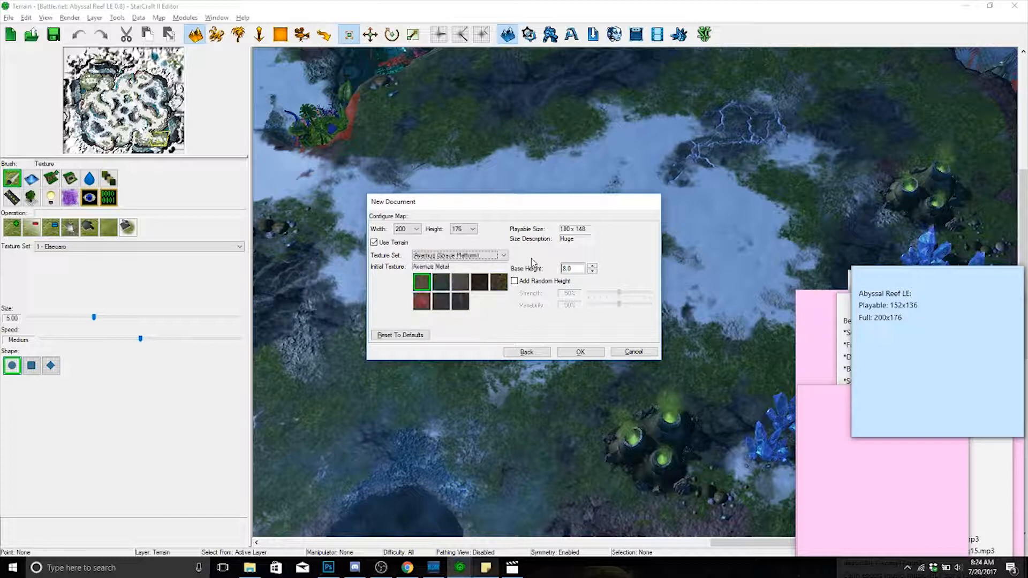
- Browse the standard texture sets from Avernus (Space Platform) through Castanar and Compound Mansion to Haven (Jungle)
key(Down)
key(Down)
key(Down)
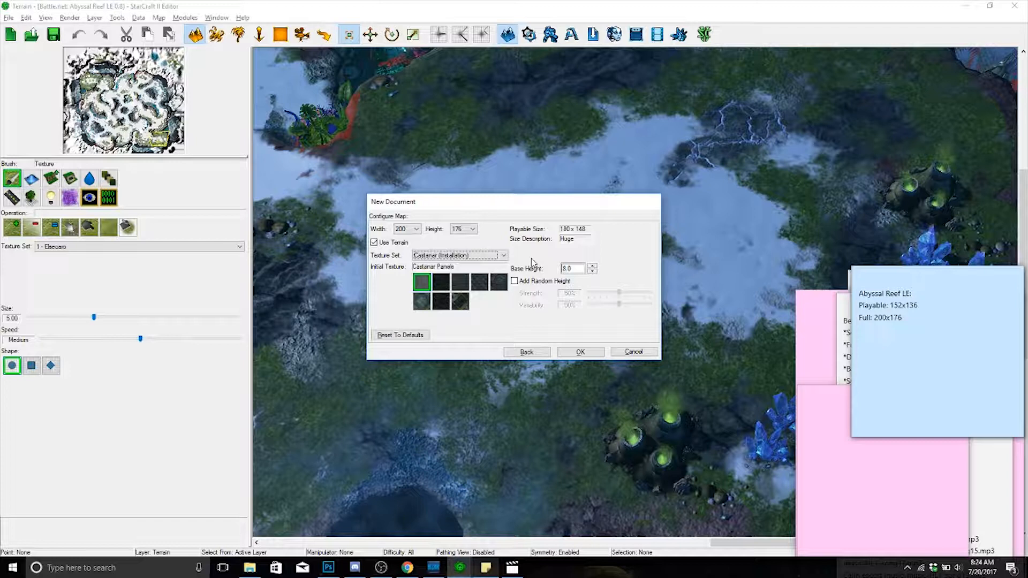
key(Down)
key(Down)
key(Down)
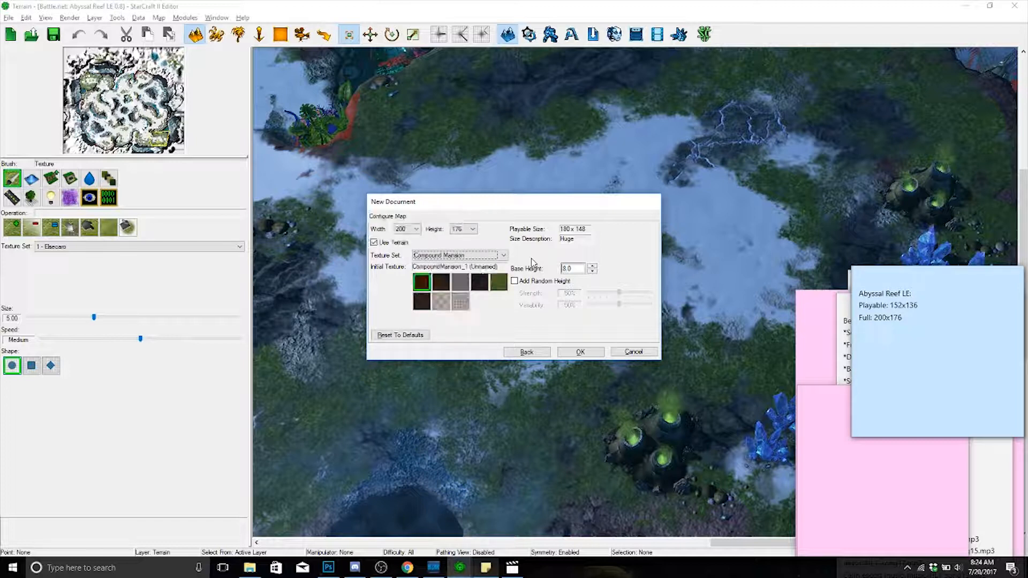
key(Down)
key(Down)
key(Down)
key(Down)
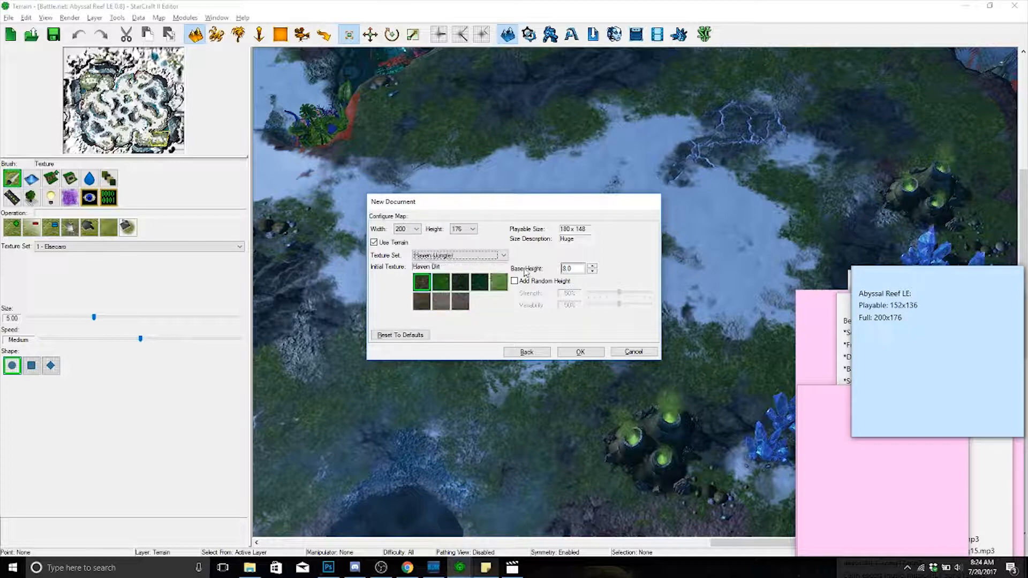
- Compare the neighbouring texture sets further down the list and choose Ice World Ex2 Fortress for the new map
key(Down)
key(Down)
key(Down)
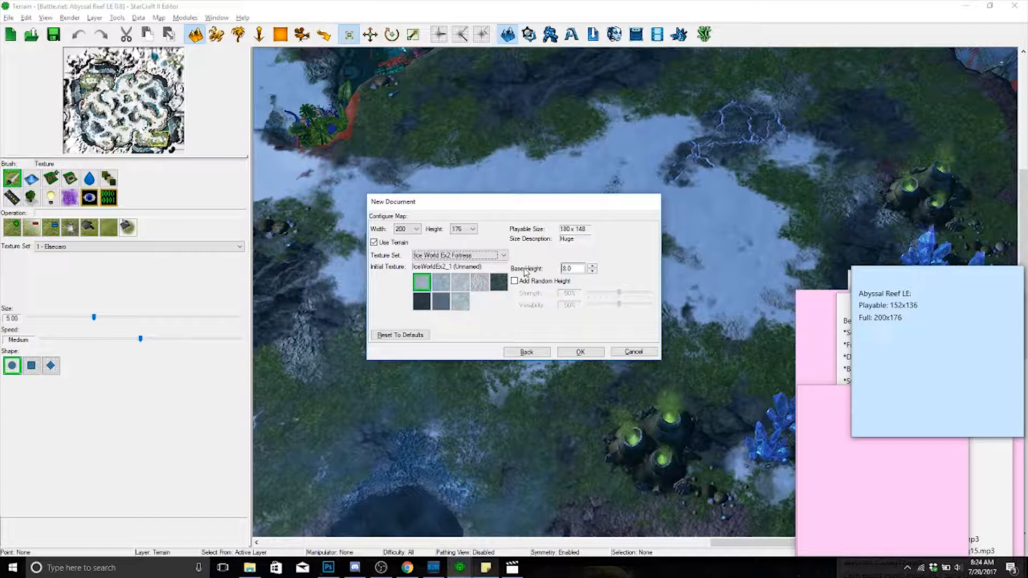
key(Down)
key(Up)
key(Up)
key(Up)
key(Down)
key(Down)
key(Up)
key(Down)
key(Up)
key(Down)
key(Up)
key(Down)
key(Up)
key(Down)
key(Up)
key(Down)
- Try other initial textures of the Ice World Ex2 Fortress set and return to IceWorldEx2_1
drag(579, 269, 554, 269)
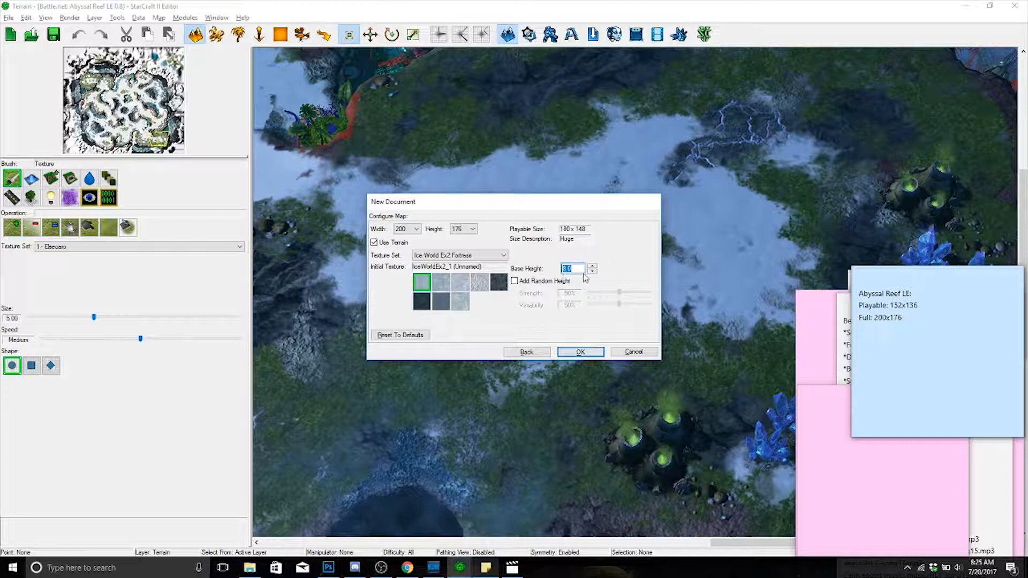
click(578, 269)
click(480, 282)
click(460, 286)
click(423, 290)
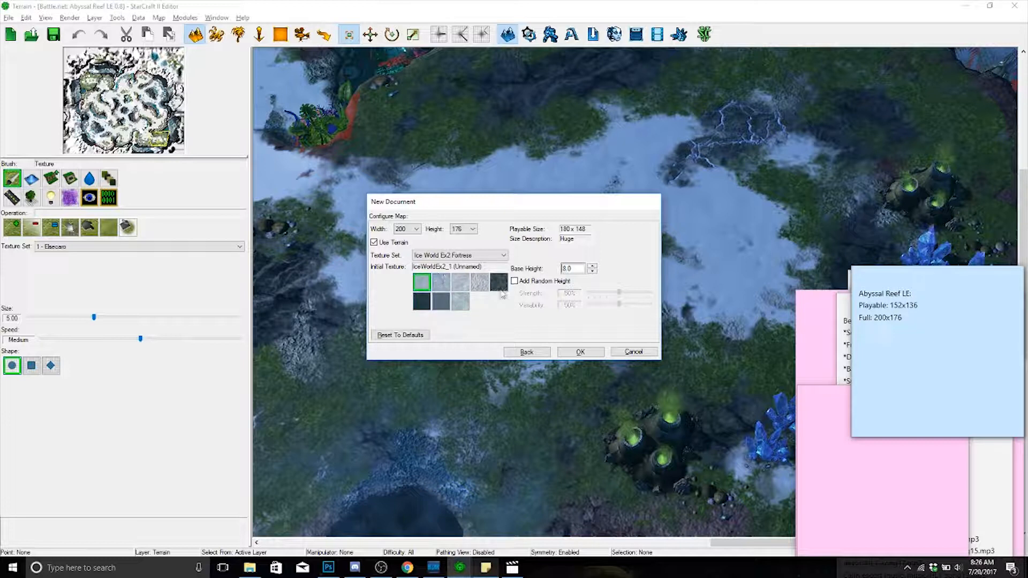
- Keep the base height at 8.0, leave Add Random Height off and create the map
drag(578, 269, 542, 271)
click(569, 269)
click(515, 281)
click(515, 282)
click(514, 281)
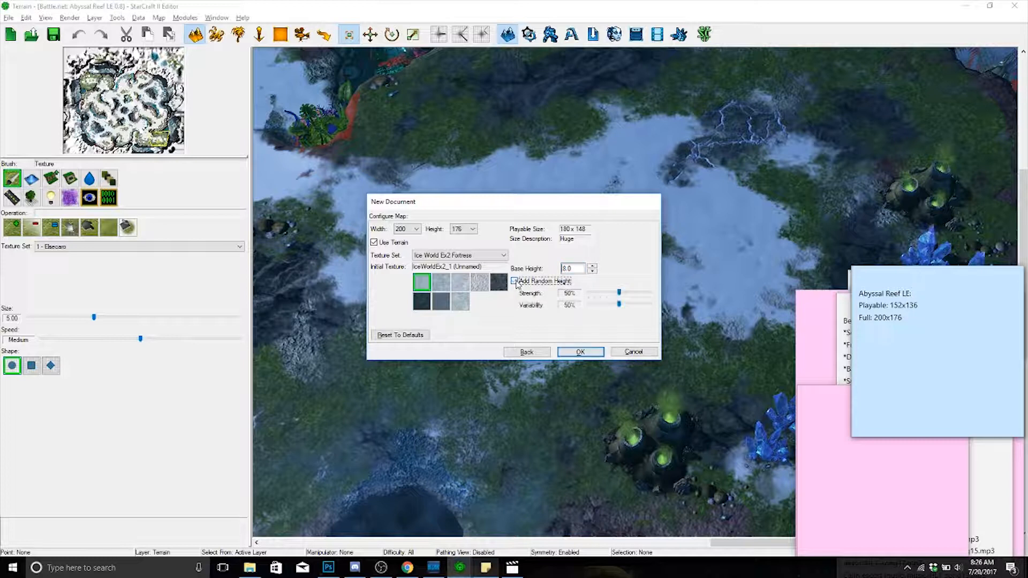
click(515, 281)
click(576, 352)
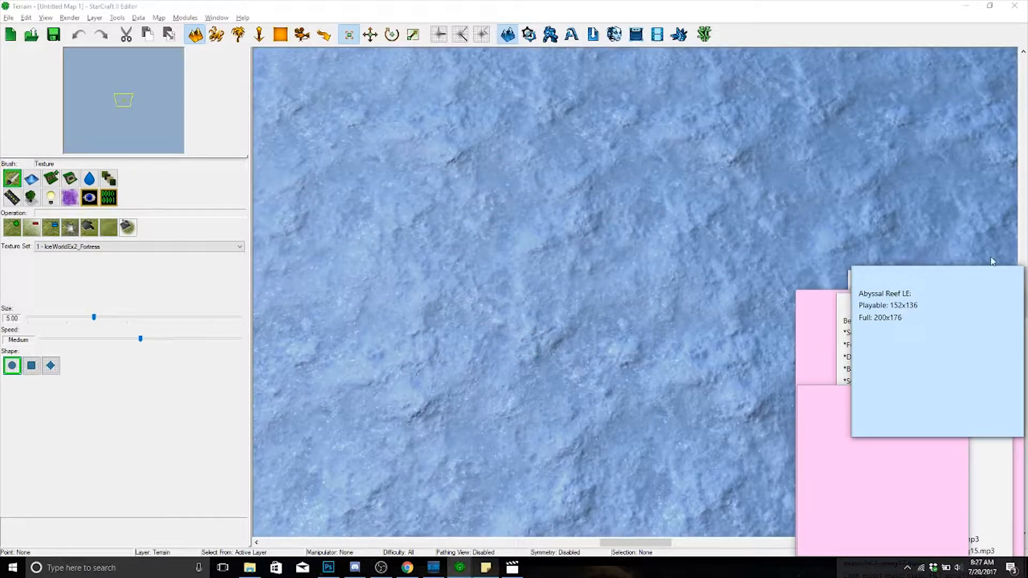
- Examine the full extent of the blank ice terrain and its surface up close
scroll(629, 248, down, 5)
scroll(639, 246, down, 5)
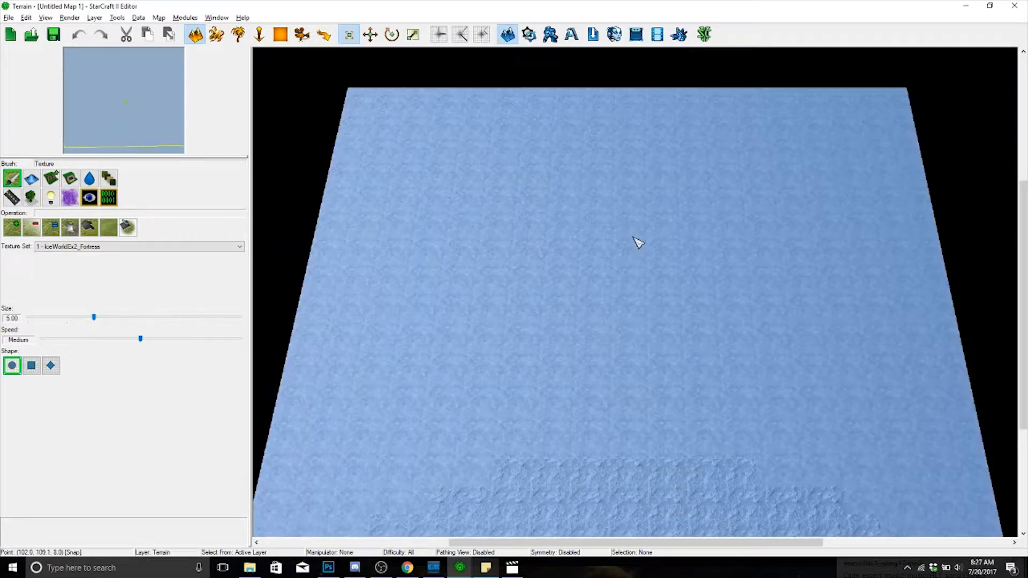
scroll(638, 243, up, 3)
scroll(635, 265, up, 2)
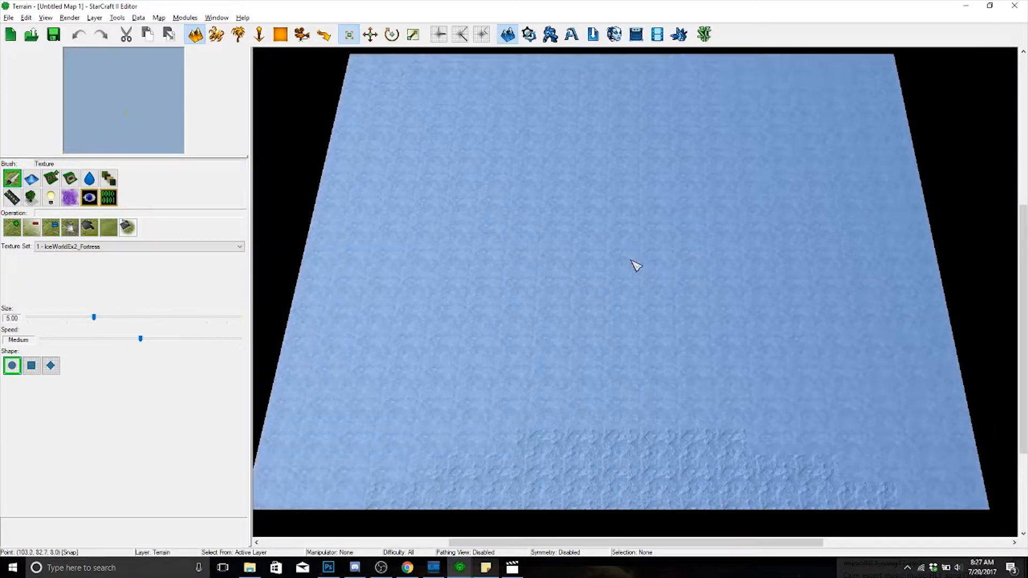
scroll(651, 268, down, 1)
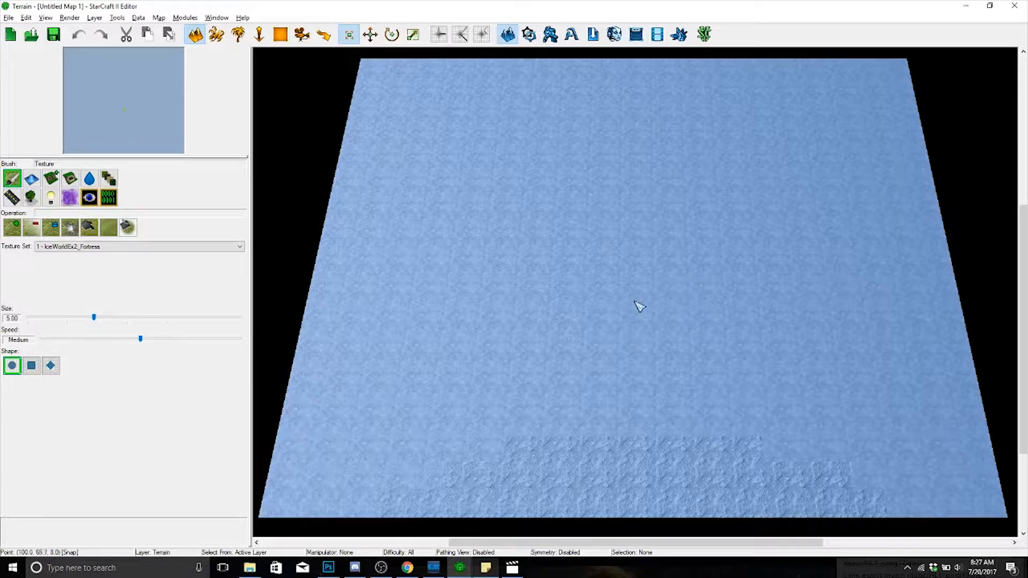
mouse_move(620, 333)
right_down()
mouse_move(614, 370)
mouse_move(607, 365)
right_up()
scroll(562, 223, up, 5)
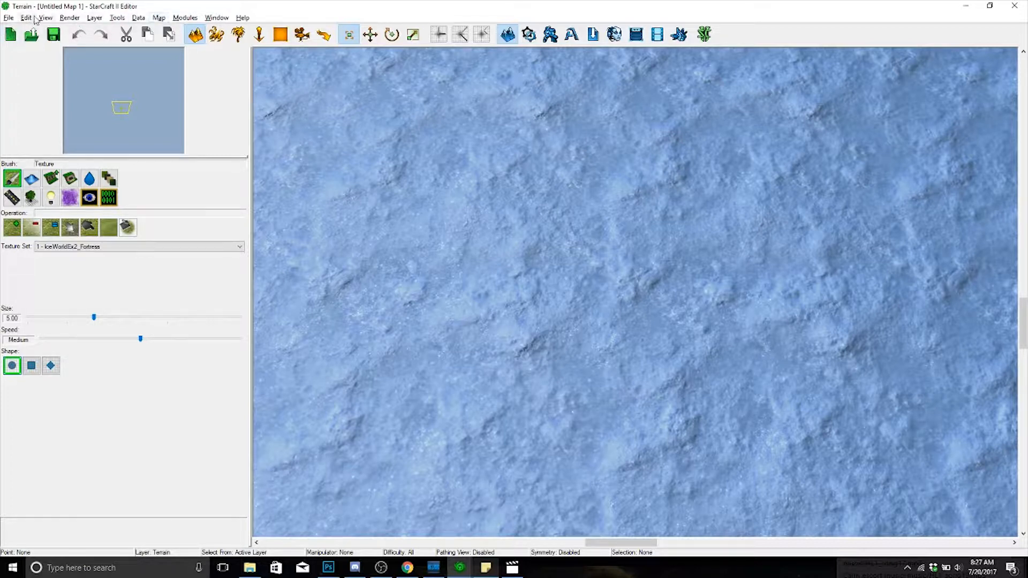
- Open the new map's bounds settings and highlight the playable size line in the Abyssal Reef LE sticky note
click(160, 18)
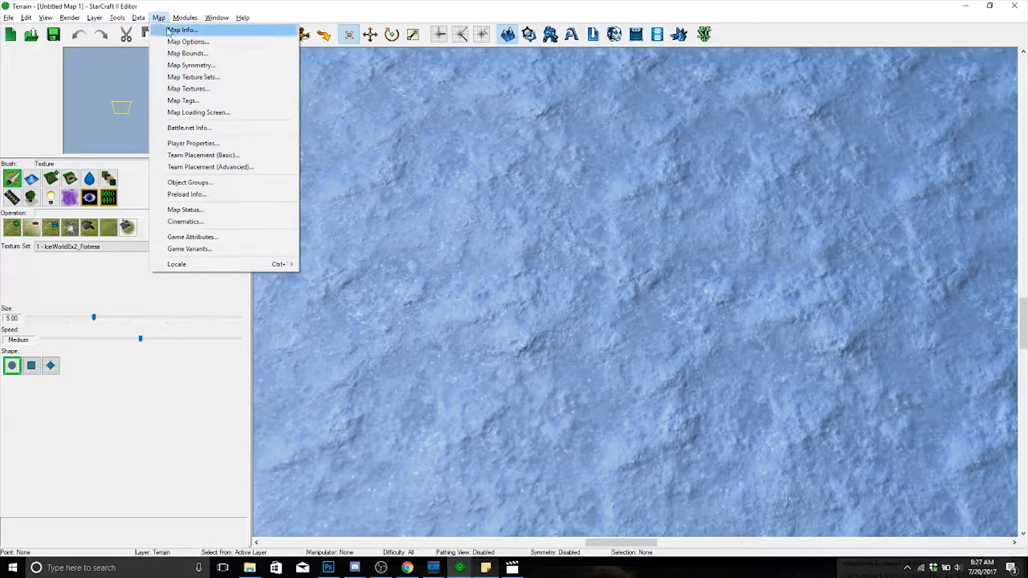
click(177, 53)
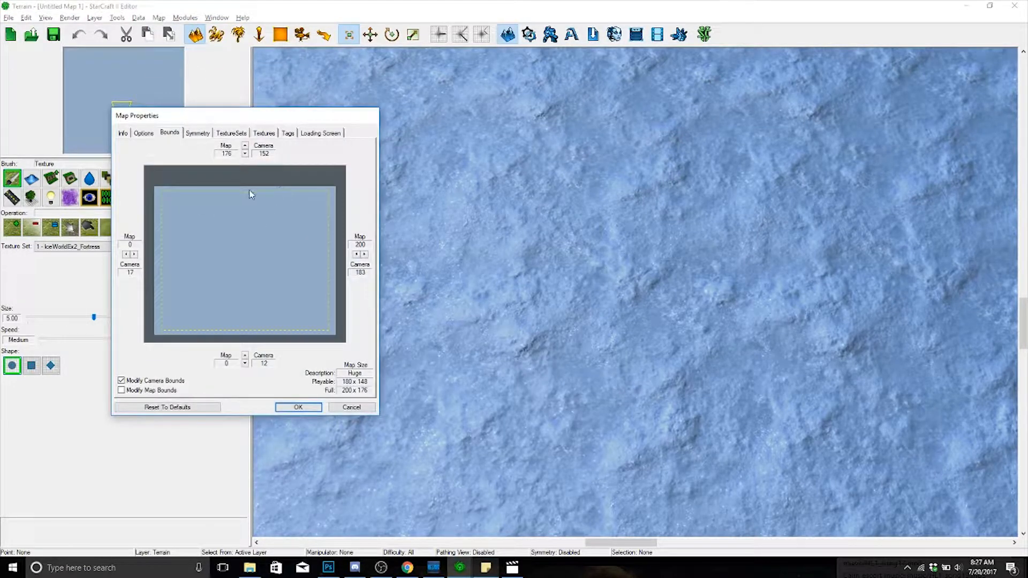
click(487, 566)
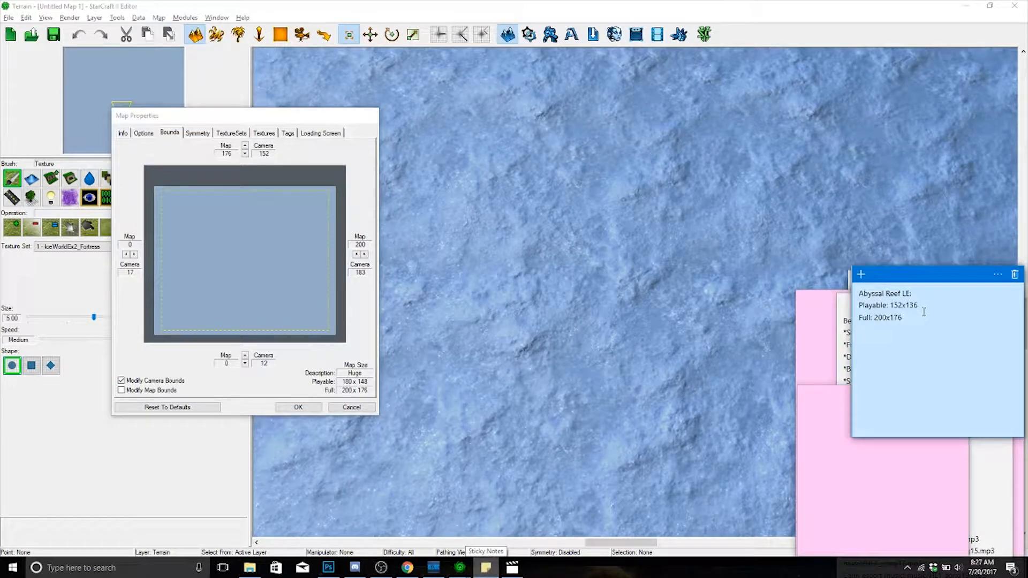
drag(924, 305, 808, 302)
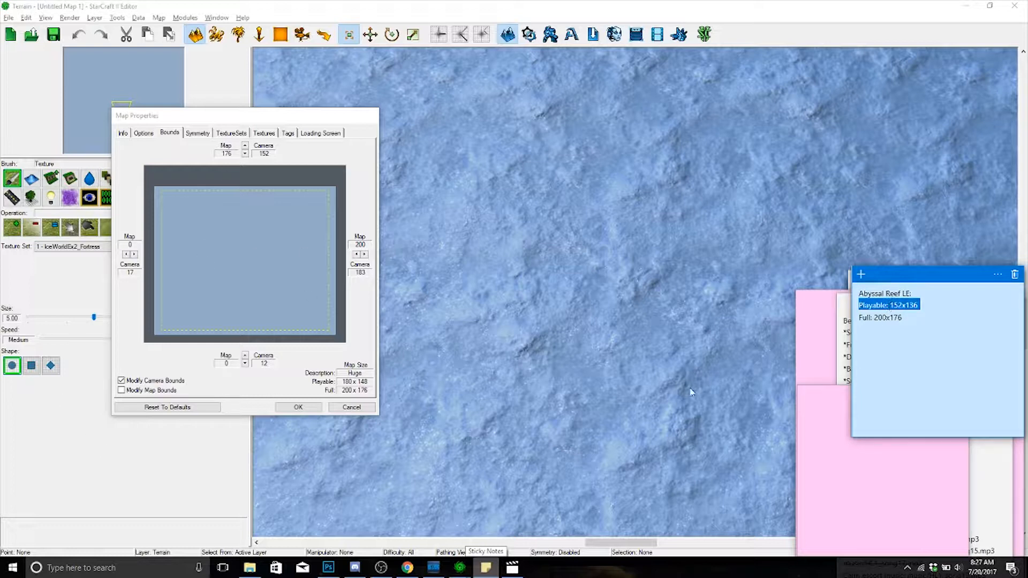
- Move the left camera bound of the map inward to 23
click(135, 254)
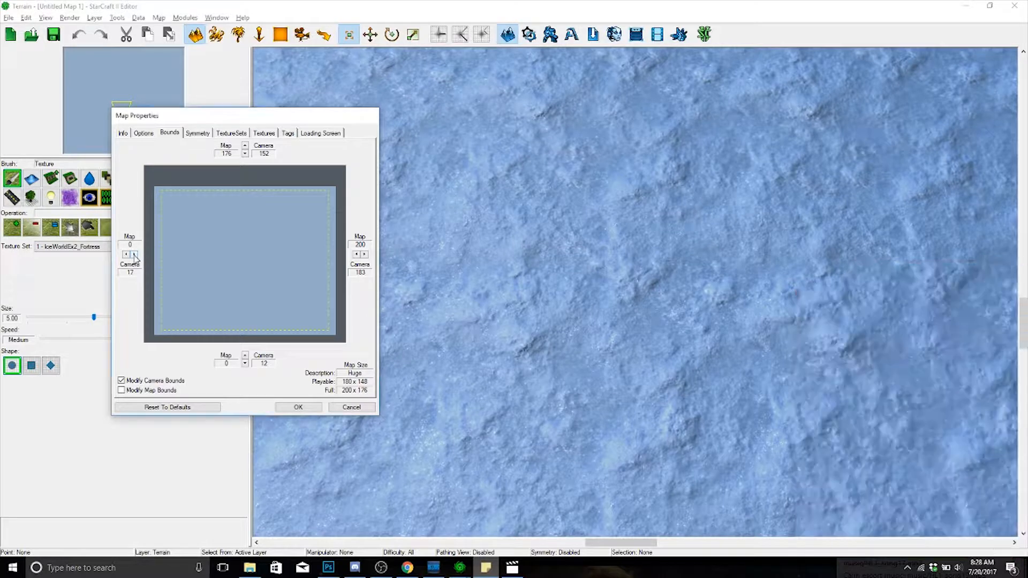
click(134, 255)
click(134, 255)
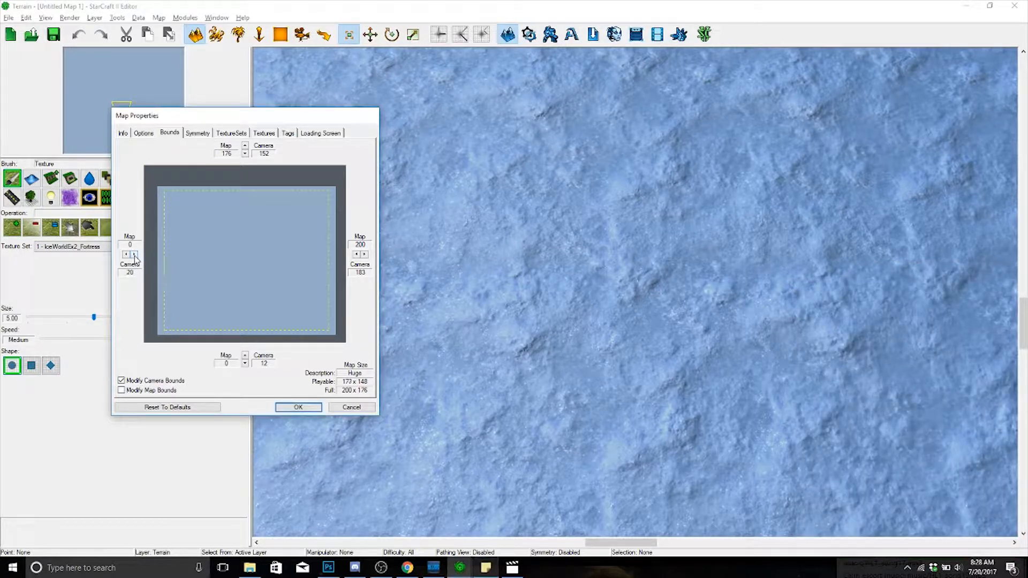
click(135, 255)
click(134, 254)
click(135, 255)
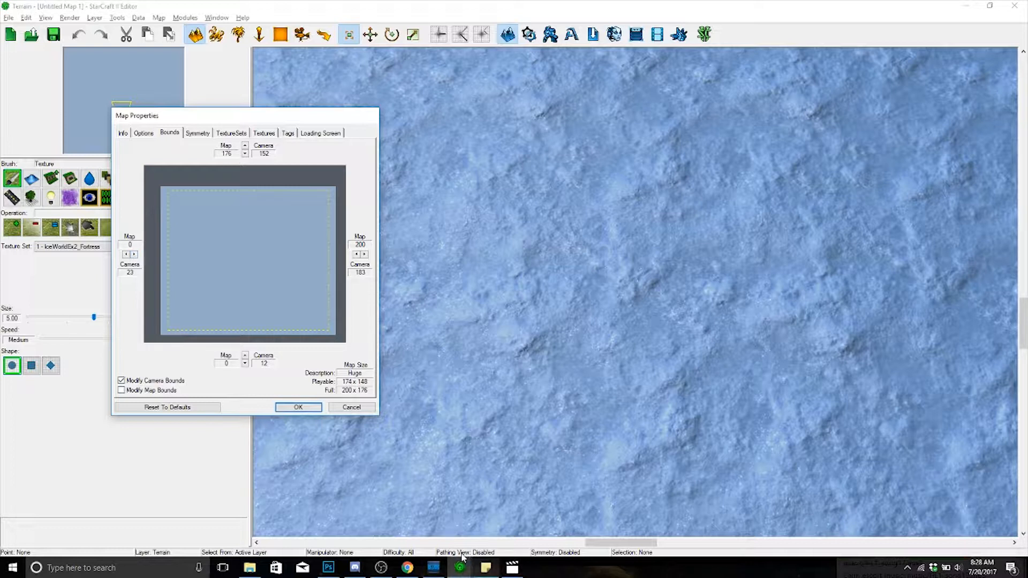
- Check the playable size in the sticky note and move the map's right camera bound inward to 175
click(482, 567)
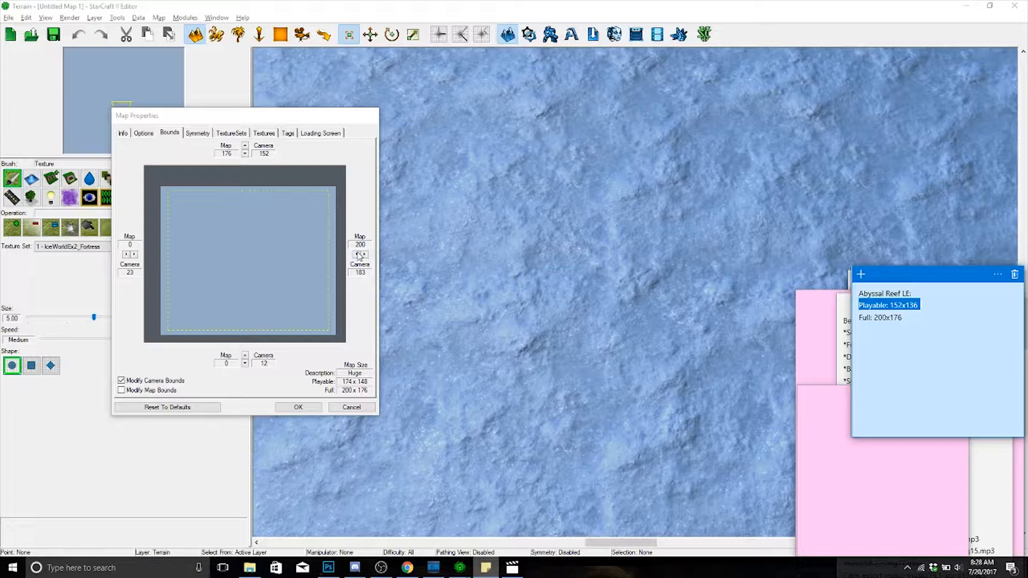
click(358, 255)
click(358, 255)
click(358, 255)
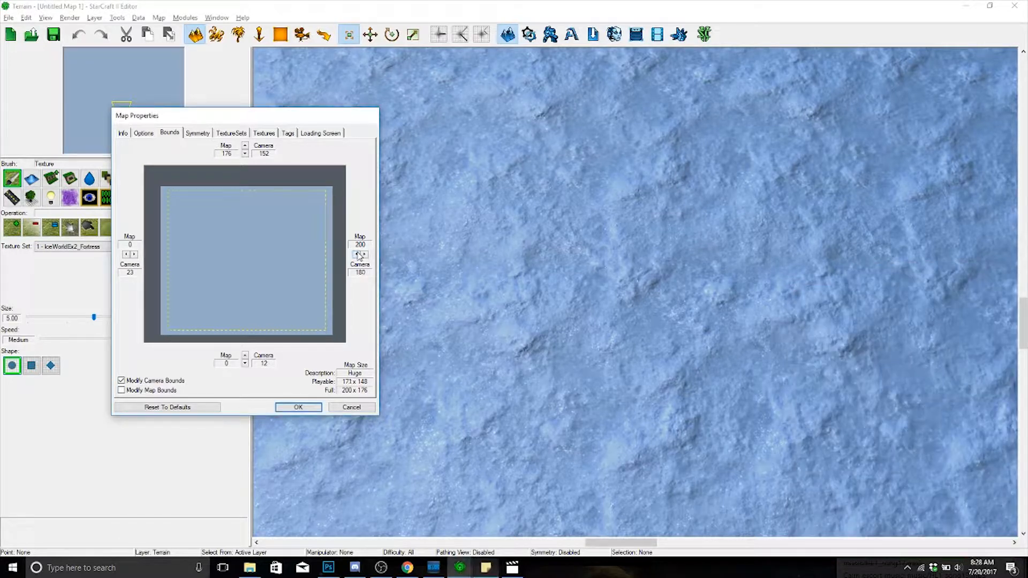
click(358, 255)
click(358, 255)
click(358, 255)
click(358, 254)
click(358, 254)
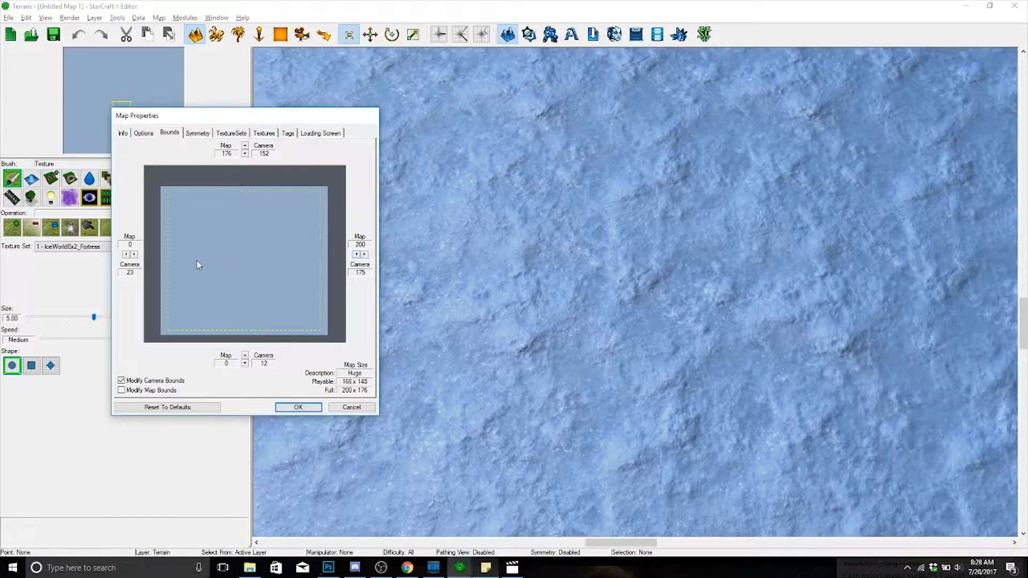
- Move the left camera bound of the map further inward to 31
click(134, 254)
click(134, 254)
click(134, 255)
click(134, 254)
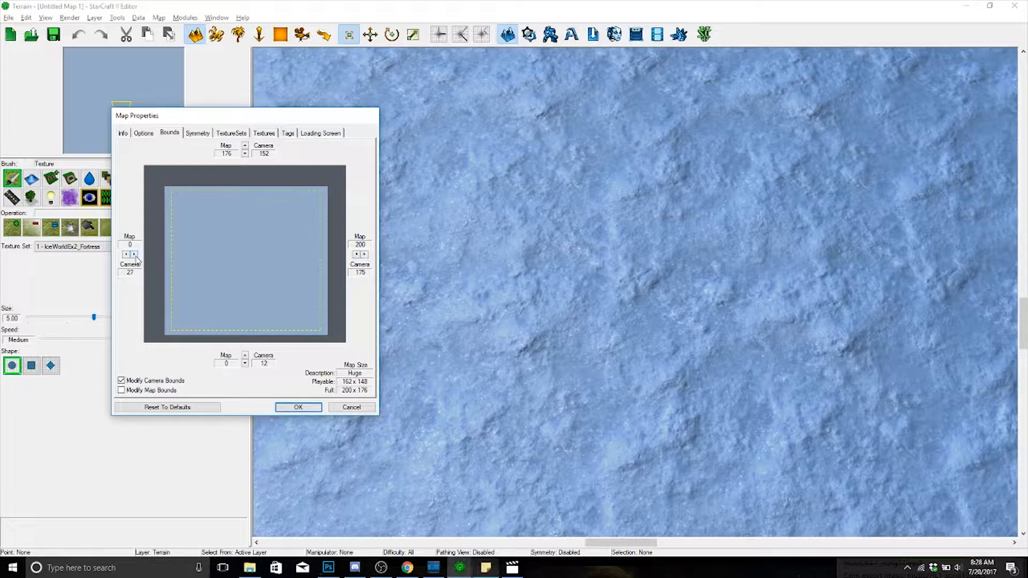
click(133, 255)
click(133, 254)
click(134, 254)
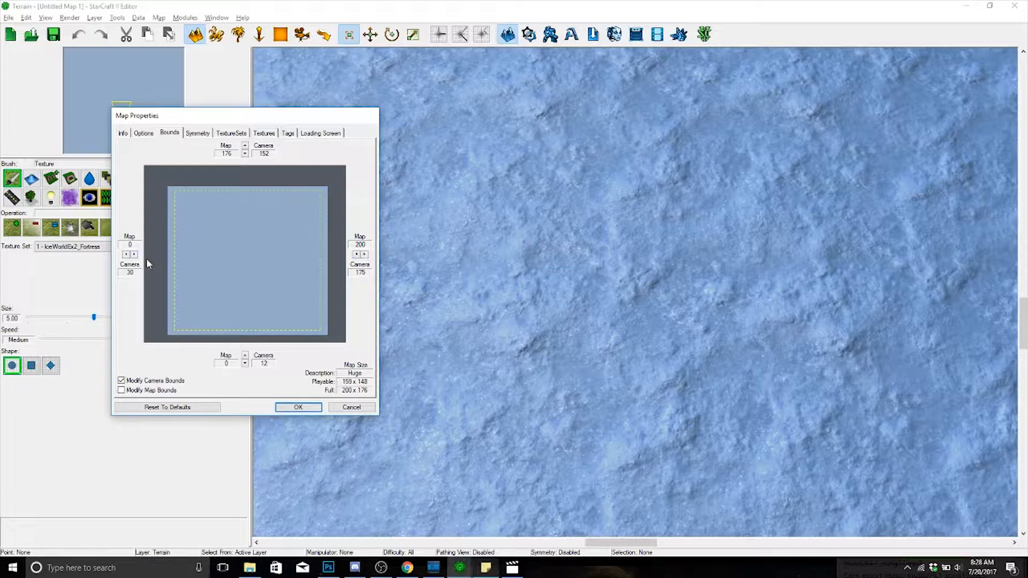
click(134, 254)
- Move the right camera bound inward to 169 for a playable width of 152, and bring up the size note again
click(356, 255)
click(356, 255)
click(356, 255)
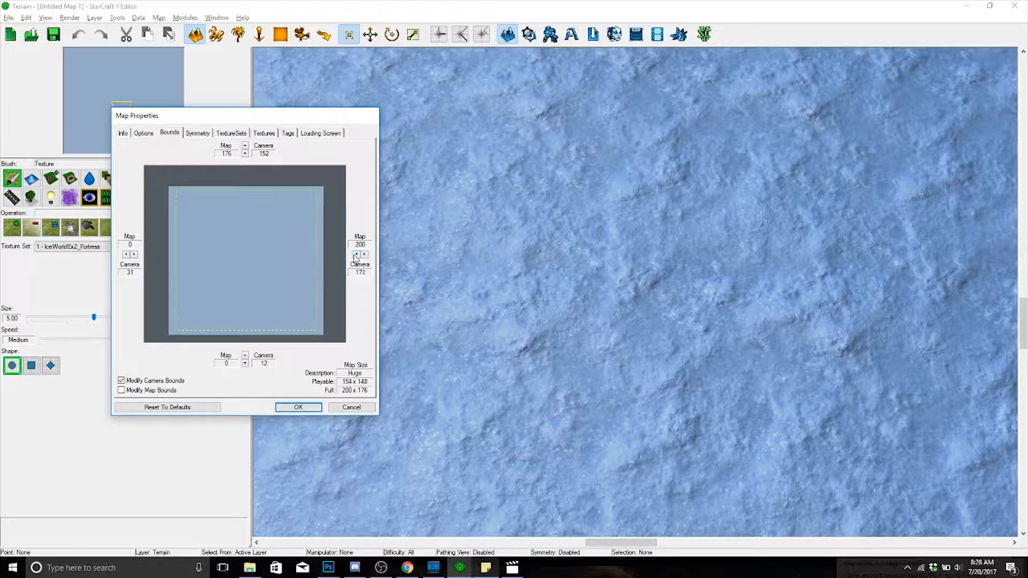
click(356, 255)
click(356, 255)
click(486, 567)
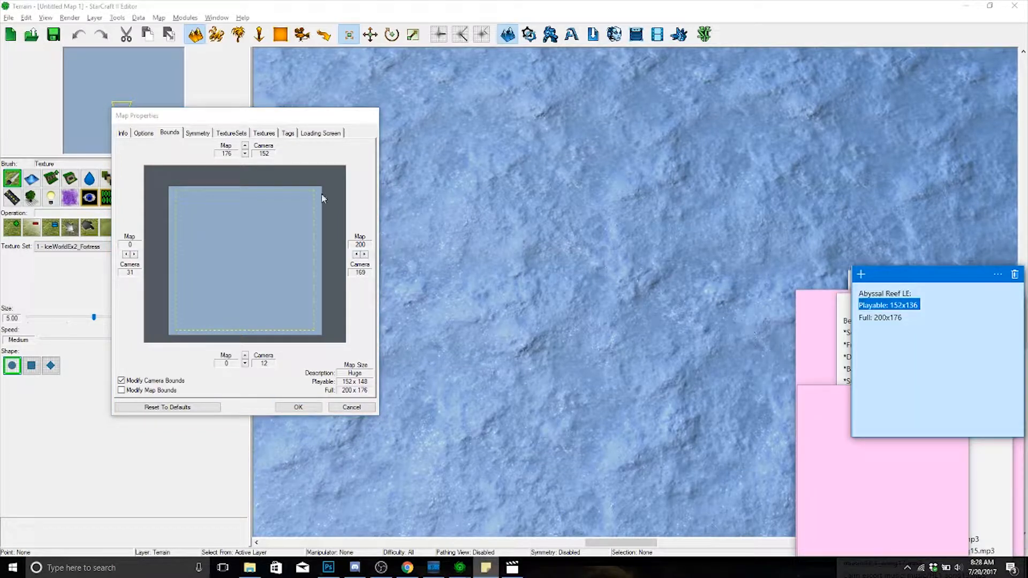
- Move the map's top camera bound inward to 147
click(247, 154)
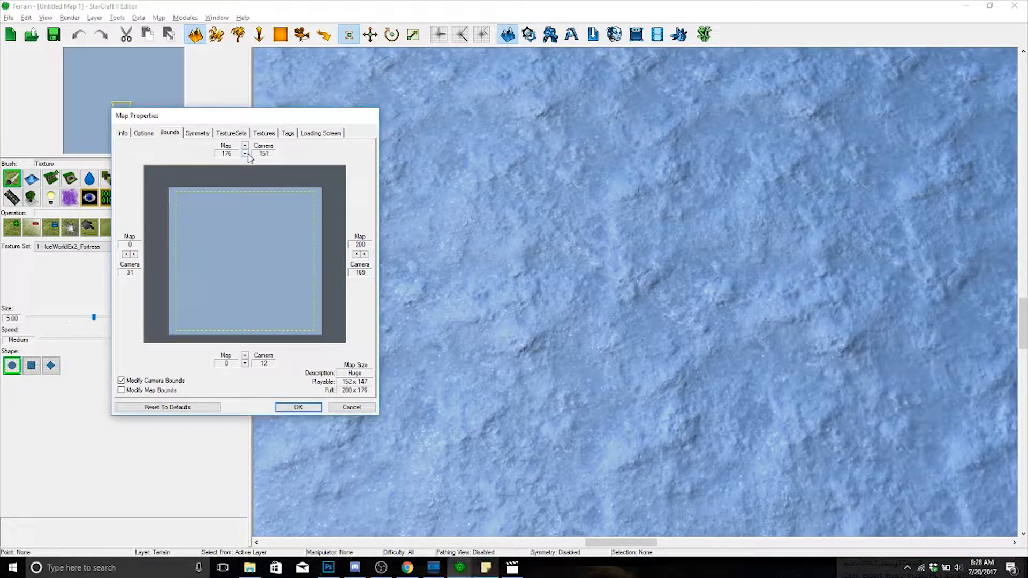
click(247, 154)
click(248, 154)
click(247, 155)
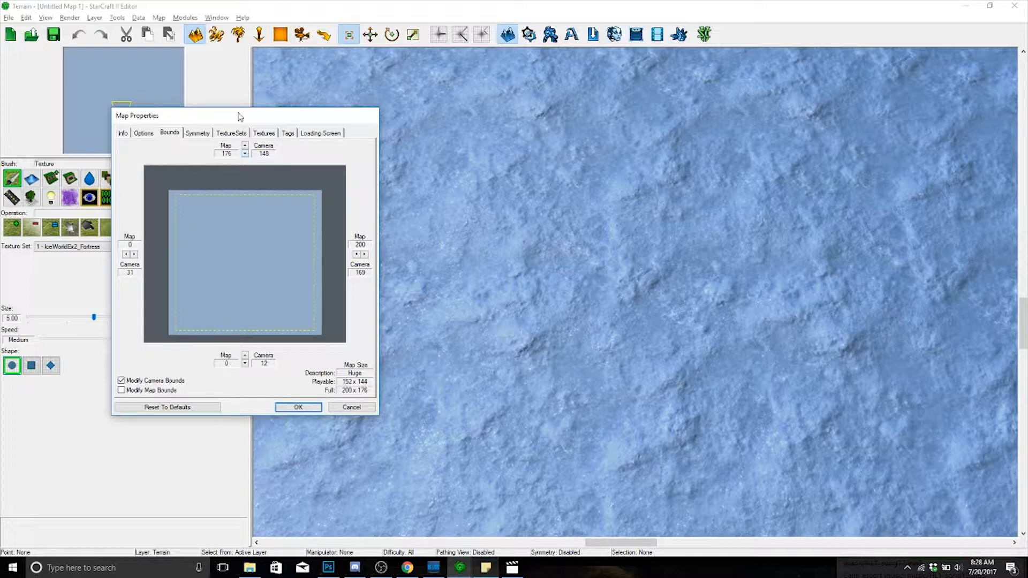
click(245, 154)
- Move the bottom camera bound inward to 18, lower the top camera bound by one more unit, and apply the map bounds
click(246, 356)
click(246, 356)
click(246, 356)
click(246, 356)
click(246, 356)
click(246, 357)
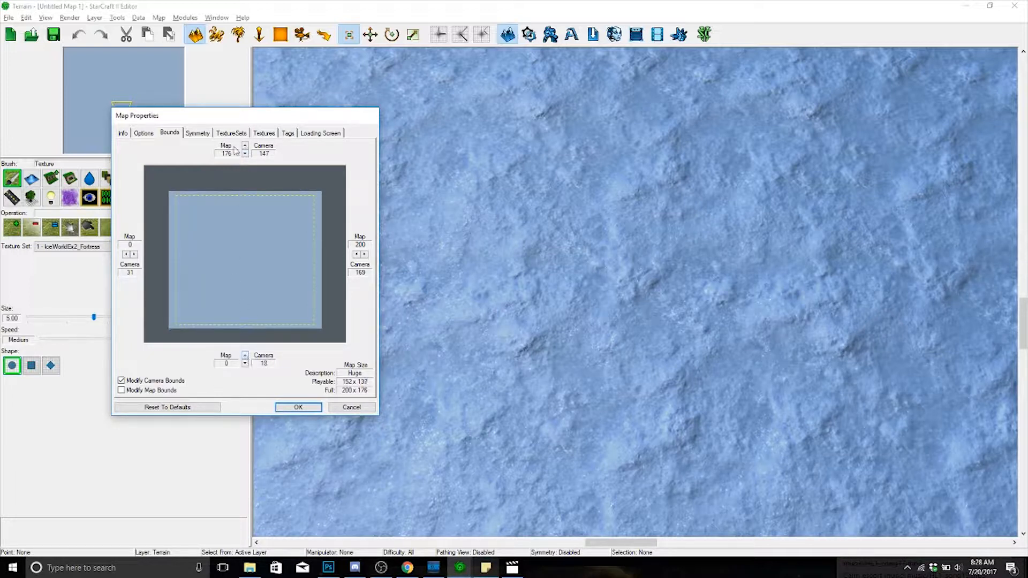
click(245, 154)
click(298, 407)
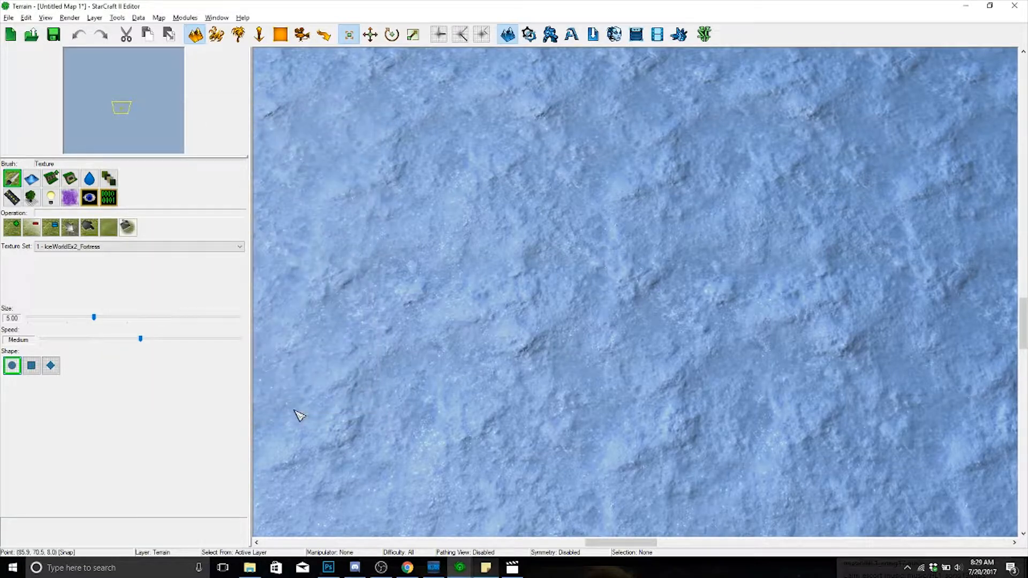
- Unlock the game view settings to show the bounds overlay and examine the playable and unplayable areas of the whole map
scroll(666, 388, down, 2)
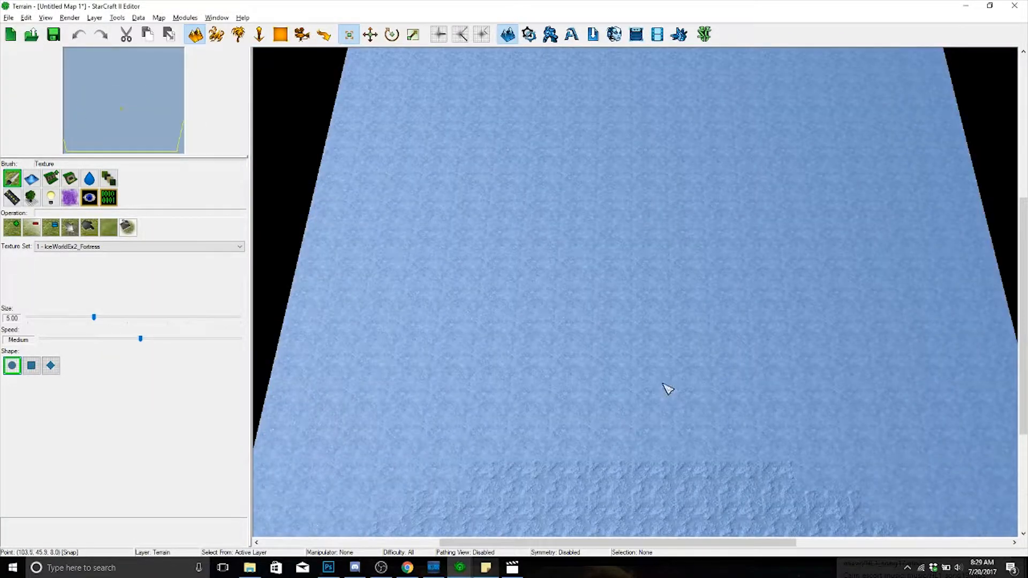
right_drag(667, 394, 629, 337)
scroll(628, 337, down, 3)
right_drag(638, 300, 649, 356)
scroll(648, 333, up, 3)
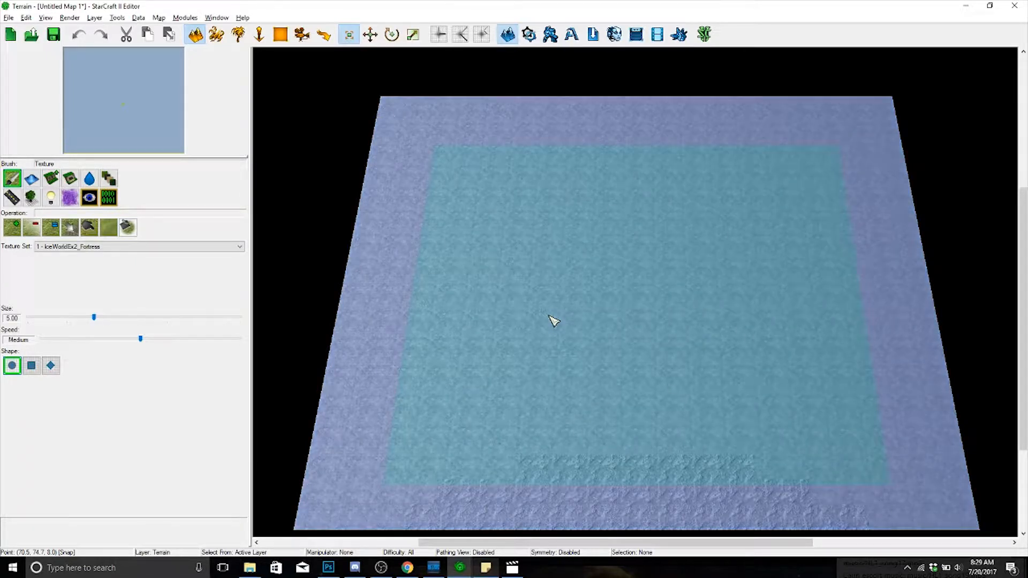
mouse_move(658, 326)
right_down()
mouse_move(735, 290)
mouse_move(670, 377)
mouse_move(647, 311)
right_up()
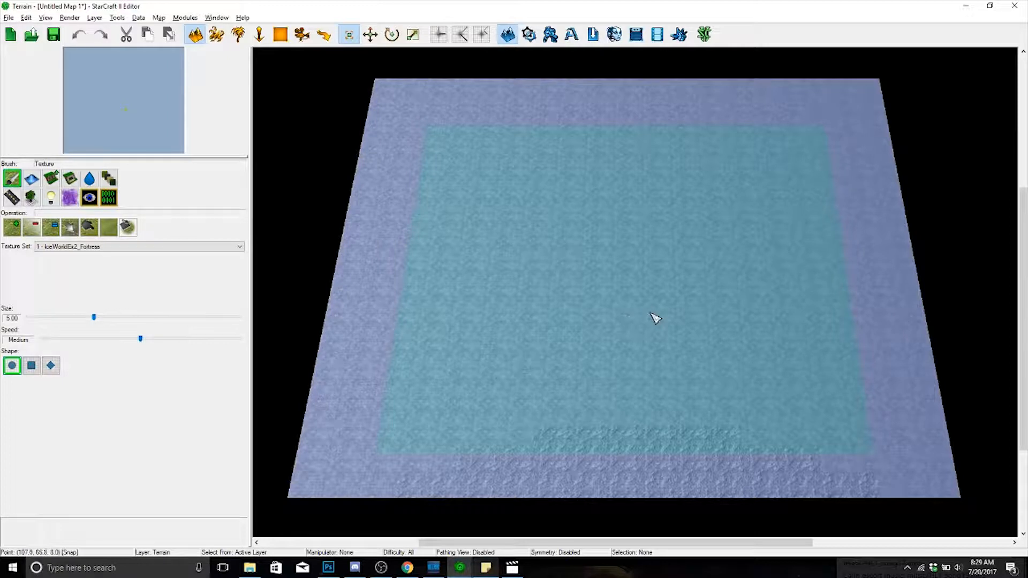
scroll(656, 318, up, 5)
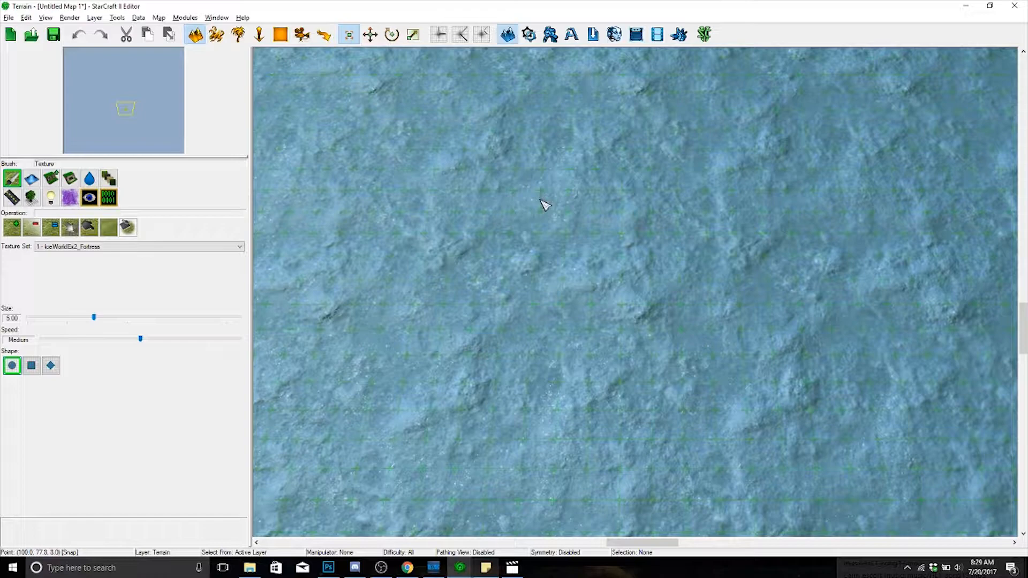
- Examine the border between the playable area and the unplayable margin along the map's west and south edges
right_drag(491, 209, 878, 257)
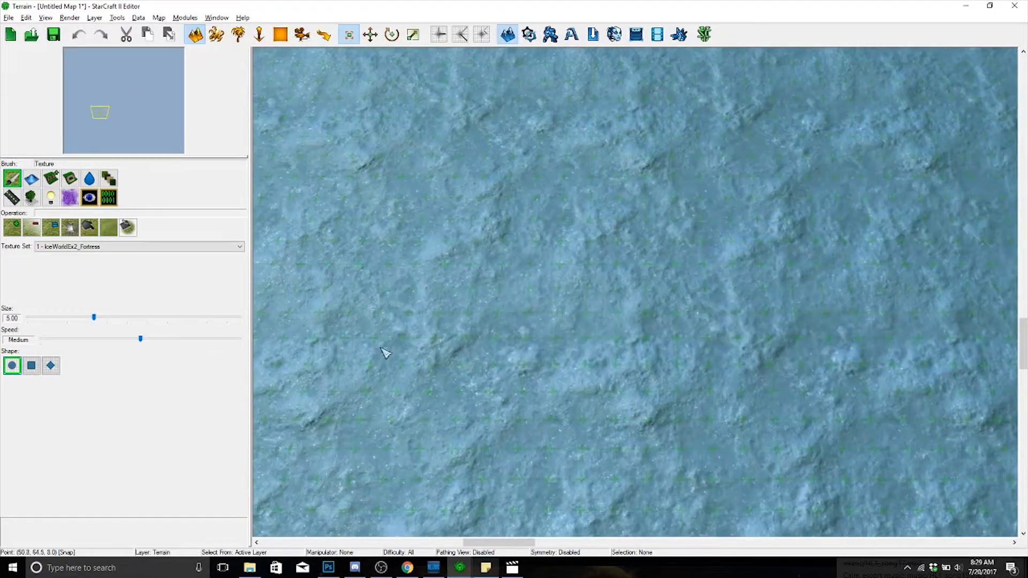
right_drag(383, 351, 857, 343)
right_drag(353, 354, 596, 351)
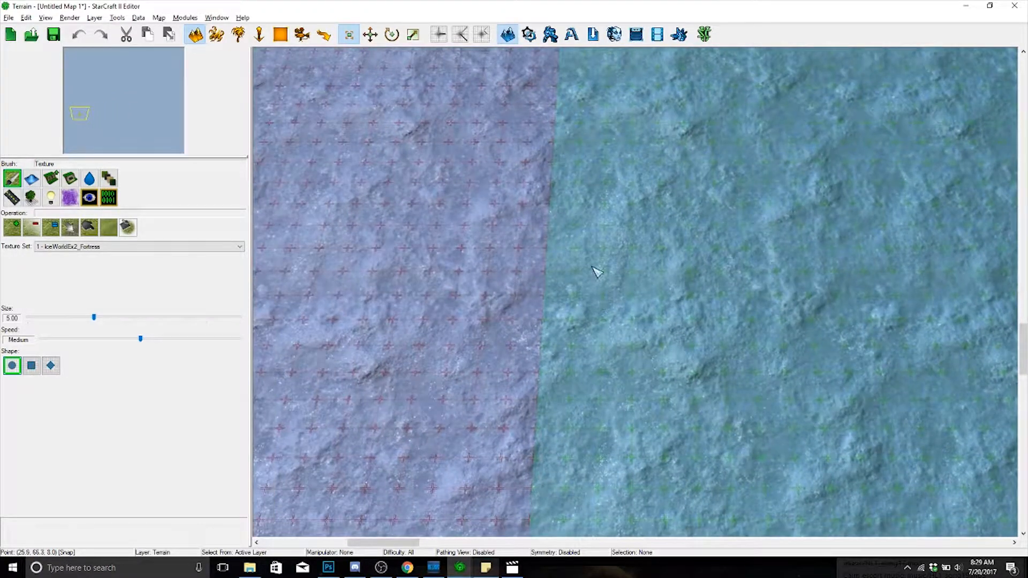
right_drag(533, 298, 625, 209)
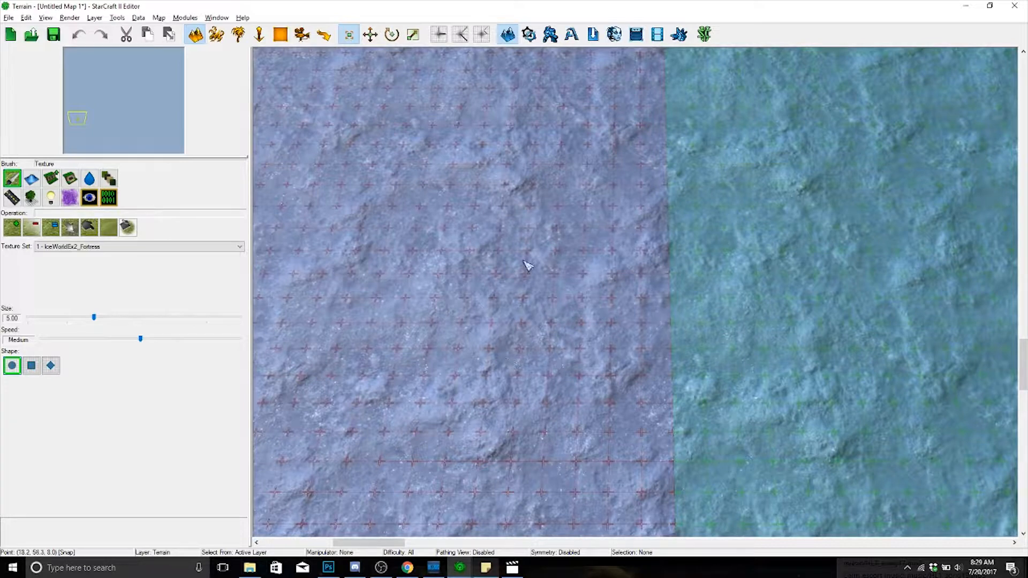
right_drag(624, 344, 670, 349)
scroll(530, 349, down, 5)
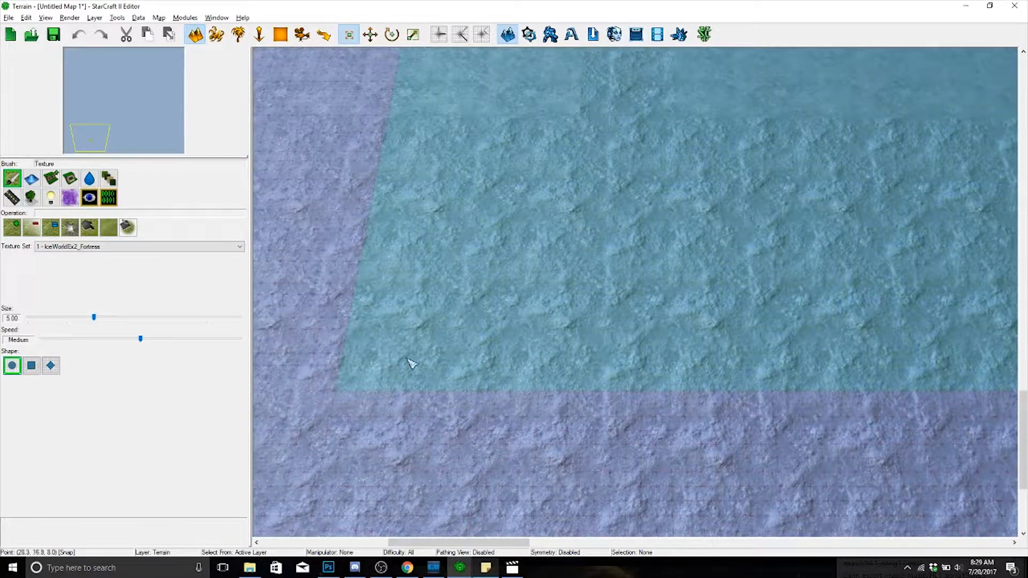
right_drag(800, 378, 670, 392)
right_drag(783, 412, 539, 339)
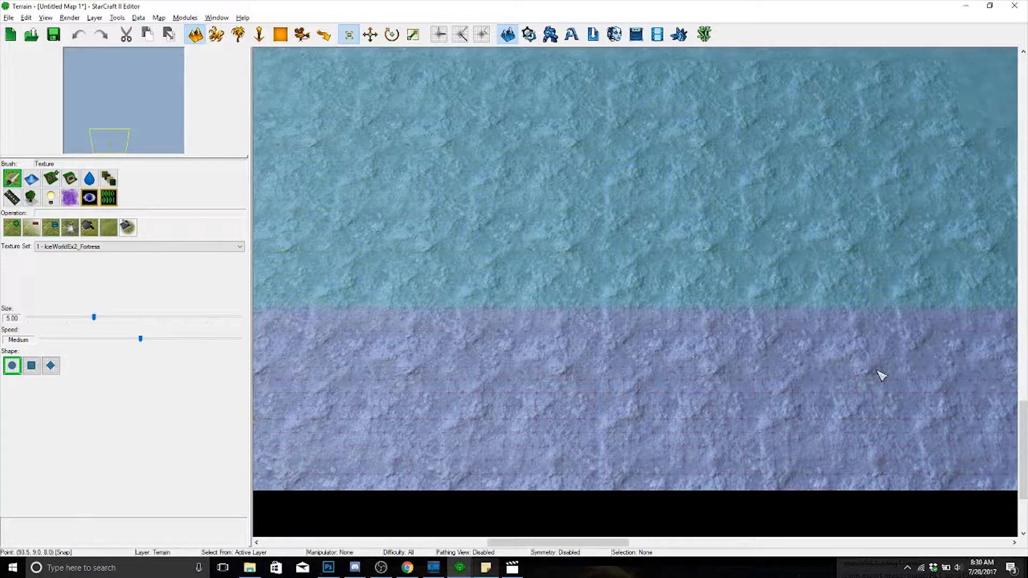
drag(906, 396, 926, 391)
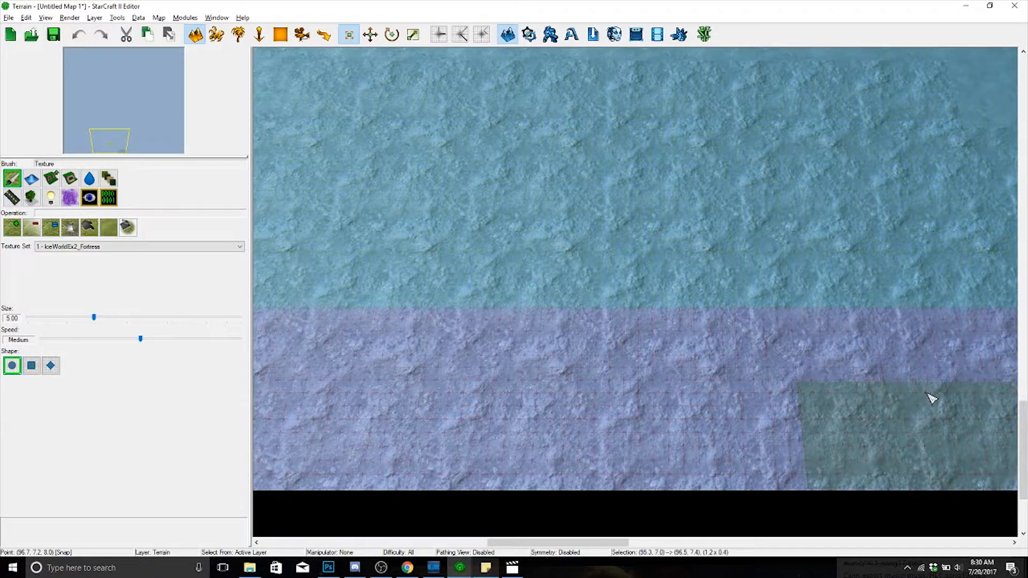
right_drag(760, 362, 456, 320)
click(570, 301)
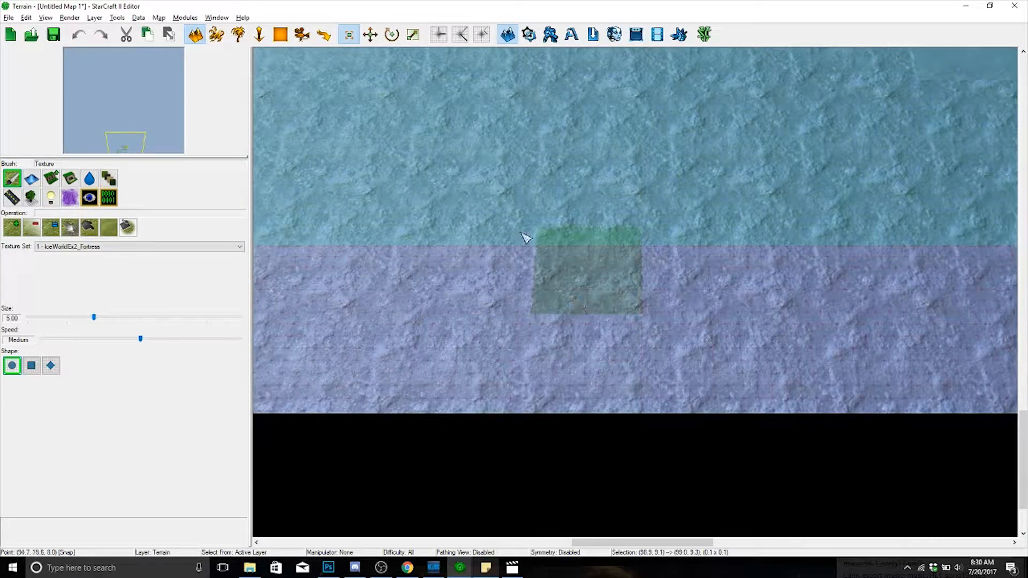
right_drag(524, 235, 781, 351)
- Toggle Lock Game View Settings on and off to compare the terrain with and without the bounds overlay, leaving the overlay shown
key(v)
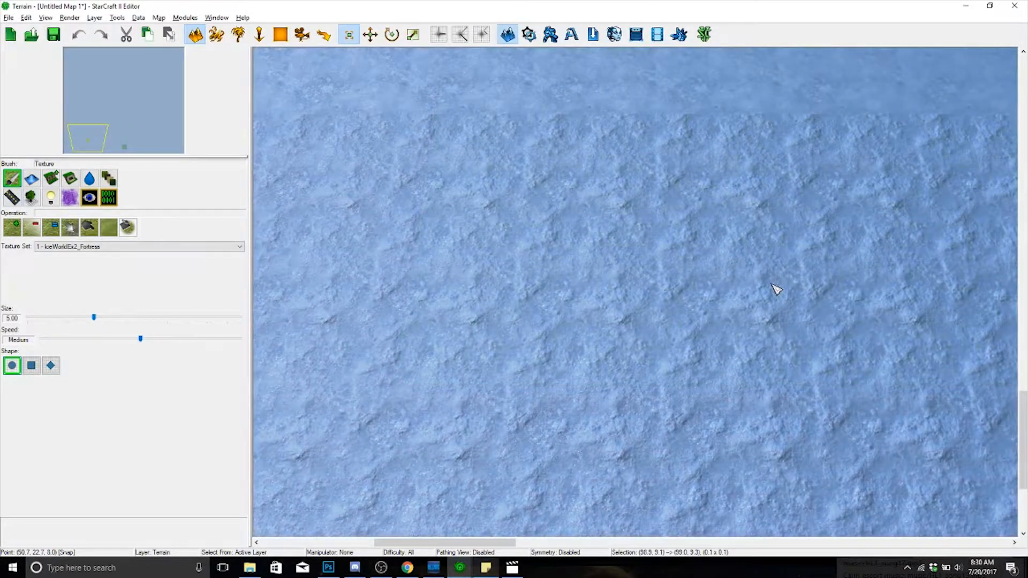
key(v)
key(v)
click(45, 18)
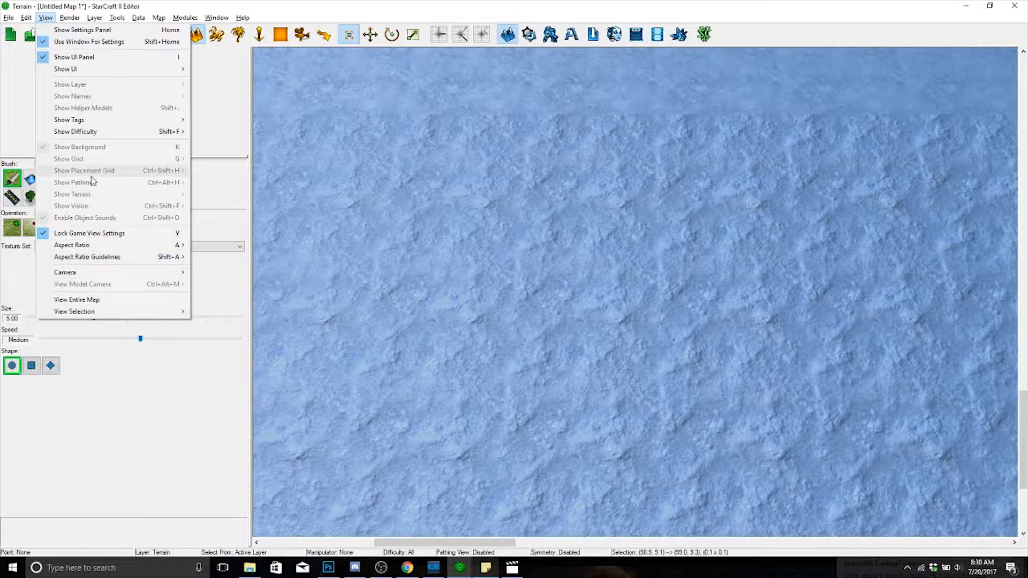
mouse_move(117, 19)
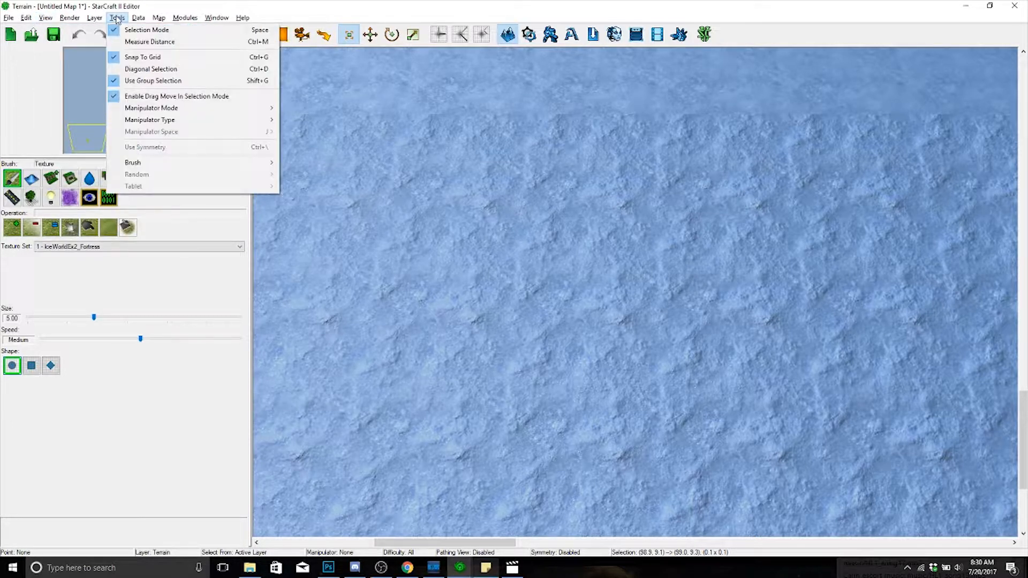
mouse_move(46, 20)
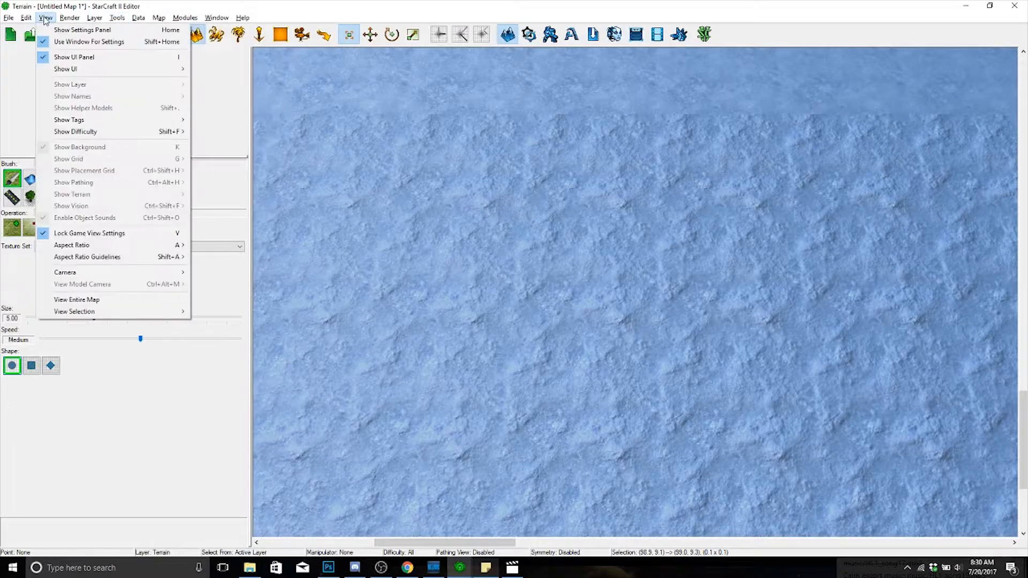
right_drag(645, 380, 519, 409)
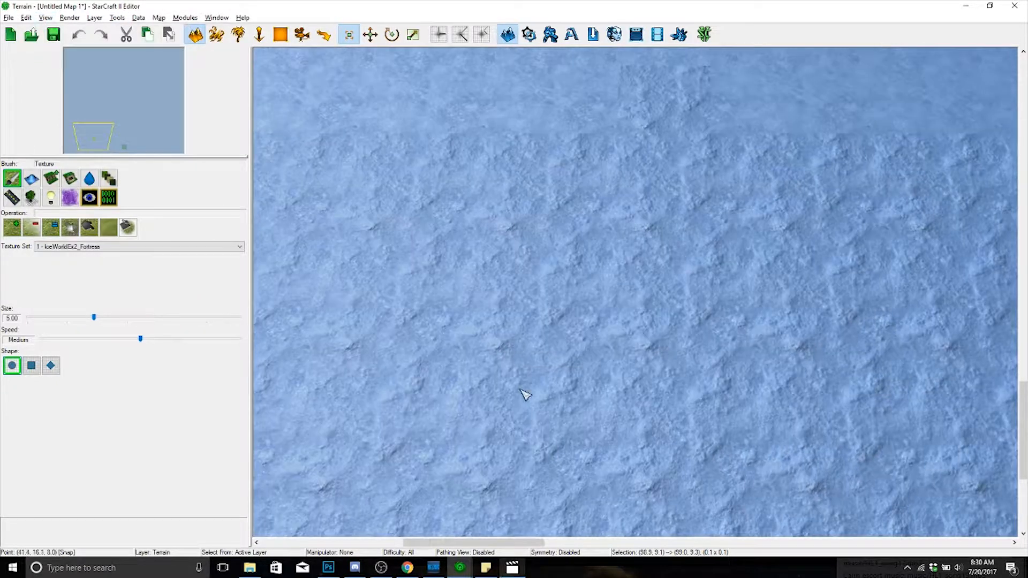
key(v)
key(v)
key(v)
right_drag(457, 259, 497, 286)
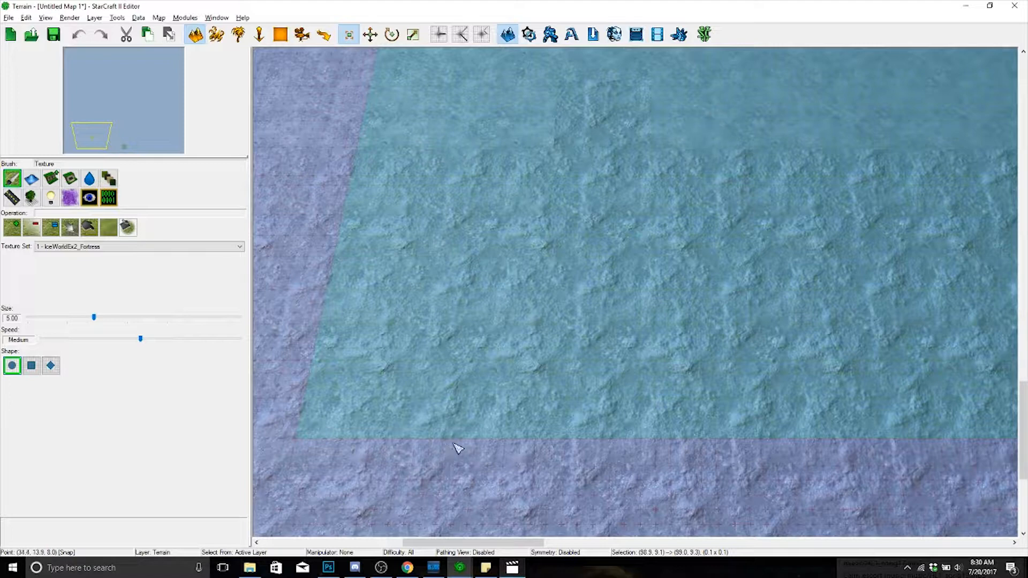
- Switch to the YouTube music video in Chrome, skip ahead to about 27:09, and return to the StarCraft II Editor terrain window
click(407, 568)
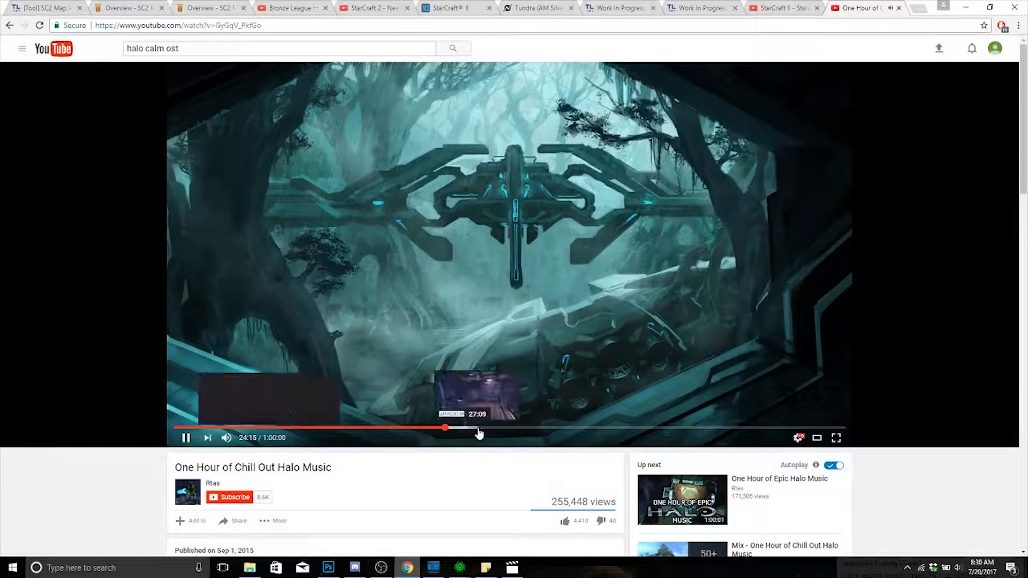
click(478, 429)
mouse_move(460, 568)
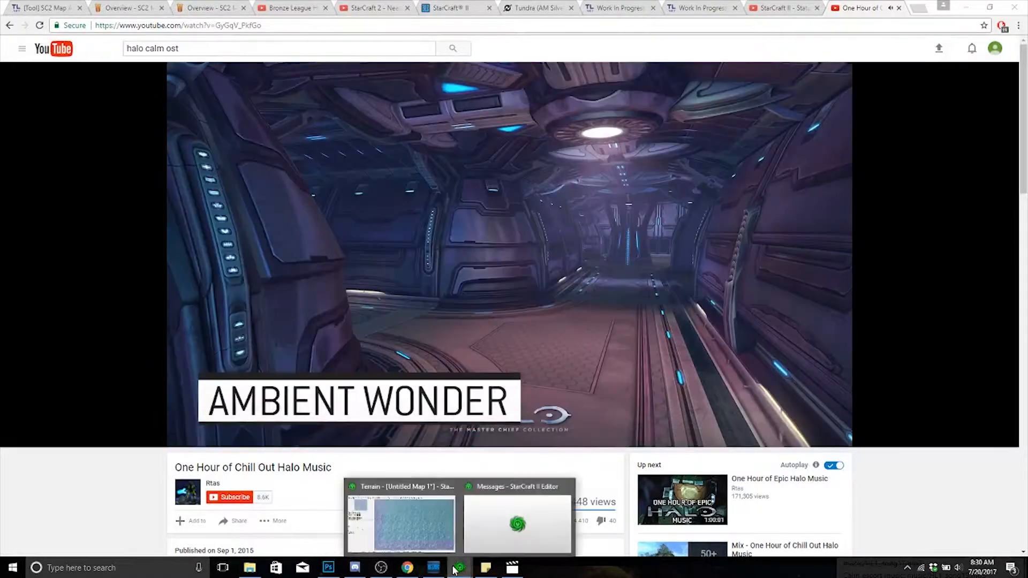
click(398, 530)
- Open the map's symmetry settings and choose the Rectangular symmetry type
right_drag(522, 410, 516, 421)
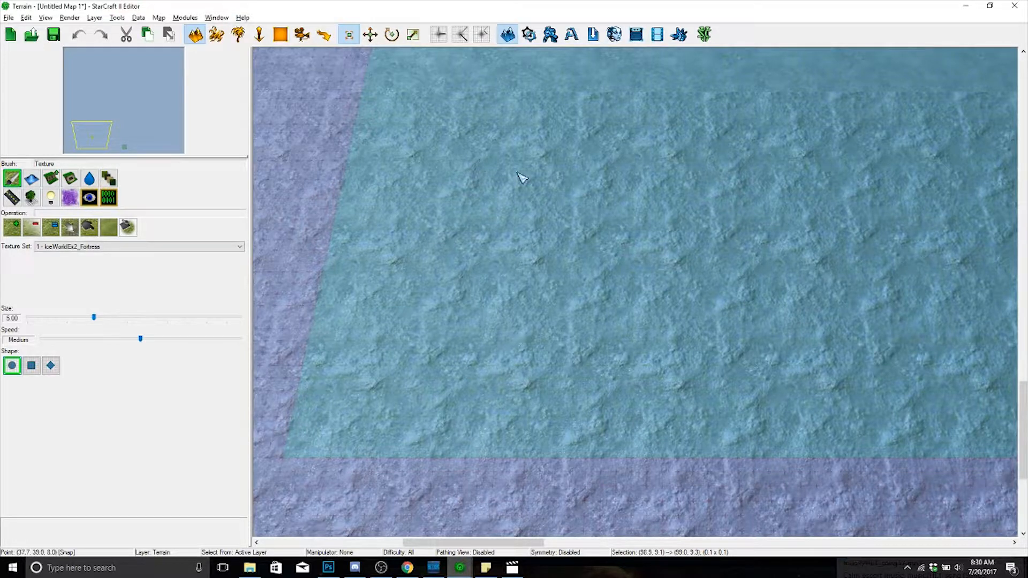
right_drag(523, 176, 409, 202)
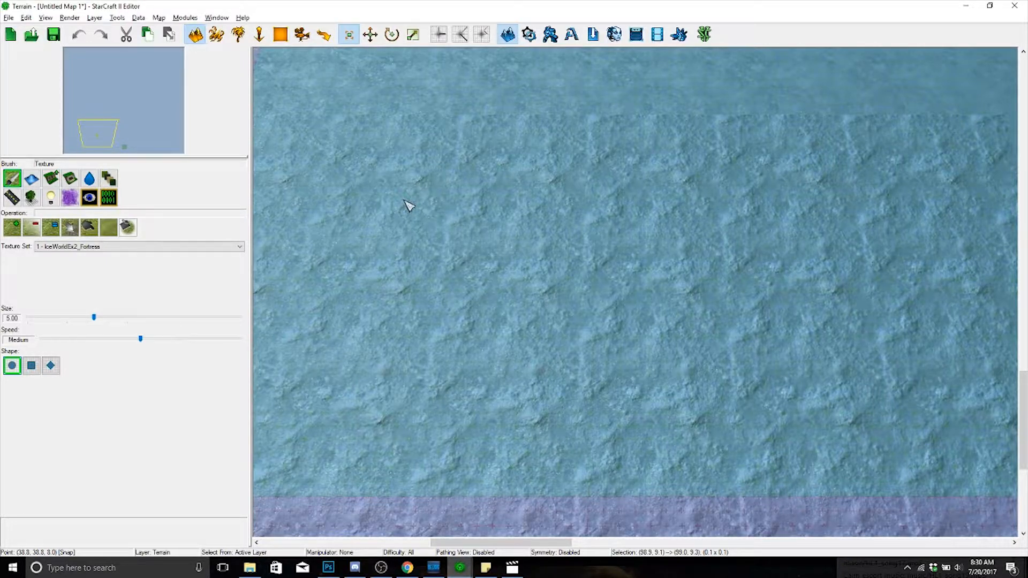
scroll(408, 207, down, 3)
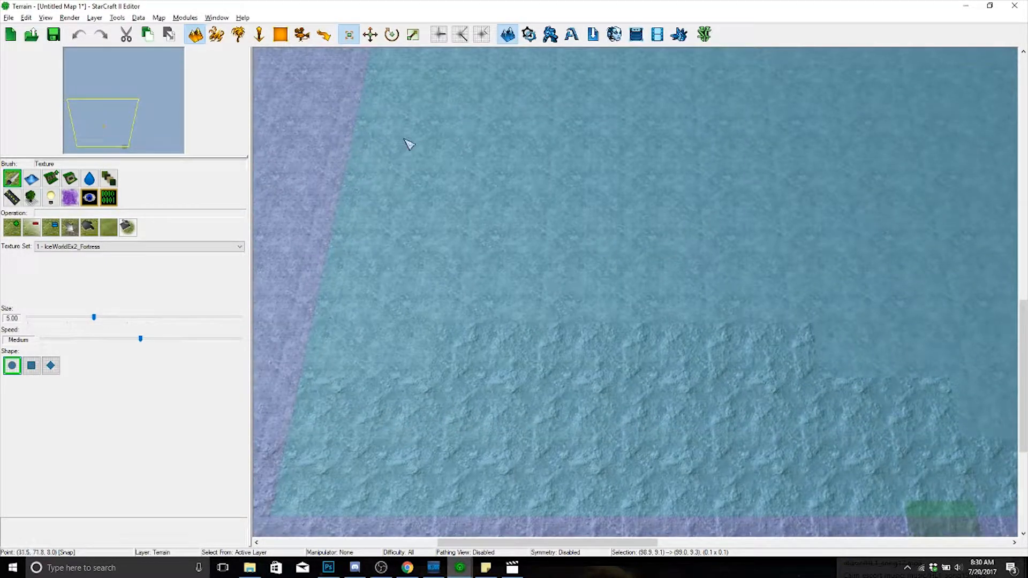
click(159, 18)
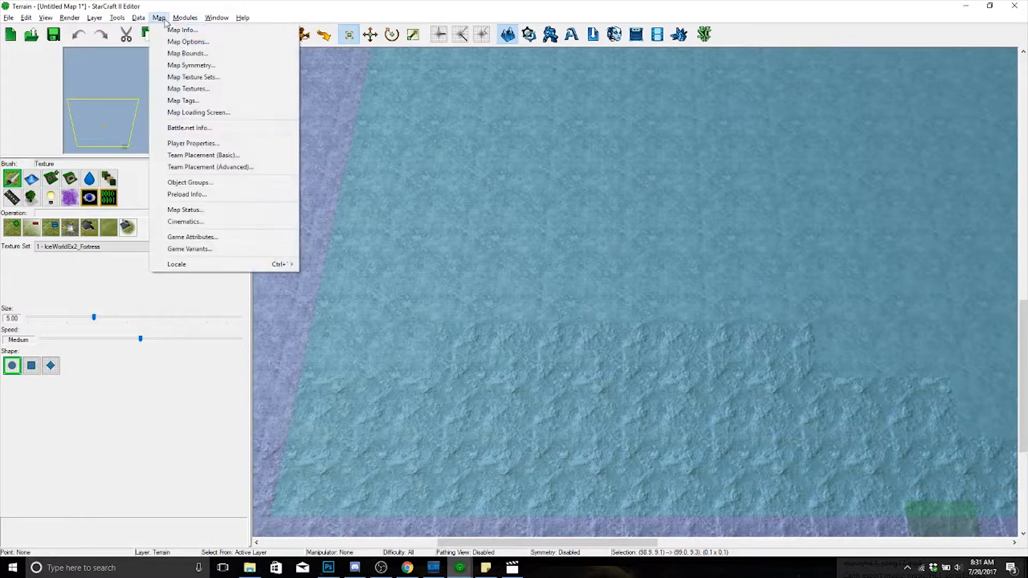
click(172, 66)
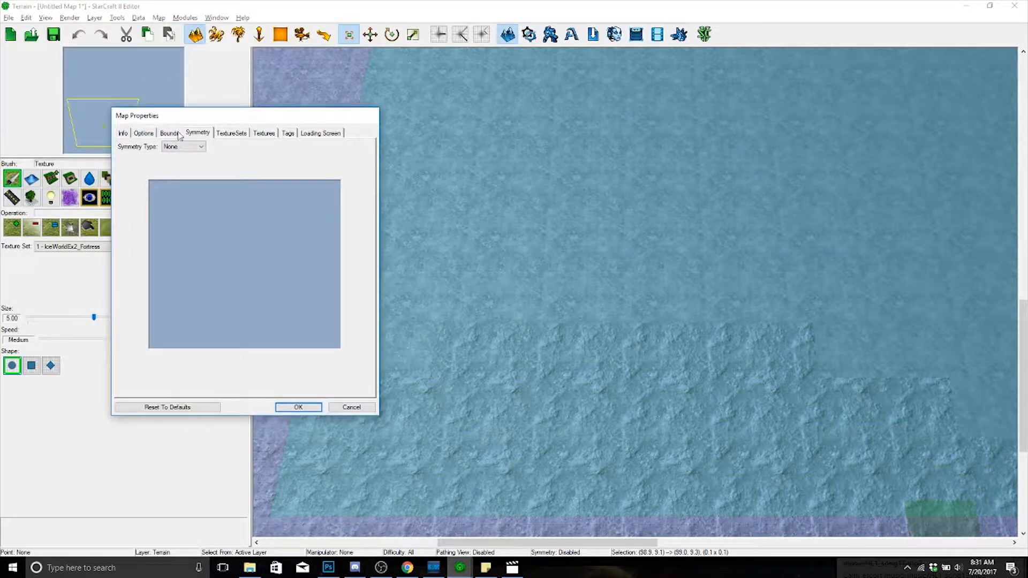
click(167, 148)
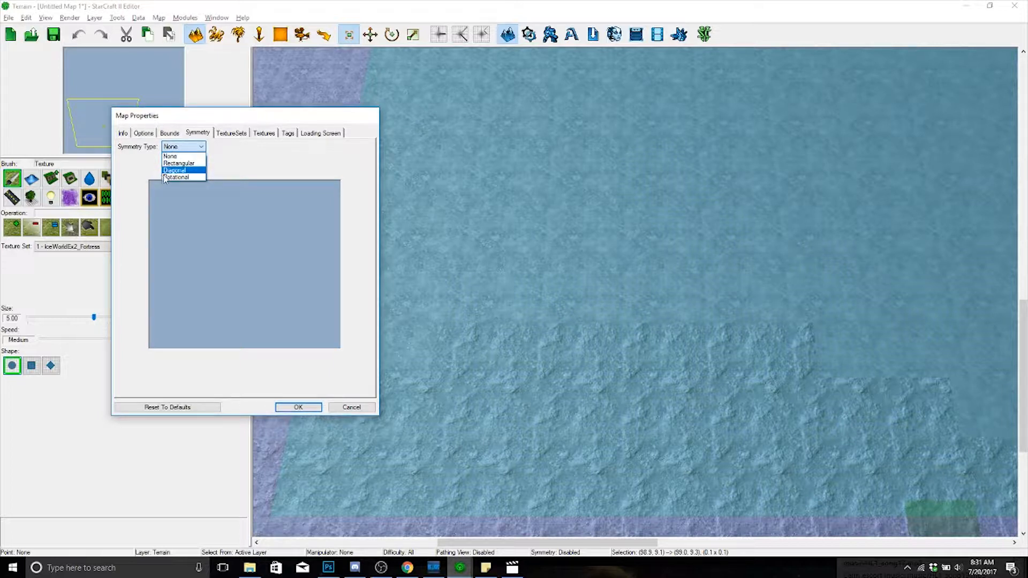
click(177, 163)
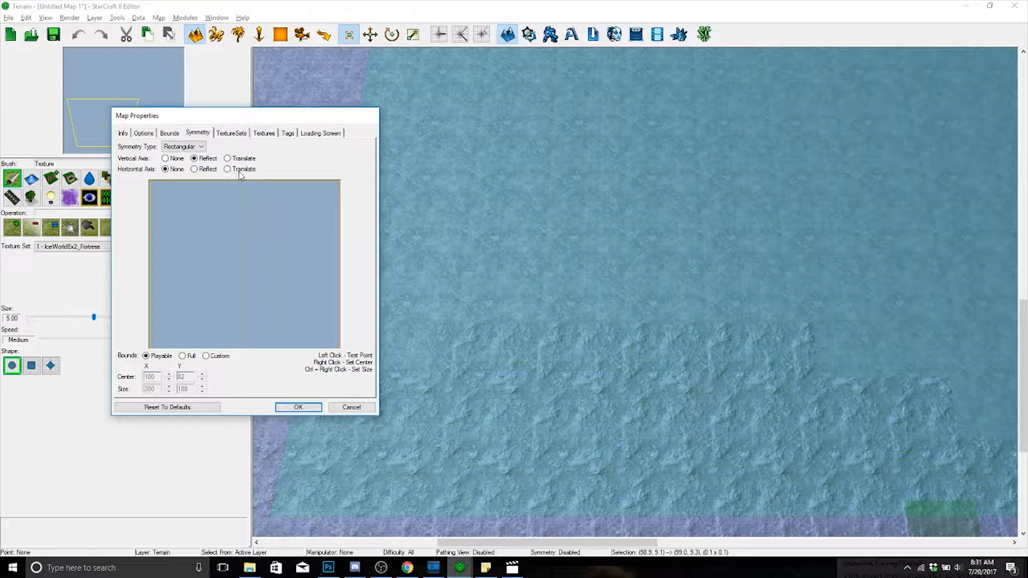
- Try the Translate and None options for the vertical and horizontal axes of the rectangular symmetry
click(228, 158)
click(166, 158)
click(228, 169)
click(228, 158)
click(166, 170)
- Set the map's symmetry type to Rotational, apply it, and check the map
click(187, 147)
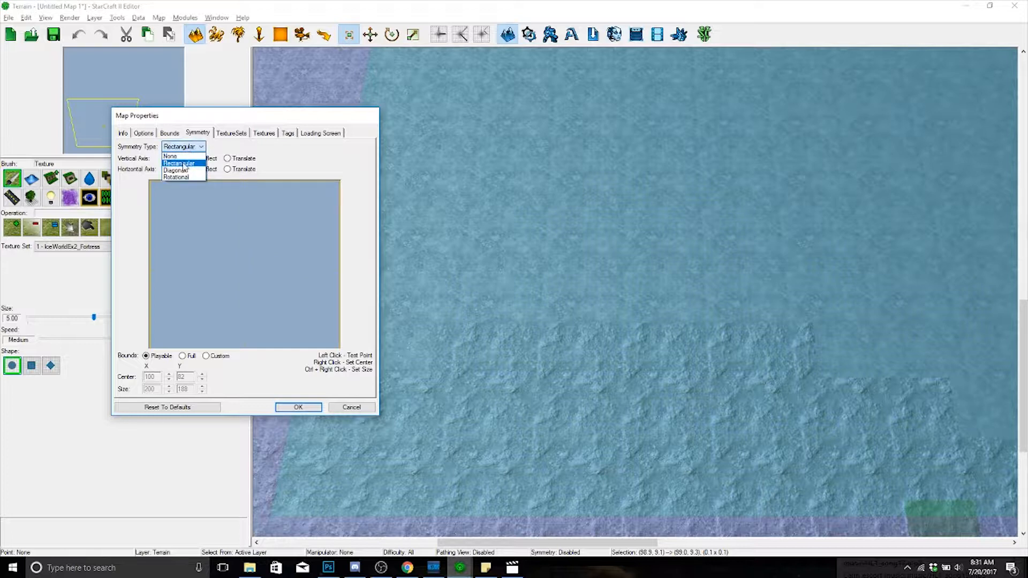
click(177, 177)
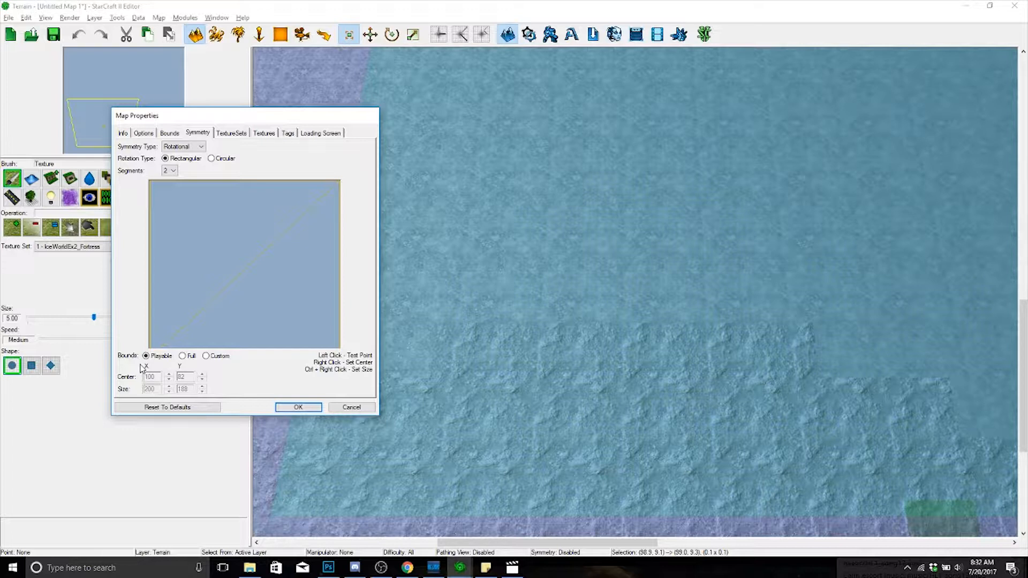
click(289, 408)
scroll(519, 268, down, 5)
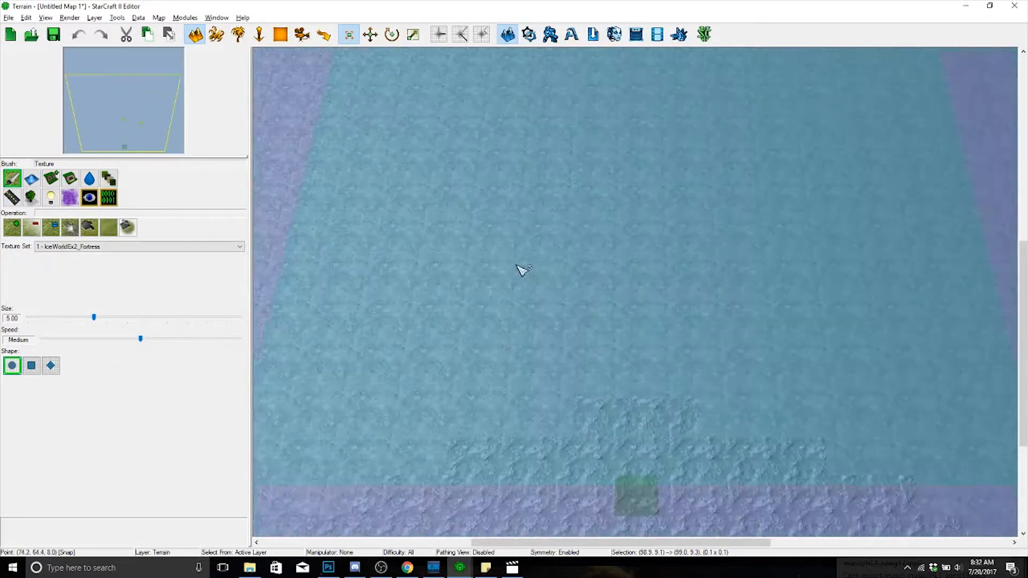
scroll(504, 249, up, 4)
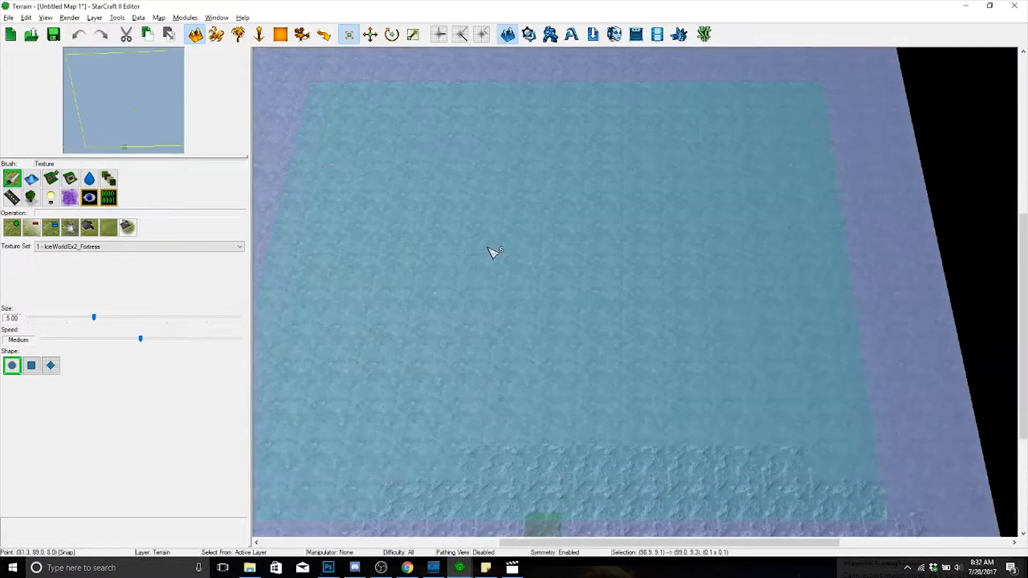
scroll(488, 249, up, 2)
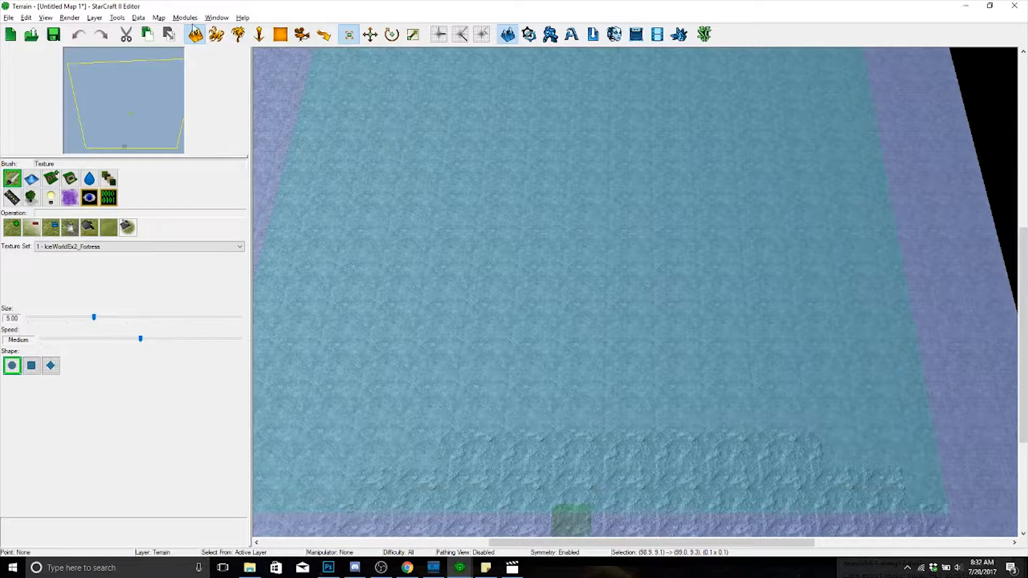
- Look through the Units, Doodads and Pathing layers and return to the Terrain layer
click(223, 35)
click(238, 34)
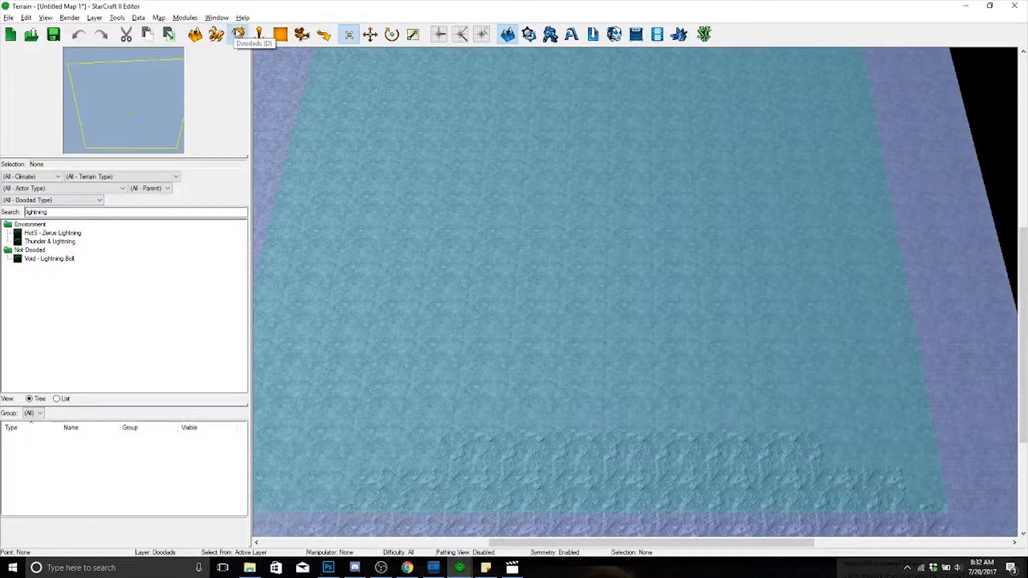
click(324, 35)
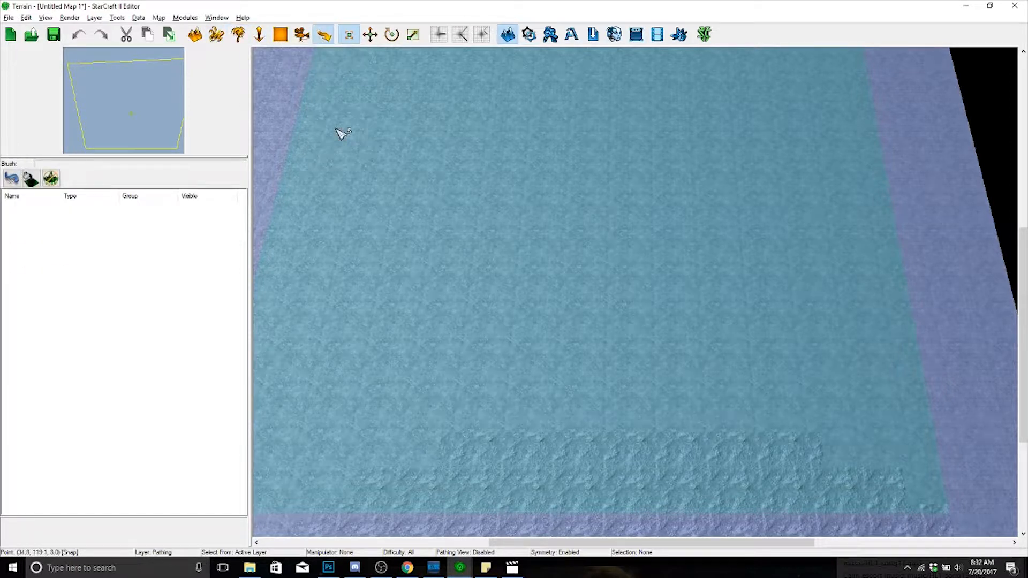
key(t)
key(d)
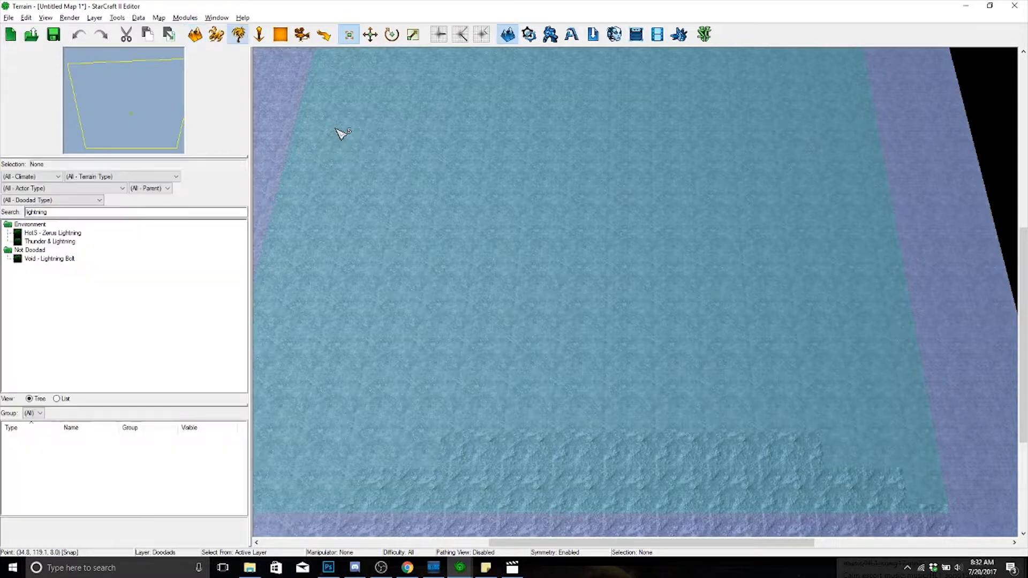
key(u)
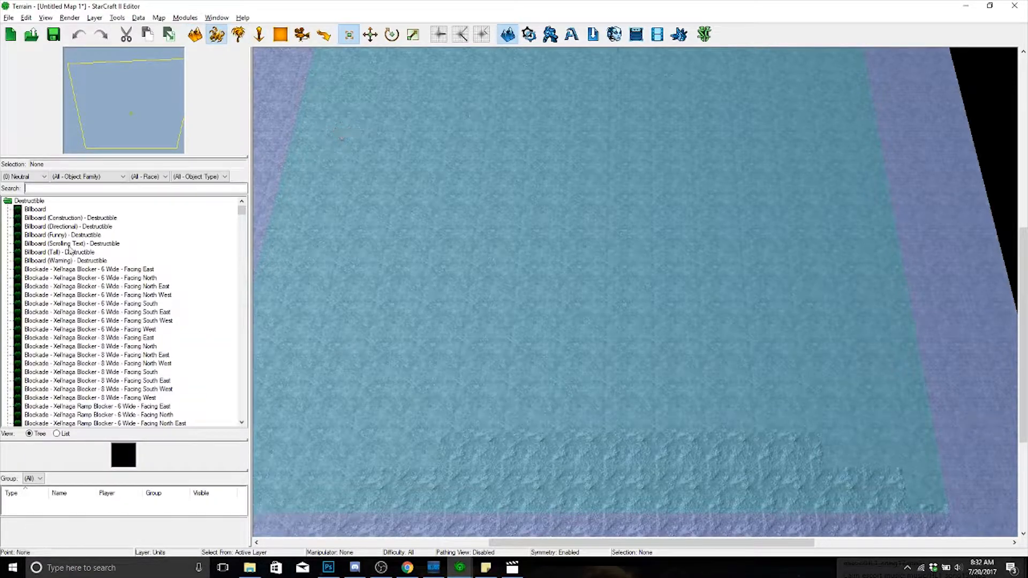
key(t)
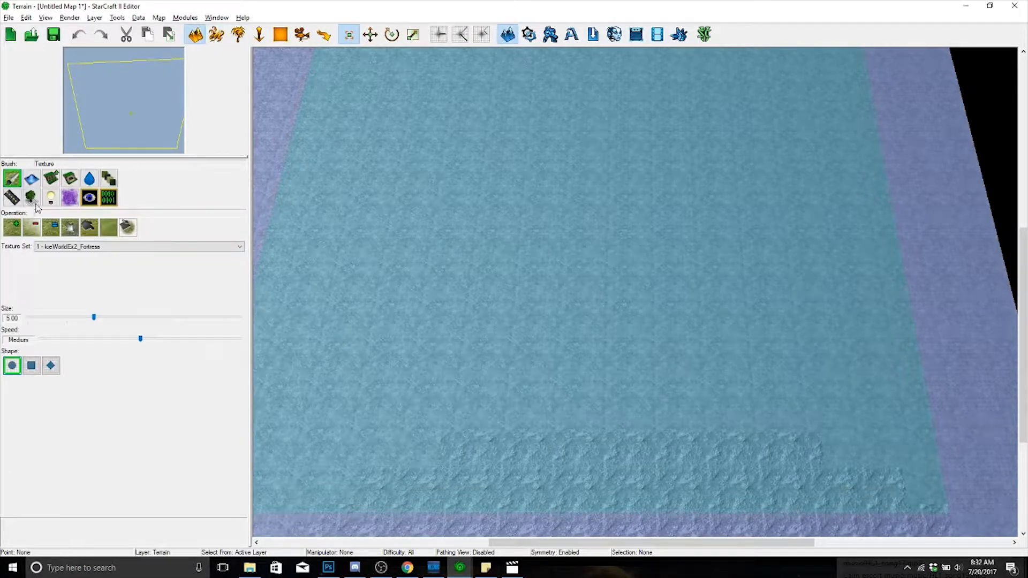
- Hide the coloured playable-area overlay to show the plain terrain near the map's centre
click(82, 147)
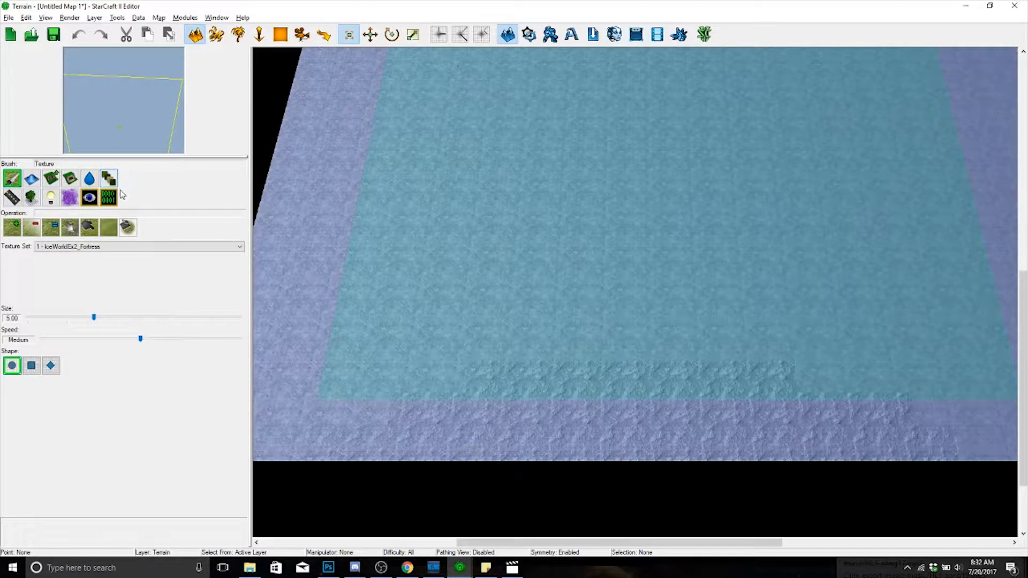
right_drag(371, 240, 382, 309)
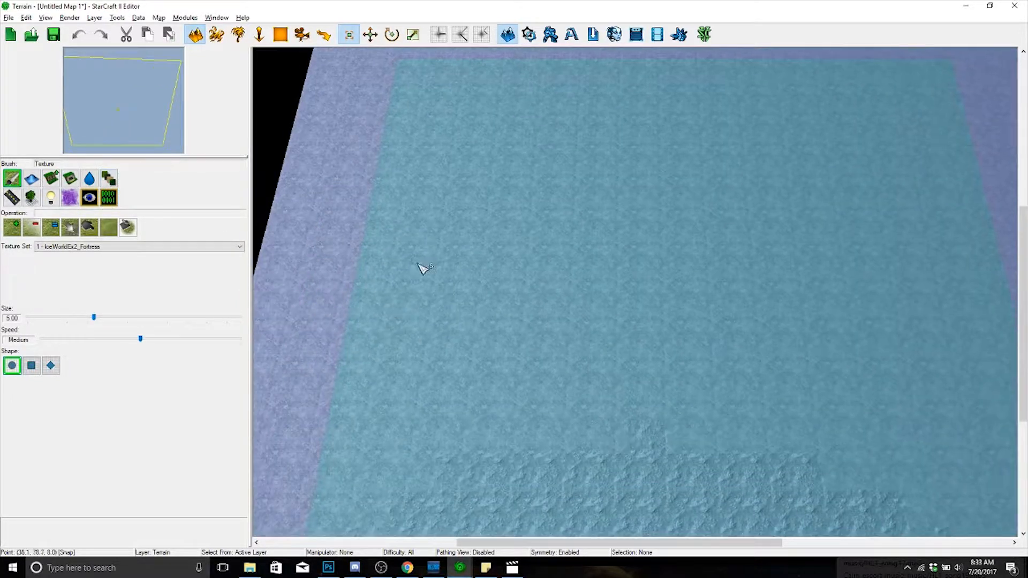
right_drag(443, 276, 437, 276)
scroll(437, 276, up, 5)
right_drag(799, 335, 679, 326)
scroll(617, 355, up, 4)
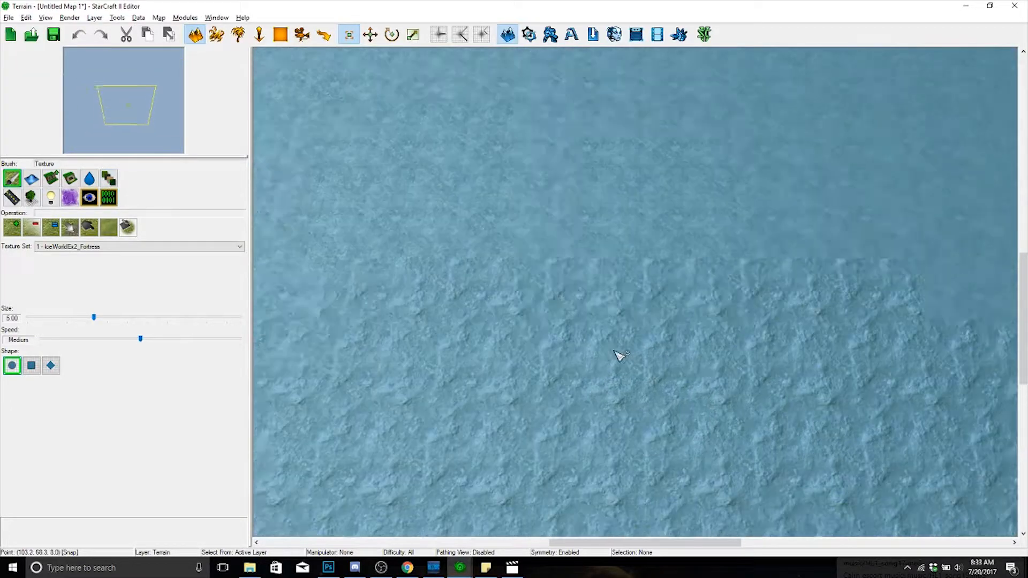
key(v)
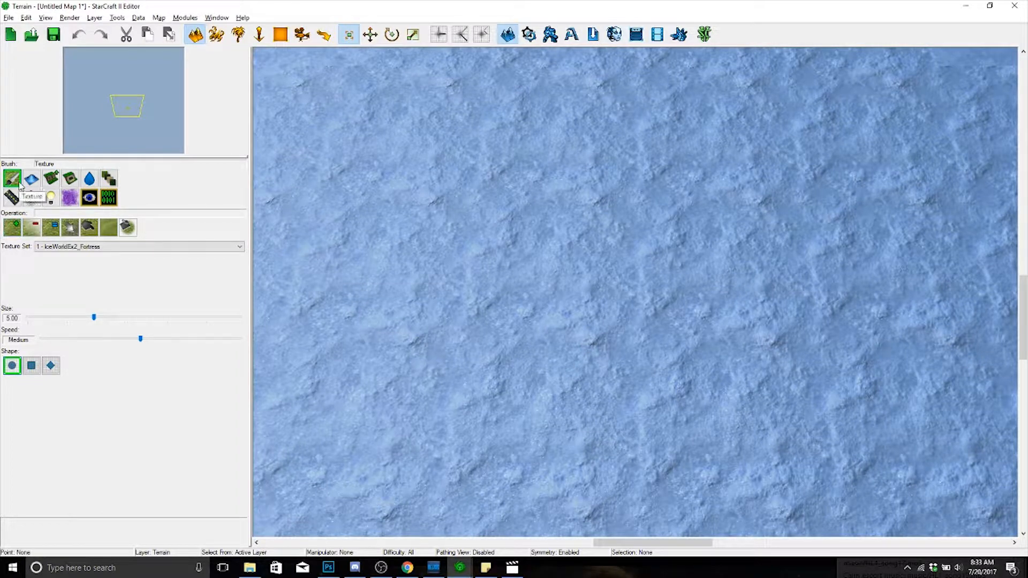
- Paint soft patches of the IceWorldEx2_6 texture near the map's centre using Add Texture at increment 16
click(10, 227)
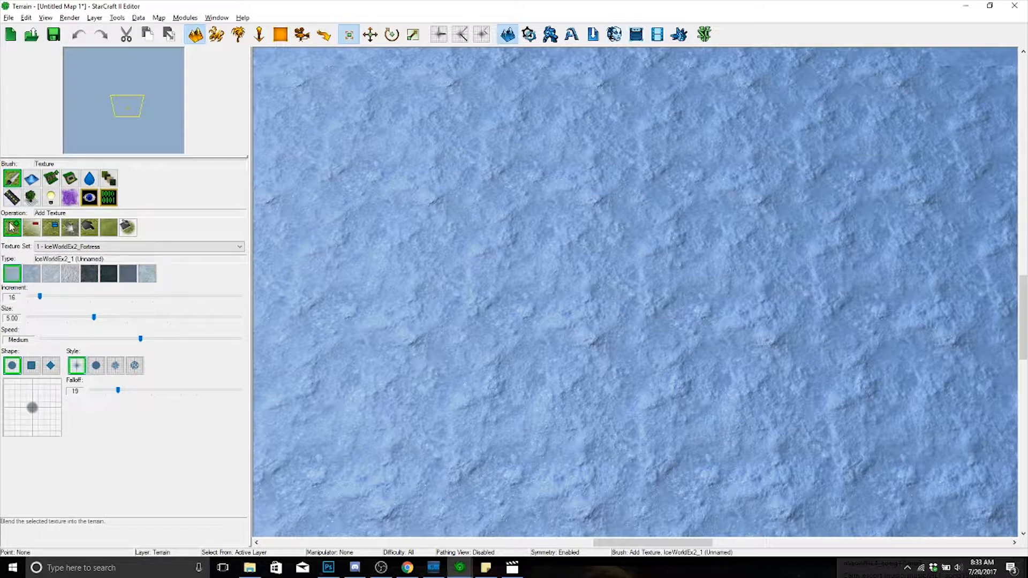
click(109, 275)
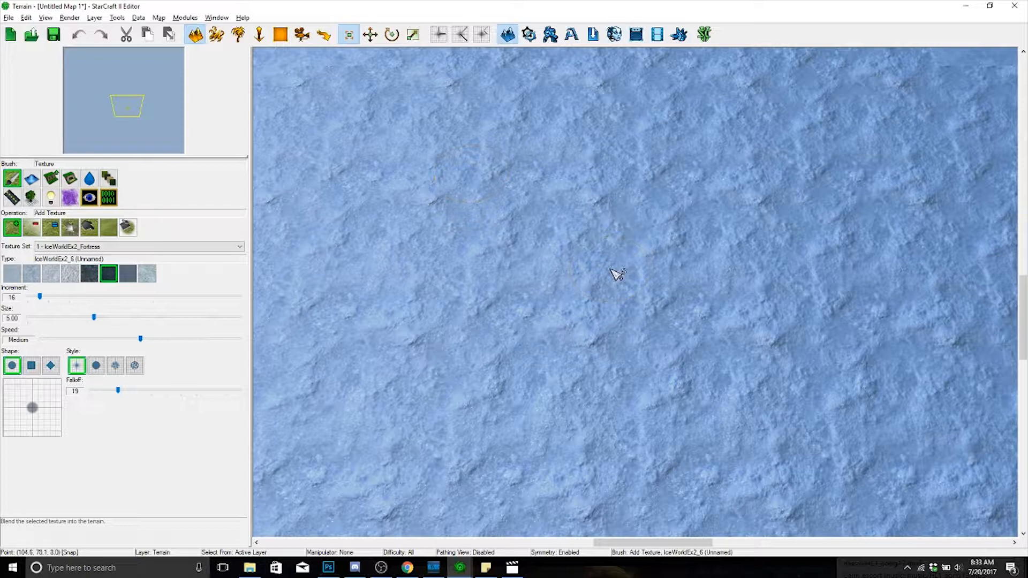
mouse_move(595, 371)
mouse_down()
mouse_move(697, 292)
mouse_move(705, 331)
mouse_move(690, 354)
mouse_move(611, 410)
mouse_move(567, 346)
mouse_move(605, 308)
mouse_move(638, 296)
mouse_move(606, 324)
mouse_move(589, 384)
mouse_move(660, 411)
mouse_move(678, 398)
mouse_move(597, 441)
mouse_move(729, 447)
mouse_move(633, 460)
mouse_move(705, 427)
mouse_move(737, 352)
mouse_move(776, 361)
mouse_move(746, 315)
mouse_move(762, 264)
mouse_move(712, 274)
mouse_move(696, 400)
mouse_move(591, 414)
mouse_move(555, 431)
mouse_move(553, 395)
mouse_move(580, 466)
mouse_move(609, 453)
mouse_up()
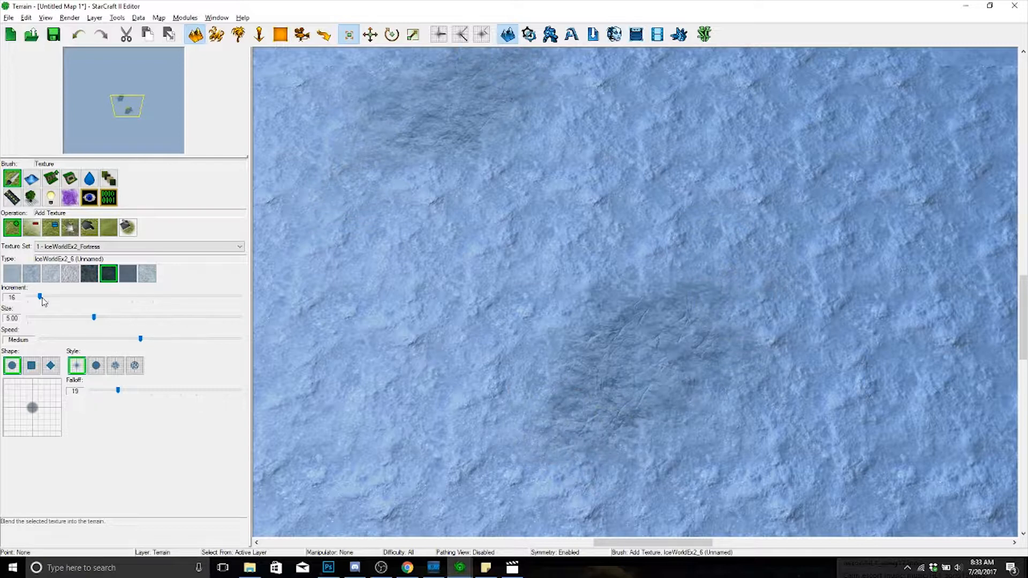
- Set the texture brush increment to 255 and paint dense patches around the existing dark spots
drag(76, 296, 266, 298)
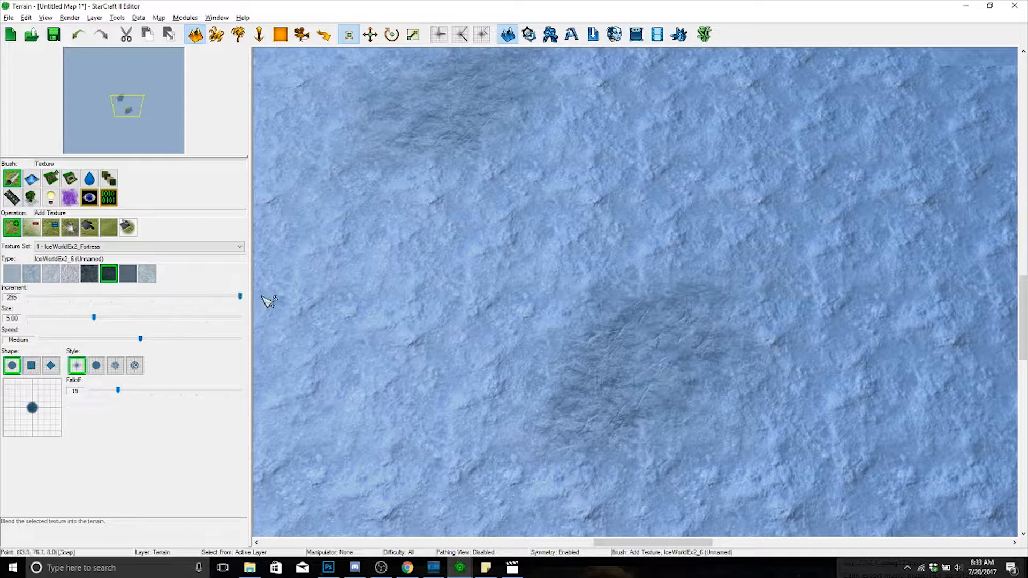
click(458, 161)
click(621, 284)
mouse_move(629, 288)
mouse_down()
mouse_move(684, 236)
mouse_move(741, 255)
mouse_move(723, 413)
mouse_move(643, 447)
mouse_up()
mouse_move(455, 345)
mouse_down()
mouse_move(417, 367)
mouse_move(689, 372)
mouse_move(636, 306)
mouse_move(535, 394)
mouse_move(530, 378)
mouse_up()
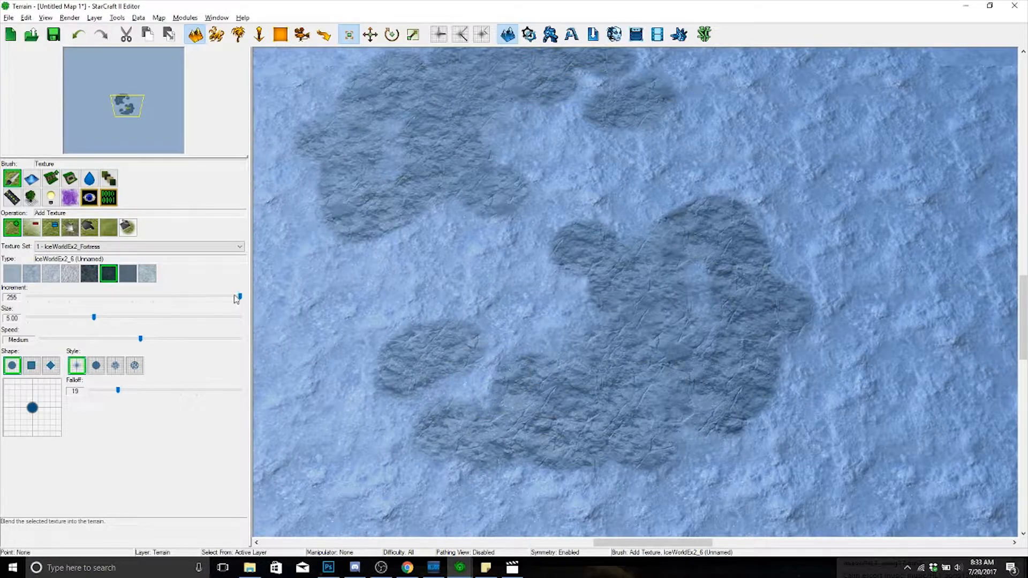
- Set the brush increment to 32 and size to 16, and paint over the dark patches to widen them
drag(241, 298, 102, 300)
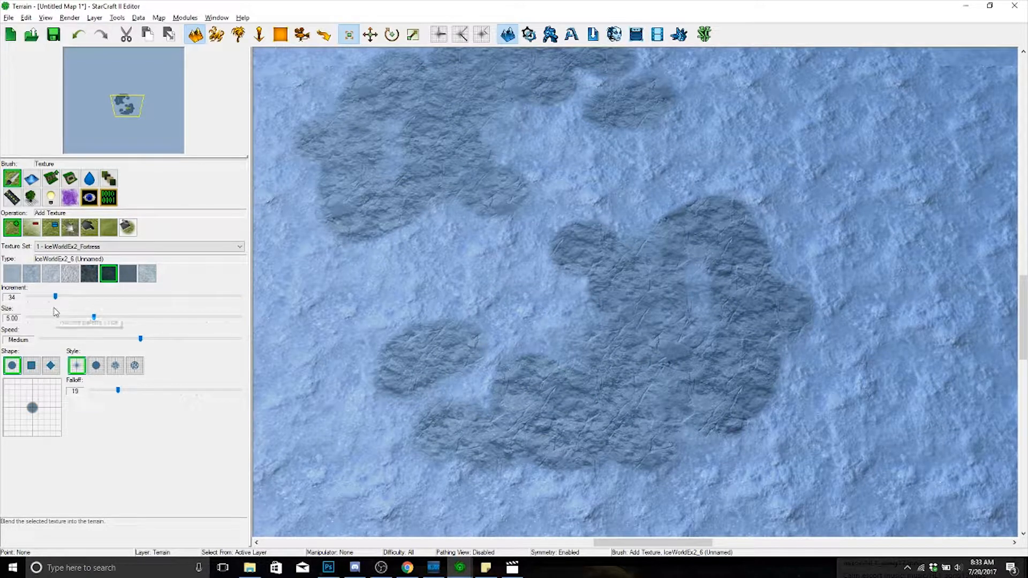
key(Left)
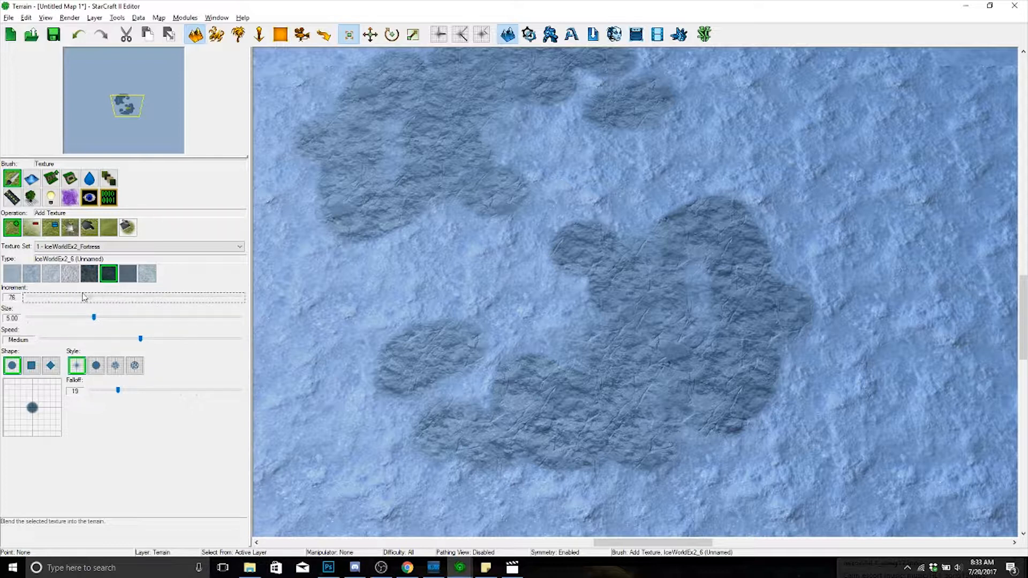
click(60, 298)
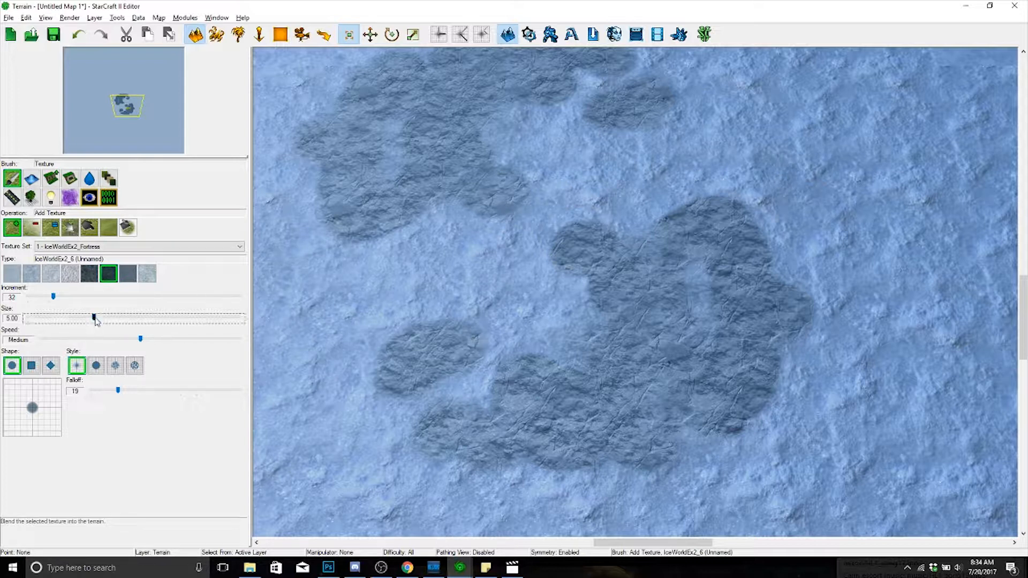
drag(94, 317, 363, 343)
mouse_move(744, 226)
mouse_down()
mouse_move(783, 255)
mouse_move(840, 379)
mouse_move(634, 445)
mouse_move(520, 353)
mouse_up()
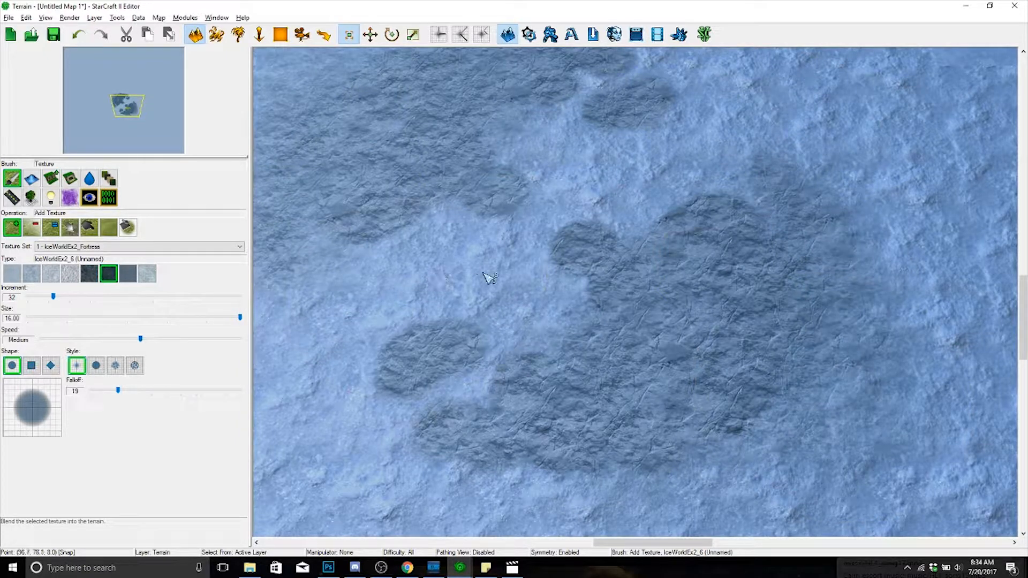
mouse_move(514, 312)
mouse_down()
mouse_move(401, 354)
mouse_move(375, 311)
mouse_up()
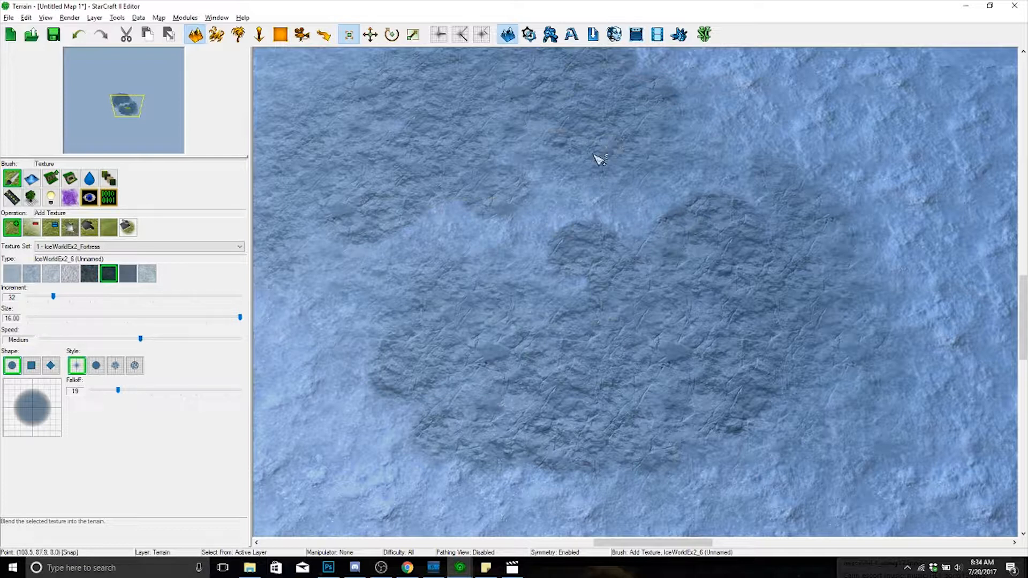
- Reduce the brush size to 14.50 and fill the gap between the two mirrored dark areas
key(minus)
key(minus)
key(minus)
key(minus)
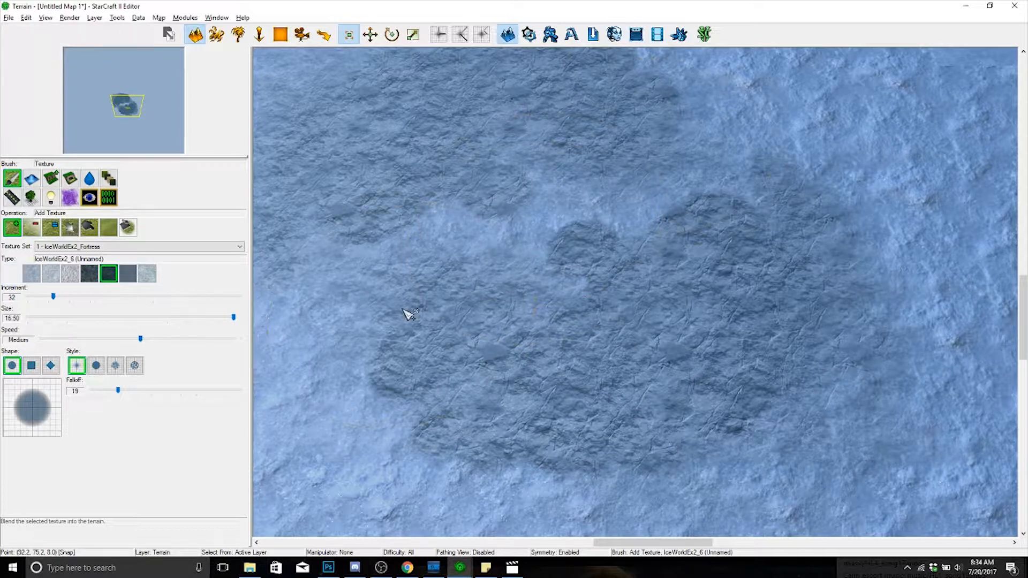
key(equal)
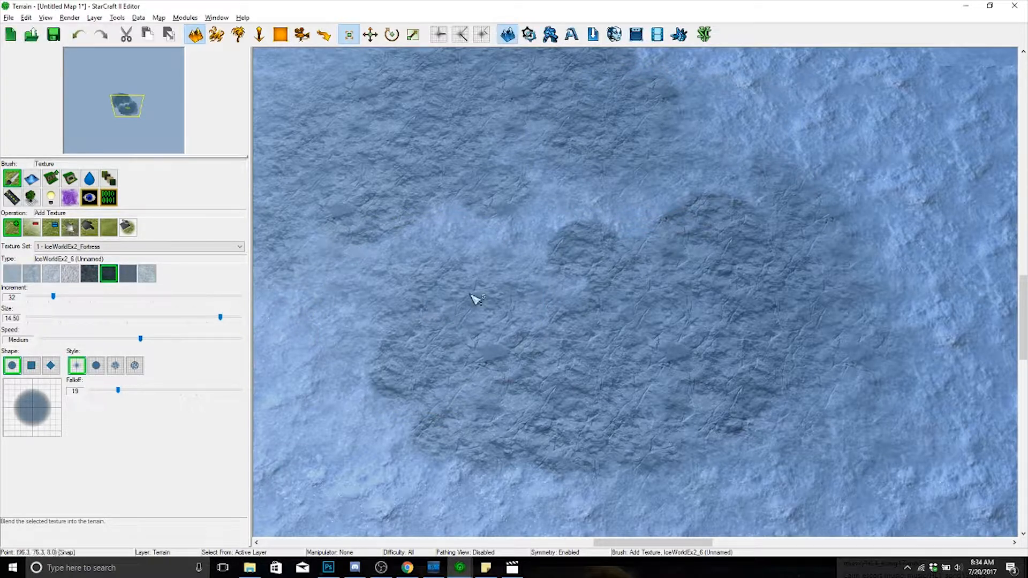
drag(475, 298, 489, 262)
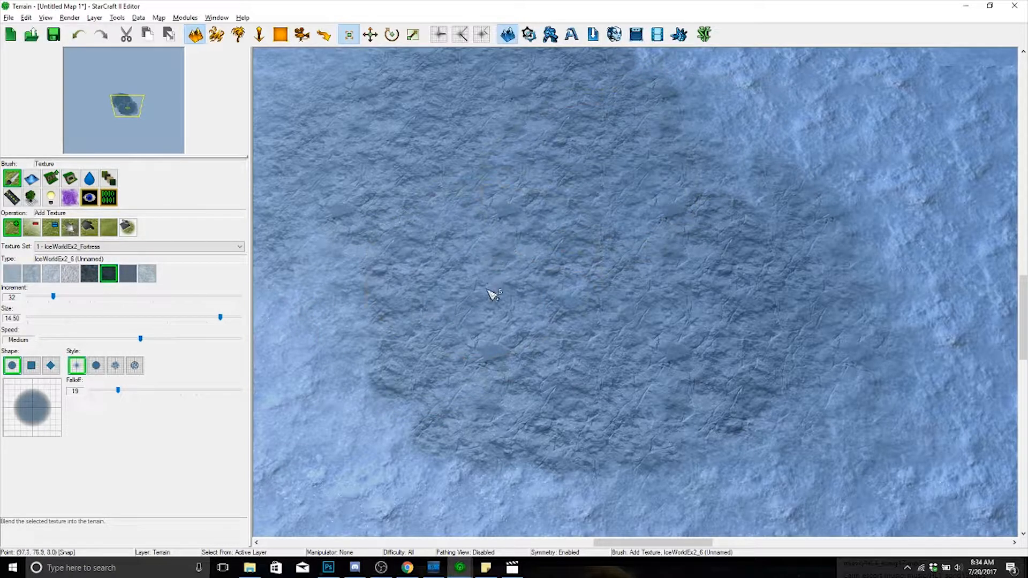
- Try smaller and larger brush sizes, settle on 10, and paint a faint spot southwest of the large dark area
right_drag(392, 420, 621, 150)
key(minus)
key(minus)
key(minus)
key(minus)
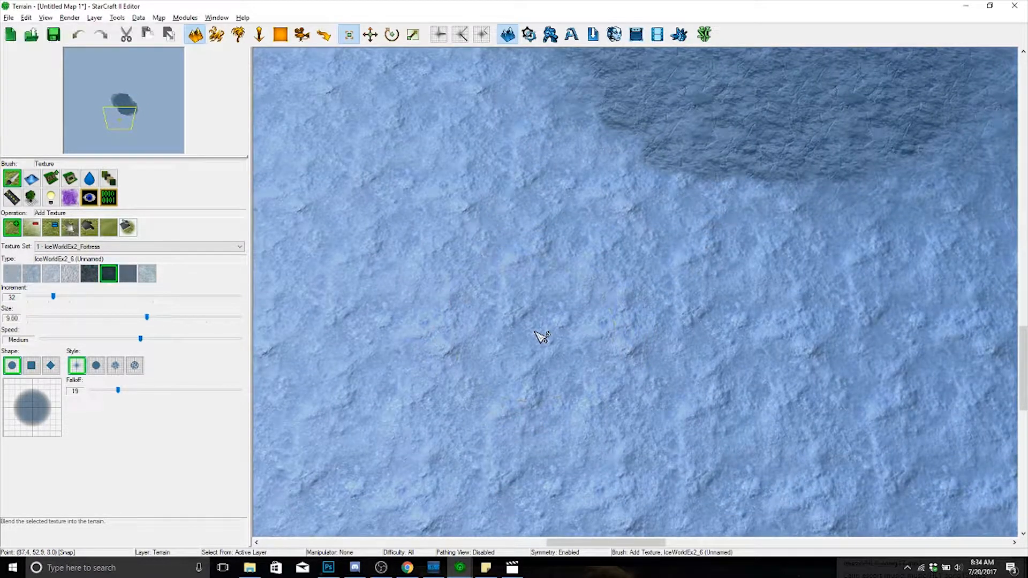
key(minus)
key(minus)
key(minus)
key(minus)
key(minus)
key(minus)
key(minus)
key(minus)
key(minus)
key(minus)
key(minus)
key(minus)
key(minus)
key(minus)
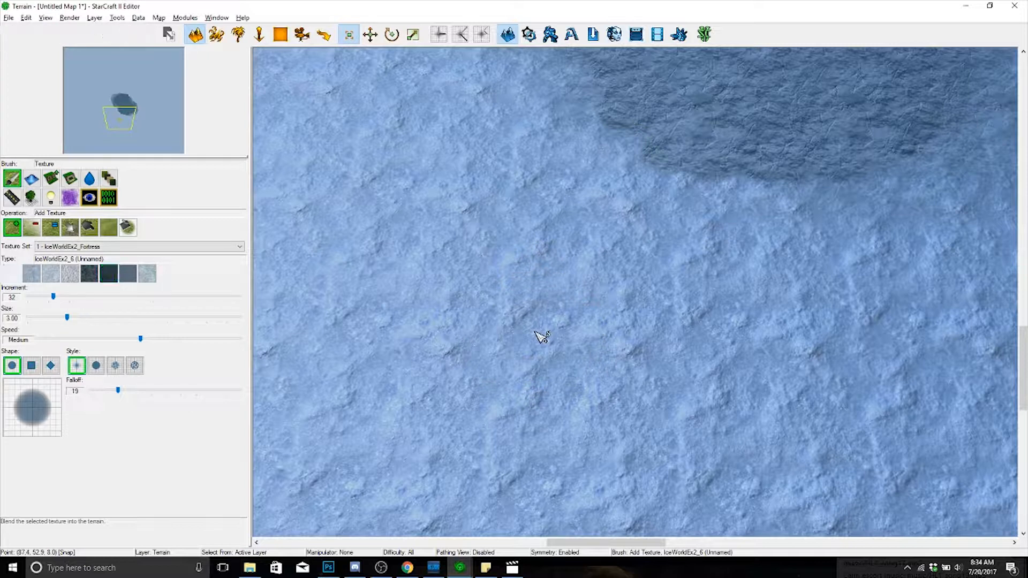
key(minus)
key(minus)
key(plus)
key(plus)
key(plus)
key(plus)
key(plus)
key(plus)
key(plus)
key(plus)
key(plus)
key(plus)
key(plus)
key(plus)
key(plus)
key(plus)
key(plus)
key(plus)
key(plus)
key(plus)
key(plus)
key(plus)
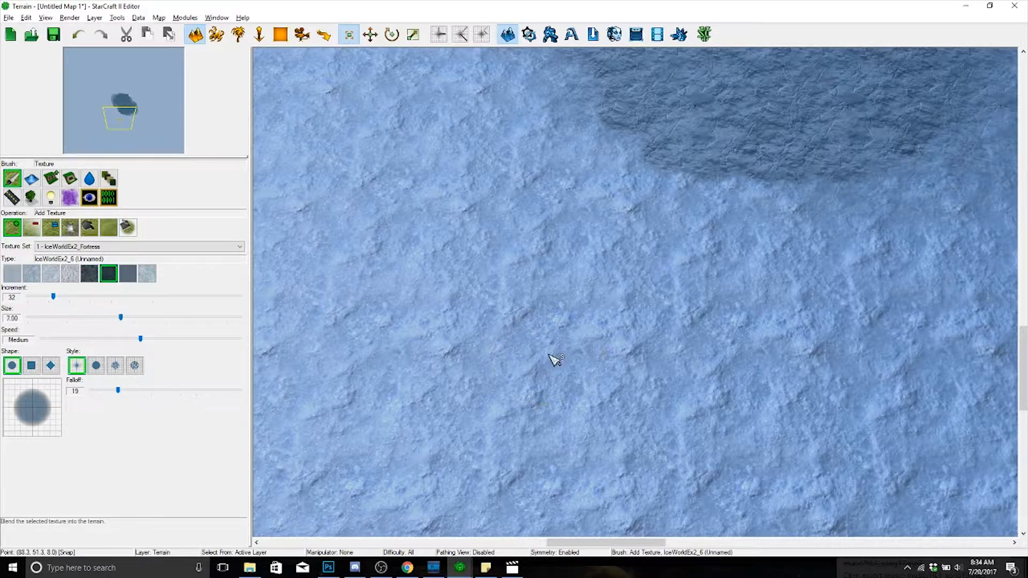
drag(562, 386, 541, 328)
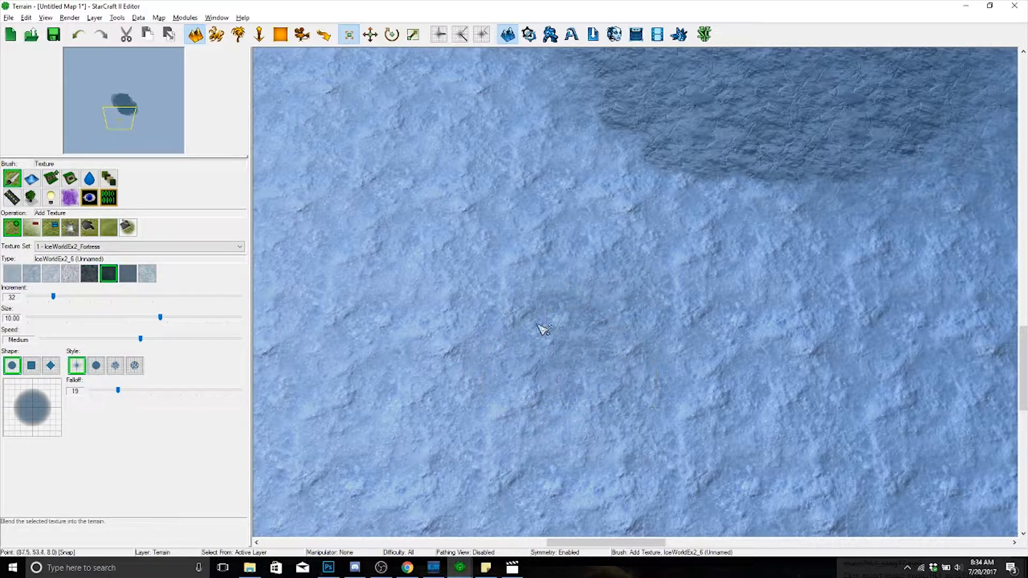
- Set the brush speed to Very Fast and paint two separate round spots south and southeast of the large dark area
drag(140, 340, 240, 339)
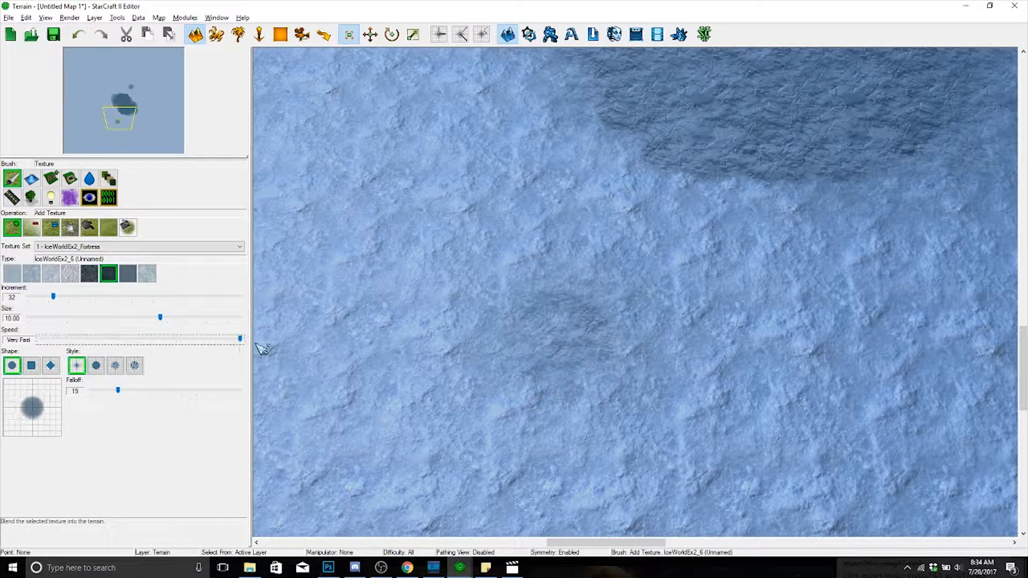
key(Right)
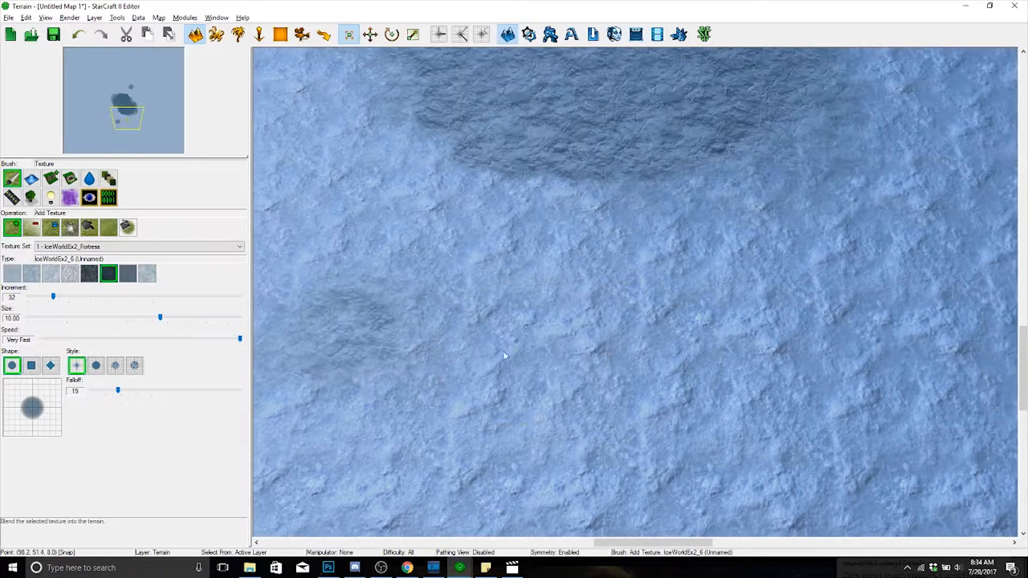
click(649, 329)
key(Right)
key(Up)
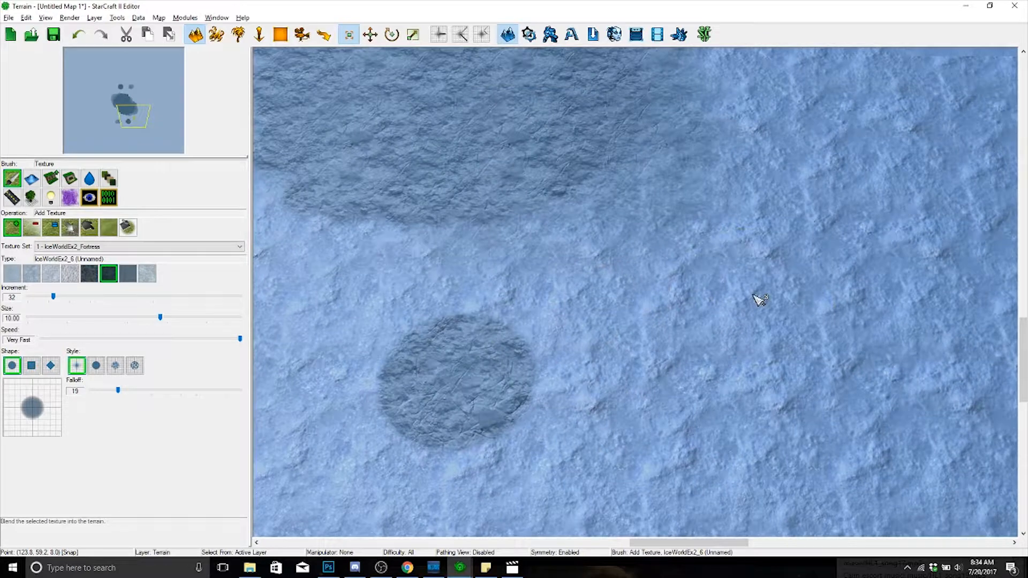
click(759, 300)
key(Right)
key(Down)
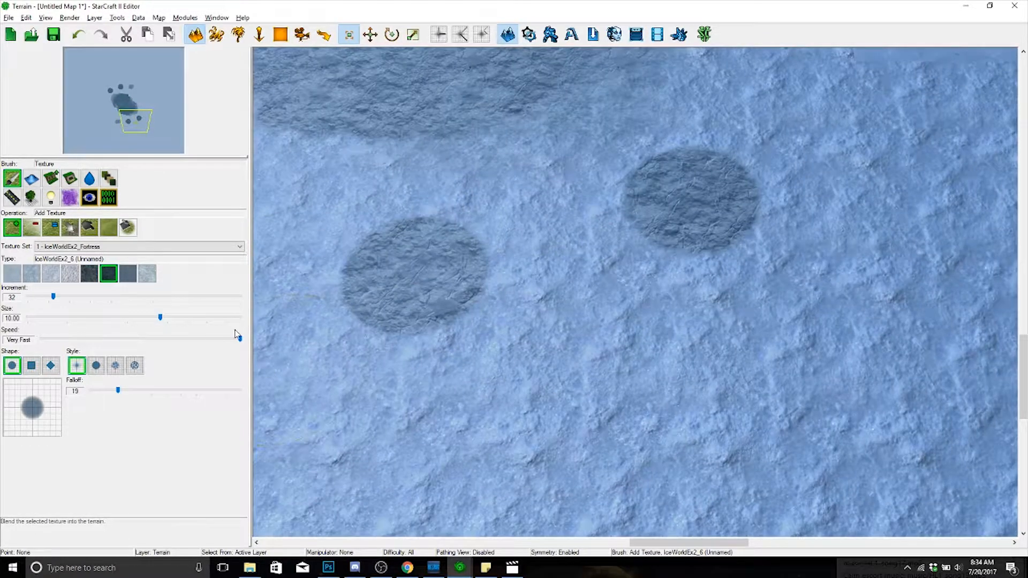
- Set the brush speed to Very Slow and paint a round spot just below and between the two dark circles
drag(239, 338, 41, 338)
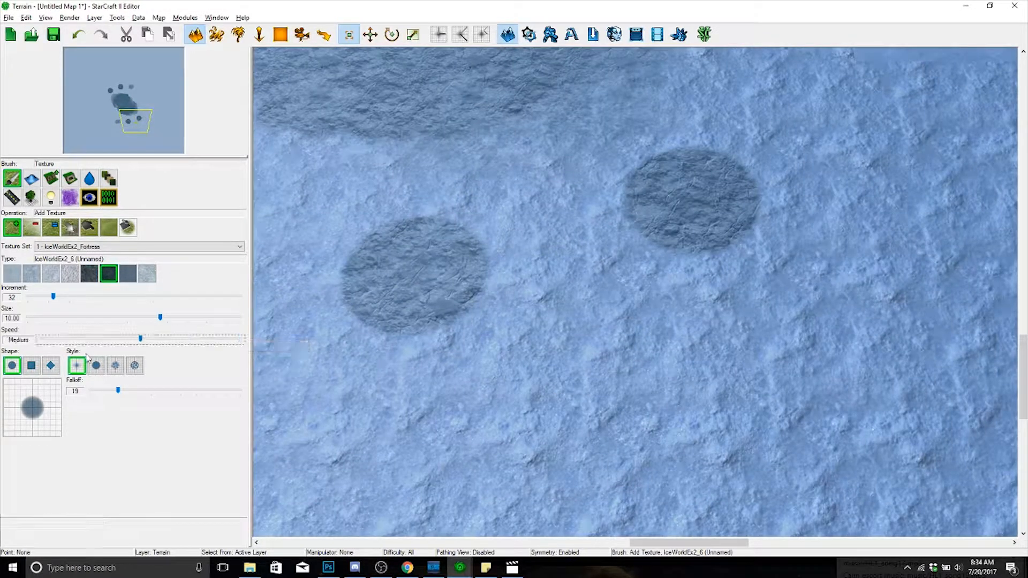
click(567, 346)
drag(566, 346, 566, 346)
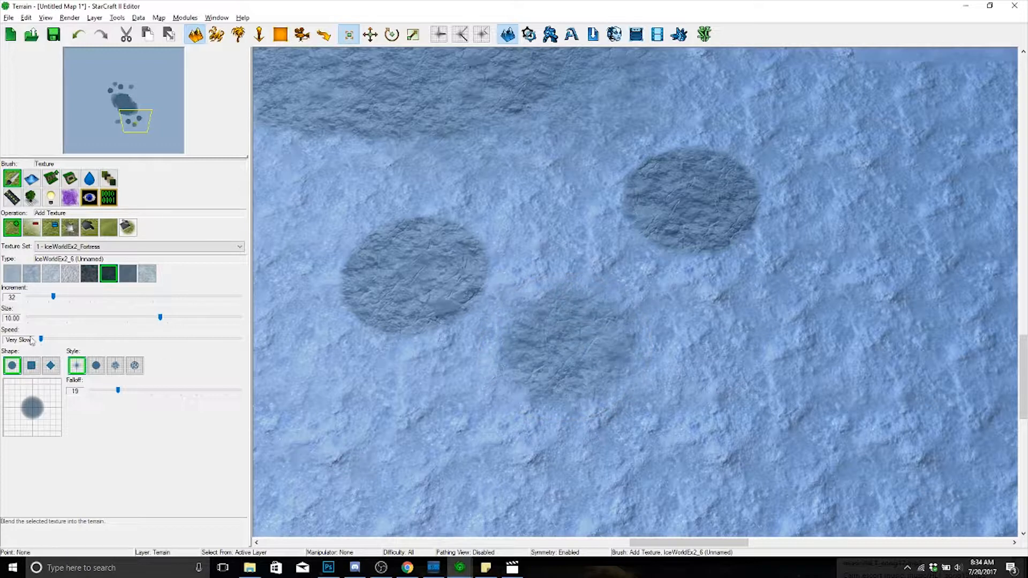
- Set the brush speed to Medium and its shape to square, and paint a patch southwest of the round spots
drag(41, 340, 122, 343)
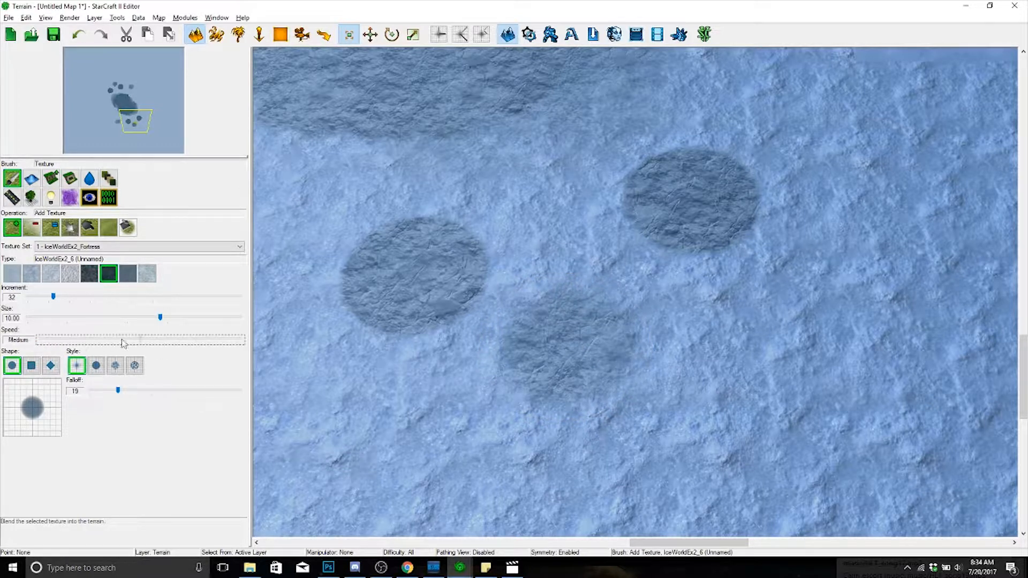
right_drag(316, 400, 539, 361)
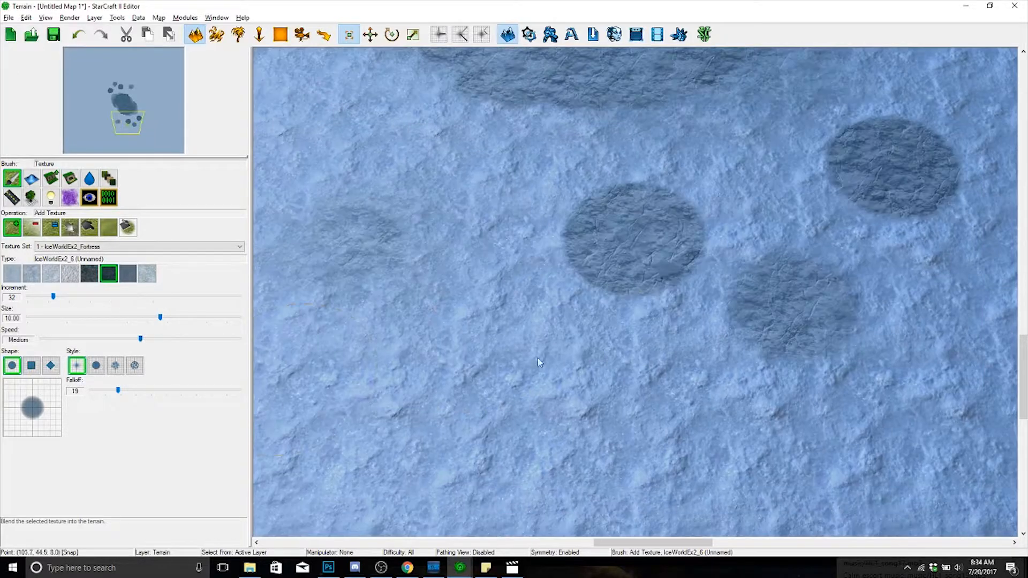
click(33, 369)
drag(457, 415, 443, 420)
right_drag(462, 402, 493, 283)
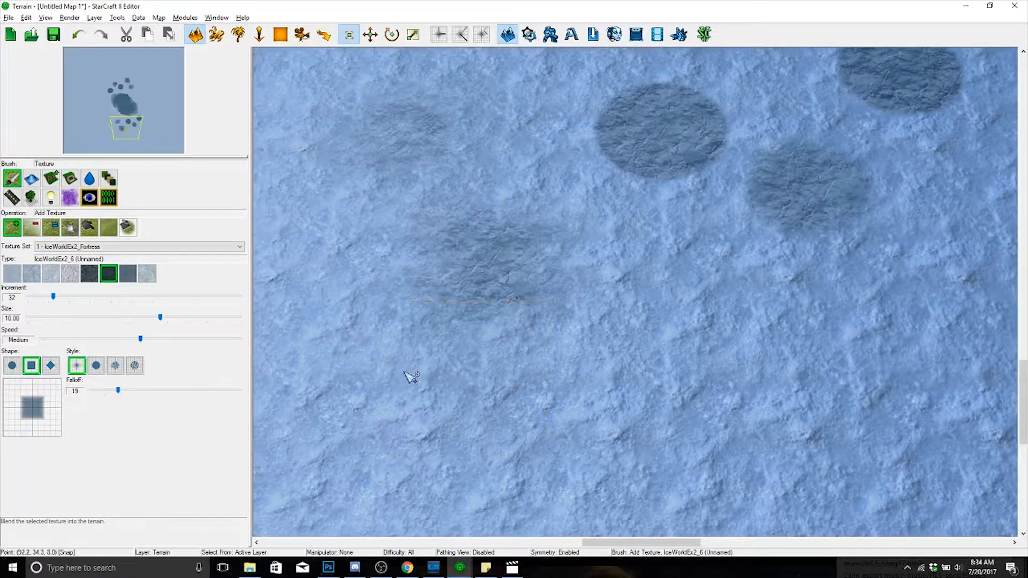
- Paint three square dark patches in a row south of the round spots, each with a different brush style, finishing with the solid one
click(135, 365)
drag(658, 377, 675, 410)
click(115, 365)
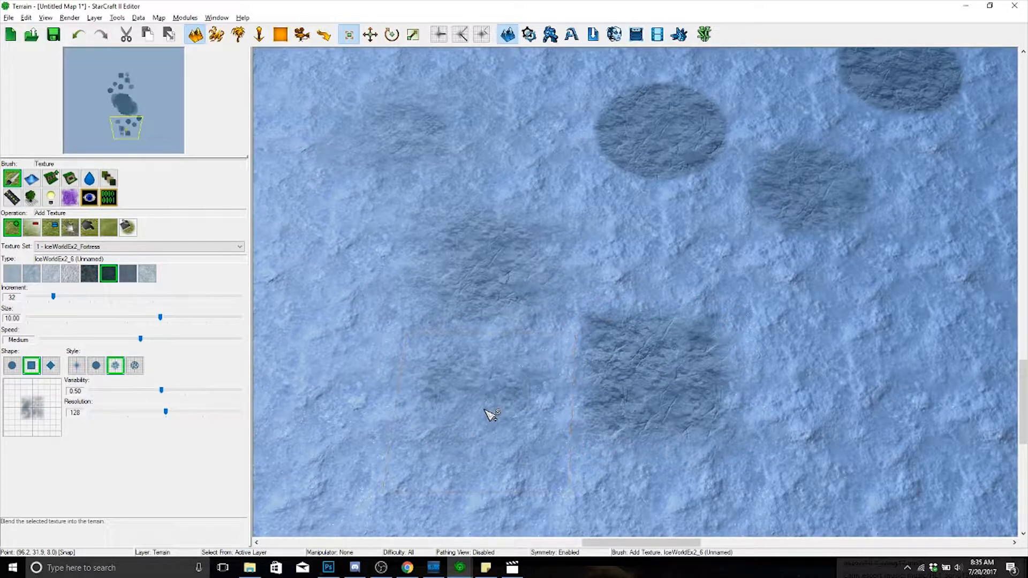
drag(491, 415, 500, 415)
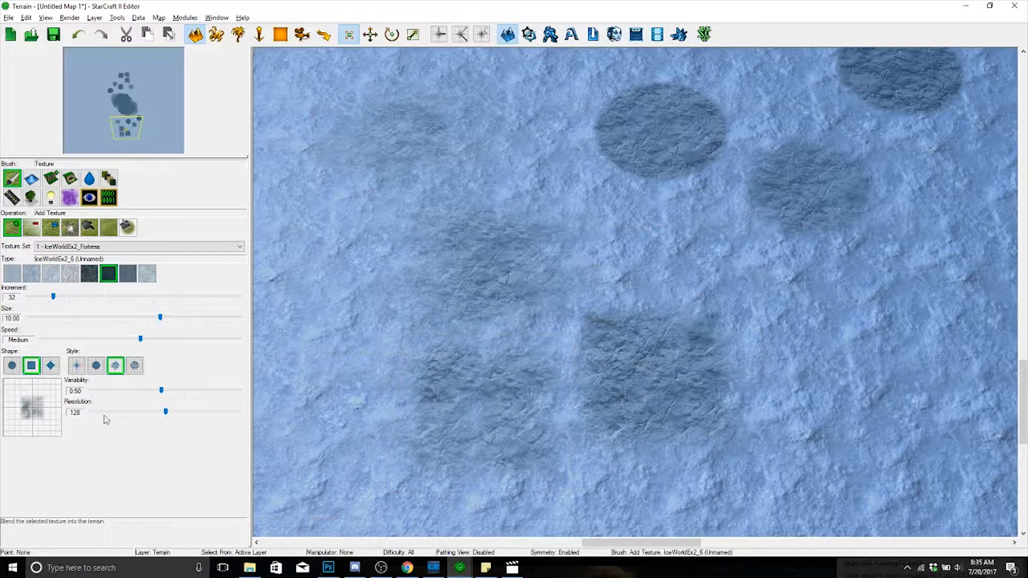
click(96, 366)
mouse_move(771, 407)
mouse_down()
mouse_move(858, 405)
mouse_move(811, 434)
mouse_up()
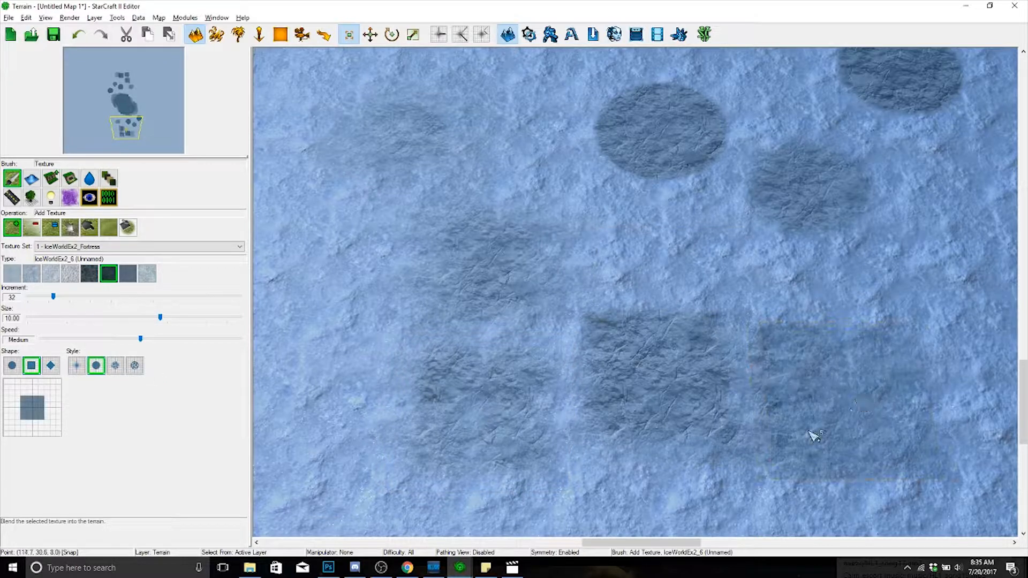
- Undo all the dark test strokes on the map, including the square patches, the round spots and the large dark area
scroll(670, 254, down, 5)
right_drag(669, 230, 677, 262)
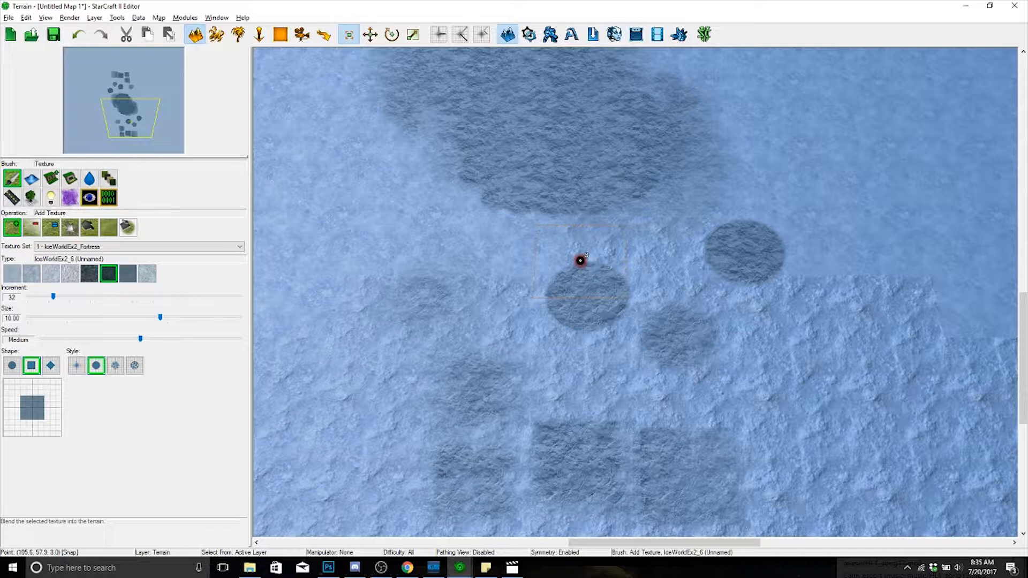
key(ctrl+z)
key(ctrl+z)
key(ctrl+z)
key(ctrl+z)
key(ctrl+z)
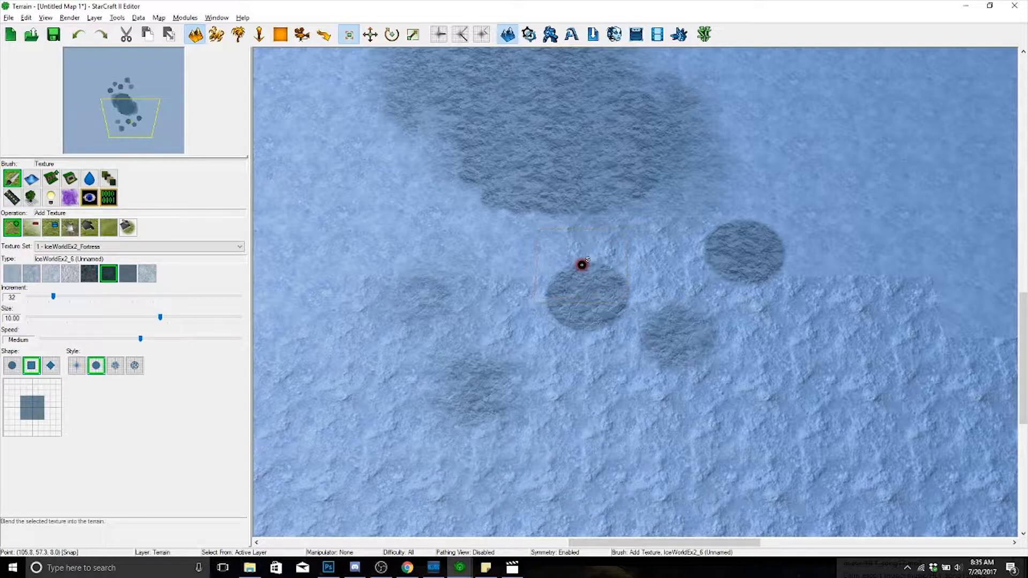
key(ctrl+z)
key(ctrl+z)
key(ctrl+z)
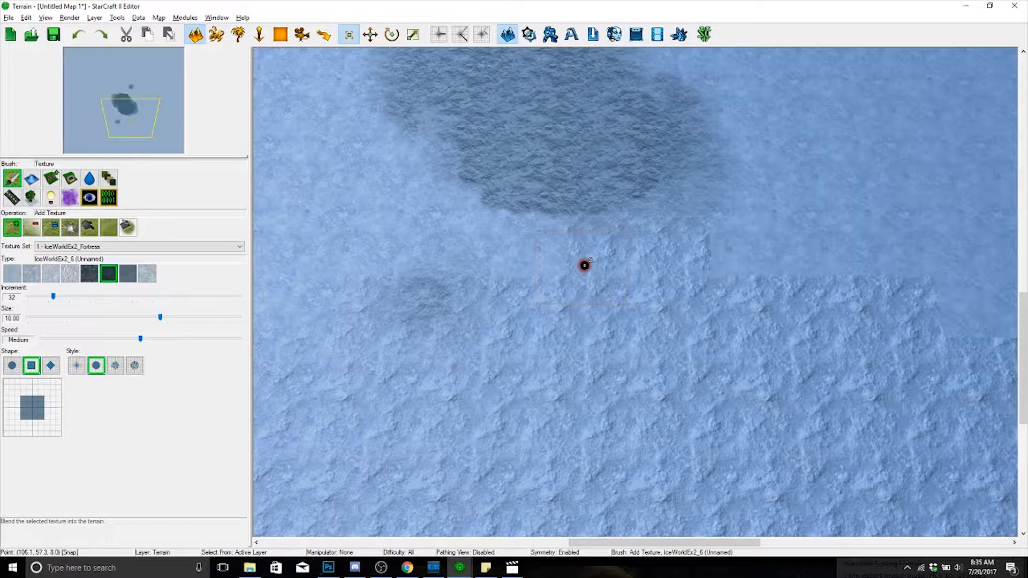
key(ctrl+z)
key(ctrl+z)
key(ctrl+z)
key(ctrl+z)
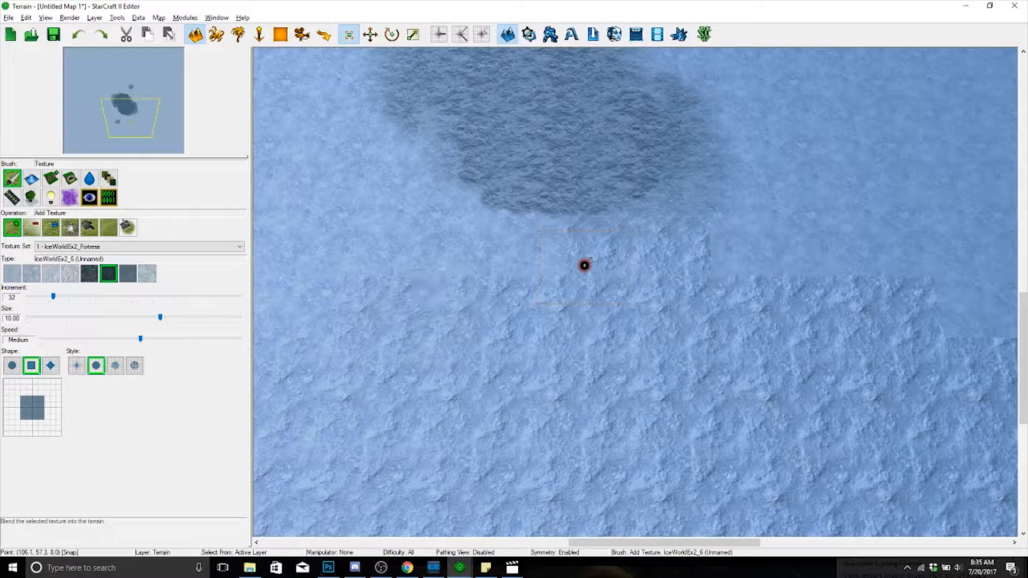
key(ctrl+z)
key(ctrl+z)
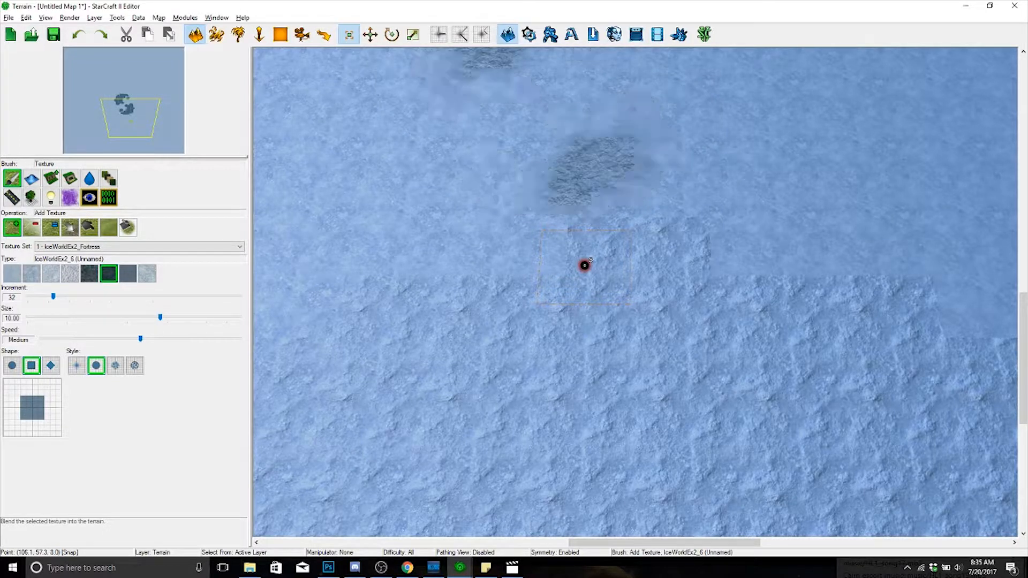
key(ctrl+z)
- Paint one solid square patch of the dark texture on the rough snow, and undo it
scroll(631, 299, up, 3)
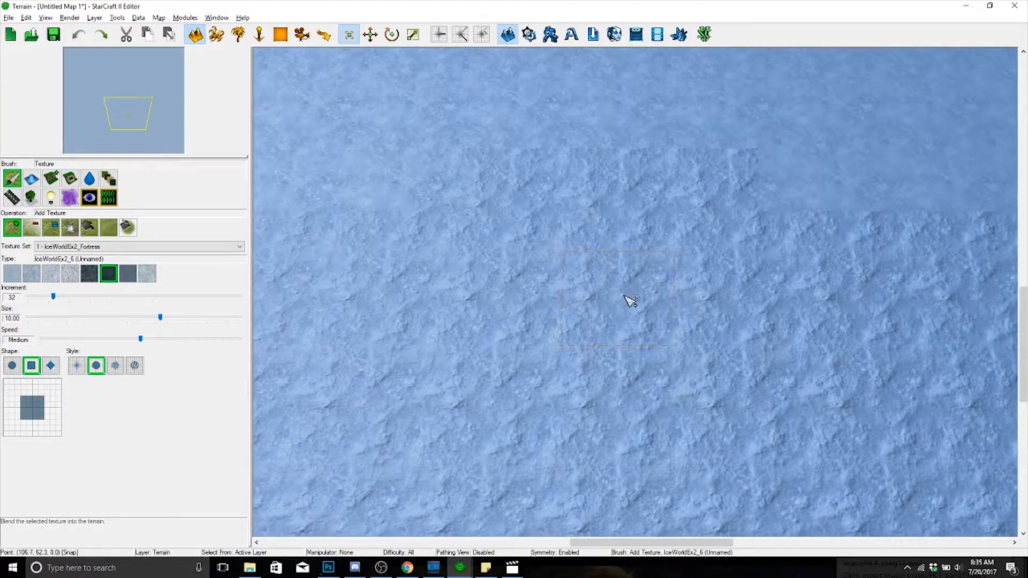
right_drag(625, 296, 614, 344)
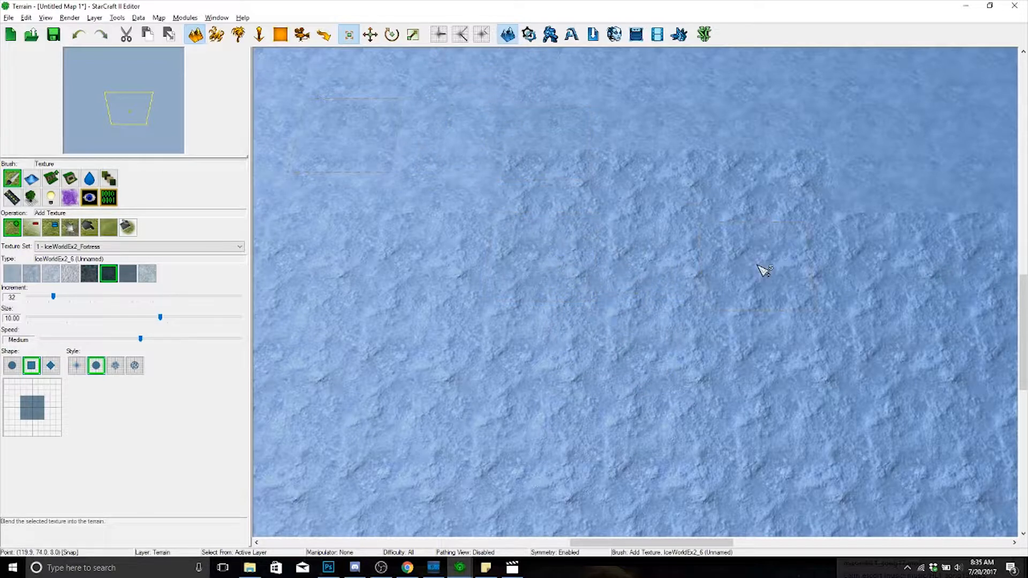
click(604, 405)
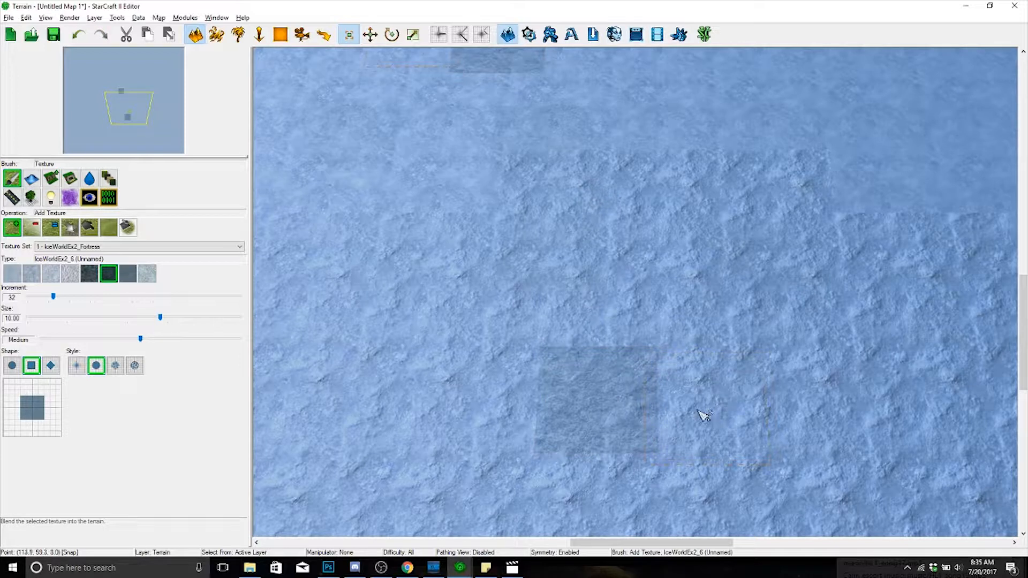
key(ctrl+z)
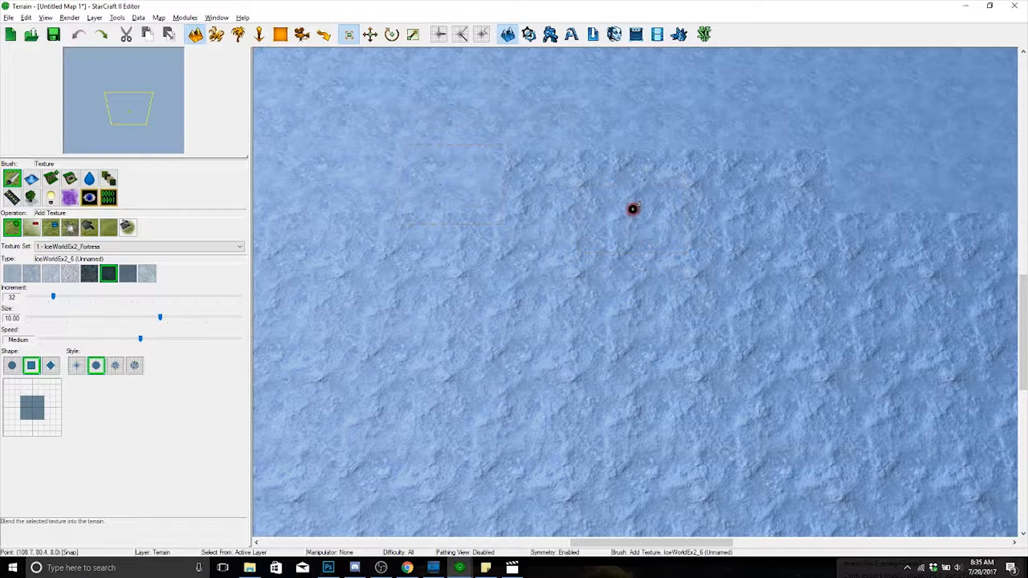
- Try covering the thin dark line on the snow with the IceWorldEx2_6 texture, and undo it
mouse_move(633, 208)
mouse_down()
mouse_move(629, 323)
mouse_move(567, 356)
mouse_move(482, 377)
mouse_move(487, 423)
mouse_move(574, 466)
mouse_move(785, 480)
mouse_move(847, 344)
mouse_move(700, 282)
mouse_move(787, 179)
mouse_move(843, 348)
mouse_move(576, 439)
mouse_move(613, 243)
mouse_move(541, 91)
mouse_move(353, 387)
mouse_move(673, 316)
mouse_move(675, 461)
mouse_move(881, 348)
mouse_move(809, 184)
mouse_move(888, 299)
mouse_move(696, 145)
mouse_move(645, 191)
mouse_move(522, 253)
mouse_up()
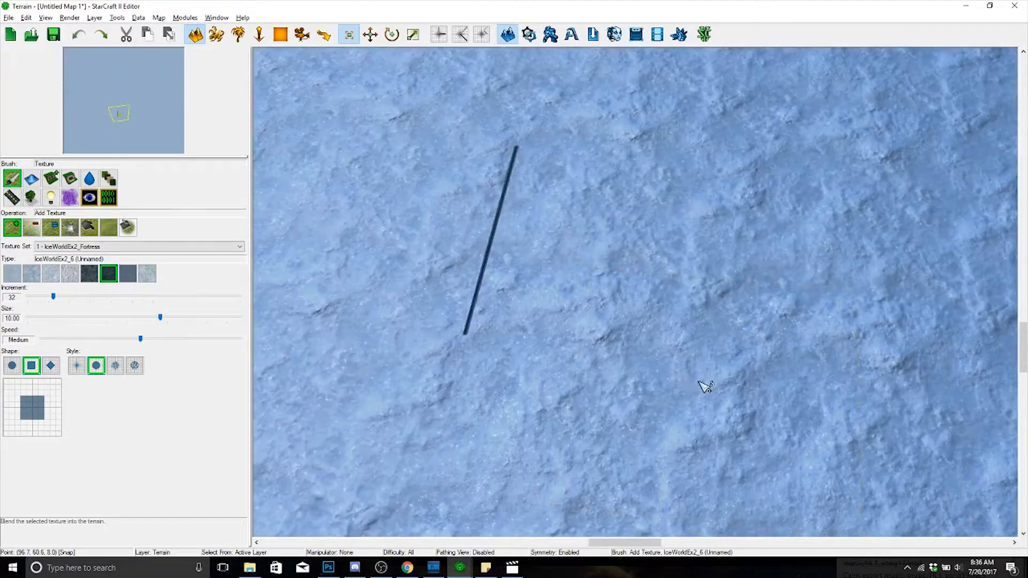
mouse_move(699, 382)
right_down()
mouse_move(736, 372)
mouse_move(689, 395)
right_up()
key(ctrl+shift+c)
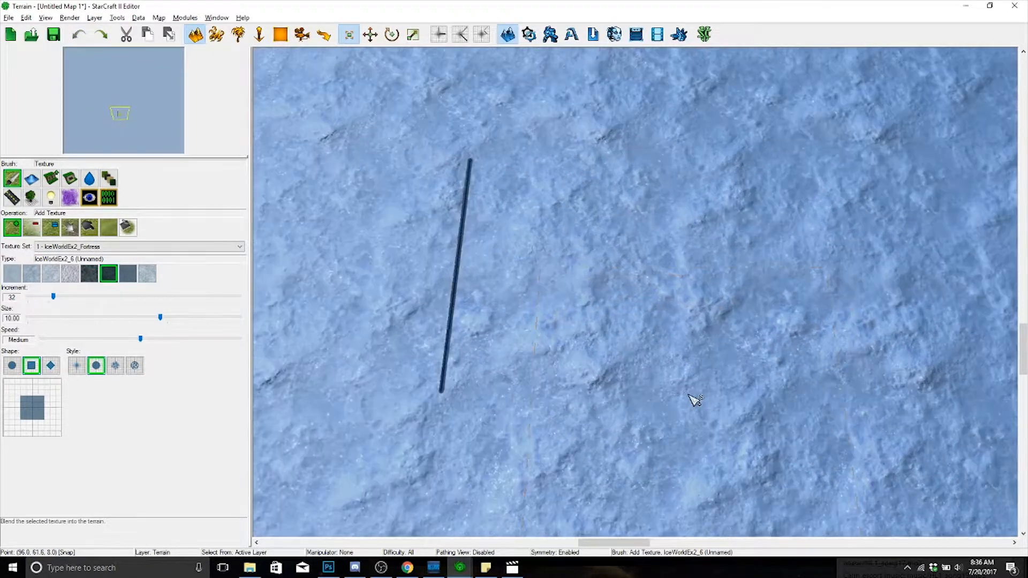
right_drag(631, 377, 703, 350)
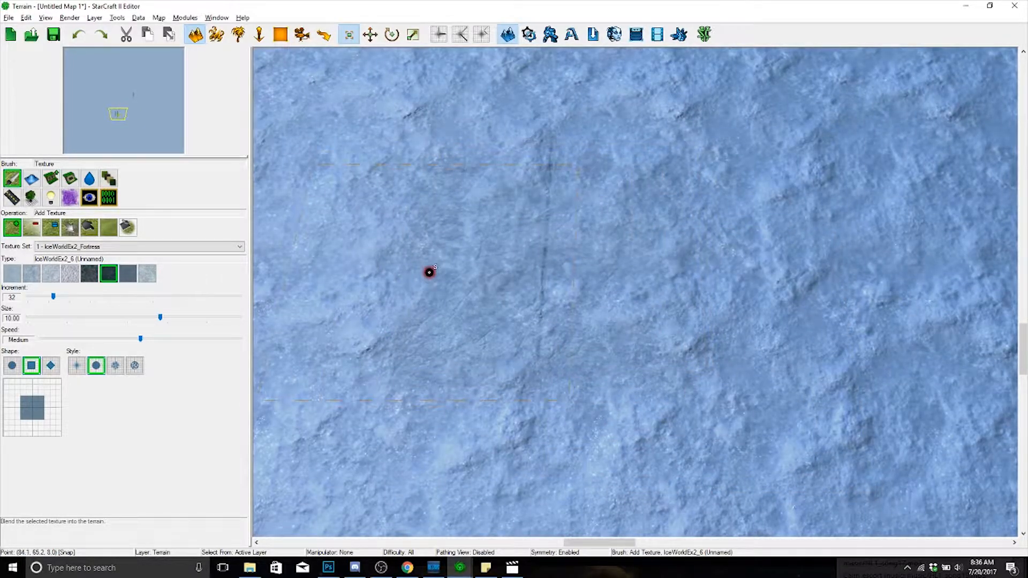
key(ctrl+z)
key(ctrl+z)
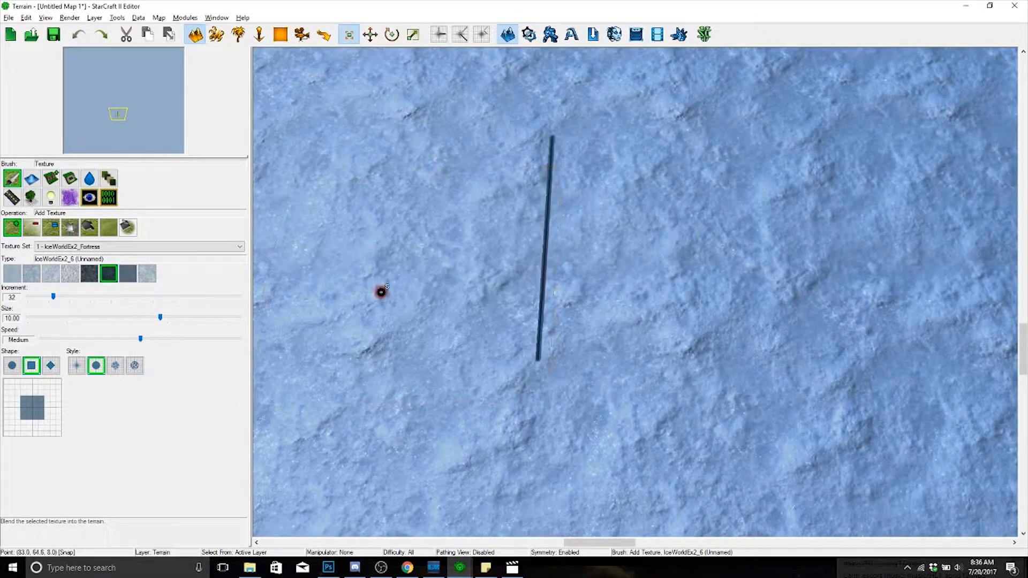
- Paint over the thin dark line with the IceWorldEx2_1 texture
click(12, 273)
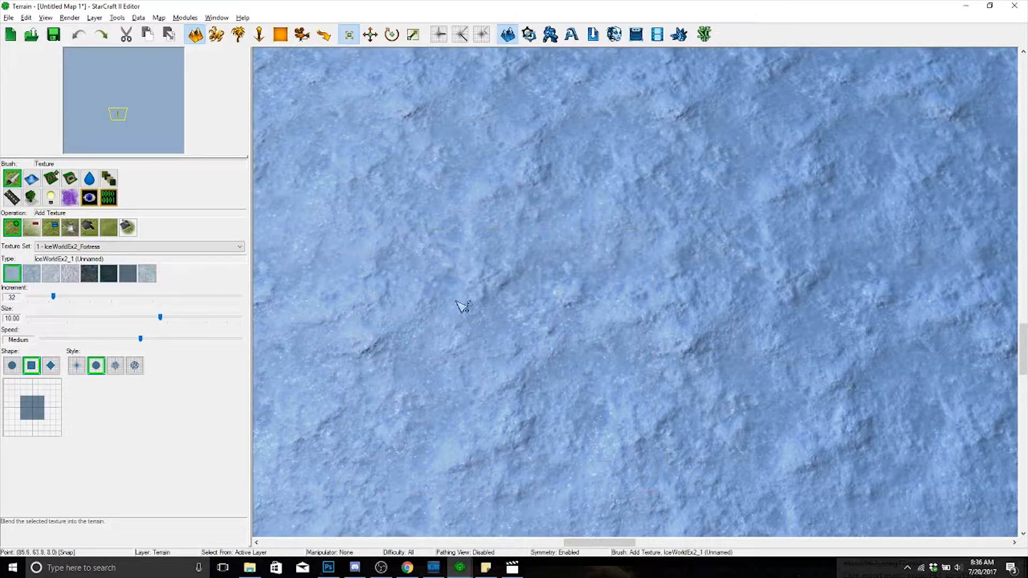
scroll(464, 307, down, 6)
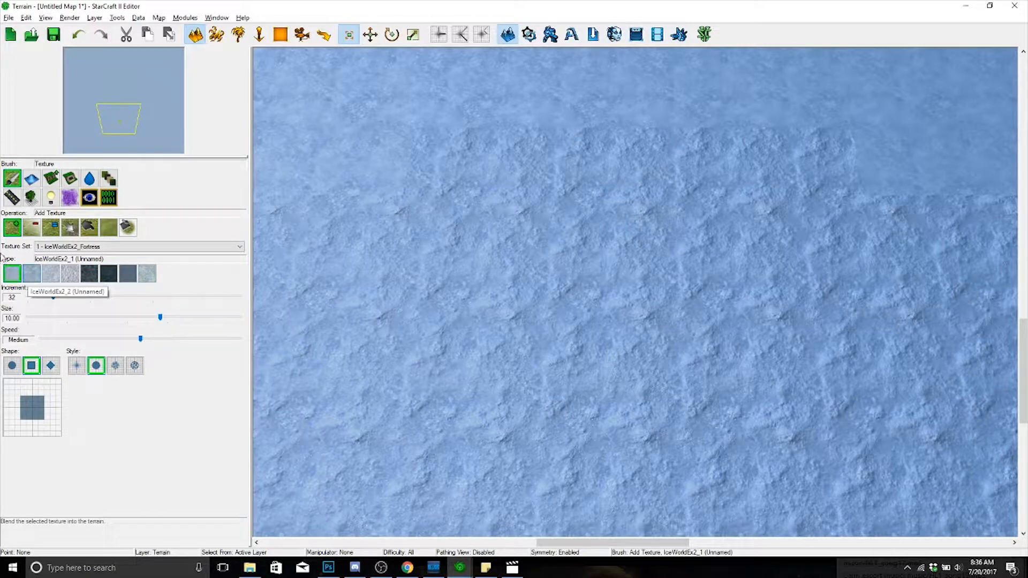
- Set the brush shape to circle and add a large rounded area of the IceWorldEx2_6 texture on the rough snow
right_drag(698, 323, 501, 316)
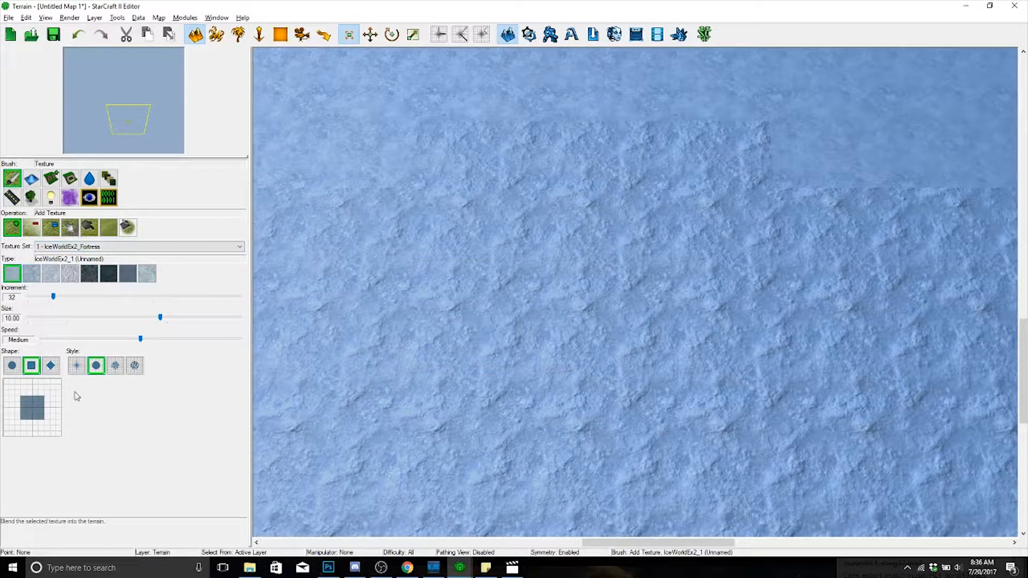
click(12, 367)
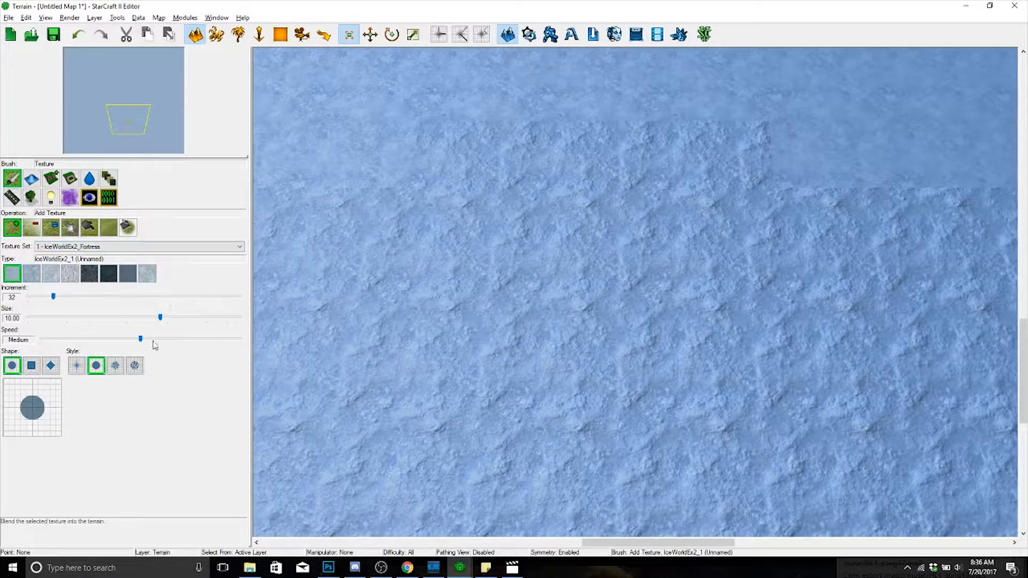
right_drag(695, 386, 359, 347)
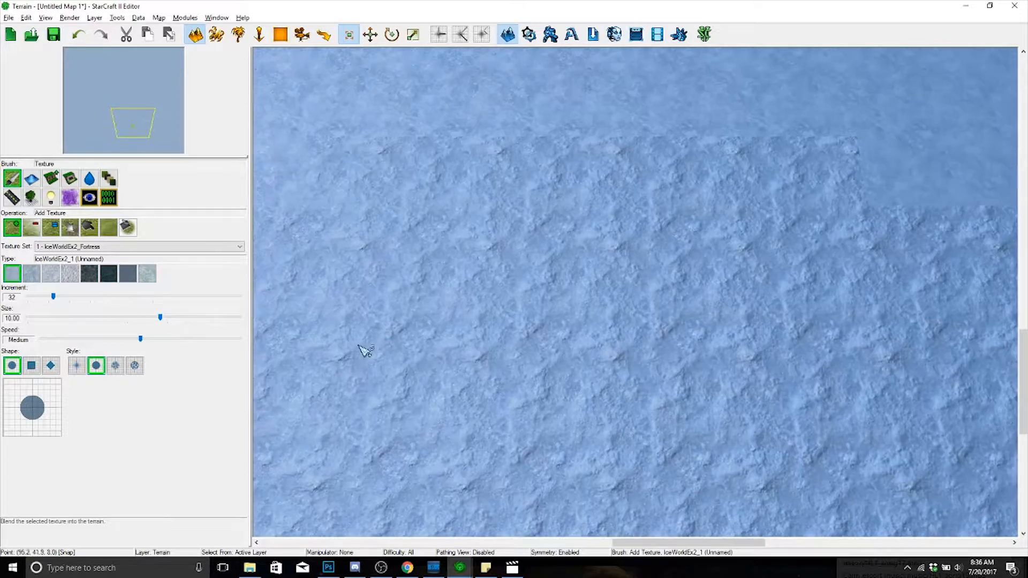
click(109, 275)
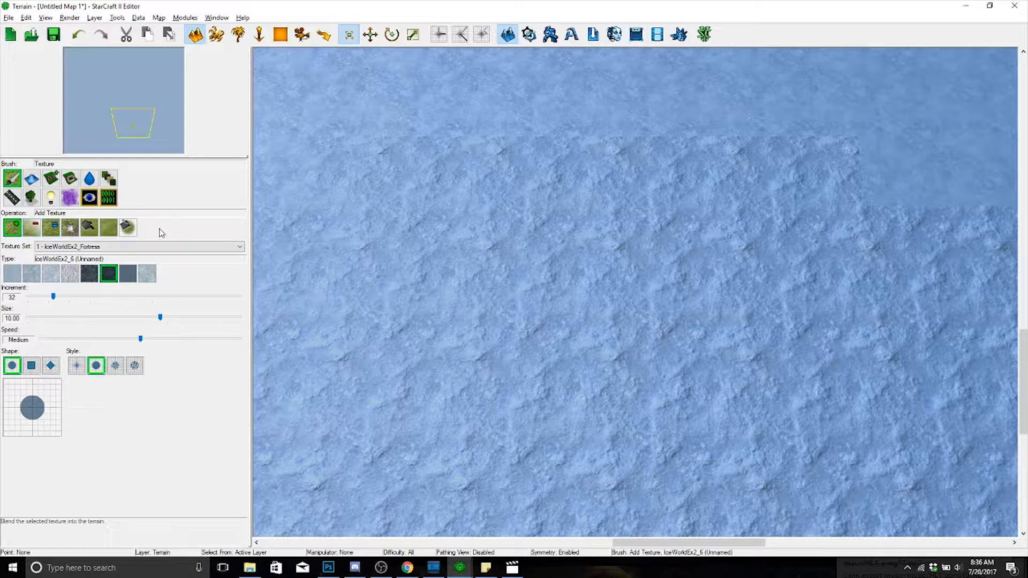
click(32, 227)
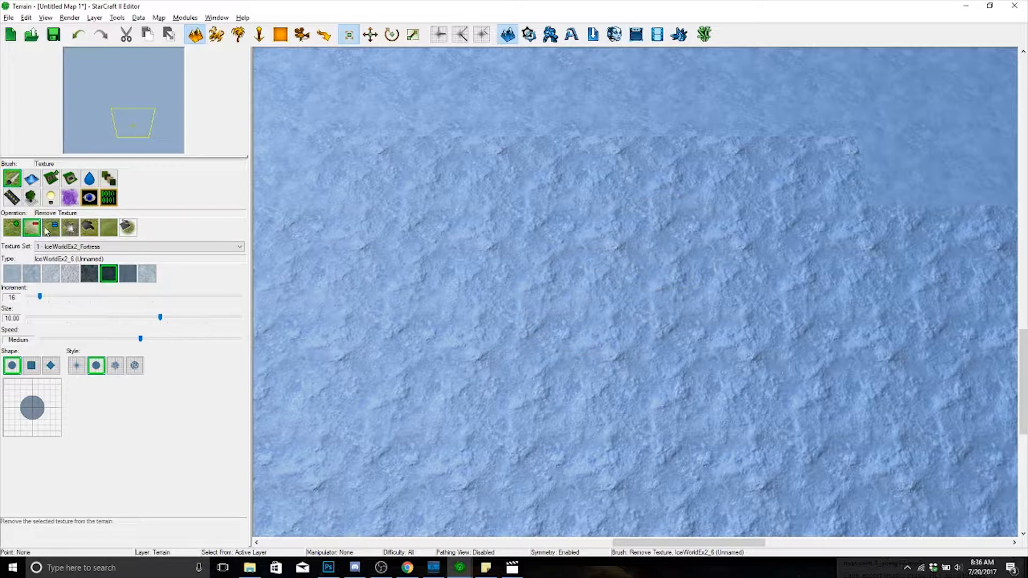
click(21, 229)
mouse_move(589, 332)
mouse_down()
mouse_move(541, 363)
mouse_move(578, 391)
mouse_move(602, 392)
mouse_move(557, 360)
mouse_move(601, 391)
mouse_move(686, 275)
mouse_move(555, 274)
mouse_move(560, 285)
mouse_up()
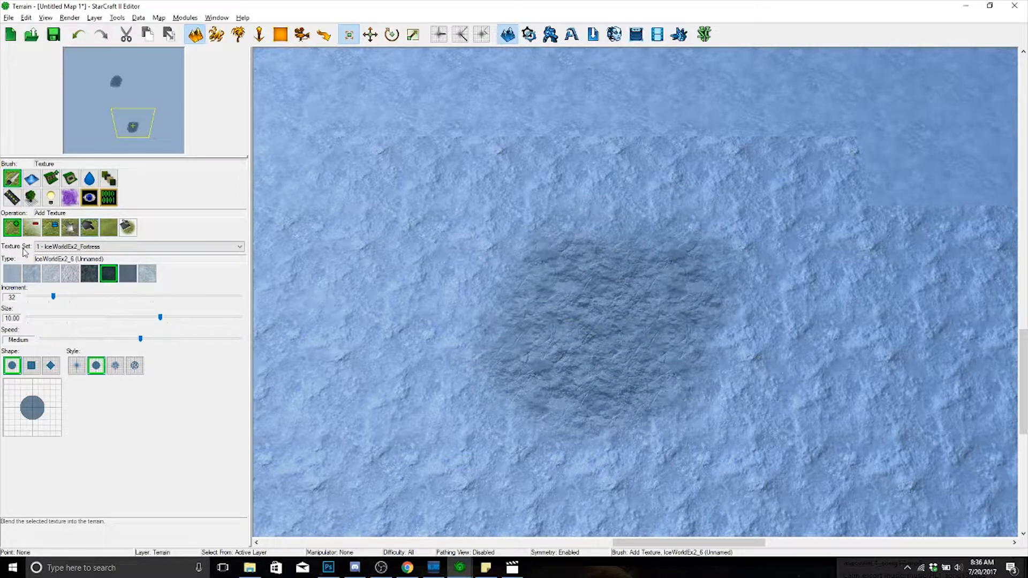
- Switch to the Remove Texture operation and back to Add Texture, and clear the dark area from the snow
click(36, 232)
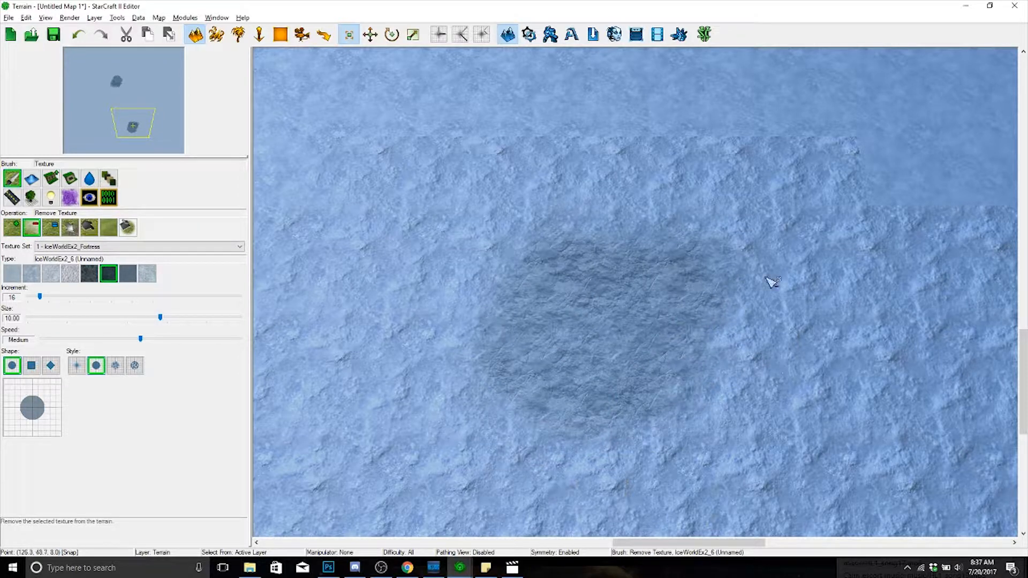
click(13, 230)
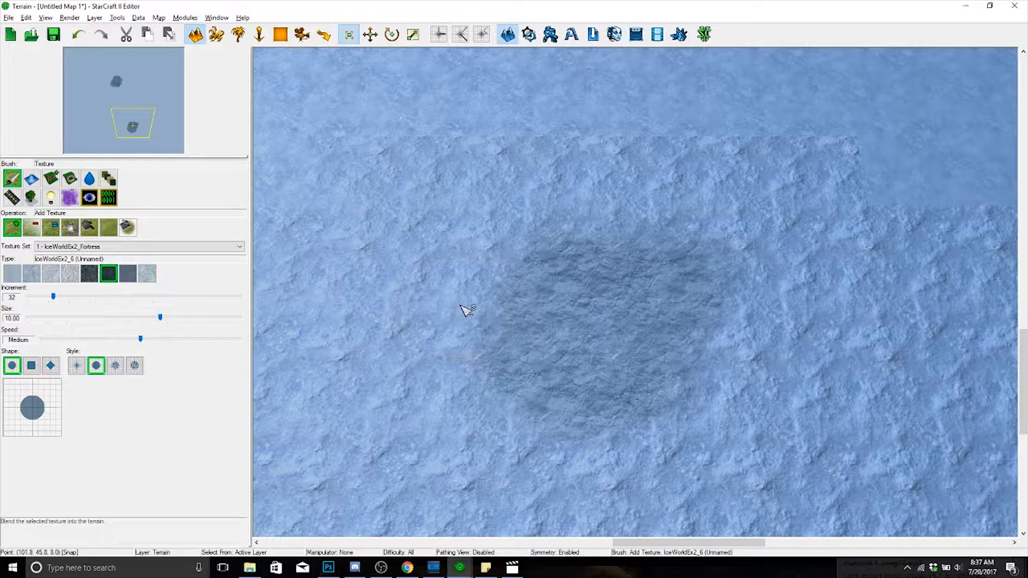
mouse_move(462, 307)
mouse_down()
mouse_move(616, 322)
mouse_move(576, 278)
mouse_move(535, 387)
mouse_move(590, 398)
mouse_move(624, 384)
mouse_move(606, 425)
mouse_move(577, 338)
mouse_move(641, 264)
mouse_move(691, 273)
mouse_move(521, 349)
mouse_move(730, 282)
mouse_move(577, 364)
mouse_up()
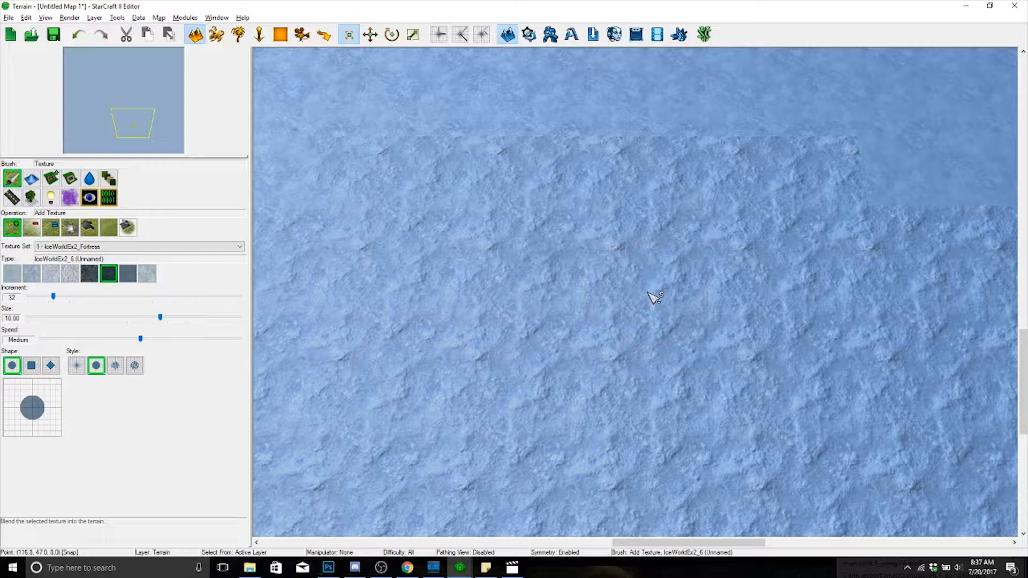
- Add an elongated area of the IceWorldEx2_6 texture on the rough snow, raising the brush increment to 72 partway
click(49, 229)
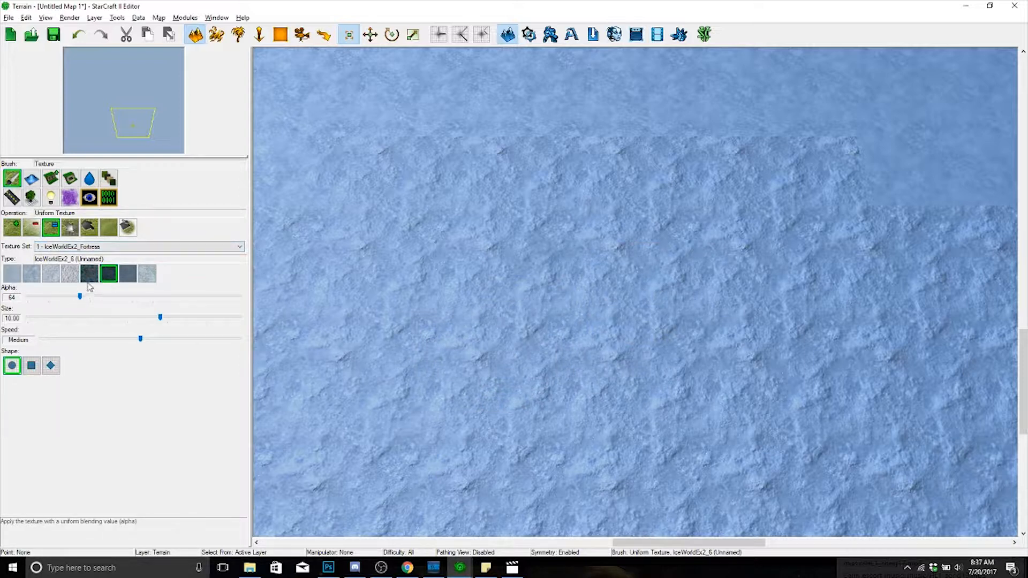
click(12, 228)
mouse_move(517, 375)
mouse_down()
mouse_move(524, 397)
mouse_move(565, 377)
mouse_move(514, 321)
mouse_move(523, 418)
mouse_up()
drag(56, 298, 87, 297)
mouse_move(456, 348)
mouse_down()
mouse_move(500, 363)
mouse_move(528, 298)
mouse_move(555, 287)
mouse_move(616, 393)
mouse_move(545, 465)
mouse_move(494, 362)
mouse_up()
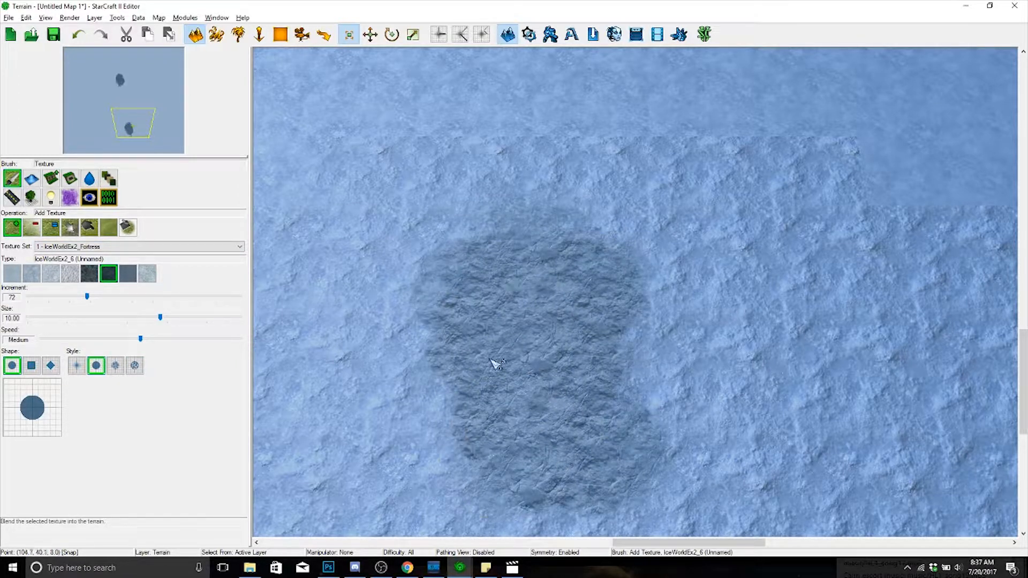
- Apply the Uniform Texture operation at alpha 64 over the dark area and the snow around it
click(51, 227)
mouse_move(624, 394)
mouse_down()
mouse_move(631, 349)
mouse_move(592, 294)
mouse_move(560, 360)
mouse_up()
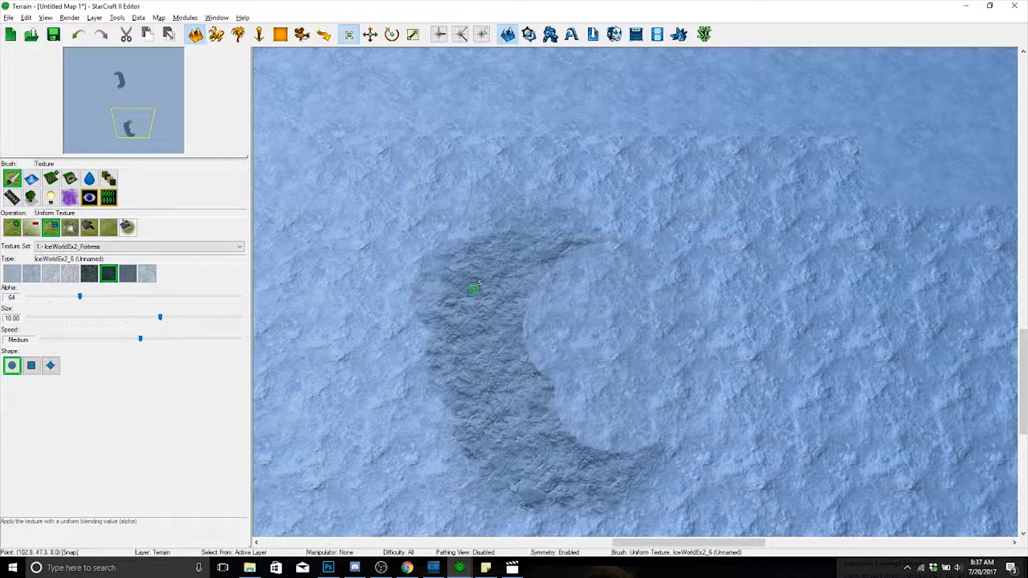
mouse_move(475, 288)
mouse_down()
mouse_move(530, 306)
mouse_move(418, 401)
mouse_move(562, 460)
mouse_move(485, 383)
mouse_move(482, 223)
mouse_move(429, 319)
mouse_move(533, 316)
mouse_up()
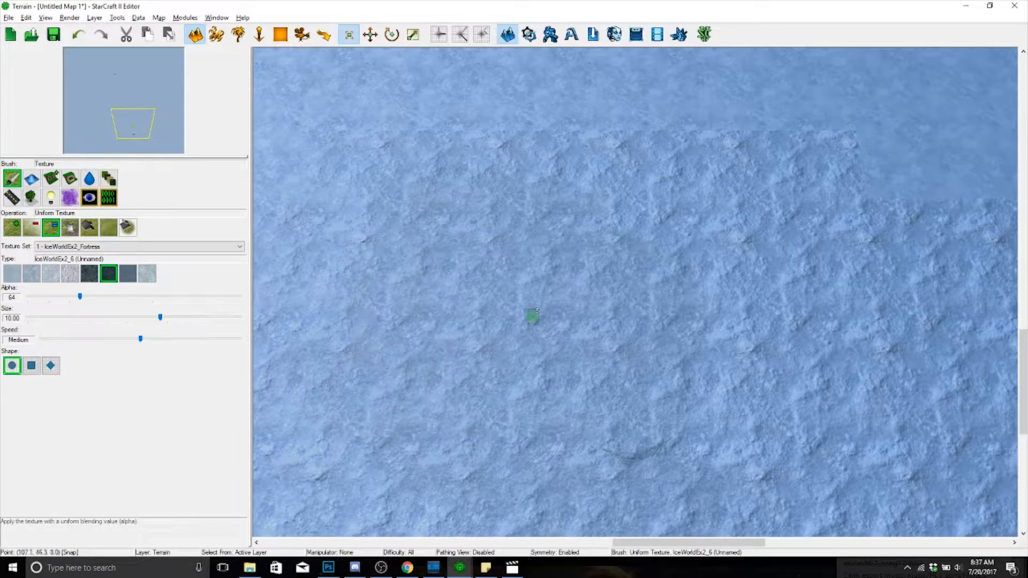
right_drag(750, 465, 739, 397)
drag(757, 334, 668, 321)
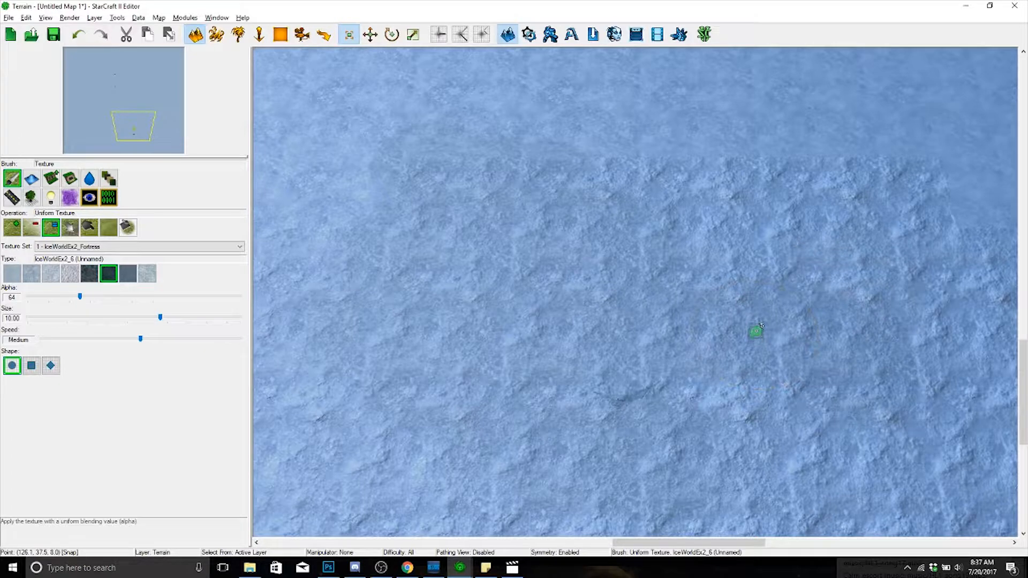
- Undo the uniform texture strokes and the dark area beneath them
key(ctrl+z)
key(ctrl+z)
key(ctrl+z)
key(ctrl+z)
key(ctrl+z)
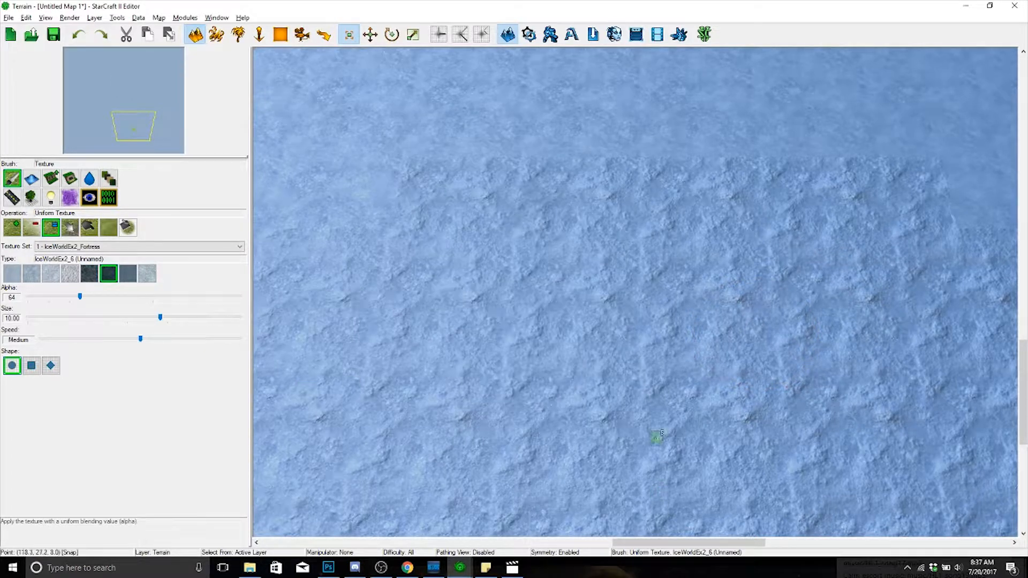
- Look through the Replace Texture, Smudge Textures and Blur Textures operations and their brush settings
right_drag(679, 350, 649, 427)
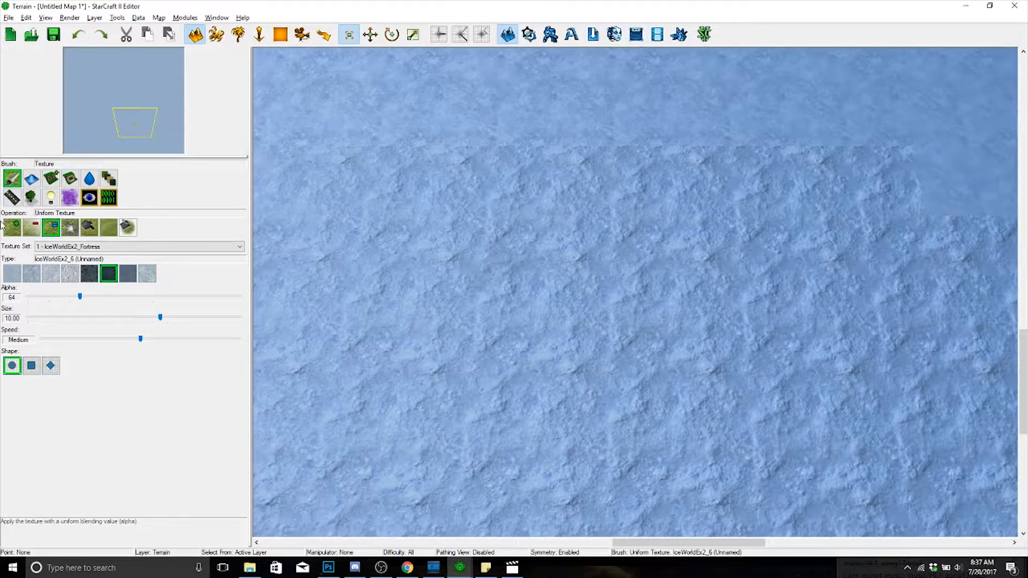
click(70, 228)
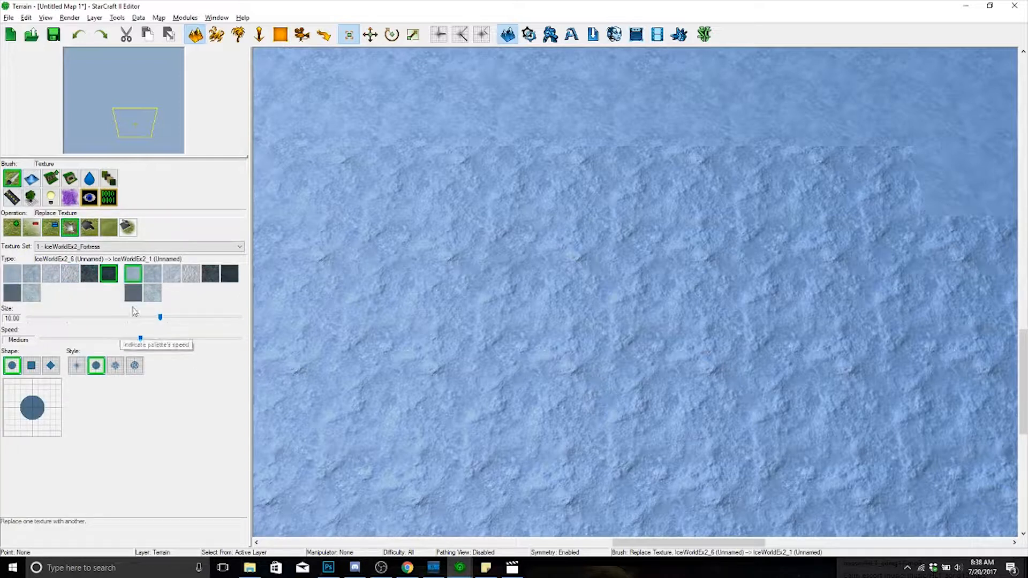
click(89, 227)
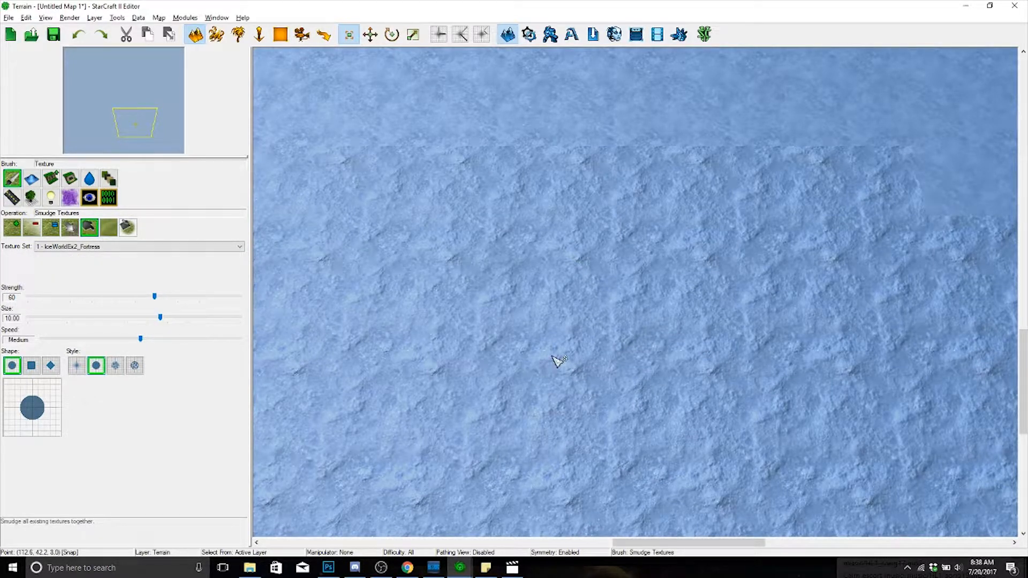
scroll(556, 377, up, 3)
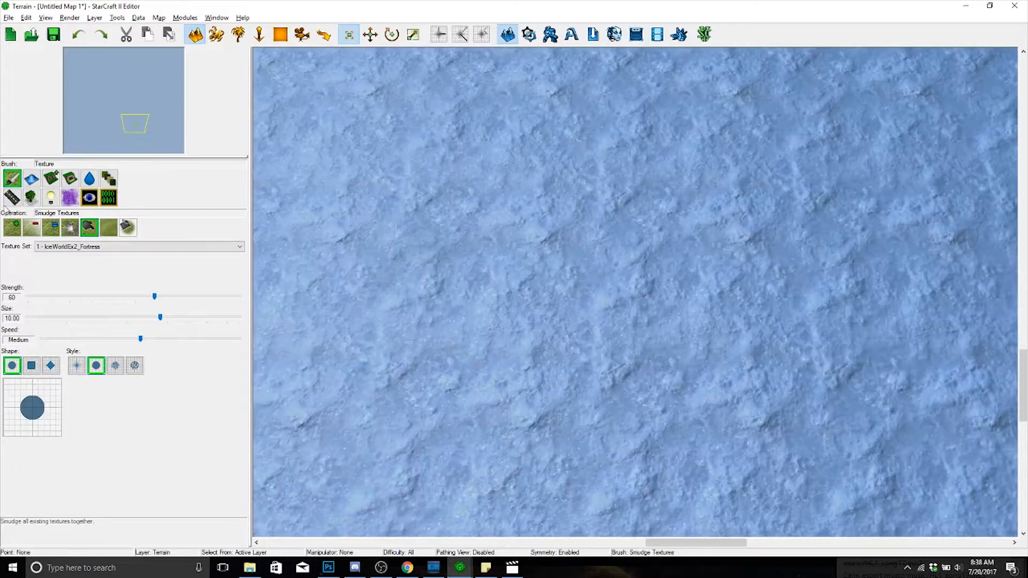
click(108, 228)
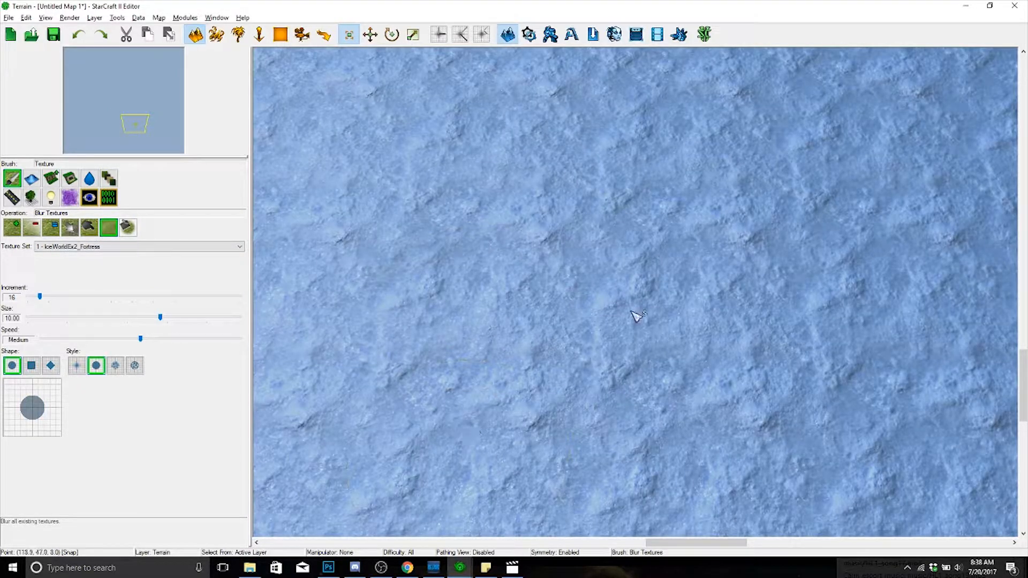
scroll(638, 317, down, 2)
scroll(633, 315, down, 3)
scroll(592, 374, up, 3)
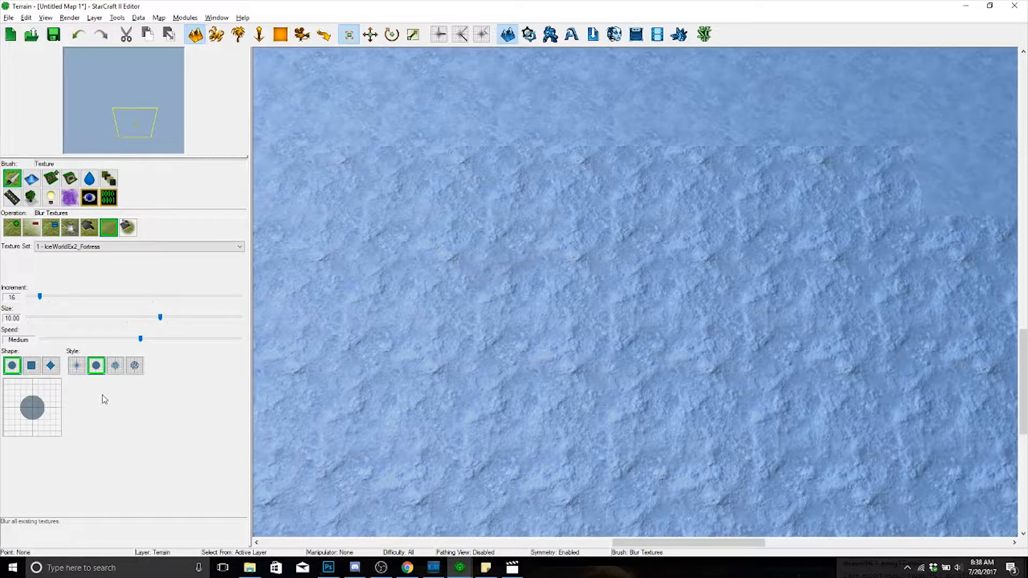
- Fill the entire cliff level with the IceWorldEx2_6 texture, keeping Fill Within at Cliff Level, and undo the fill
click(126, 227)
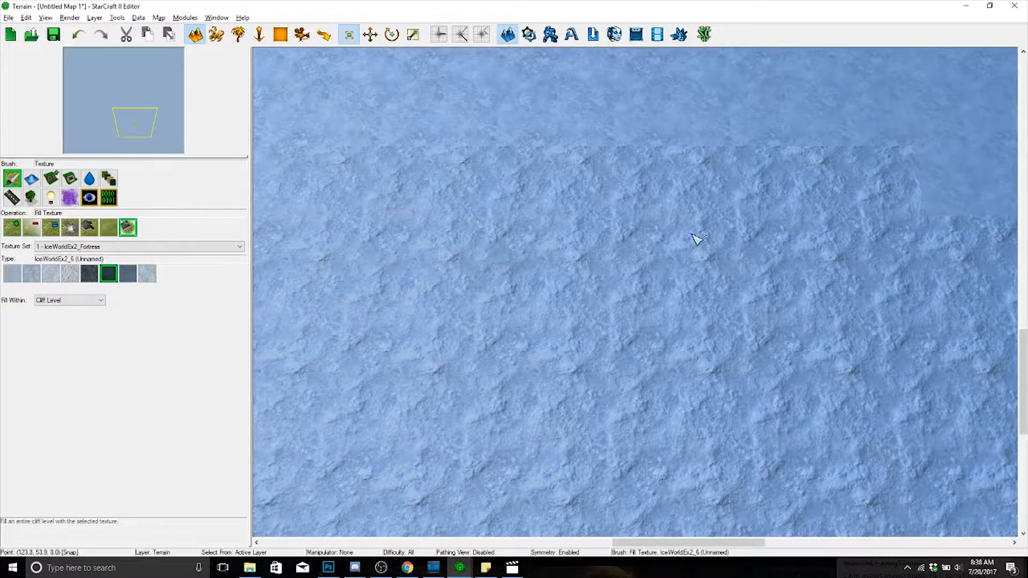
click(520, 310)
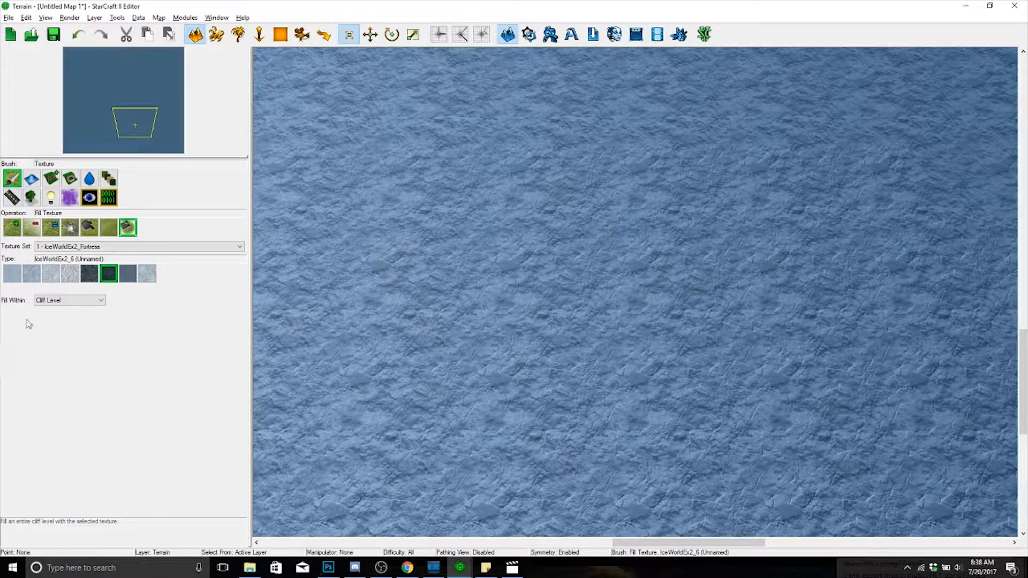
click(94, 301)
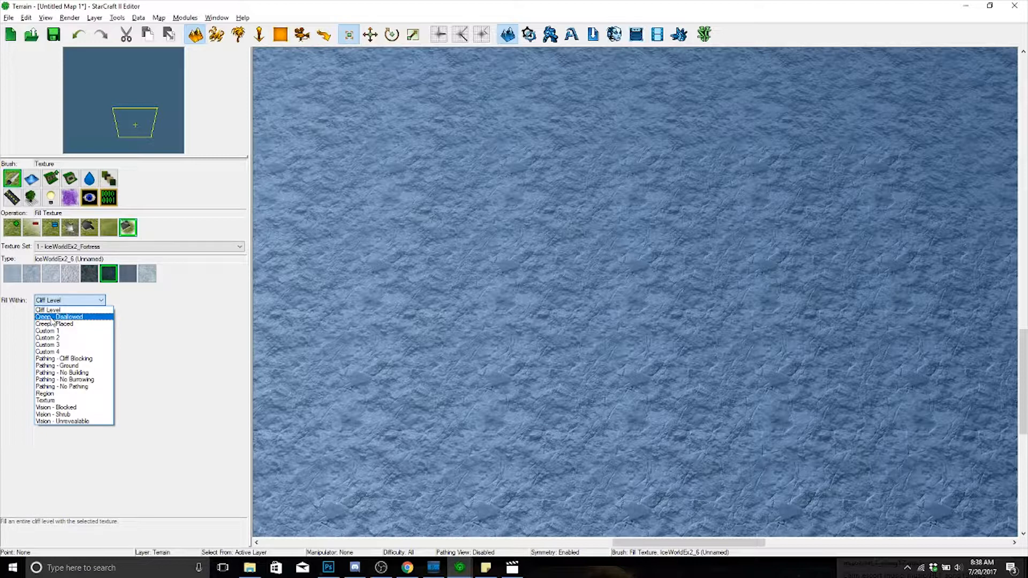
click(49, 310)
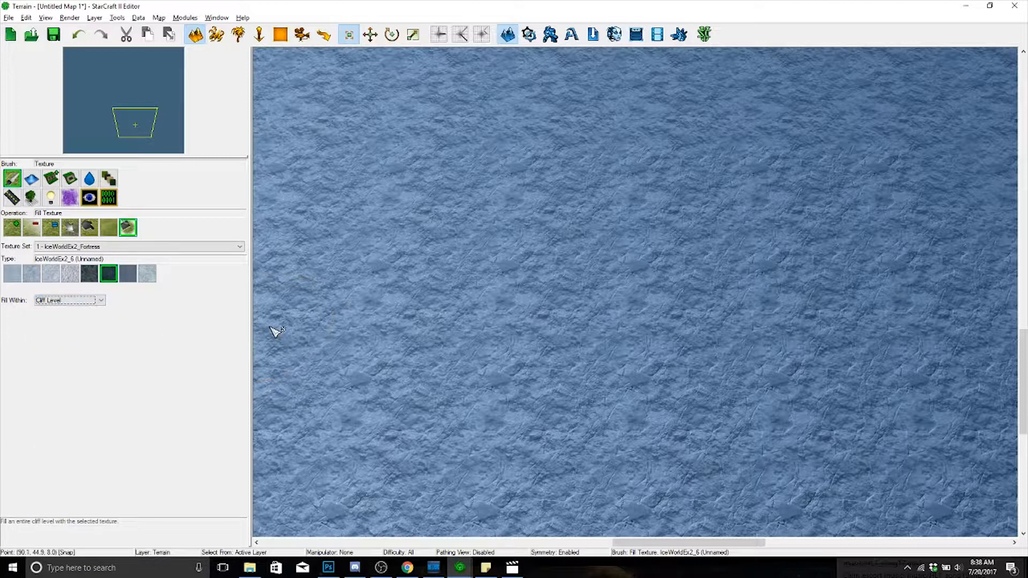
scroll(699, 209, down, 4)
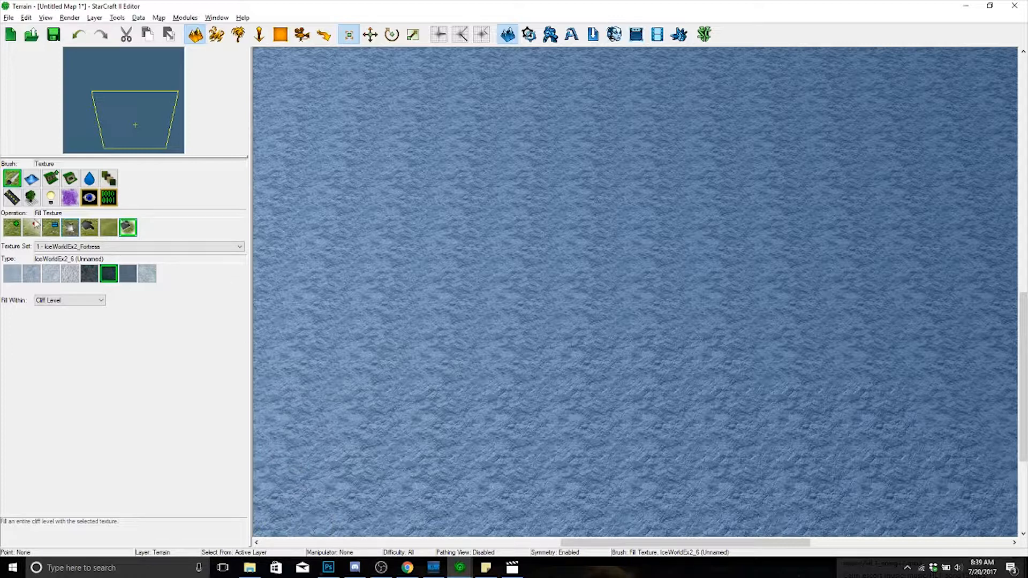
click(497, 433)
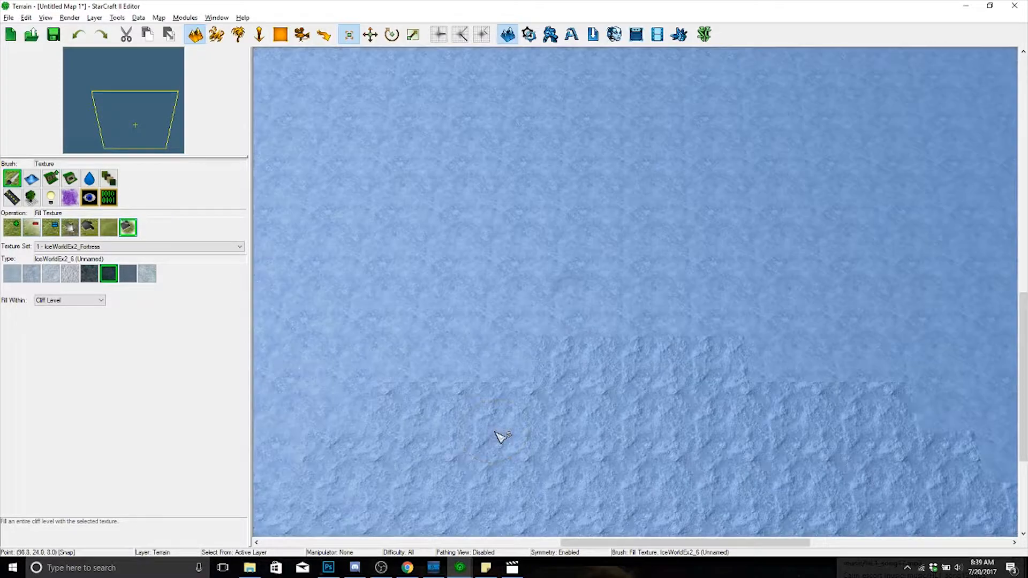
click(75, 245)
click(72, 254)
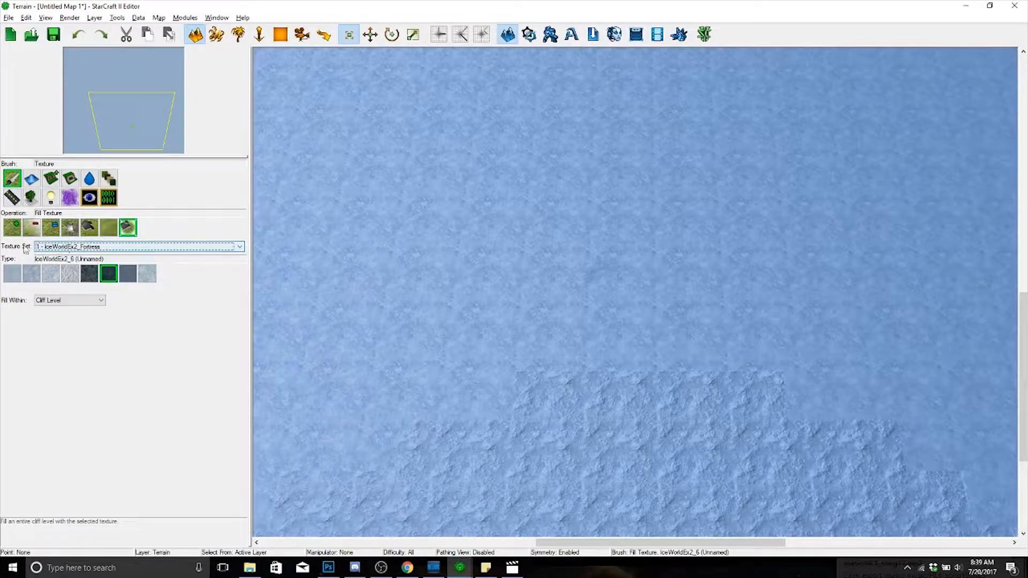
- Raise an irregular patch of the snow terrain with the Height brush's Raise operation at amplitude 0.50 and size 10
click(38, 185)
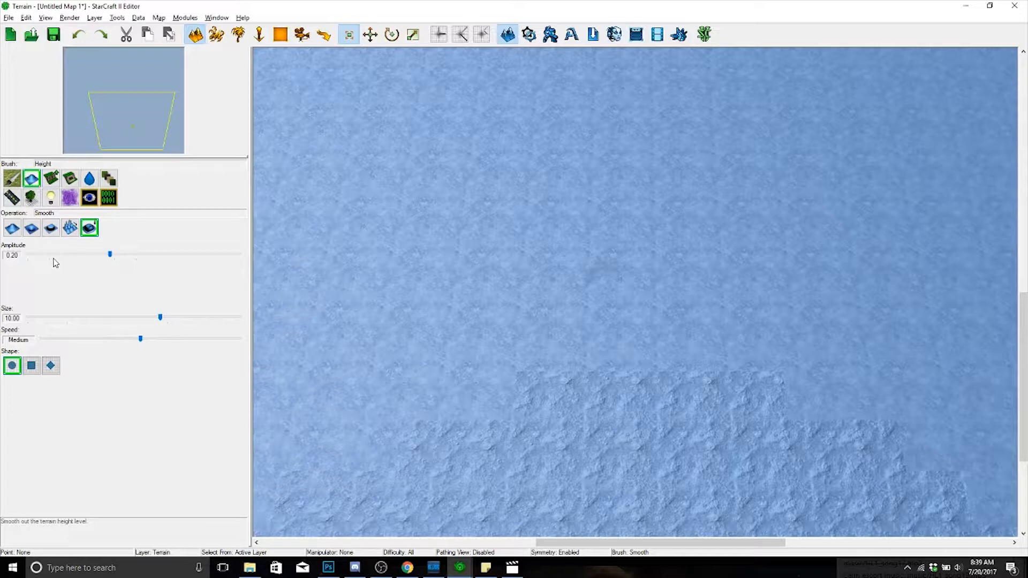
click(12, 228)
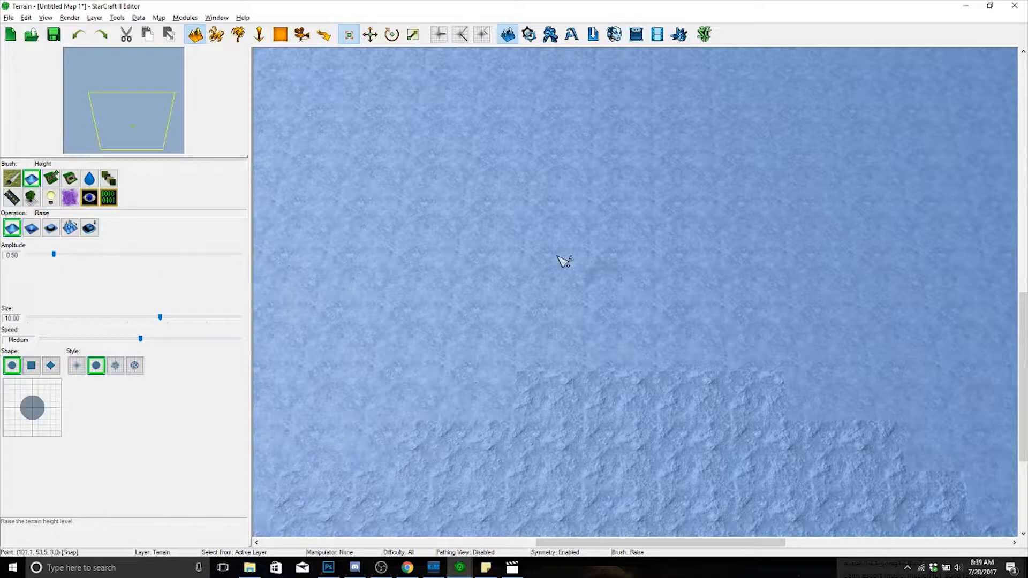
mouse_move(562, 259)
mouse_down()
mouse_move(610, 268)
mouse_move(519, 319)
mouse_move(539, 337)
mouse_move(636, 355)
mouse_move(579, 340)
mouse_move(530, 359)
mouse_move(496, 409)
mouse_move(491, 386)
mouse_move(503, 386)
mouse_up()
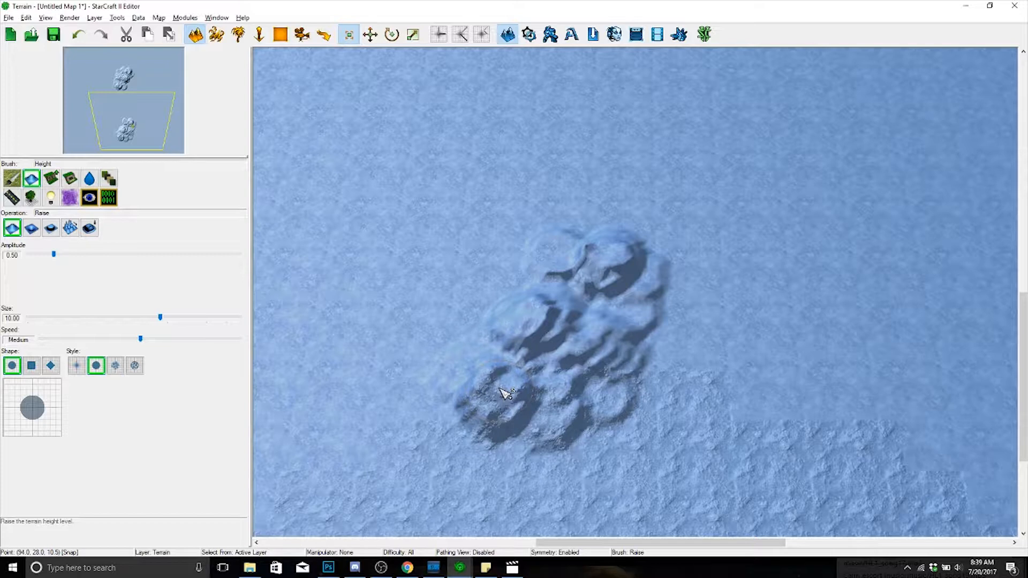
- Undo the terrain raising strokes on the snow
key(ctrl+z)
key(ctrl+z)
key(ctrl+z)
key(ctrl+z)
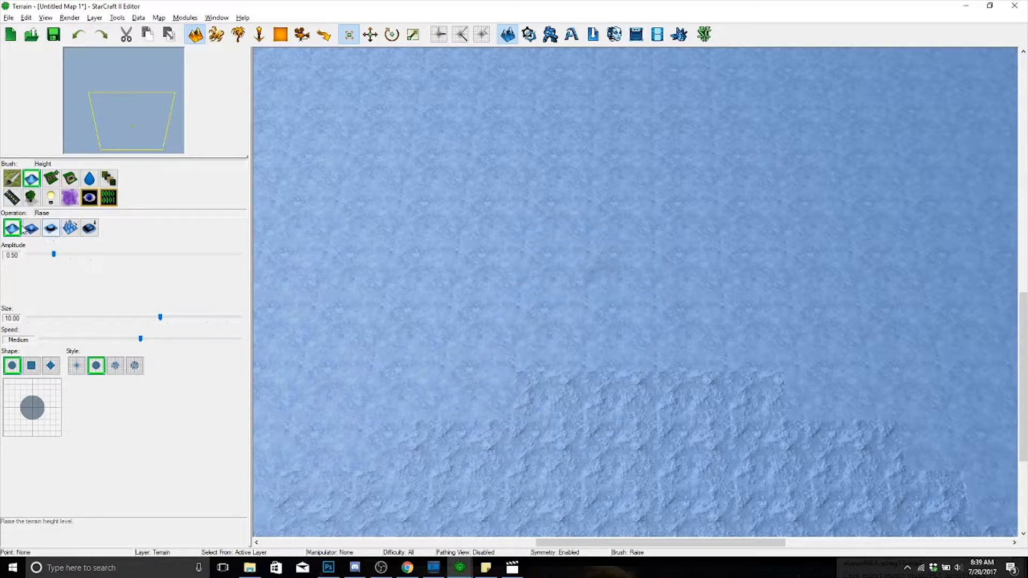
- Try the Noise height operation at amplitude 0.50 across the snow, undo it, and switch to the Smooth operation
click(50, 228)
click(70, 229)
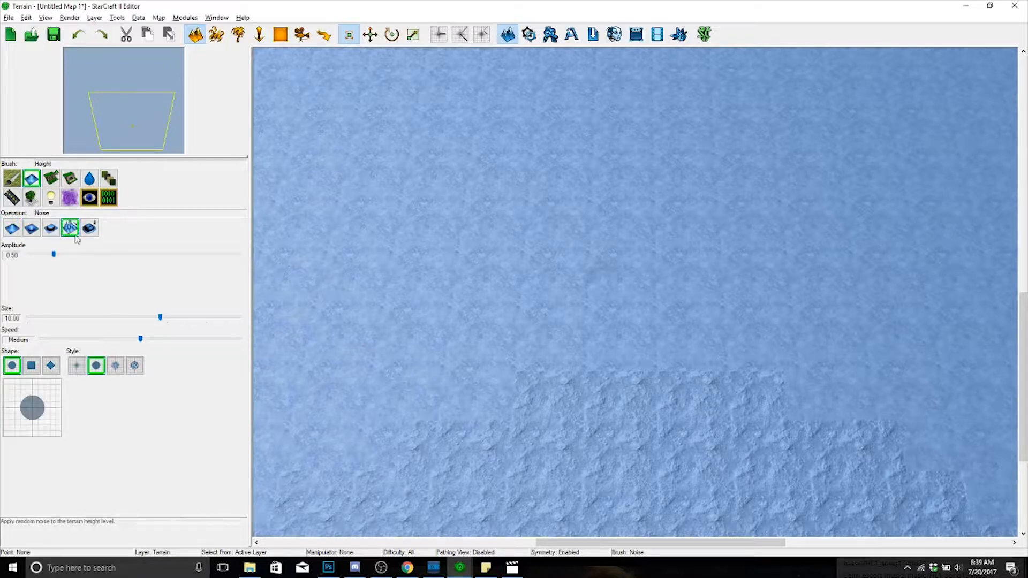
mouse_move(514, 262)
mouse_down()
mouse_move(555, 288)
mouse_move(638, 291)
mouse_move(580, 232)
mouse_move(686, 266)
mouse_move(727, 344)
mouse_up()
key(ctrl+z)
click(93, 233)
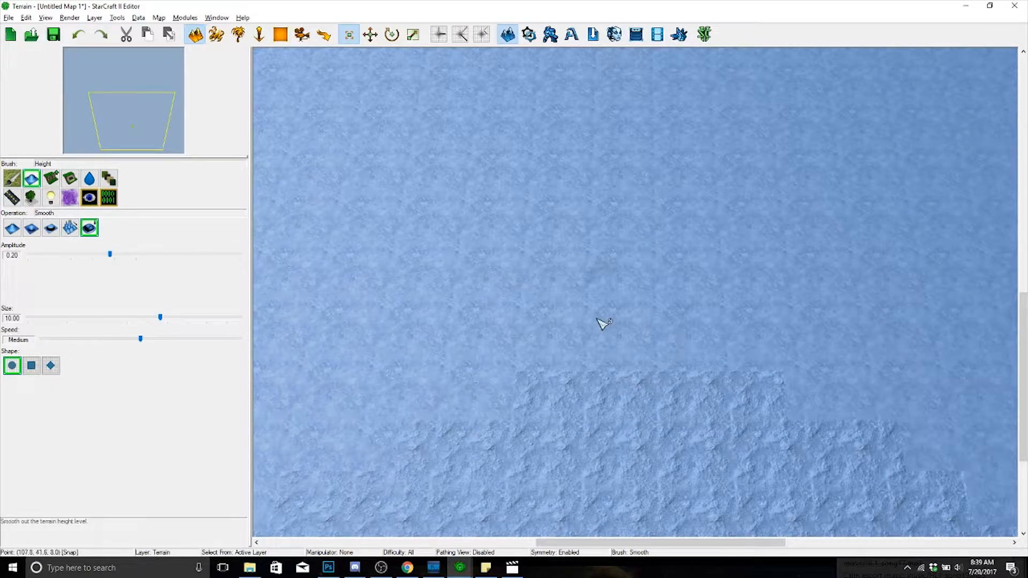
- Switch to the Cliff brush with the Raise Cliff operation and turn on the colored overlay marking the playable area
click(55, 183)
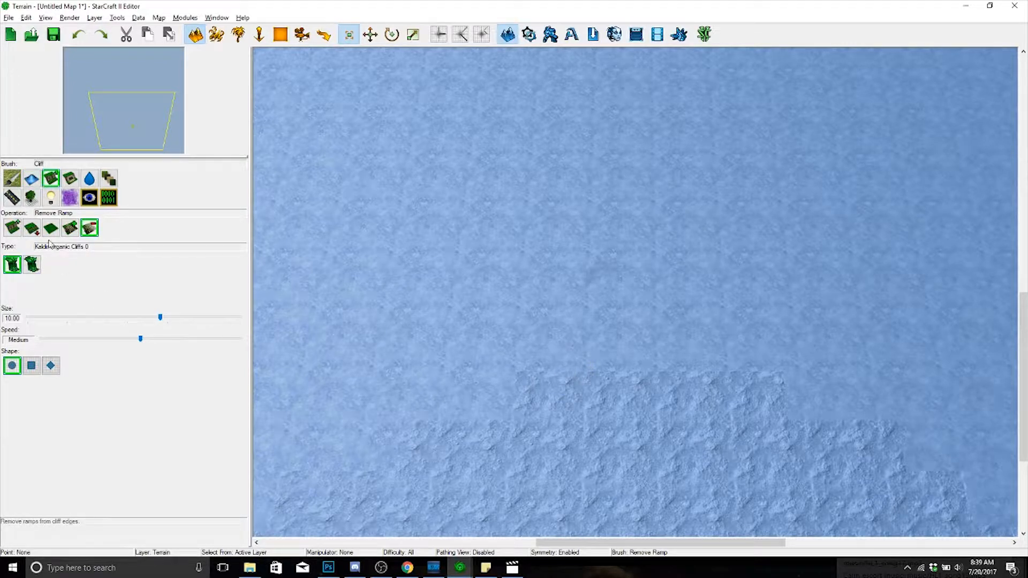
click(16, 229)
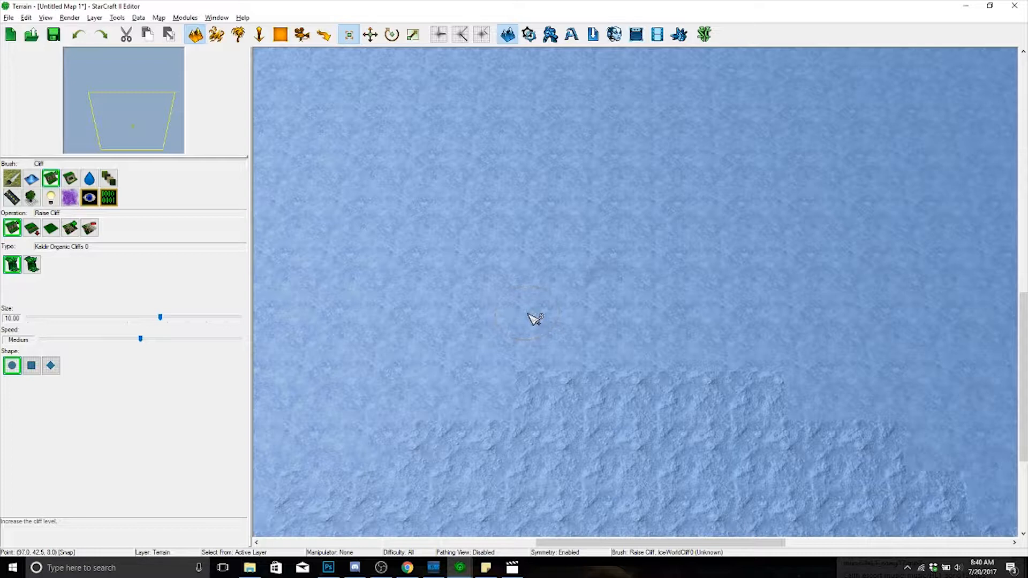
right_drag(551, 262, 691, 311)
key(o)
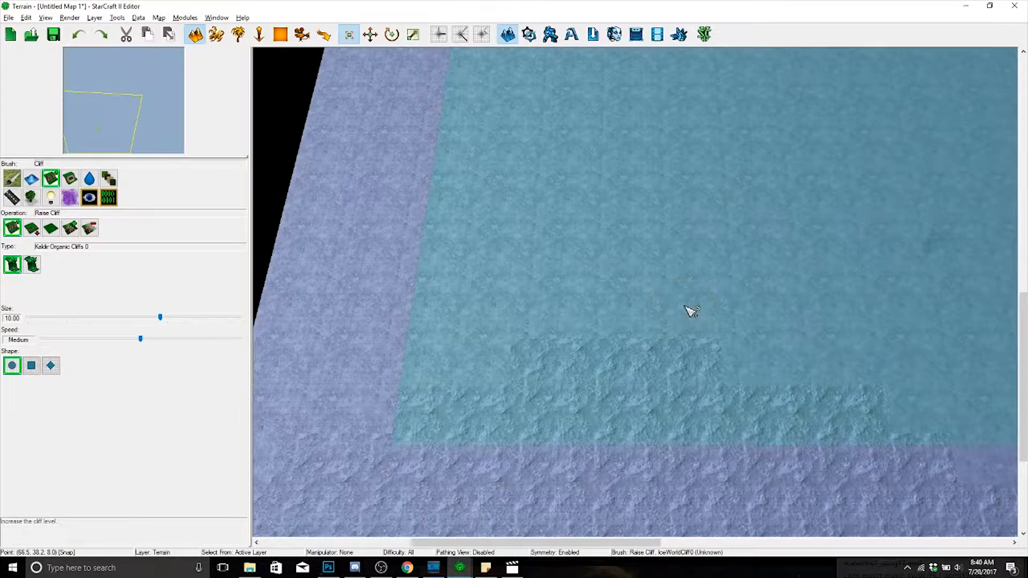
- Examine the edge and corner of the playable area on the terrain, up close and from farther away
scroll(629, 298, up, 5)
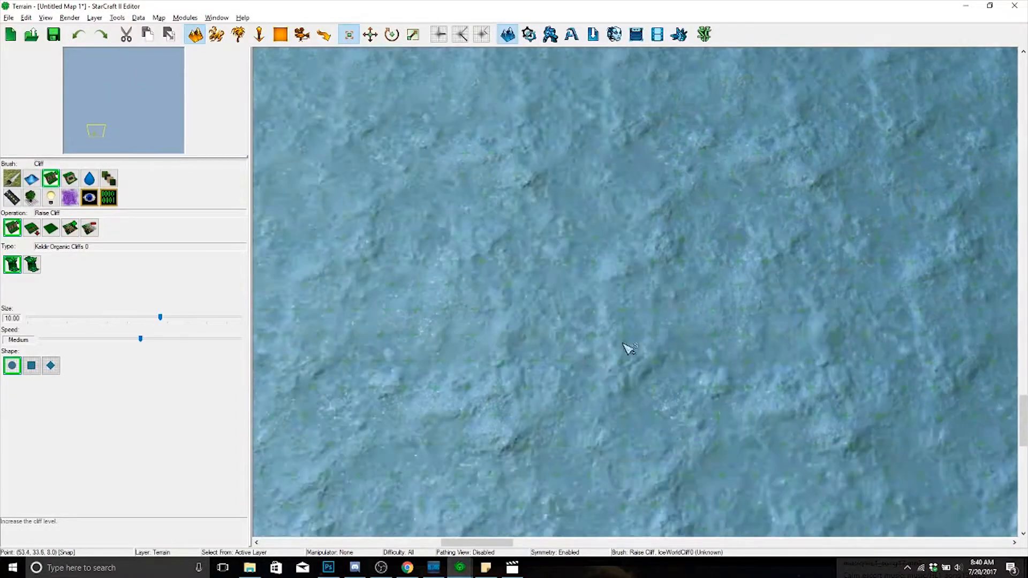
right_drag(624, 344, 675, 382)
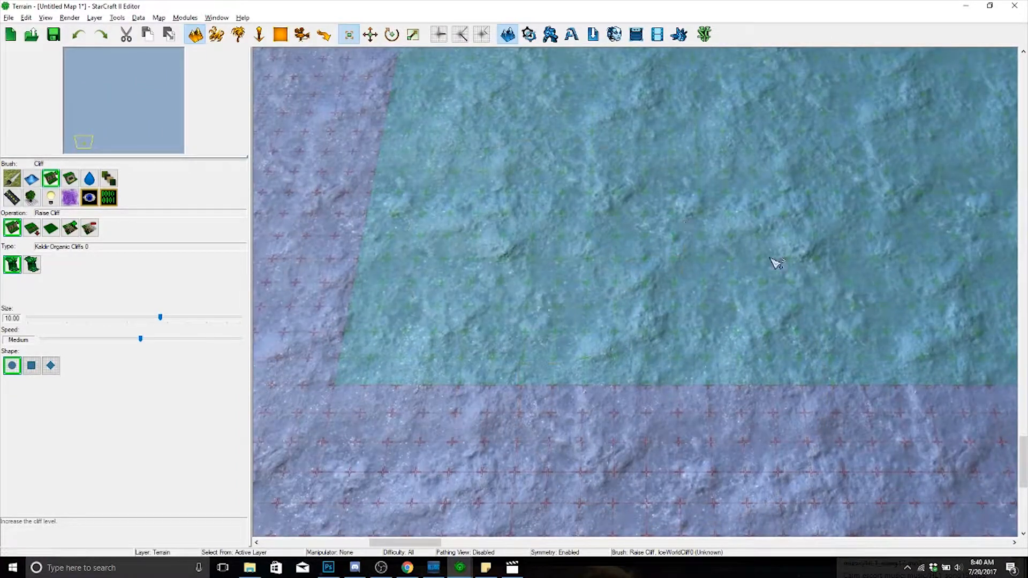
right_drag(634, 321, 609, 351)
scroll(673, 321, down, 5)
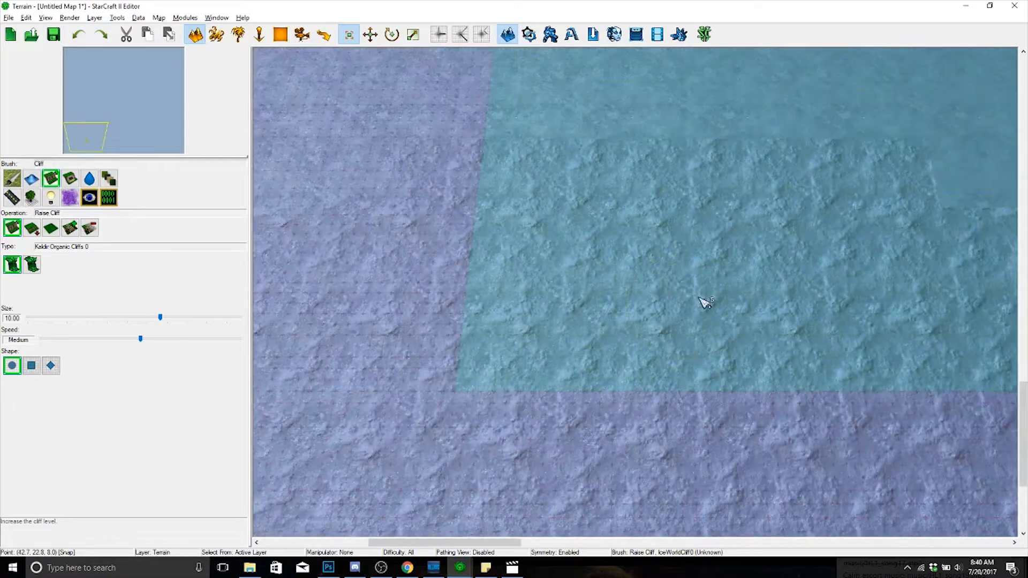
right_drag(703, 302, 699, 341)
scroll(647, 357, down, 5)
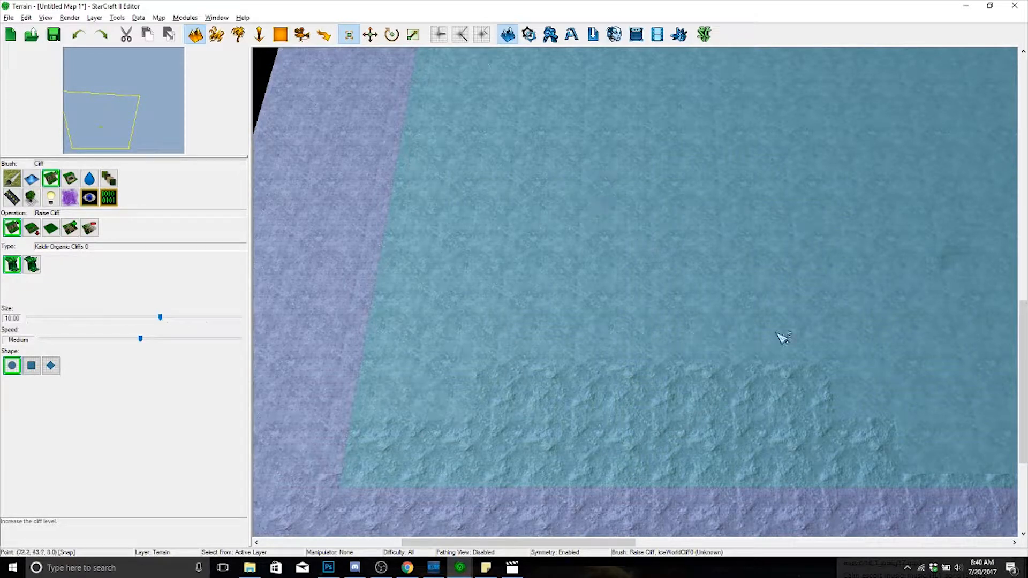
scroll(538, 431, up, 3)
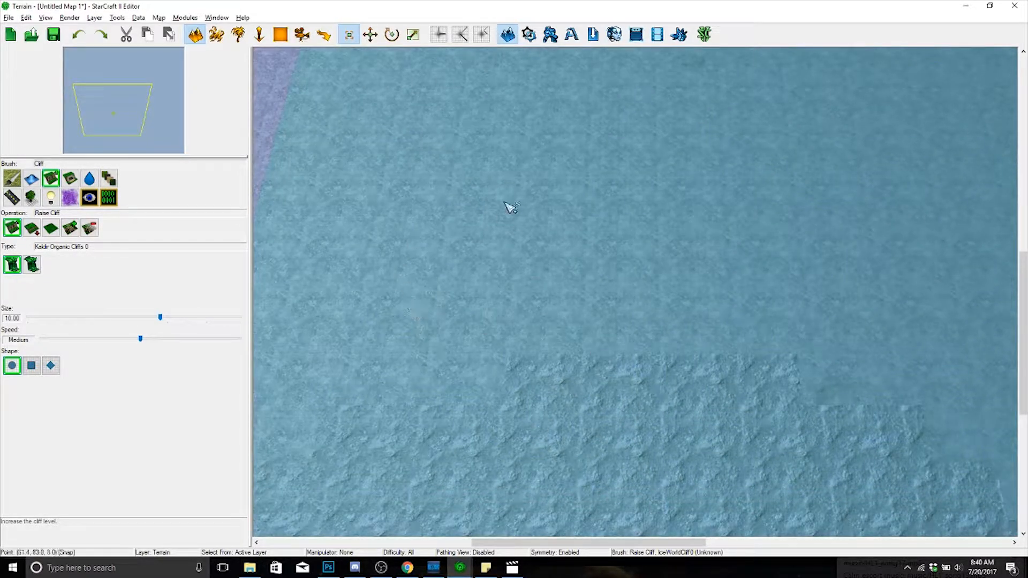
right_drag(438, 244, 423, 273)
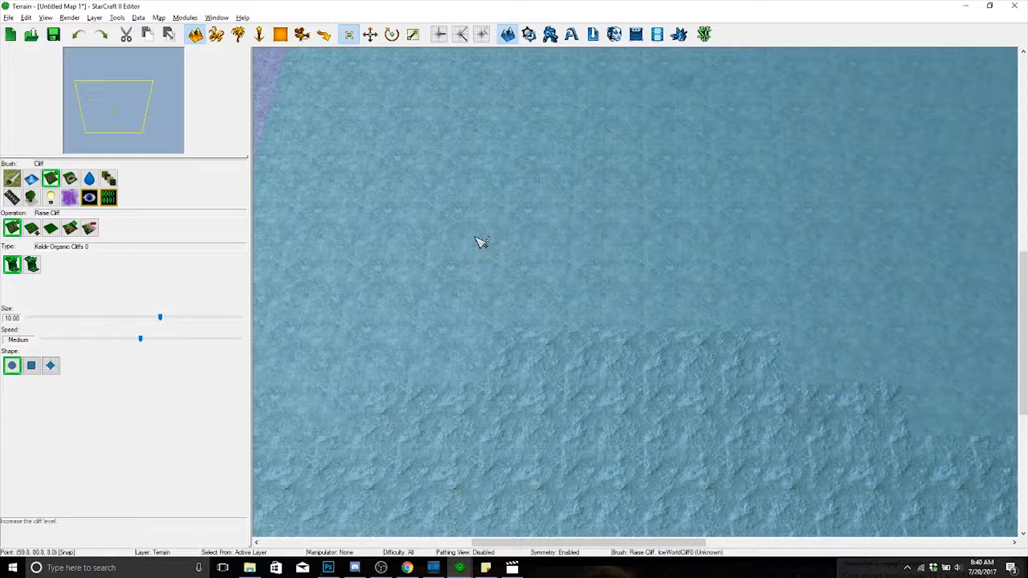
middle_drag(476, 216, 533, 257)
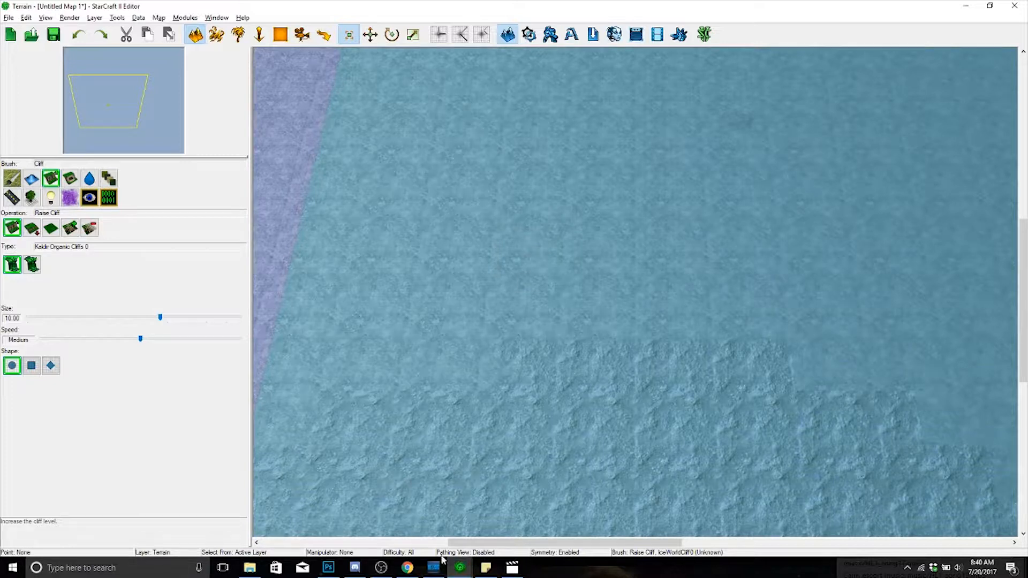
- Switch to Chrome, skip ahead in the One Hour of Chill Out Halo Music video, and return to the StarCraft II Editor's terrain window
click(407, 568)
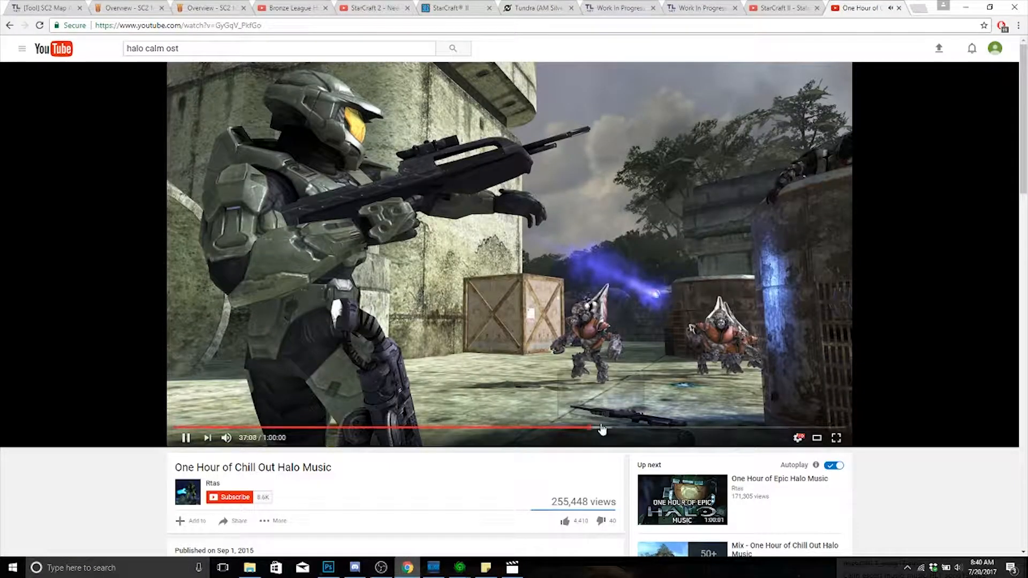
click(637, 429)
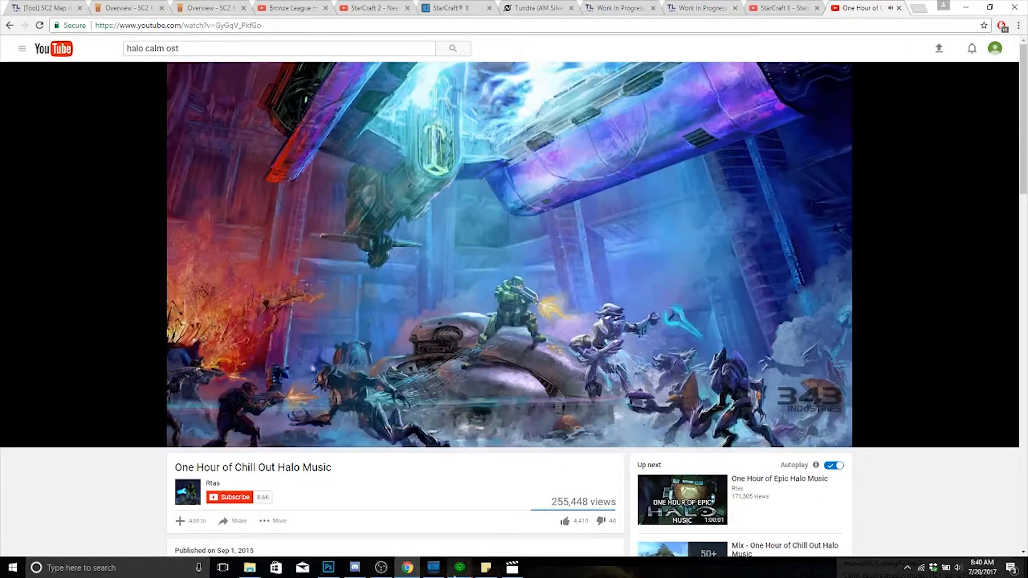
click(434, 569)
click(434, 568)
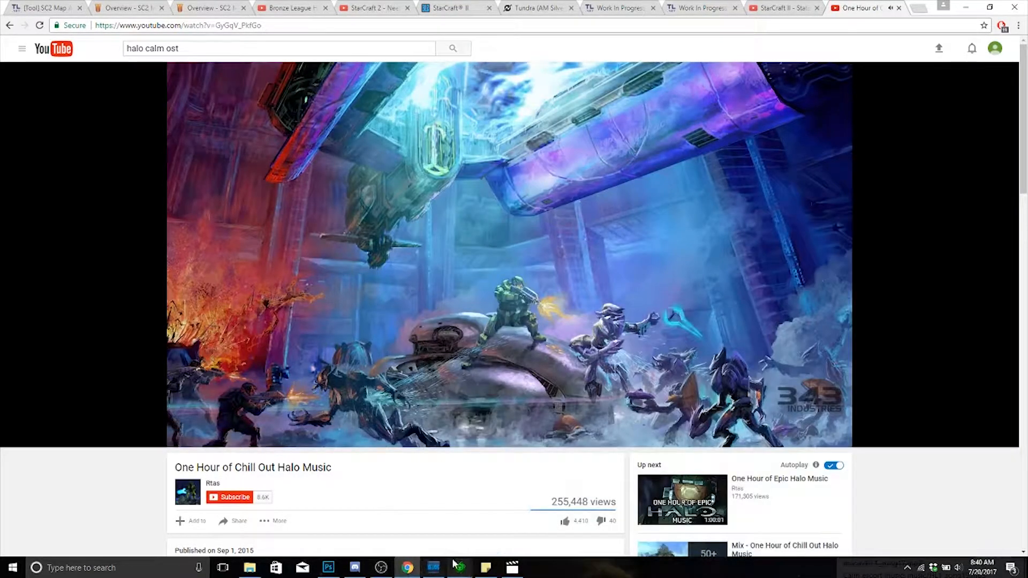
click(461, 571)
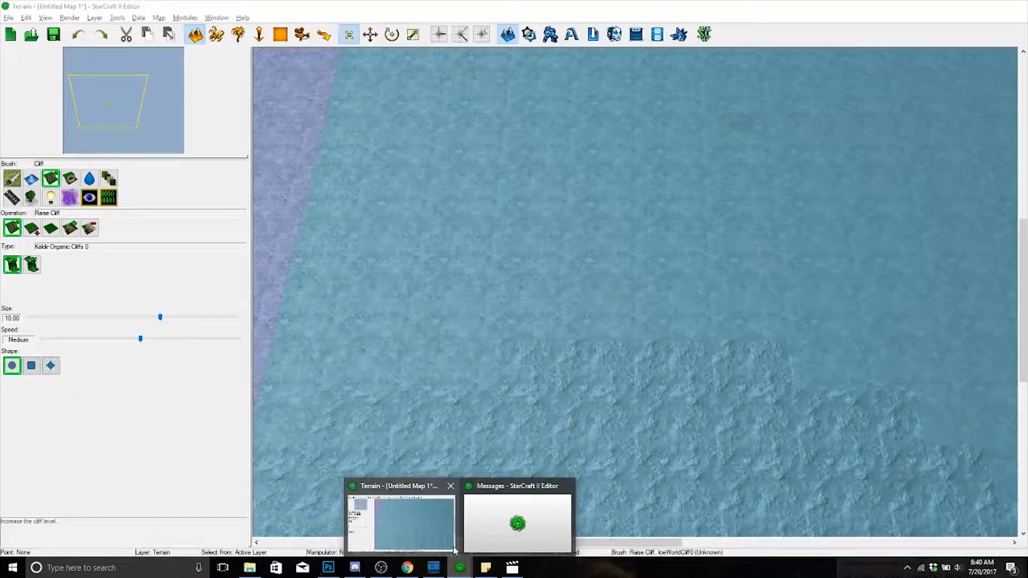
click(440, 522)
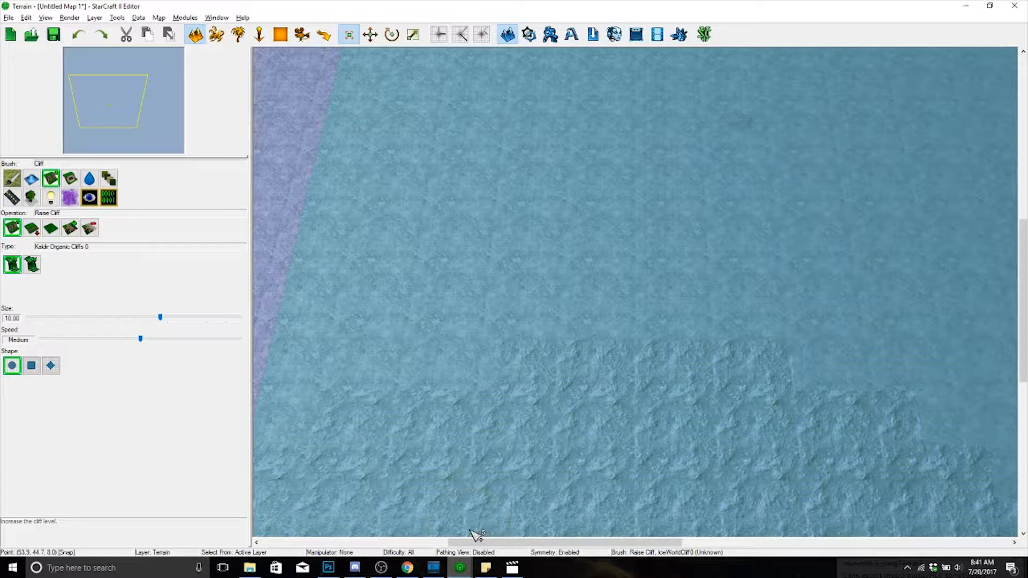
- Look through the Lower Cliff, Same Level Cliff and Add Ramp operations, and return to Raise Cliff
click(32, 229)
click(47, 231)
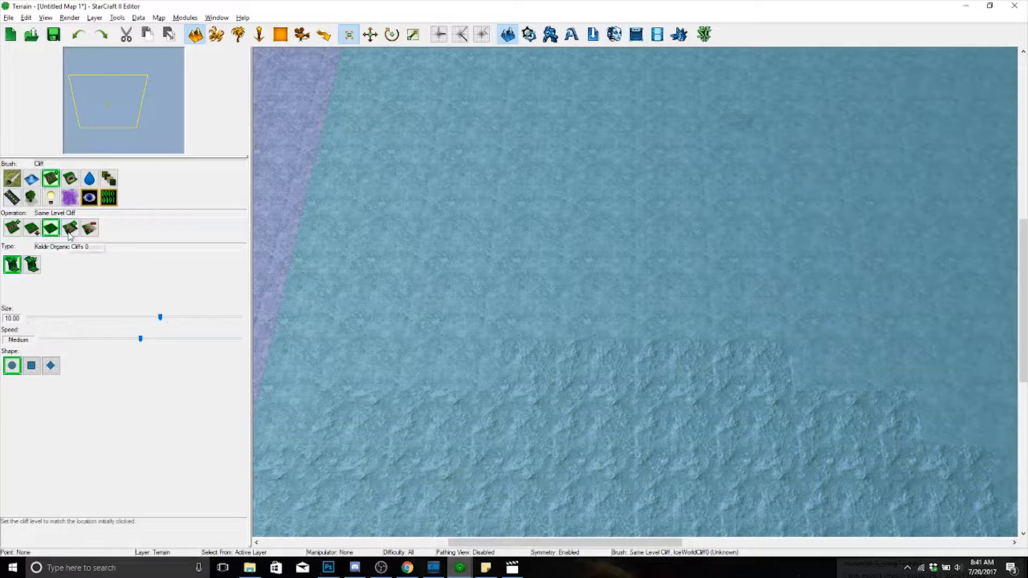
click(70, 234)
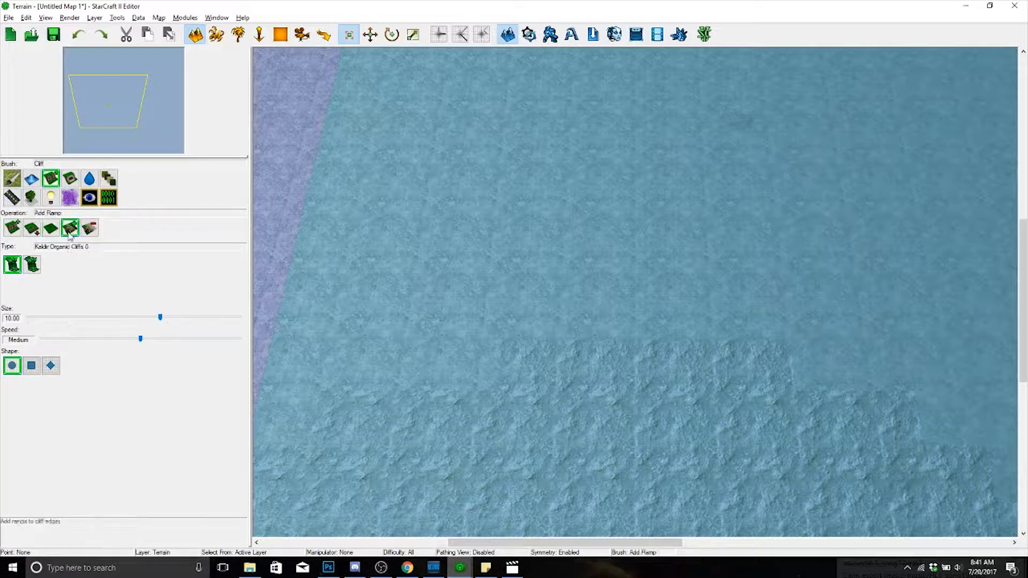
click(20, 230)
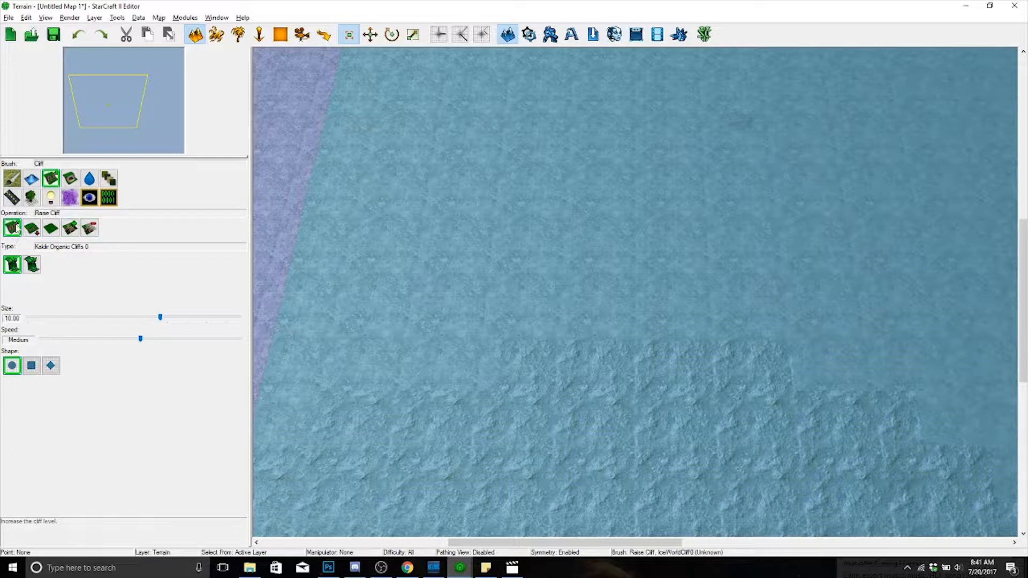
key(XF86AudioLowerVolume)
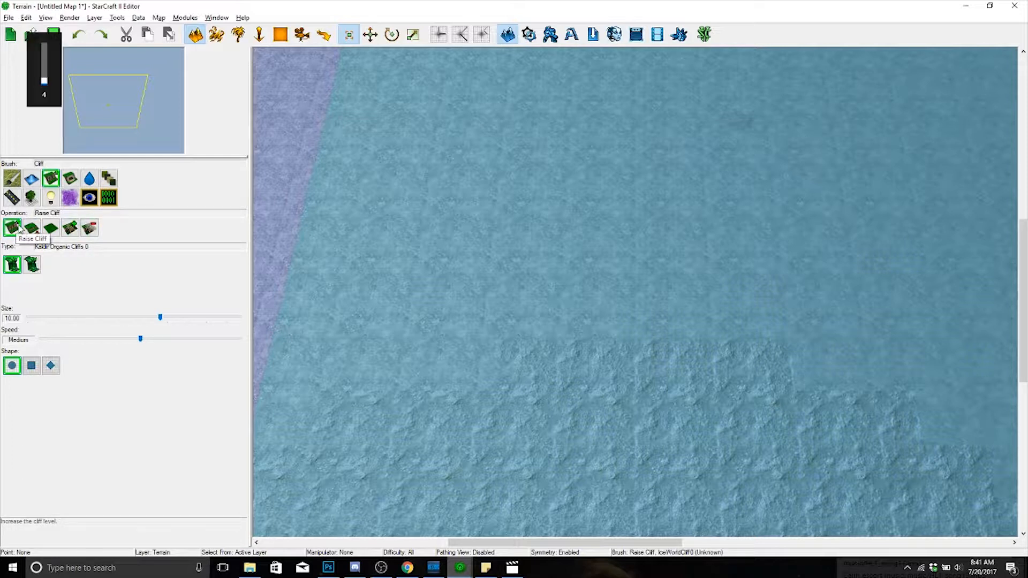
- Try raising a small round cliff on the snow with the size 10 brush and lower it back to ground level
click(587, 231)
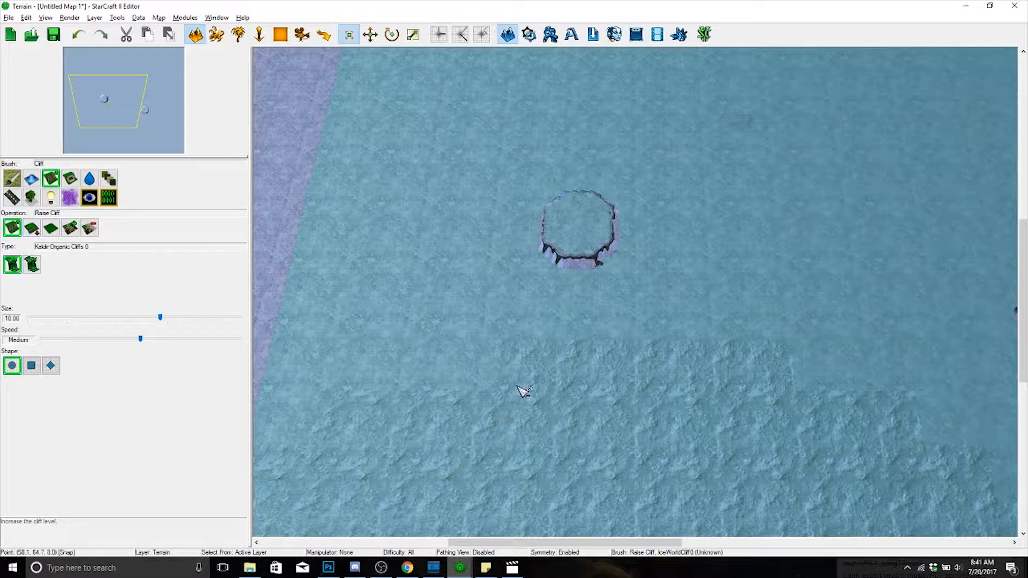
shift+click(579, 230)
shift+click(591, 203)
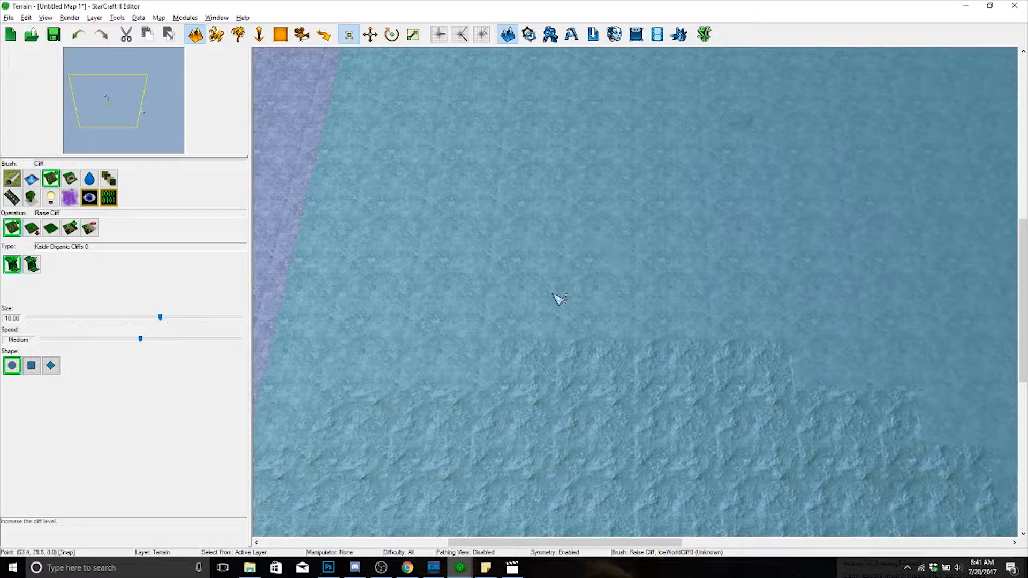
scroll(553, 294, up, 5)
scroll(576, 290, down, 2)
right_drag(575, 290, 665, 213)
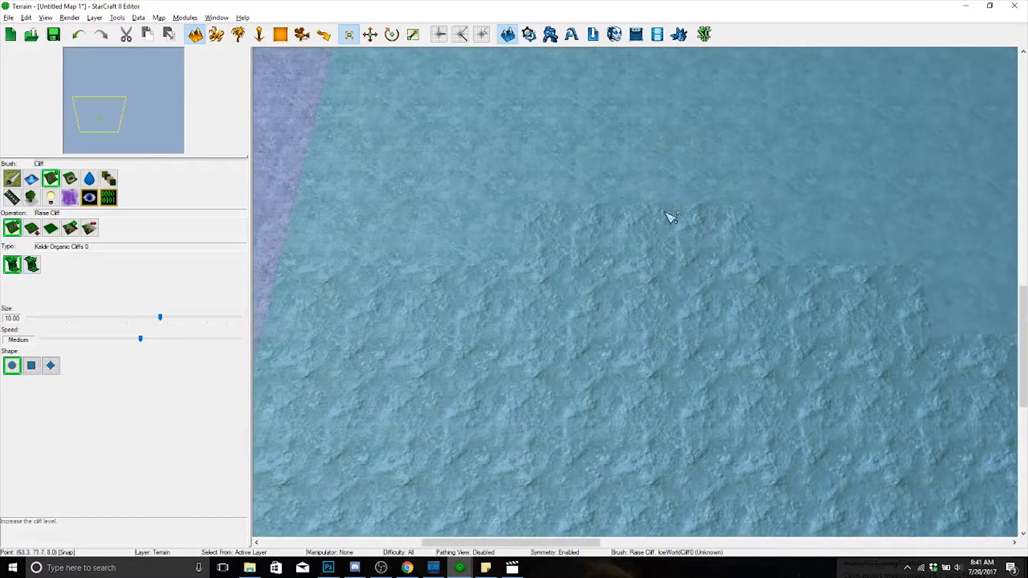
- Raise an irregular, branching cliff plateau across the snow in the southwest part of the playable area
scroll(669, 214, down, 3)
click(589, 226)
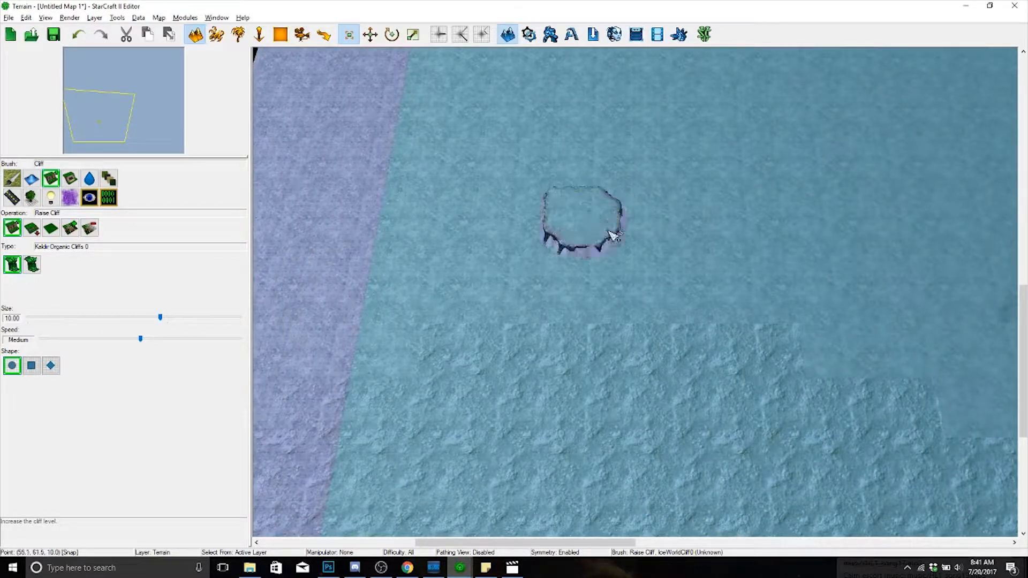
mouse_move(613, 234)
mouse_down()
mouse_move(673, 182)
mouse_move(753, 209)
mouse_move(771, 298)
mouse_move(874, 222)
mouse_move(843, 348)
mouse_move(840, 338)
mouse_move(586, 374)
mouse_move(774, 341)
mouse_move(739, 358)
mouse_move(821, 420)
mouse_move(803, 384)
mouse_up()
middle_drag(803, 383, 613, 293)
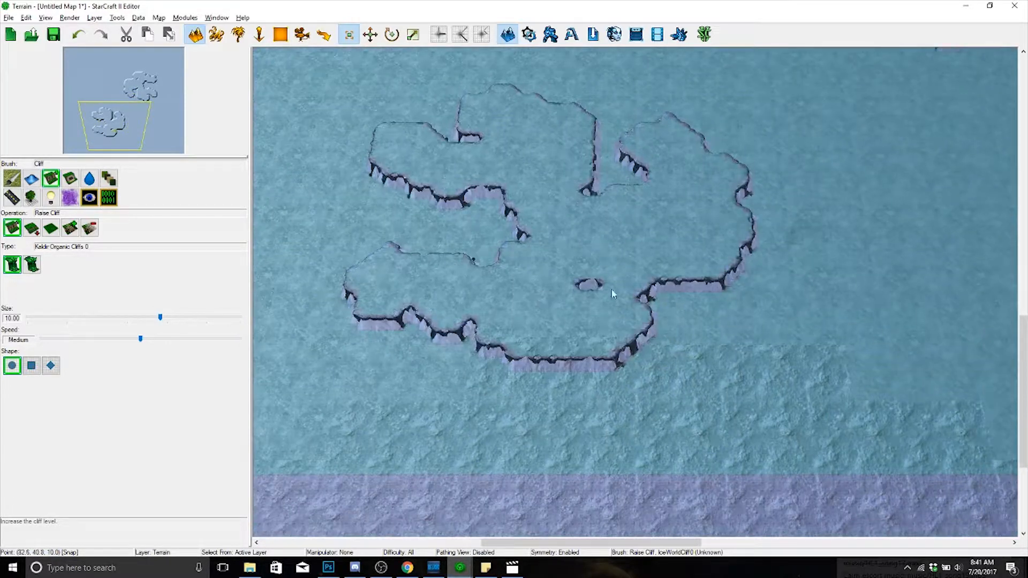
right_drag(636, 283, 626, 316)
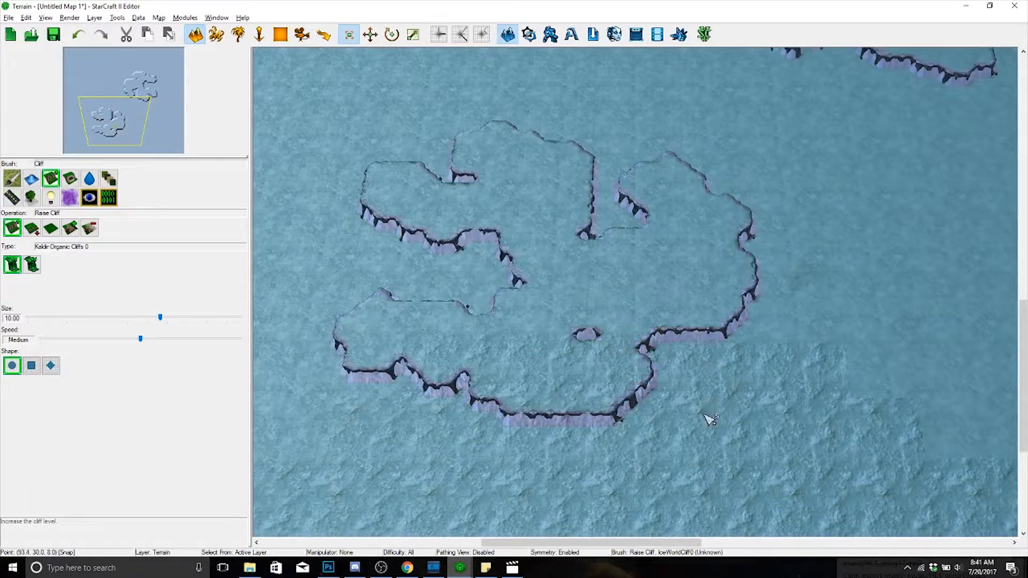
scroll(705, 416, up, 5)
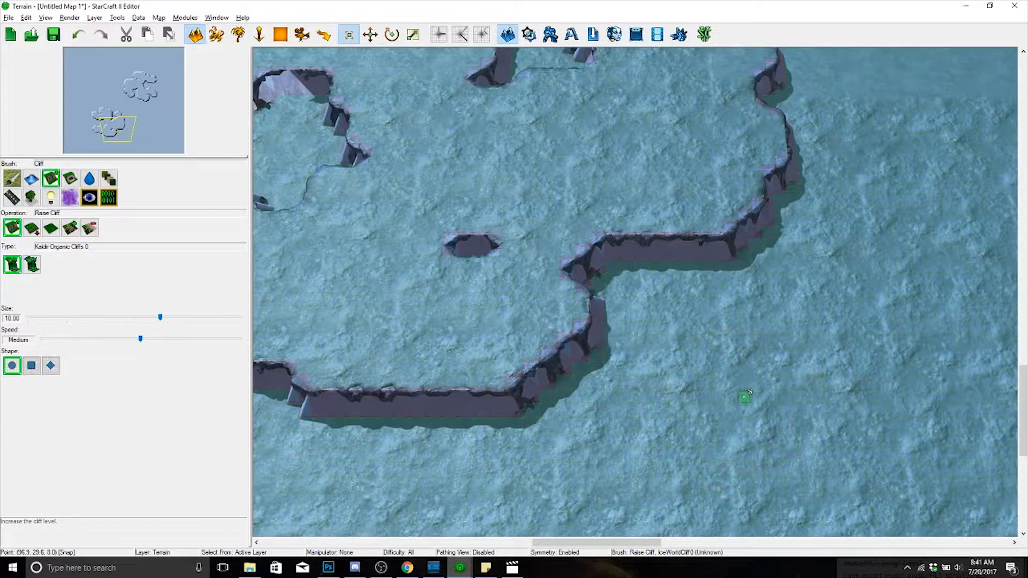
- Cut a bay into the plateau's southern edge and raise the remaining gaps inside the plateau
mouse_move(749, 397)
mouse_down()
mouse_move(605, 322)
mouse_move(525, 257)
mouse_move(535, 249)
mouse_move(528, 239)
mouse_move(566, 222)
mouse_move(527, 184)
mouse_move(495, 218)
mouse_move(423, 252)
mouse_move(528, 301)
mouse_up()
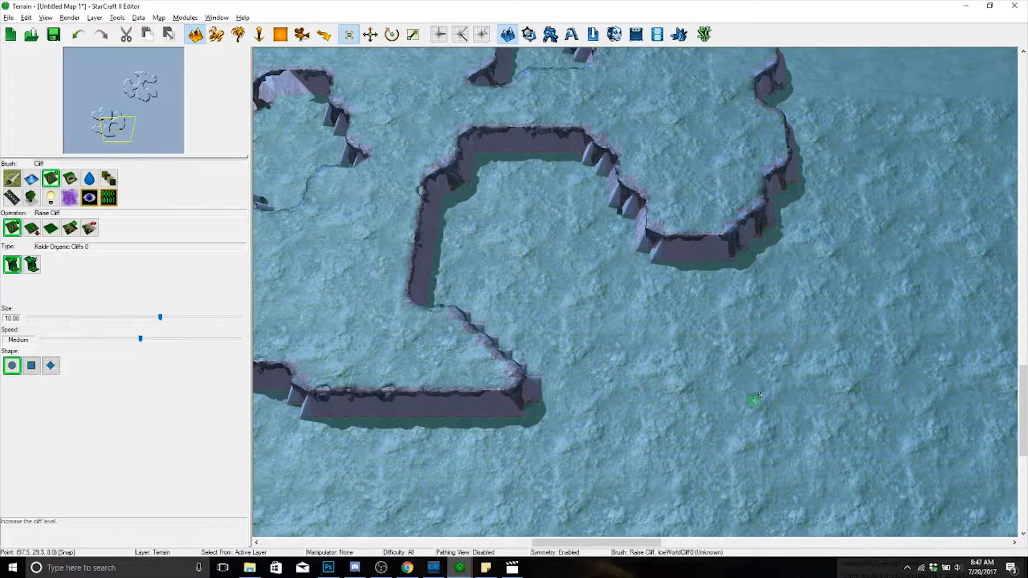
mouse_move(717, 386)
mouse_down()
mouse_move(714, 243)
mouse_move(541, 137)
mouse_move(419, 320)
mouse_move(611, 392)
mouse_up()
mouse_move(710, 316)
right_down()
mouse_move(842, 394)
mouse_move(884, 455)
right_up()
mouse_move(471, 179)
mouse_down()
mouse_move(514, 184)
mouse_move(709, 294)
mouse_move(837, 445)
mouse_move(536, 385)
mouse_move(336, 375)
mouse_move(457, 269)
mouse_up()
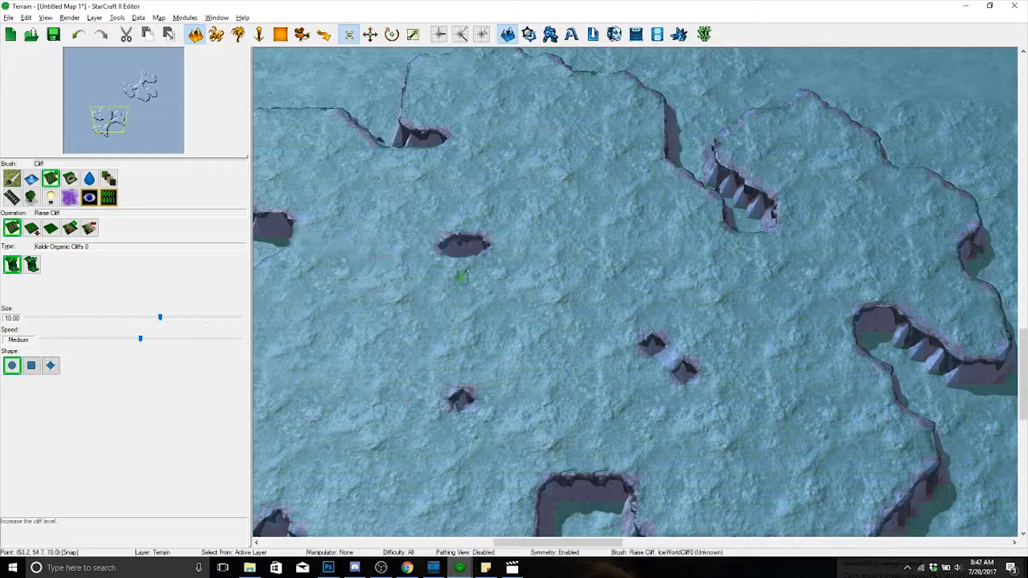
mouse_move(752, 452)
mouse_down()
mouse_move(605, 498)
mouse_move(552, 487)
mouse_move(755, 204)
mouse_move(706, 193)
mouse_move(641, 331)
mouse_move(624, 321)
mouse_up()
- Raise a second-level hill on the plateau, sink a hollow west of it, and cut a deep pit below the southern cliff
right_drag(630, 331, 597, 246)
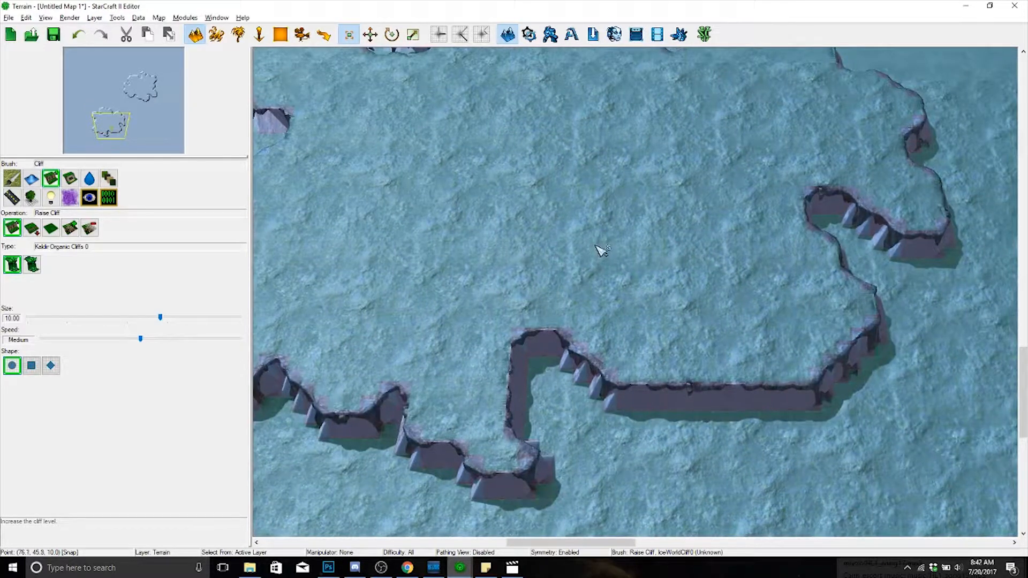
drag(645, 246, 479, 253)
right_drag(471, 241, 576, 259)
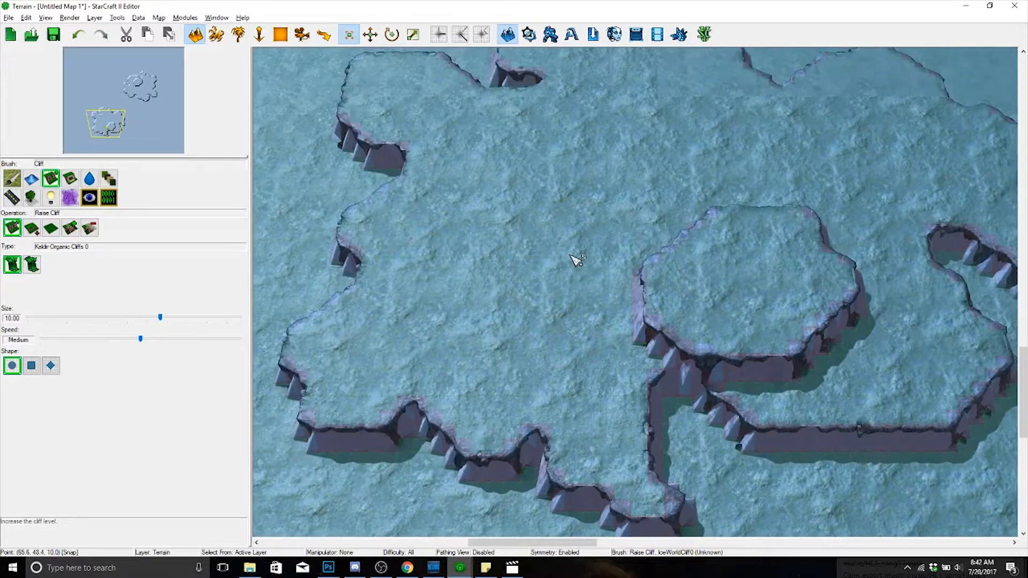
drag(523, 241, 544, 337)
mouse_move(544, 337)
right_down()
mouse_move(584, 234)
mouse_move(571, 220)
right_up()
click(662, 272)
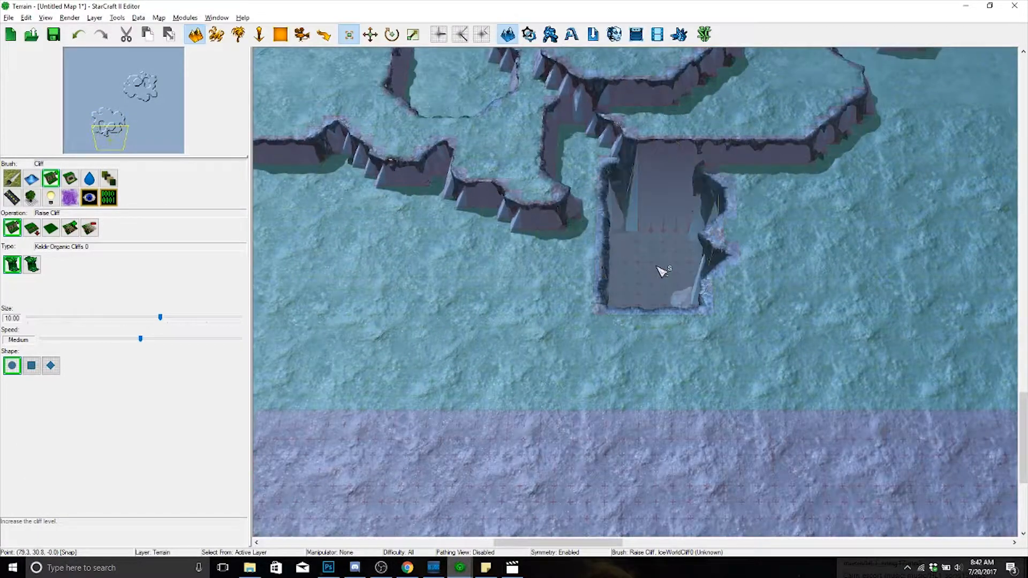
right_drag(663, 271, 608, 348)
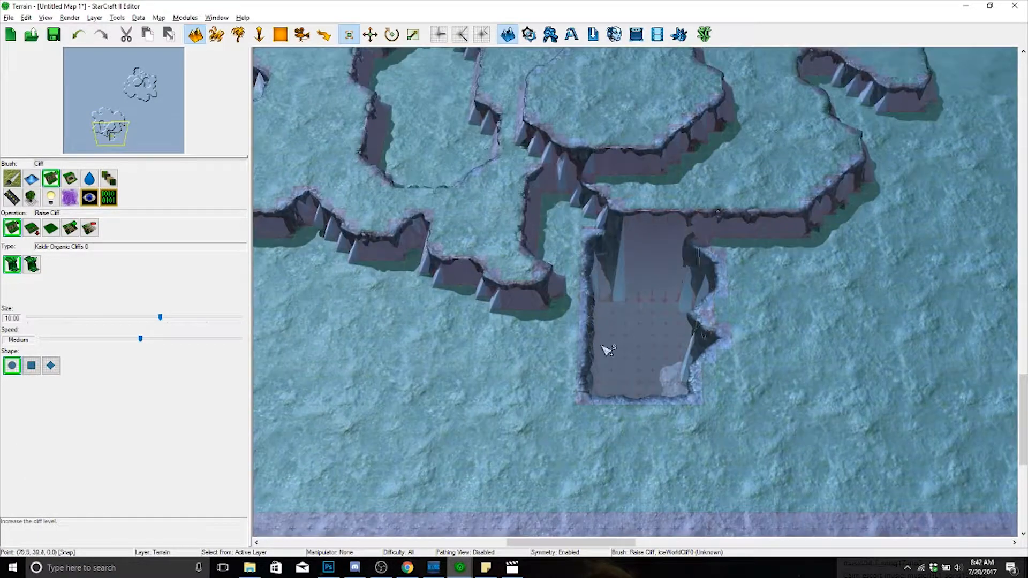
right_drag(664, 328, 707, 406)
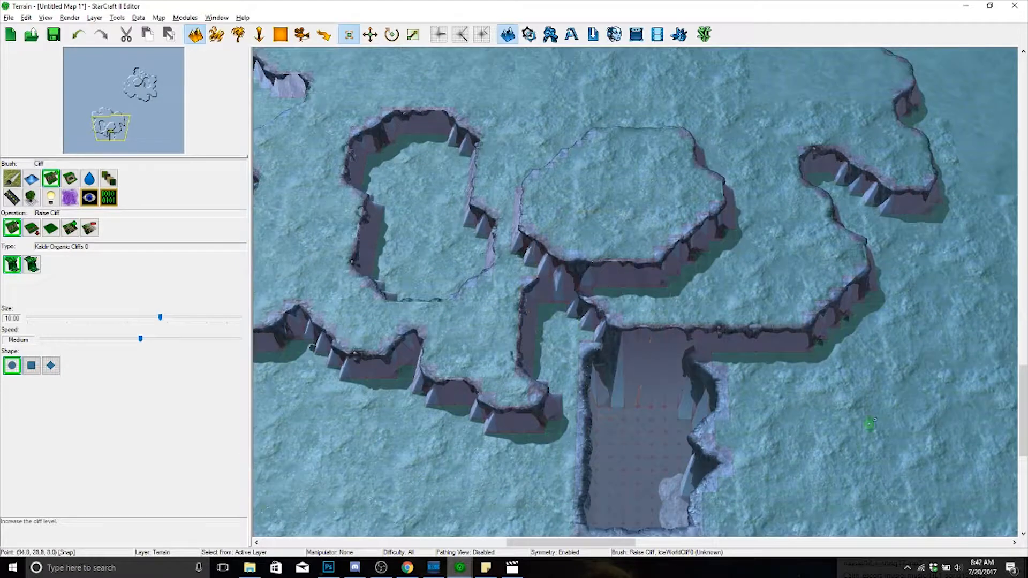
- Undo the pit, the hollow, the second-level hill and the preceding plateau strokes
key(ctrl+z)
key(ctrl+z)
key(ctrl+z)
key(ctrl+z)
key(ctrl+z)
key(ctrl+z)
key(ctrl+z)
key(ctrl+z)
key(ctrl+z)
key(ctrl+z)
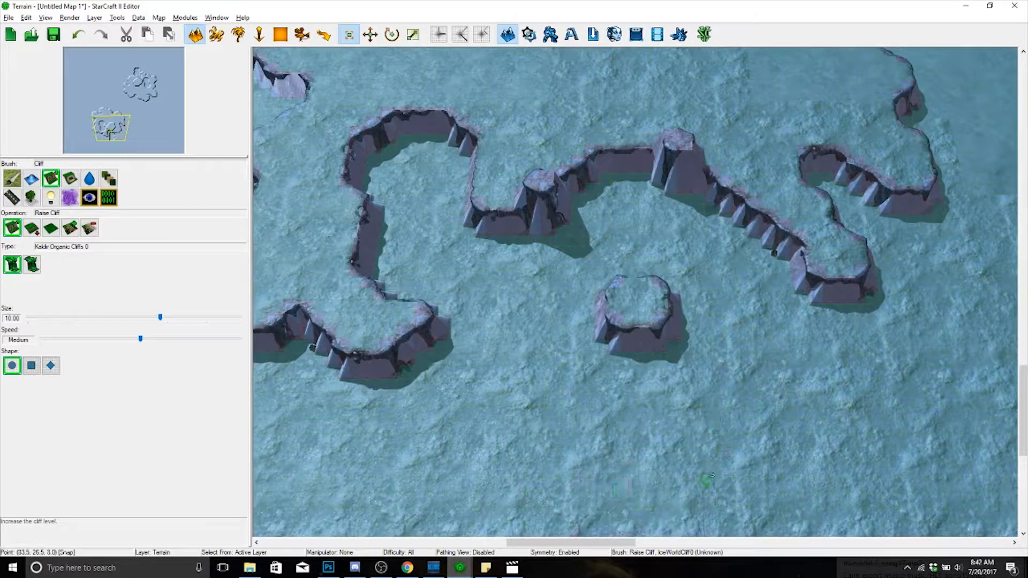
right_drag(520, 351, 704, 458)
drag(490, 310, 337, 472)
right_drag(433, 438, 360, 247)
scroll(597, 311, down, 5)
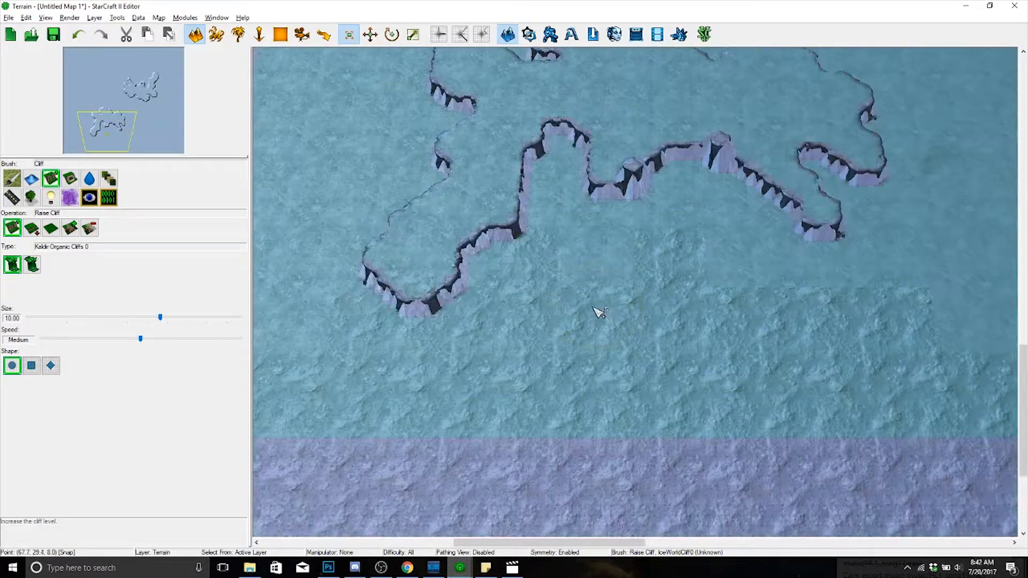
- Redo several of the undone cliff strokes on the plateau
key(ctrl+y)
key(ctrl+y)
key(ctrl+y)
key(ctrl+y)
key(ctrl+y)
key(ctrl+y)
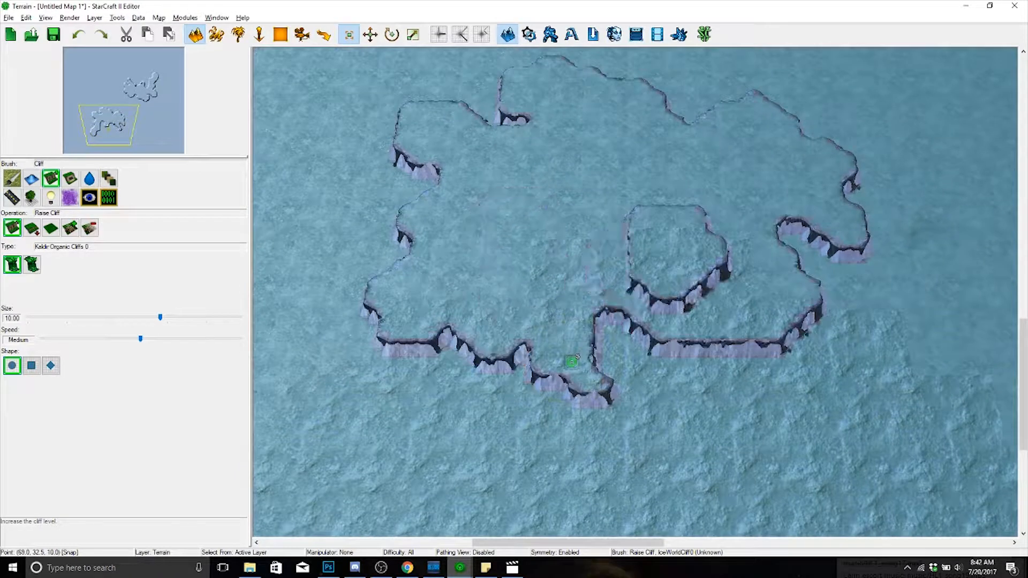
- Undo all the trial cliff strokes until the snow terrain is flat again
key(ctrl+z)
key(ctrl+z)
key(ctrl+z)
key(ctrl+z)
key(ctrl+z)
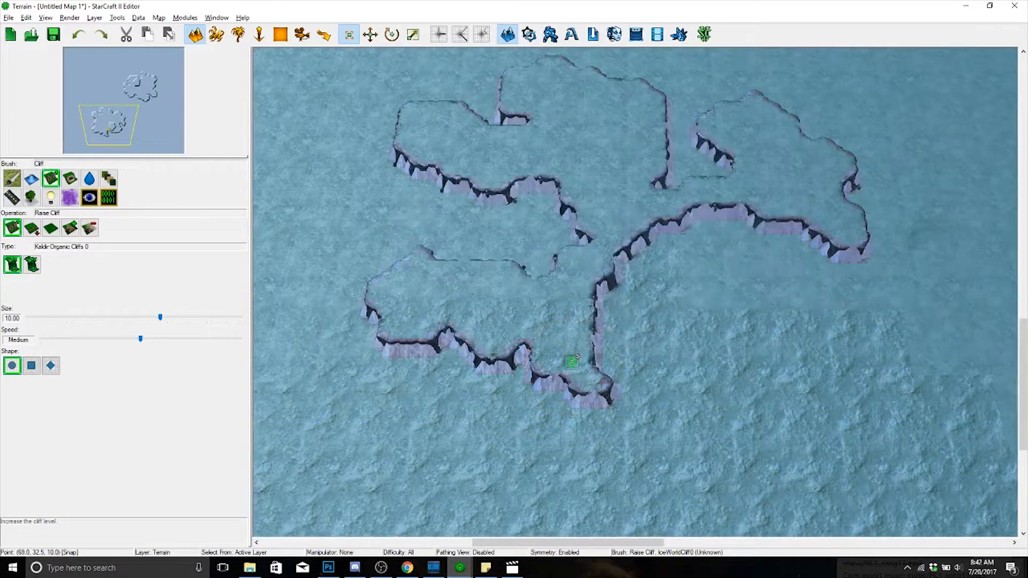
right_drag(569, 355, 657, 234)
scroll(705, 277, down, 5)
scroll(674, 292, up, 4)
scroll(692, 280, up, 3)
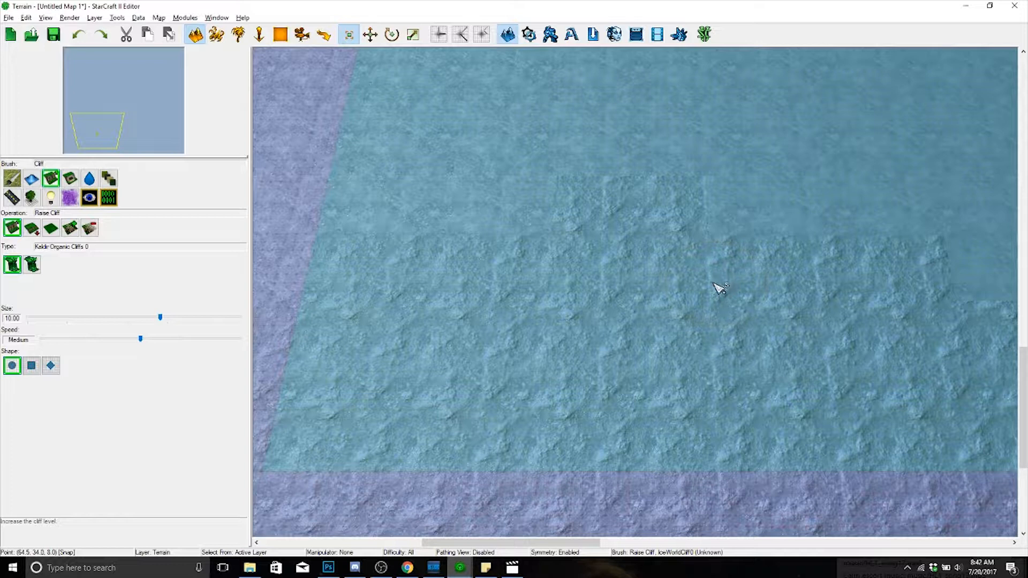
- Switch to the Abyssal Reef LE map and check the author credit in its Map Info description
click(217, 18)
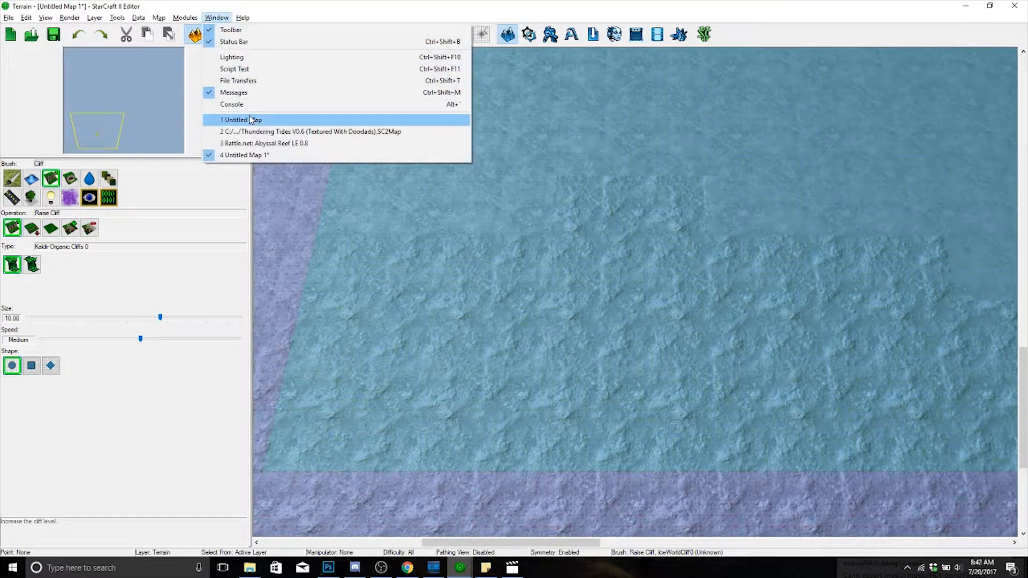
click(250, 143)
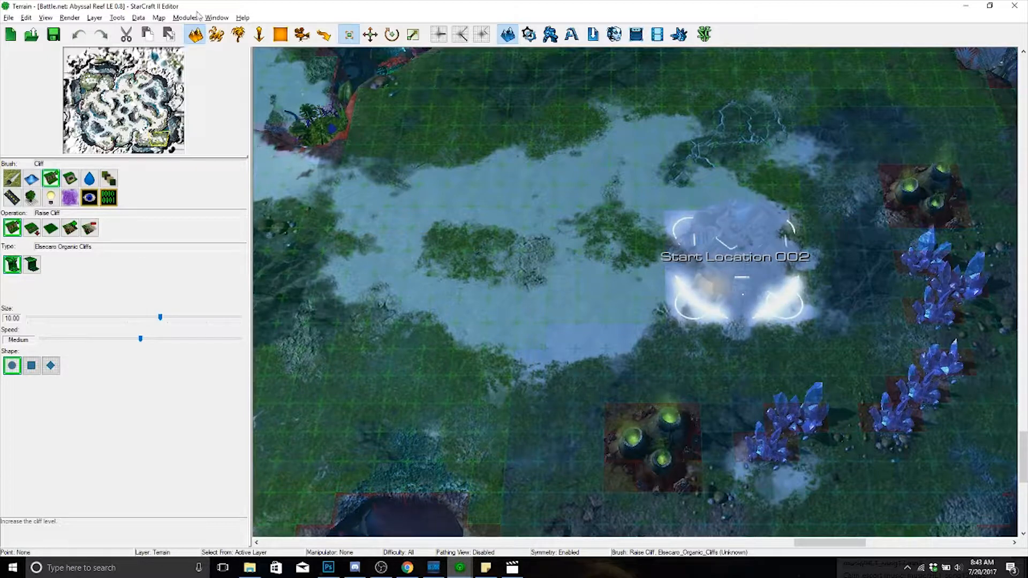
click(161, 16)
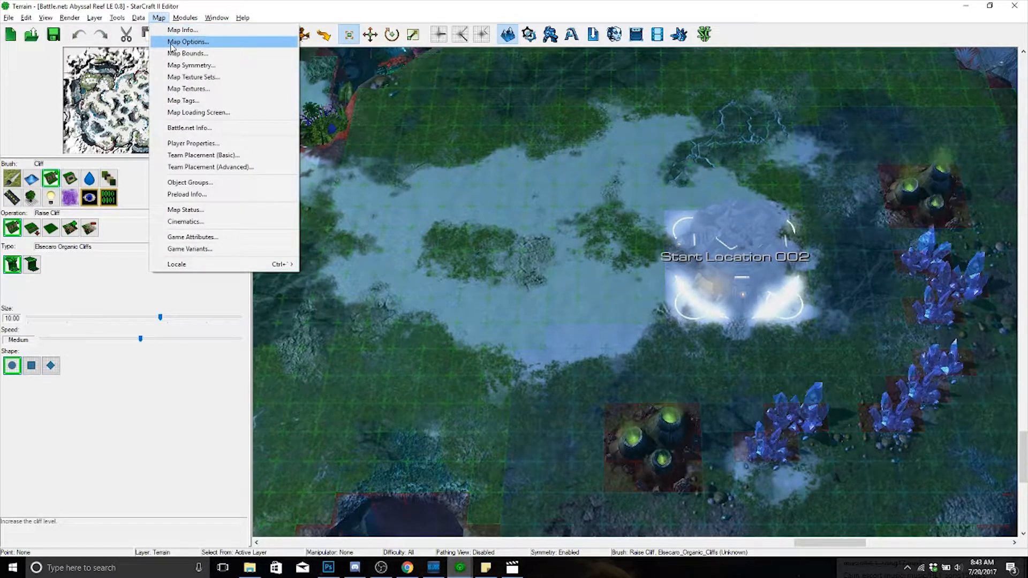
click(182, 30)
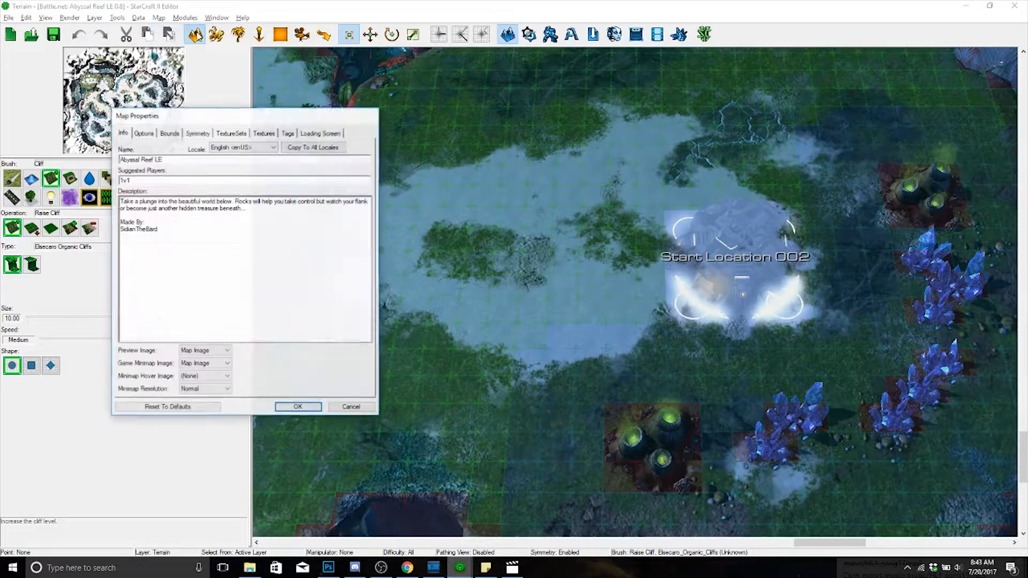
drag(167, 234, 103, 242)
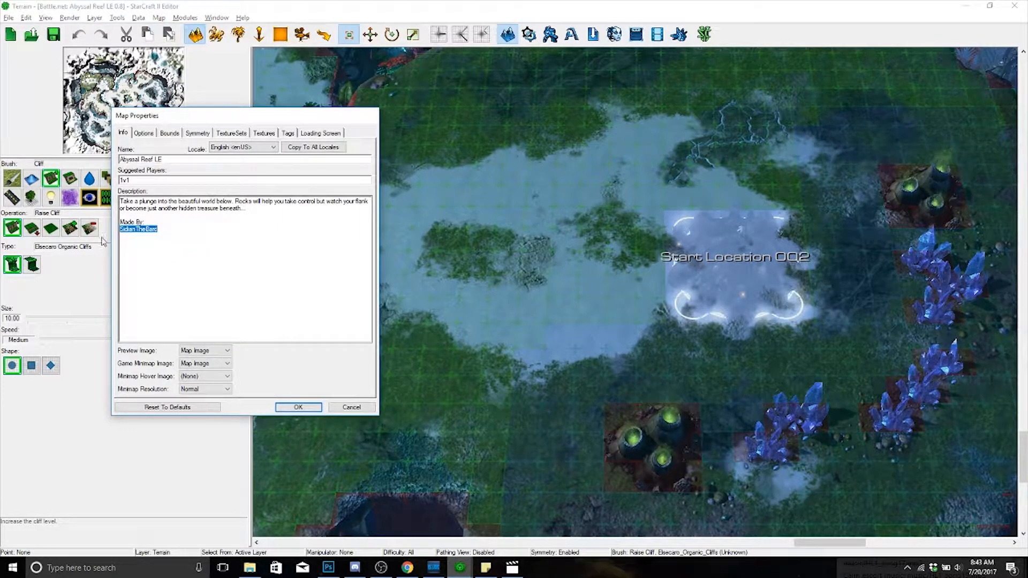
click(298, 407)
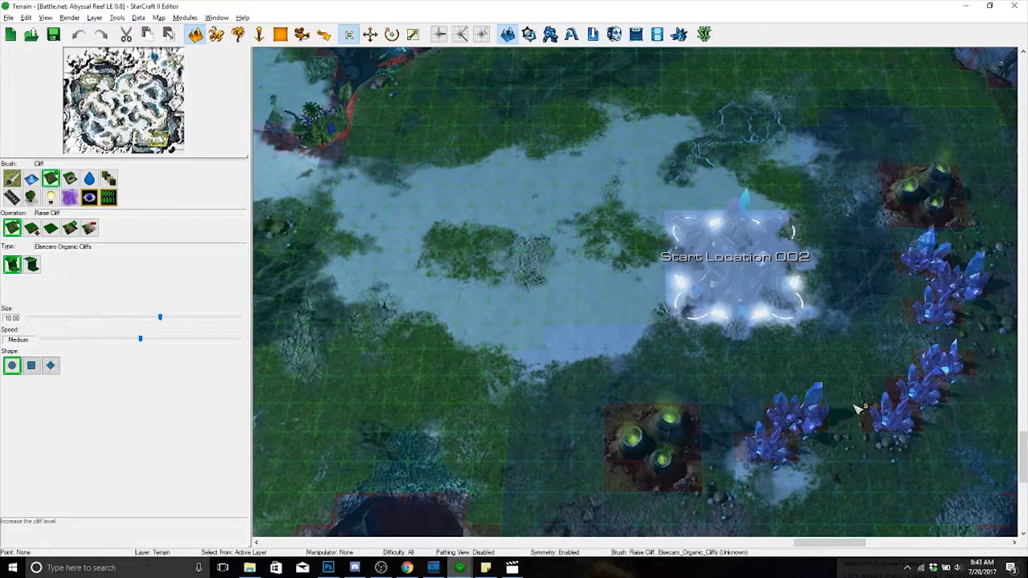
- Activate Measure Distance over the main base around Start Location 002
right_drag(665, 371, 549, 367)
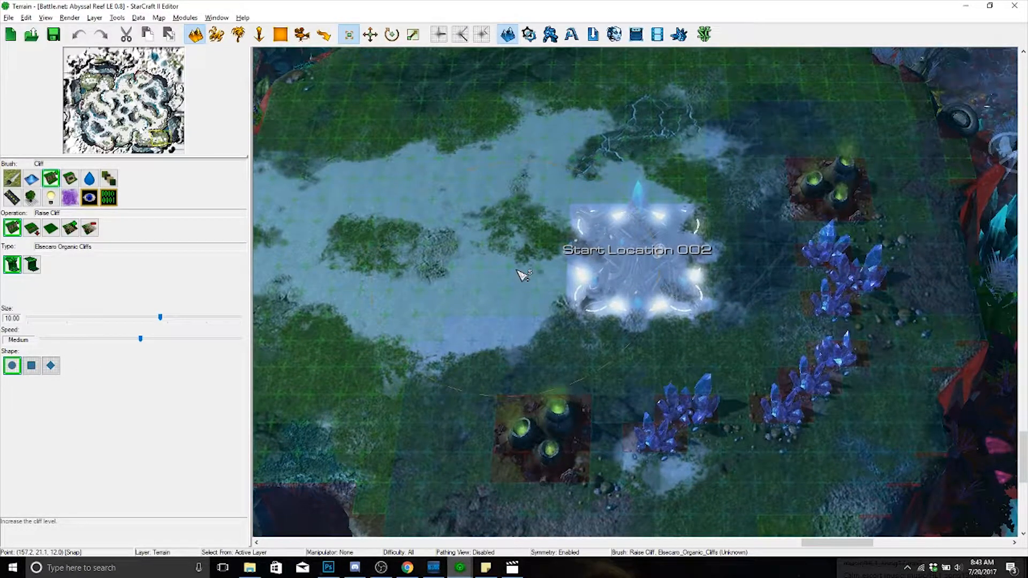
click(117, 17)
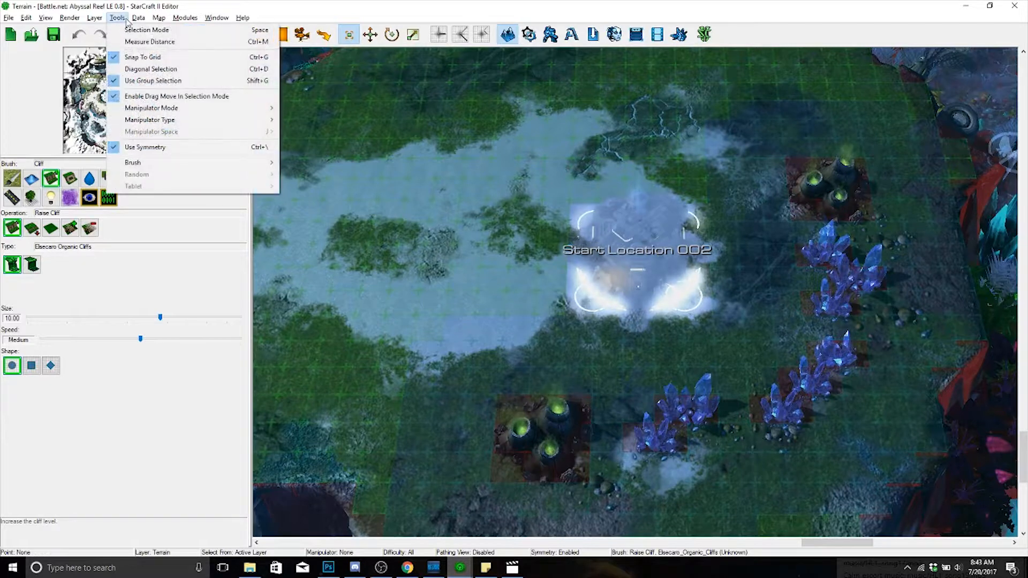
click(361, 182)
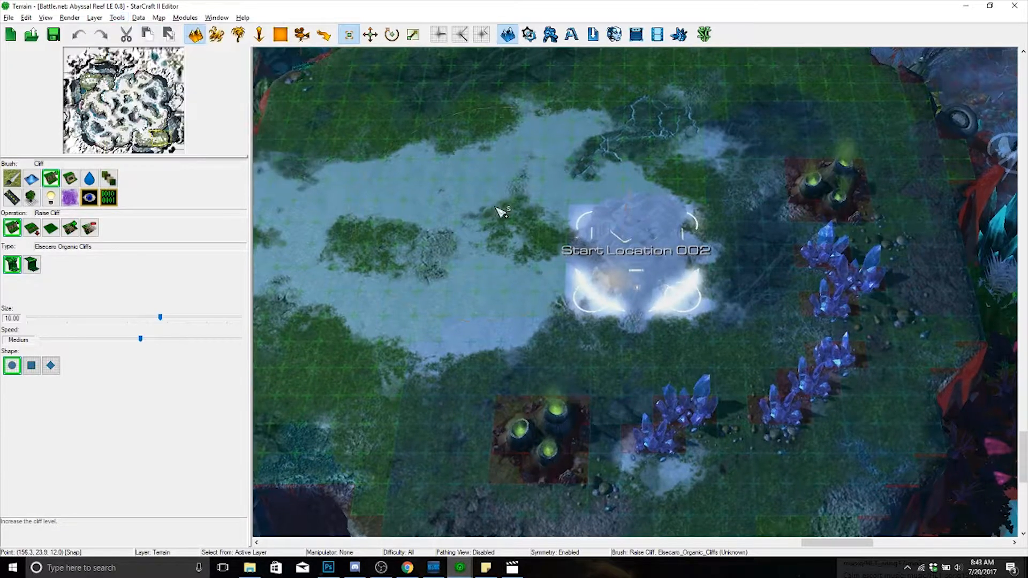
right_drag(502, 211, 528, 229)
key(m)
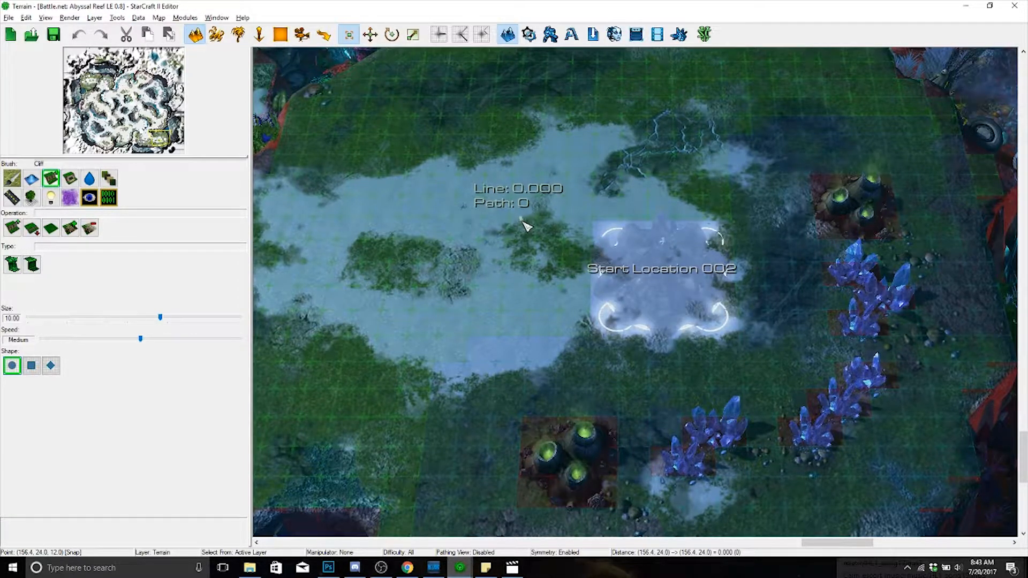
- Measure the main base plateau vertically through Start Location 002, from its lower cliff edge to its upper cliff edge
right_drag(524, 222, 650, 204)
scroll(650, 204, down, 3)
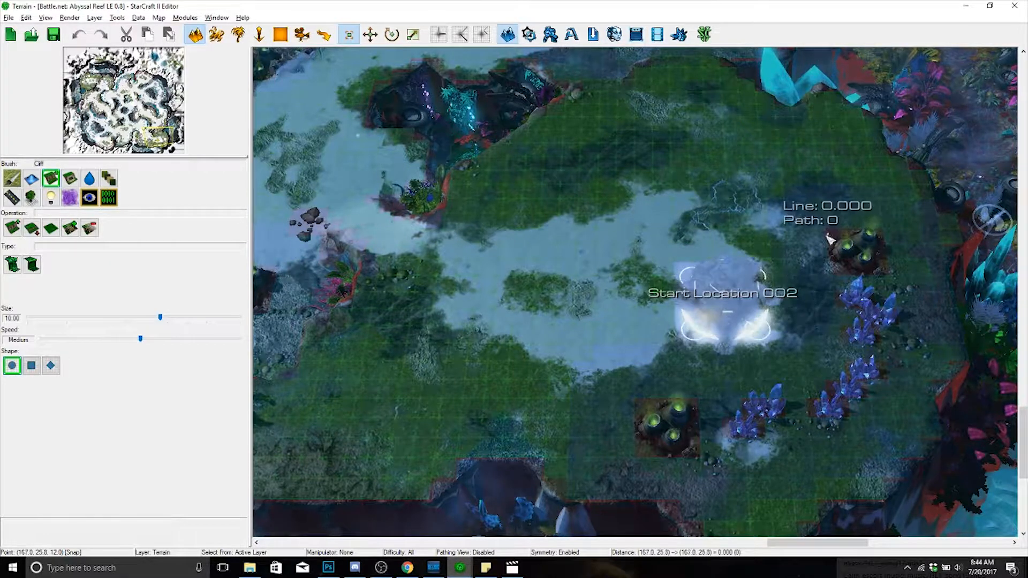
right_drag(828, 238, 817, 230)
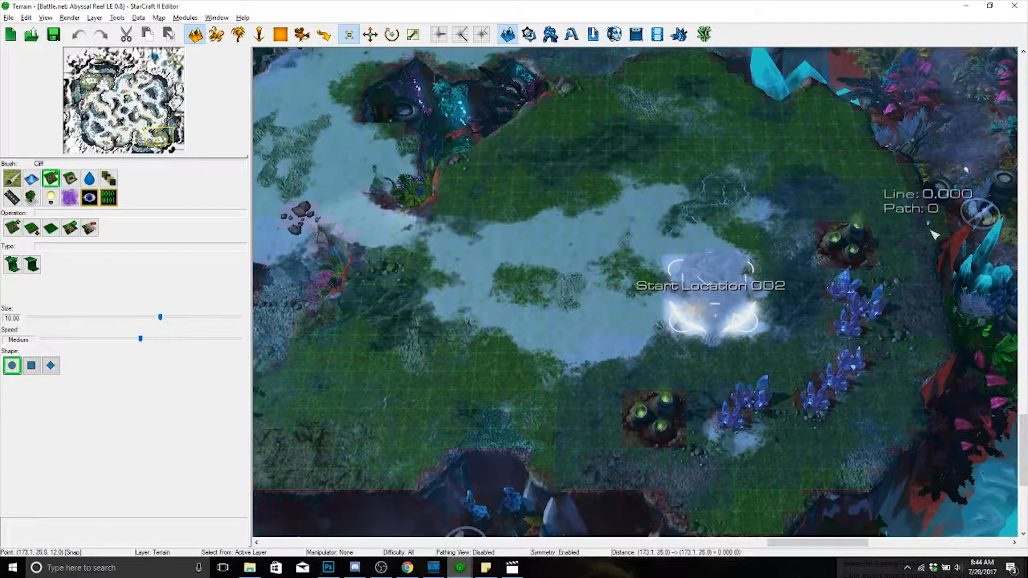
right_drag(419, 346, 420, 257)
right_drag(525, 375, 532, 442)
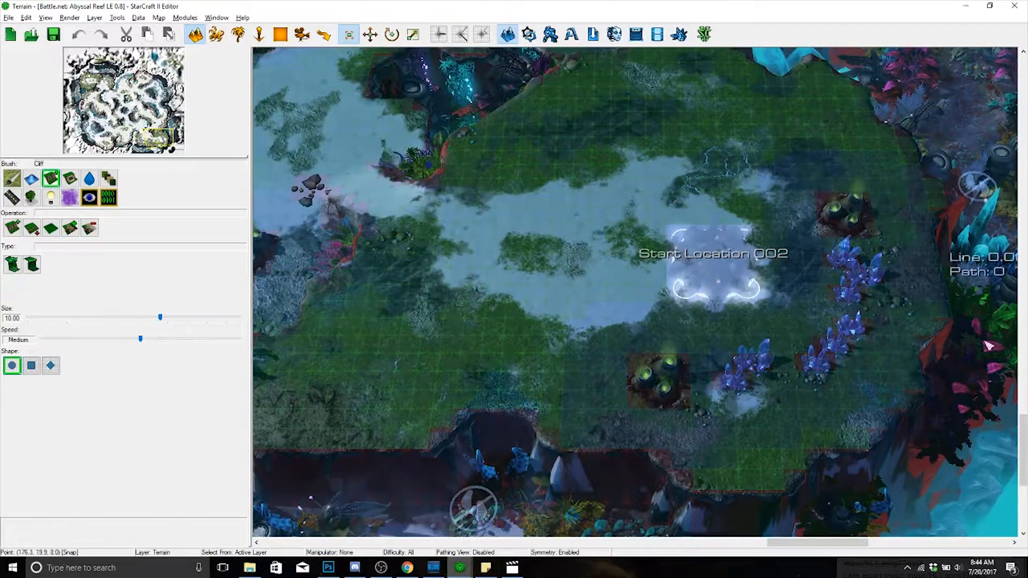
right_drag(747, 388, 723, 390)
right_drag(649, 366, 710, 373)
scroll(713, 325, down, 1)
right_drag(714, 325, 699, 337)
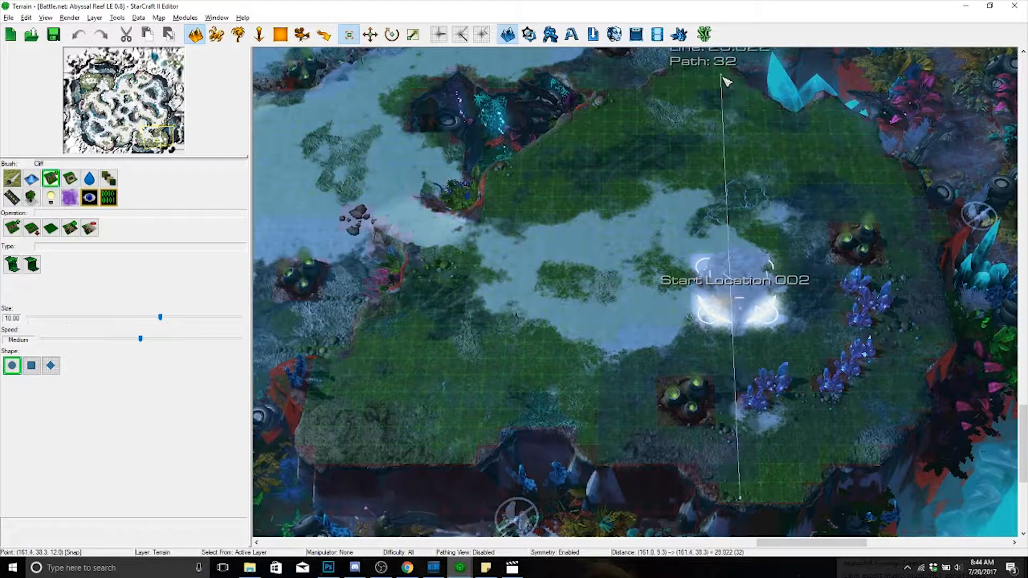
right_drag(724, 78, 685, 158)
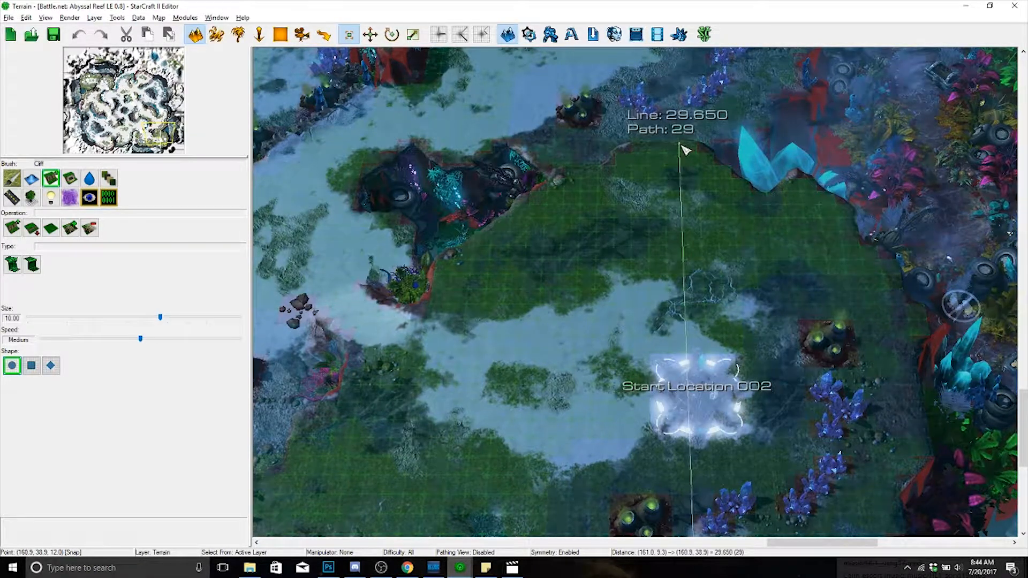
right_drag(679, 144, 685, 140)
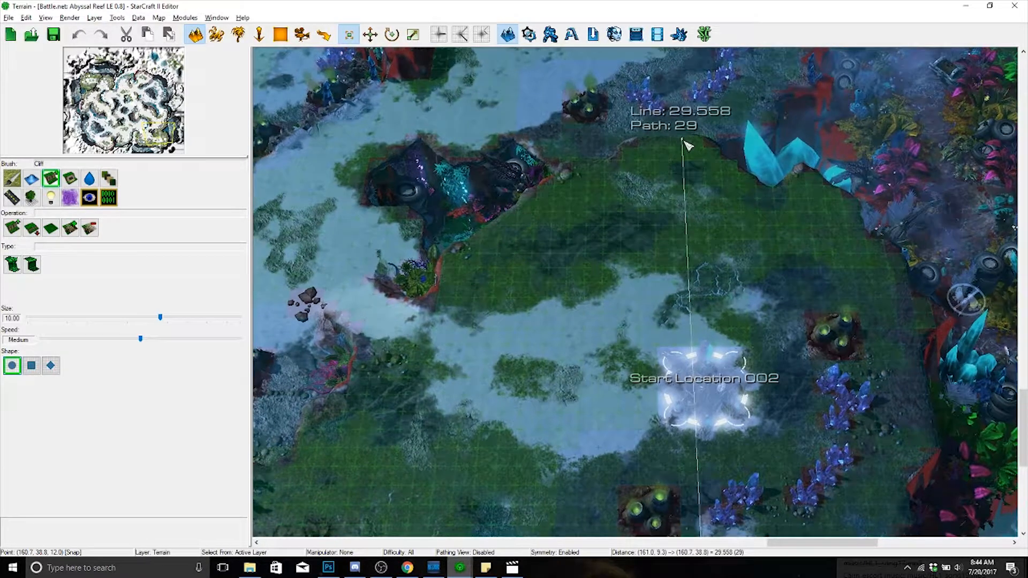
key(a)
- Measure the main base's width from the cliff edge behind the minerals across to the ramp side, and clear the measurement
right_drag(672, 302, 684, 194)
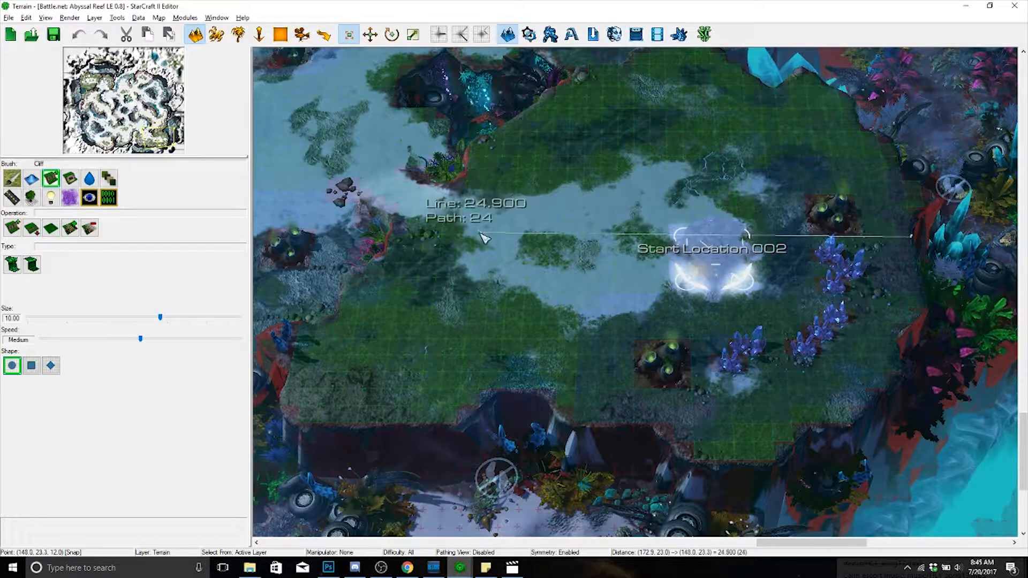
click(399, 234)
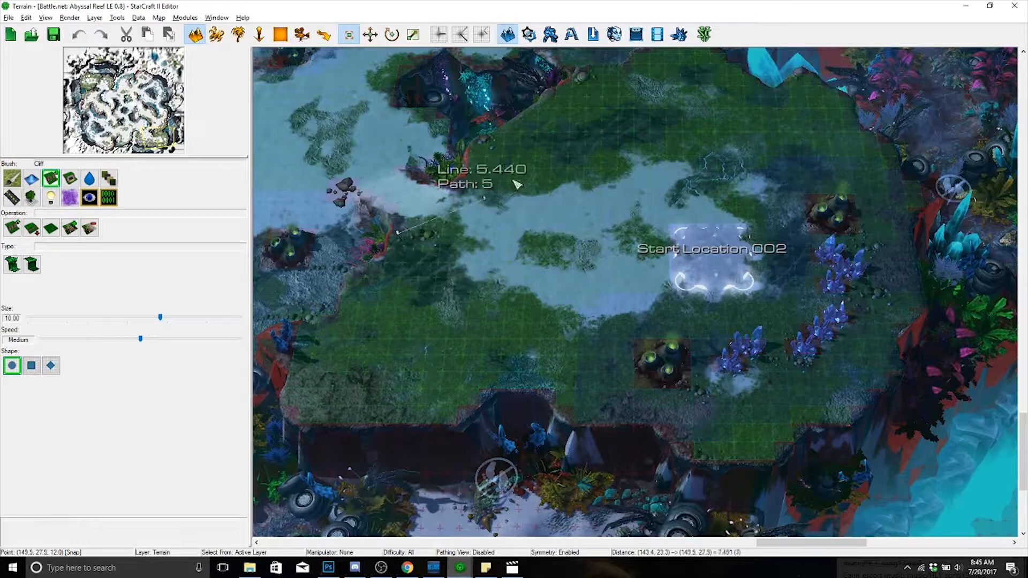
click(543, 286)
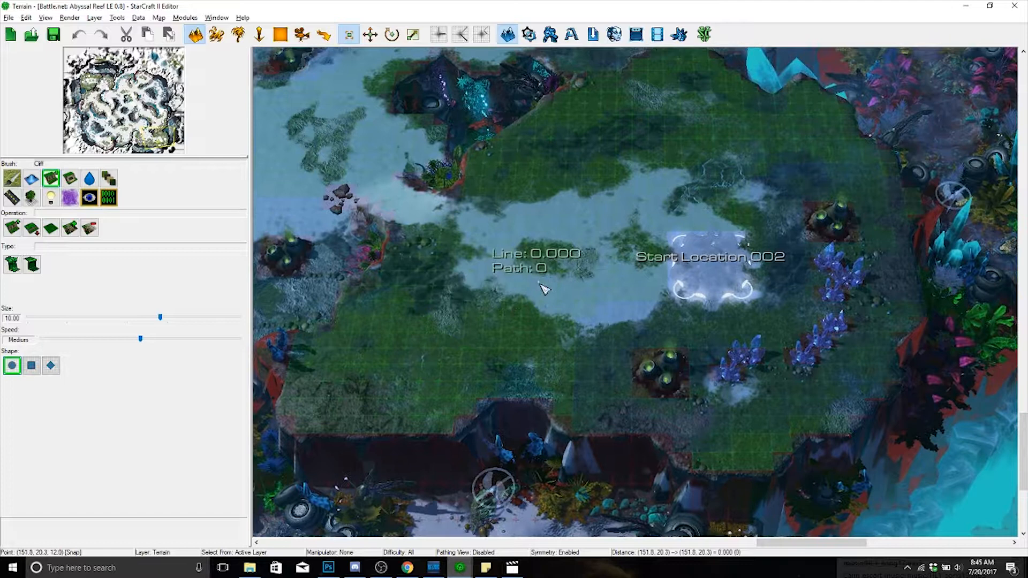
- Switch to the Abyssal Reef LE sticky note, add the line "Main: 30x30", and return to the map editor
click(493, 566)
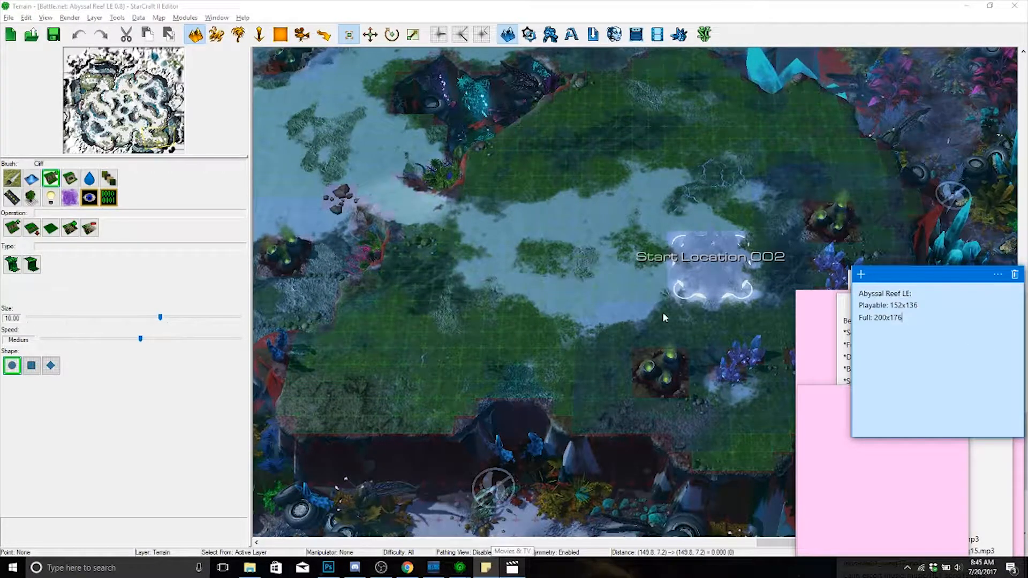
text(Main: )
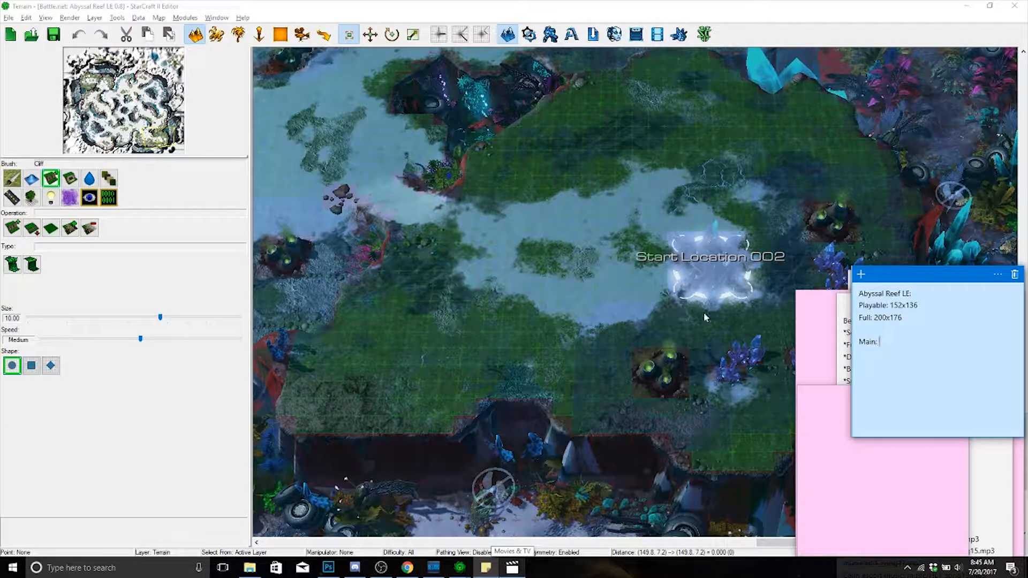
text(30x30)
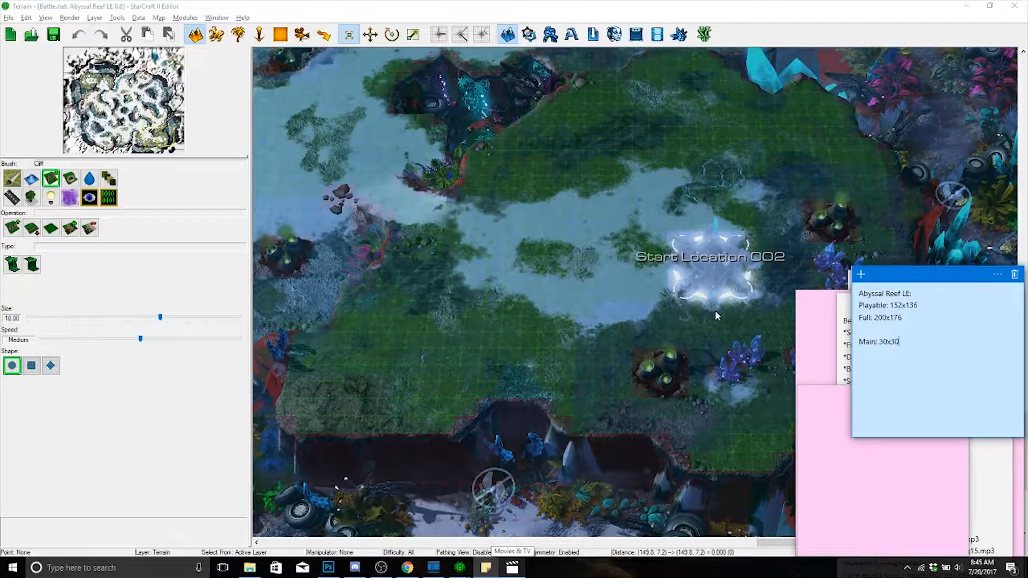
click(883, 214)
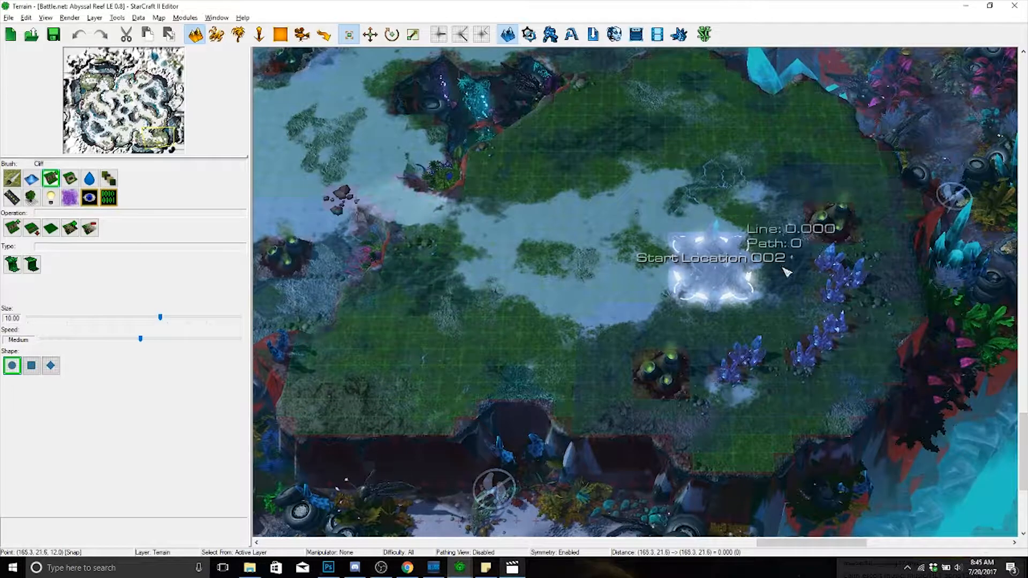
- Start a distance measurement from the centre of Start Location 002
scroll(793, 279, up, 2)
right_drag(827, 261, 791, 263)
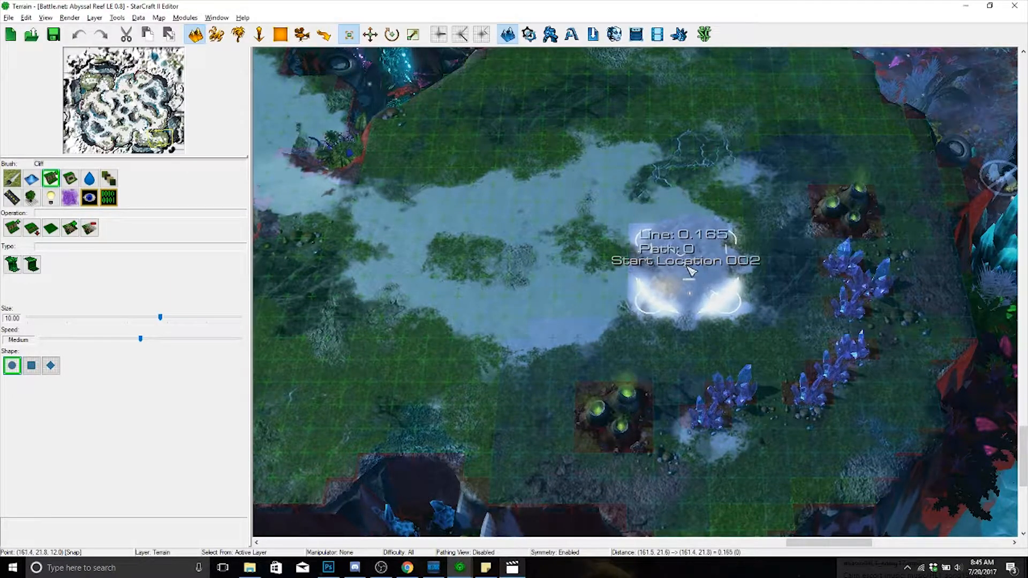
- Measure from the start location to the main's ramp and record "Main to ramp-19" under the main size in the Abyssal Reef LE sticky note
right_drag(671, 267, 900, 286)
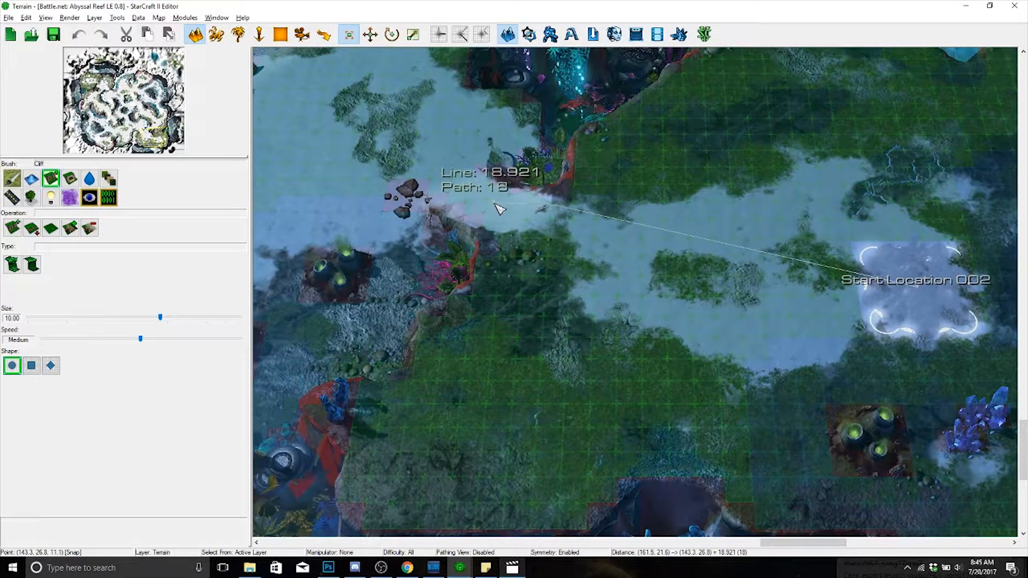
click(486, 569)
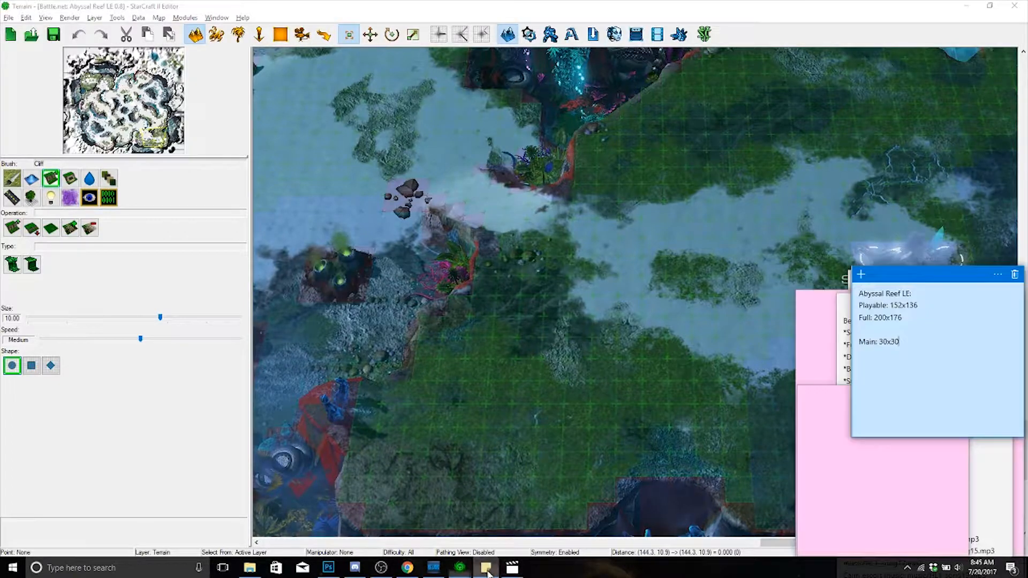
key(Return)
text(Main)
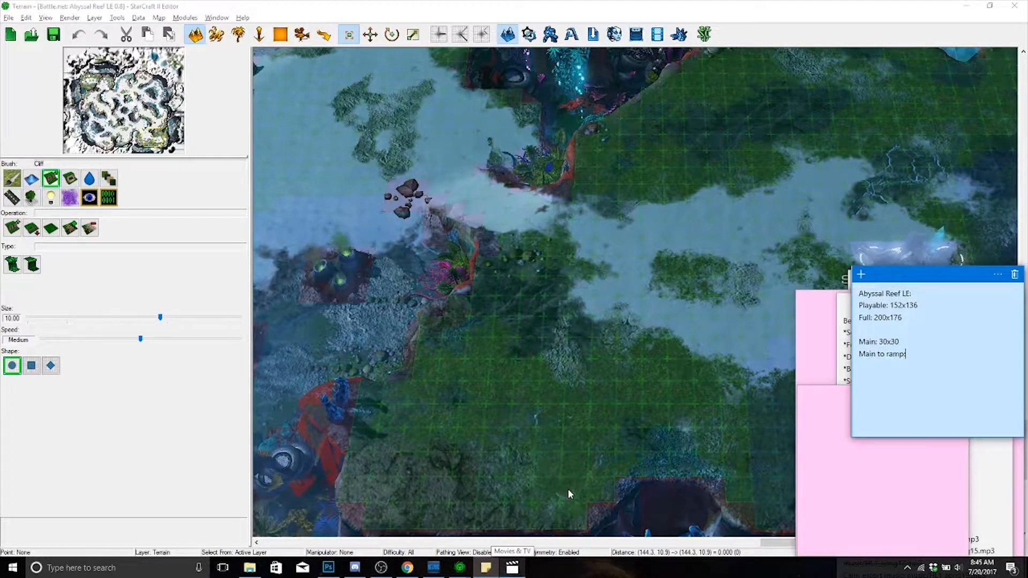
text( to ramp-19)
key(Return)
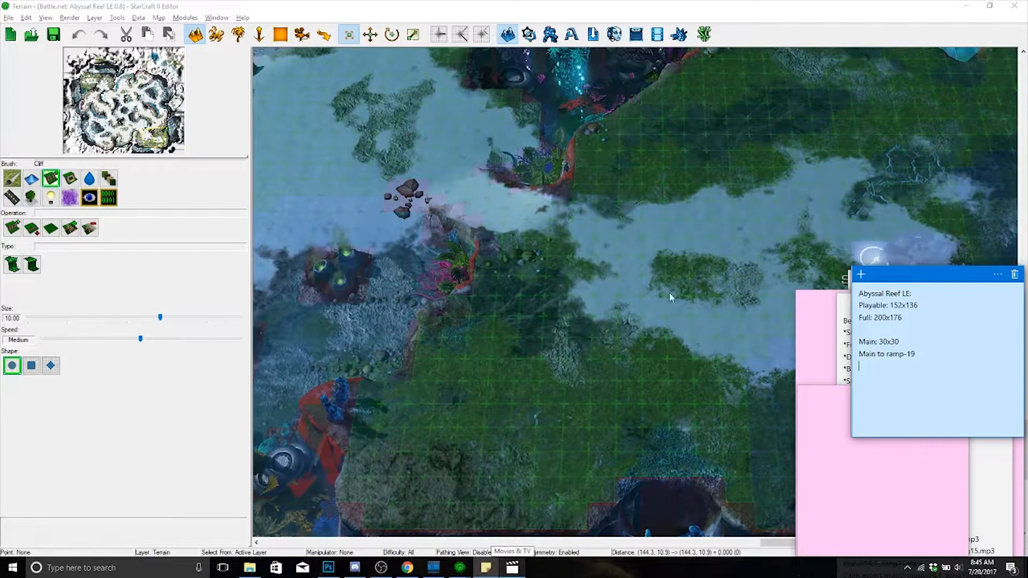
- In the StarCraft II Editor, measure the path between the ramp and the natural's town hall spot, in both directions
right_drag(670, 294, 983, 275)
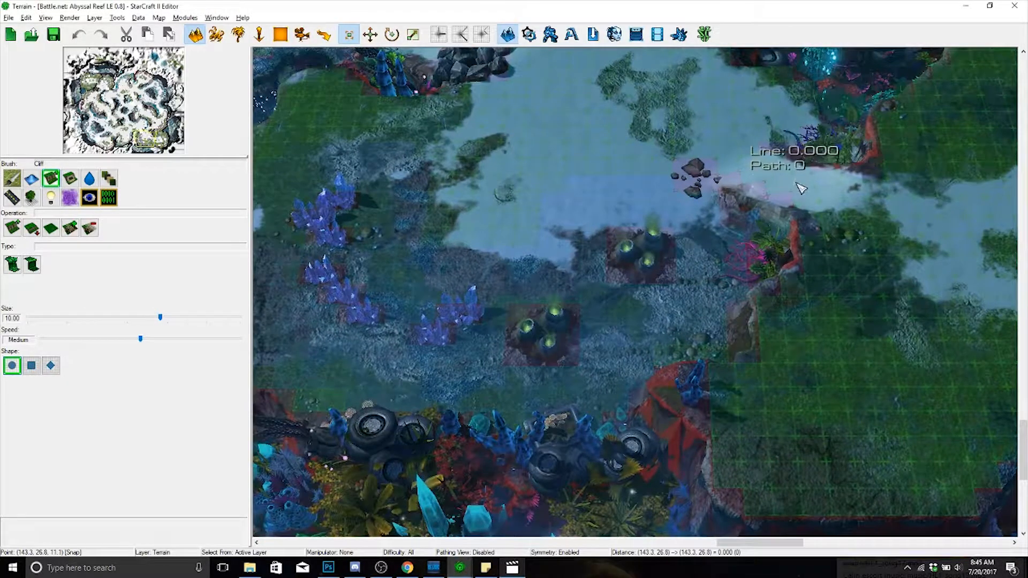
key(d)
scroll(589, 209, up, 3)
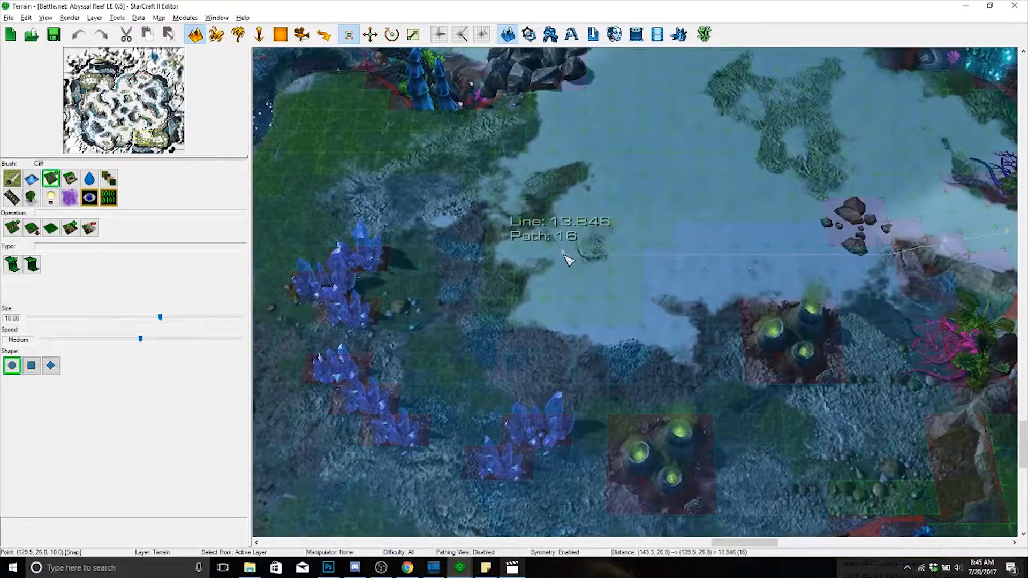
middle_drag(568, 260, 529, 266)
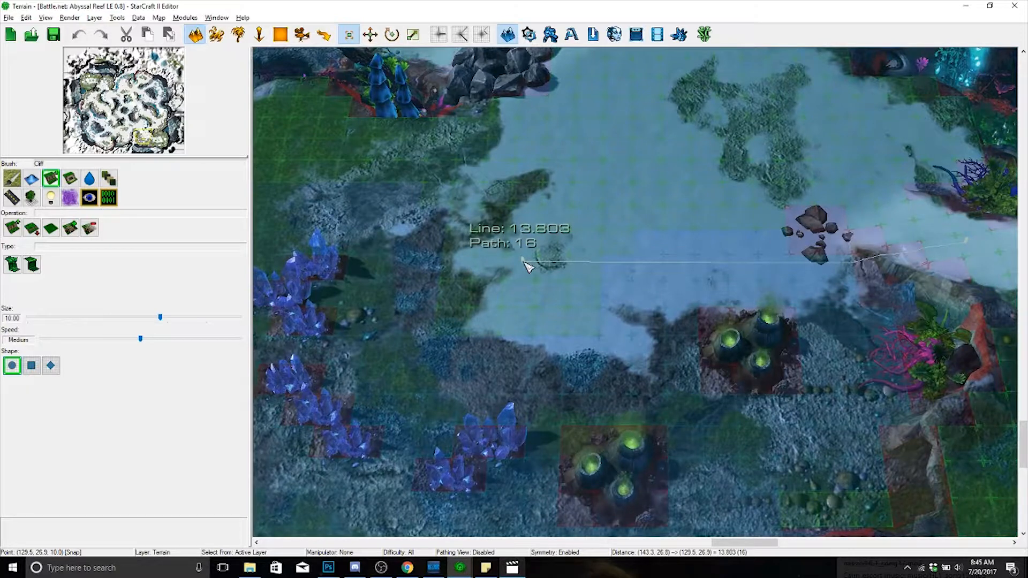
right_drag(529, 267, 540, 240)
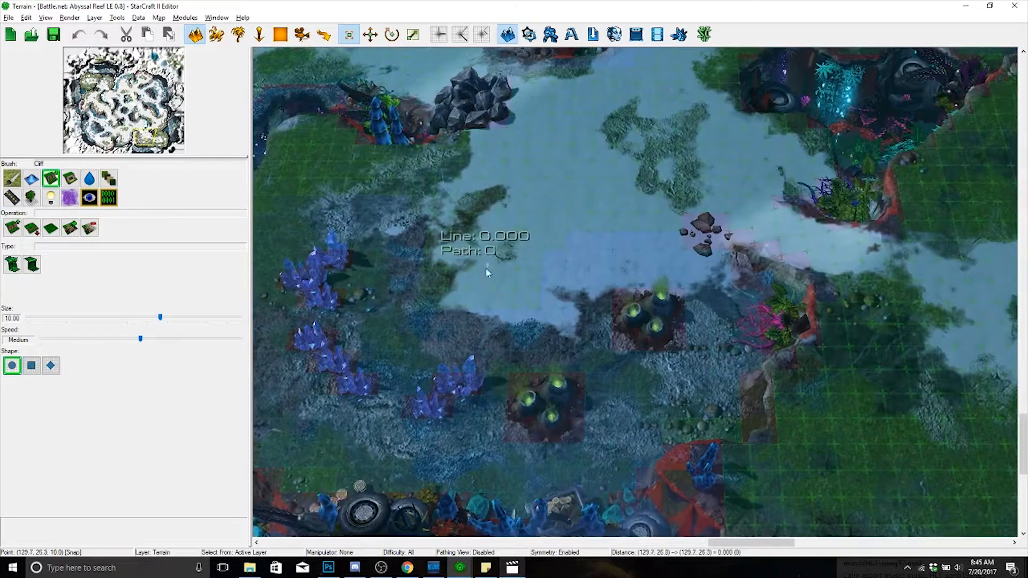
drag(482, 276, 809, 237)
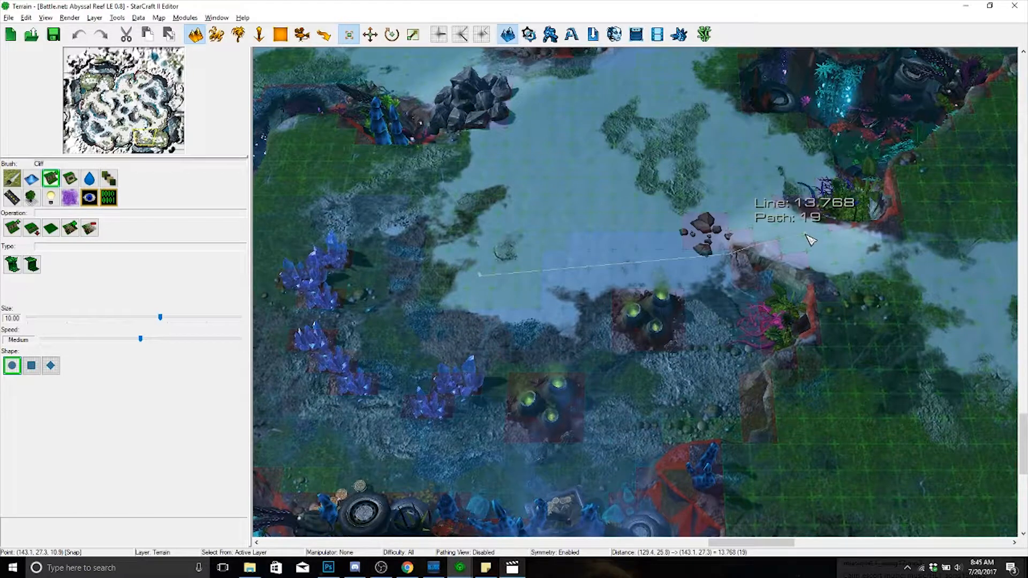
drag(806, 234, 808, 235)
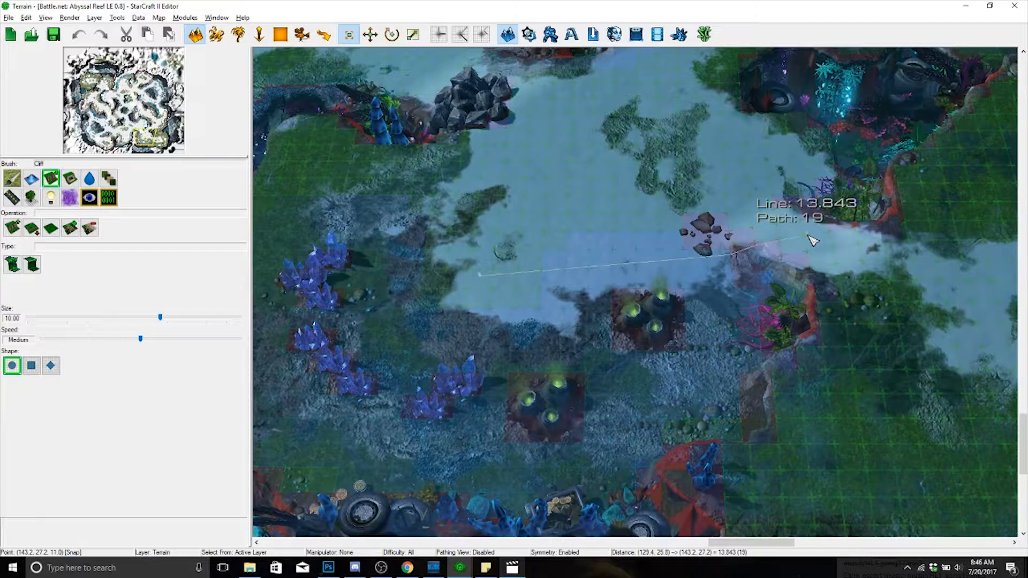
- Measure around the small rocks beside the ramp, and remeasure the path from the natural's town hall spot to the ramp
click(682, 215)
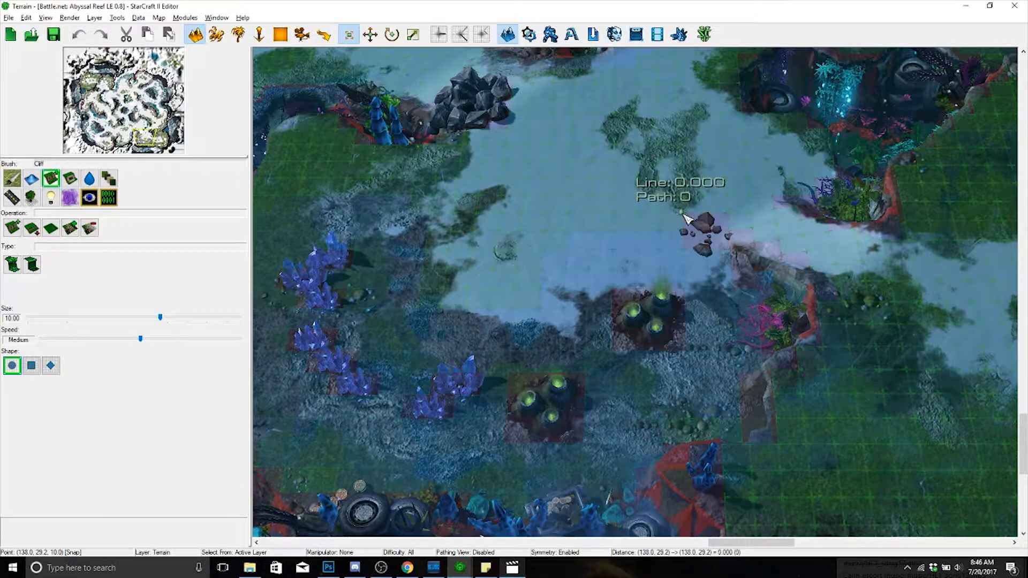
click(730, 216)
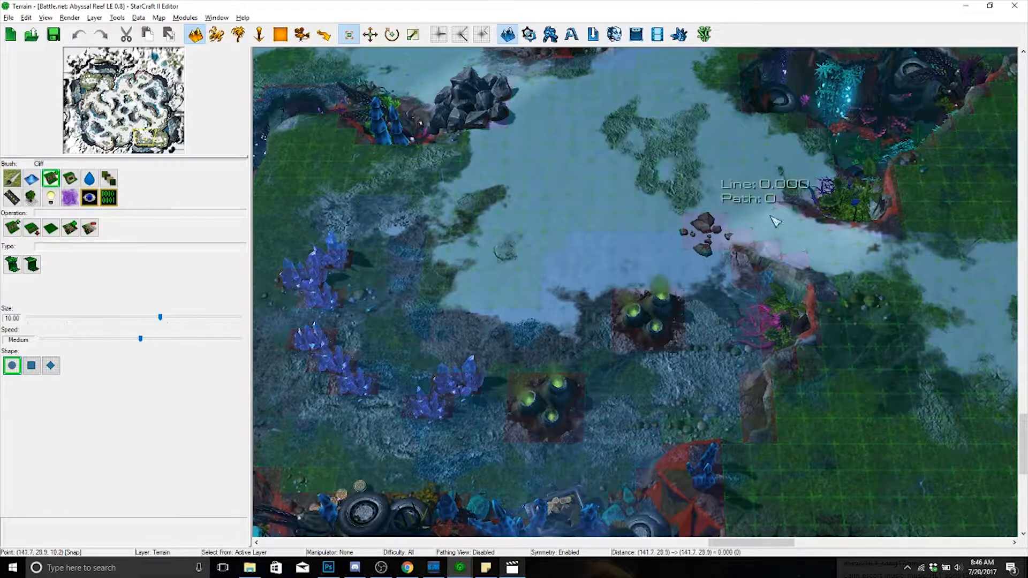
click(808, 237)
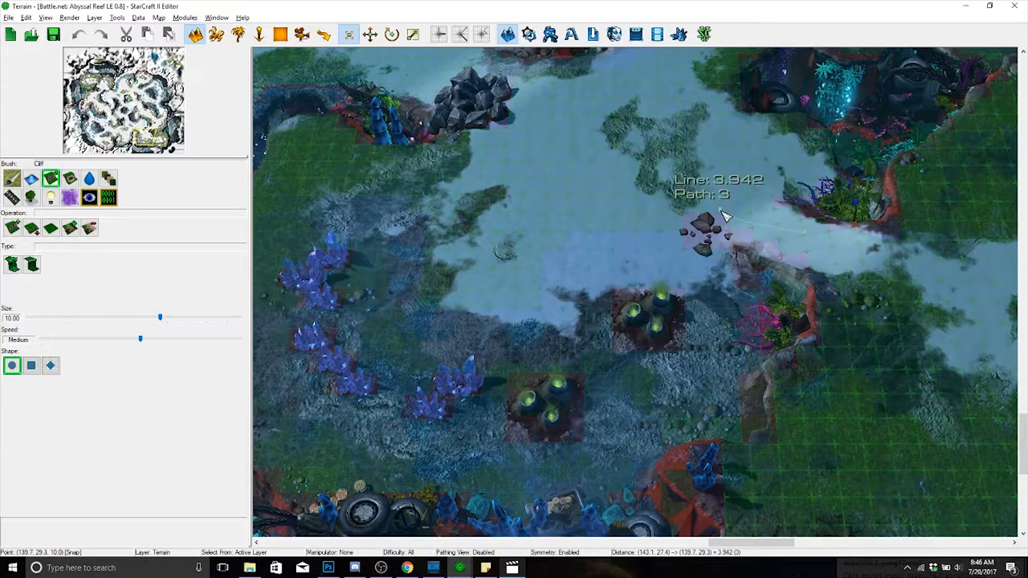
click(822, 288)
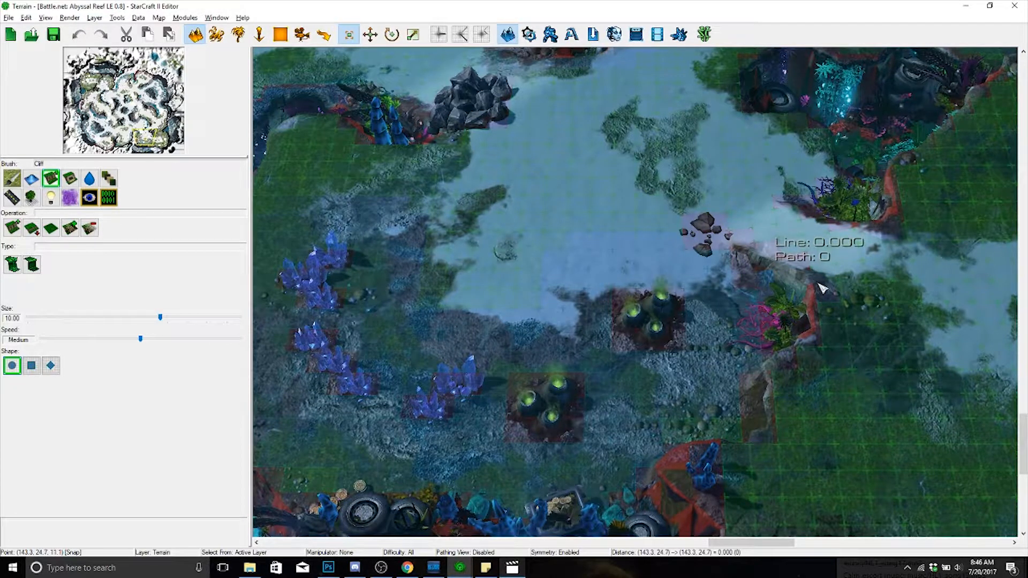
click(809, 240)
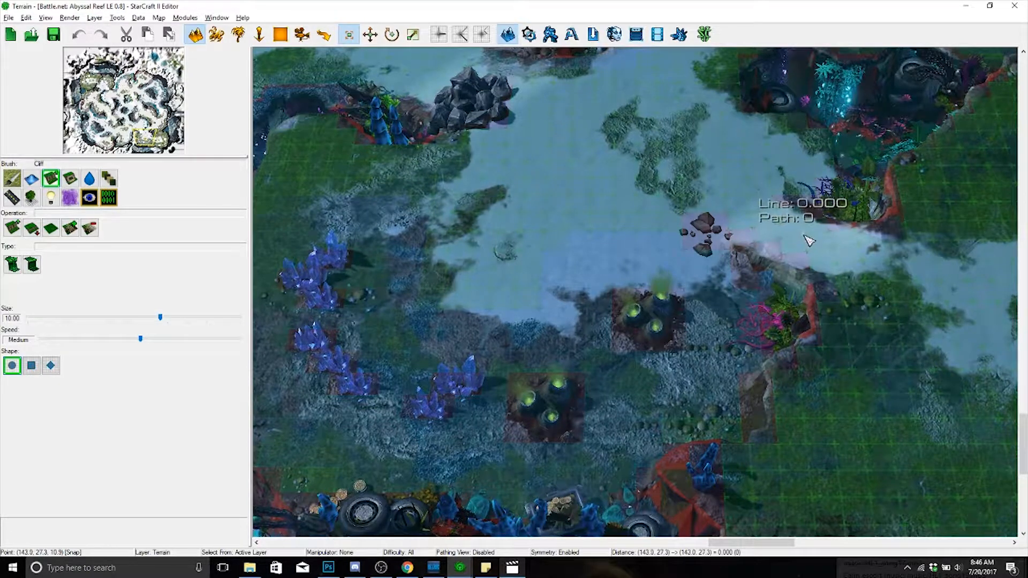
click(486, 260)
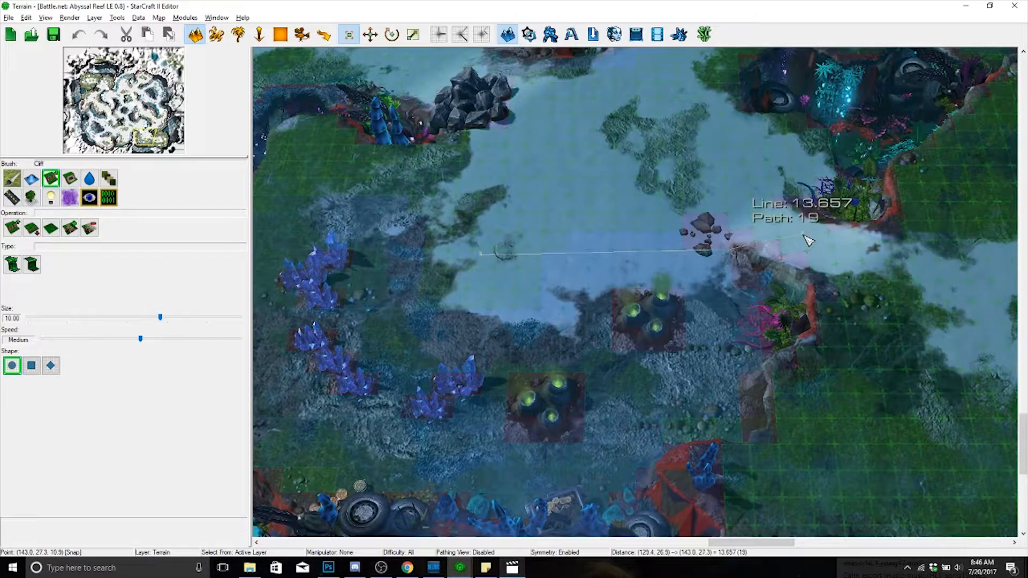
- Add the line "Ramp to natural-19" to the Abyssal Reef LE sticky note
right_drag(846, 269, 766, 223)
scroll(766, 222, down, 3)
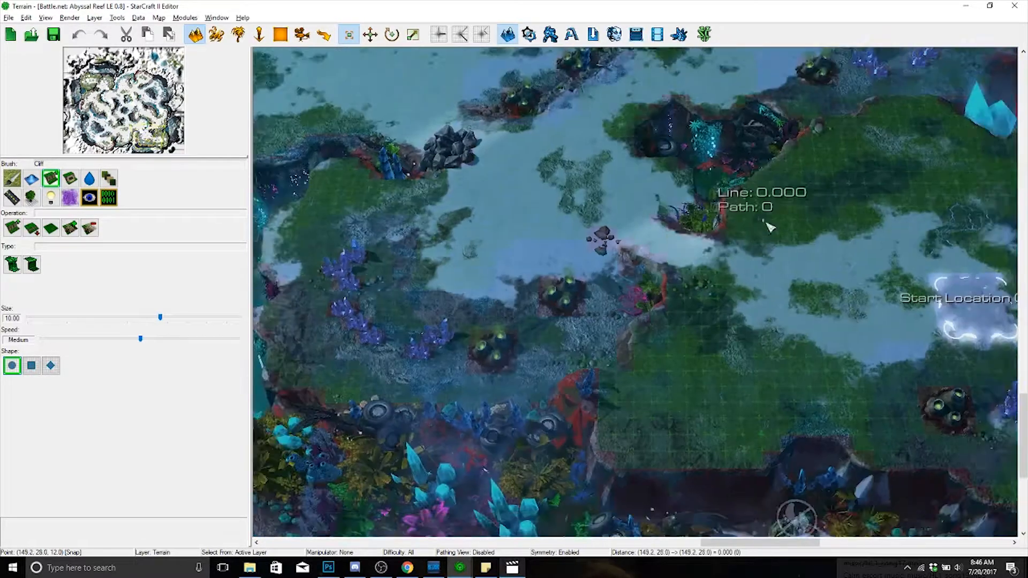
click(486, 568)
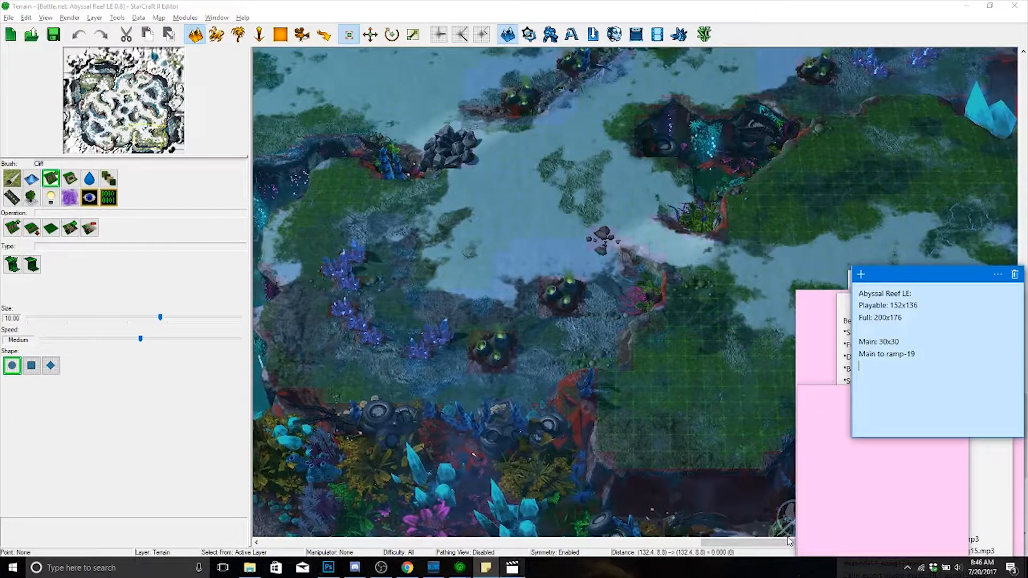
text(Ramp to na)
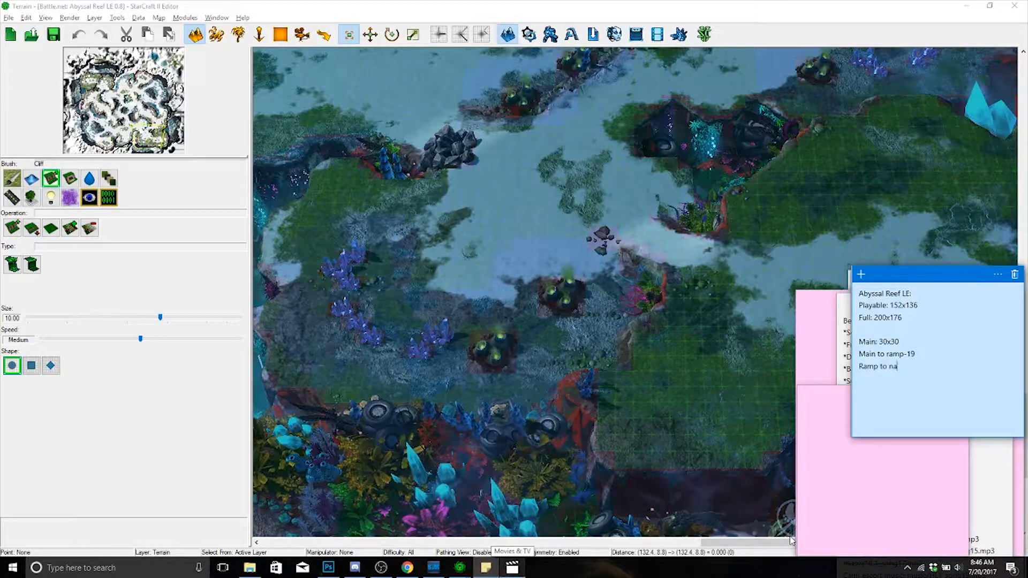
text(tural-19)
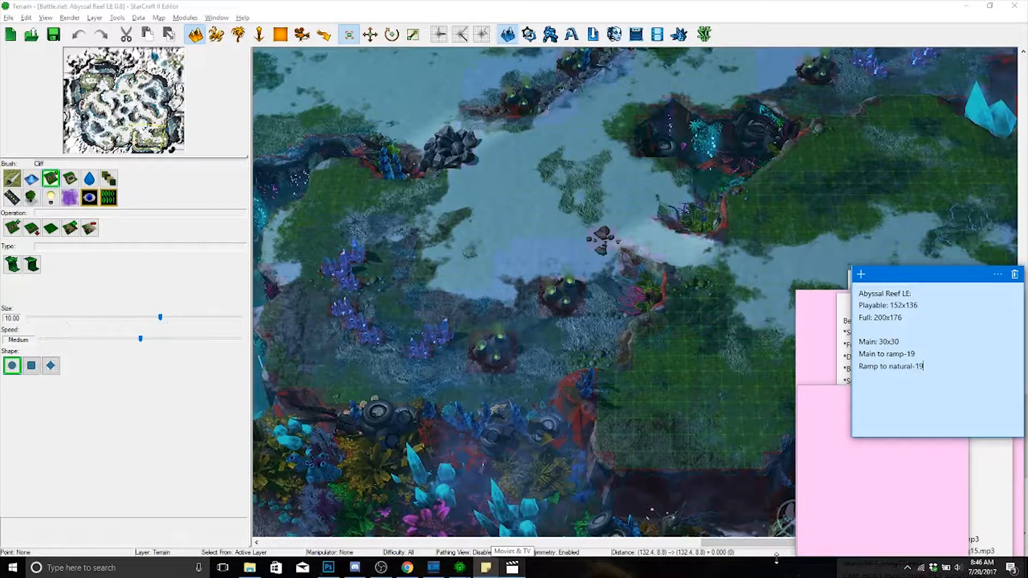
- Measure the path from the start location to the natural and add "Main to natural-45" to the sticky note
key(Return)
text(Main to n)
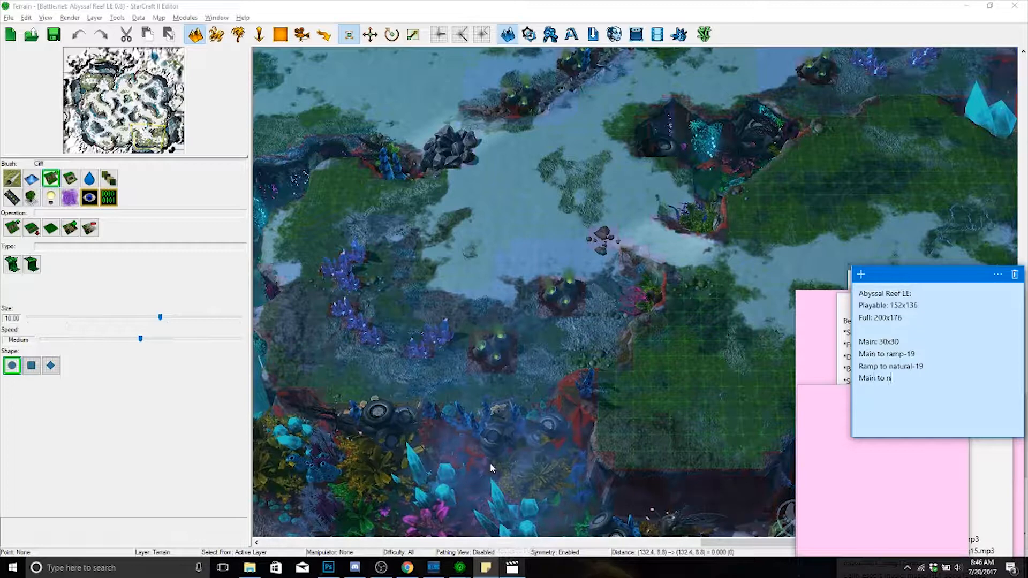
text(atural-)
click(145, 324)
right_drag(344, 256, 283, 249)
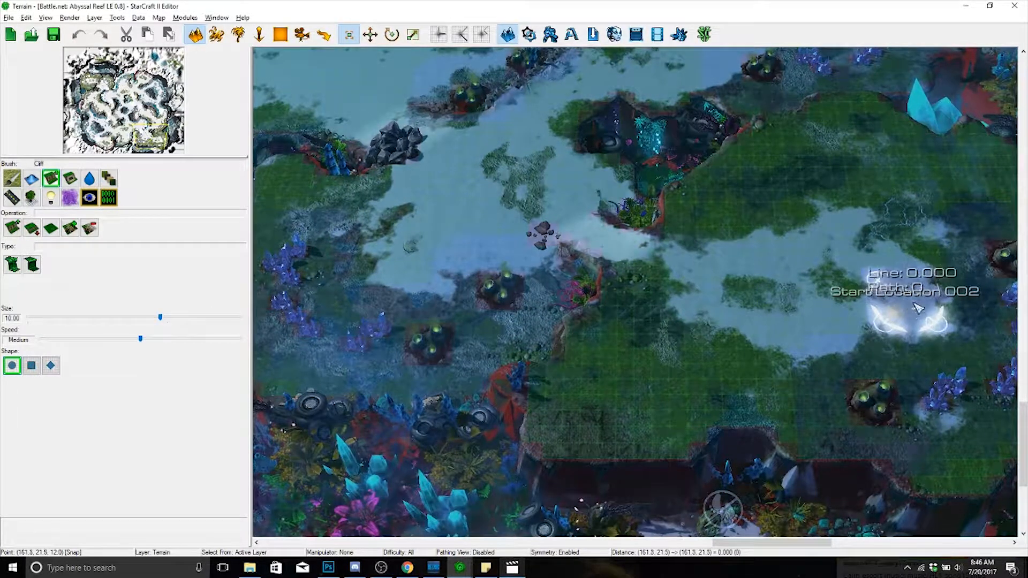
middle_drag(907, 301, 401, 256)
click(486, 567)
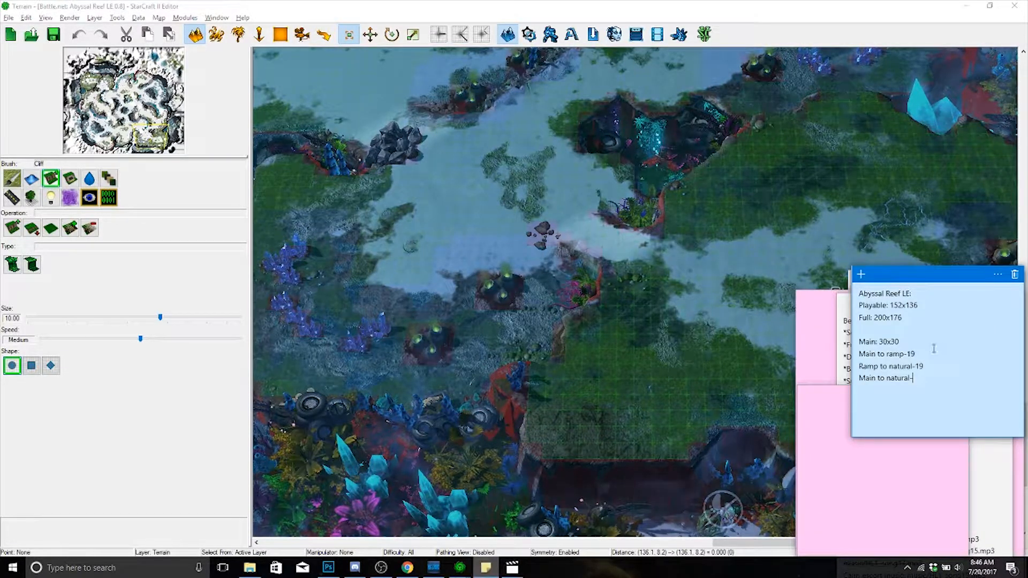
text(45)
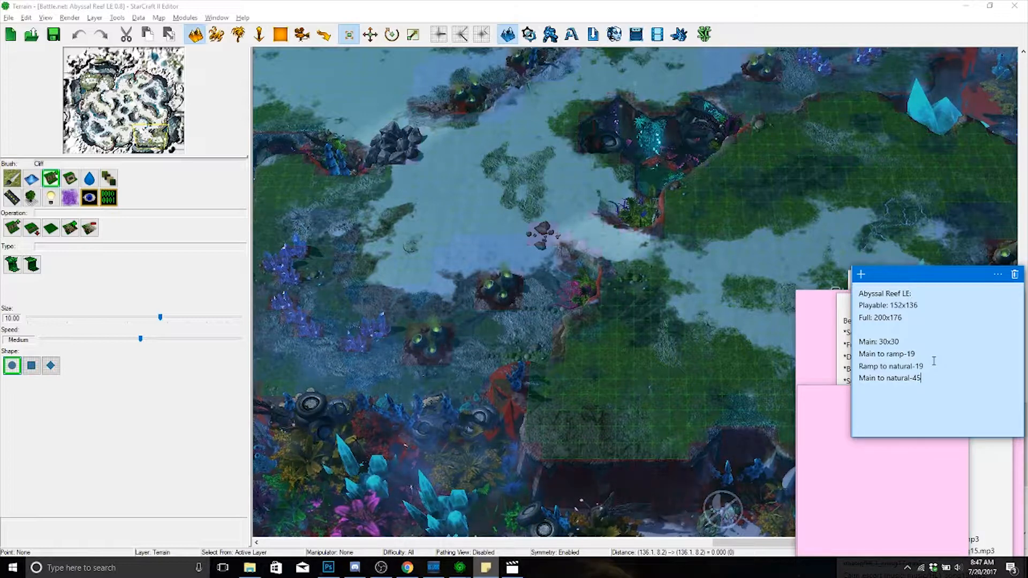
right_drag(681, 281, 657, 306)
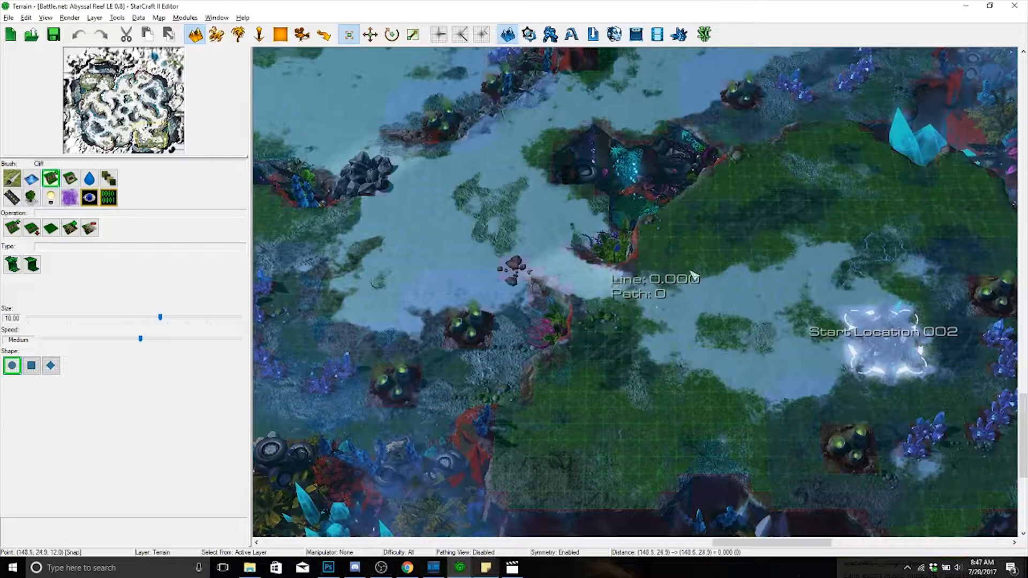
right_drag(746, 317, 913, 353)
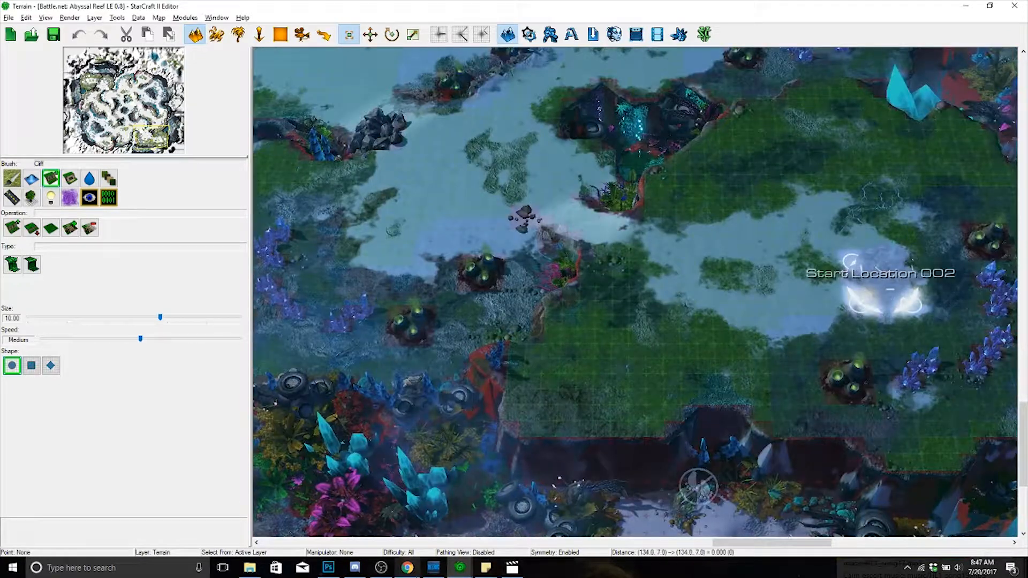
- Switch to YouTube in the browser, search for "minecraft ost", and play "Minecraft FULL SOUNDTRACK (2016)"
key(alt+Tab)
click(515, 252)
key(/)
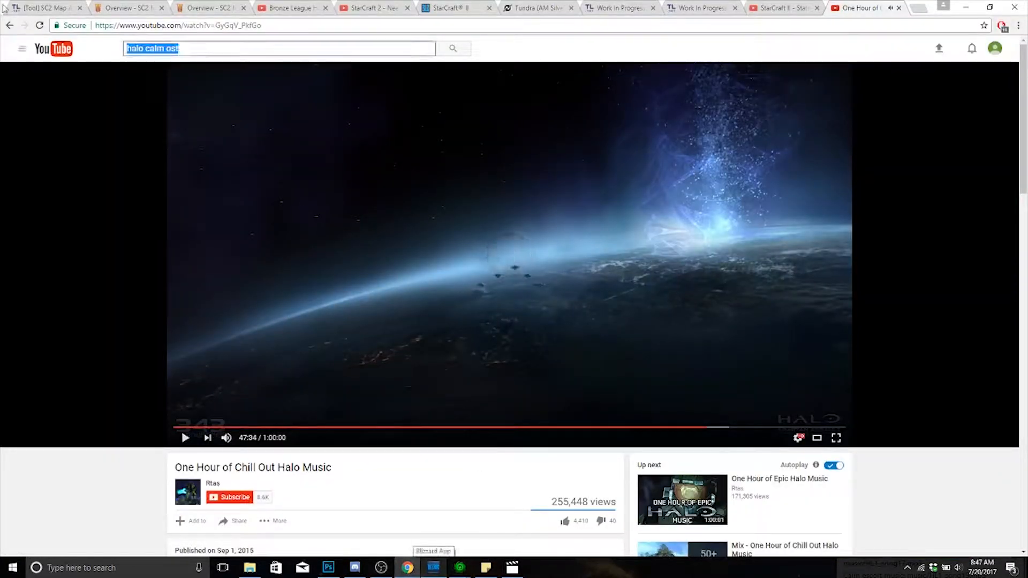
key(BackSpace)
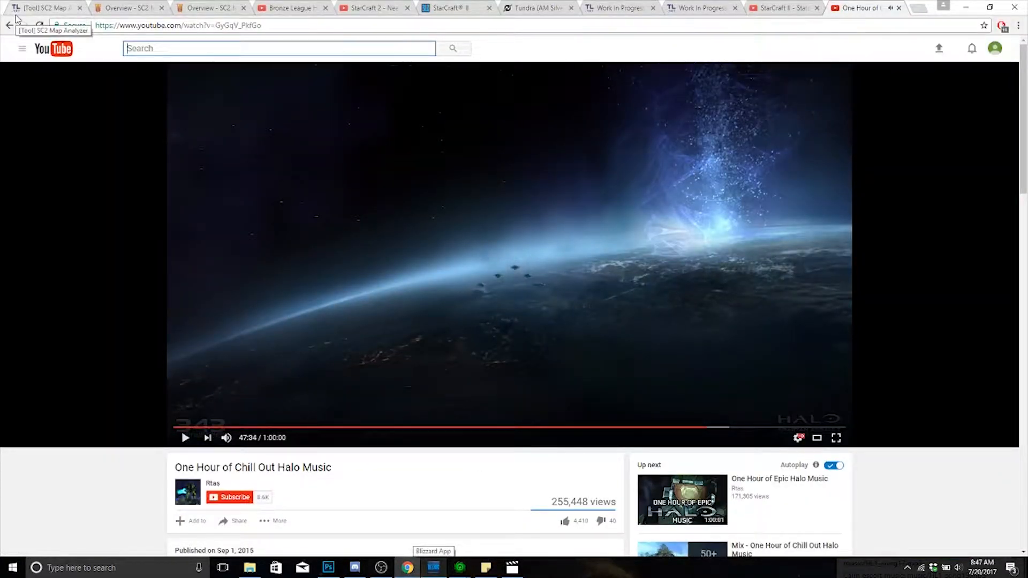
text(minecraft ost)
key(Return)
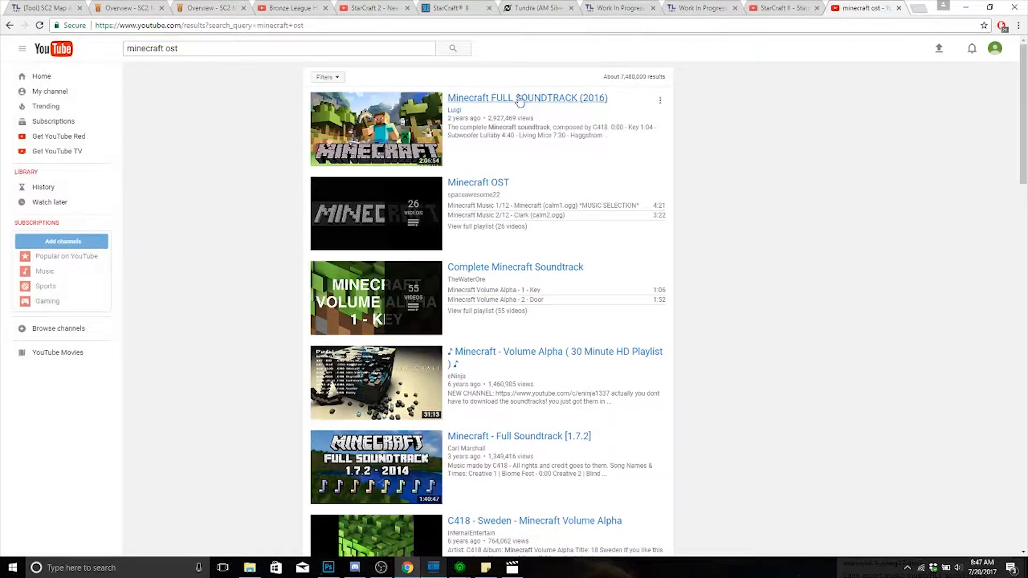
click(519, 100)
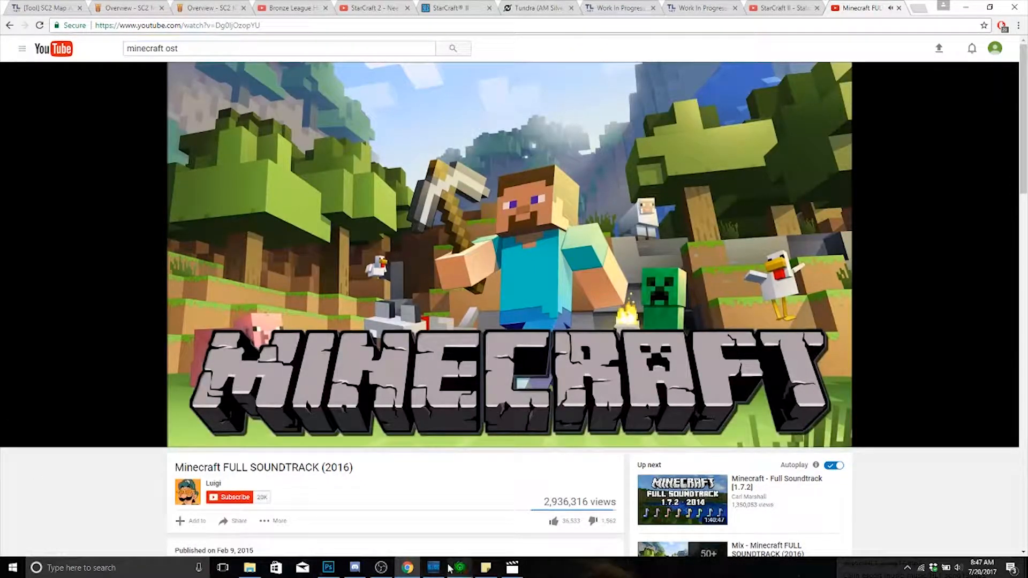
- Lower the music volume and return to the natural expansion area in the StarCraft II Editor
mouse_move(221, 445)
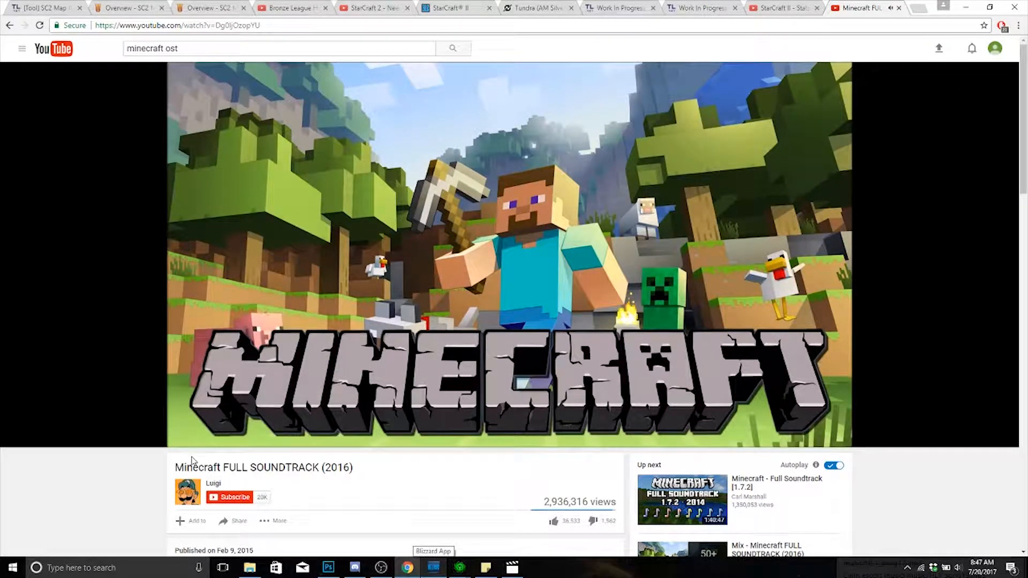
key(XF86AudioLowerVolume)
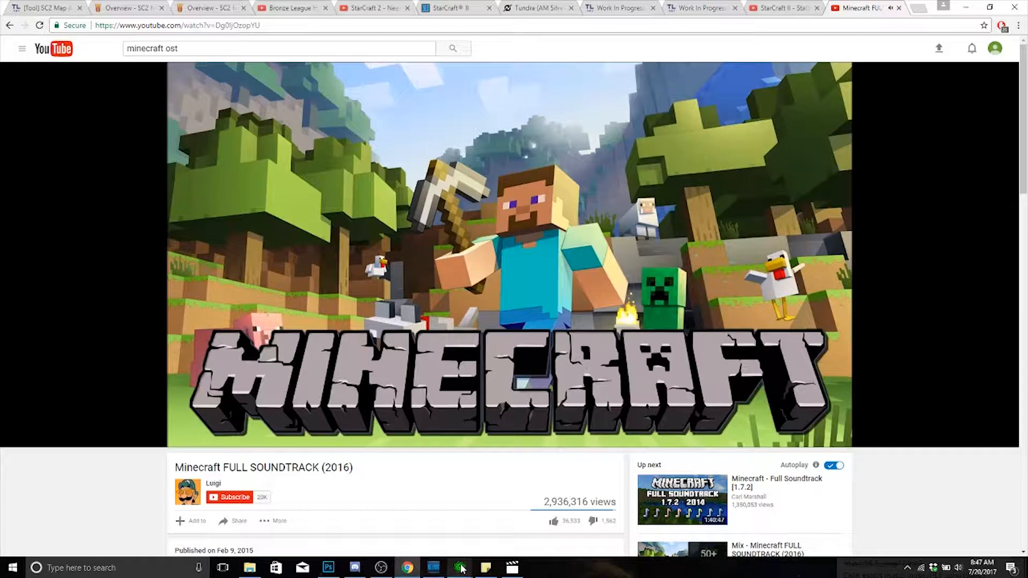
mouse_move(462, 572)
click(394, 535)
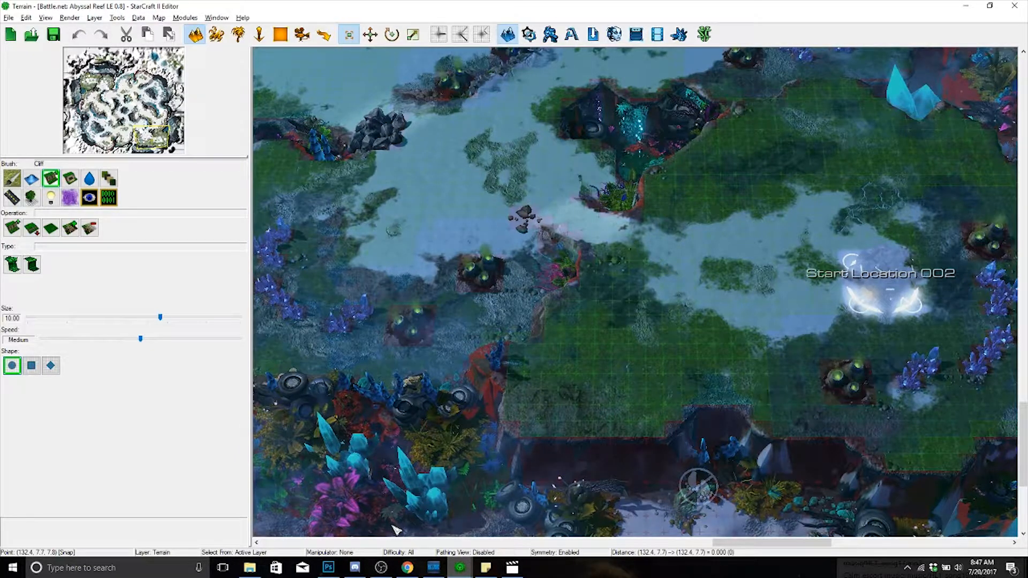
key(XF86AudioLowerVolume)
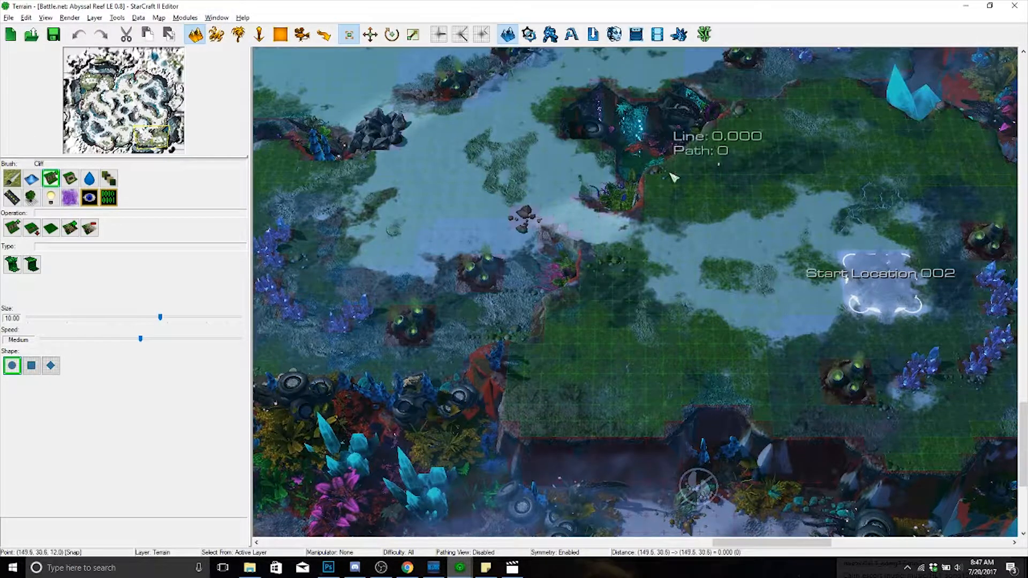
right_drag(653, 103, 741, 220)
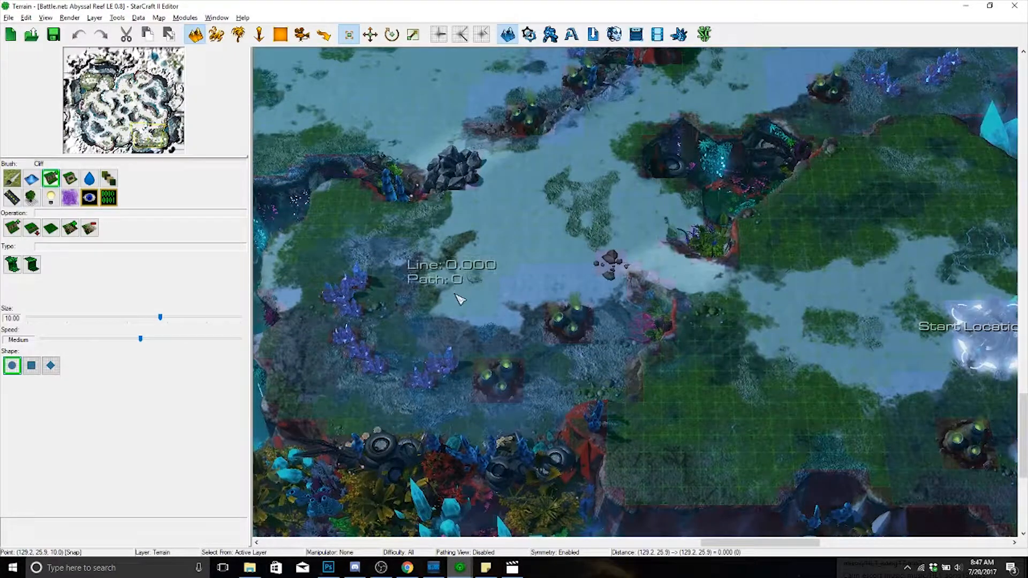
- Measure the path from the natural expansion to the third base location to the northeast
right_drag(591, 169, 461, 250)
right_drag(651, 174, 566, 318)
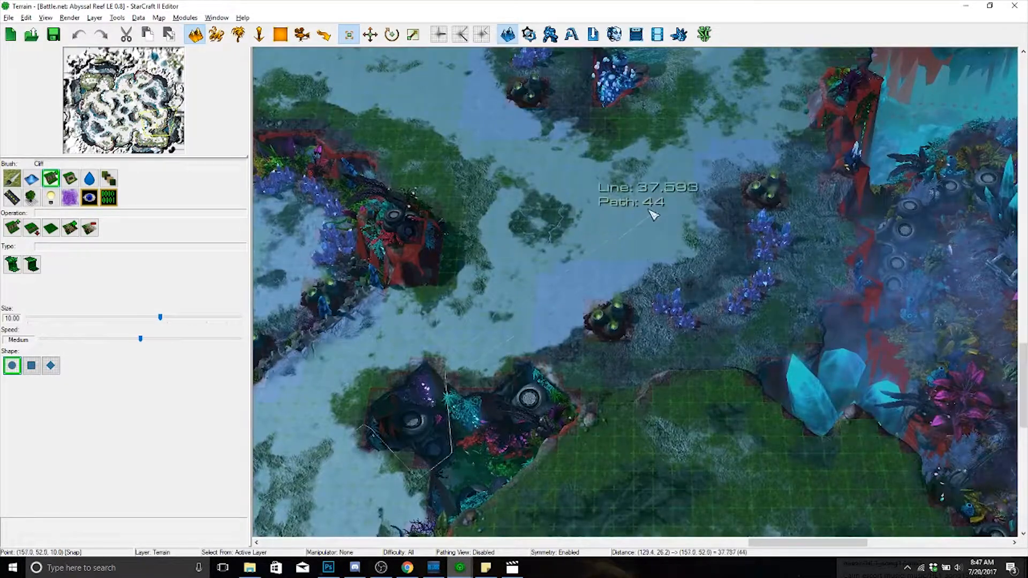
scroll(656, 195, up, 4)
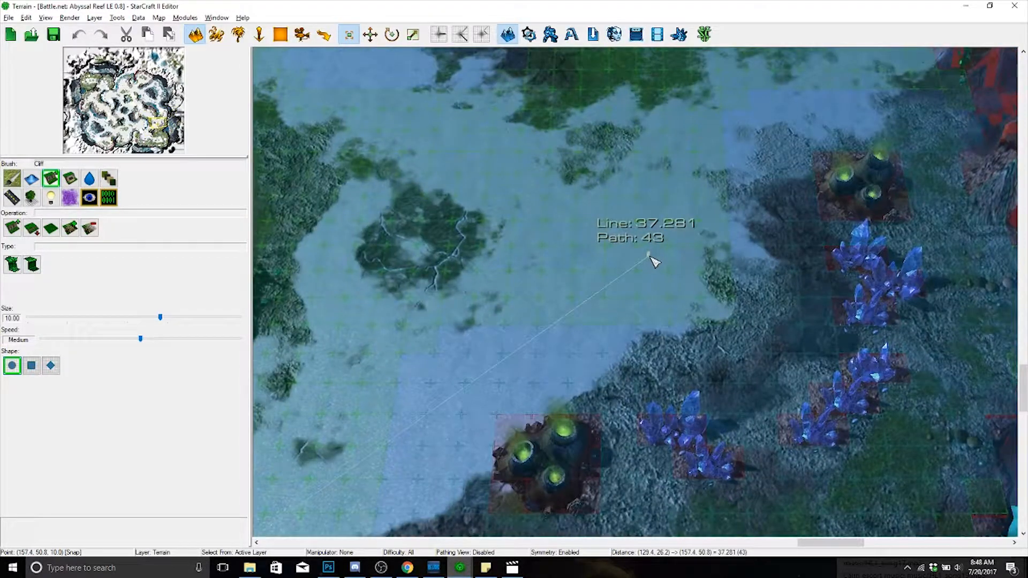
- Measure the path from Start Location 002 to the third base location
right_drag(596, 275, 589, 146)
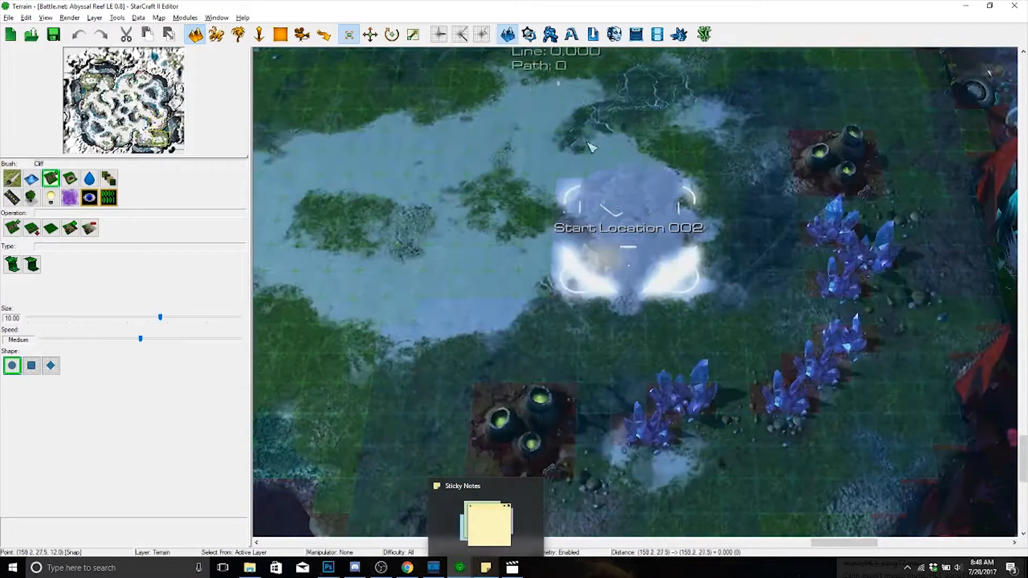
middle_click(631, 240)
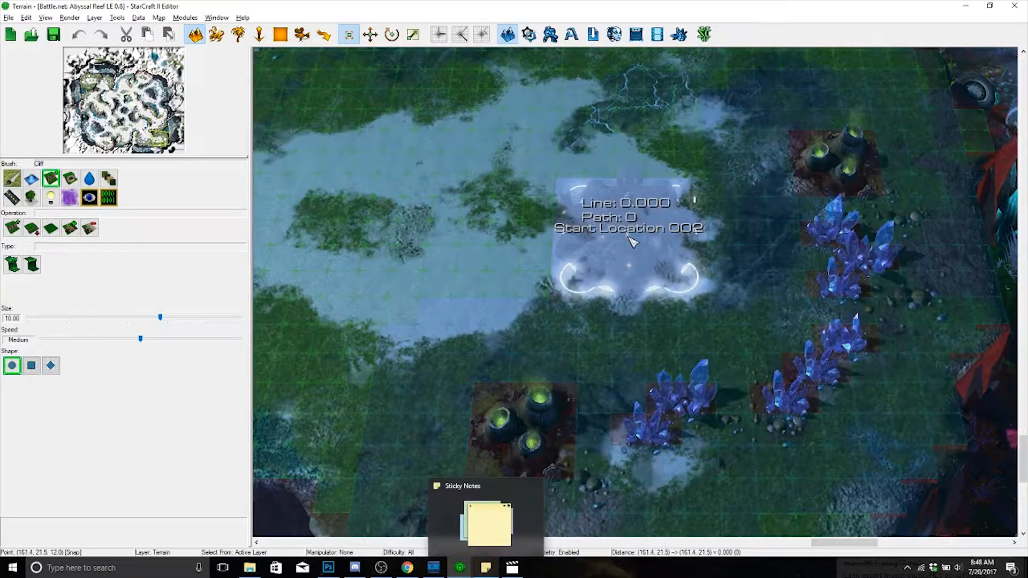
right_drag(593, 93, 607, 433)
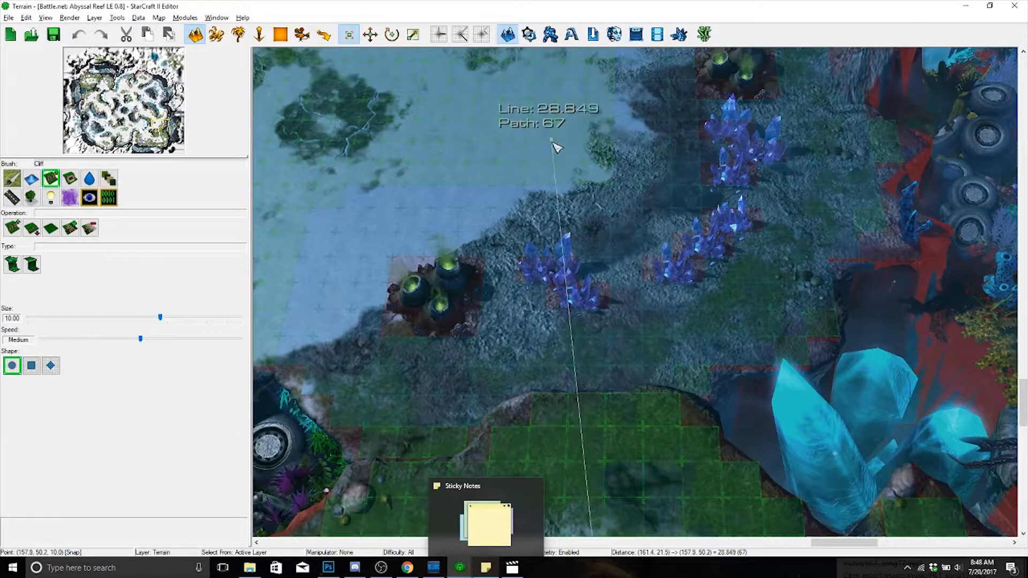
right_drag(558, 144, 574, 207)
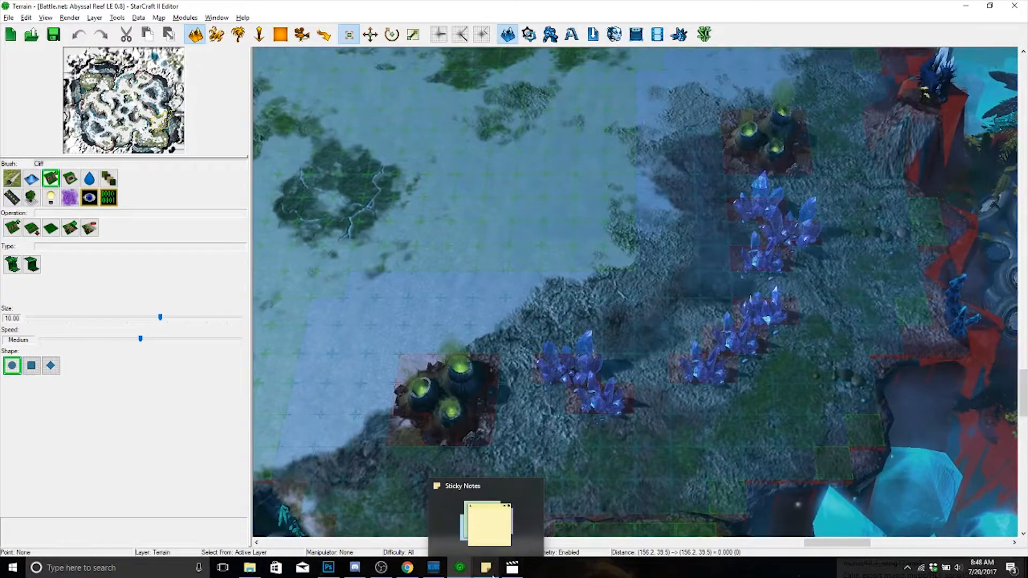
- Add the lines "Main to third-67" and "Natural to third-33" to the Abyssal Reef LE sticky note, separated from the lines above by a blank line
click(488, 522)
key(Return)
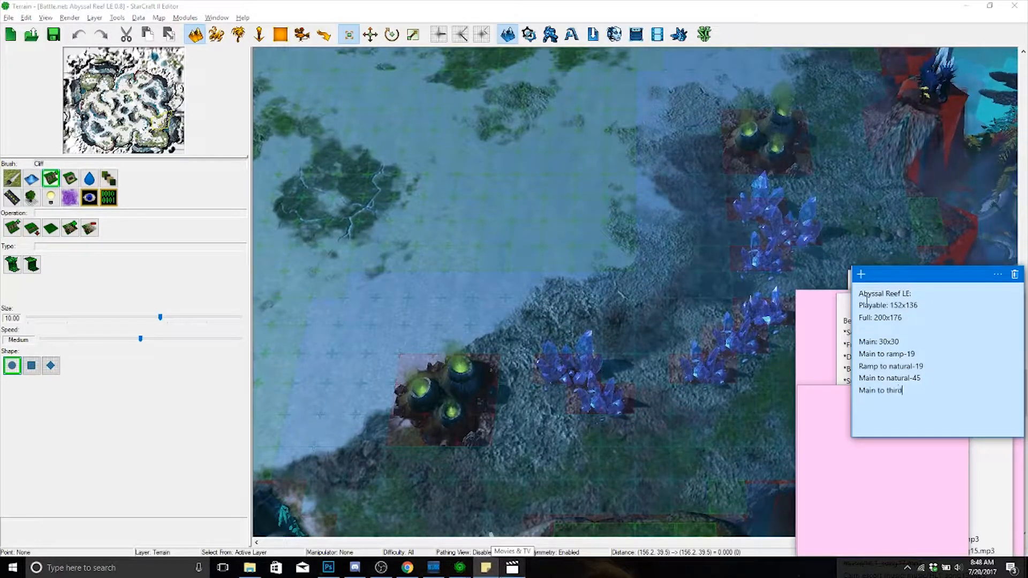
text(Main to third-67 )
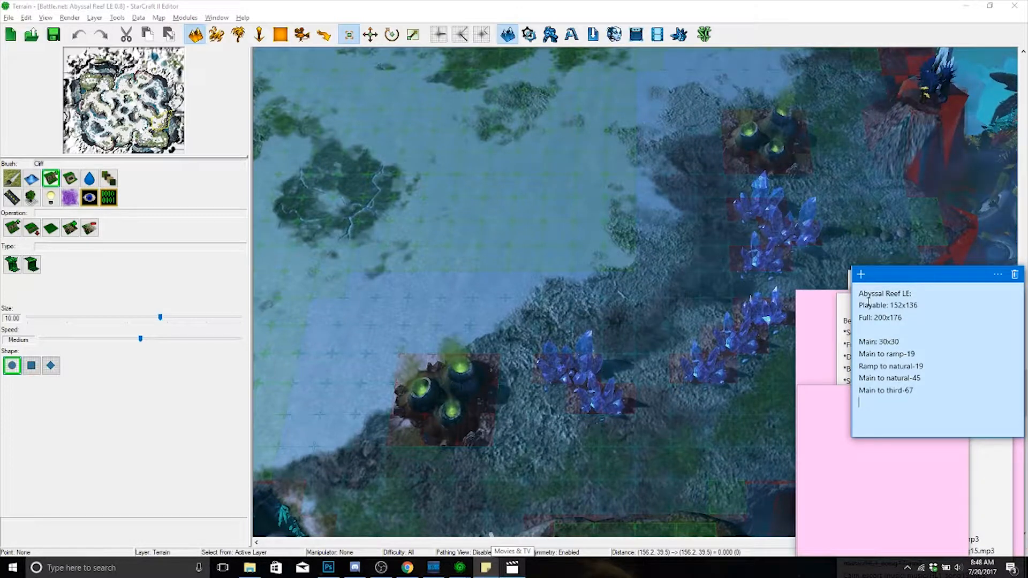
text(Natural to third-33)
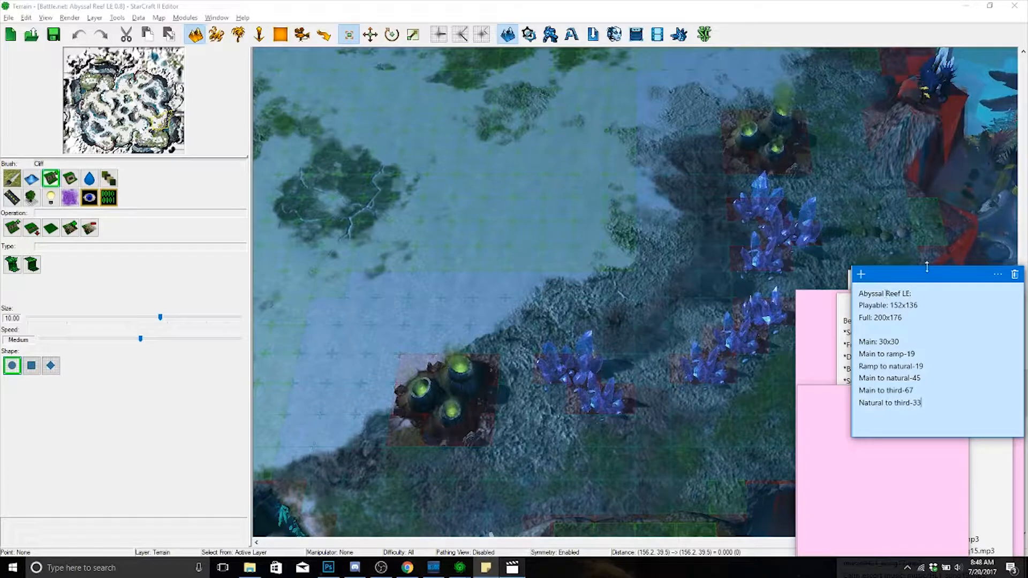
key(Return)
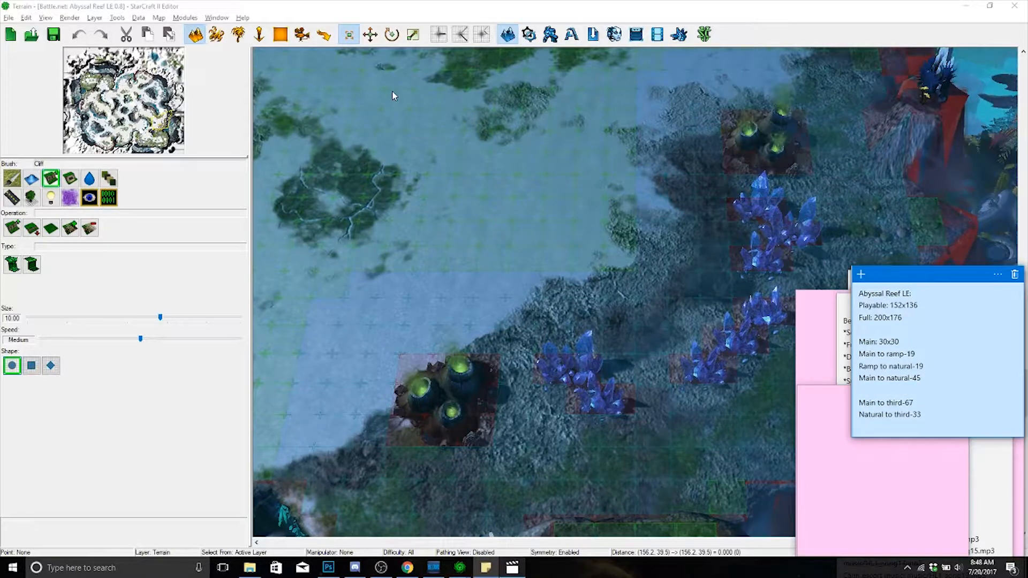
key(XF86AudioLowerVolume)
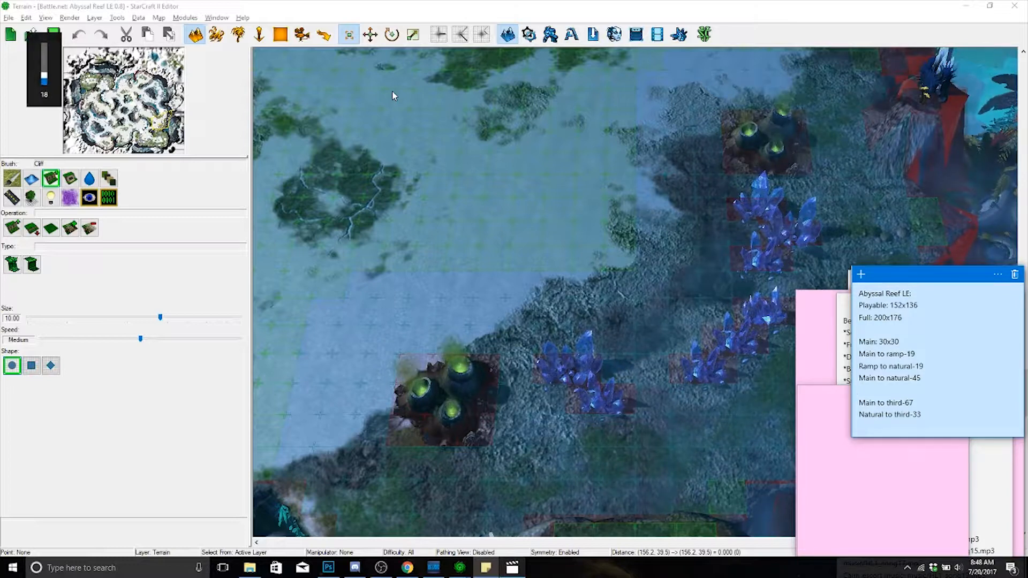
key(XF86AudioRaiseVolume)
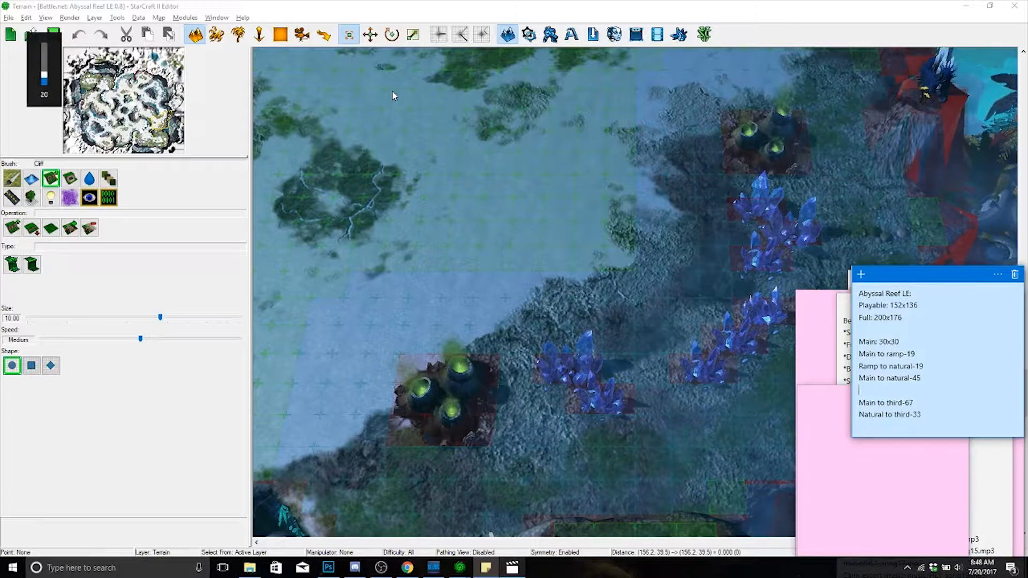
- Switch to Untitled Map 1 and measure a main base area about 30 units per side in the playable area's southwest corner
click(217, 18)
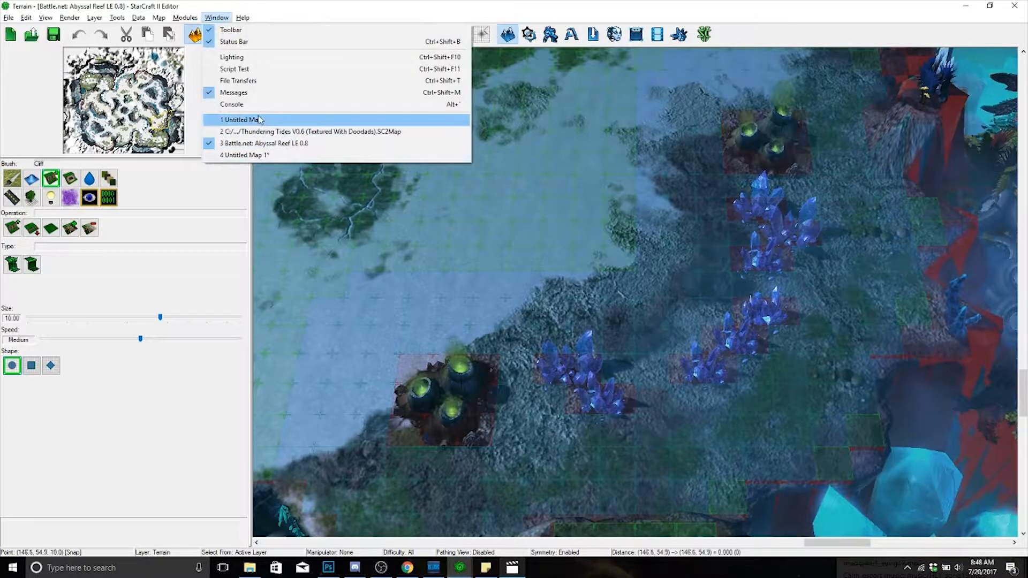
click(243, 155)
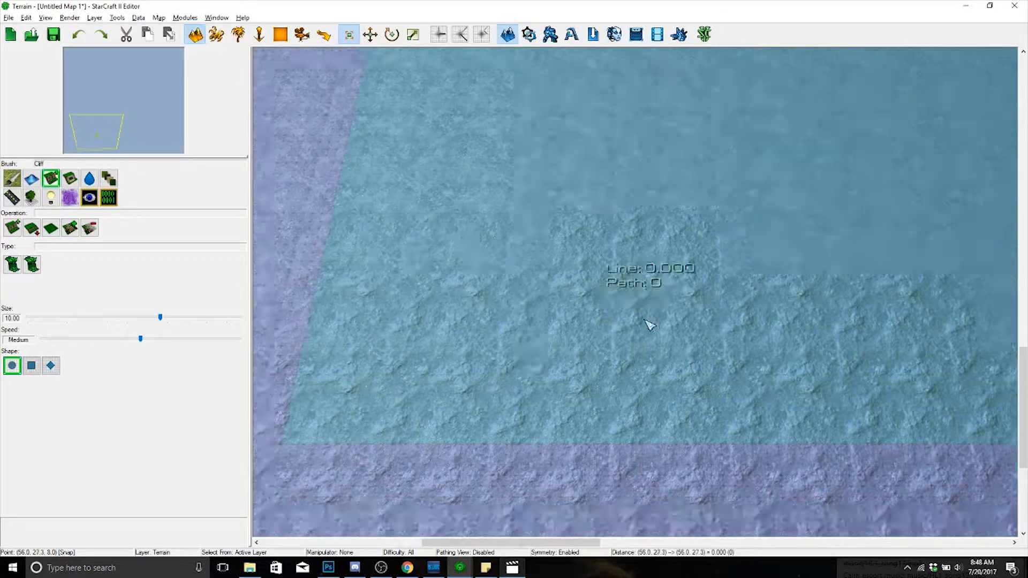
scroll(650, 325, up, 3)
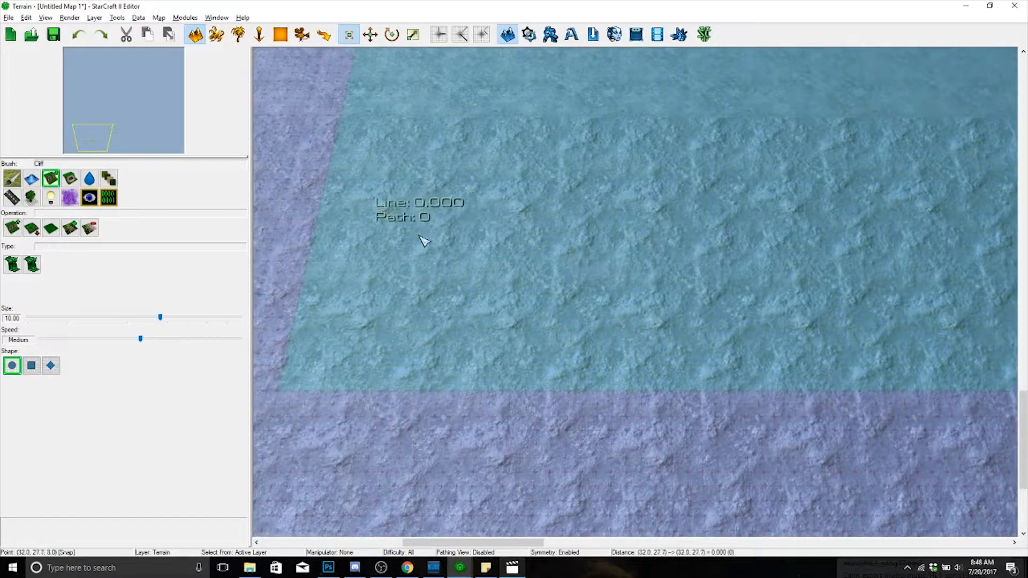
drag(305, 274, 725, 280)
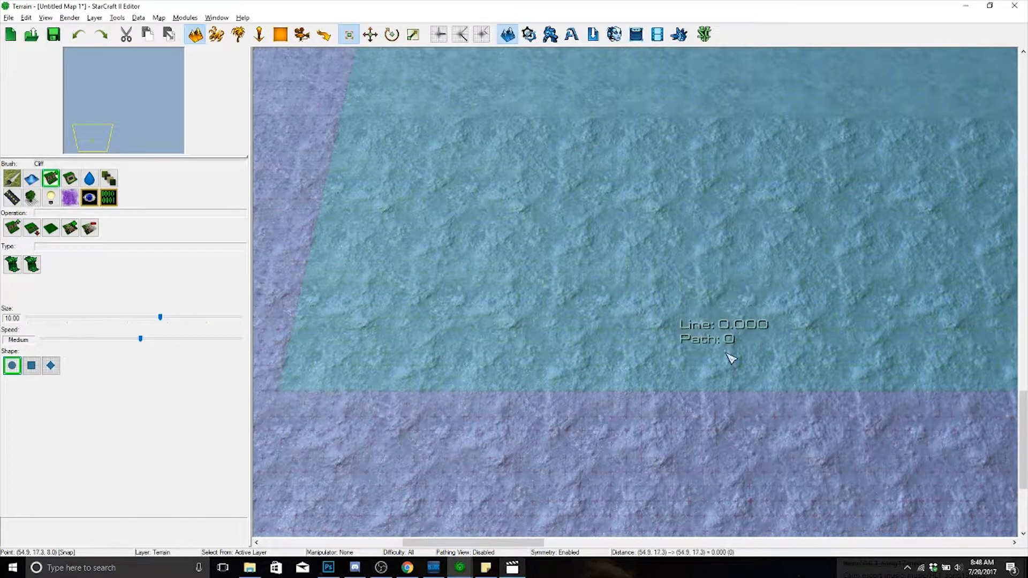
drag(728, 389, 713, 175)
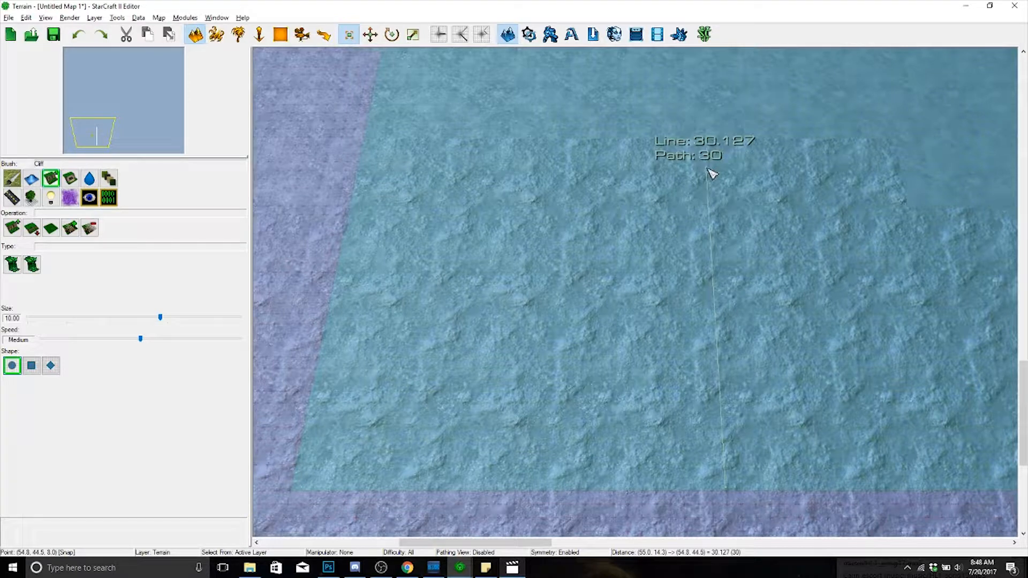
click(712, 174)
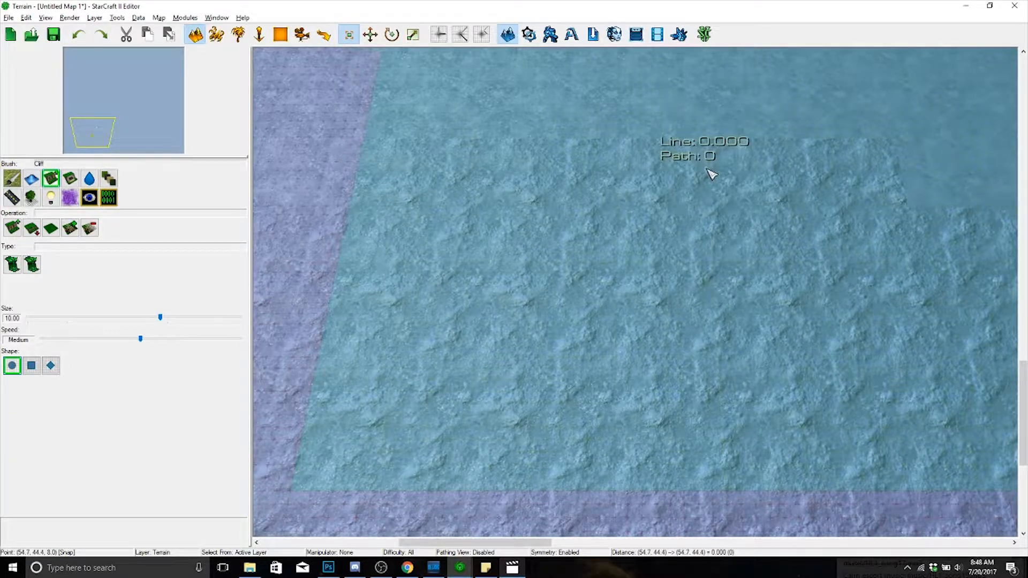
key(XF86AudioLowerVolume)
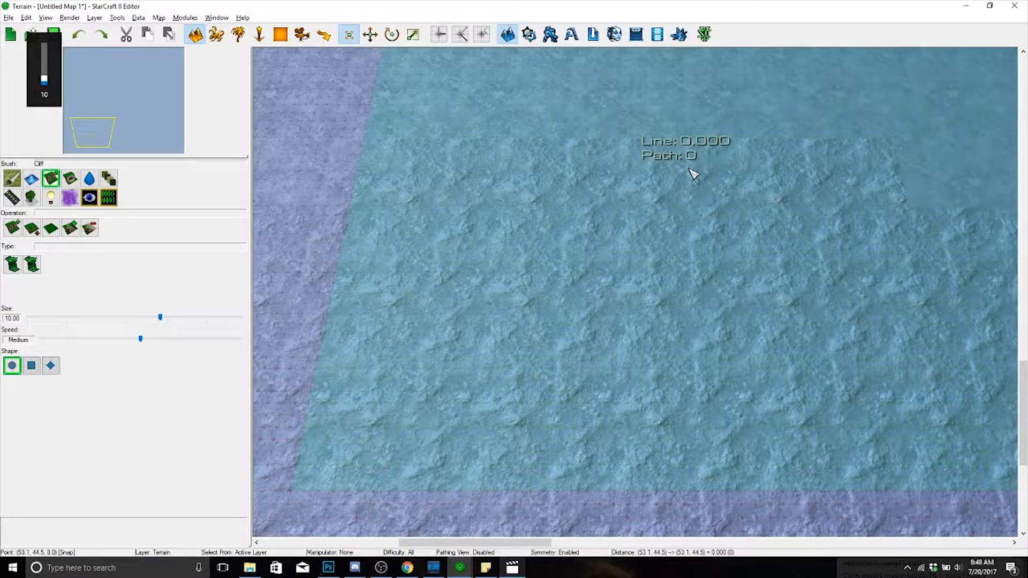
key(Escape)
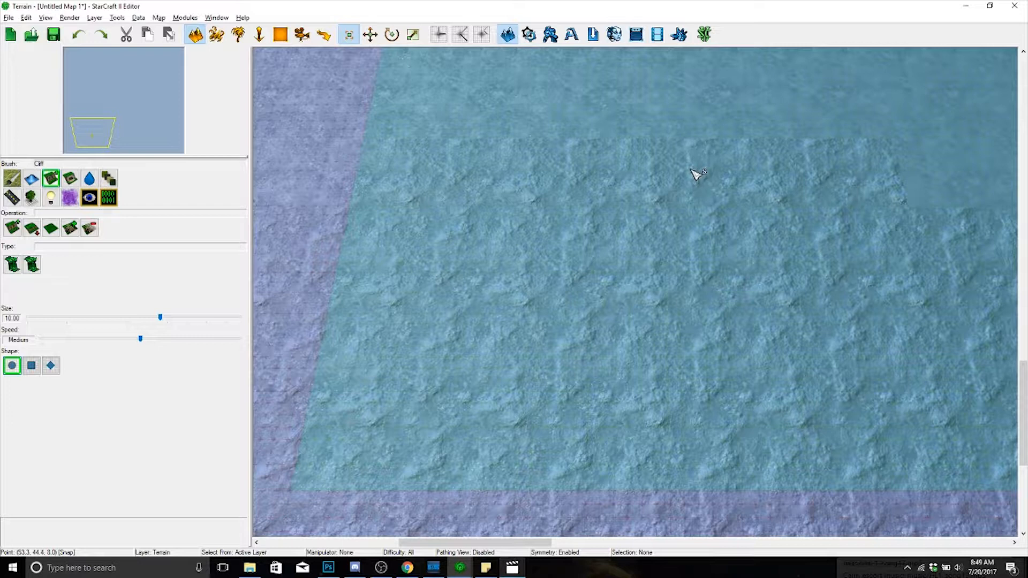
- Try Raise Cliff with Kaldir Organic Cliffs 0 and Kaldir Organic Cliffs 1 on the empty terrain, and undo both test cliffs
click(13, 228)
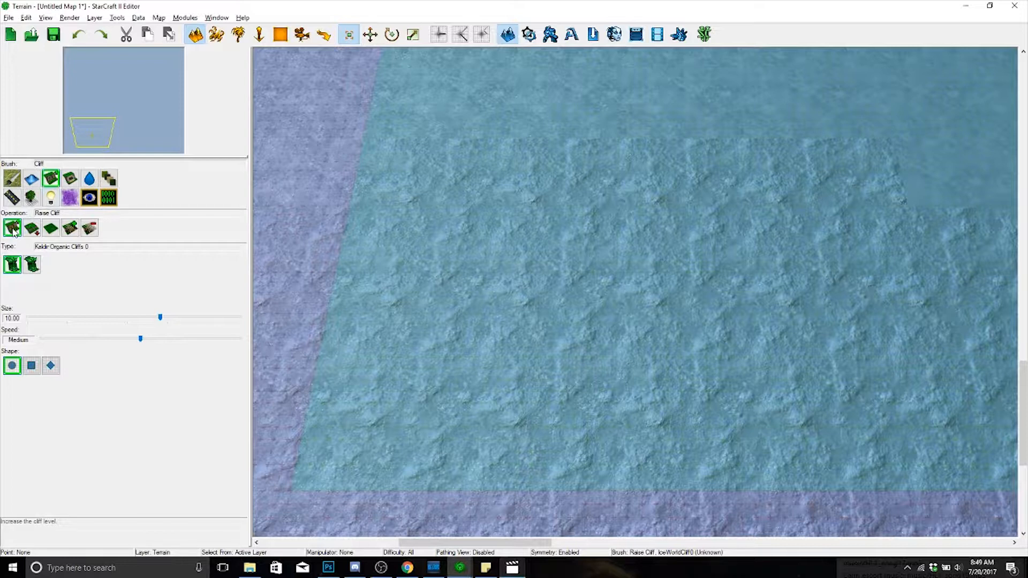
click(12, 265)
click(30, 266)
mouse_move(555, 202)
mouse_down()
mouse_move(471, 236)
mouse_move(611, 311)
mouse_move(482, 332)
mouse_up()
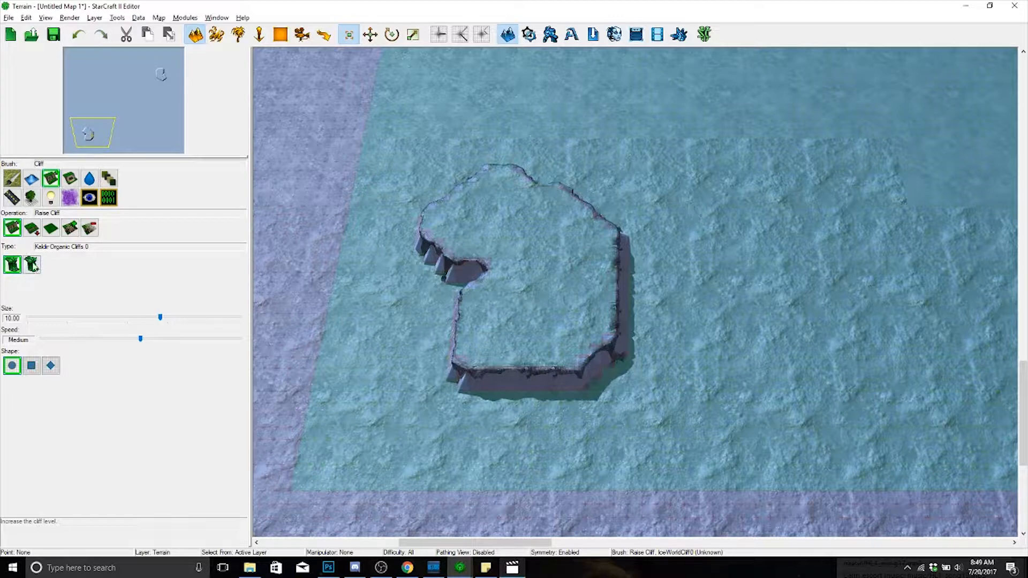
click(31, 265)
mouse_move(831, 137)
mouse_down()
mouse_move(814, 247)
mouse_move(833, 220)
mouse_move(748, 274)
mouse_move(796, 289)
mouse_move(795, 320)
mouse_up()
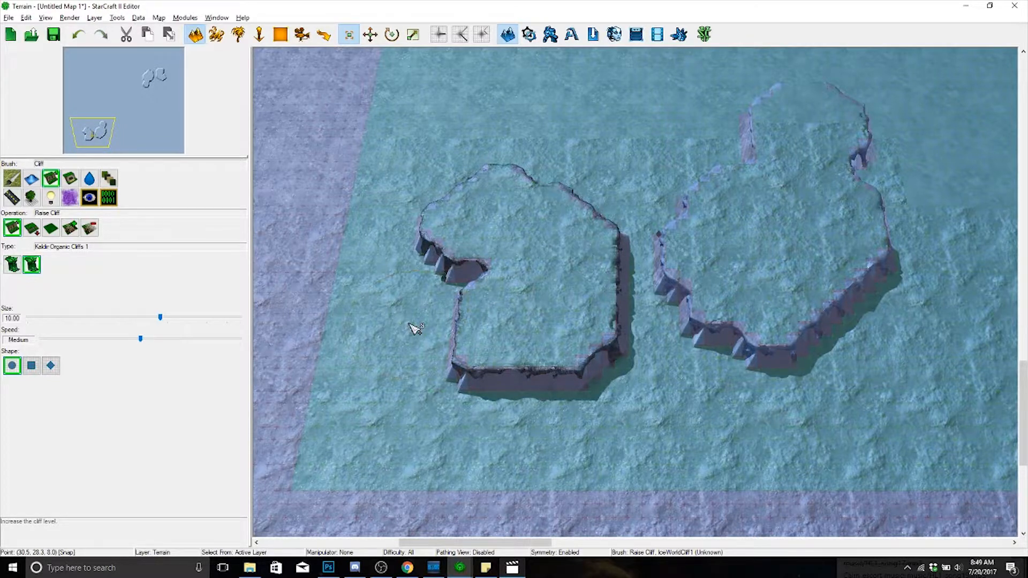
key(ctrl+z)
key(ctrl+z)
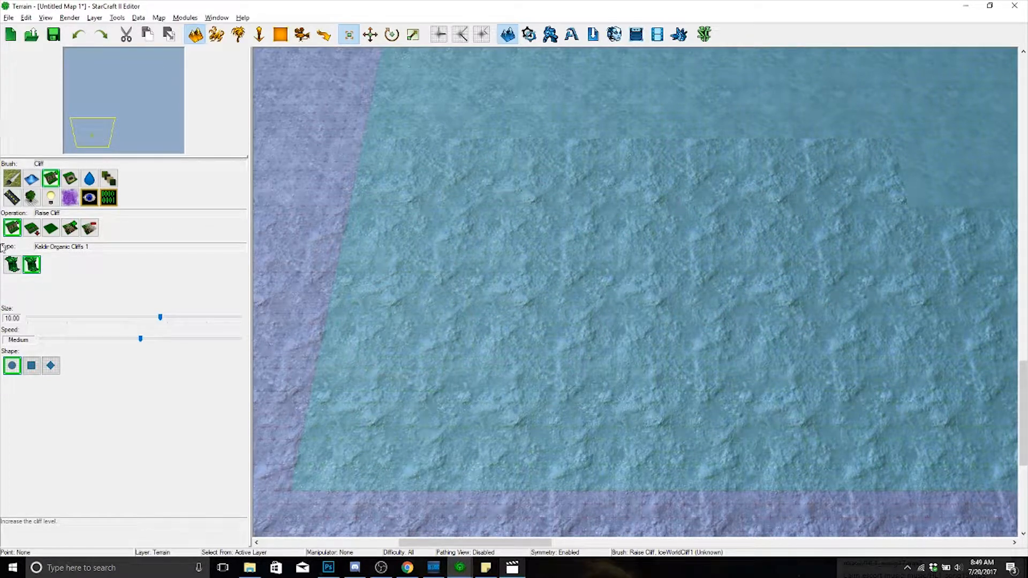
- Raise a roughly square main base plateau with Kaldir Organic Cliffs 0, filling the playable area's southwest corner
click(13, 265)
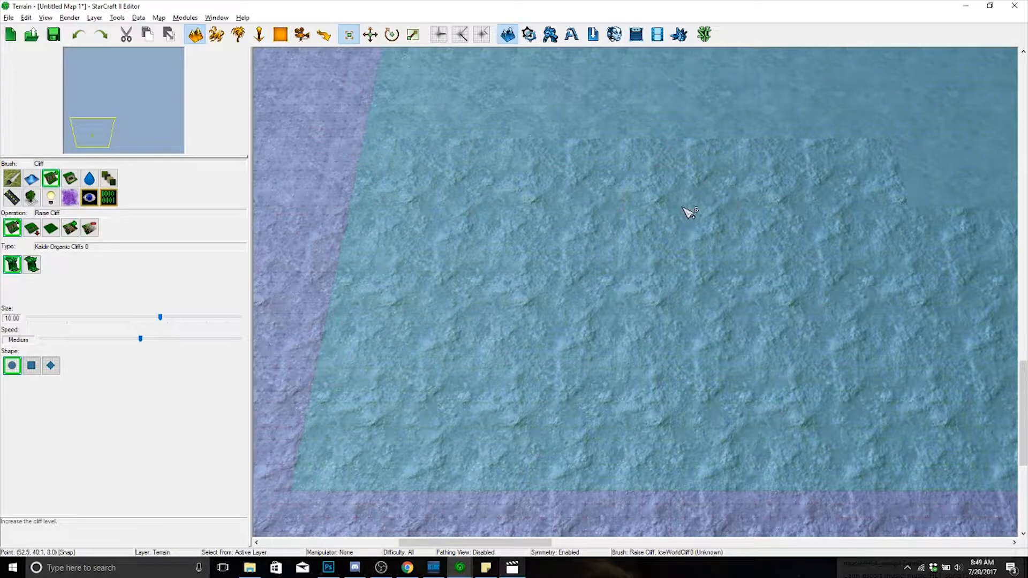
mouse_move(690, 213)
mouse_down()
mouse_move(544, 195)
mouse_move(387, 197)
mouse_move(418, 185)
mouse_move(375, 257)
mouse_move(386, 307)
mouse_move(343, 466)
mouse_move(662, 417)
mouse_move(744, 455)
mouse_move(720, 423)
mouse_move(732, 296)
mouse_move(723, 187)
mouse_move(592, 351)
mouse_move(470, 276)
mouse_move(514, 348)
mouse_move(574, 358)
mouse_up()
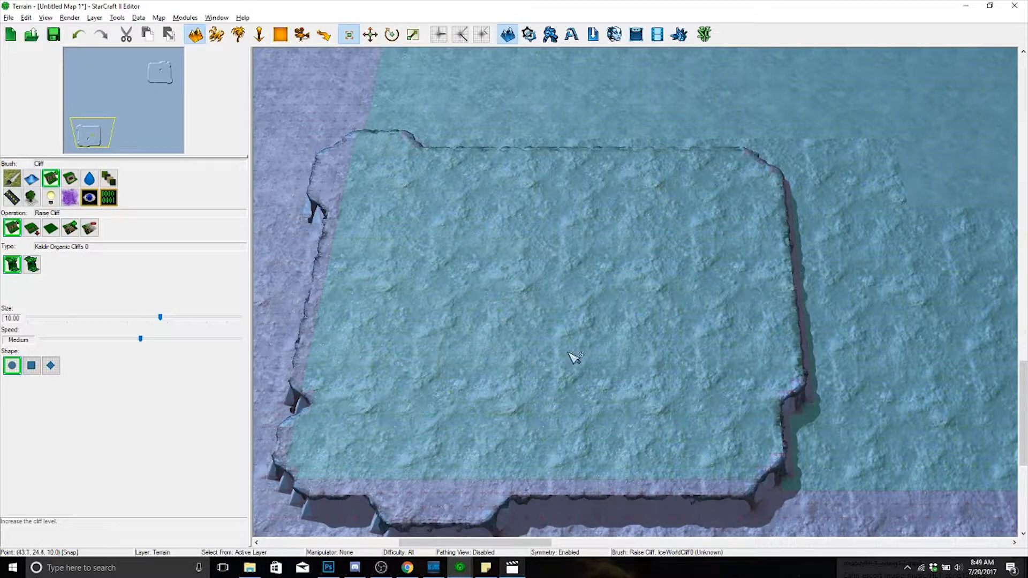
- Trim the plateau's east and south cliff edges straight, removing the parts that stick out past the southern playable boundary
right_drag(574, 358, 475, 377)
click(741, 306)
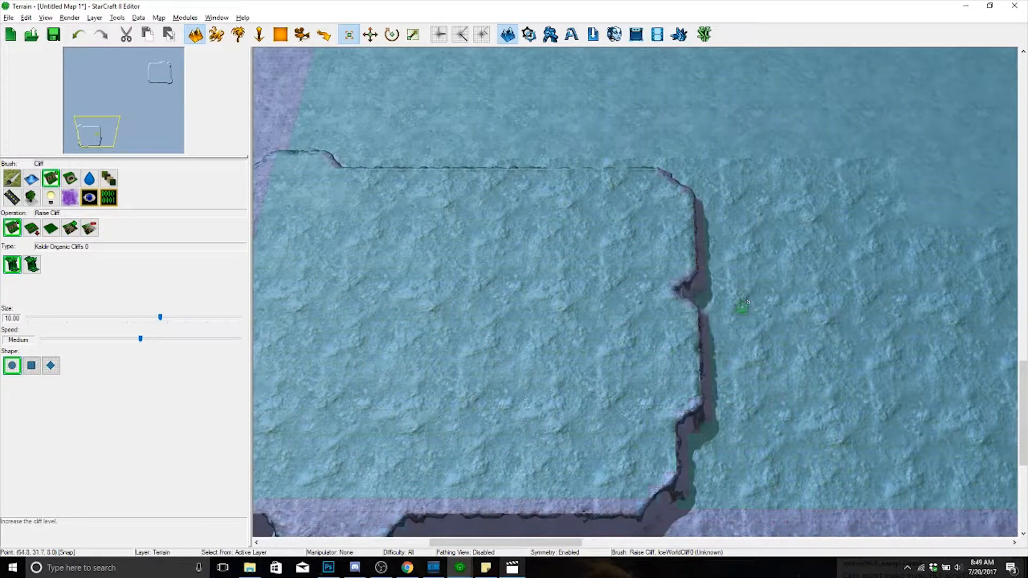
mouse_move(760, 429)
mouse_down()
mouse_move(757, 383)
mouse_move(739, 408)
mouse_move(739, 184)
mouse_move(725, 243)
mouse_move(759, 269)
mouse_up()
right_drag(759, 270, 770, 475)
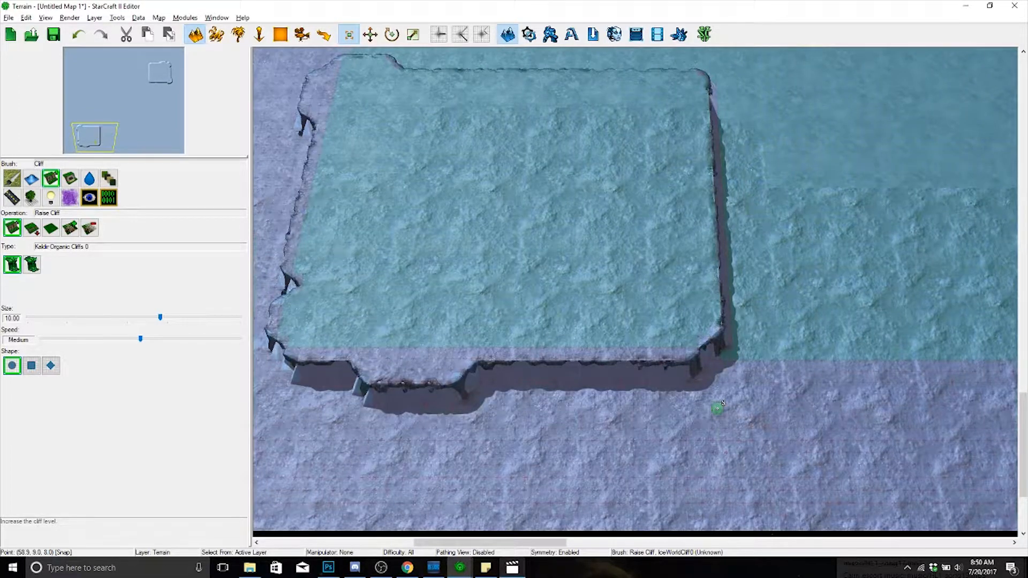
mouse_move(722, 403)
mouse_down()
mouse_move(548, 410)
mouse_move(573, 401)
mouse_up()
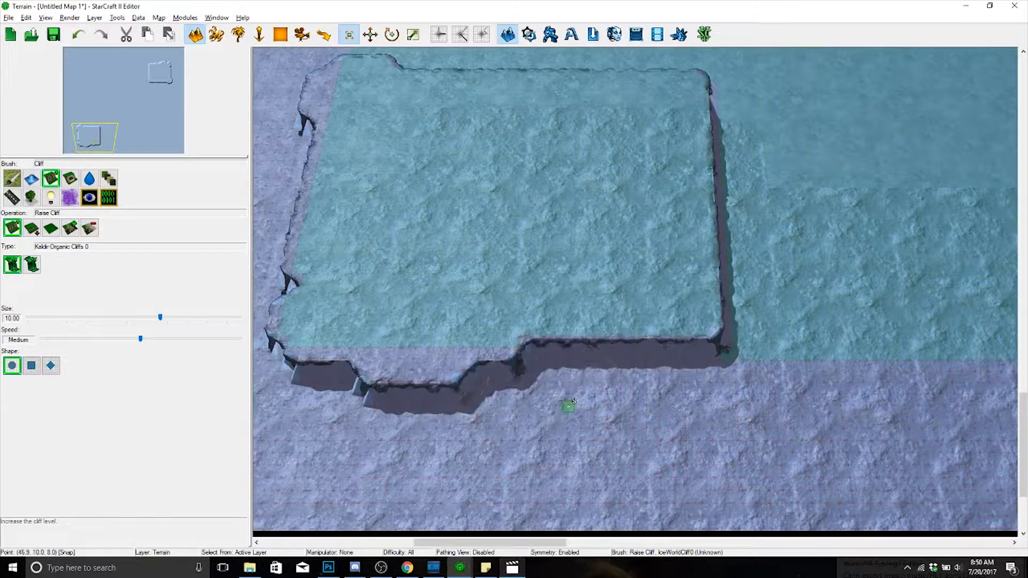
right_drag(609, 399, 680, 379)
drag(680, 379, 422, 363)
- Trim the plateau's west and north cliff edges straight, aligning the west side with the playable boundary
right_drag(426, 367, 709, 411)
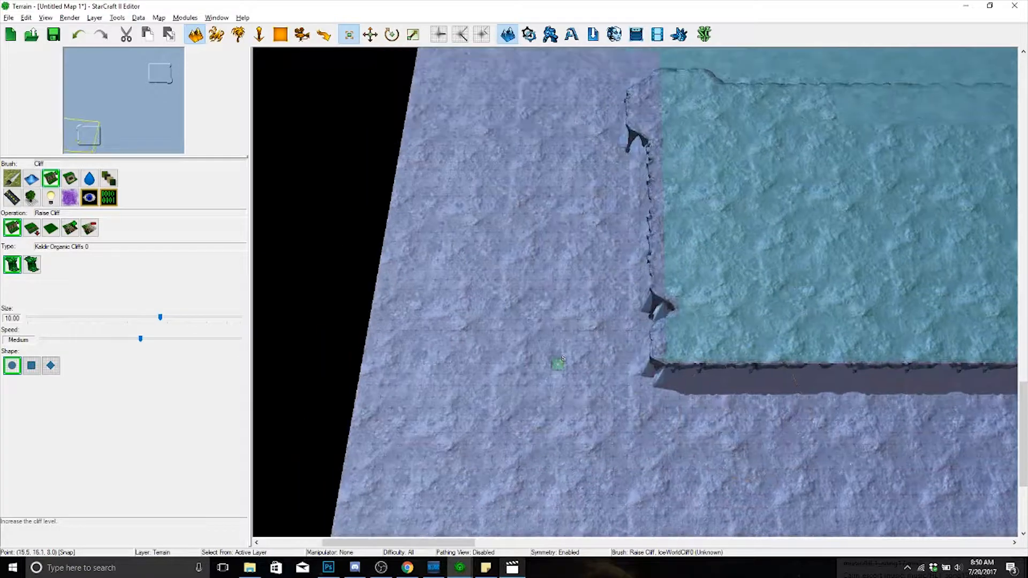
mouse_move(590, 355)
mouse_down()
mouse_move(608, 351)
mouse_move(618, 294)
mouse_up()
right_drag(617, 294, 597, 340)
drag(596, 340, 609, 172)
mouse_move(608, 171)
right_down()
mouse_move(544, 297)
mouse_move(536, 338)
right_up()
drag(616, 238, 604, 272)
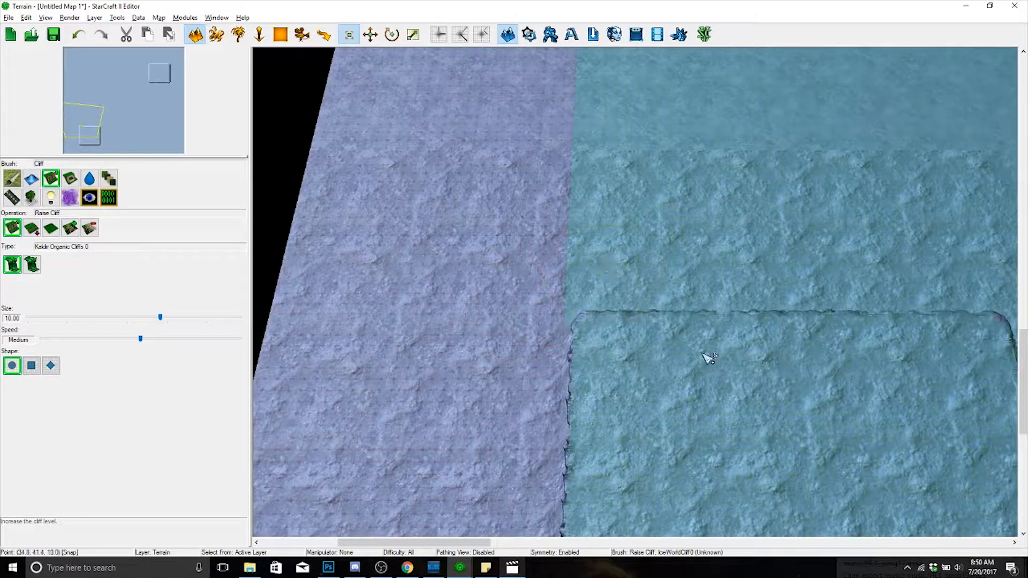
- Examine the finished plateau's surface, southwest corner and southern cliff edge against the playable boundary
right_drag(701, 322, 684, 280)
scroll(691, 307, up, 5)
right_drag(698, 356, 612, 196)
right_drag(673, 466, 681, 324)
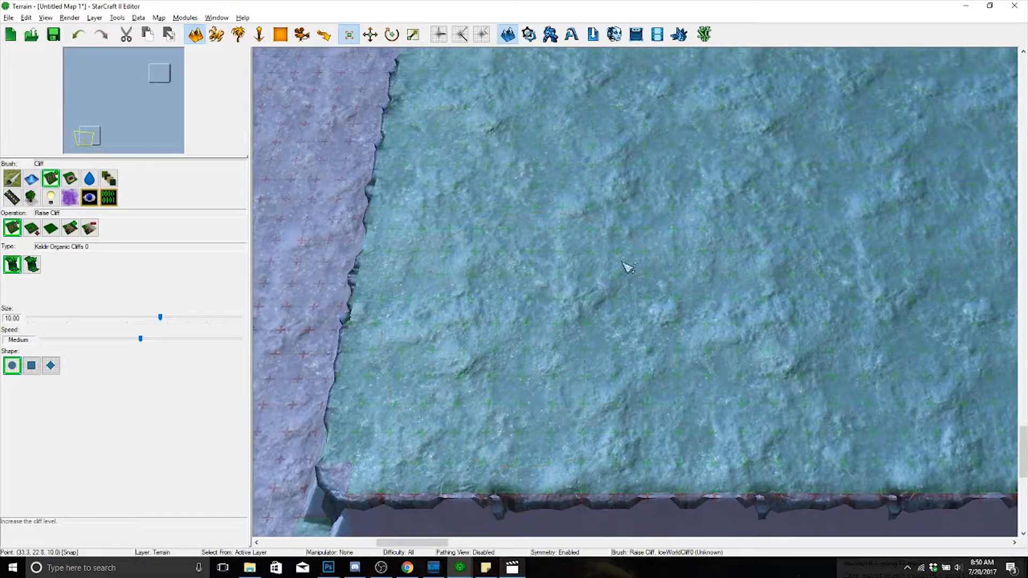
right_drag(406, 446, 504, 346)
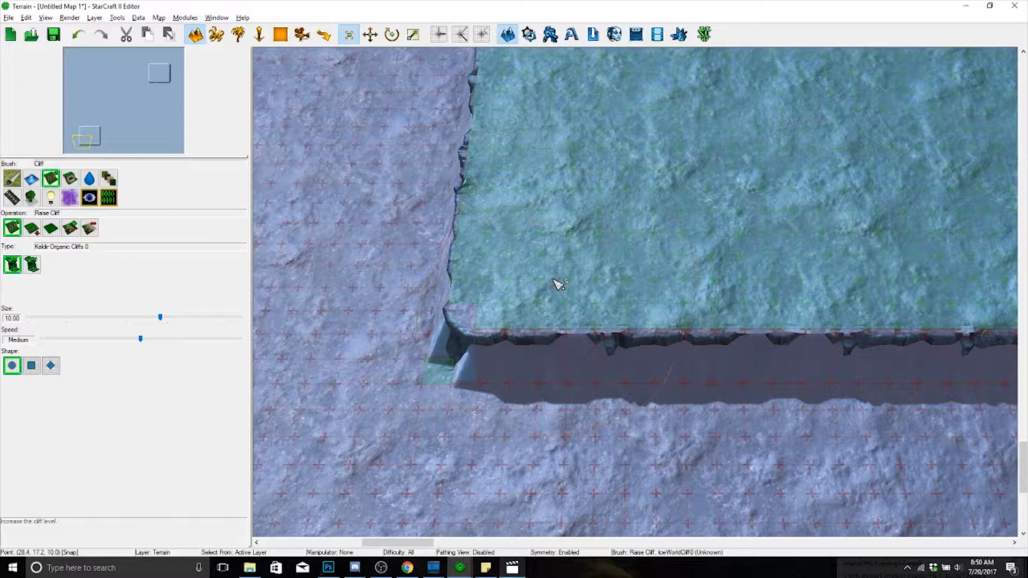
right_drag(614, 233, 555, 284)
right_drag(888, 311, 780, 351)
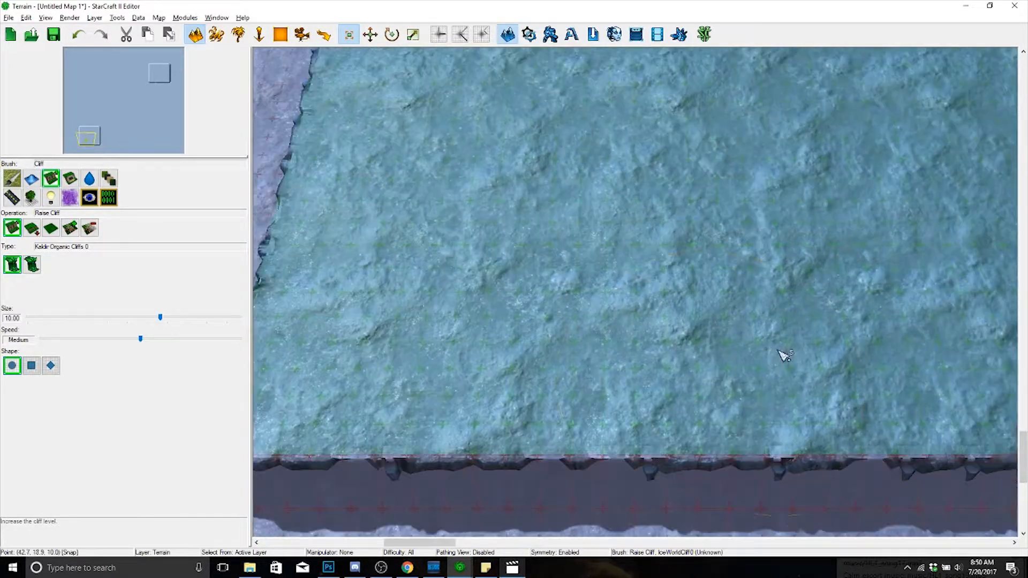
scroll(776, 342, down, 2)
scroll(749, 318, down, 2)
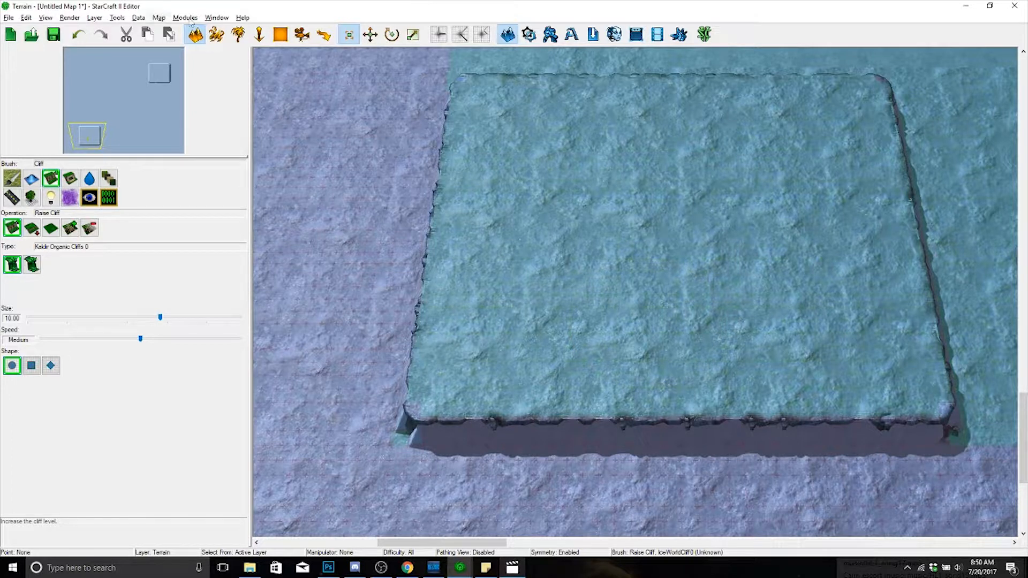
- Switch to the Abyssal Reef LE map and look for a base whose resource line curves around its southwest side
click(212, 18)
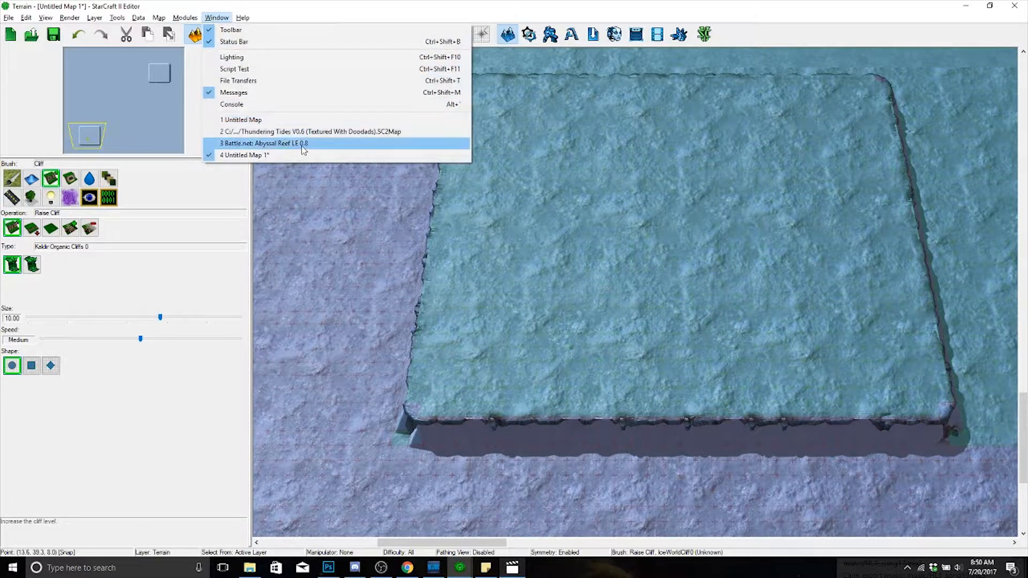
click(303, 149)
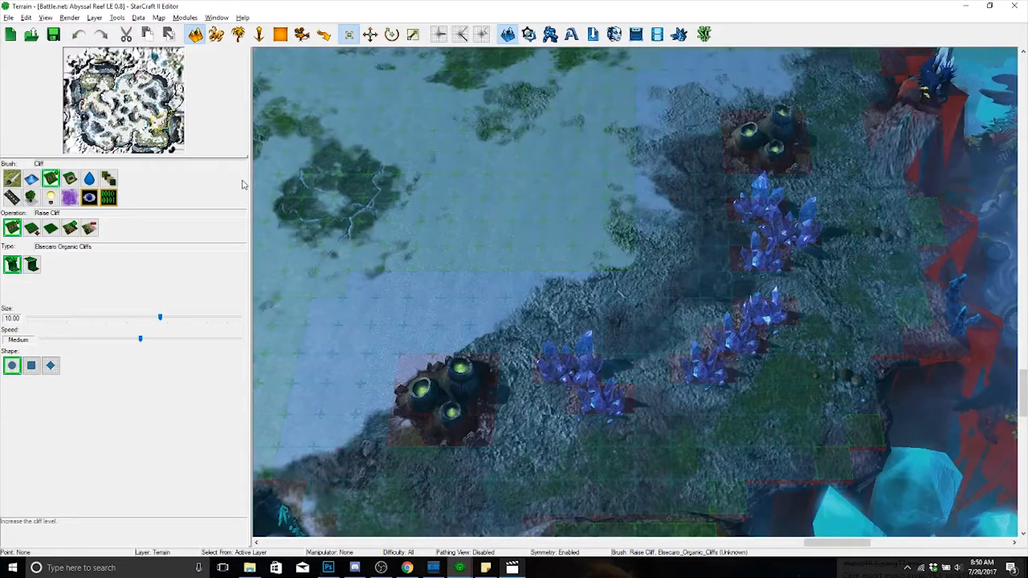
scroll(358, 134, down, 3)
right_drag(359, 134, 680, 256)
right_drag(605, 241, 546, 211)
scroll(567, 236, down, 3)
right_drag(508, 471, 608, 281)
right_drag(553, 316, 725, 221)
right_drag(503, 297, 504, 335)
right_drag(649, 179, 528, 338)
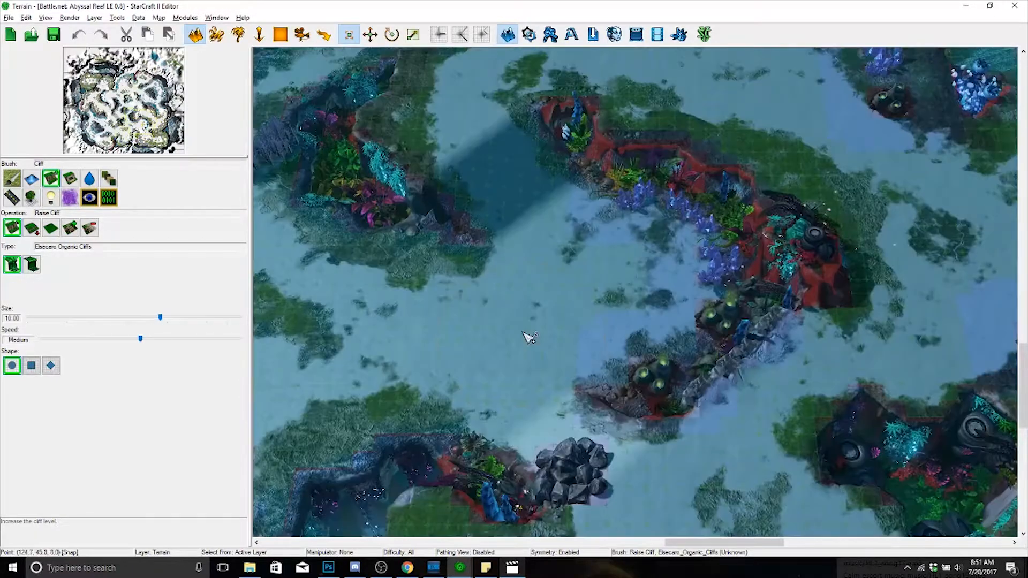
right_drag(499, 303, 659, 384)
scroll(631, 320, down, 3)
right_drag(396, 367, 681, 347)
right_drag(655, 428, 765, 238)
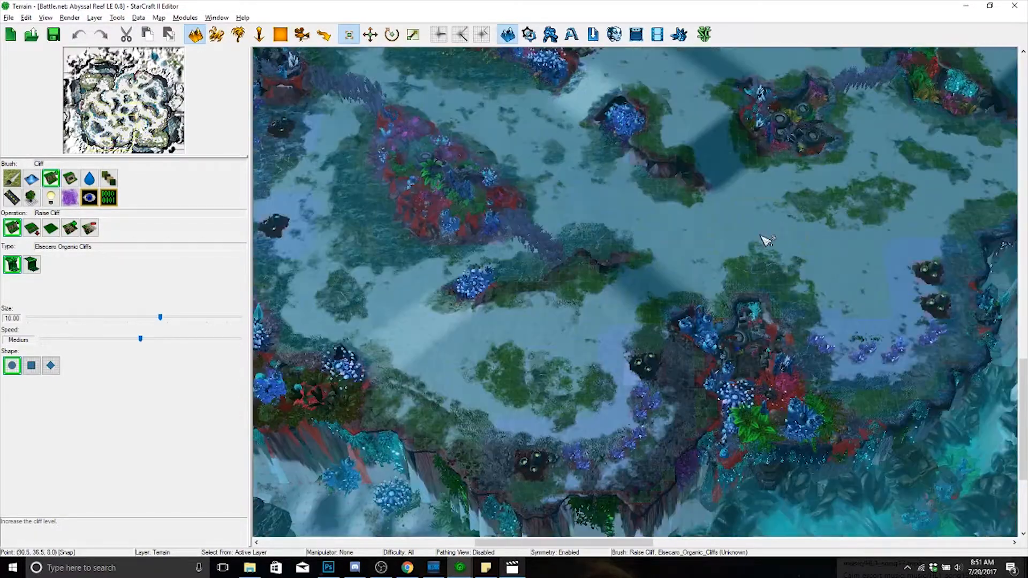
right_drag(710, 306, 753, 220)
right_drag(595, 161, 691, 289)
right_drag(640, 265, 739, 296)
right_drag(793, 117, 742, 409)
scroll(734, 328, up, 5)
right_drag(743, 206, 779, 263)
scroll(753, 381, up, 1)
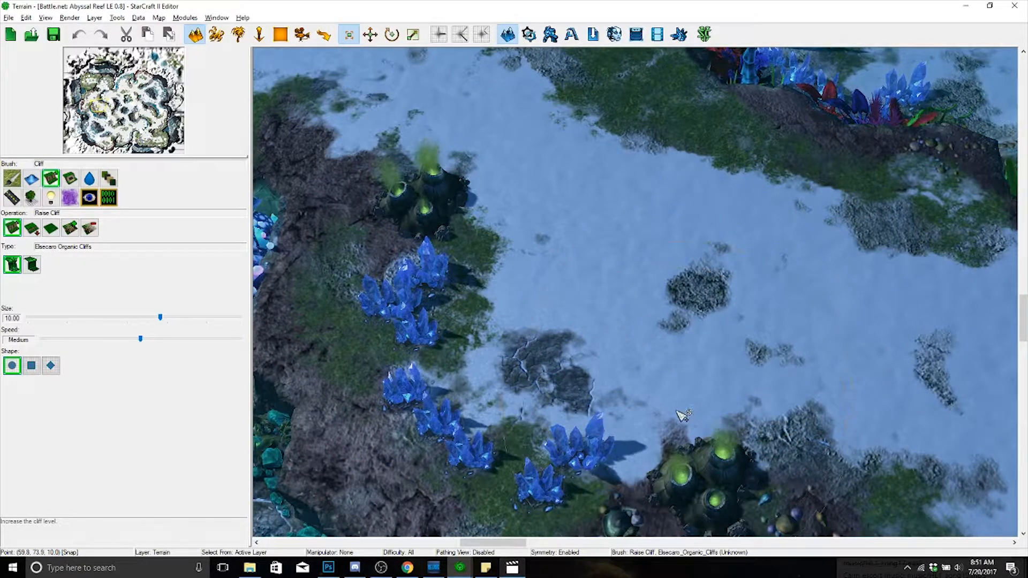
- Select and copy the eight mineral fields and two vespene geysers of the base on the map's west side
key(u)
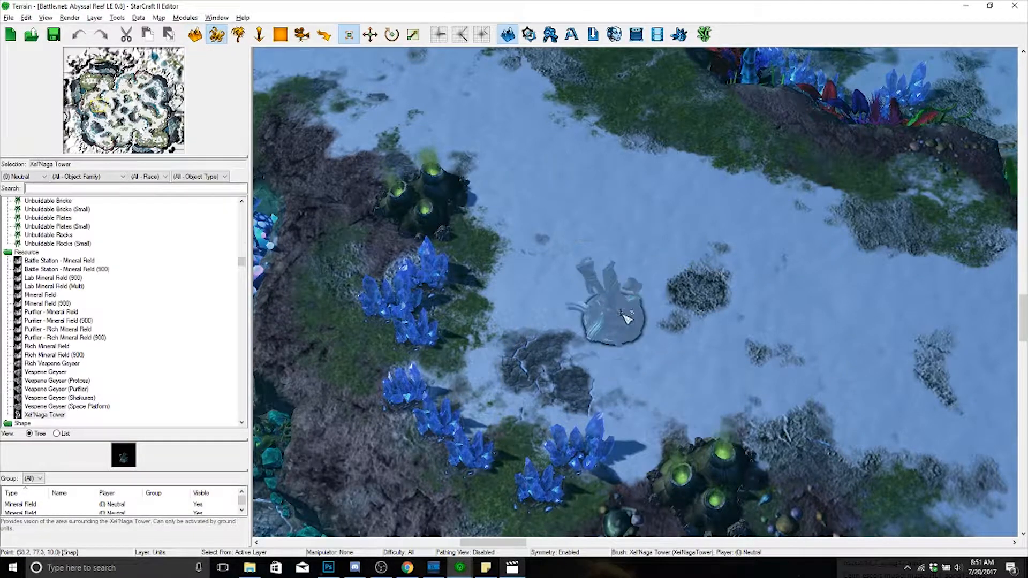
key(Escape)
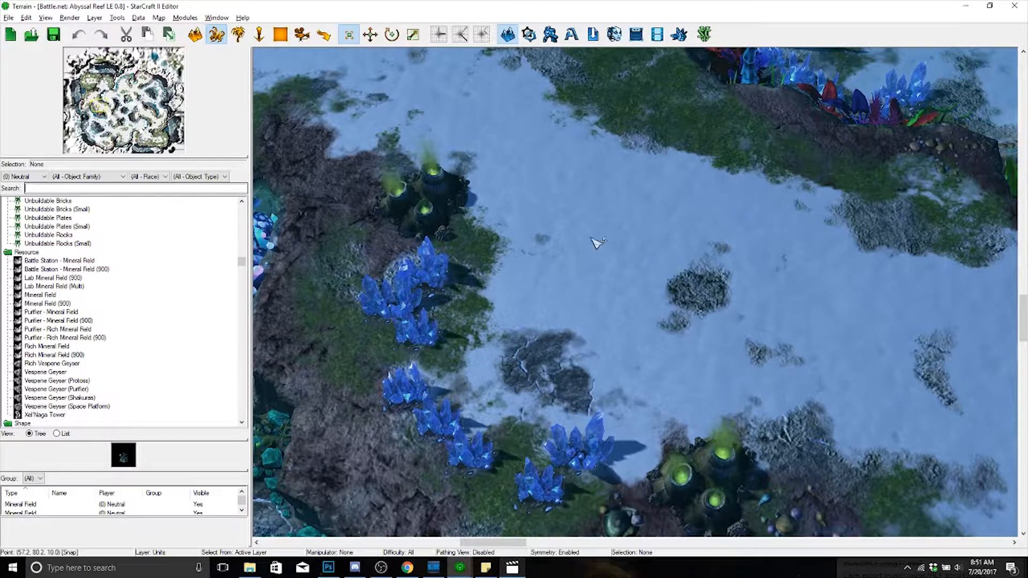
scroll(598, 244, down, 3)
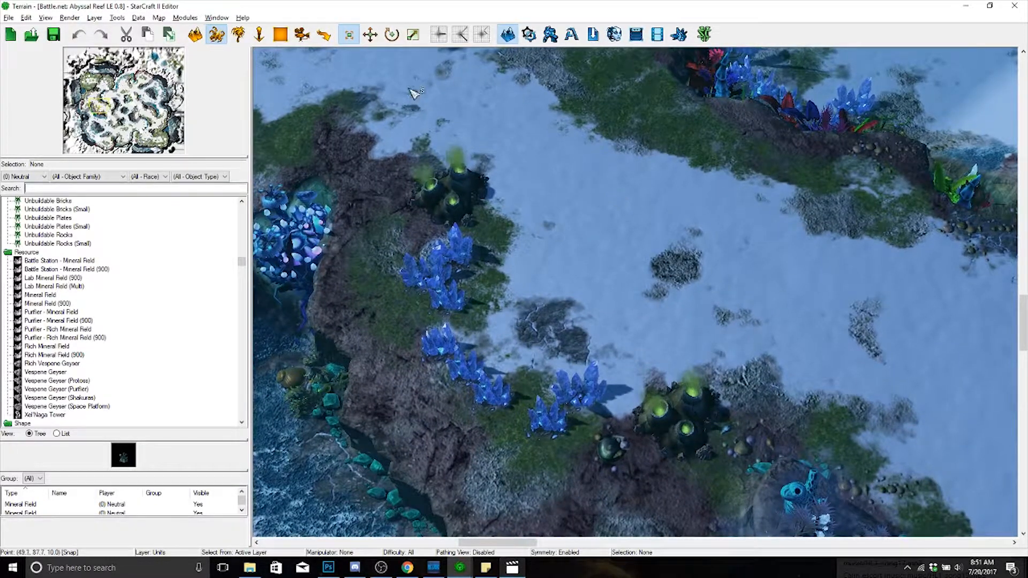
drag(414, 93, 833, 447)
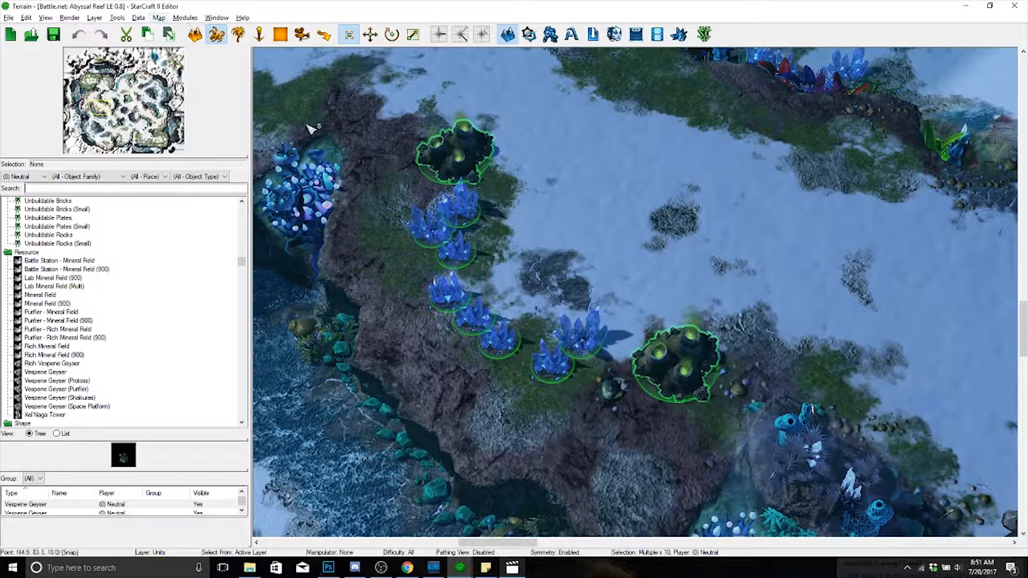
- Switch back to the new untitled map and paste the copied resource line onto the plateau near its southwest corner
click(159, 19)
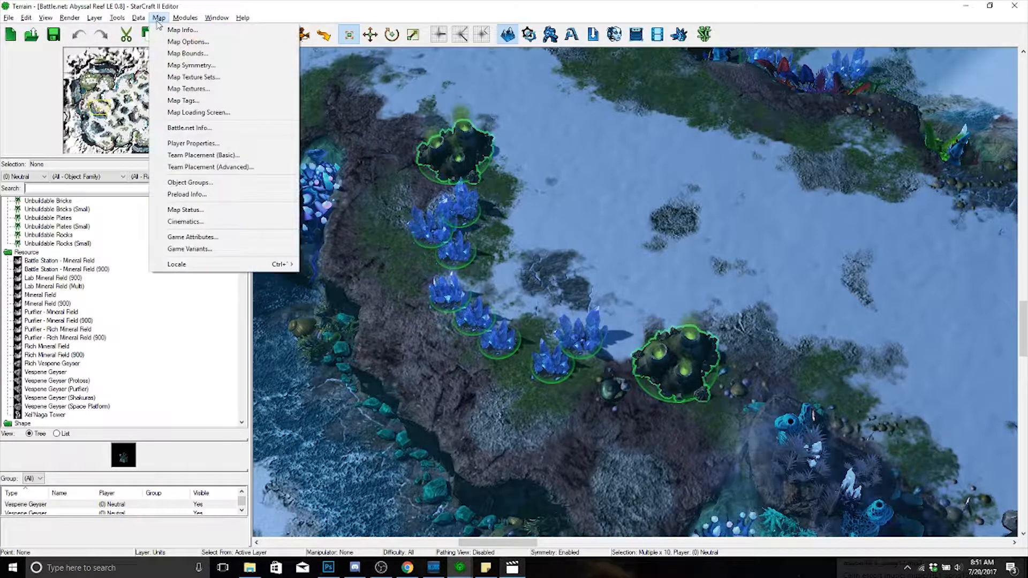
mouse_move(216, 18)
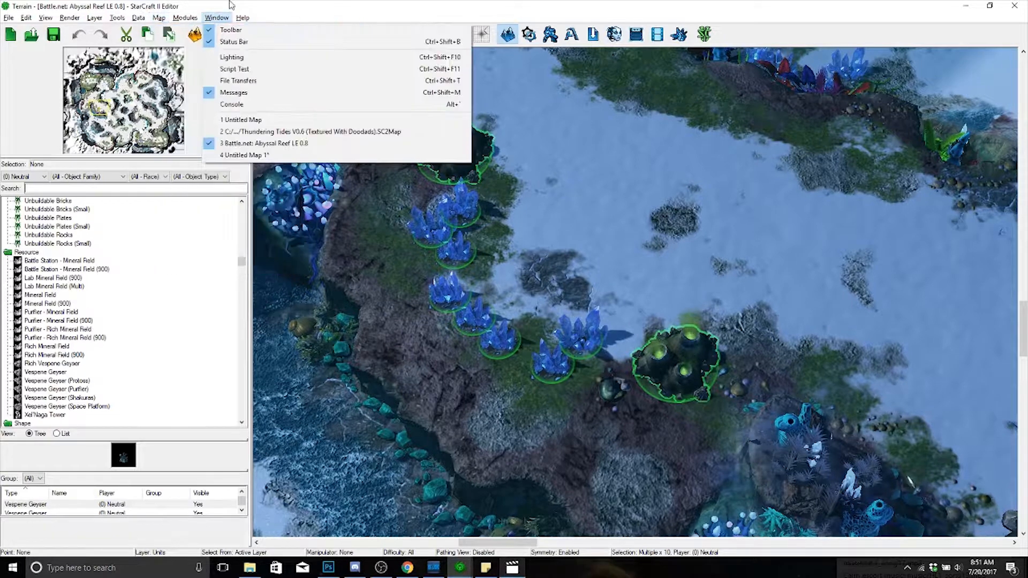
click(230, 156)
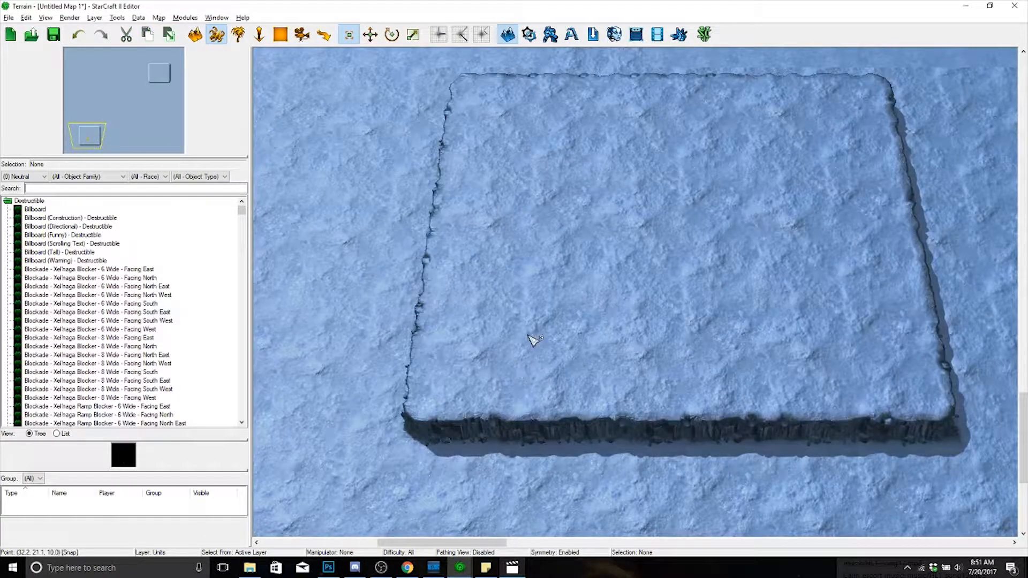
right_drag(528, 336, 526, 343)
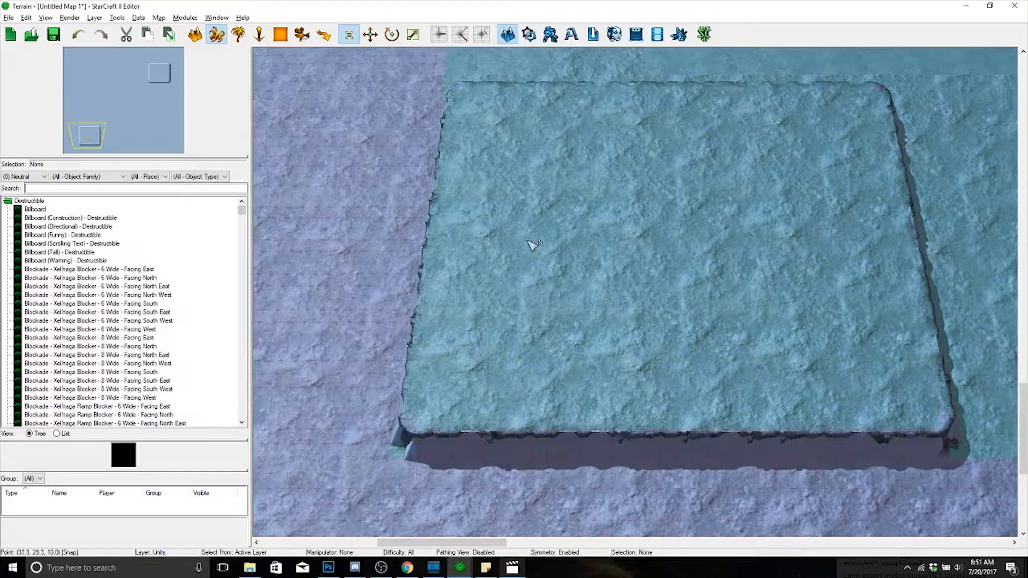
scroll(557, 359, up, 5)
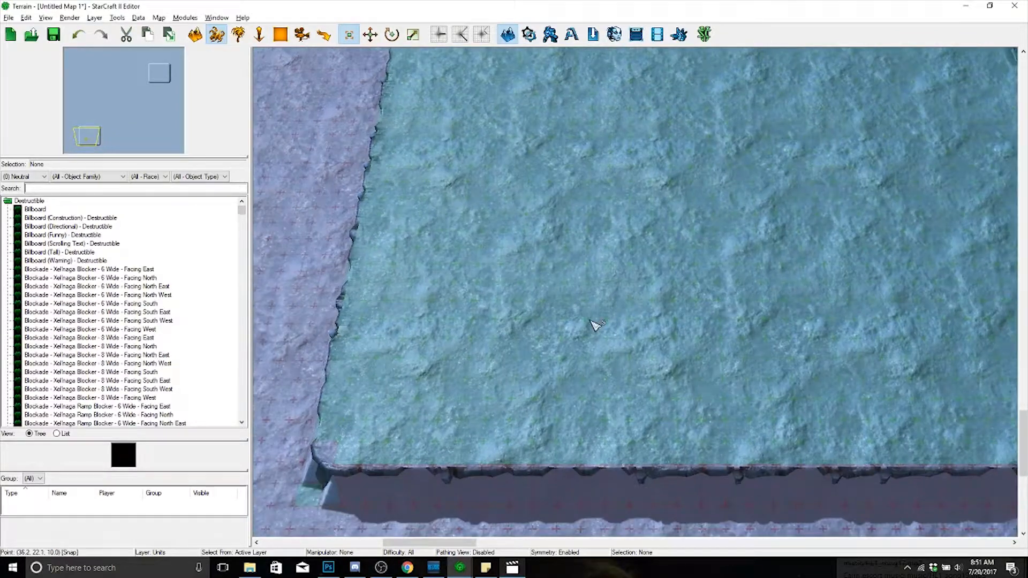
key(ctrl+v)
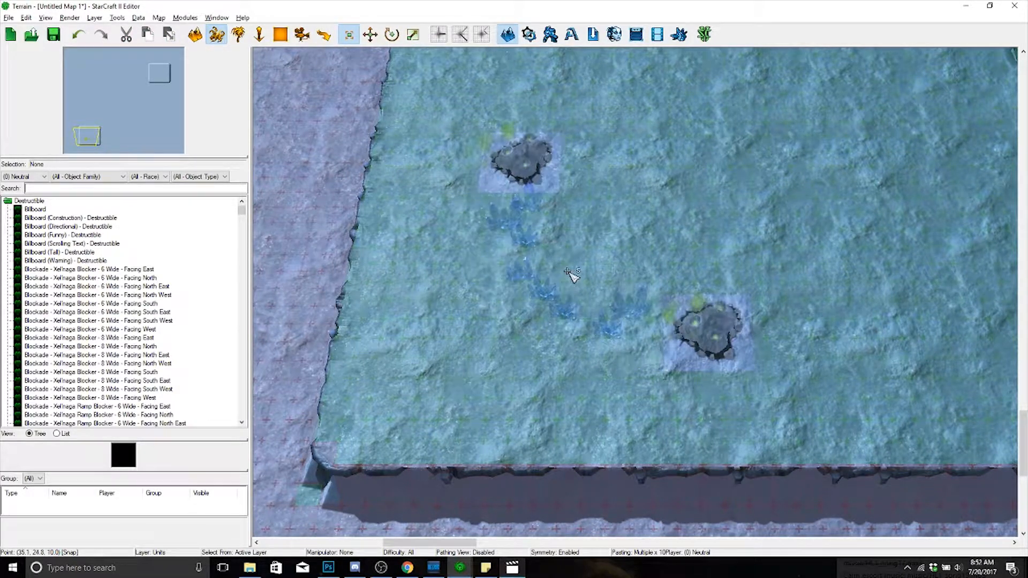
click(557, 279)
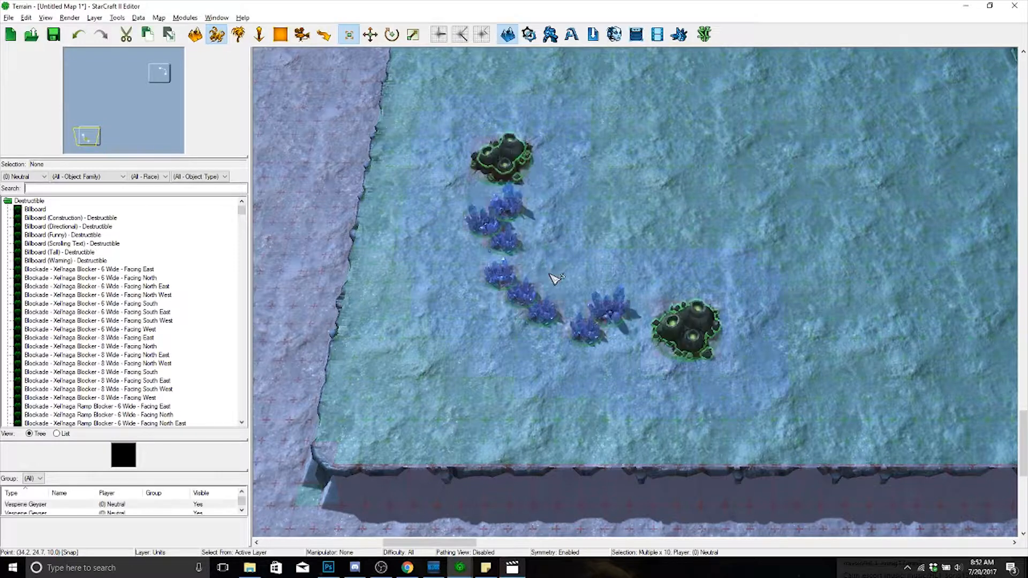
- Examine the spacing between the pasted resource line and the plateau's west and south cliff edges
scroll(643, 208, up, 1)
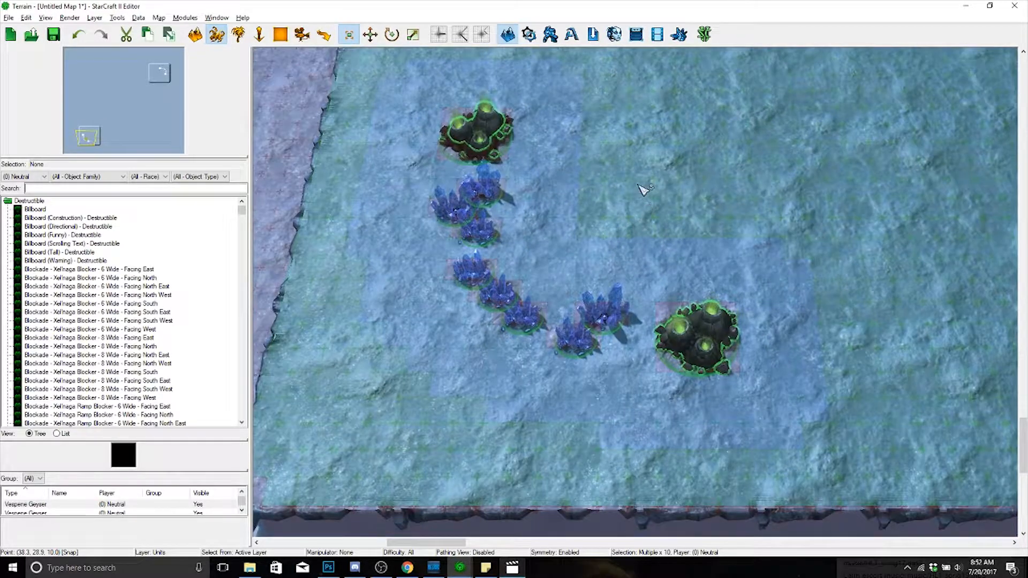
scroll(669, 186, up, 1)
scroll(544, 413, up, 2)
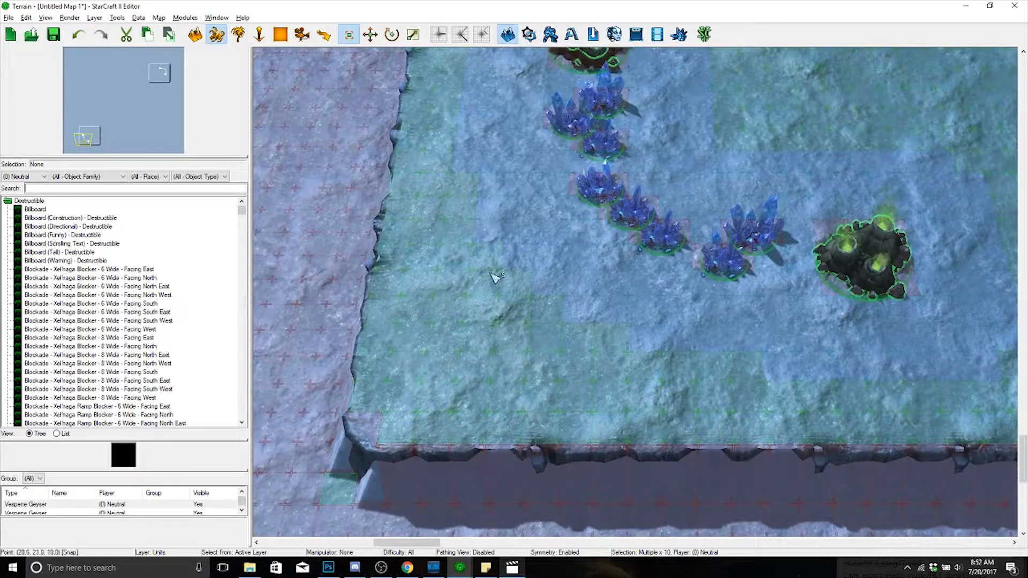
scroll(616, 308, down, 1)
scroll(734, 324, up, 2)
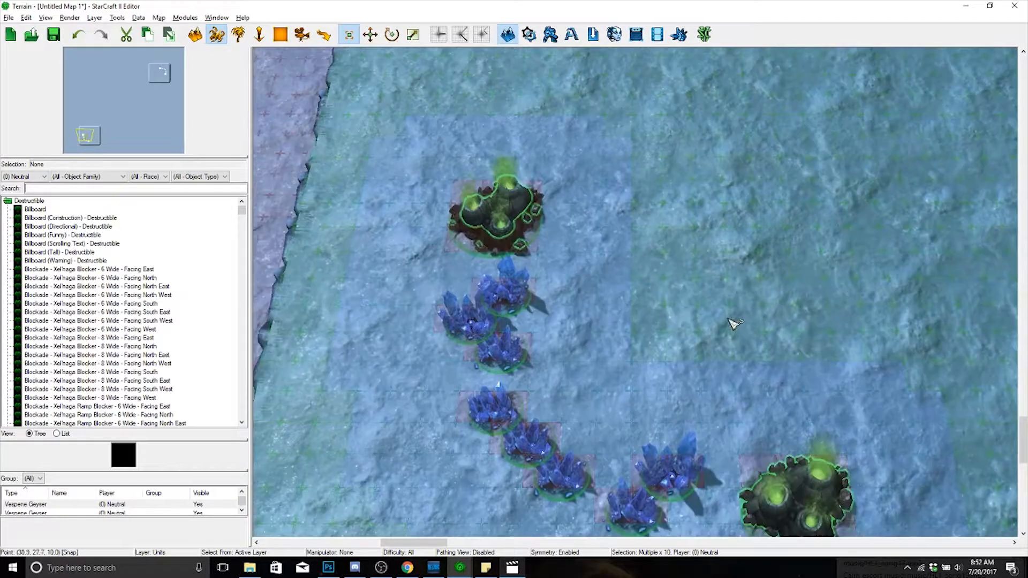
scroll(734, 316, down, 1)
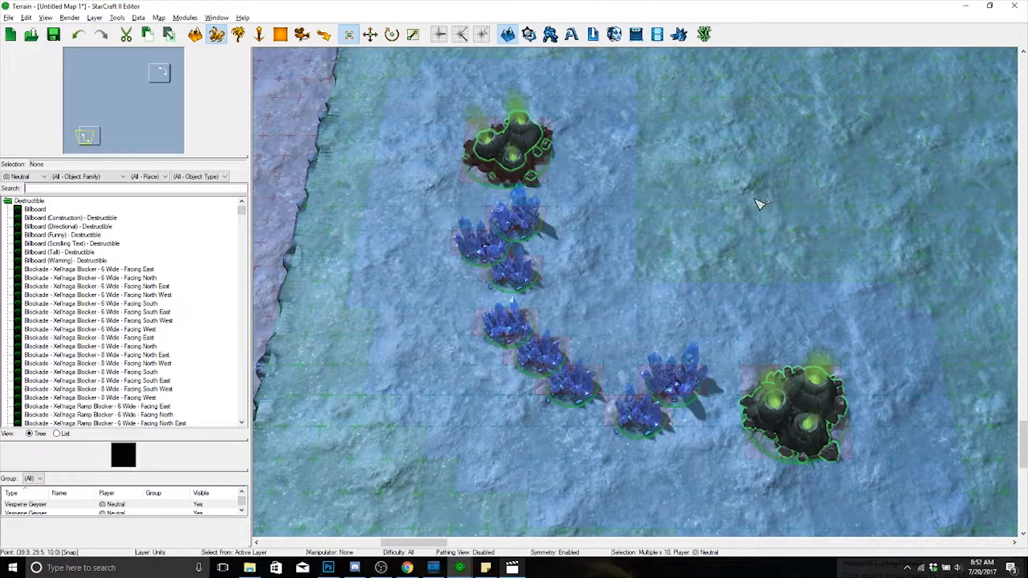
right_drag(644, 229, 598, 259)
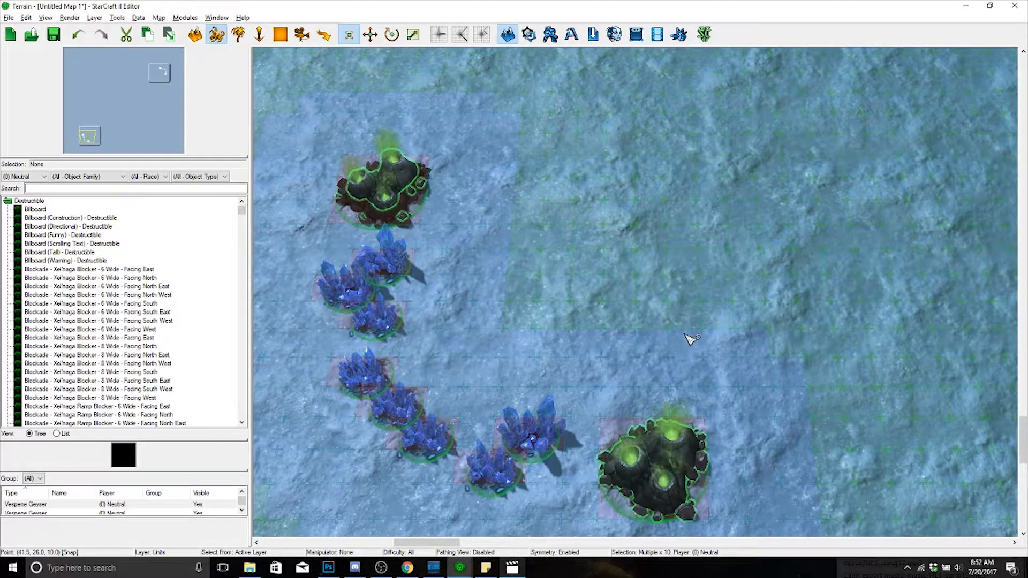
right_drag(689, 338, 810, 251)
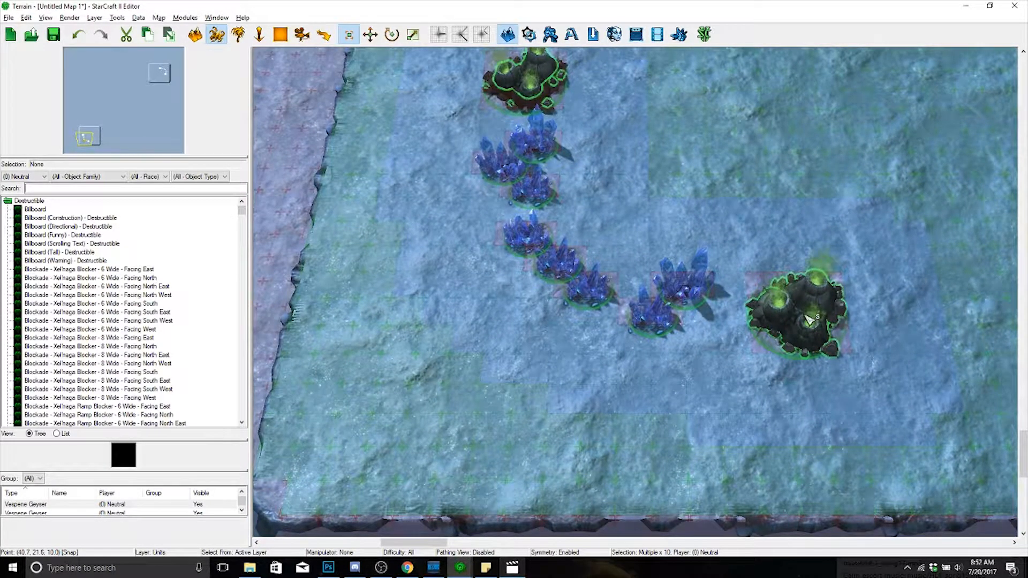
- Move the whole resource line slightly southwest, closer to the plateau's corner
drag(786, 339, 768, 342)
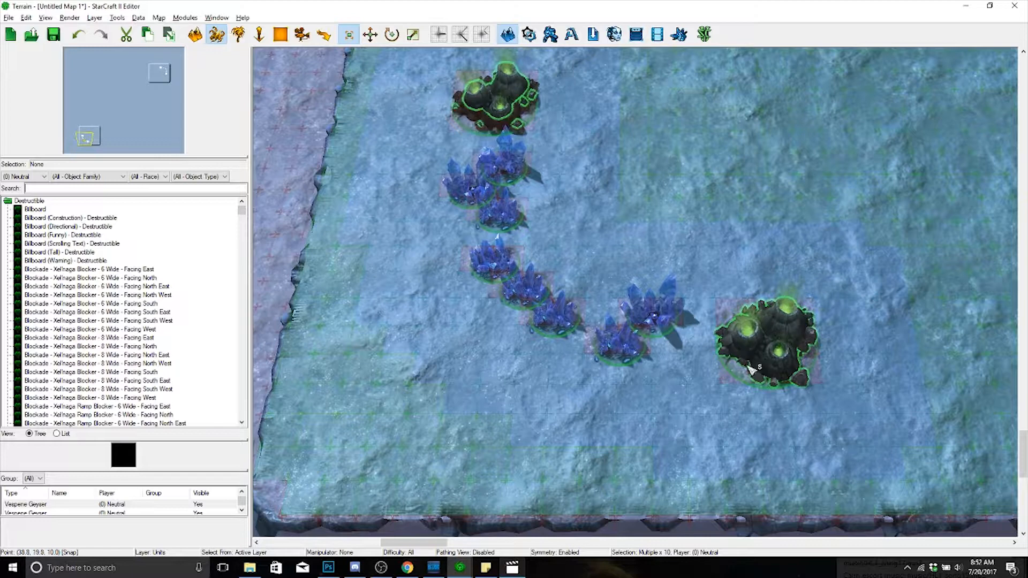
drag(750, 372, 732, 396)
right_drag(766, 251, 804, 244)
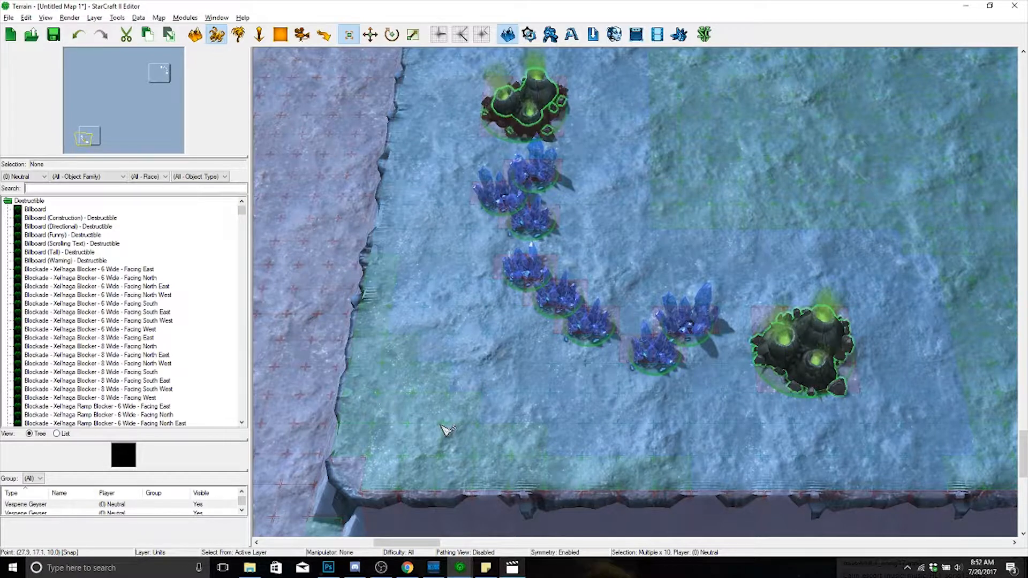
right_drag(536, 401, 557, 413)
right_drag(524, 462, 597, 393)
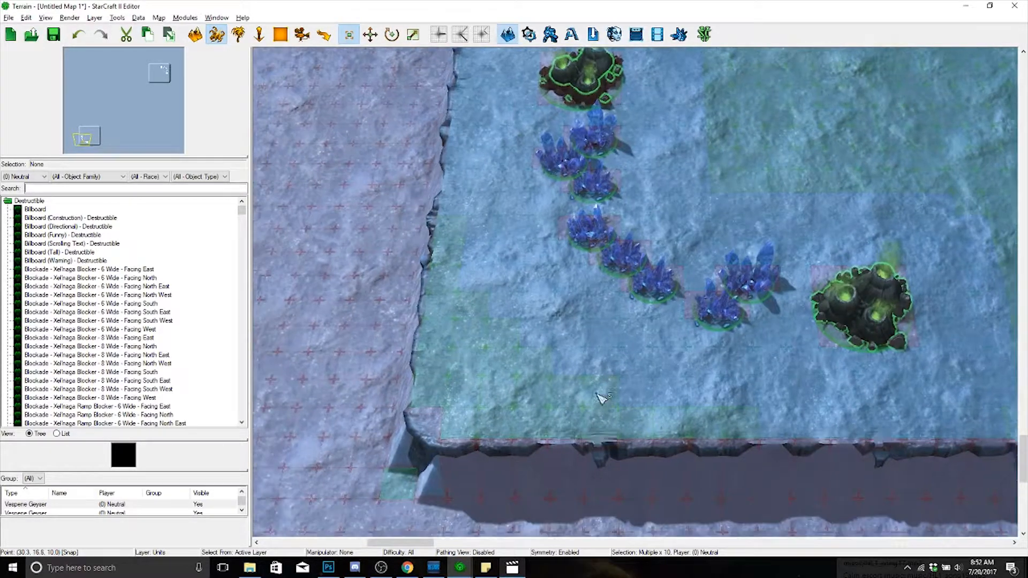
- Cut away the plateau's southwest corner with the cliff brush, leaving a stepped diagonal edge behind the mineral line
key(t)
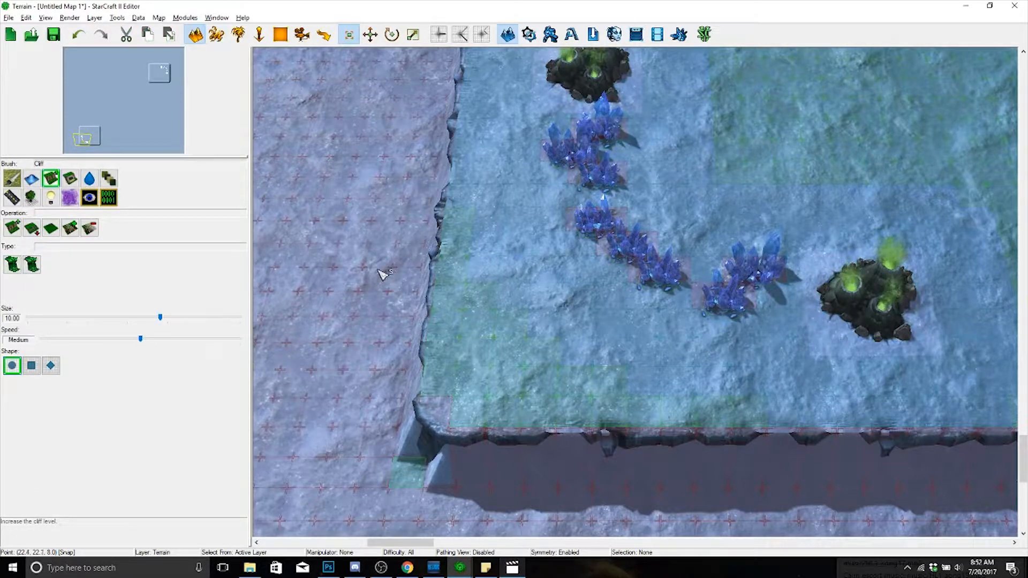
key(space)
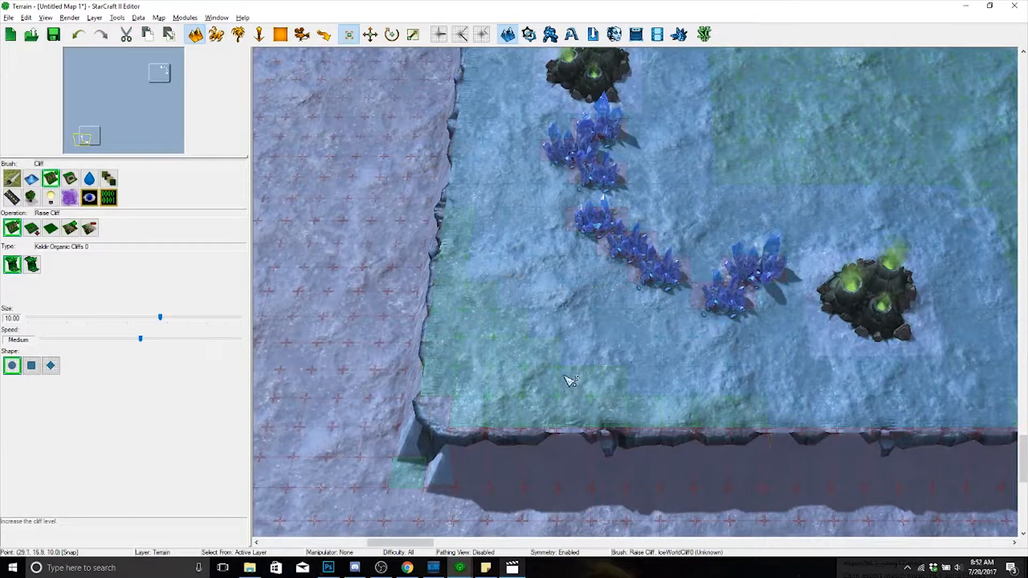
right_drag(402, 456, 486, 360)
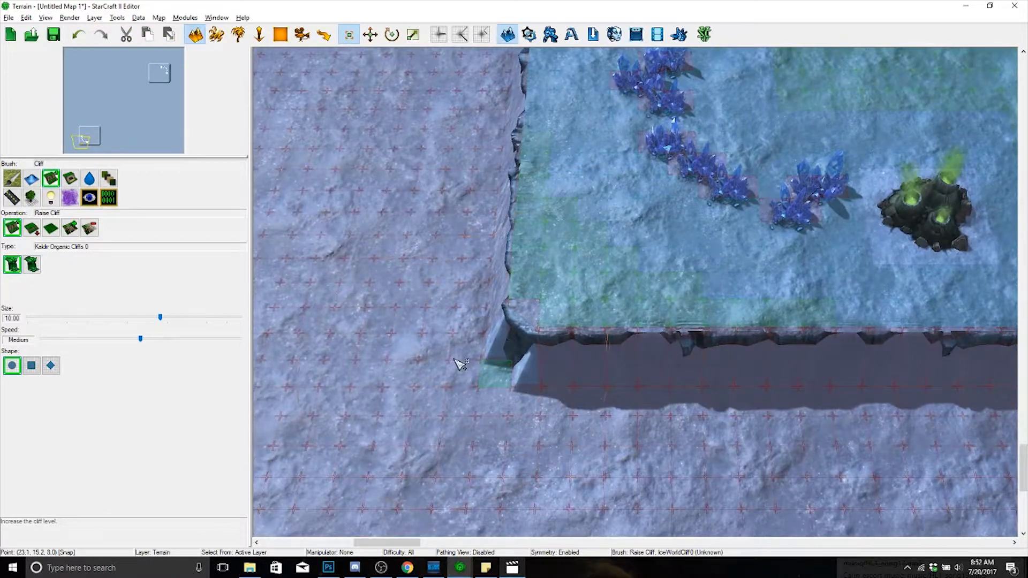
scroll(462, 367, down, 3)
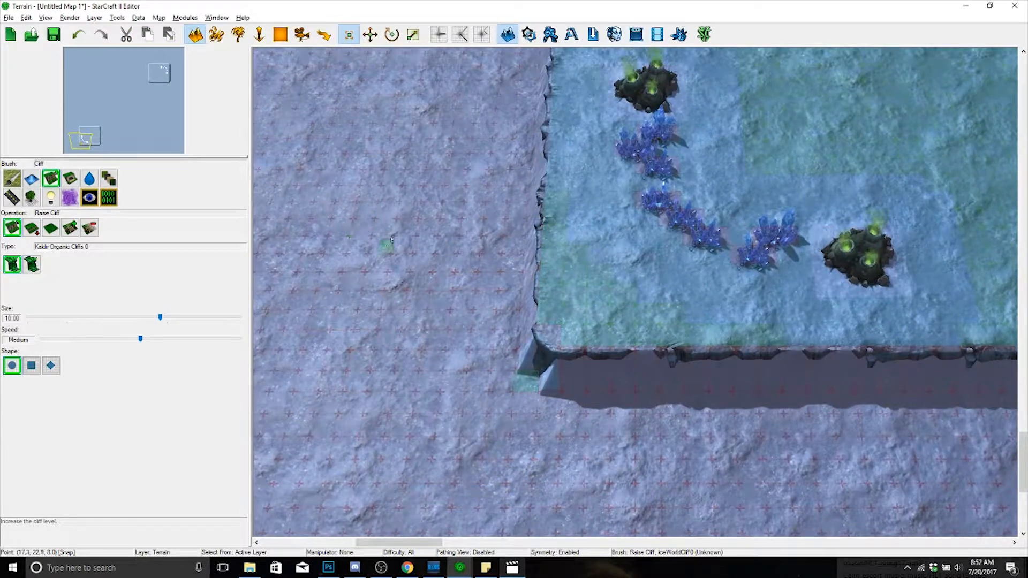
mouse_move(420, 291)
mouse_down()
mouse_move(571, 512)
mouse_move(584, 466)
mouse_move(641, 499)
mouse_move(670, 466)
mouse_move(654, 453)
mouse_move(631, 460)
mouse_up()
right_drag(604, 454, 592, 507)
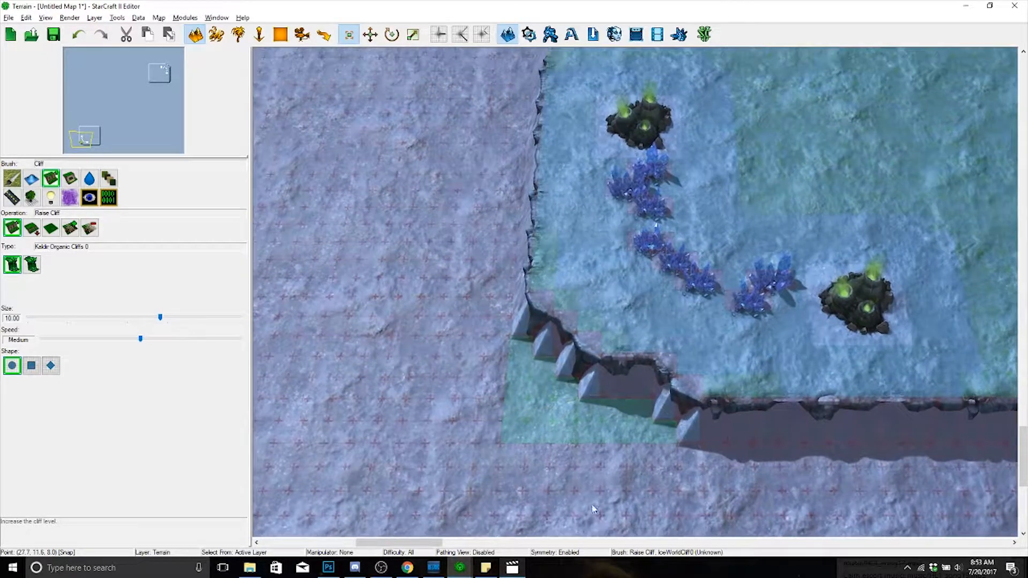
drag(447, 353, 466, 338)
right_drag(455, 372, 447, 463)
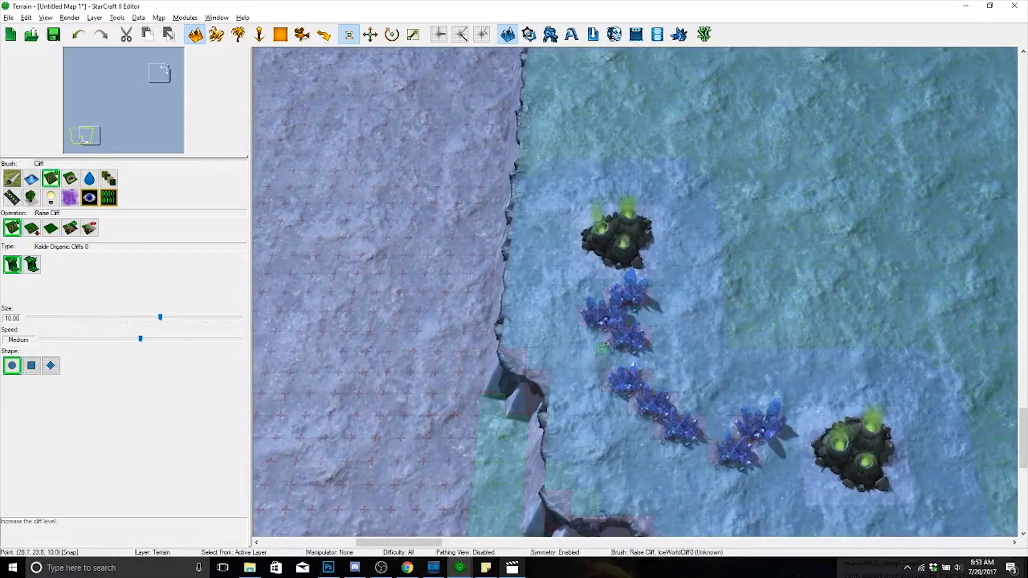
right_drag(637, 349, 710, 380)
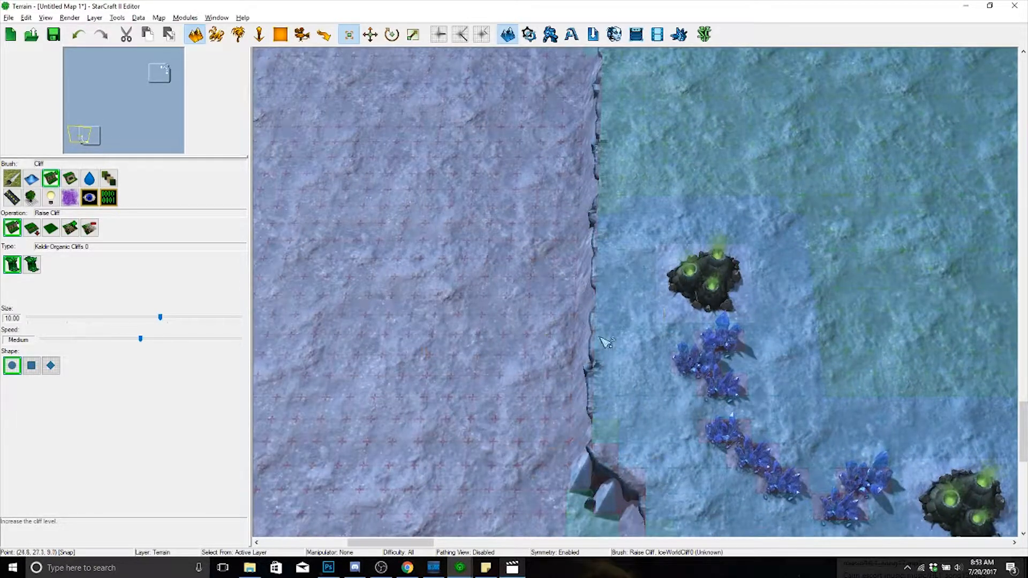
right_drag(691, 339, 599, 298)
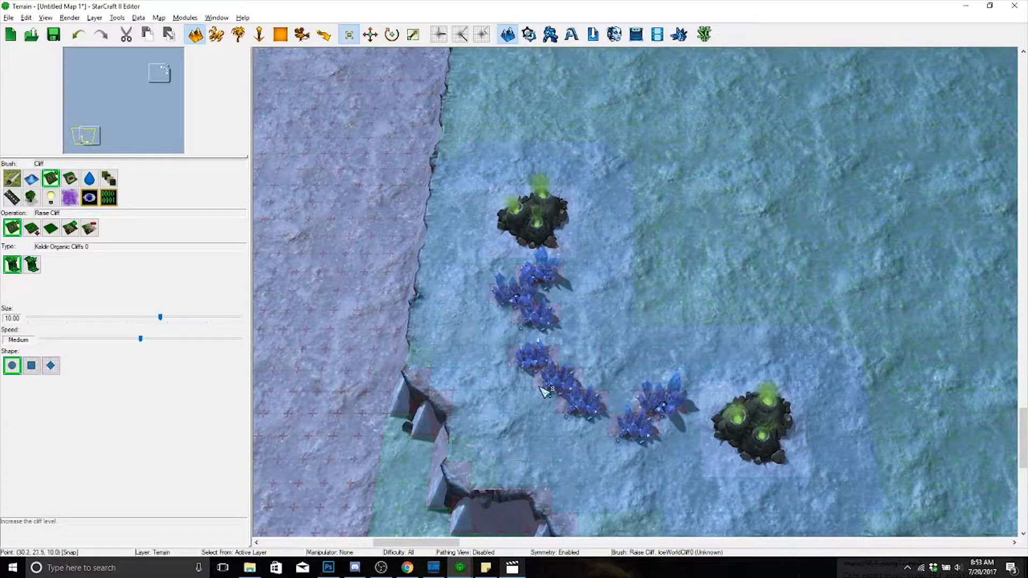
- Move the whole resource line slightly northeast, away from the plateau's southwest cliff edge
key(u)
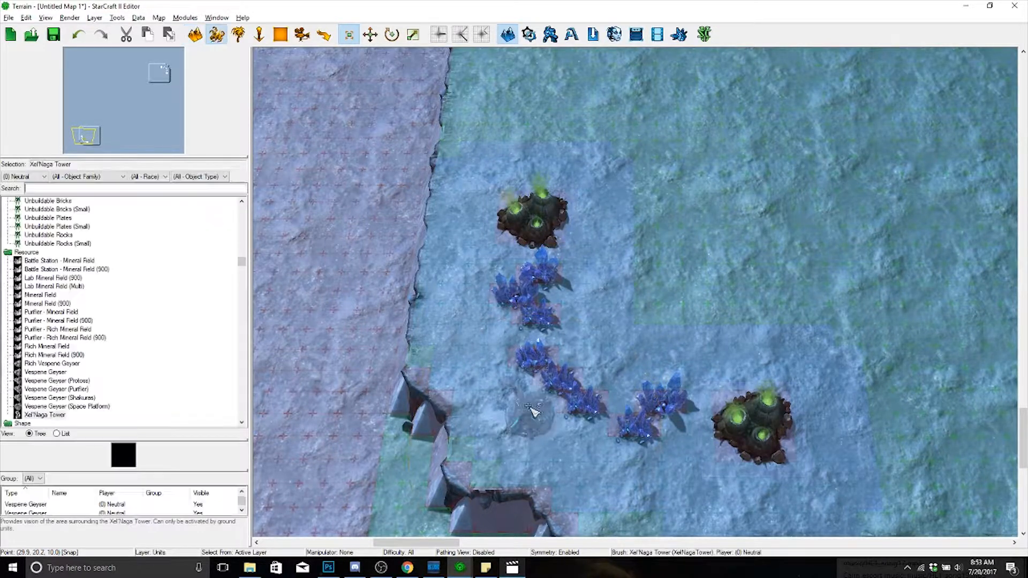
key(ctrl+a)
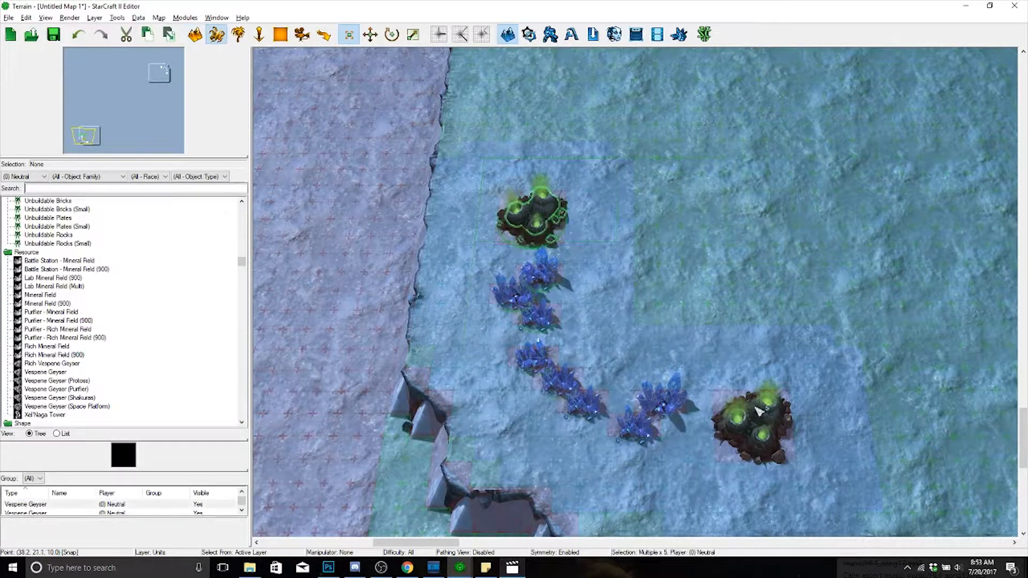
drag(770, 425, 809, 386)
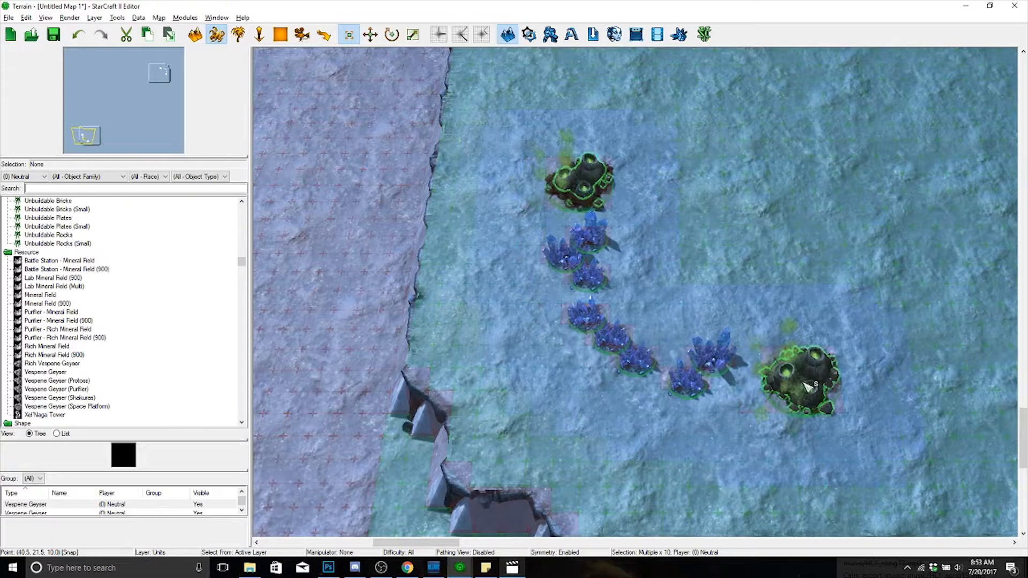
click(803, 330)
right_drag(804, 330, 805, 297)
- Trim the plateau's southwest corner further with the cliff brush, refining the stepped diagonal behind the minerals
key(t)
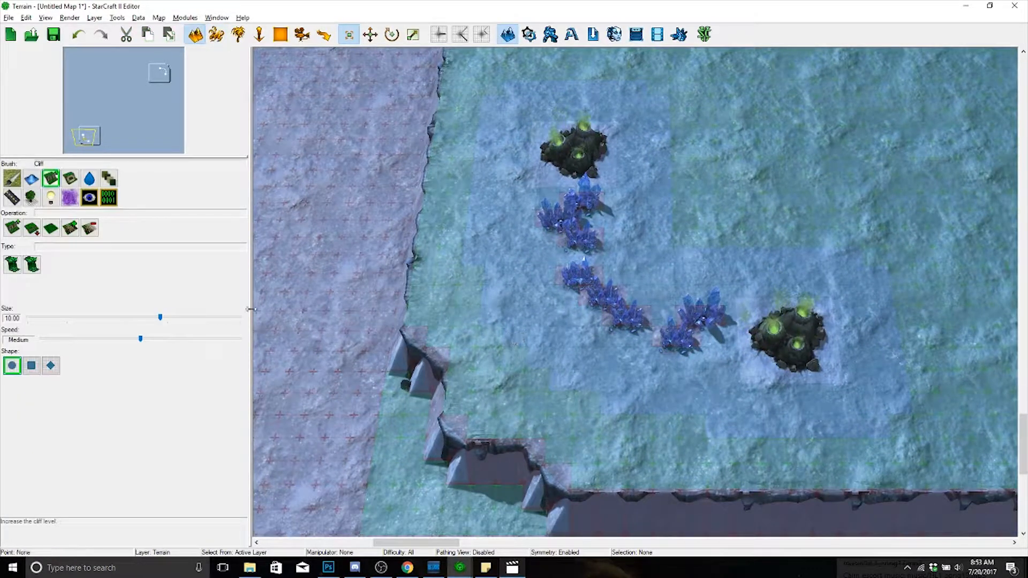
key(space)
right_drag(491, 367, 581, 296)
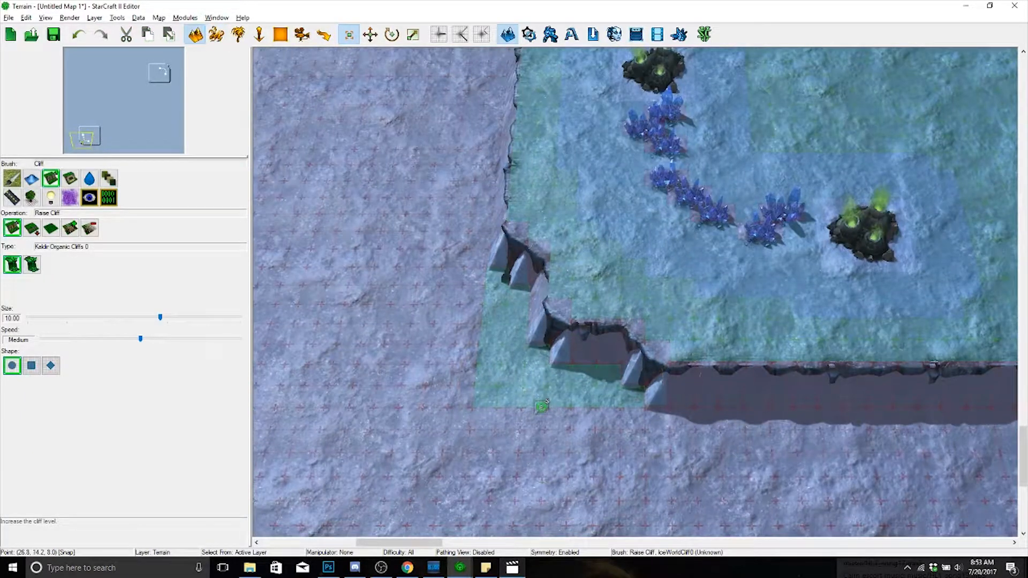
click(526, 399)
click(486, 349)
- Carve recesses into the plateau's straight west edge and smooth the cliff line beside the northern geyser
right_drag(489, 325, 571, 437)
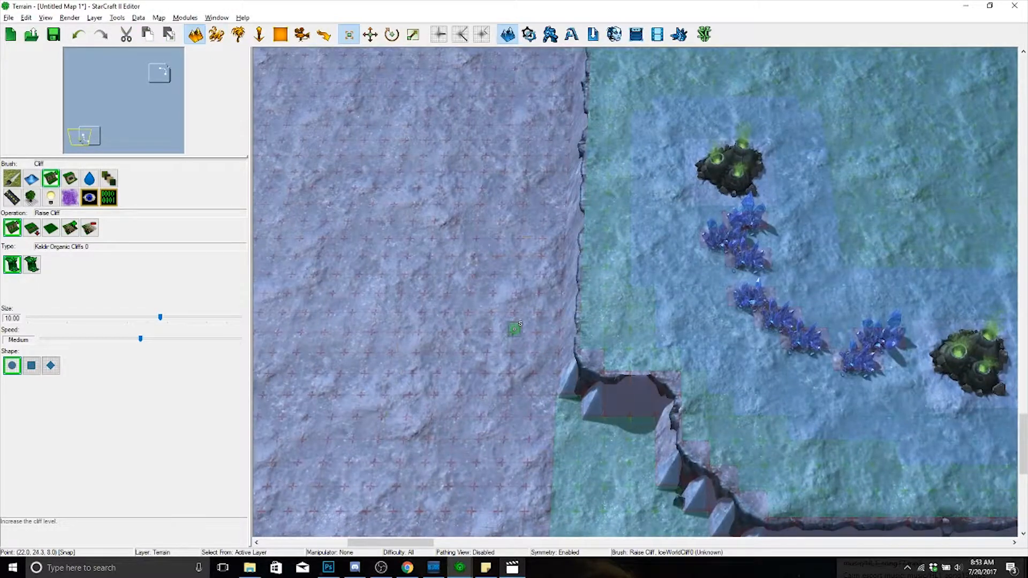
click(516, 330)
right_drag(533, 313, 526, 336)
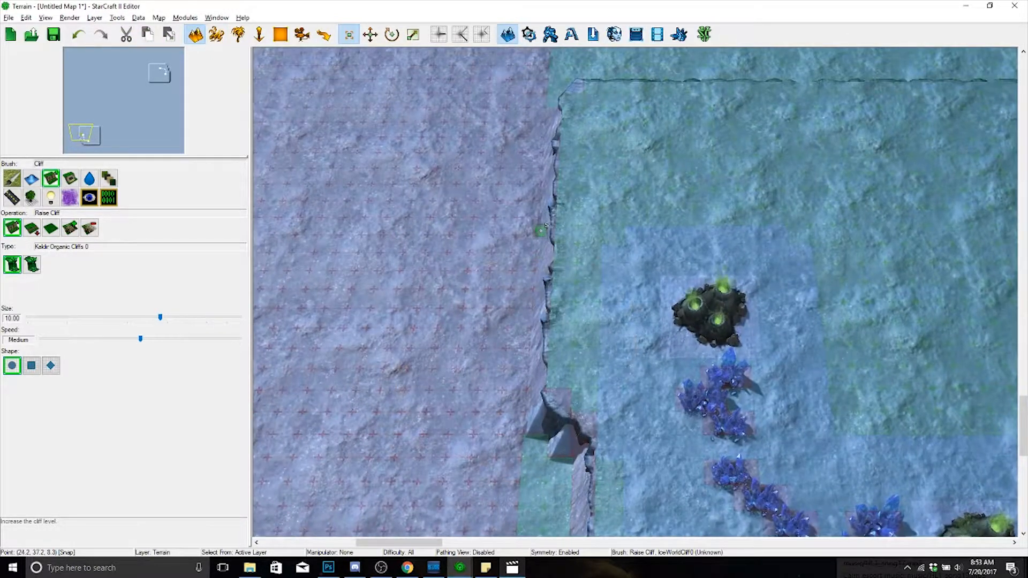
click(548, 230)
mouse_move(600, 292)
right_down()
mouse_move(544, 191)
mouse_move(592, 241)
right_up()
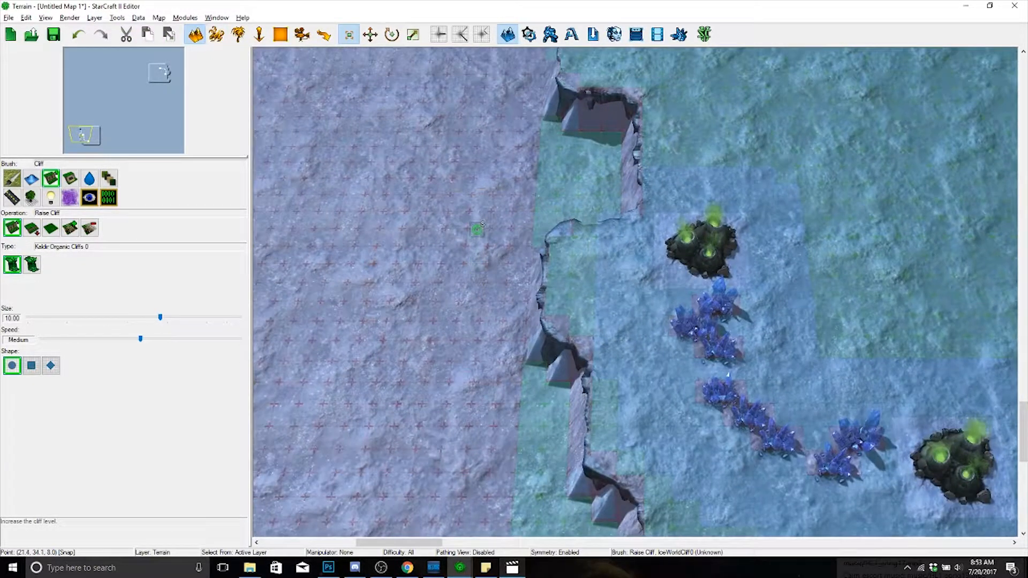
click(547, 255)
right_drag(554, 292, 523, 393)
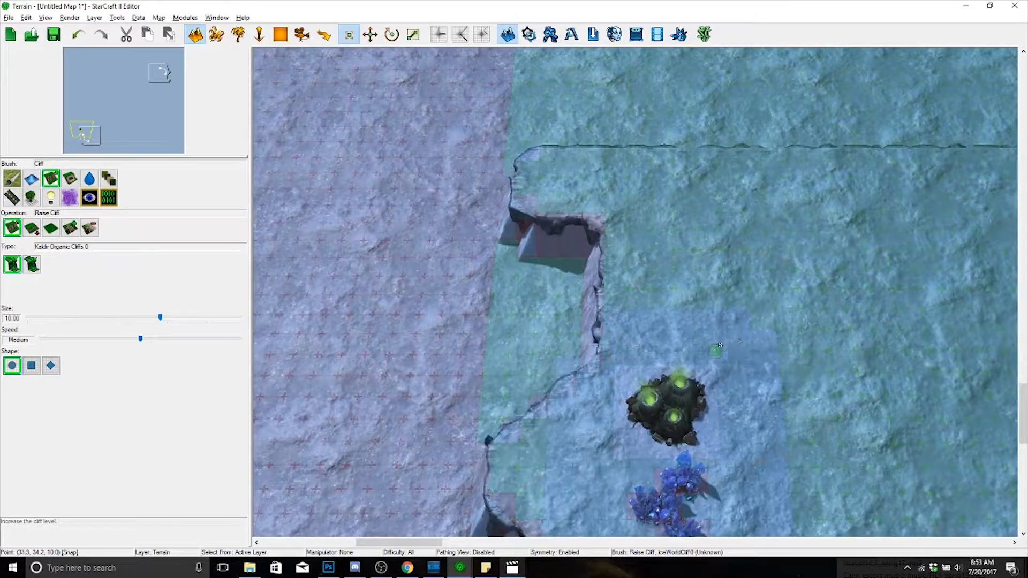
mouse_move(717, 350)
mouse_down()
mouse_move(667, 381)
mouse_move(624, 460)
mouse_up()
- Cut stepped recesses into the plateau's south edge, below and east of the mineral line
right_drag(682, 290, 662, 203)
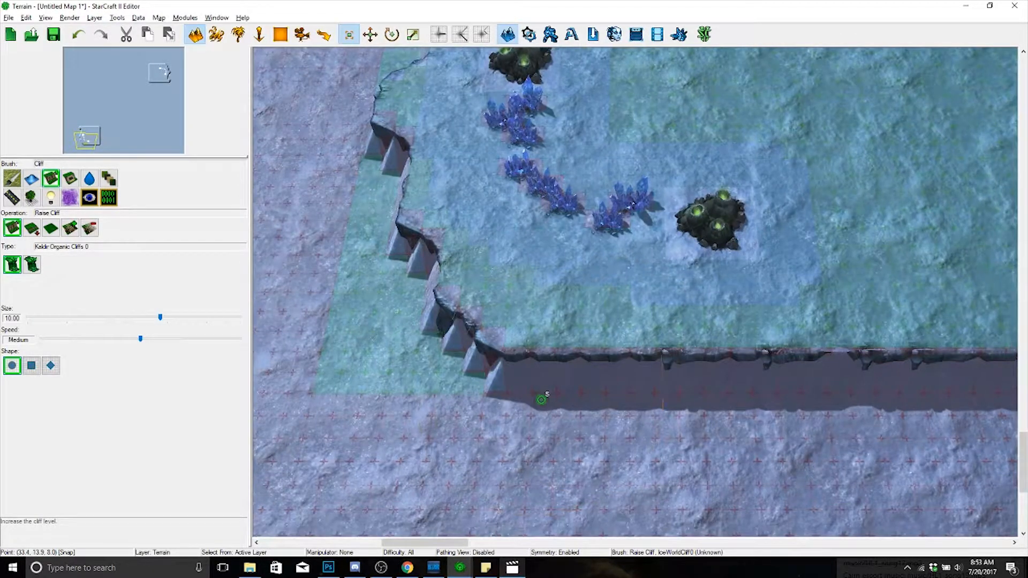
click(541, 452)
right_drag(754, 445, 646, 469)
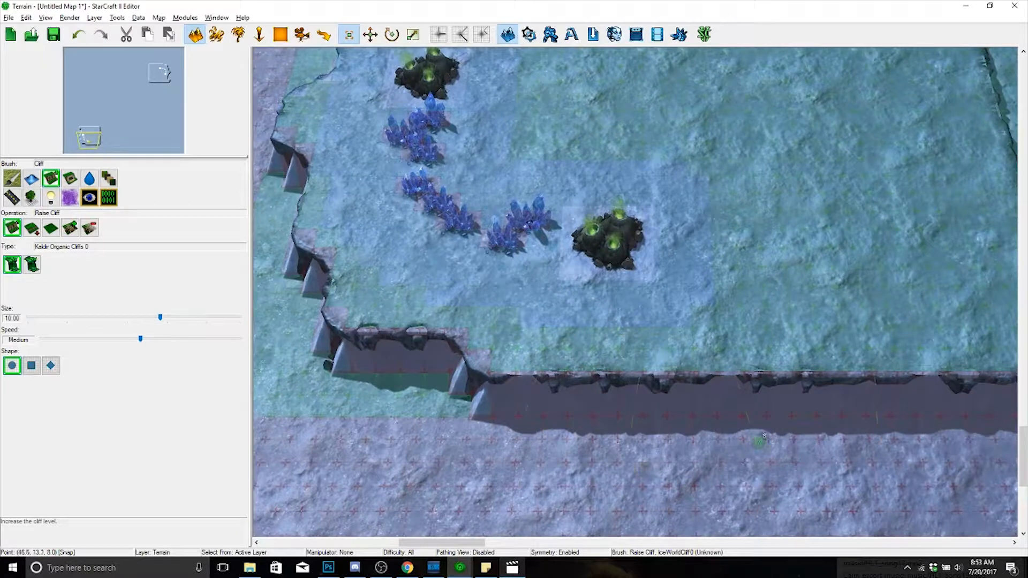
click(774, 459)
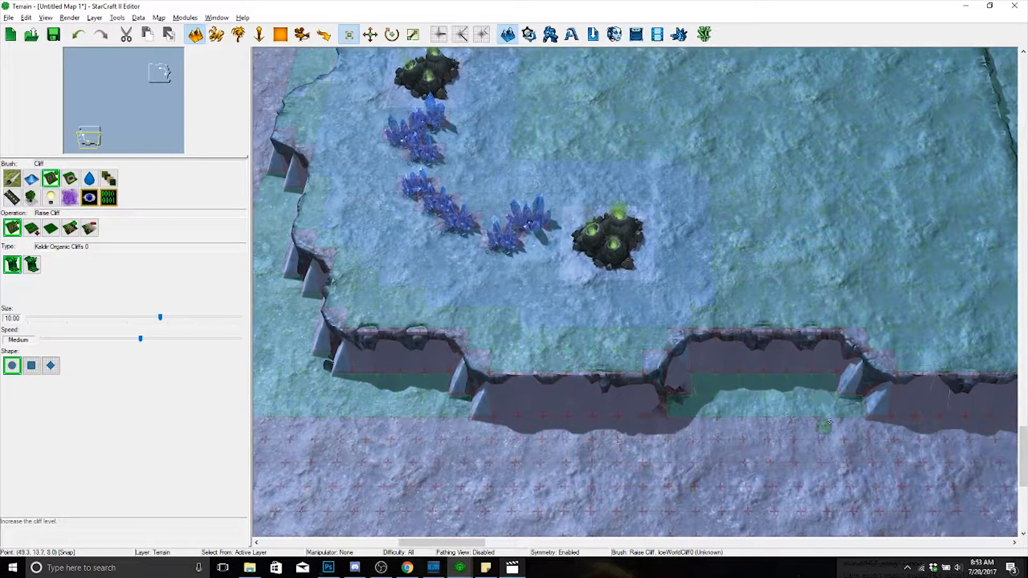
click(833, 431)
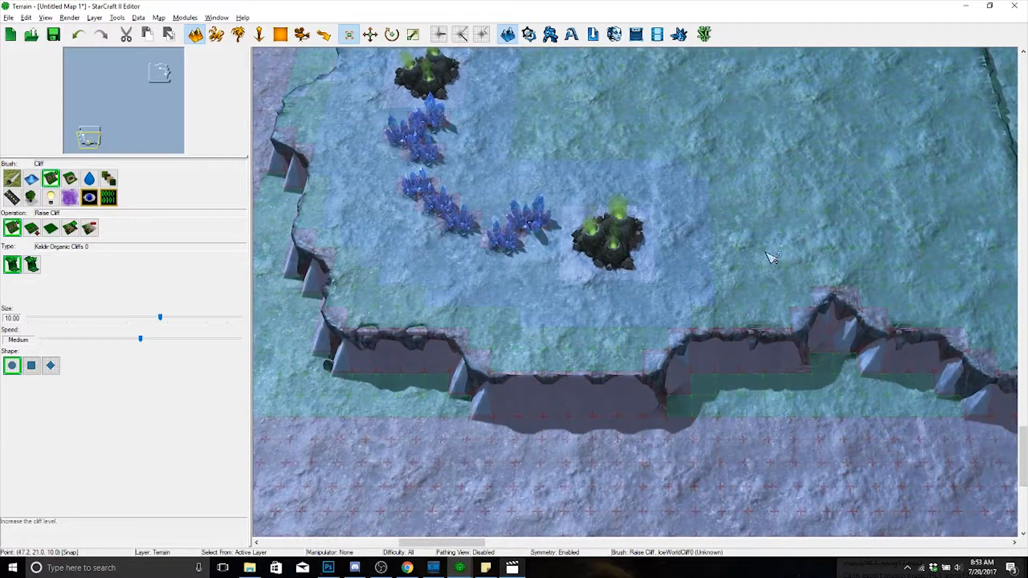
- Measure the plateau's west-to-east width and north-to-south depth with the distance tool
right_drag(771, 257, 729, 268)
scroll(729, 268, down, 3)
scroll(730, 267, down, 3)
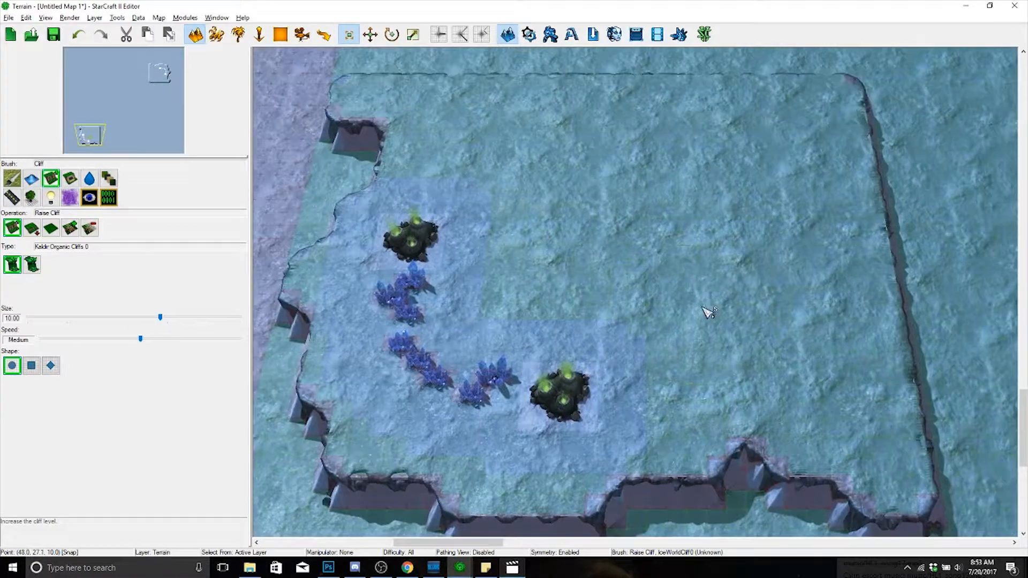
scroll(757, 294, up, 3)
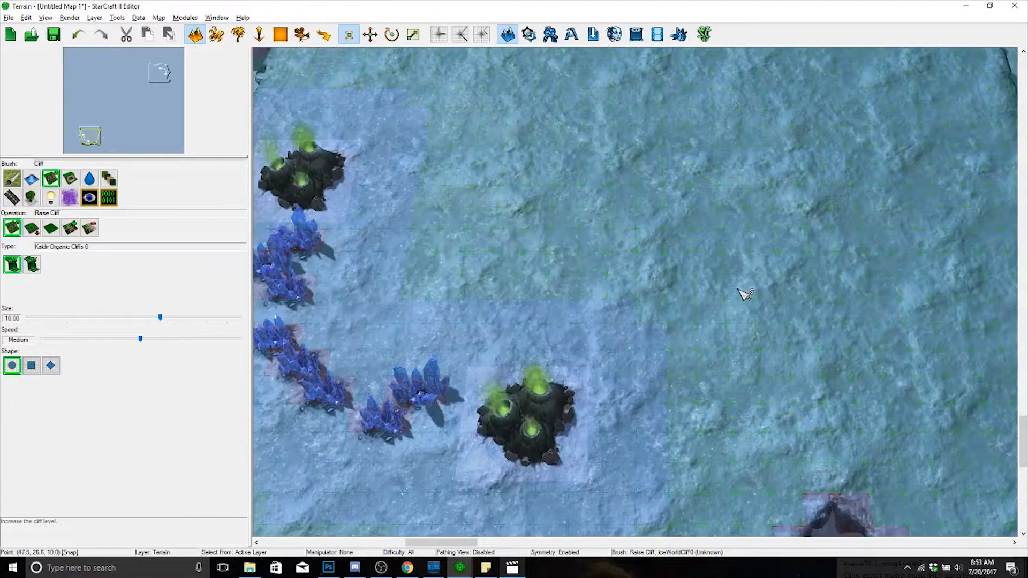
right_drag(741, 294, 751, 321)
scroll(728, 264, down, 3)
scroll(751, 320, down, 3)
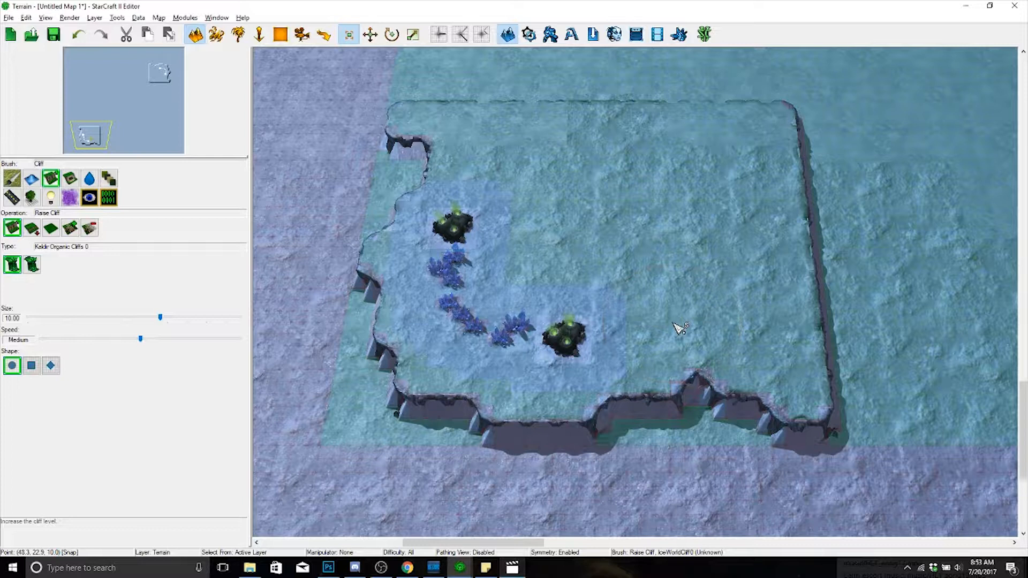
key(d)
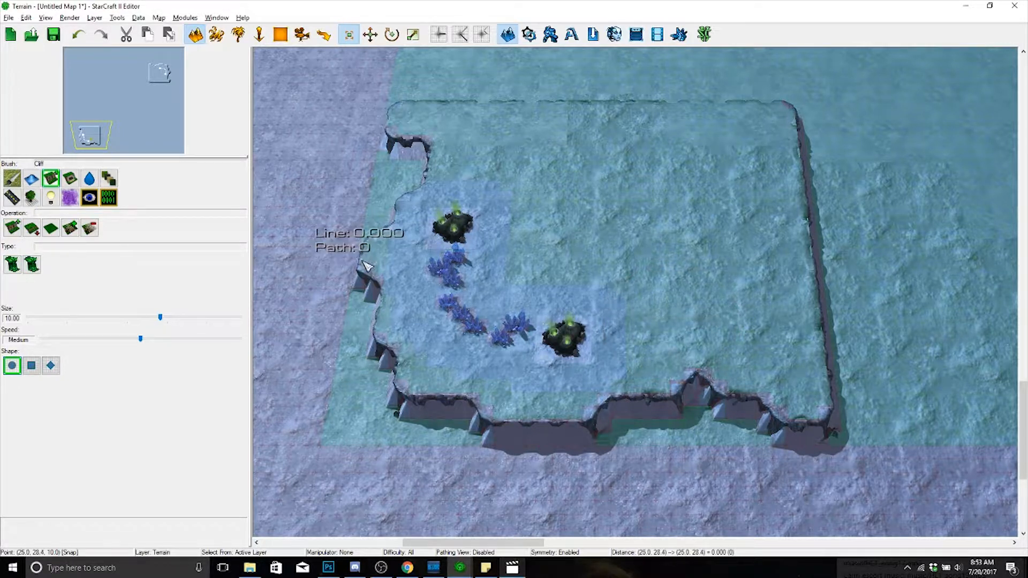
drag(358, 261, 806, 251)
drag(610, 103, 595, 423)
right_drag(647, 280, 709, 318)
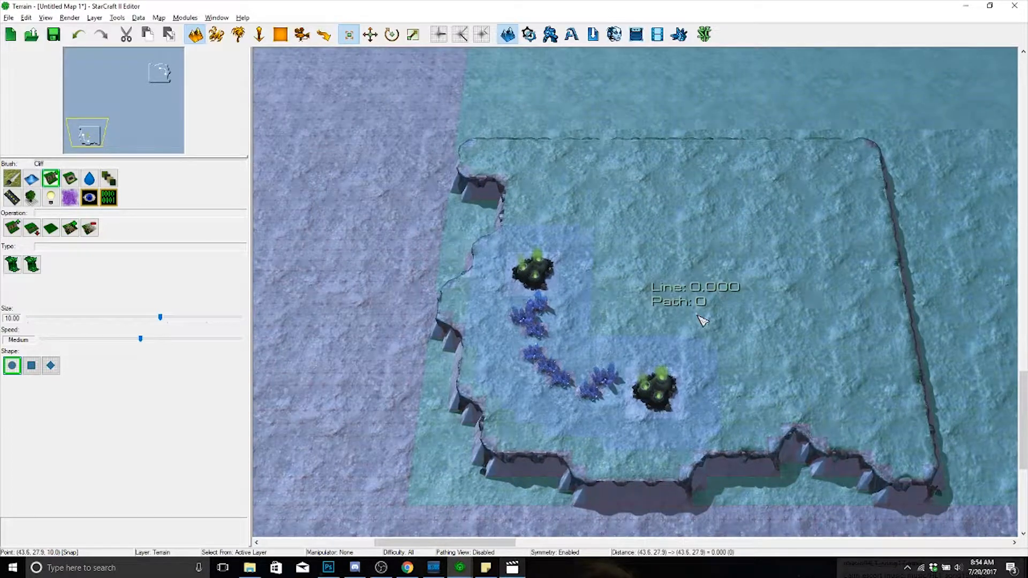
scroll(714, 305, up, 4)
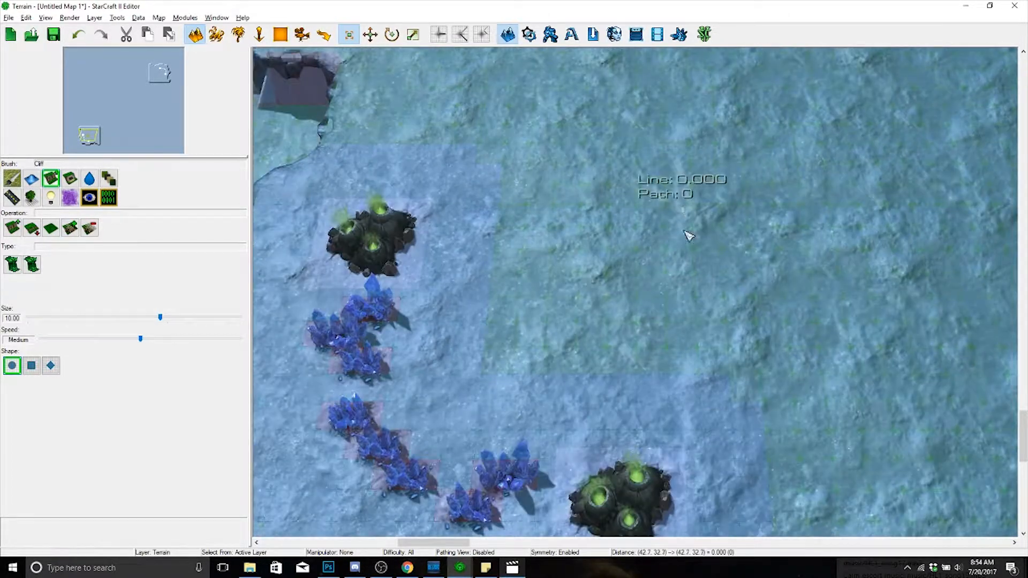
right_drag(681, 273, 652, 271)
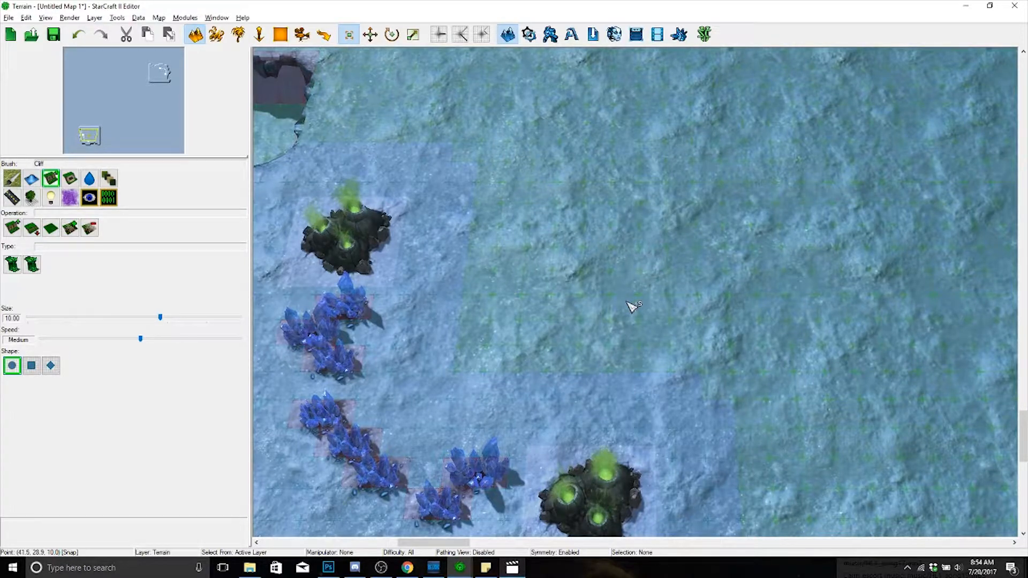
- Bulge the lower east side of the plateau outward with the cliff brush and cut its southeast corner into a diagonal
key(space)
scroll(628, 327, down, 4)
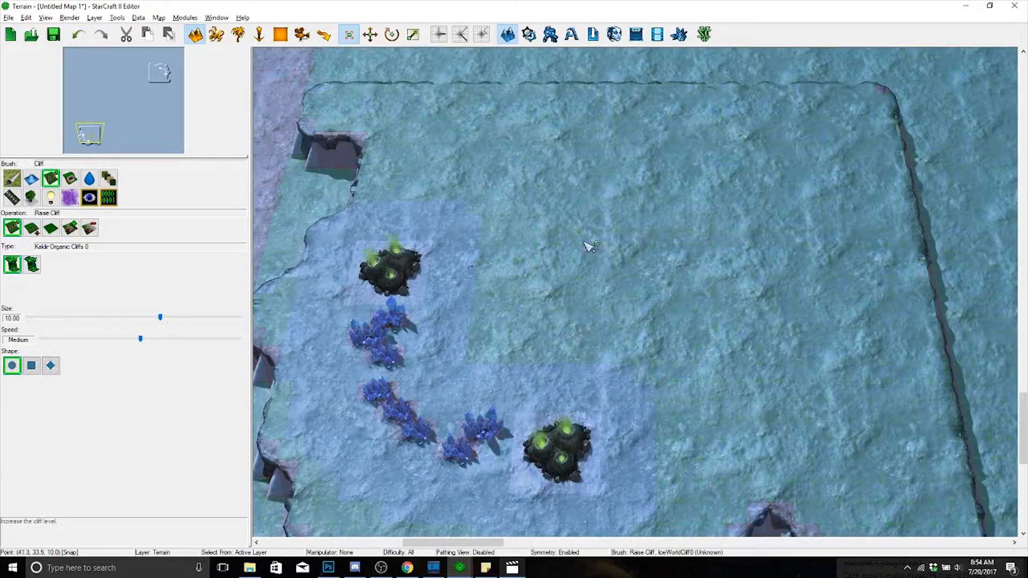
scroll(617, 375, up, 2)
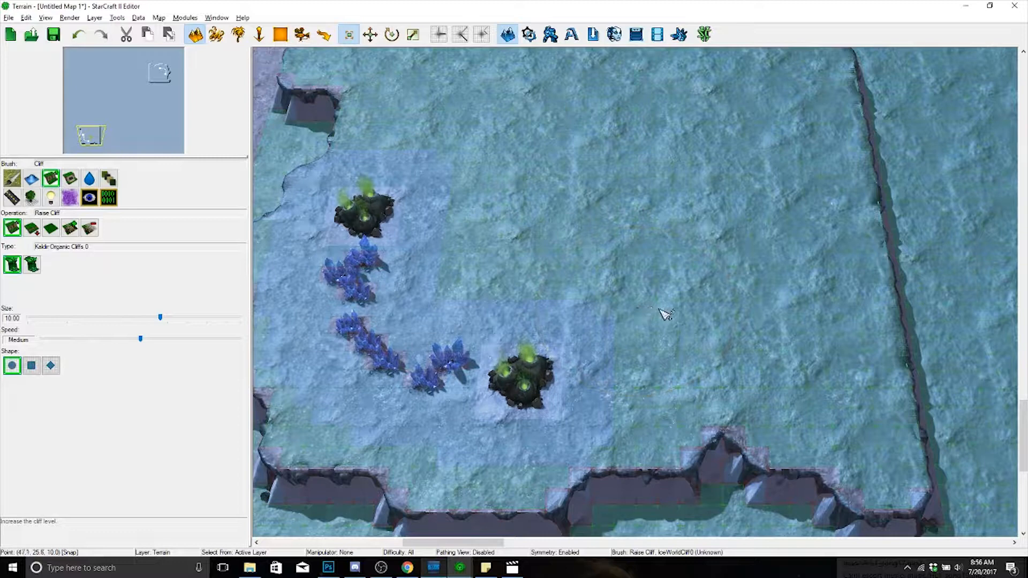
right_drag(661, 253, 625, 223)
right_drag(745, 214, 654, 239)
mouse_move(648, 228)
mouse_down()
mouse_move(686, 268)
mouse_move(739, 203)
mouse_move(759, 227)
mouse_up()
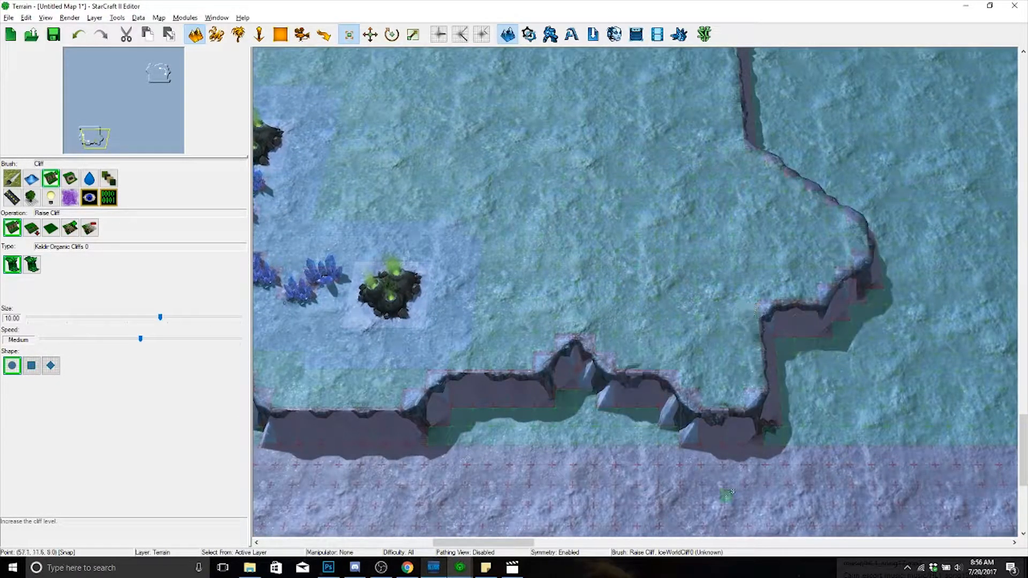
drag(728, 496, 746, 499)
click(763, 460)
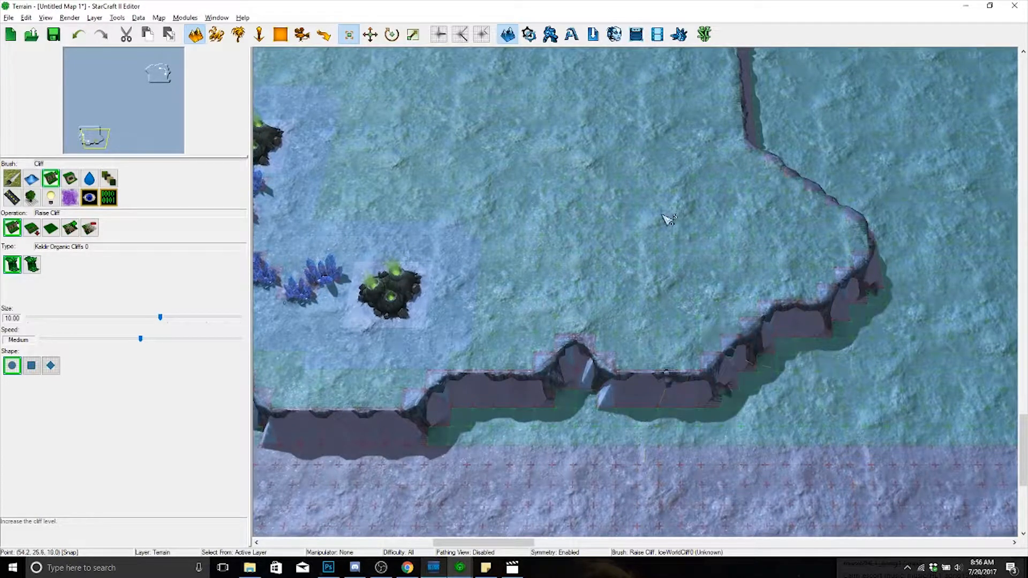
- Extend the plateau's east edge outward in irregular steps and push its northeast corner outward
mouse_move(680, 236)
mouse_down()
mouse_move(707, 269)
mouse_move(723, 241)
mouse_up()
right_drag(719, 236, 662, 364)
mouse_move(686, 316)
mouse_down()
mouse_move(703, 267)
mouse_move(695, 257)
mouse_up()
right_drag(689, 278, 686, 325)
drag(666, 257, 669, 223)
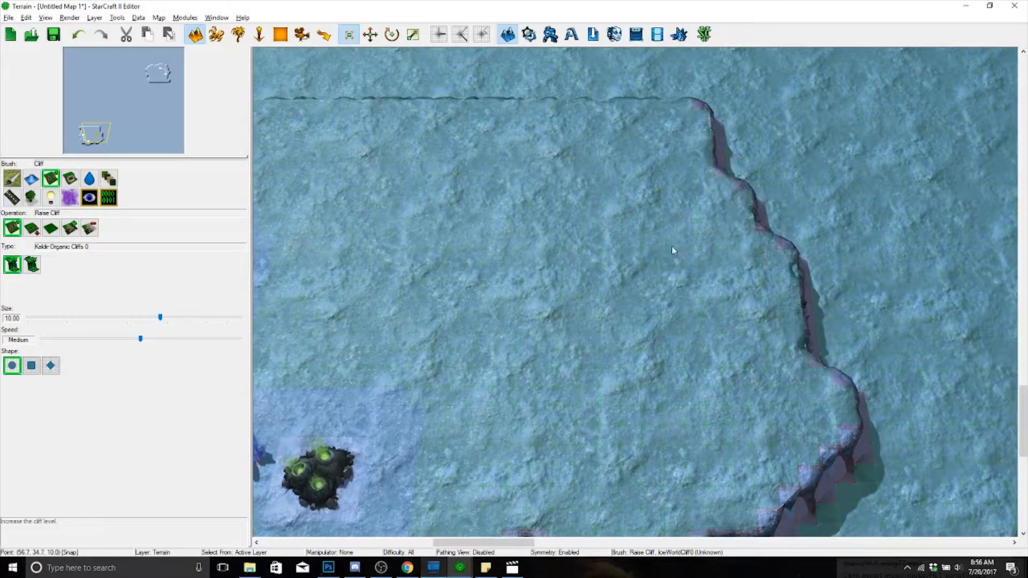
right_drag(669, 220, 673, 342)
drag(671, 267, 718, 259)
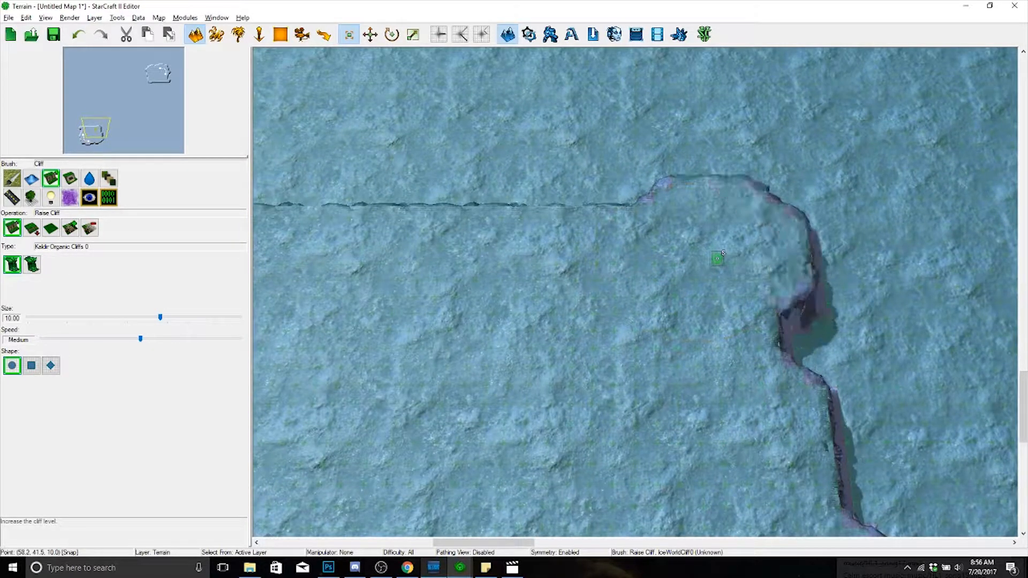
- Fill in the notch on the upper west edge and extend the plateau's northwest corner northward
mouse_move(707, 273)
right_down()
mouse_move(716, 281)
mouse_move(787, 241)
mouse_move(825, 399)
right_up()
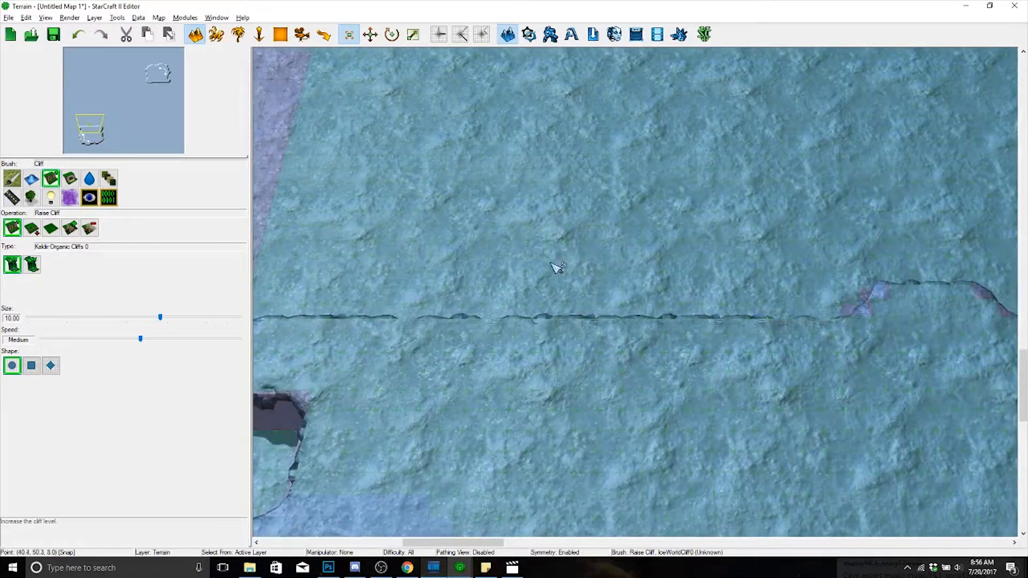
right_drag(433, 478, 781, 370)
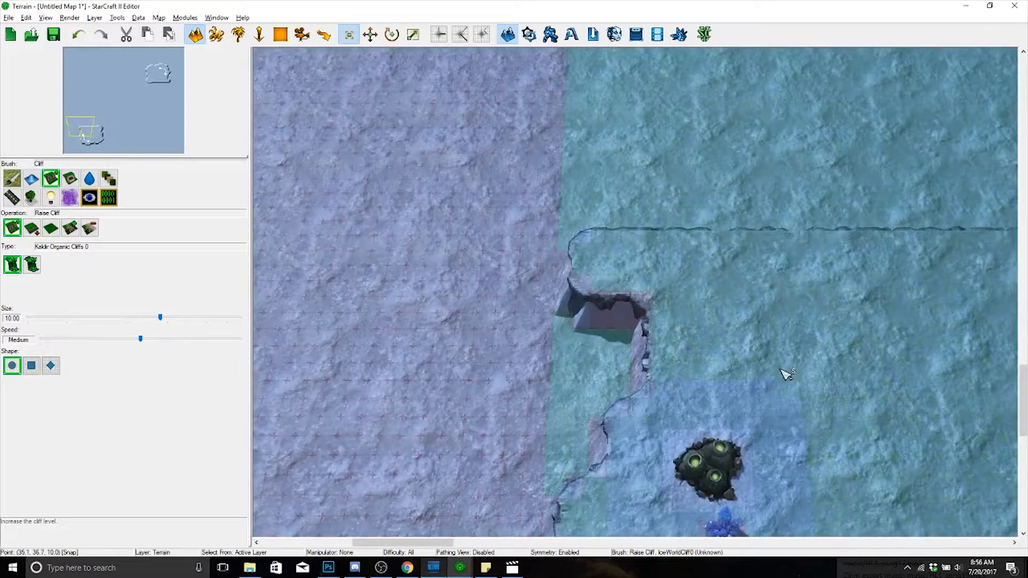
mouse_move(719, 337)
mouse_down()
mouse_move(749, 296)
mouse_move(718, 305)
mouse_up()
right_drag(720, 309, 592, 388)
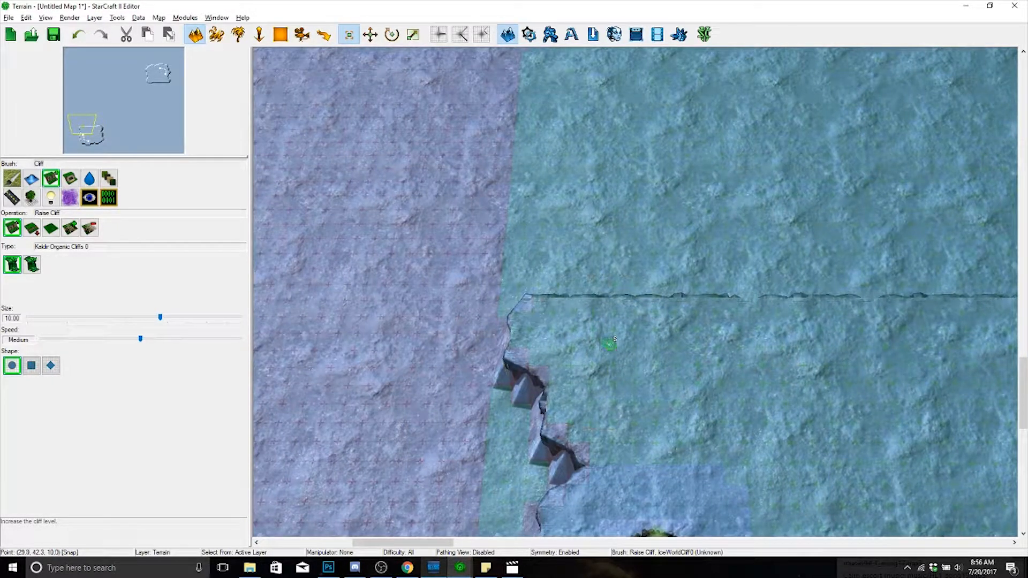
mouse_move(610, 344)
mouse_down()
mouse_move(606, 328)
mouse_move(605, 350)
mouse_up()
- Push the plateau's north edge outward in uneven steps between the northwest and northeast corners
right_drag(634, 338, 579, 395)
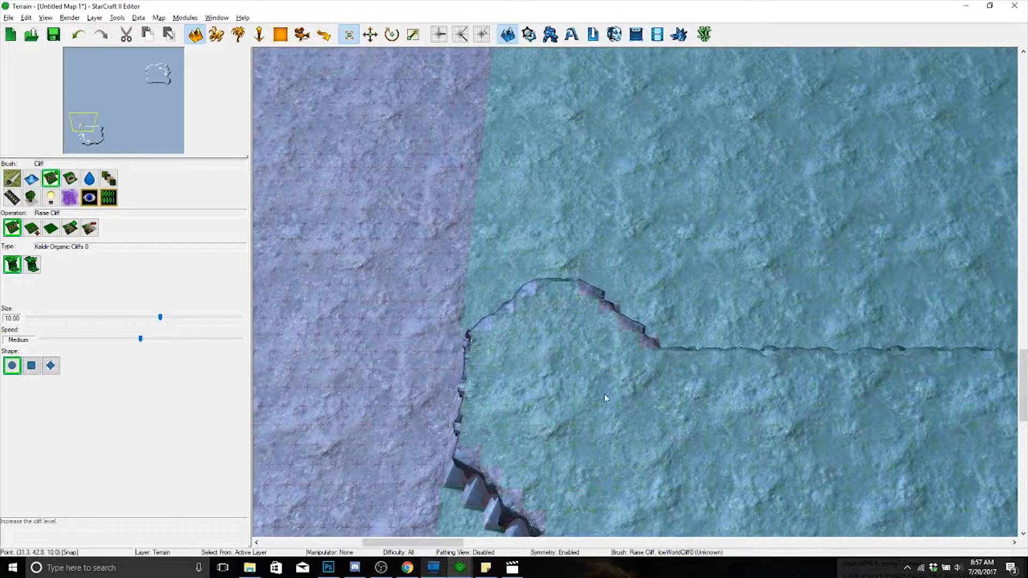
mouse_move(611, 397)
mouse_down()
mouse_move(643, 390)
mouse_move(656, 401)
mouse_up()
right_drag(677, 427, 619, 404)
mouse_move(663, 403)
mouse_down()
mouse_move(728, 370)
mouse_move(753, 381)
mouse_up()
right_drag(738, 499, 609, 491)
mouse_move(803, 399)
right_down()
mouse_move(618, 480)
mouse_move(616, 457)
right_up()
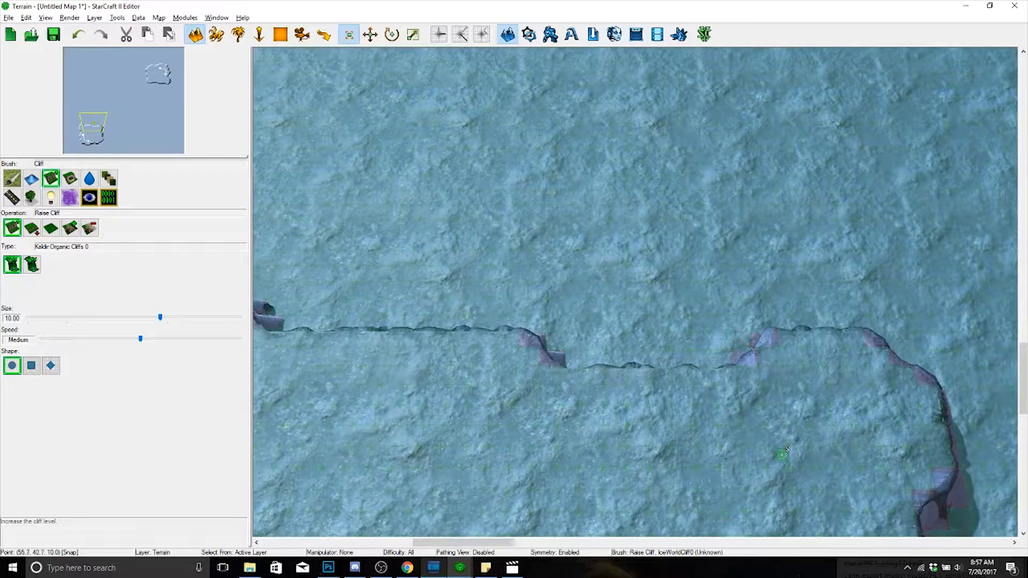
drag(783, 455, 725, 403)
- Carve a deep, stepped recess into the middle of the plateau's north edge
right_drag(703, 421, 786, 403)
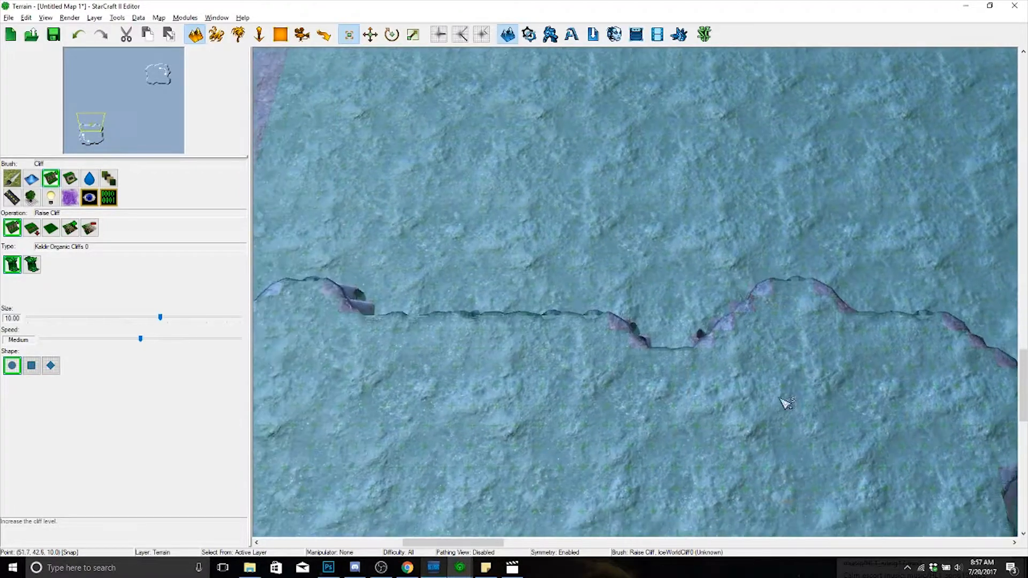
mouse_move(625, 269)
mouse_down()
mouse_move(599, 295)
mouse_move(557, 301)
mouse_move(558, 316)
mouse_move(608, 322)
mouse_up()
mouse_move(611, 323)
right_down()
mouse_move(683, 360)
mouse_move(663, 349)
mouse_move(601, 253)
right_up()
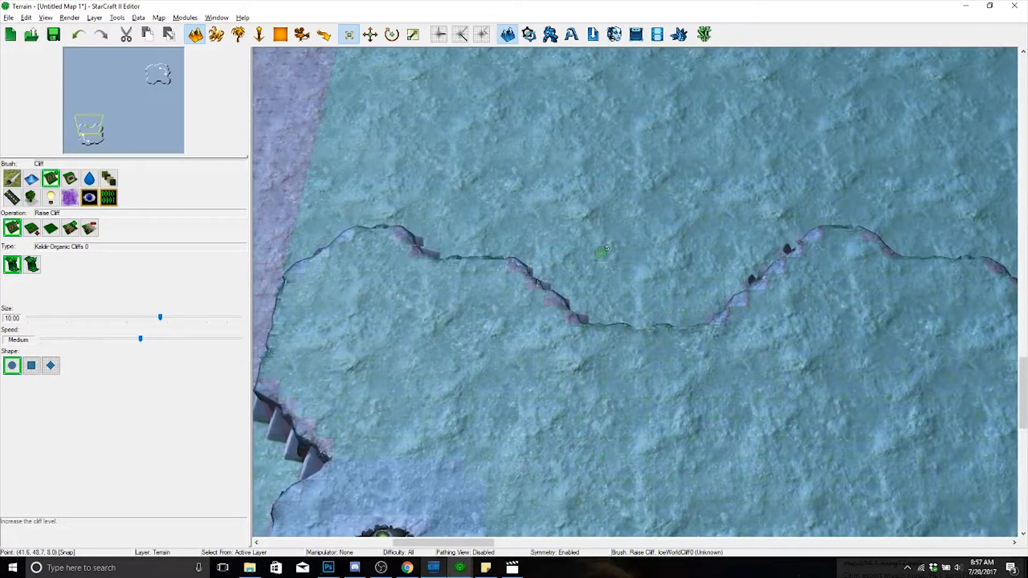
mouse_move(607, 249)
mouse_down()
mouse_move(576, 282)
mouse_move(638, 289)
mouse_up()
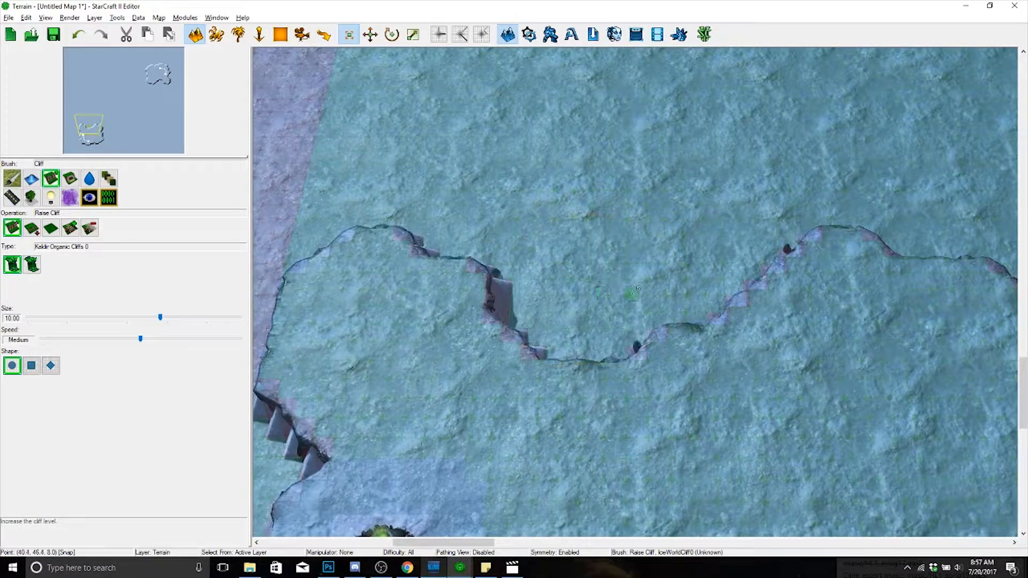
right_drag(686, 344, 609, 381)
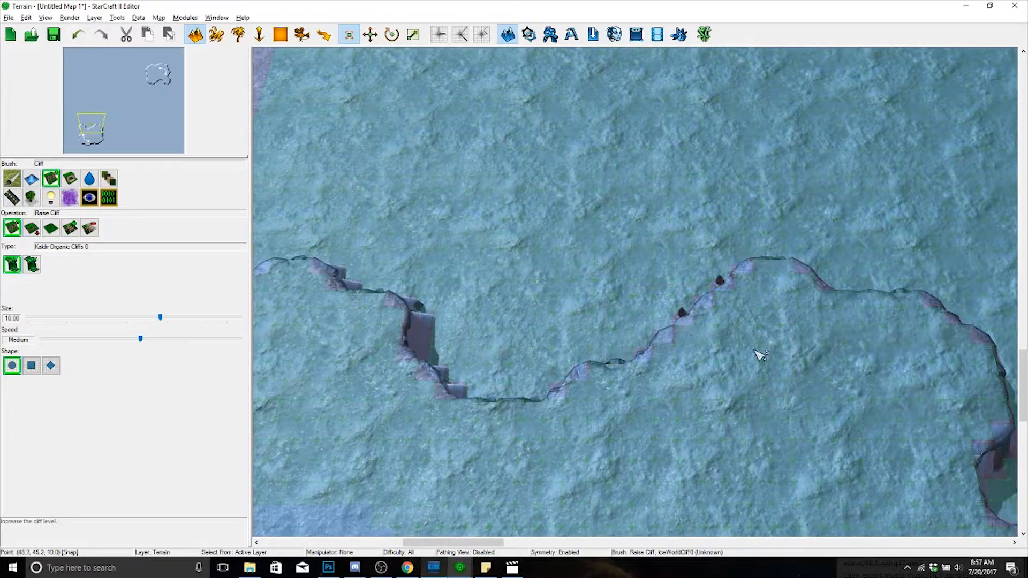
- Try adding a ramp with the size 10 brush on the northeast side of the recess in the plateau's north edge
right_drag(547, 241, 583, 216)
right_drag(702, 450, 641, 458)
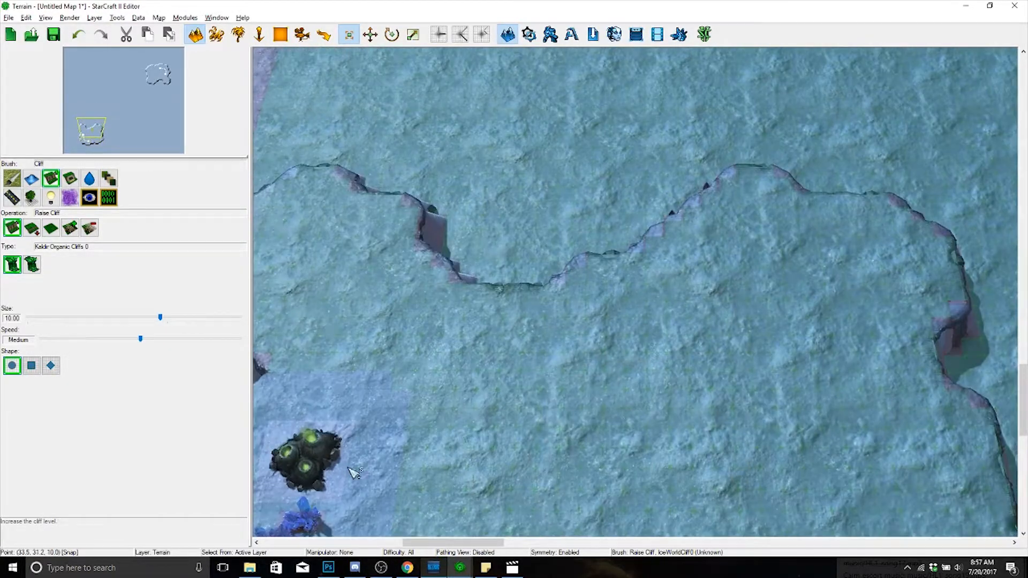
click(70, 229)
right_drag(597, 386, 636, 432)
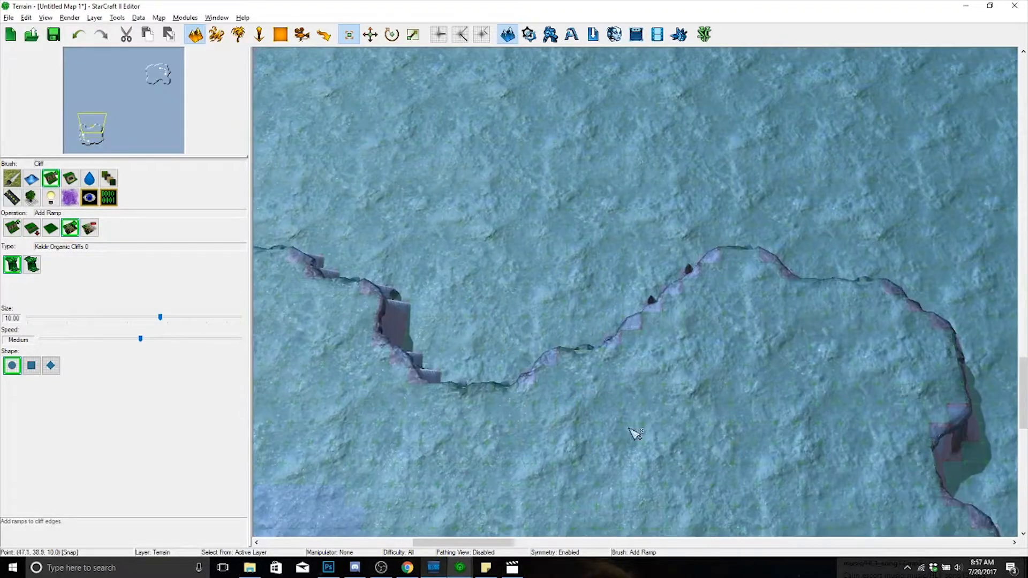
click(676, 308)
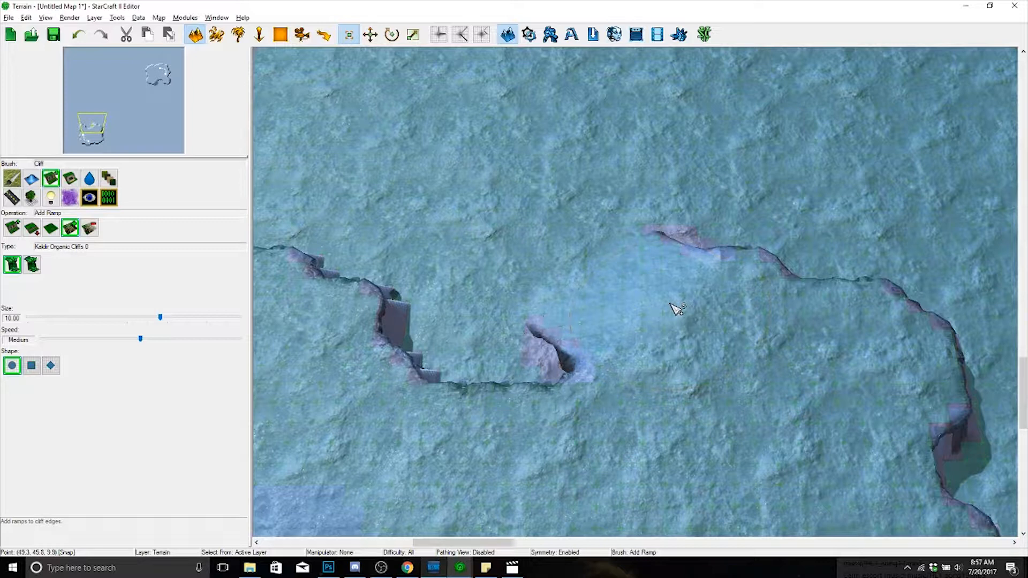
click(672, 324)
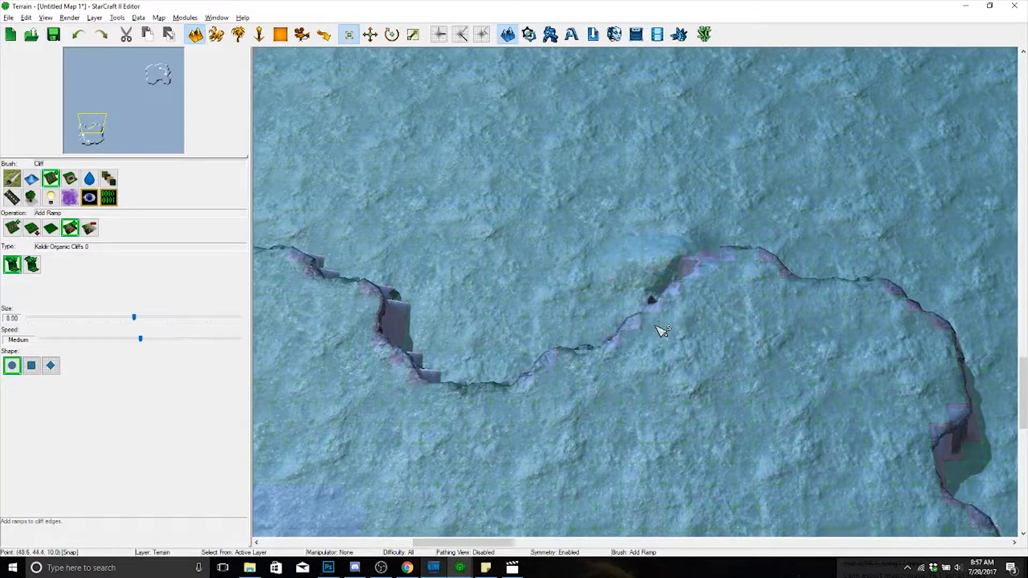
- Reduce the brush size to 5 and add a smaller ramp on the northeast side of the north-edge recess
key(minus)
key(minus)
key(minus)
key(minus)
click(689, 321)
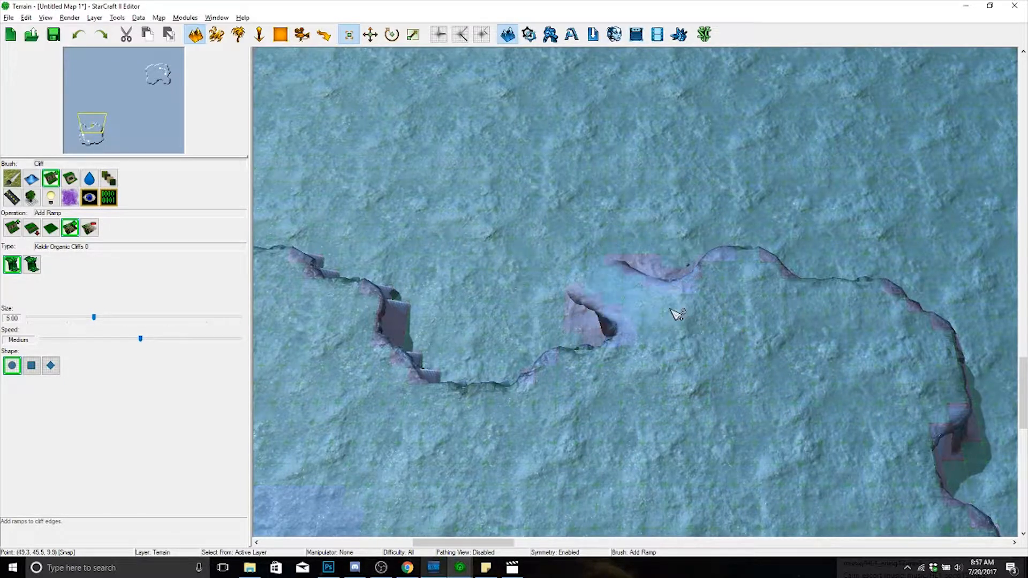
scroll(700, 339, up, 2)
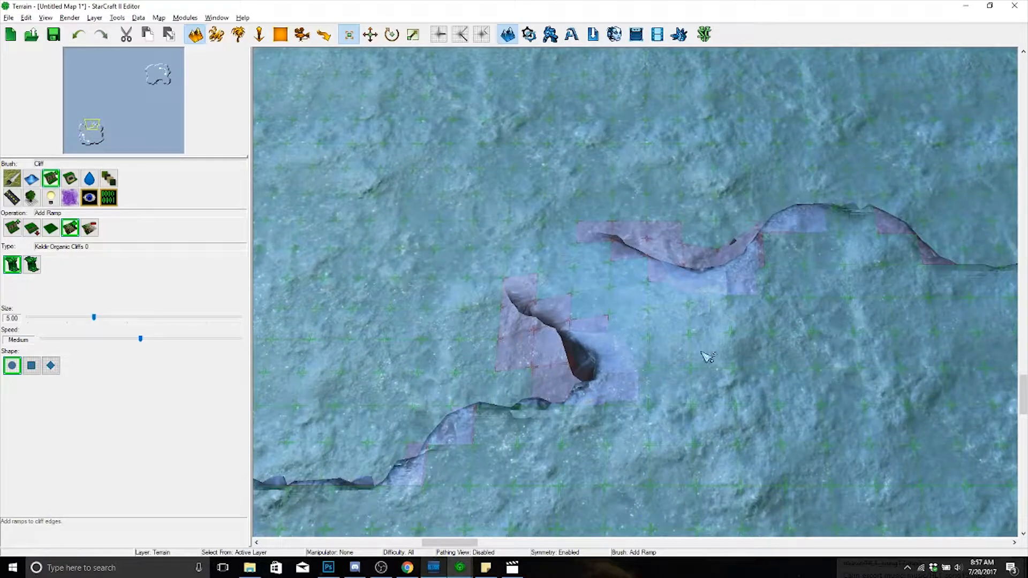
scroll(679, 359, up, 1)
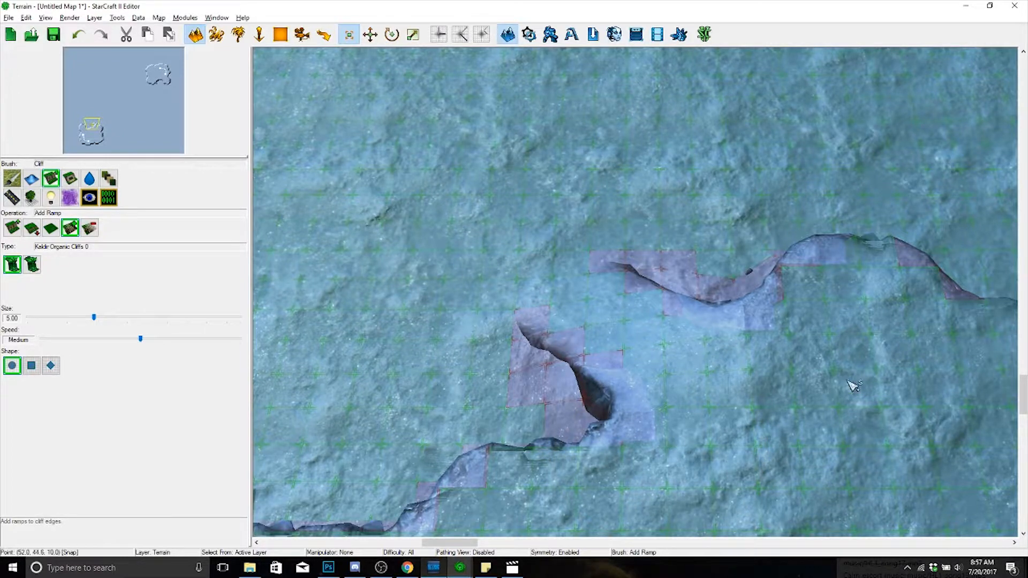
- Try size 5 ramps on the plateau's east edge and on the floor of the north recess, undoing them
right_drag(848, 381, 519, 6)
right_drag(696, 177, 583, 306)
click(696, 256)
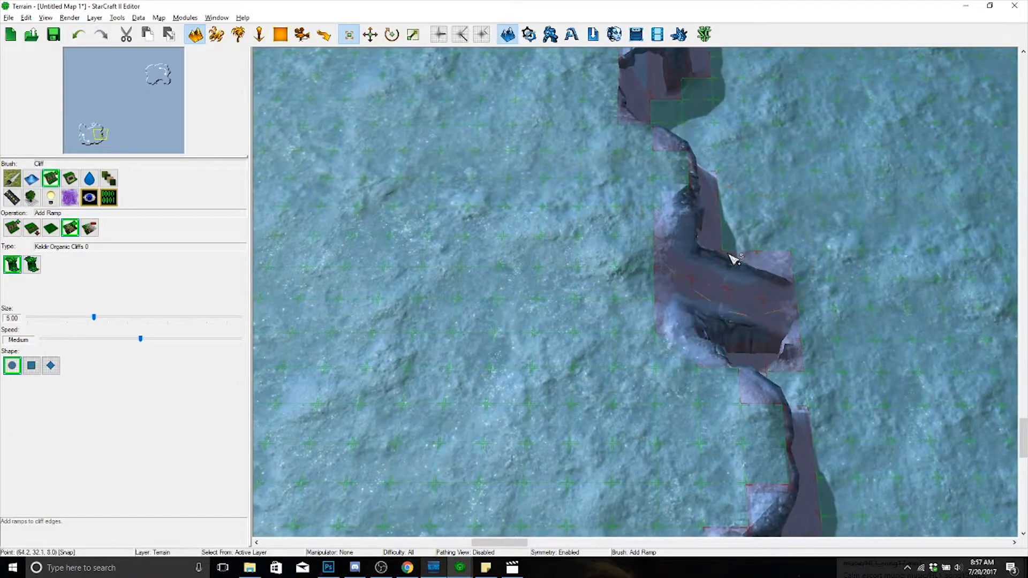
right_drag(522, 229, 773, 358)
right_drag(477, 183, 645, 255)
click(648, 228)
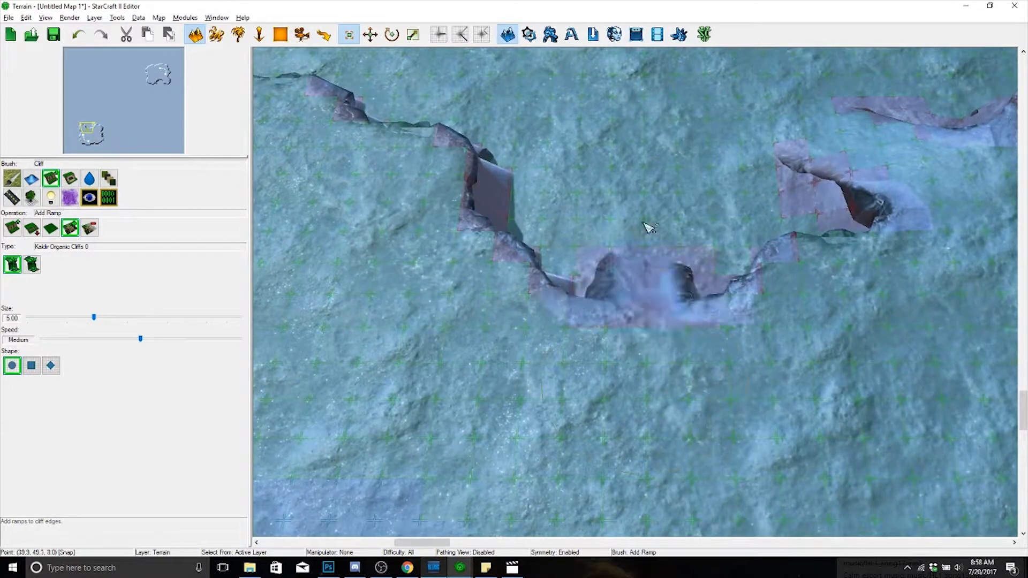
key(ctrl+z)
- Examine the plateau's interior, the new ramp and the recess west of it
right_drag(783, 412, 386, 171)
right_drag(725, 345, 532, 339)
right_drag(662, 402, 878, 413)
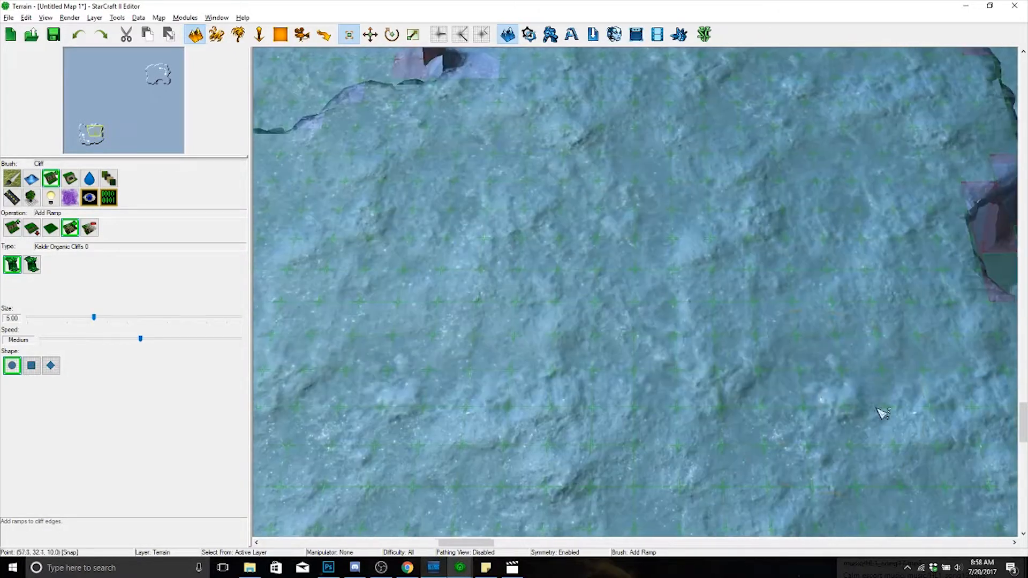
key(XF86AudioLowerVolume)
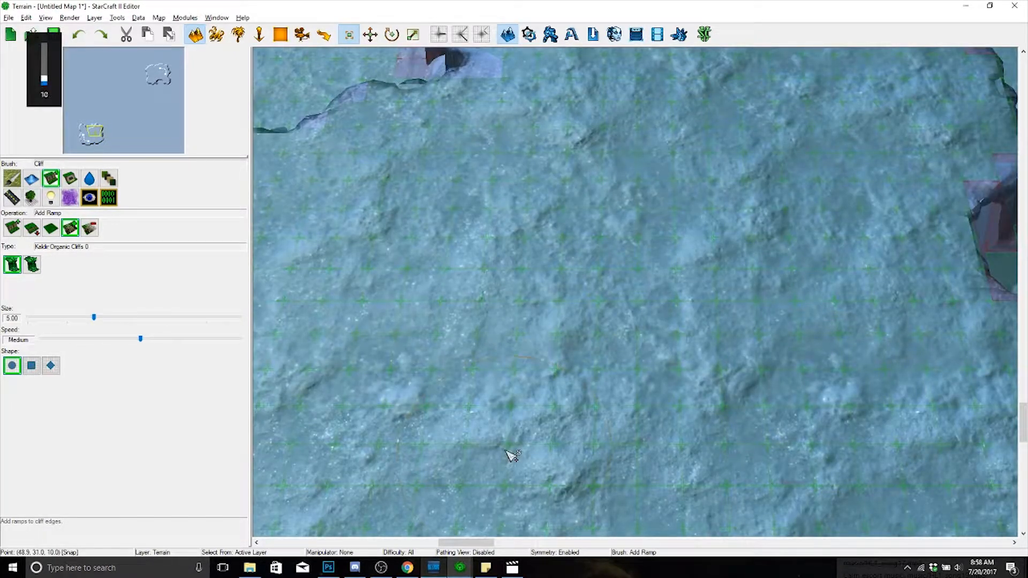
right_drag(557, 144, 841, 370)
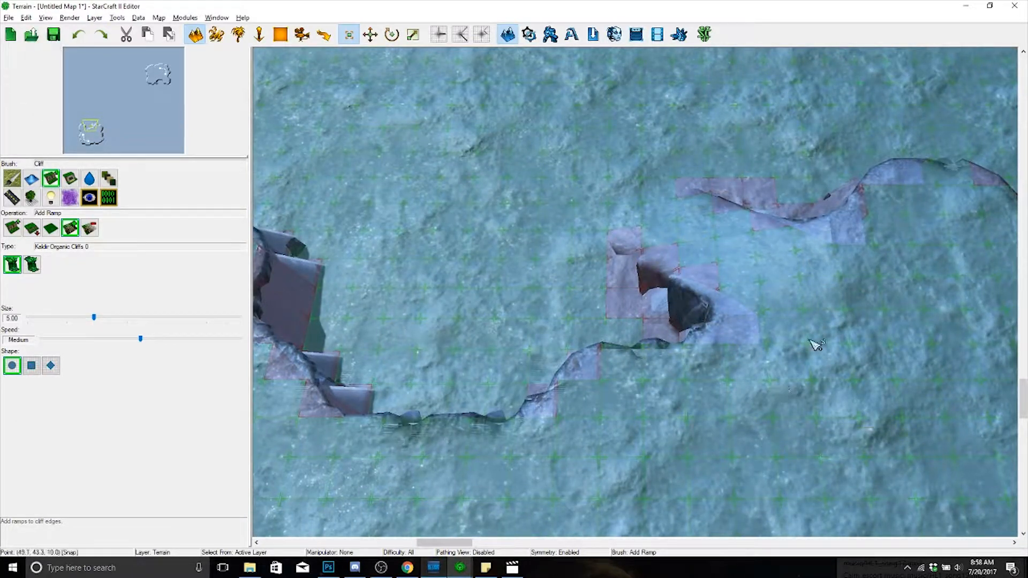
right_drag(723, 382, 875, 420)
scroll(773, 368, down, 3)
right_drag(755, 343, 843, 411)
scroll(795, 341, up, 3)
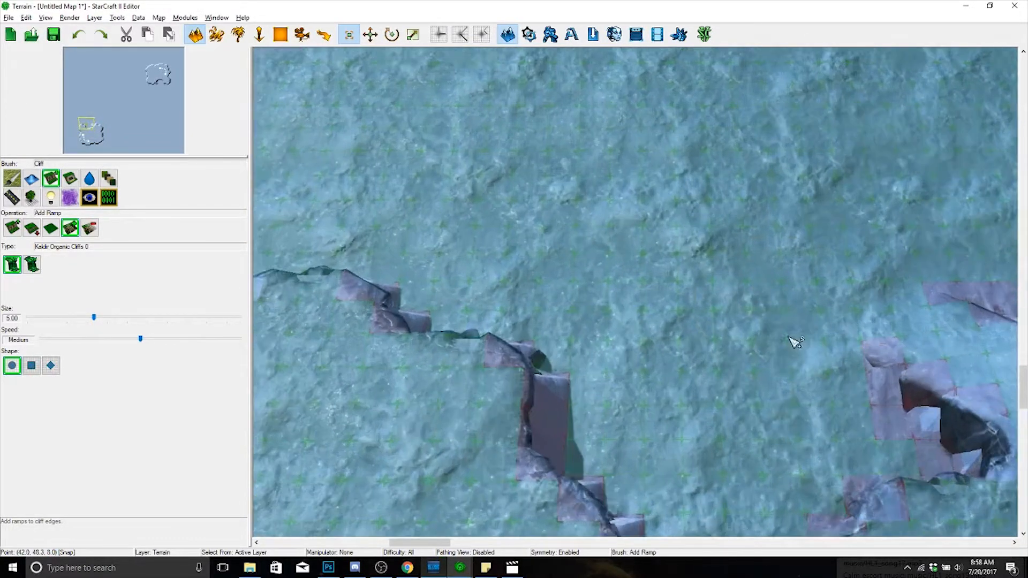
scroll(796, 342, down, 3)
scroll(814, 337, up, 3)
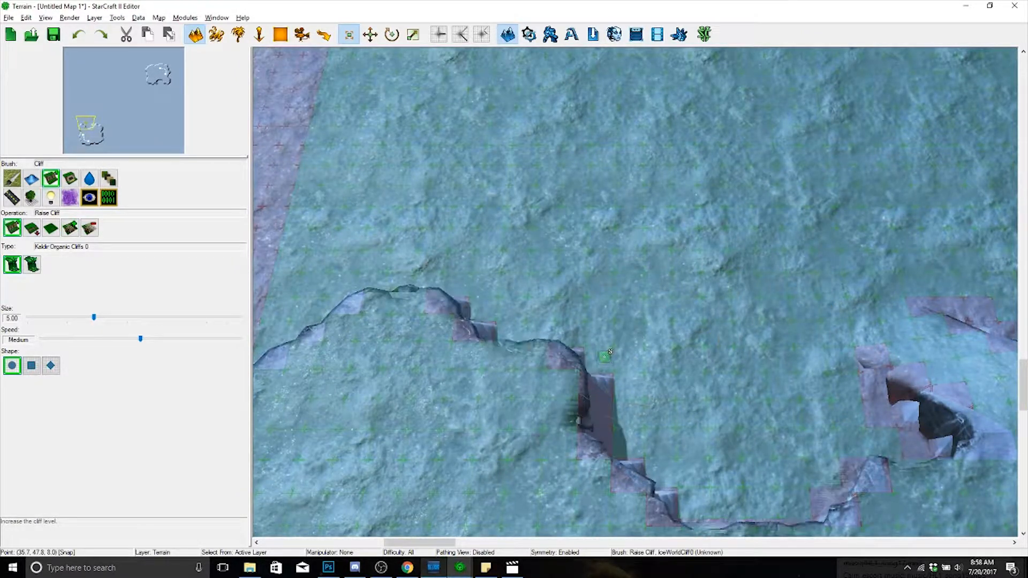
- Raise cliffs along the west side of the north recess, extending the northwest lobe eastward and northward
click(575, 375)
mouse_move(594, 360)
right_down()
mouse_move(645, 279)
mouse_move(739, 294)
right_up()
click(602, 341)
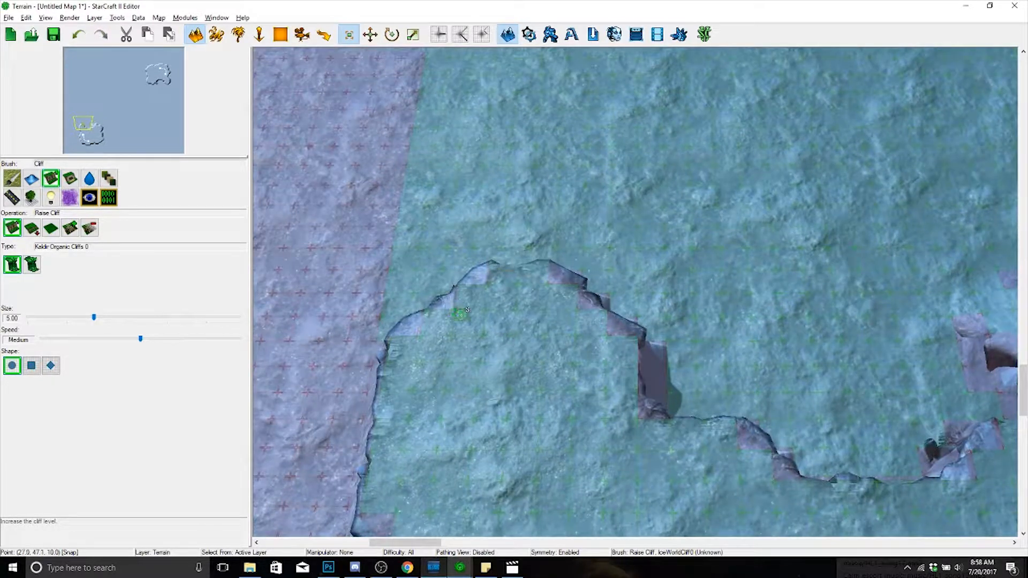
drag(506, 343, 480, 290)
- Reshape the northwest lobe's western side with raised cliff, giving it a steeper, stepped outline
right_drag(478, 298, 688, 280)
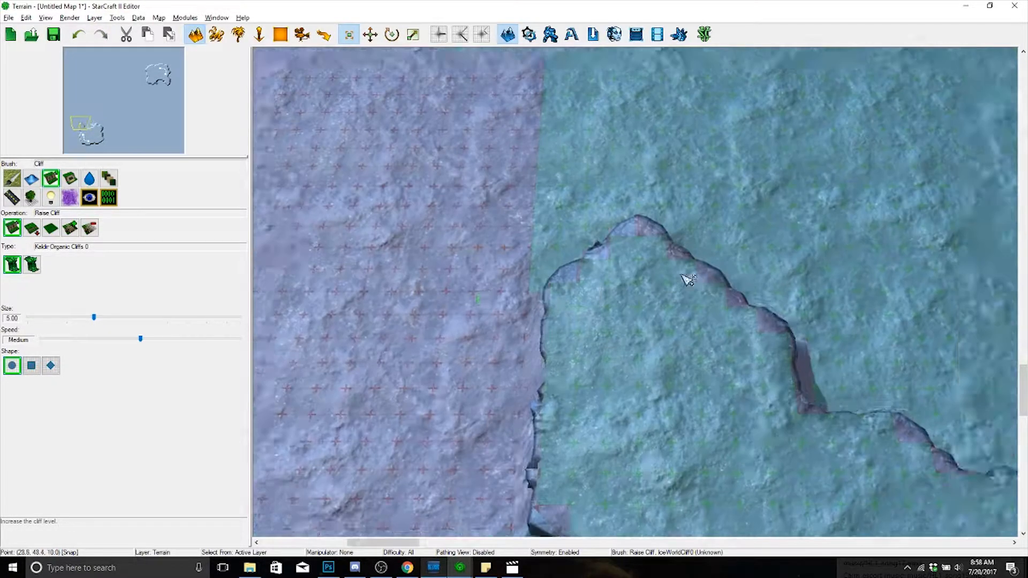
mouse_move(558, 287)
mouse_down()
mouse_move(557, 305)
mouse_move(584, 322)
mouse_up()
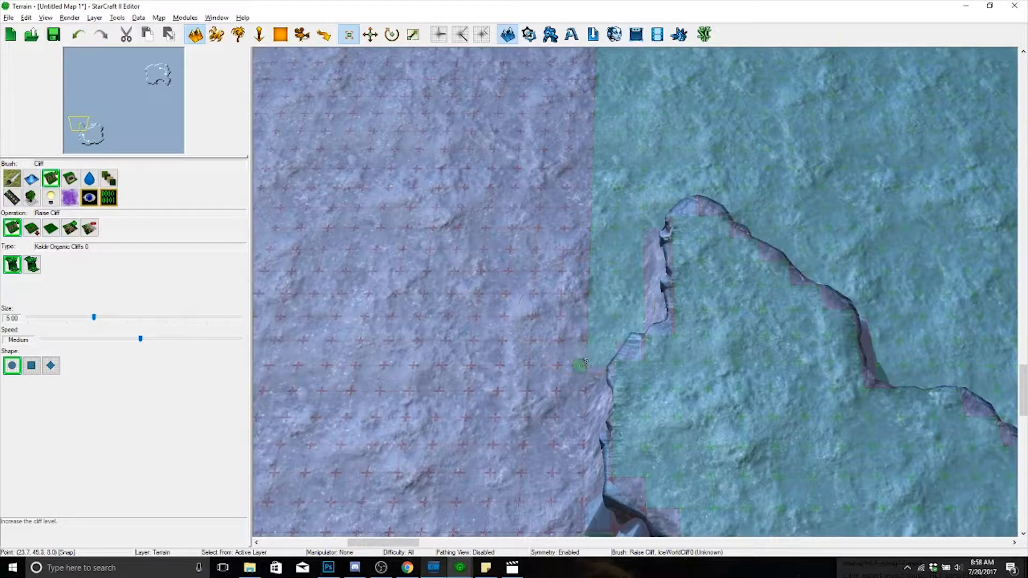
drag(586, 362, 620, 344)
drag(737, 373, 707, 372)
mouse_move(654, 330)
right_down()
mouse_move(632, 299)
mouse_move(606, 397)
mouse_move(589, 346)
right_up()
scroll(589, 346, down, 5)
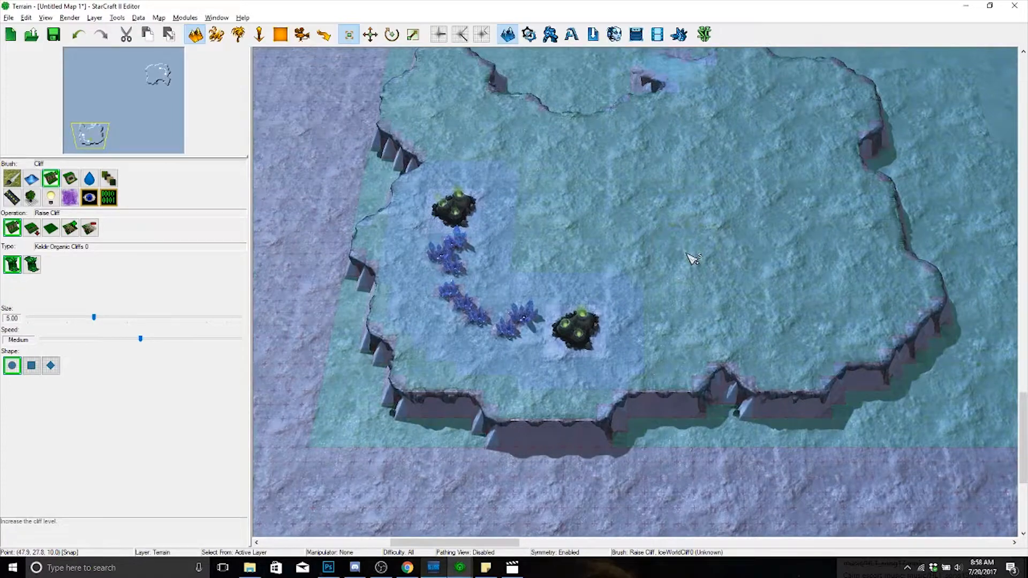
- Broaden the top of the northwest lobe eastward with raised cliff, filling in its stepped northeast shoulder
scroll(682, 243, up, 5)
right_drag(678, 229, 686, 372)
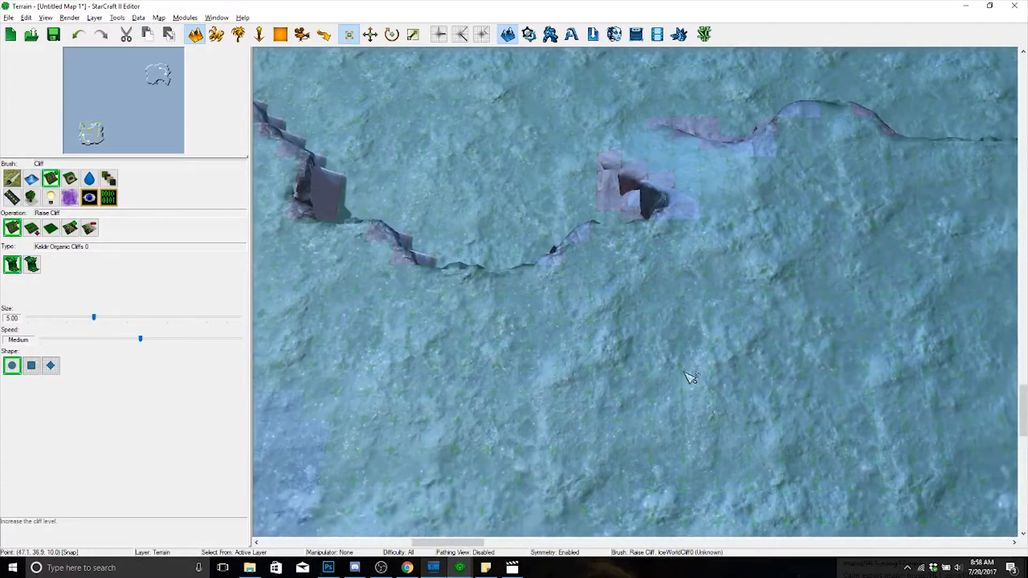
right_drag(648, 252, 707, 373)
right_drag(680, 206, 754, 241)
scroll(754, 241, down, 4)
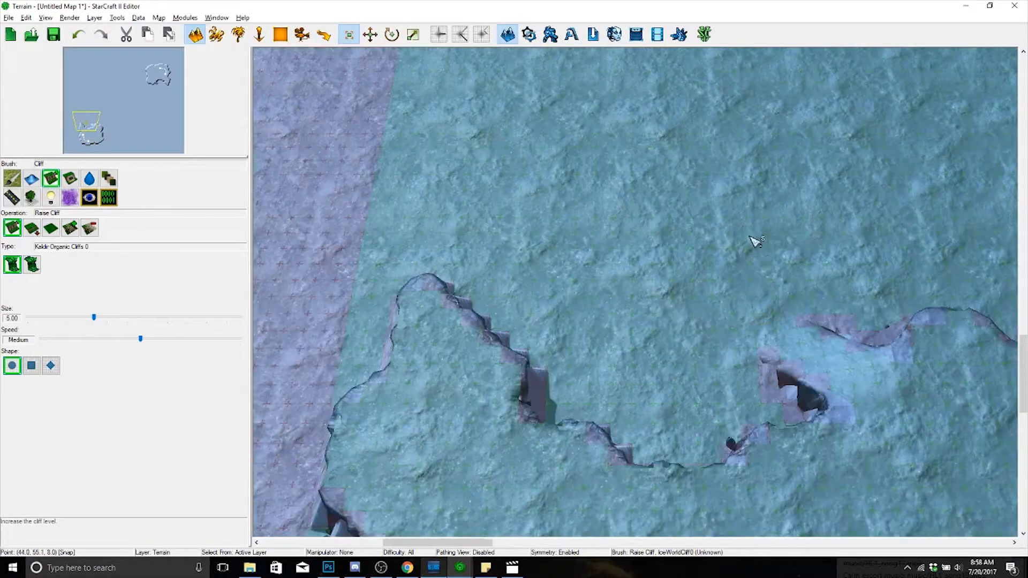
right_drag(780, 321, 786, 350)
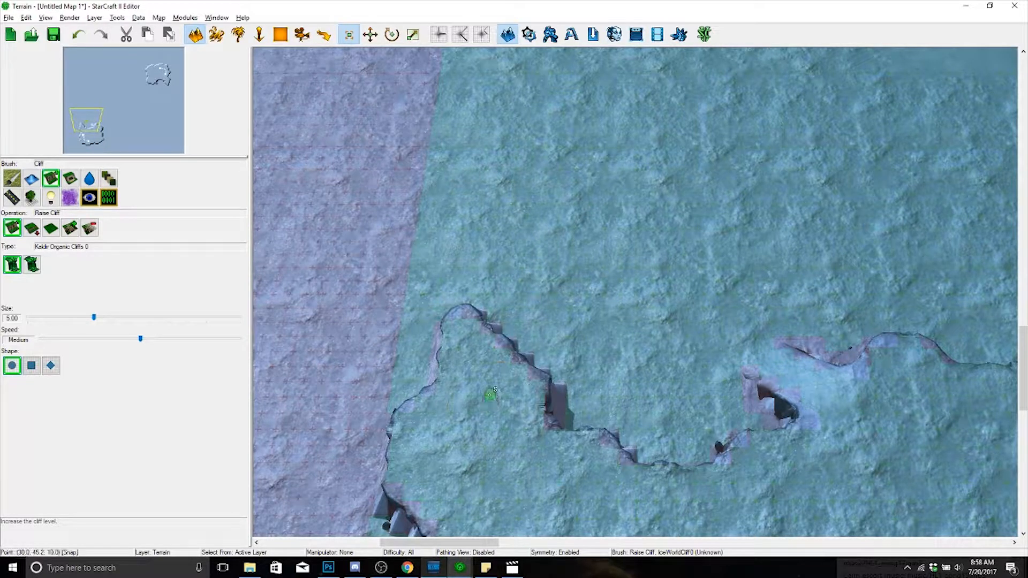
drag(477, 355, 499, 347)
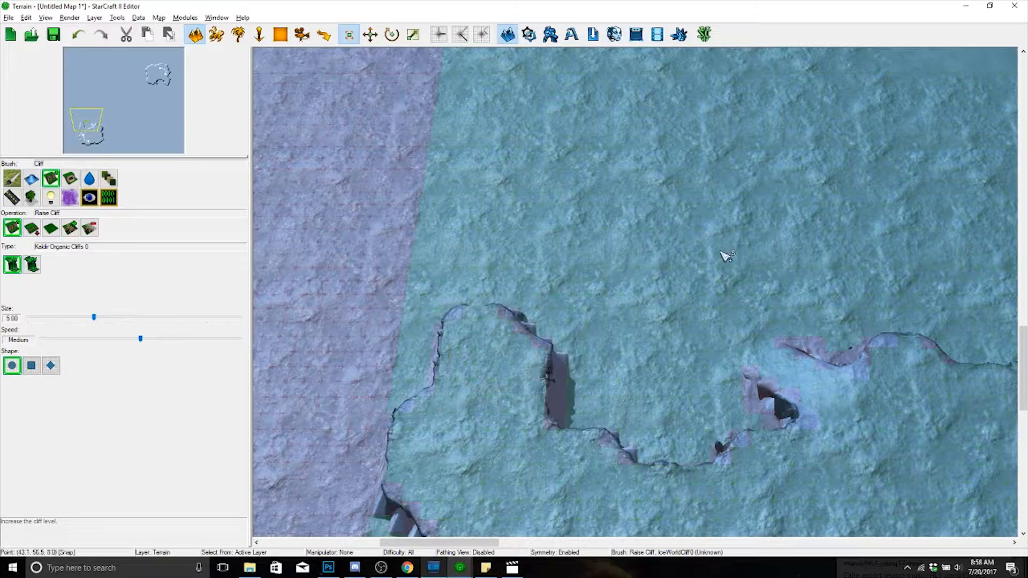
right_drag(704, 273, 645, 205)
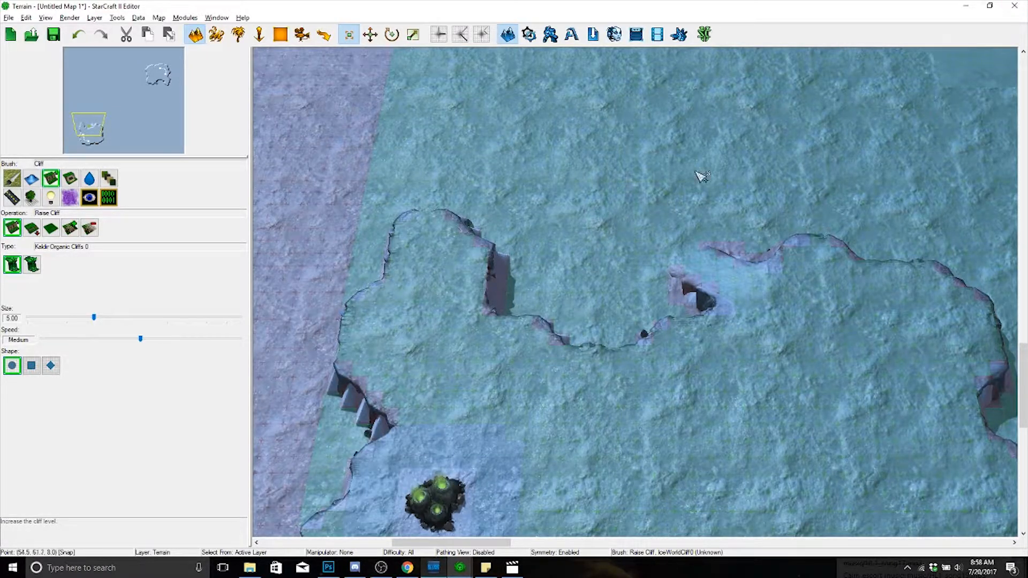
right_drag(702, 177, 621, 72)
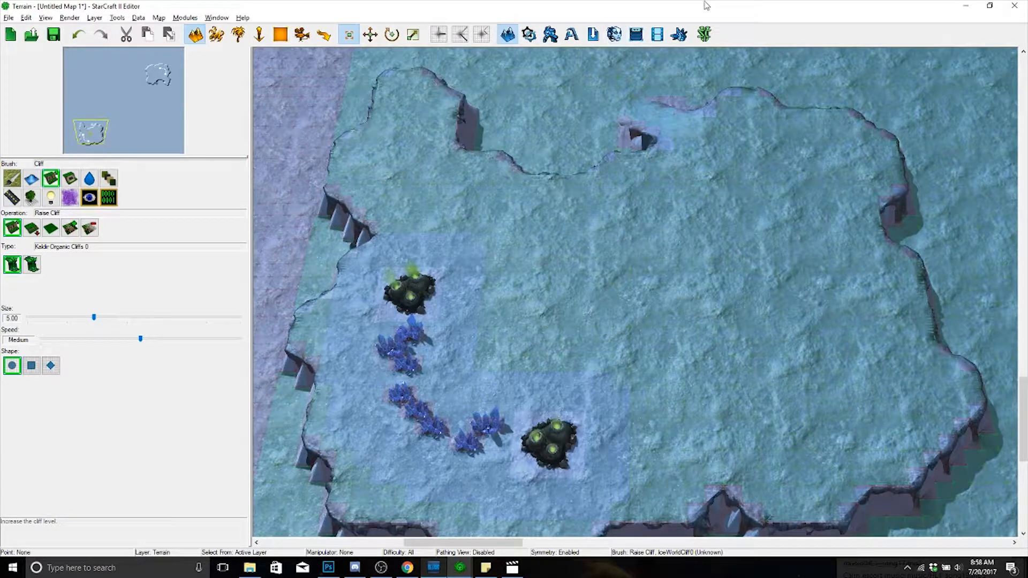
- Activate distance measuring and check the Abyssal Reef LE reference distances in the sticky note
key(m)
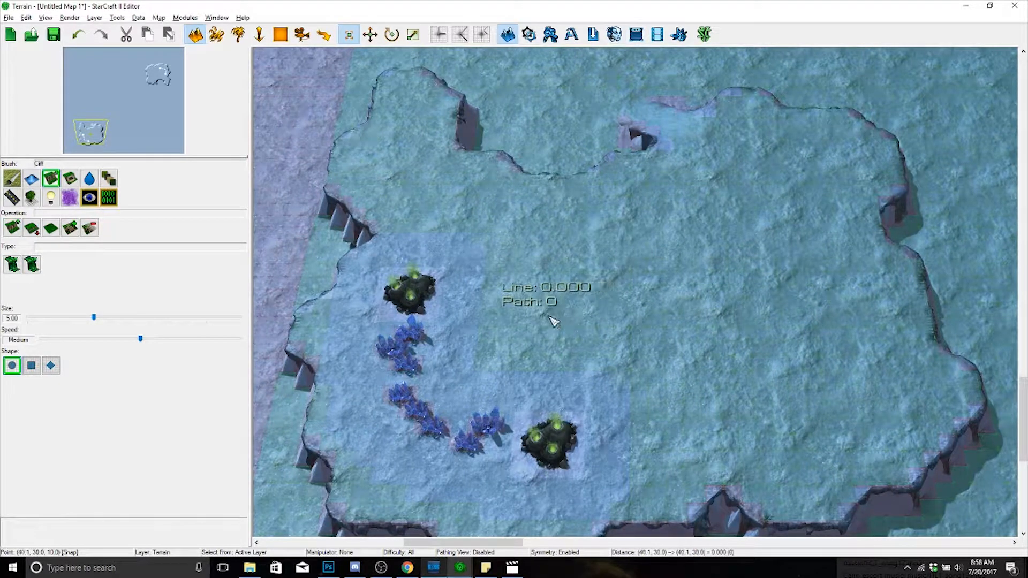
scroll(550, 323, up, 5)
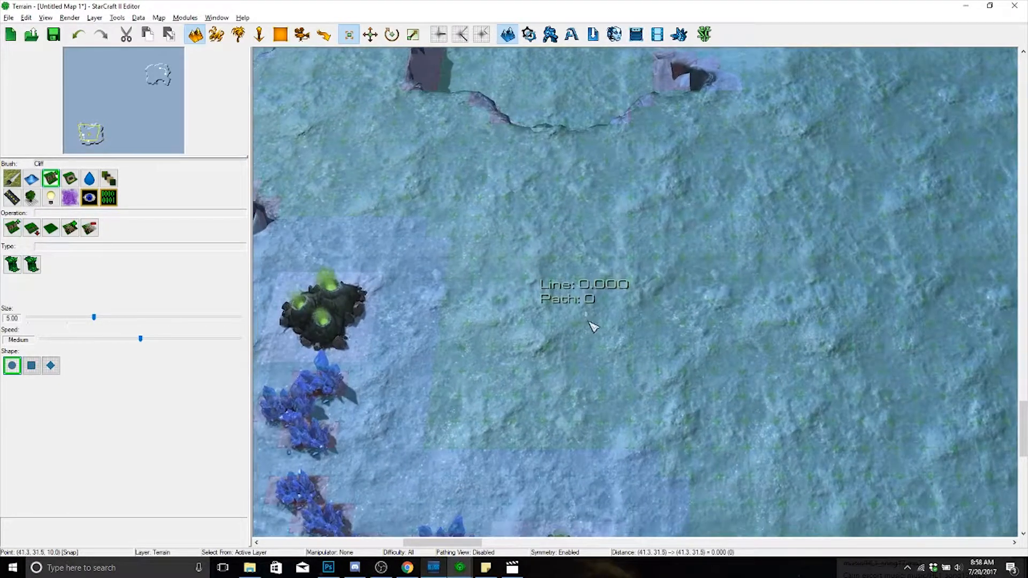
click(491, 570)
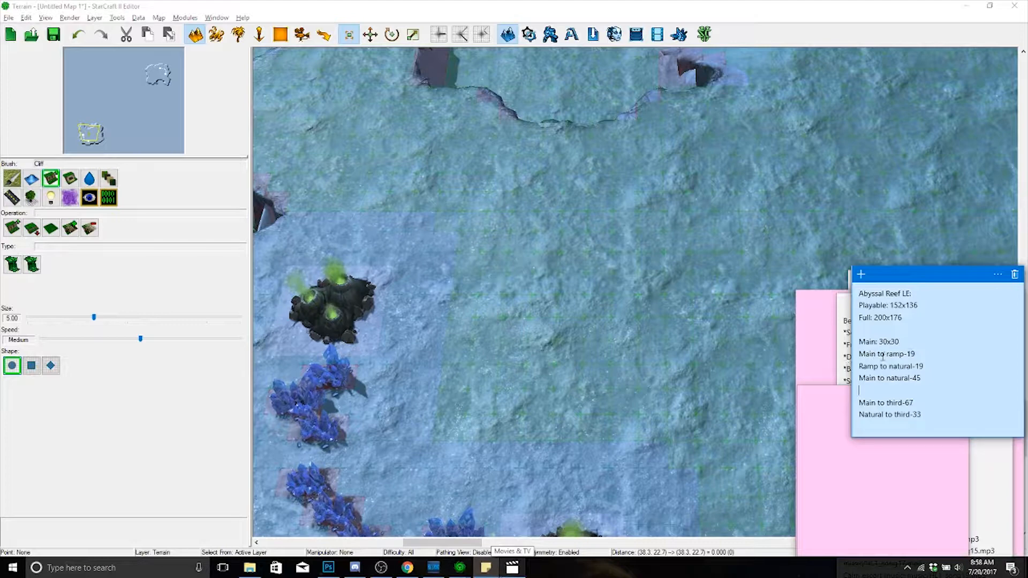
click(750, 412)
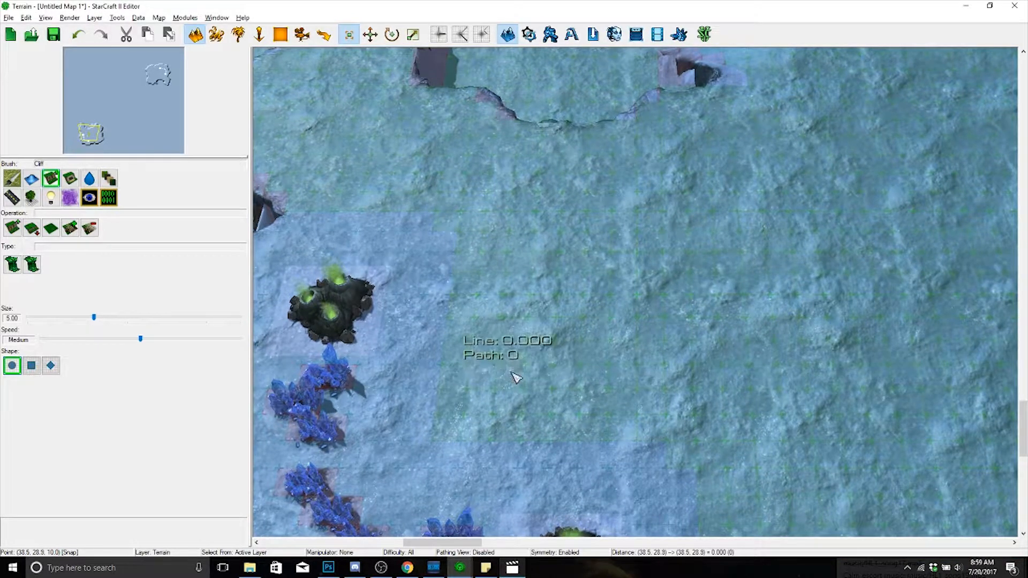
- Measure from the main's town hall spot to the ramp and to the open ground north of the recess
key(Up)
middle_drag(513, 373, 704, 157)
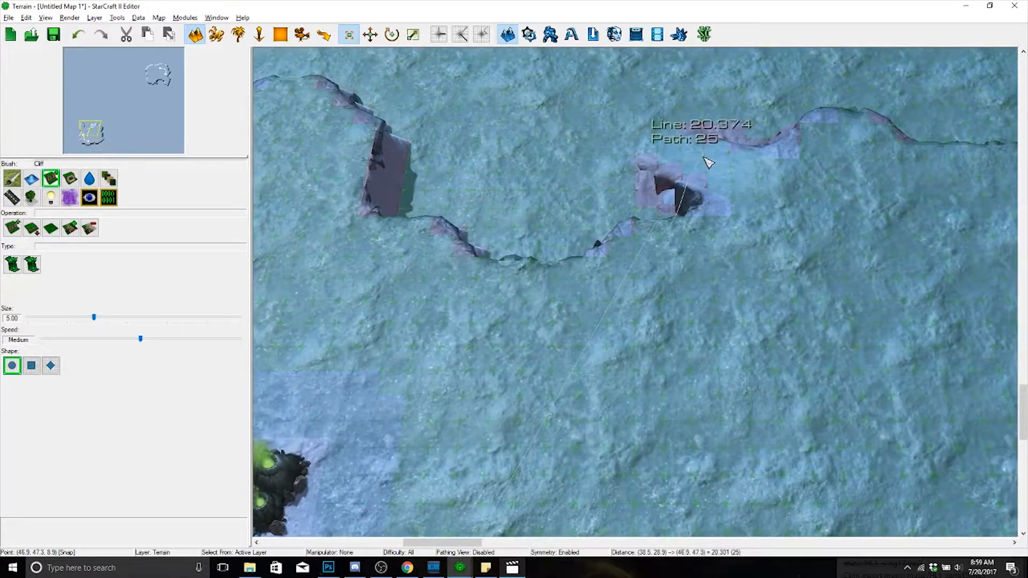
right_drag(705, 157, 703, 233)
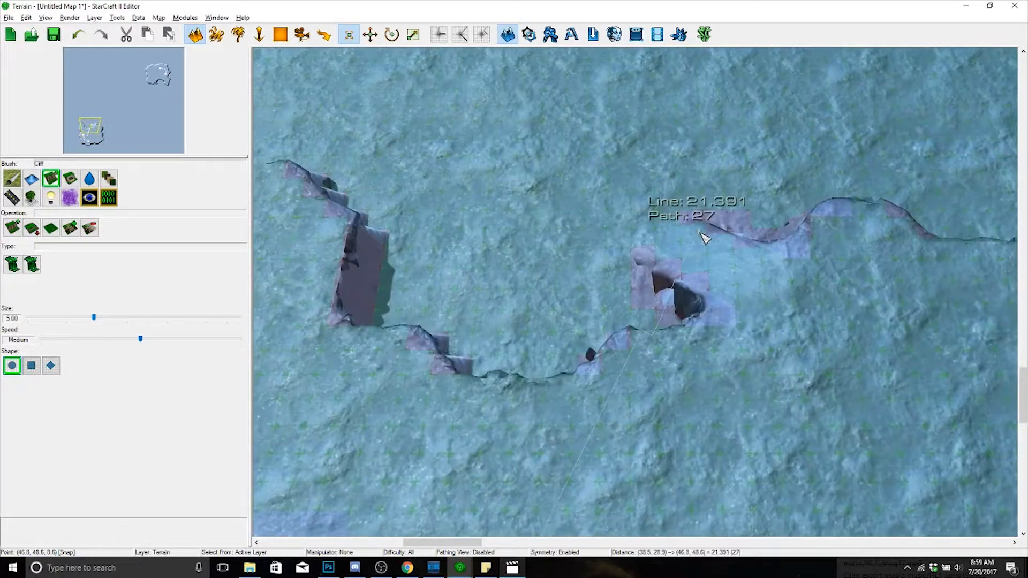
mouse_move(679, 176)
right_down()
mouse_move(748, 227)
mouse_move(750, 250)
right_up()
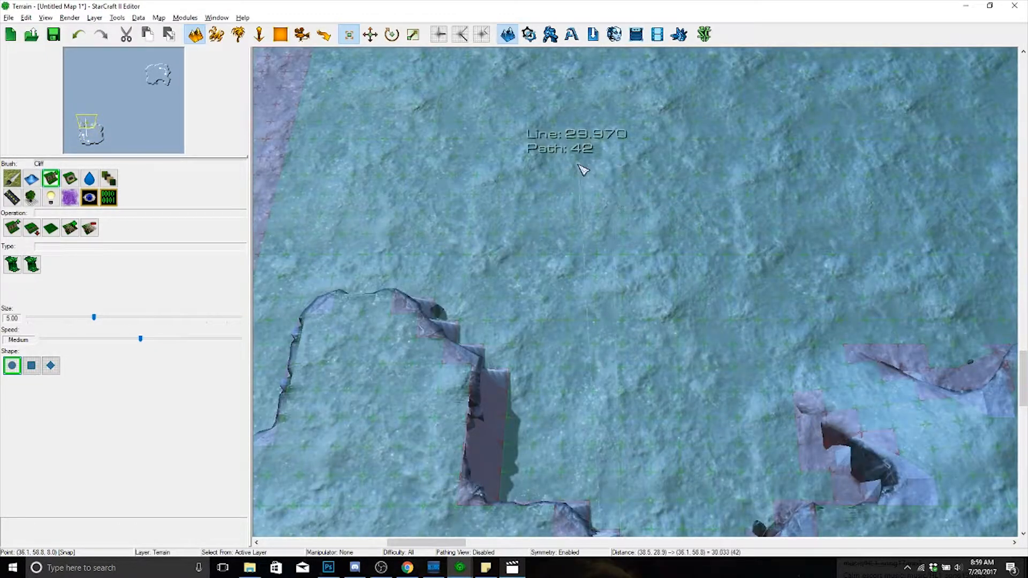
right_drag(563, 159, 573, 194)
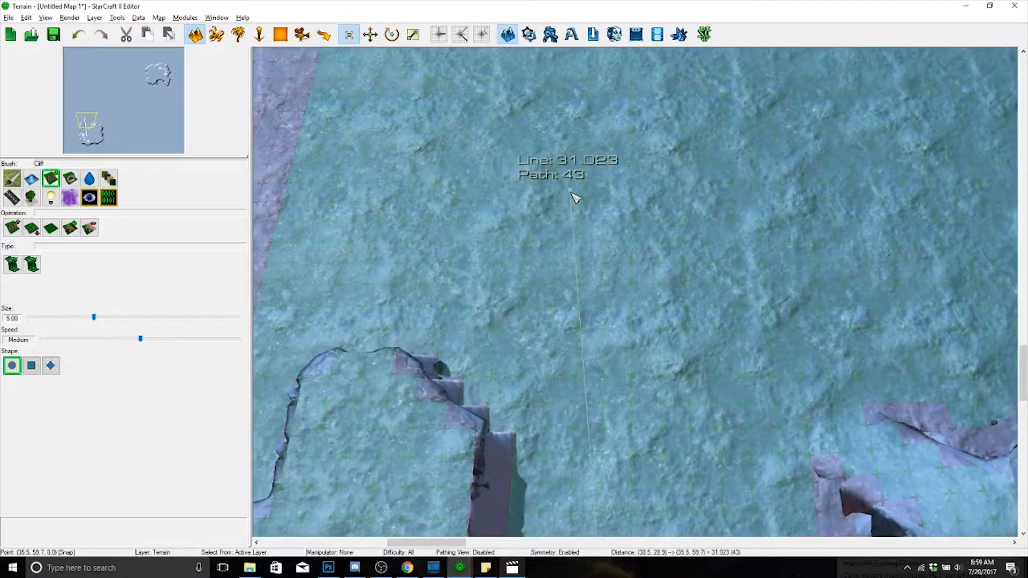
- Raise a small plateau with Kaldir Organic Cliffs 0 and brush size 5 on the open ground north of the northwest lobe
click(541, 161)
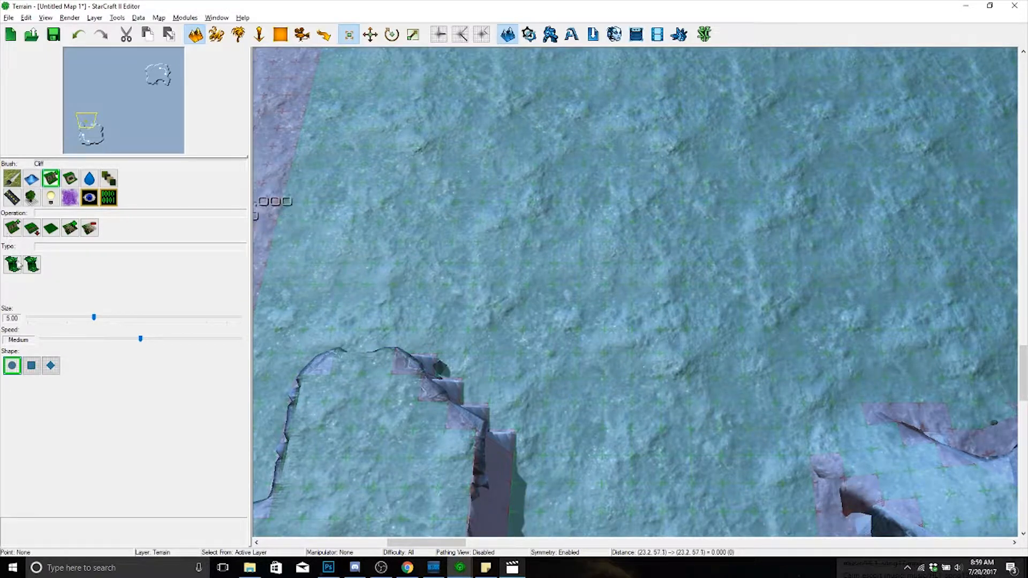
click(12, 265)
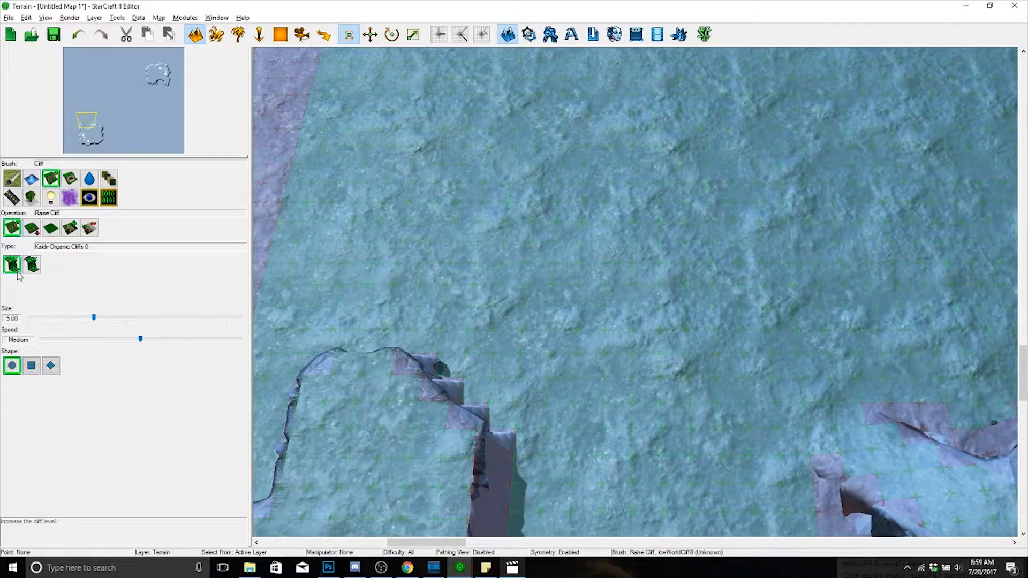
click(550, 172)
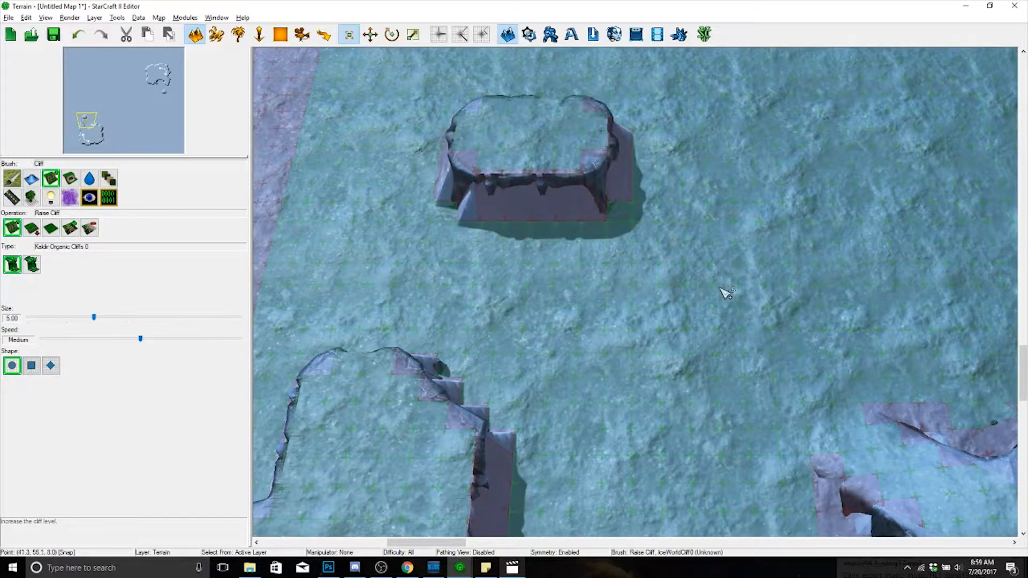
- Carve a deep void pit between the small plateau and the top of the northwest lobe by lowering the cliff level
right_drag(533, 301, 616, 325)
scroll(615, 354, down, 3)
scroll(589, 328, up, 2)
scroll(595, 324, up, 2)
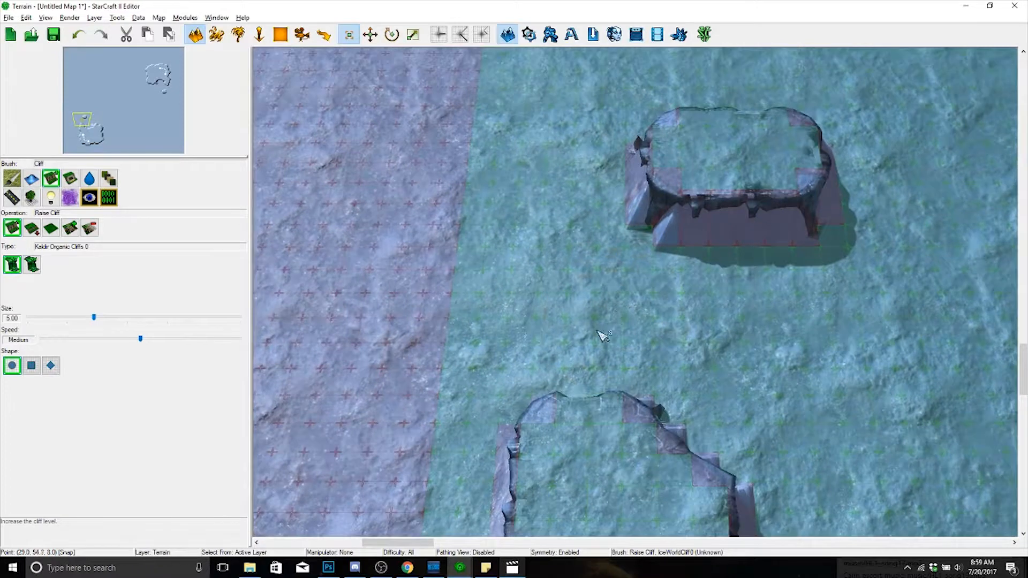
mouse_move(656, 380)
mouse_down()
mouse_move(588, 445)
mouse_move(522, 418)
mouse_move(440, 343)
mouse_up()
mouse_move(675, 403)
mouse_down()
mouse_move(507, 366)
mouse_move(487, 297)
mouse_up()
right_drag(547, 388, 654, 284)
drag(658, 256, 592, 318)
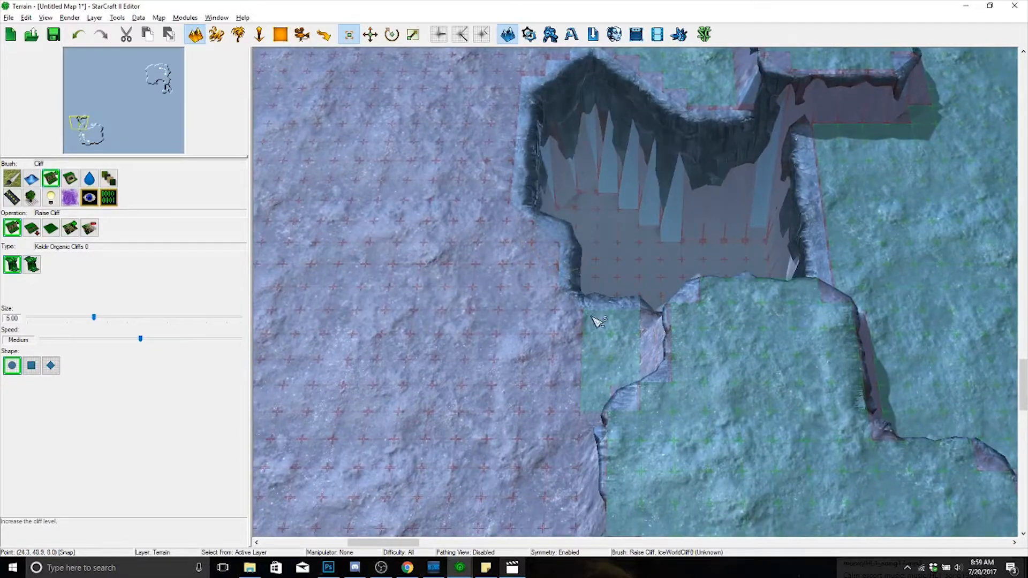
- Extend the void down the northwest lobe's outer edge, removing the leftover ground patch beside the map border
mouse_move(593, 318)
ctrl+right_down()
mouse_move(756, 420)
mouse_move(810, 120)
mouse_move(718, 336)
ctrl+right_up()
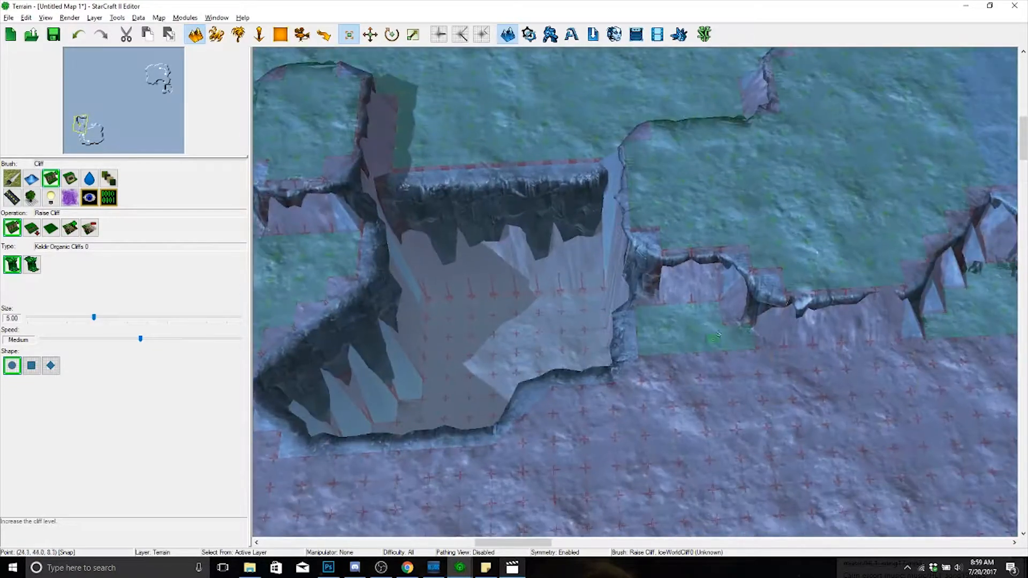
ctrl+right_drag(612, 391, 657, 367)
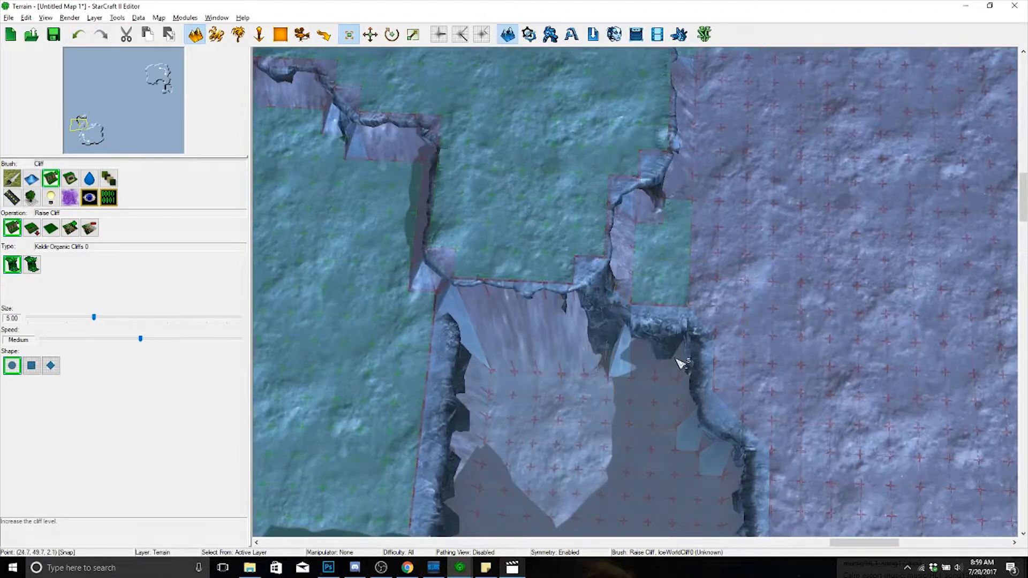
drag(680, 364, 677, 273)
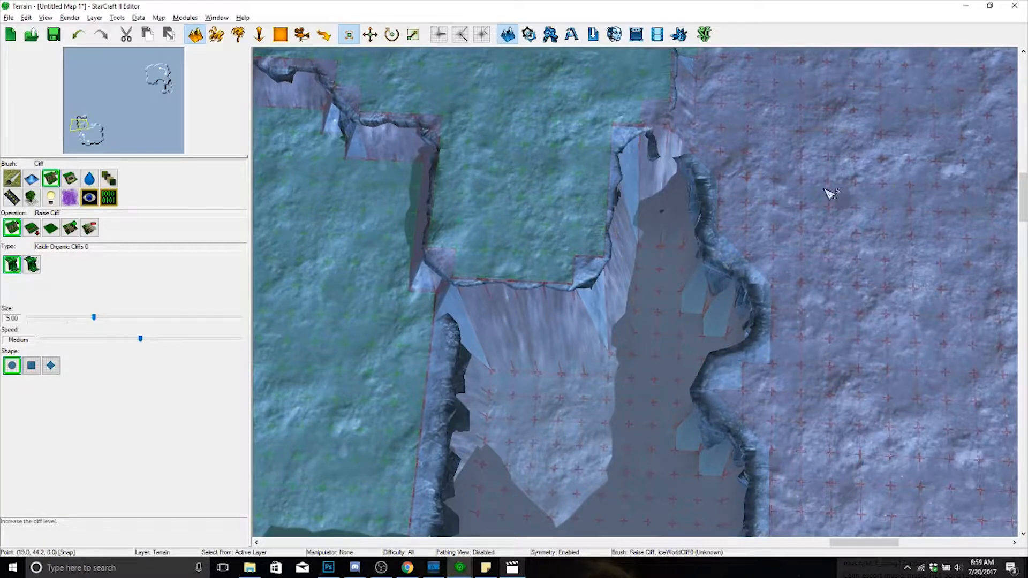
- Extend the void around the west side of the small plateau and northward along the map border
ctrl+right_drag(809, 179, 628, 382)
middle_drag(527, 348, 588, 413)
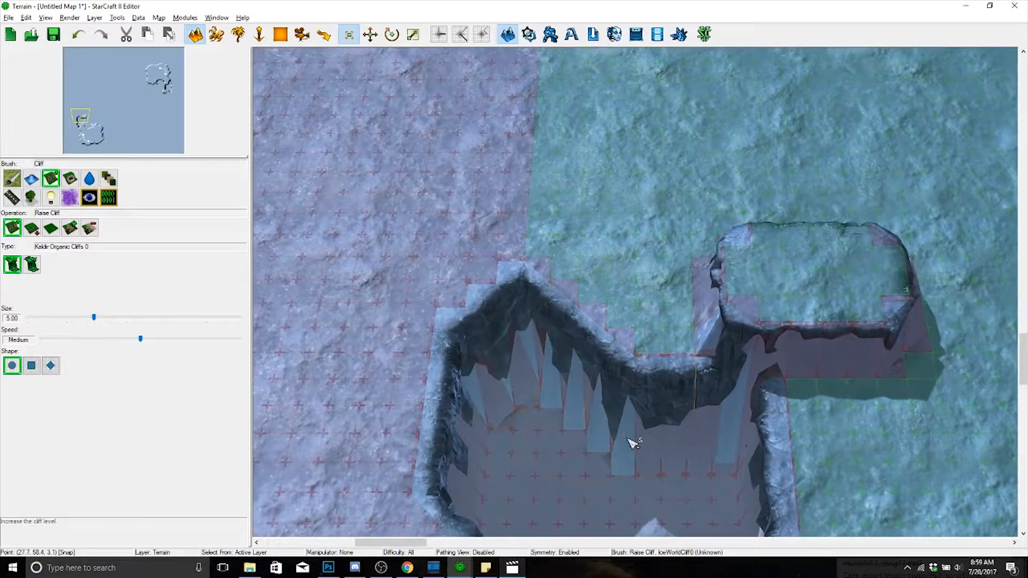
mouse_move(632, 444)
mouse_down()
mouse_move(581, 375)
mouse_move(620, 260)
mouse_move(616, 211)
mouse_up()
ctrl+right_drag(761, 291, 841, 316)
mouse_move(570, 230)
mouse_down()
mouse_move(578, 197)
mouse_move(632, 214)
mouse_up()
mouse_move(615, 313)
right_down()
mouse_move(579, 372)
mouse_move(581, 482)
right_up()
ctrl+right_drag(777, 292, 861, 276)
ctrl+right_drag(594, 380, 705, 402)
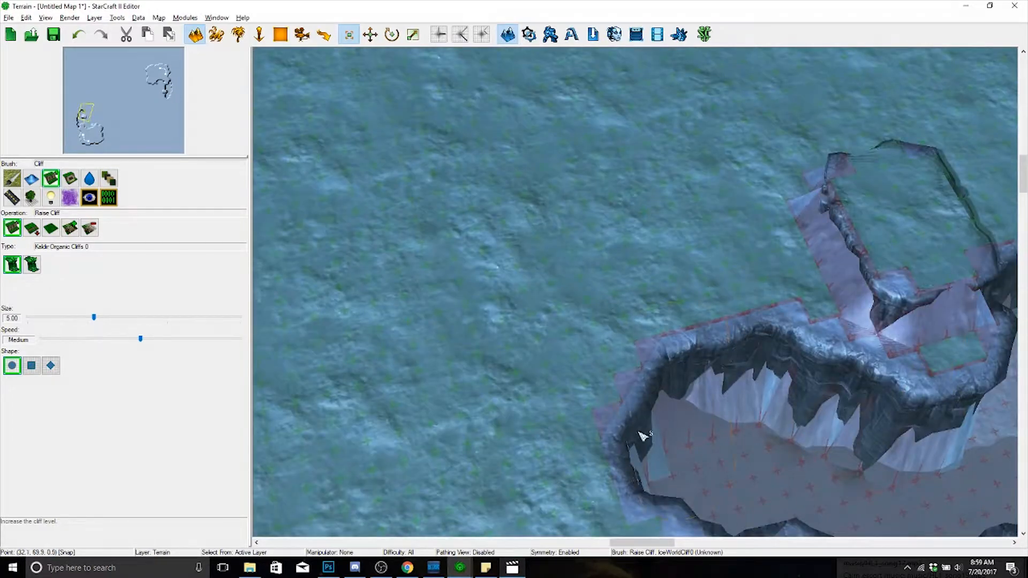
mouse_move(642, 436)
mouse_down()
mouse_move(560, 284)
mouse_move(579, 138)
mouse_move(624, 125)
mouse_up()
- Level the small raised plateau into the surrounding open ground
right_drag(650, 270, 490, 251)
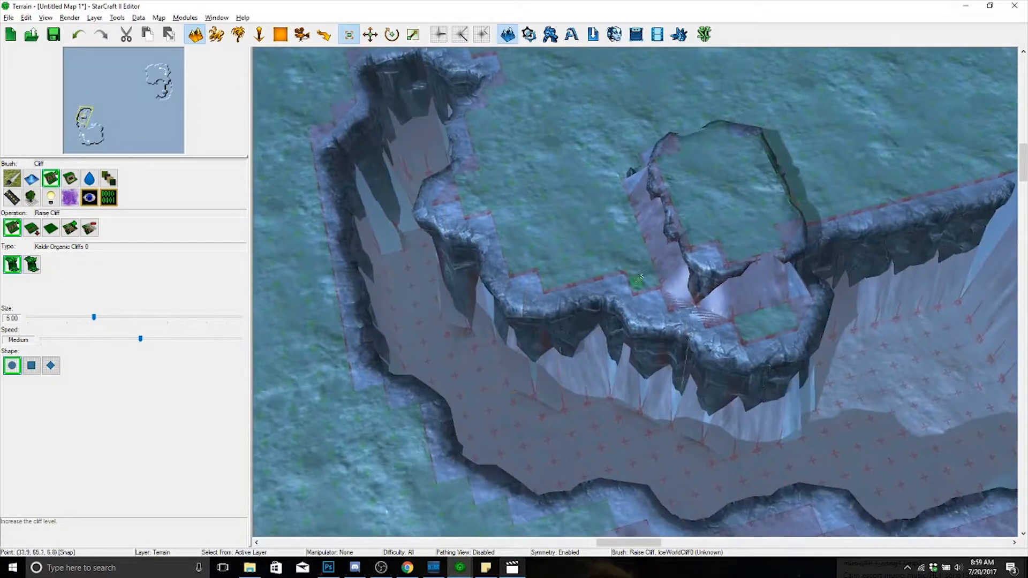
mouse_move(648, 123)
mouse_down()
mouse_move(685, 177)
mouse_move(761, 214)
mouse_move(750, 268)
mouse_up()
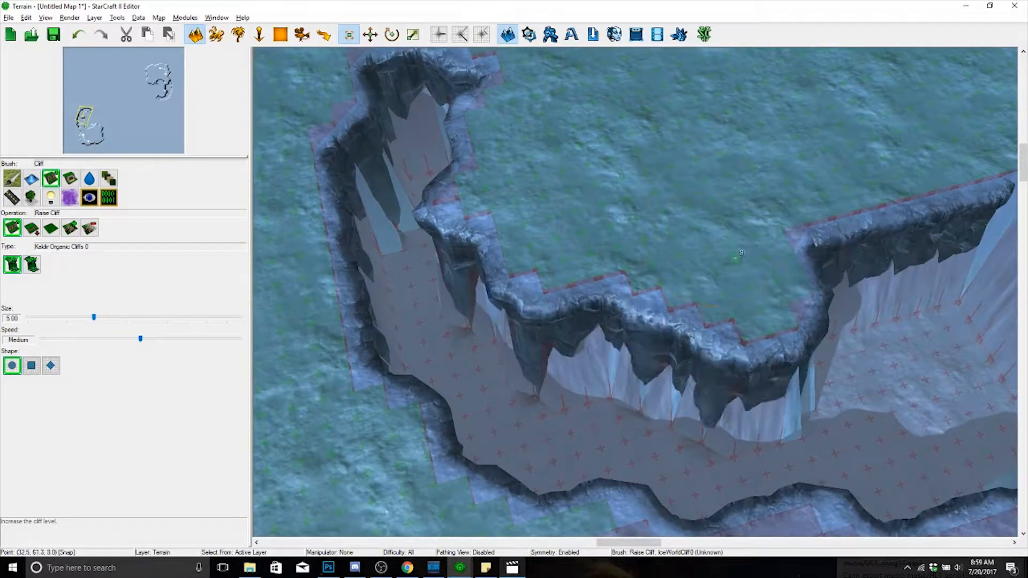
mouse_move(797, 225)
mouse_down()
mouse_move(663, 229)
mouse_move(578, 301)
mouse_move(662, 314)
mouse_move(713, 283)
mouse_up()
- Curve the northern end of the void eastward around the open ground north of the main
right_drag(621, 235, 722, 310)
drag(690, 315, 604, 348)
right_drag(617, 271, 655, 315)
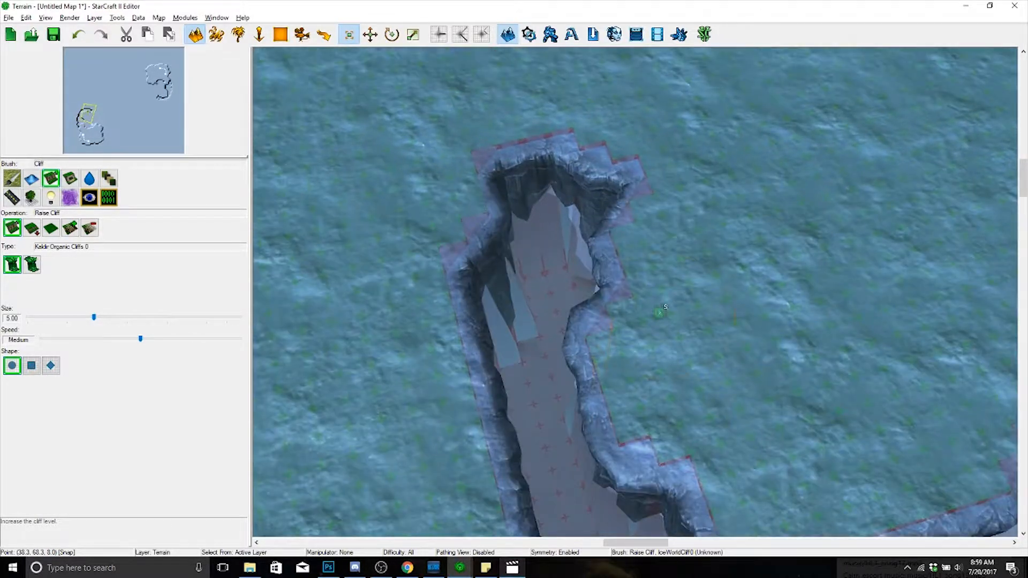
drag(655, 314, 624, 272)
right_drag(654, 256, 655, 320)
mouse_move(581, 446)
mouse_down()
mouse_move(546, 415)
mouse_move(625, 420)
mouse_up()
ctrl+right_drag(692, 250, 572, 449)
- Lengthen the void farther east along the northern side of the open ground, giving its end an irregular outline
scroll(790, 158, down, 3)
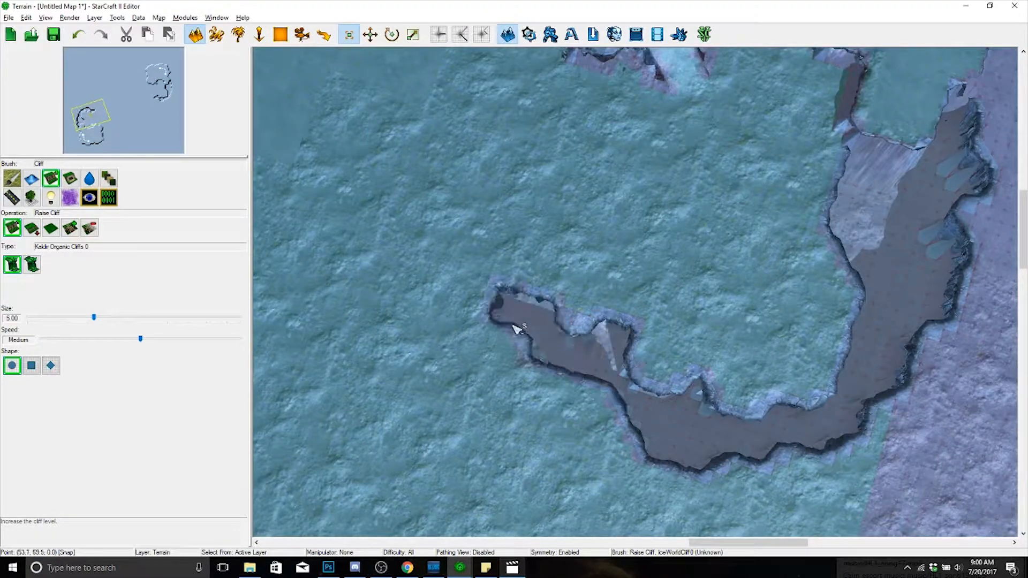
right_drag(583, 252, 658, 333)
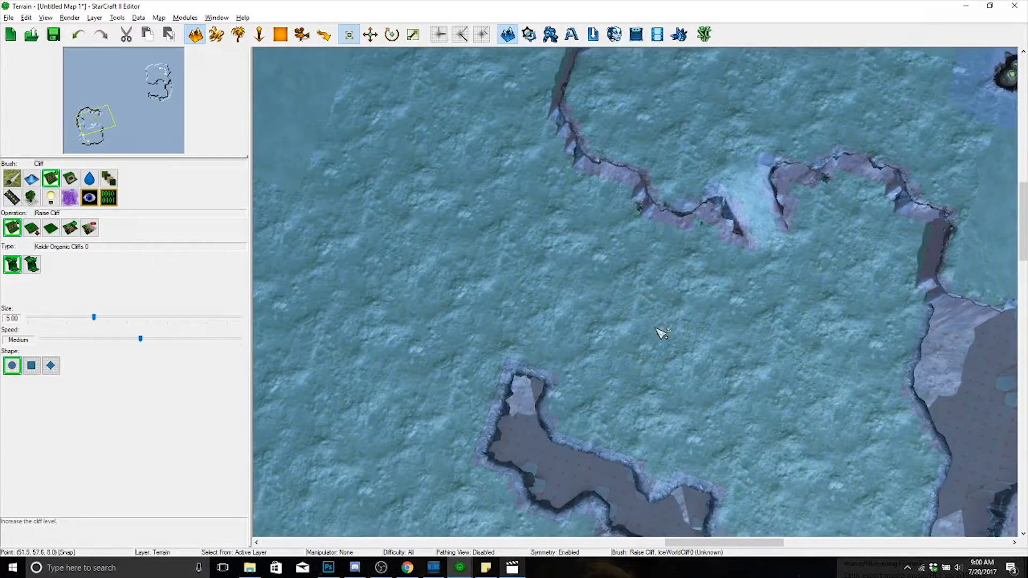
scroll(632, 283, up, 3)
right_drag(631, 282, 689, 280)
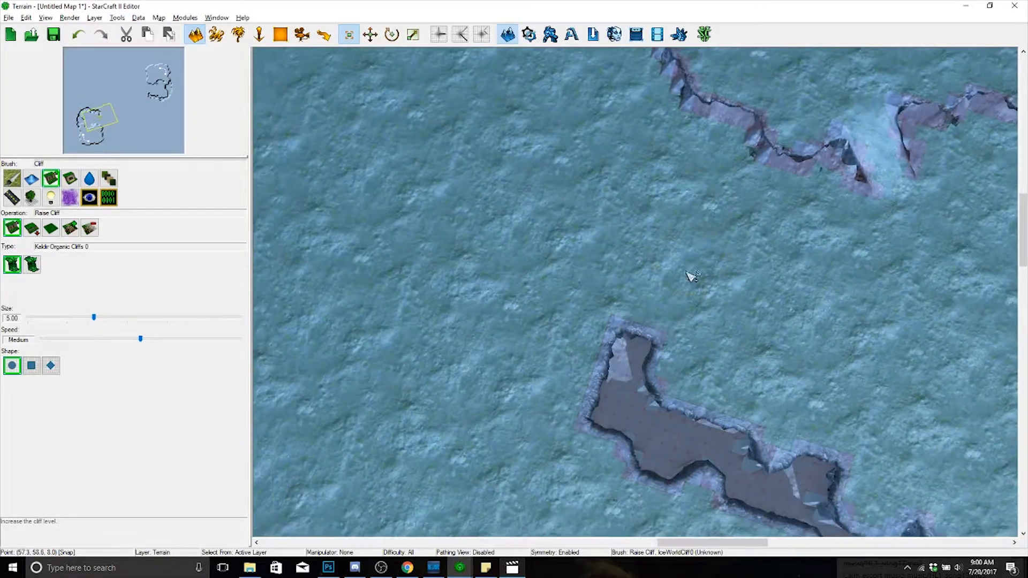
mouse_move(531, 276)
mouse_down()
mouse_move(471, 177)
mouse_move(680, 340)
mouse_up()
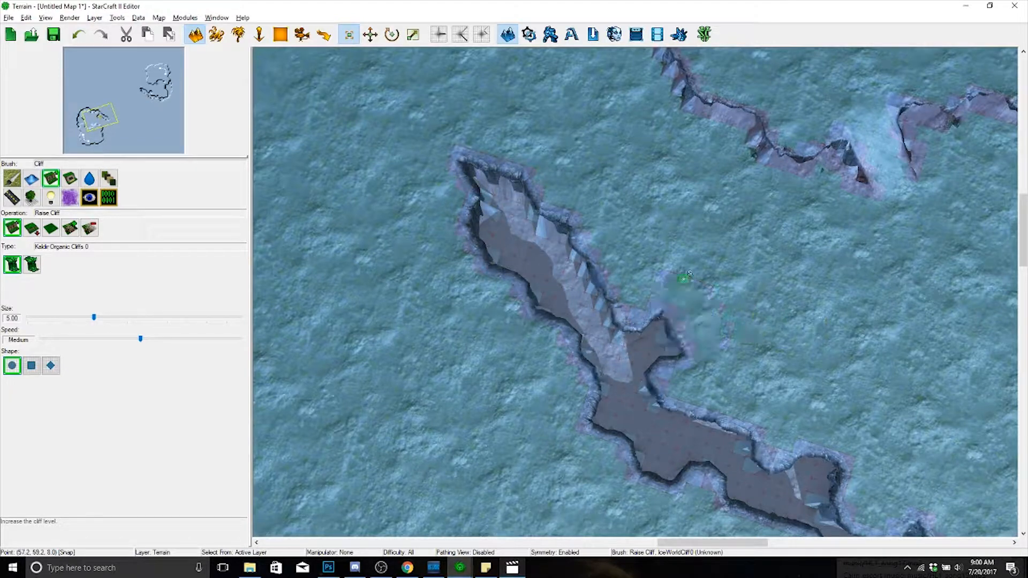
right_drag(698, 210, 757, 359)
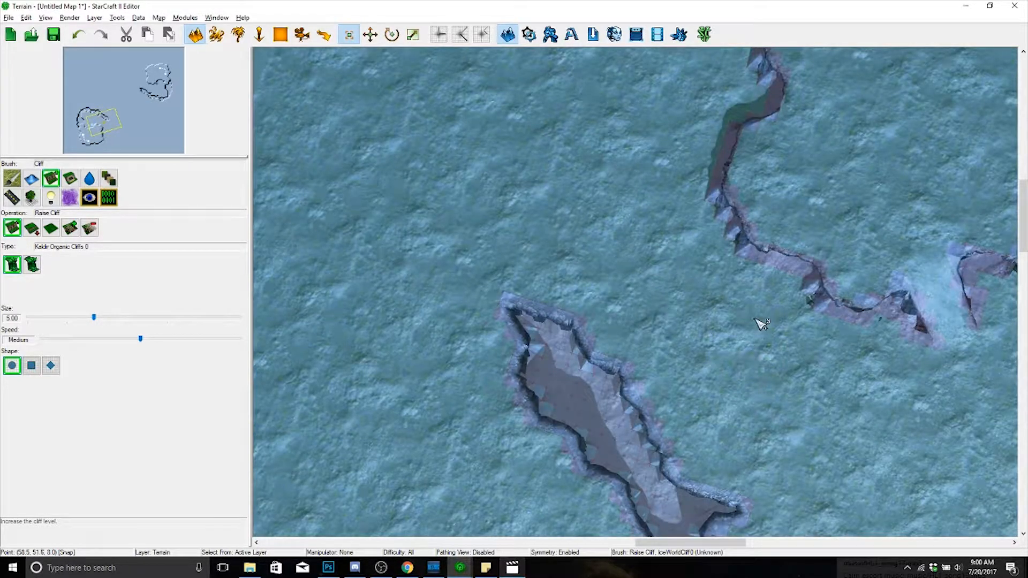
- Examine the open ground between the void's eastern end and the main plateau's northeast cliff
key(ctrl+shift+c)
right_drag(738, 431, 846, 97)
scroll(798, 357, down, 4)
scroll(792, 362, down, 3)
right_drag(792, 361, 666, 295)
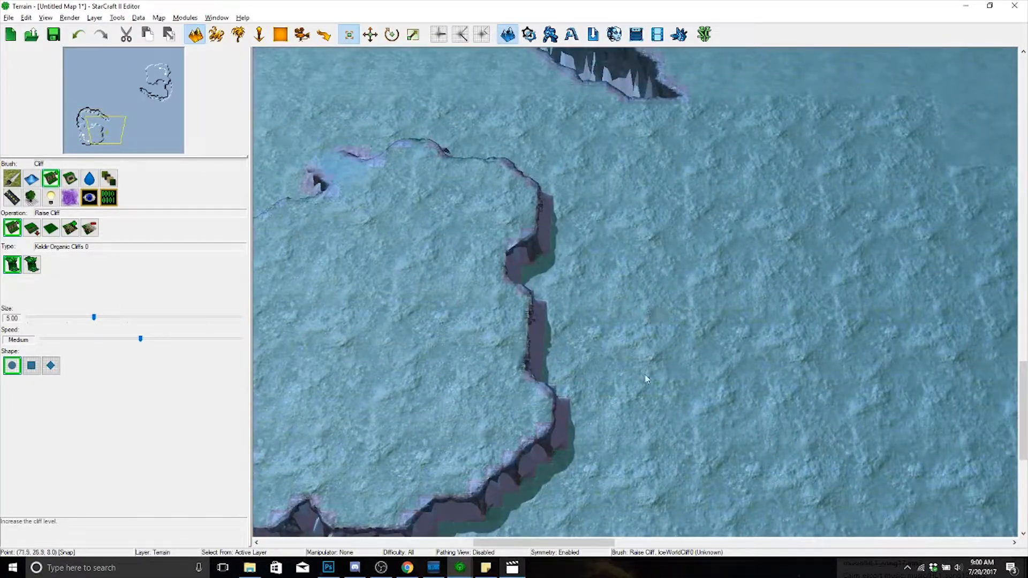
mouse_move(783, 385)
right_down()
mouse_move(868, 424)
mouse_move(947, 495)
mouse_move(769, 391)
mouse_move(891, 535)
right_up()
mouse_move(720, 267)
mouse_down()
mouse_move(811, 259)
mouse_move(844, 300)
mouse_up()
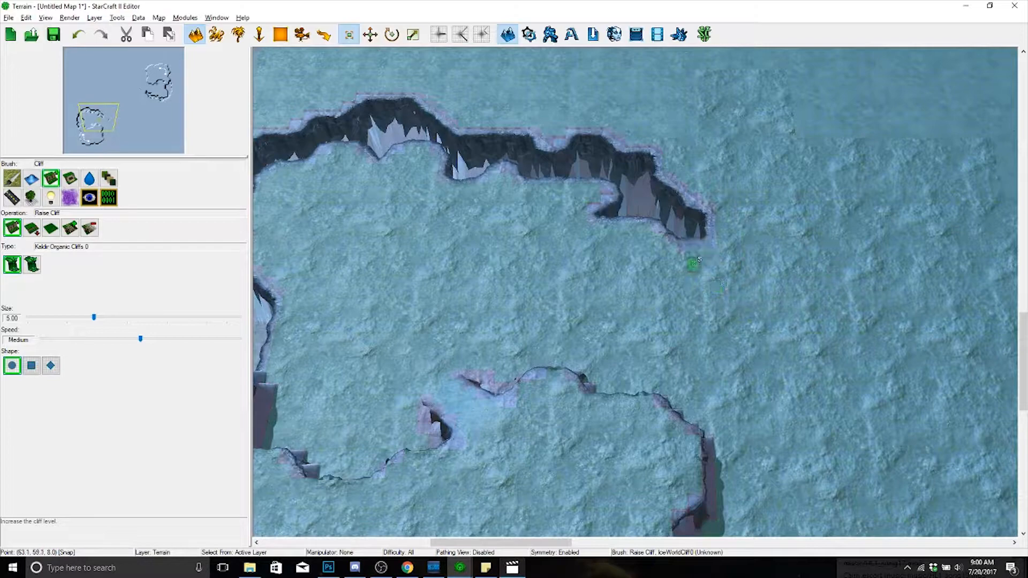
right_drag(803, 360, 712, 180)
right_drag(578, 417, 634, 359)
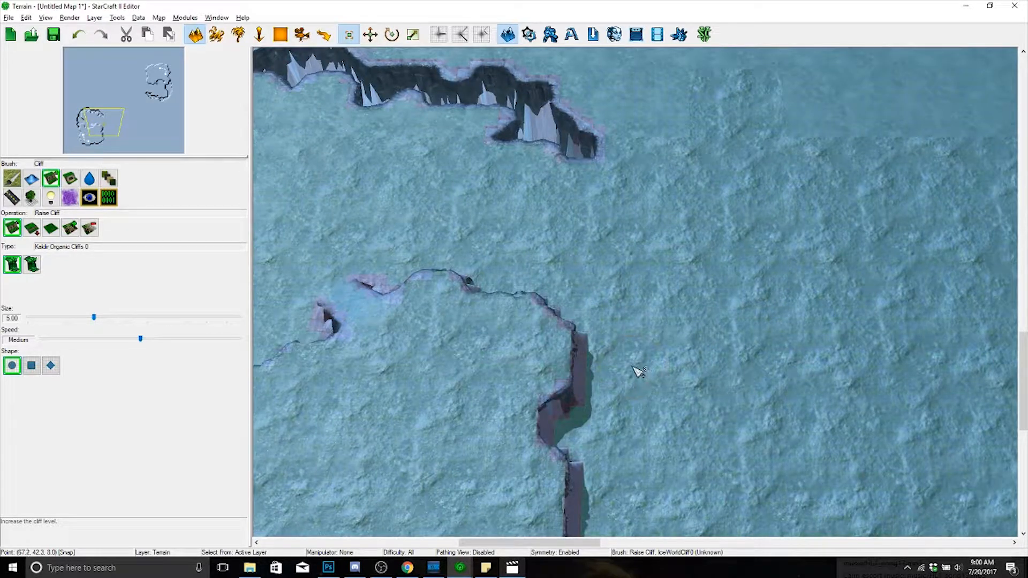
right_drag(909, 302, 836, 477)
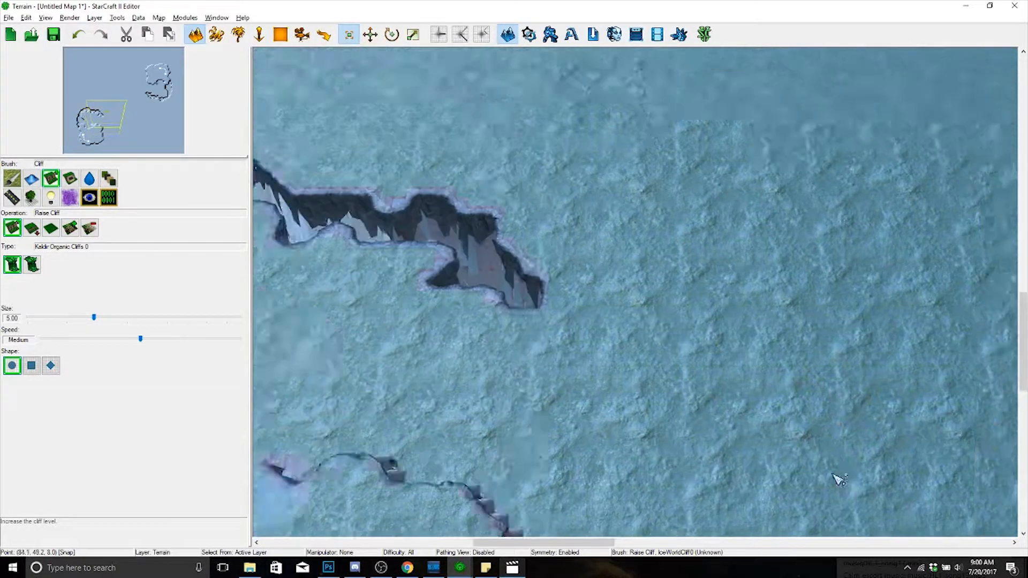
right_drag(750, 163, 822, 166)
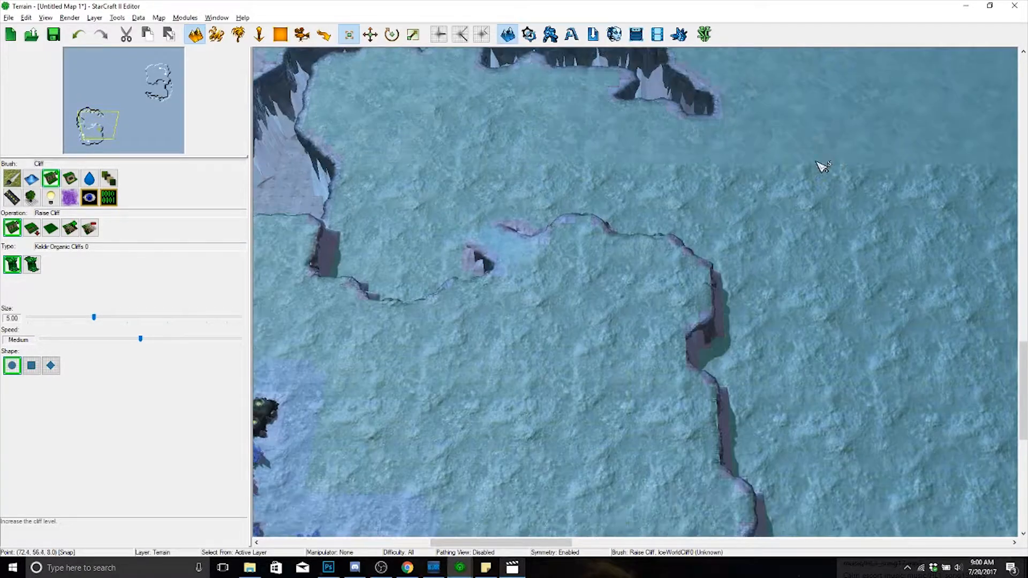
right_drag(801, 203, 735, 357)
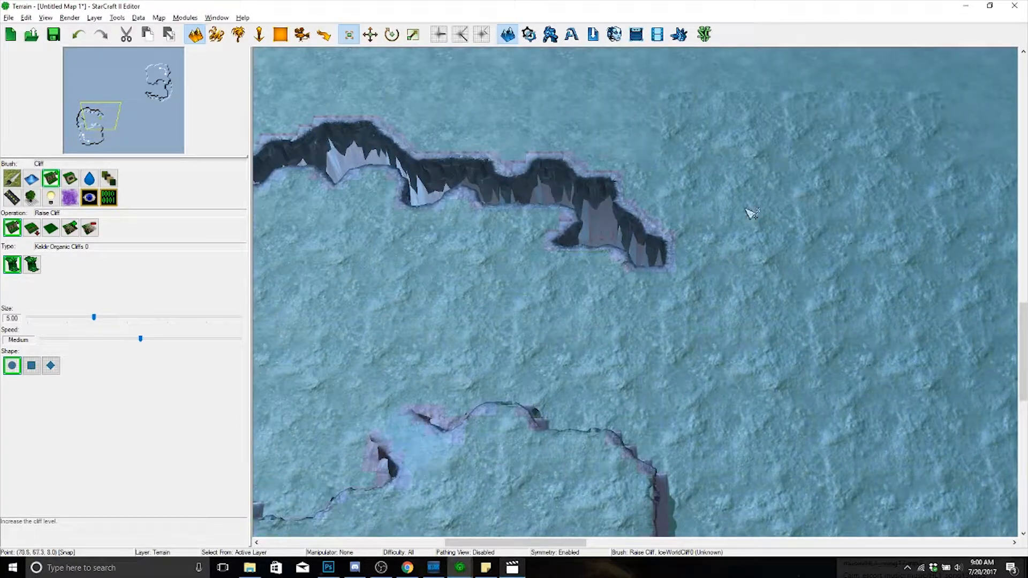
right_drag(789, 331, 766, 230)
right_drag(748, 323, 718, 329)
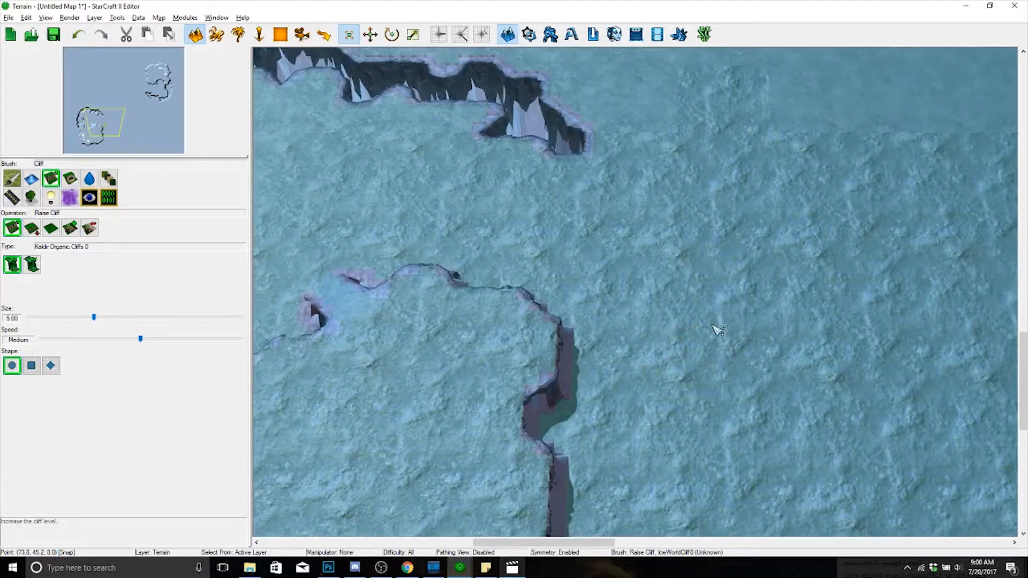
- Carve a small void pit just outside the main plateau's northeast cliff
right_drag(650, 446, 600, 251)
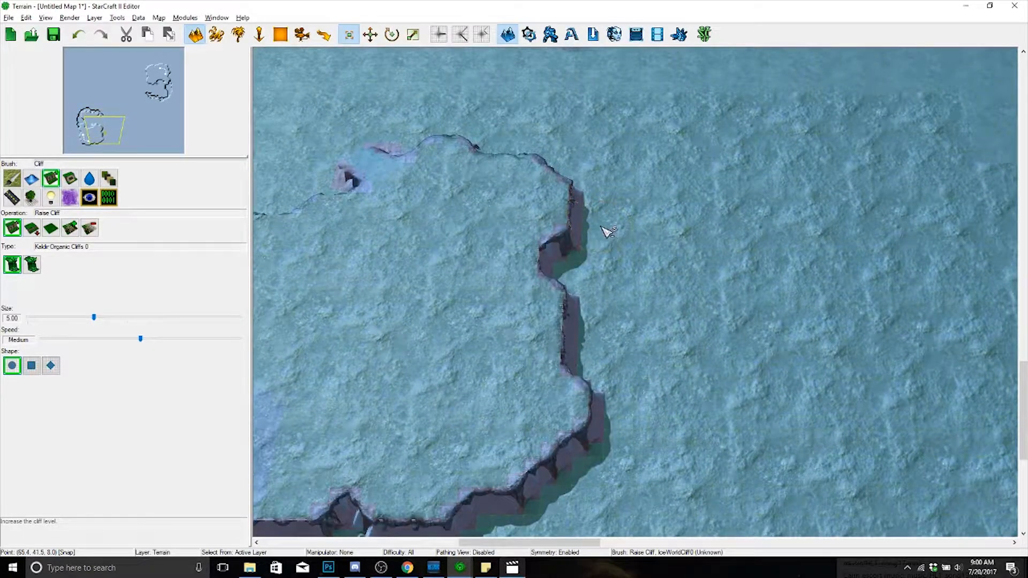
drag(608, 231, 693, 294)
mouse_move(693, 294)
right_down()
mouse_move(935, 530)
mouse_move(849, 361)
right_up()
- Widen the void outward along the north and northwest sides of the open ground, including its eastern arm
right_drag(691, 233, 694, 382)
mouse_move(599, 306)
mouse_down()
mouse_move(573, 276)
mouse_move(632, 195)
mouse_up()
right_drag(631, 195, 641, 355)
mouse_move(632, 403)
mouse_down()
mouse_move(608, 351)
mouse_move(734, 368)
mouse_move(541, 333)
mouse_move(394, 383)
mouse_move(567, 268)
mouse_move(661, 262)
mouse_move(691, 274)
mouse_move(427, 355)
mouse_move(384, 413)
mouse_move(356, 361)
mouse_move(314, 340)
mouse_move(280, 470)
mouse_move(669, 236)
mouse_move(543, 261)
mouse_up()
drag(562, 261, 745, 300)
right_drag(755, 396, 543, 275)
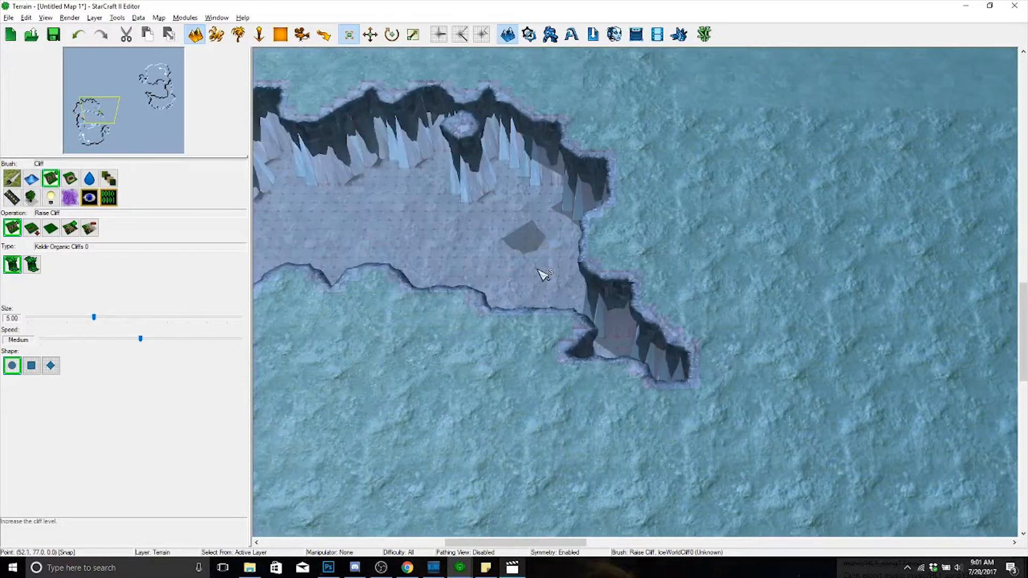
mouse_move(580, 255)
mouse_down()
mouse_move(670, 338)
mouse_move(712, 300)
mouse_move(705, 266)
mouse_move(620, 262)
mouse_up()
mouse_move(587, 346)
right_down()
mouse_move(745, 199)
mouse_move(770, 256)
right_up()
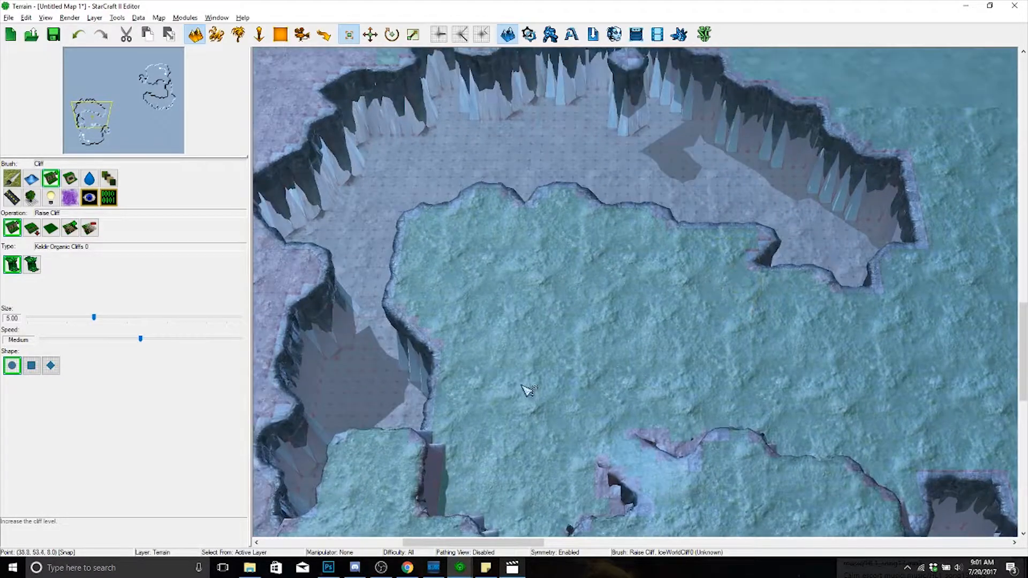
- Try a short cliff stroke on the west edge of the open ground, and undo it
mouse_move(464, 346)
mouse_down()
mouse_move(443, 353)
mouse_move(436, 337)
mouse_up()
mouse_move(509, 281)
right_down()
mouse_move(570, 328)
mouse_move(547, 380)
mouse_move(483, 279)
right_up()
key(ctrl+z)
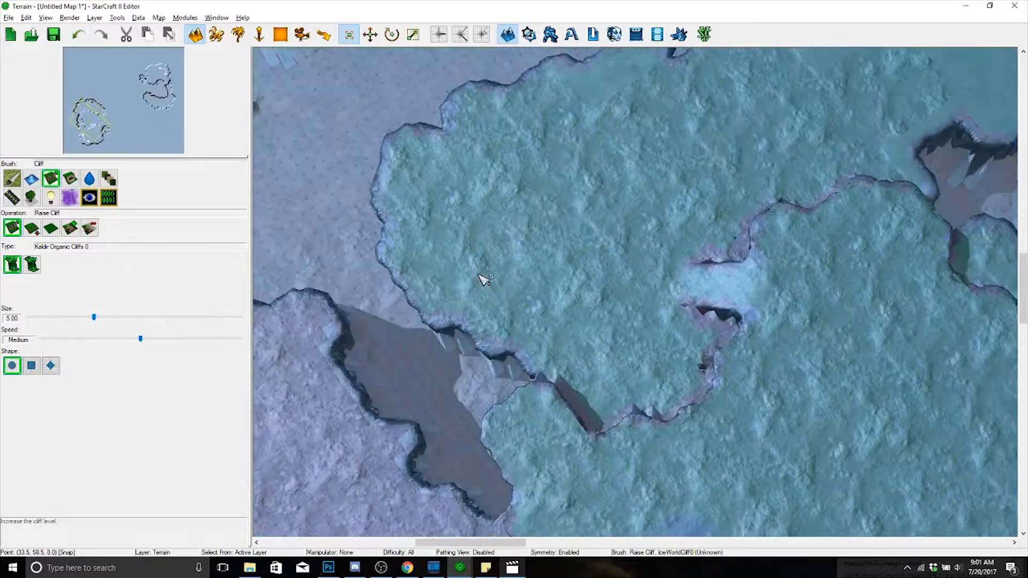
- Copy the main's mineral fields and two vespene geysers and paste the group onto the open ground north of the main
key(ctrl+shift+c)
right_drag(562, 309, 622, 240)
key(space)
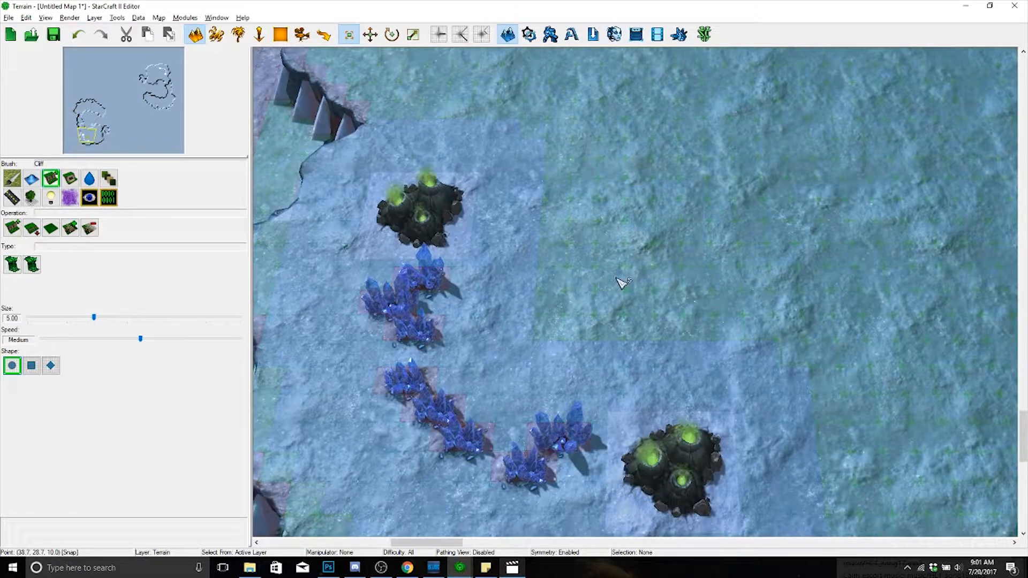
key(u)
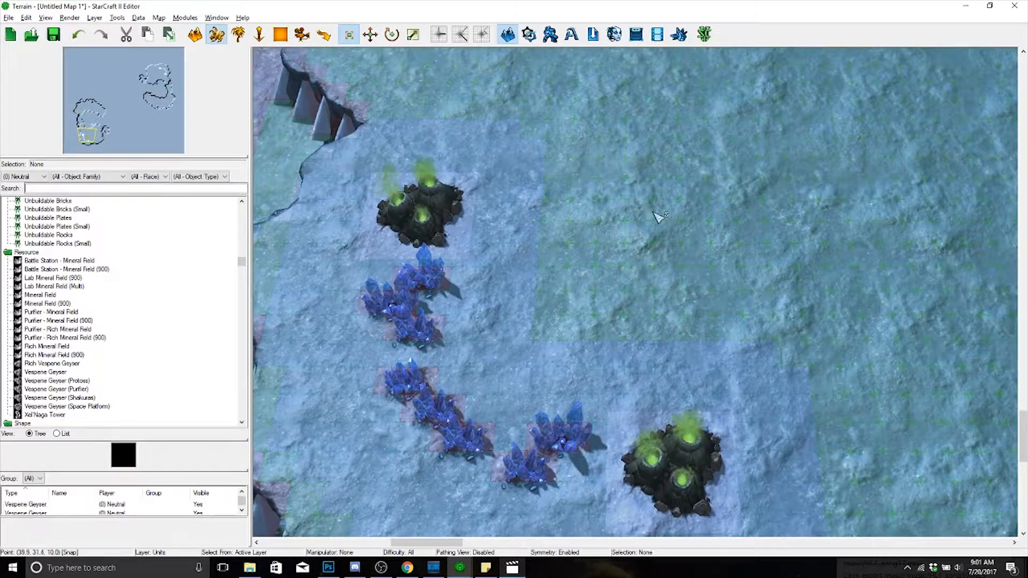
key(ctrl+a)
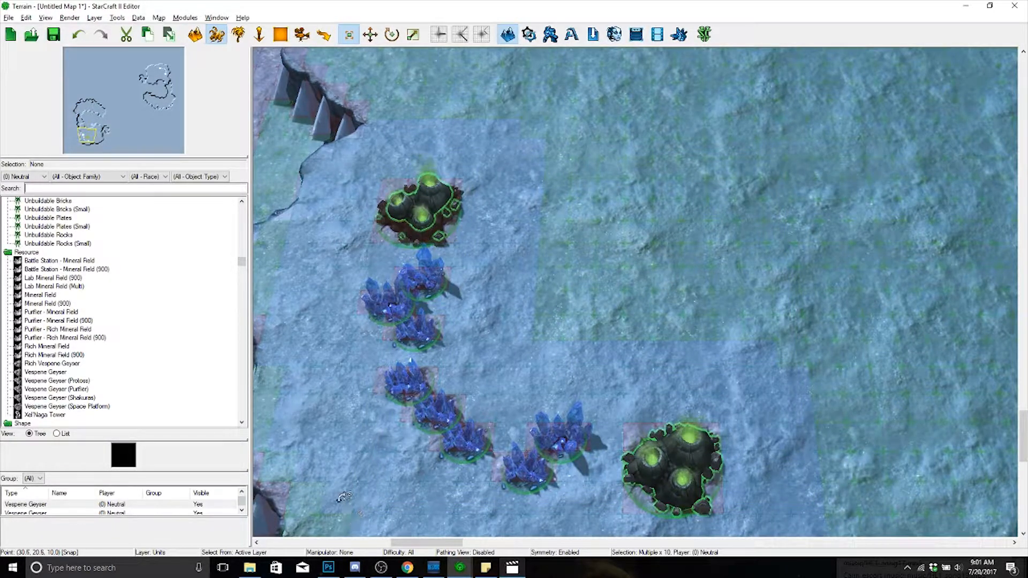
right_drag(514, 308, 604, 466)
key(ctrl+v)
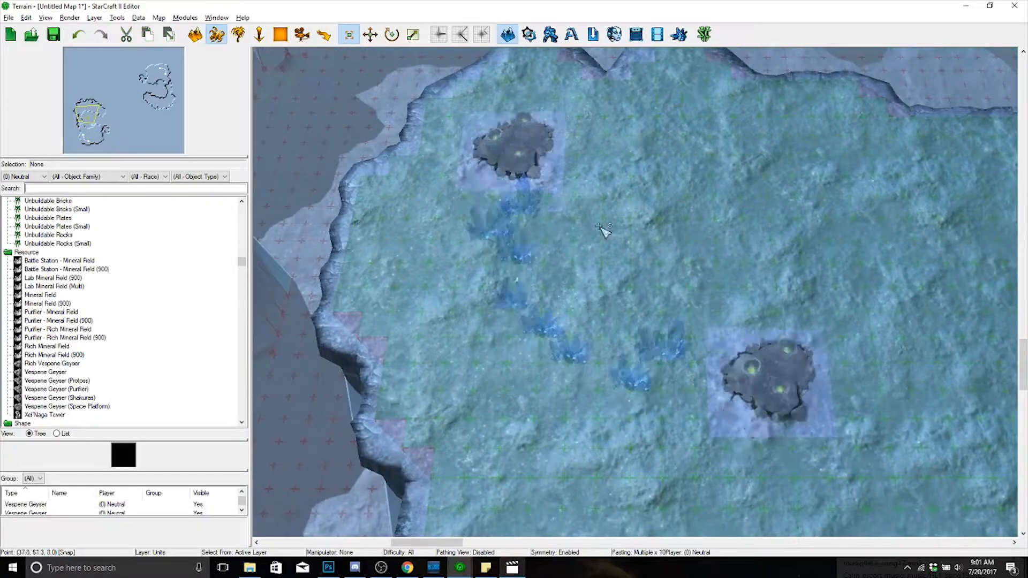
click(605, 270)
right_drag(648, 288, 618, 319)
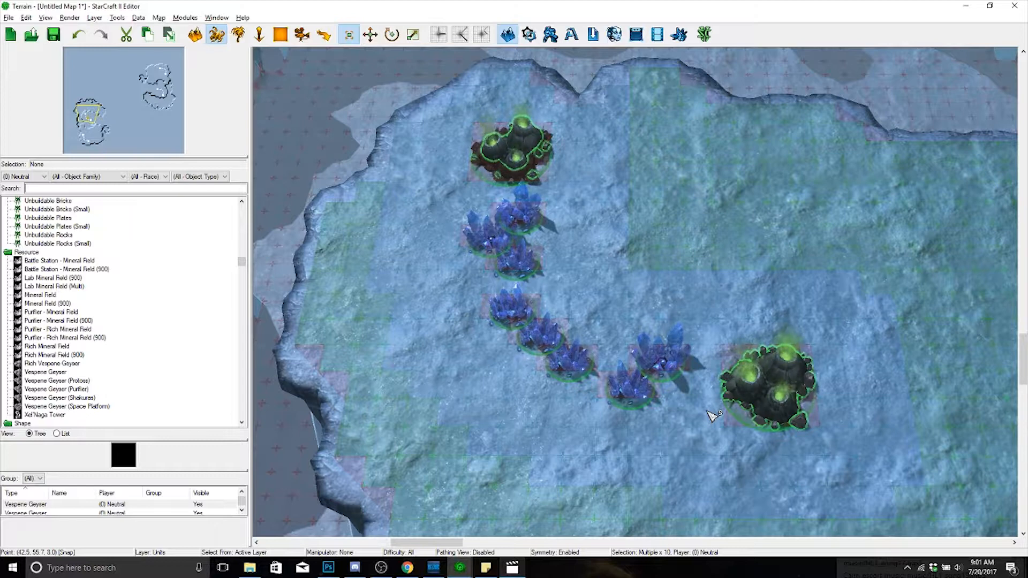
- Try rotating the pasted mineral and geyser group in repeated turns to fit the open ground's northwest corner
key(shift+0)
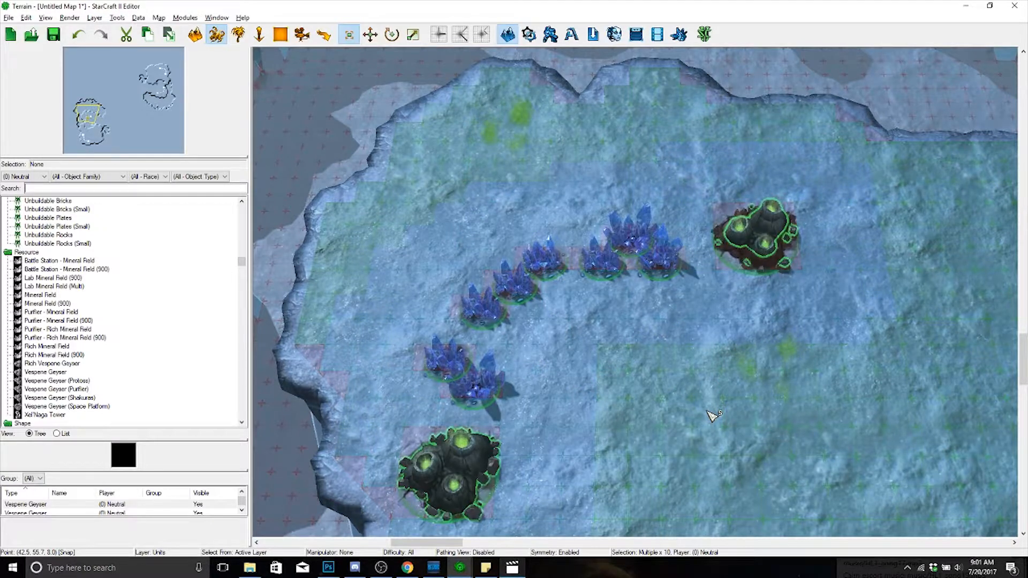
key(shift+0)
key(shift+0)
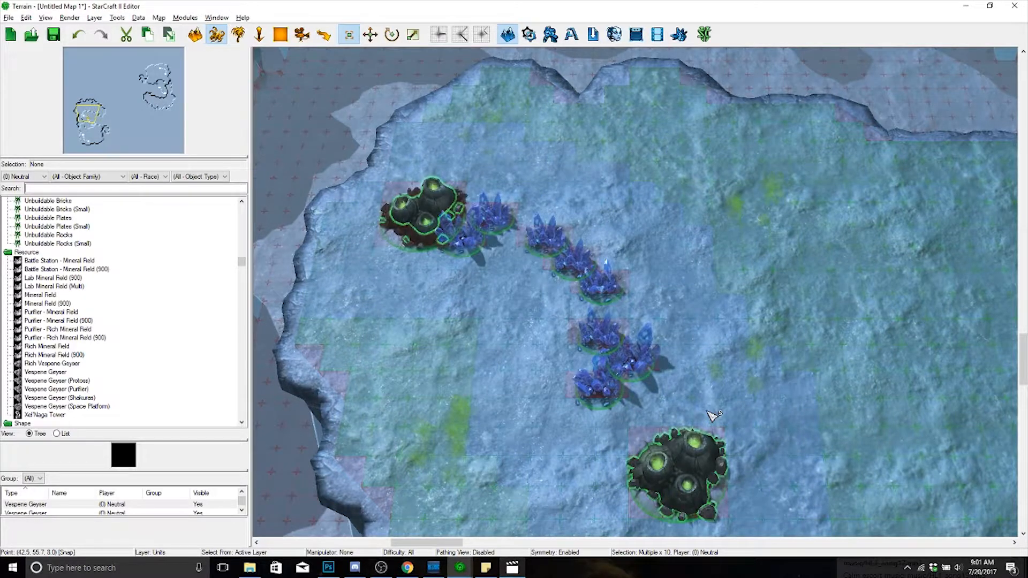
key(shift+0)
key(shift+0)
key(shift+0)
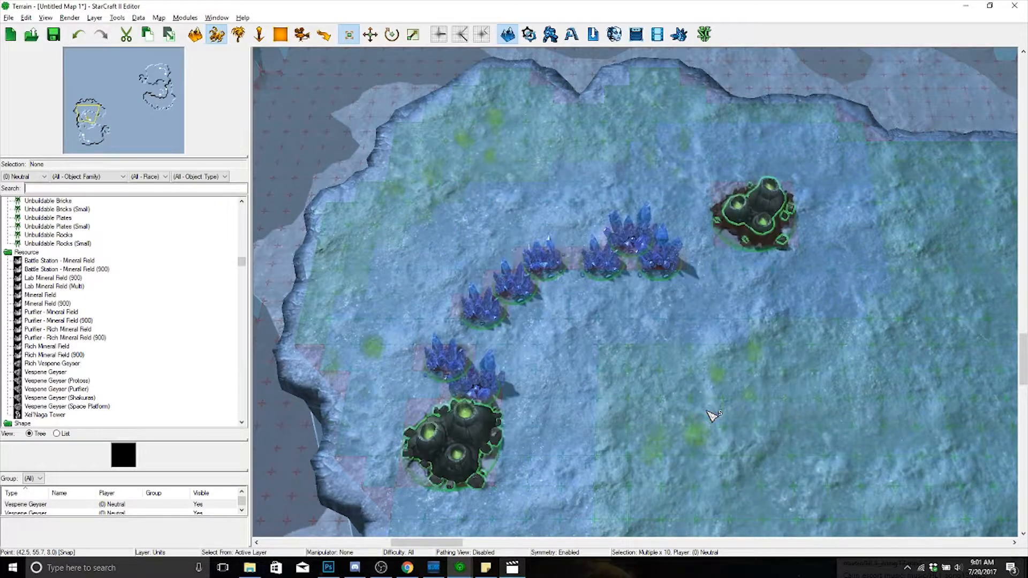
key(shift+0)
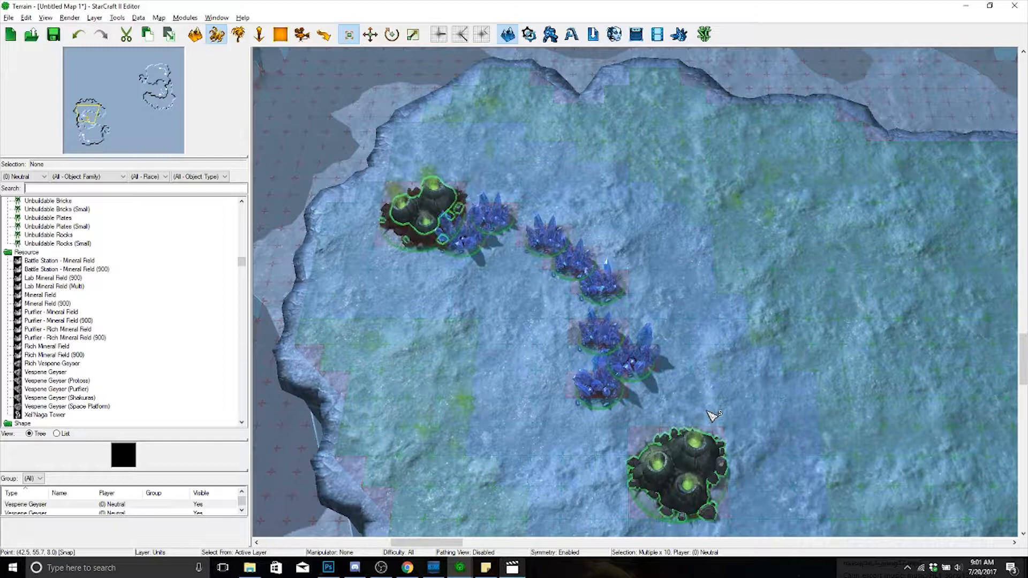
key(shift+0)
key(shift+0)
key(shift+0)
key(shift+0)
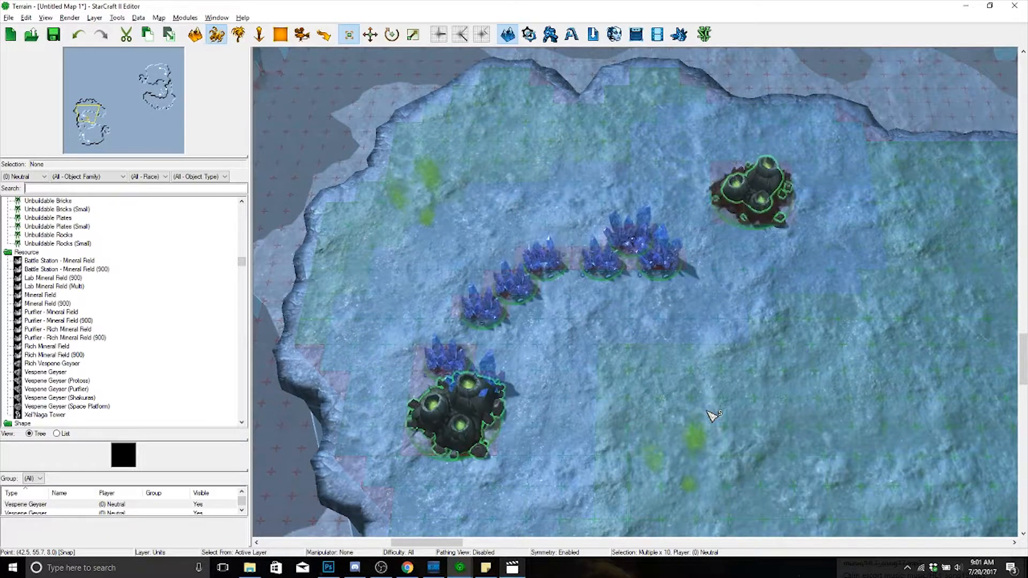
key(shift+0)
key(shift+0)
key(shift+0)
key(shift+0)
key(shift+0)
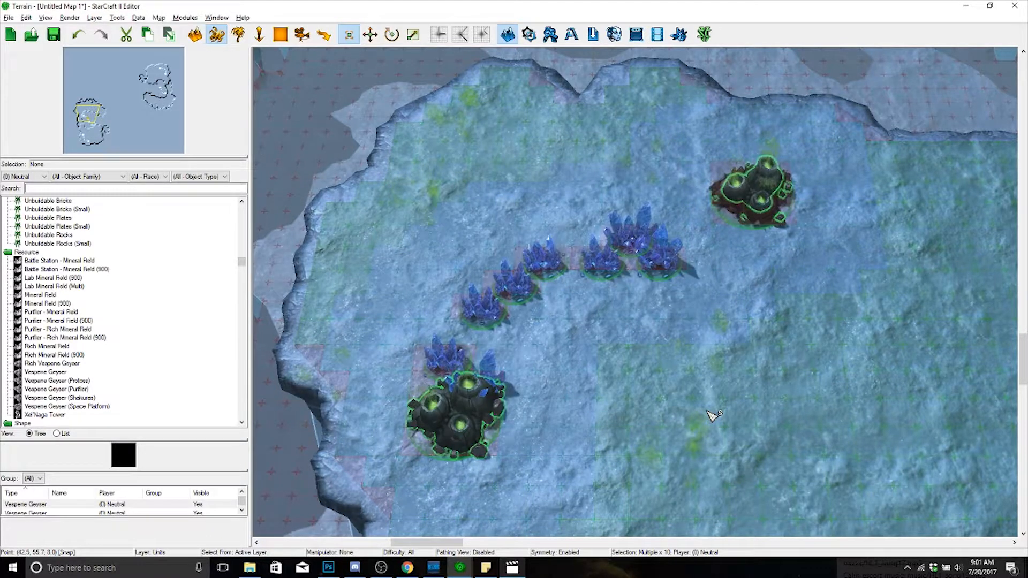
key(shift+0)
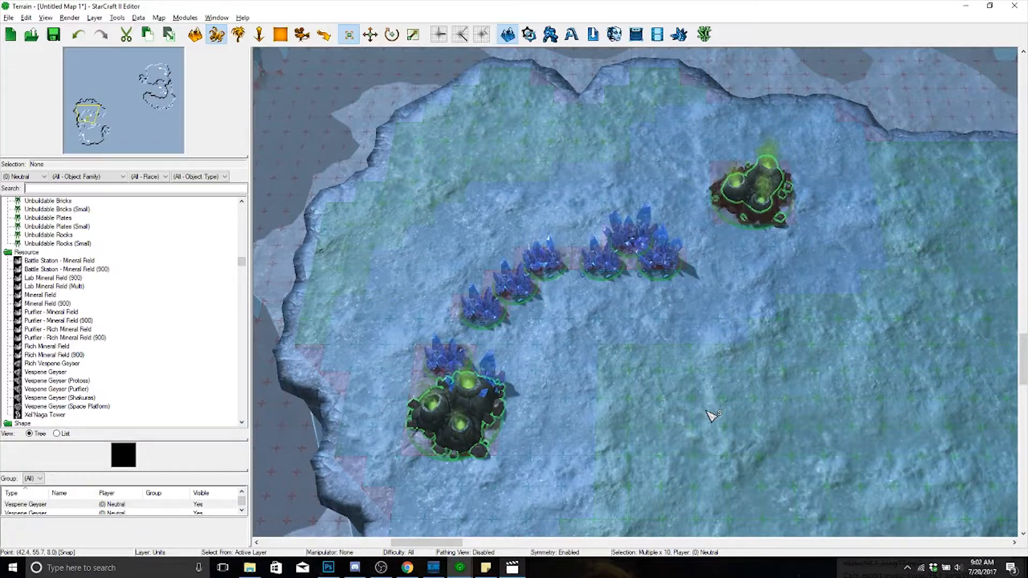
- Delete the pasted resource group from the open ground and switch to the Abyssal Reef LE 0.8 map
key(Delete)
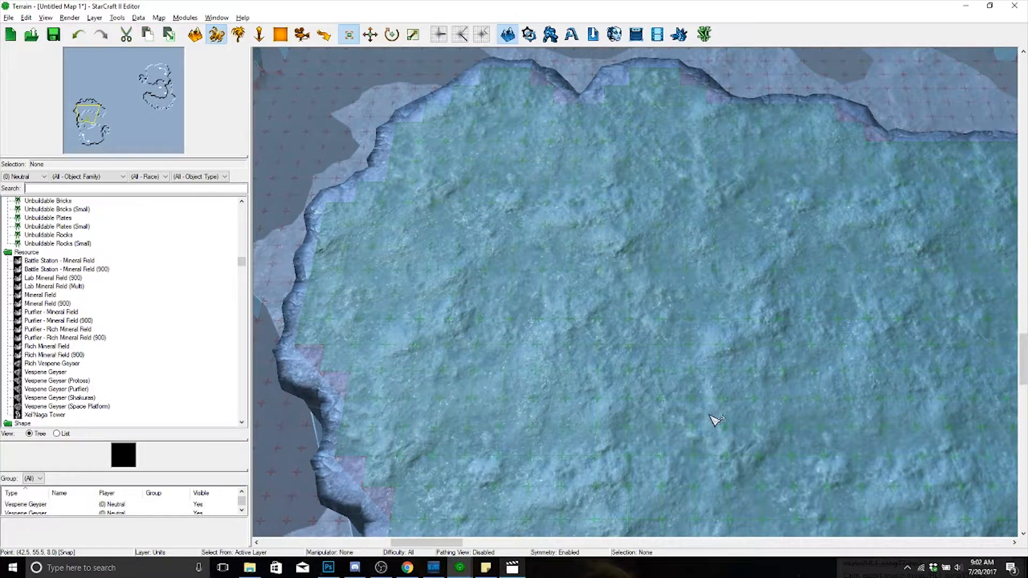
click(216, 18)
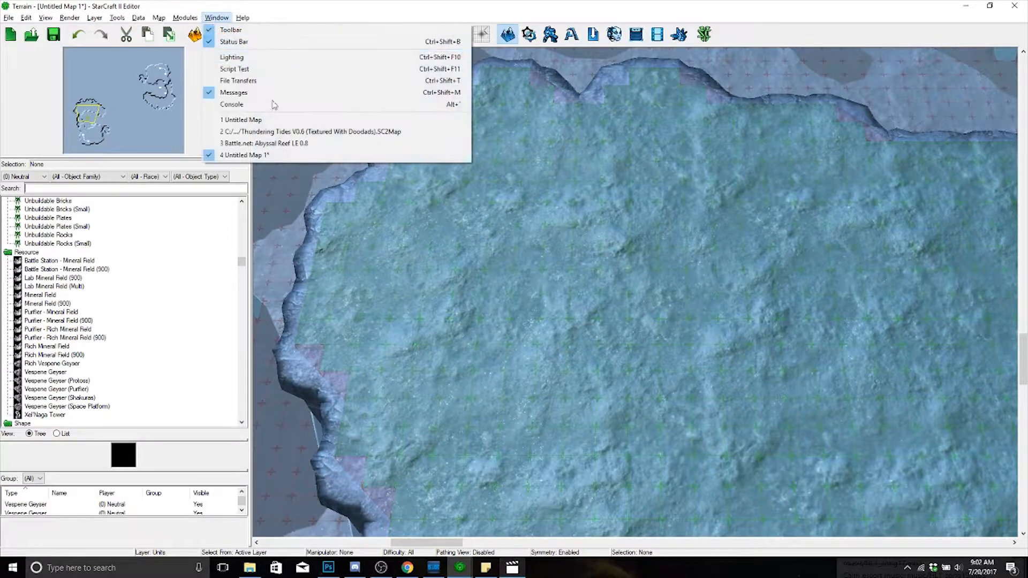
click(258, 146)
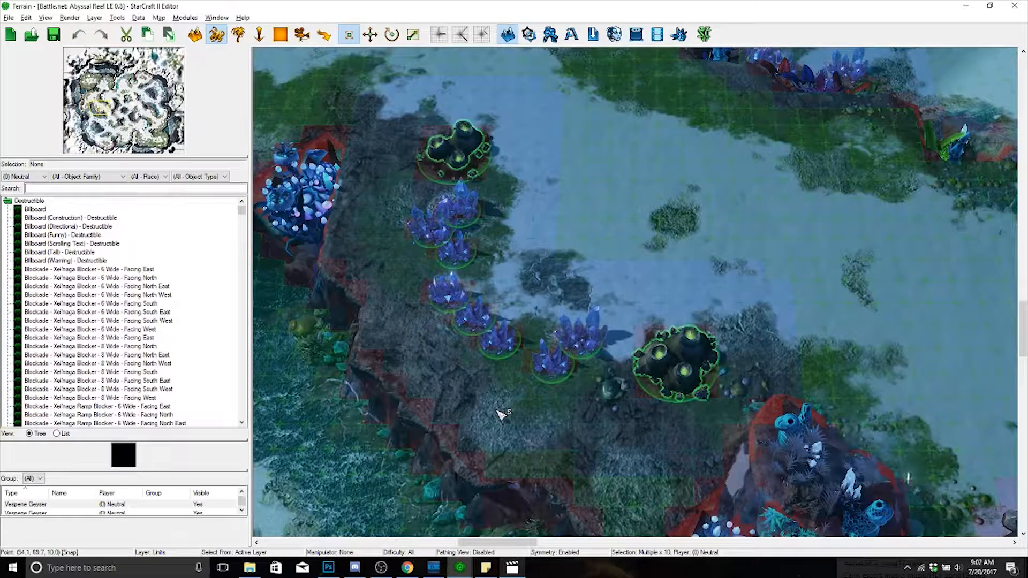
- Select the base's mineral fields and two geysers and check which rotate and flip commands are available for them
right_drag(617, 114, 604, 173)
click(605, 173)
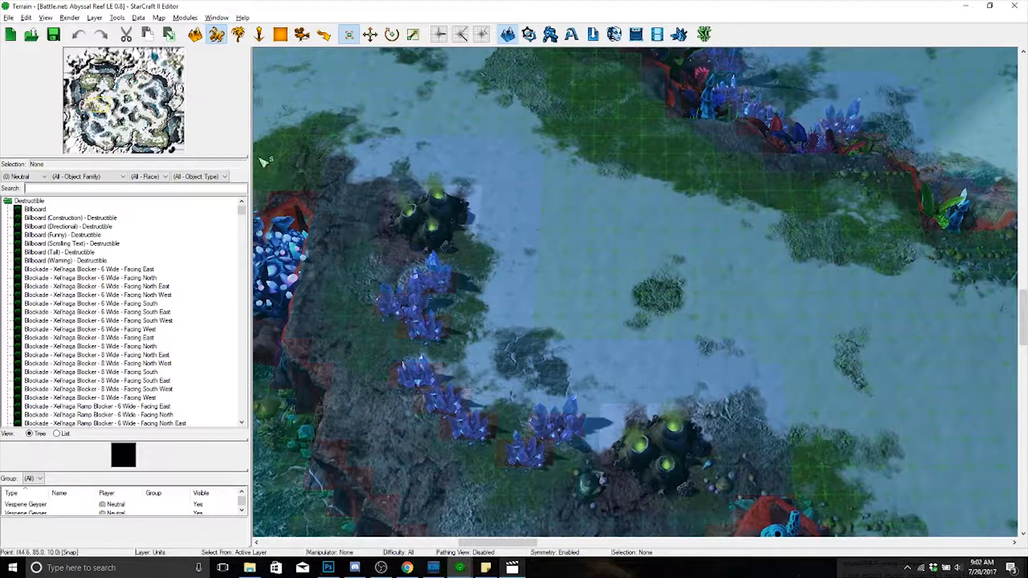
click(28, 18)
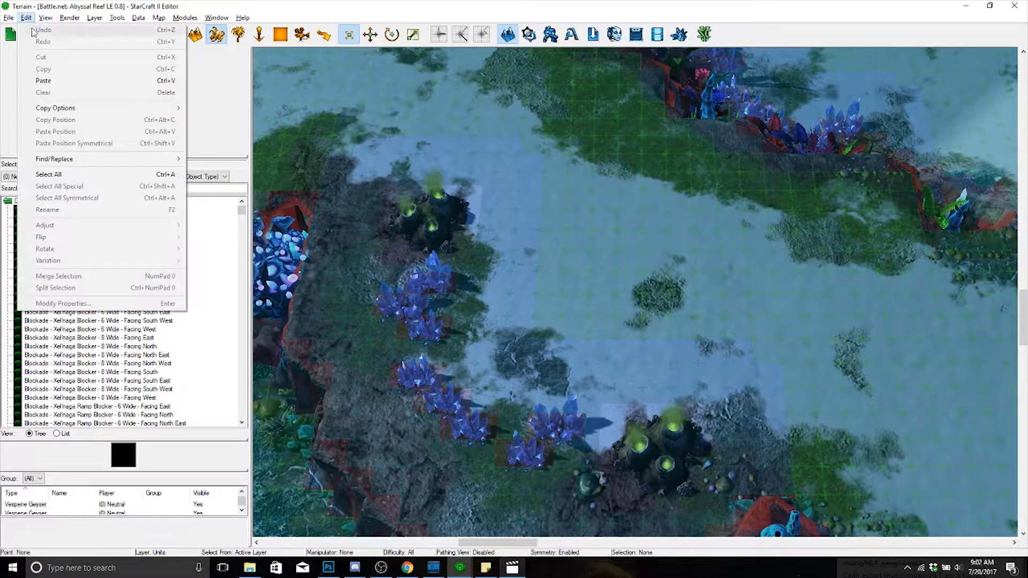
drag(370, 153, 697, 481)
click(30, 18)
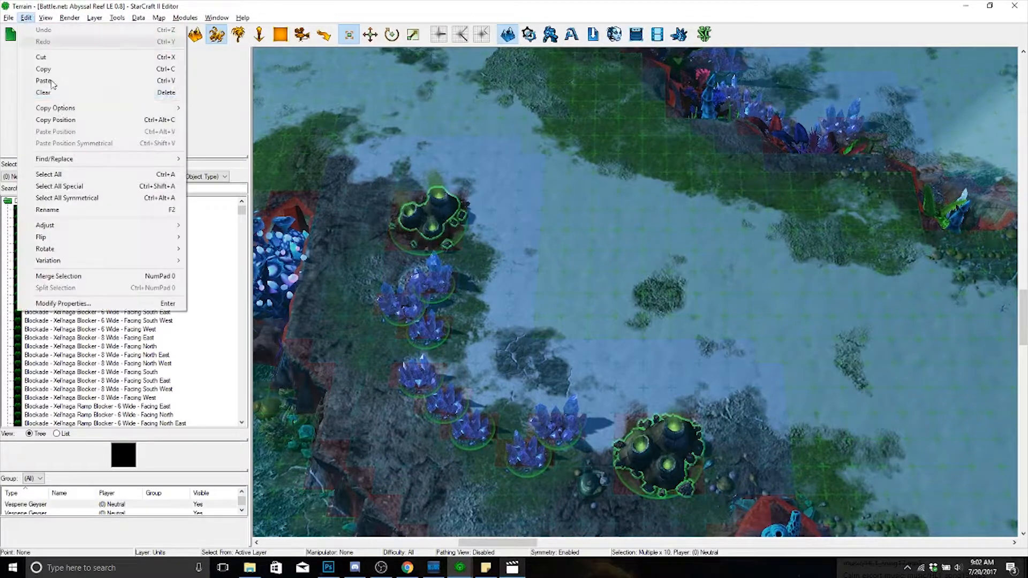
mouse_move(65, 249)
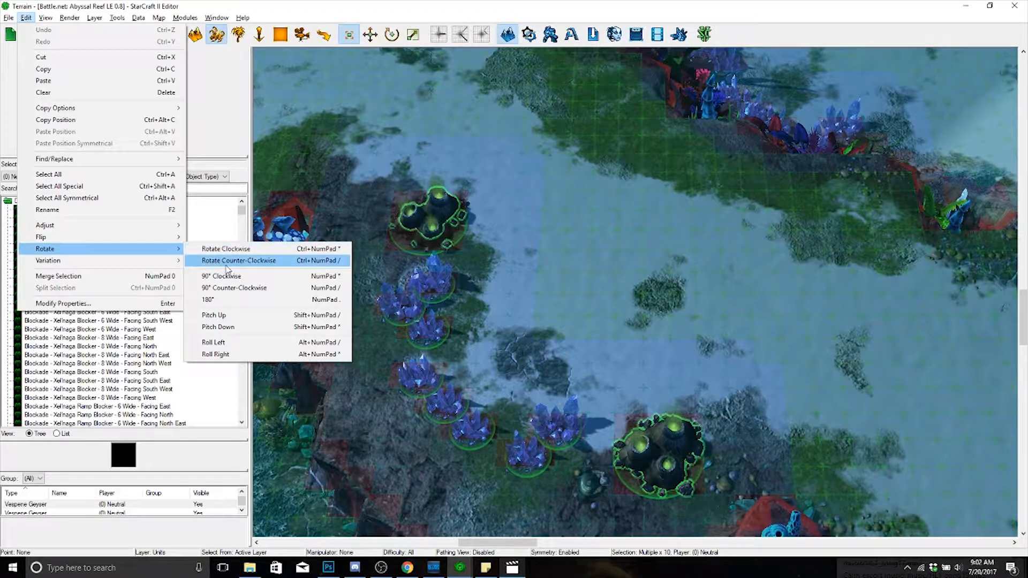
mouse_move(87, 234)
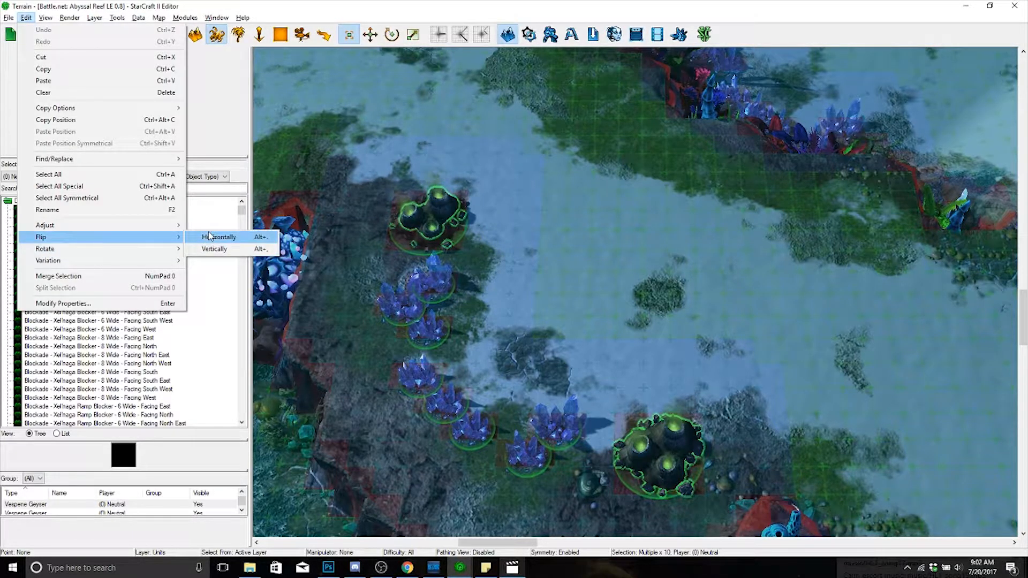
click(615, 259)
- Select and copy the mineral fields and two vespene geysers of the base in Abyssal Reef's northwest corner
right_drag(608, 284, 731, 215)
scroll(731, 214, down, 3)
scroll(742, 322, down, 3)
right_drag(741, 321, 830, 427)
scroll(695, 386, up, 3)
scroll(781, 407, up, 2)
right_drag(695, 385, 750, 391)
drag(506, 529, 851, 228)
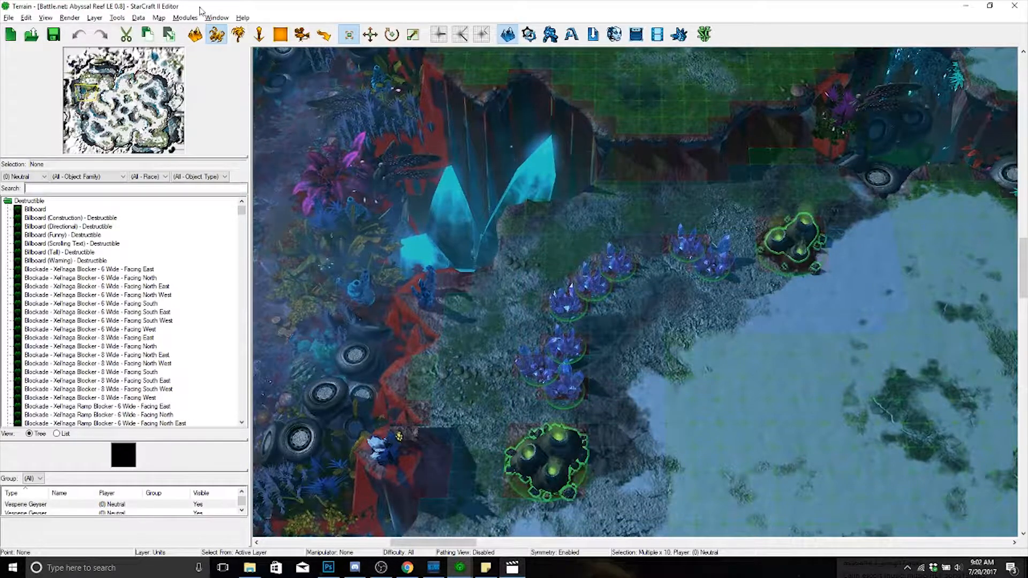
- Return to Untitled Map 1 and paste the copied resource group into the open ground's northwest corner
click(216, 17)
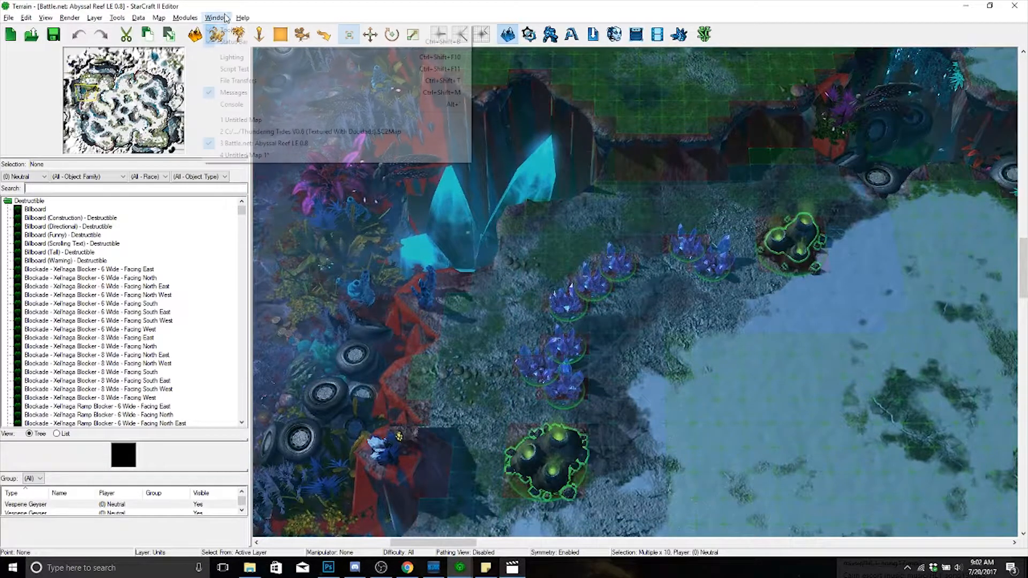
click(275, 155)
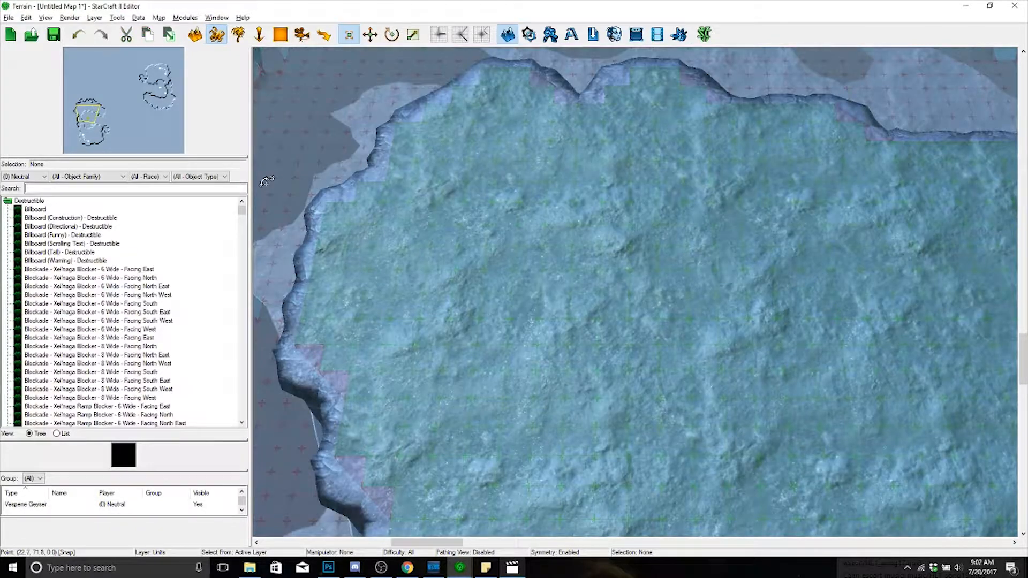
key(ctrl+v)
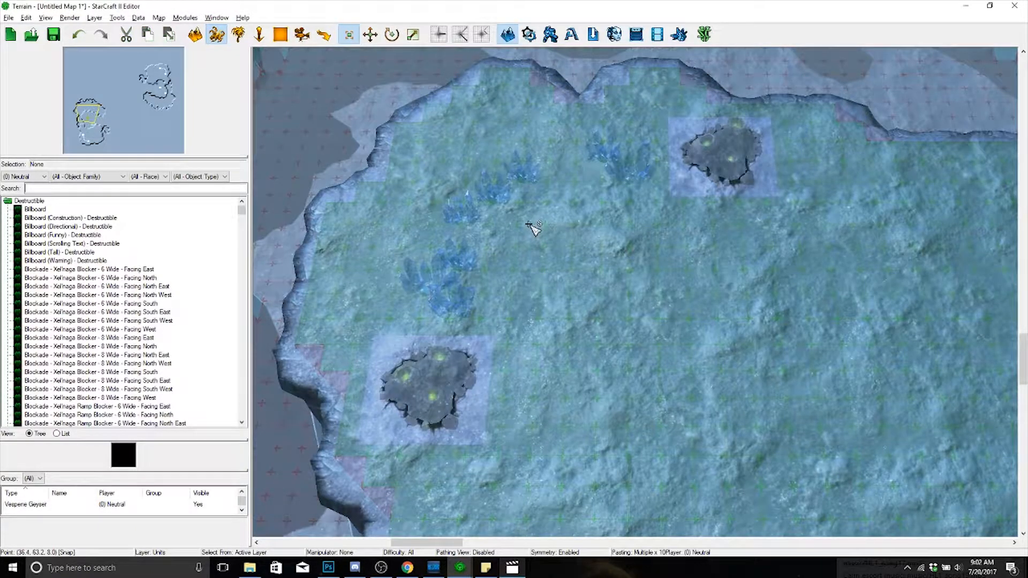
click(529, 223)
- Extend the open ground's west edge outward beside the southern geyser with the Raise Cliff brush
right_drag(602, 235, 727, 239)
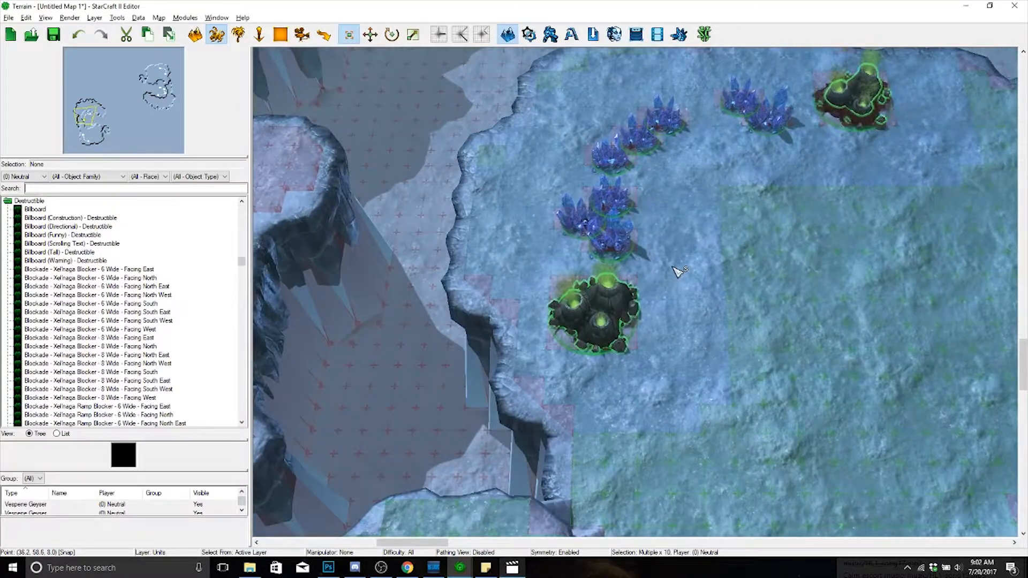
key(t)
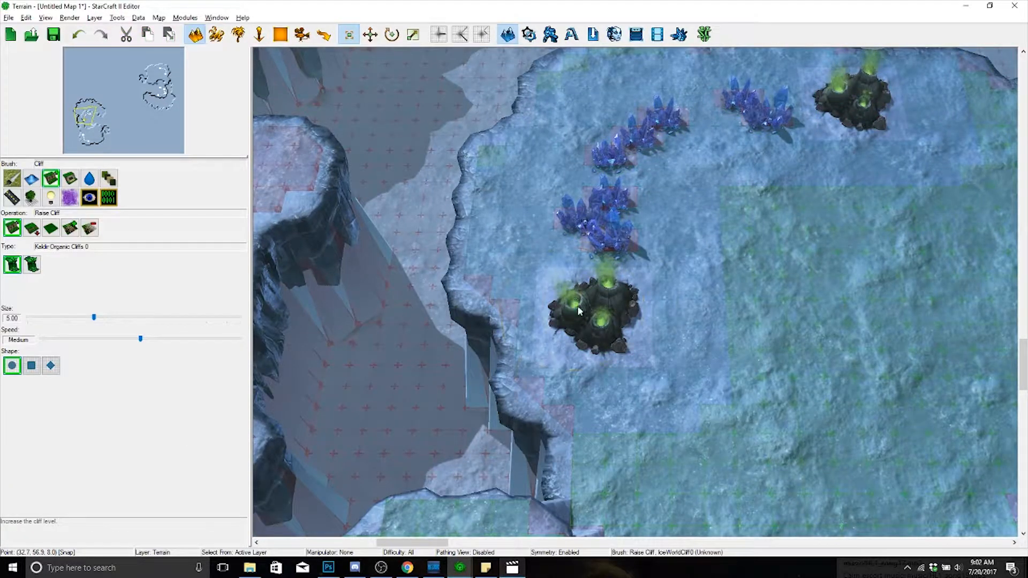
drag(501, 335, 535, 455)
right_drag(560, 324, 597, 401)
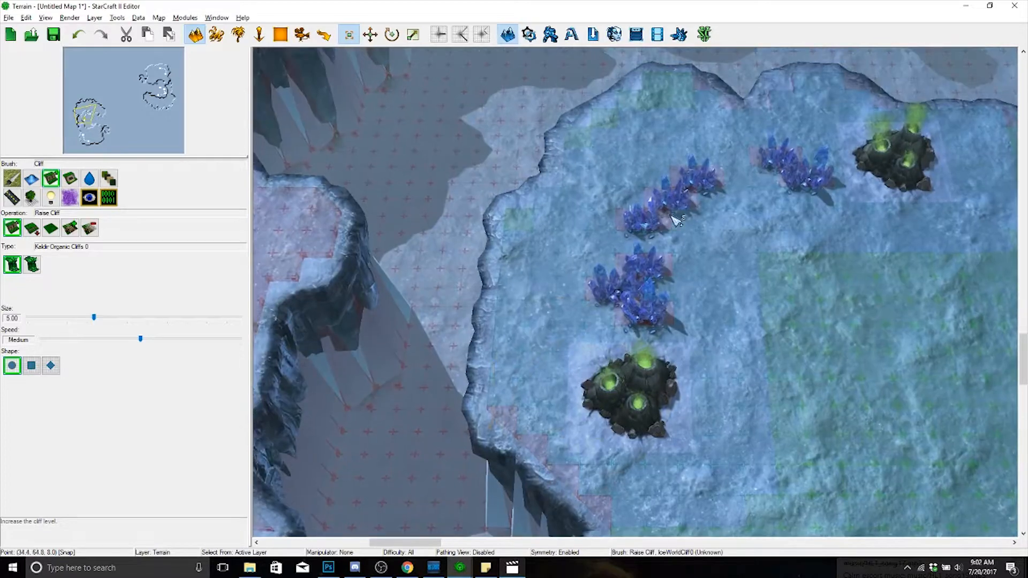
- Fill the notch in the north edge and raise the ground outward north of the minerals and the northern geyser
right_drag(673, 216, 611, 366)
mouse_move(612, 324)
mouse_down()
mouse_move(584, 257)
mouse_move(638, 252)
mouse_move(680, 263)
mouse_up()
right_drag(706, 309, 647, 303)
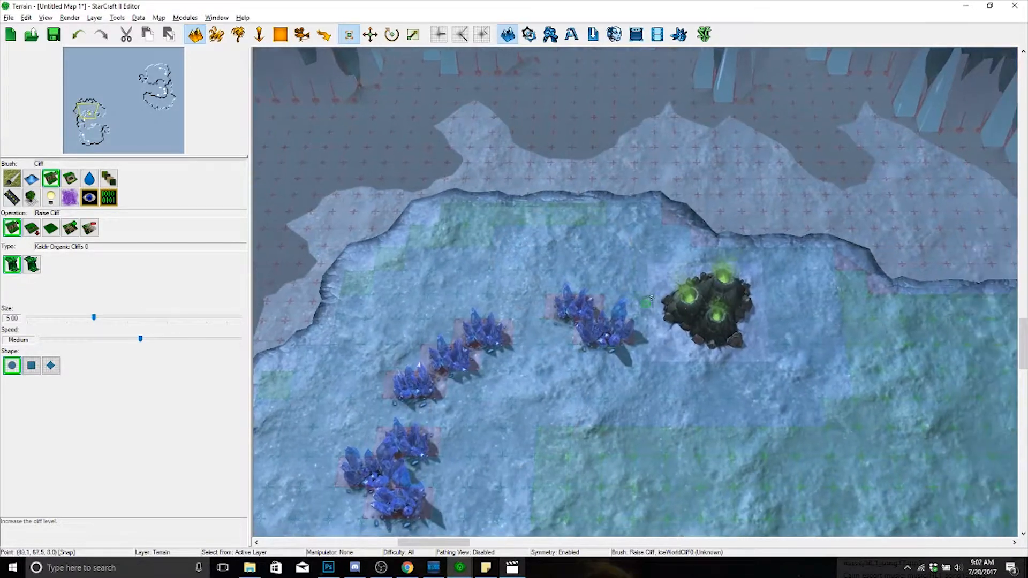
drag(733, 266, 761, 241)
right_drag(728, 244, 789, 340)
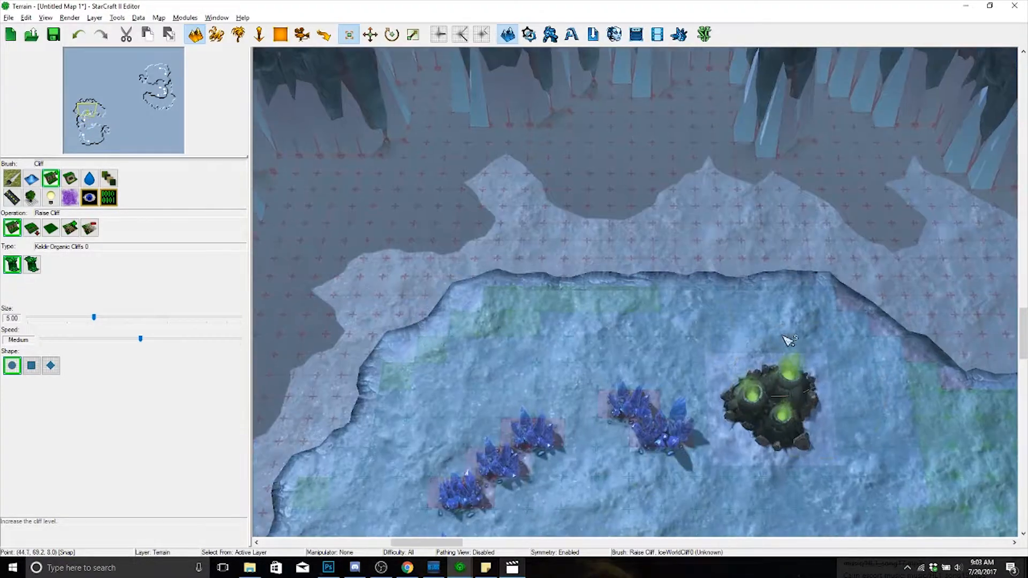
click(608, 317)
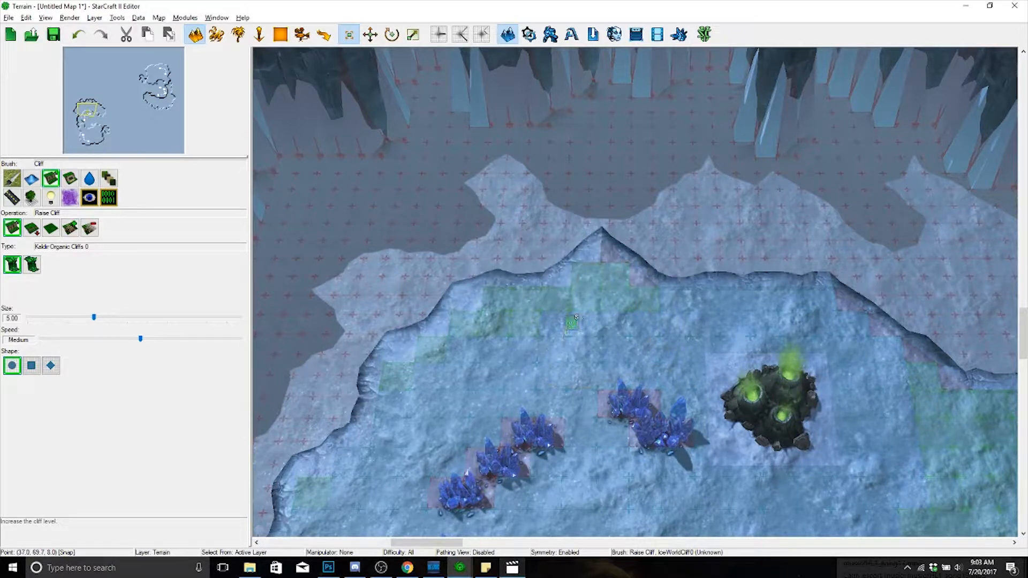
click(561, 317)
right_drag(559, 316, 661, 312)
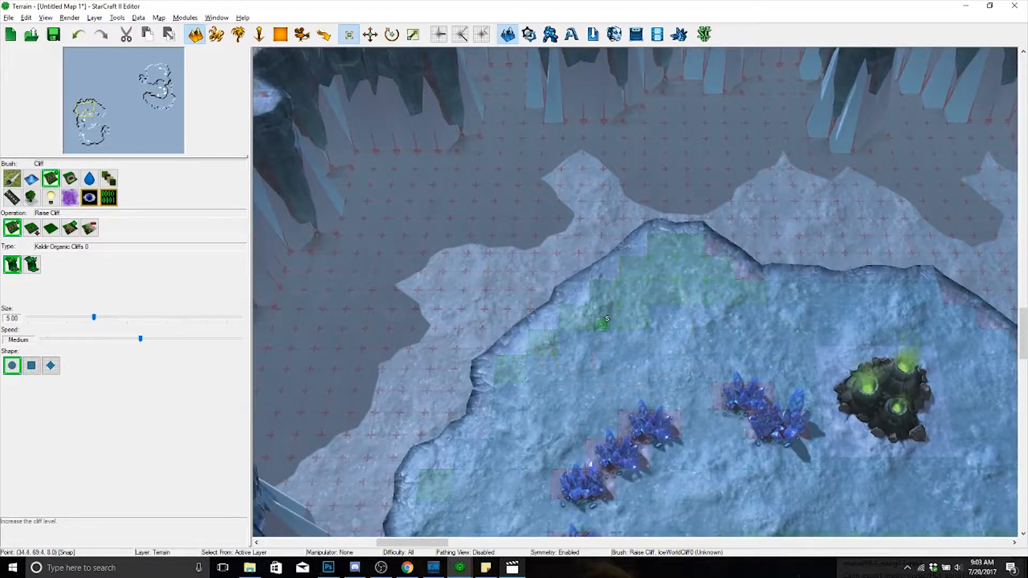
- Try extending the northwest corner far outward with raised cliff, and undo it
drag(584, 326, 494, 345)
click(464, 348)
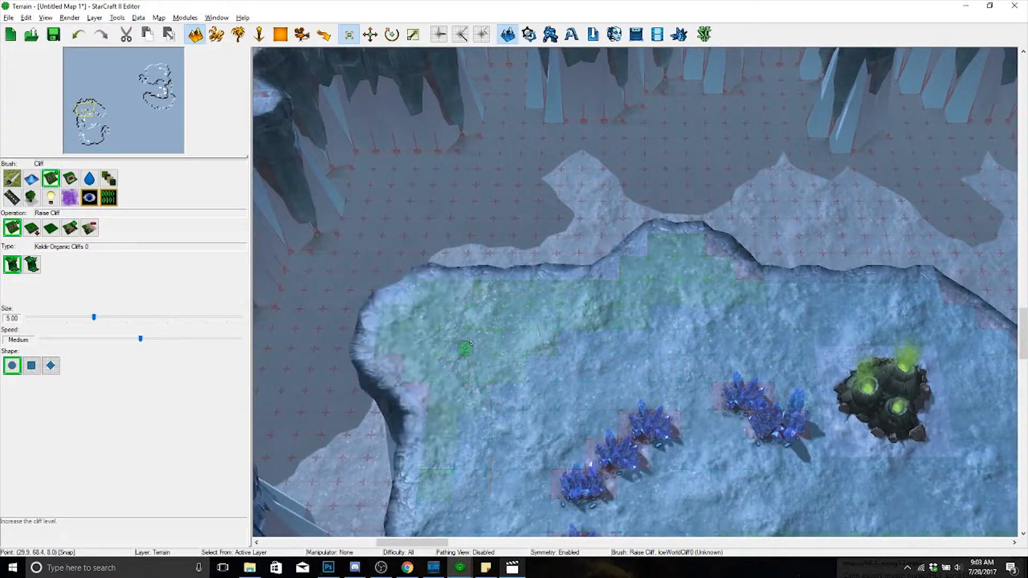
key(ctrl+z)
key(ctrl+z)
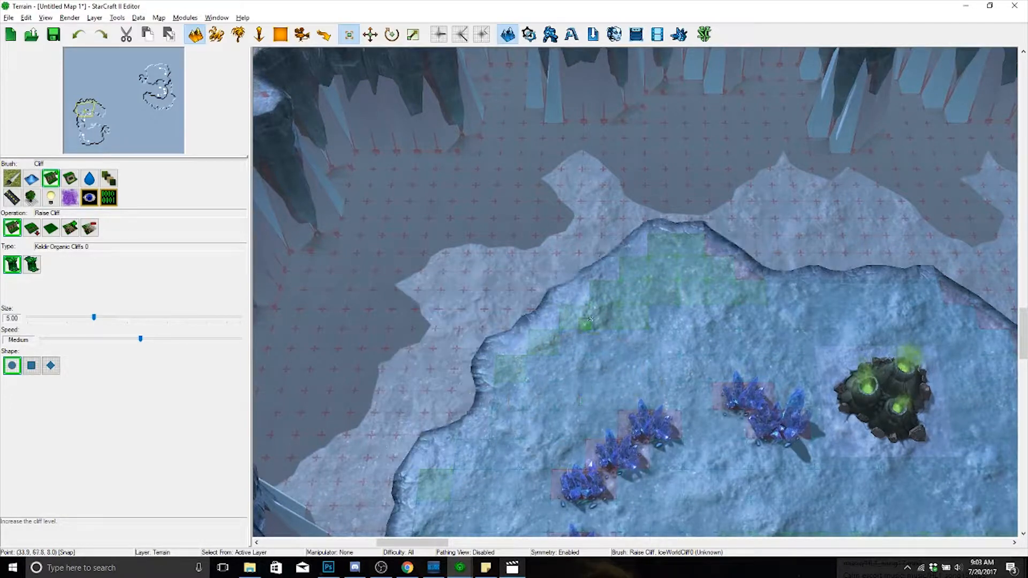
- Extend the raised ground slightly outward around the northwest corner and along the west edge beside the minerals
mouse_move(551, 337)
mouse_down()
mouse_move(528, 443)
mouse_move(487, 430)
mouse_up()
right_drag(486, 431, 624, 262)
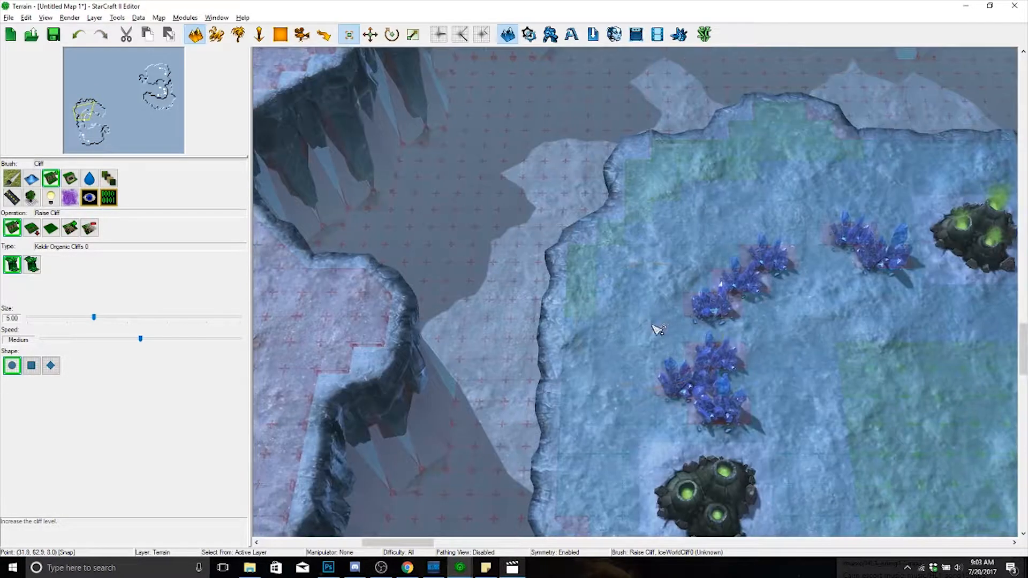
click(586, 353)
right_drag(634, 320, 644, 289)
click(606, 372)
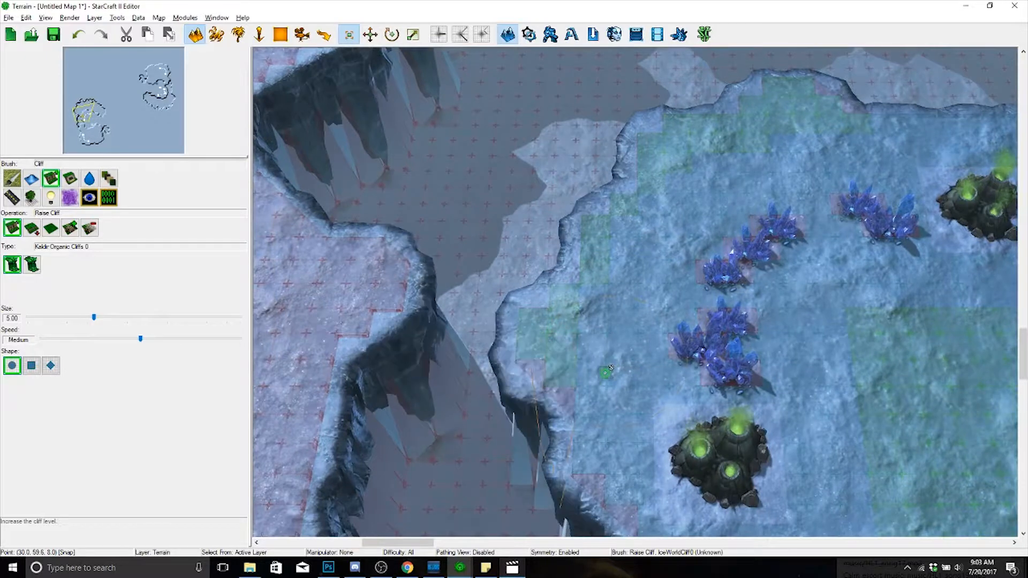
- Raise the ground along the southwest edge beside and below the southern geyser
right_drag(618, 391, 616, 335)
right_drag(650, 372, 646, 324)
click(615, 357)
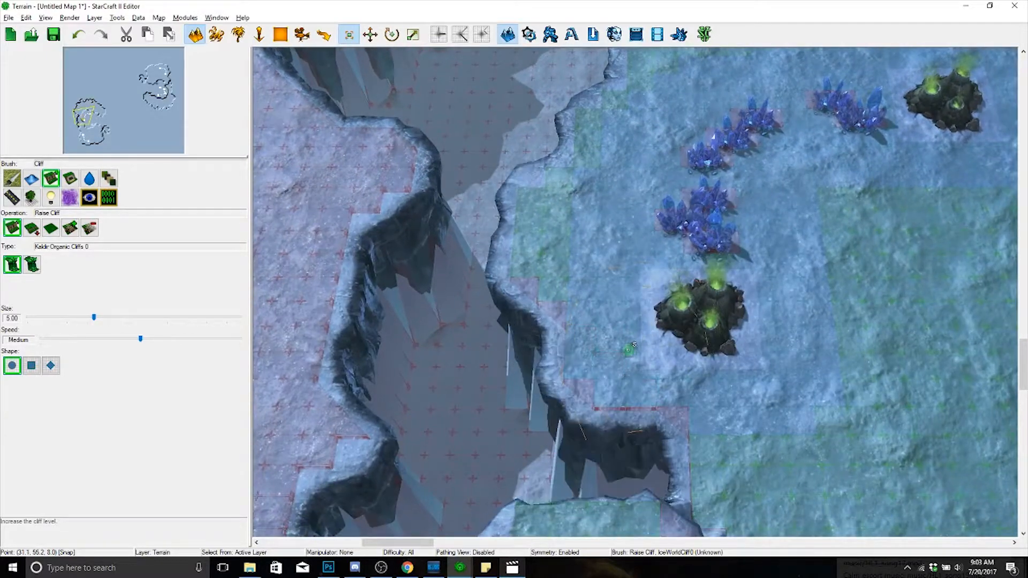
right_drag(723, 386, 625, 383)
click(606, 399)
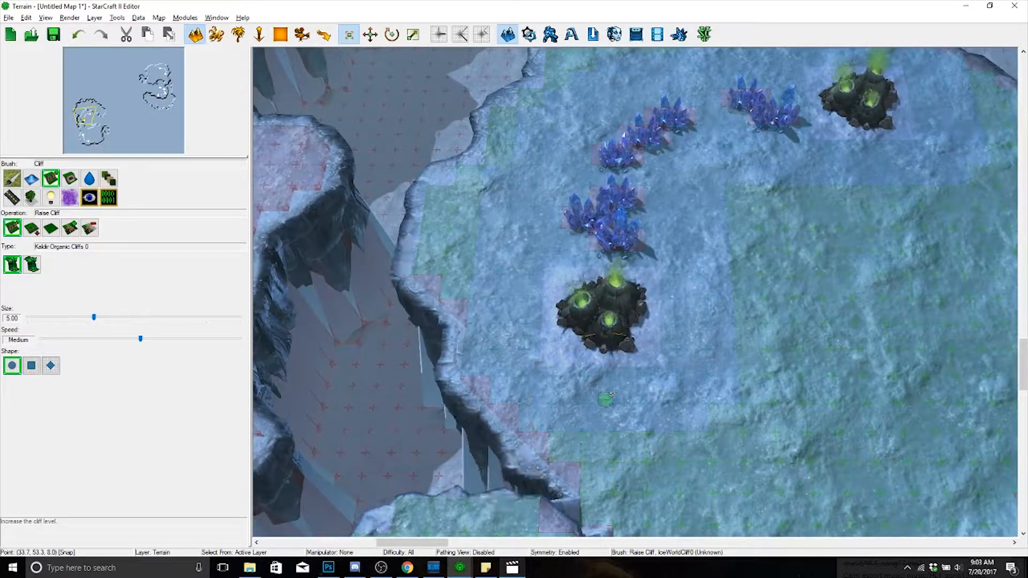
- Reshape the cliff edge south of the southern geyser with a raise stroke, and reset the camera view
right_drag(705, 348, 693, 317)
ctrl+right_drag(644, 356, 550, 523)
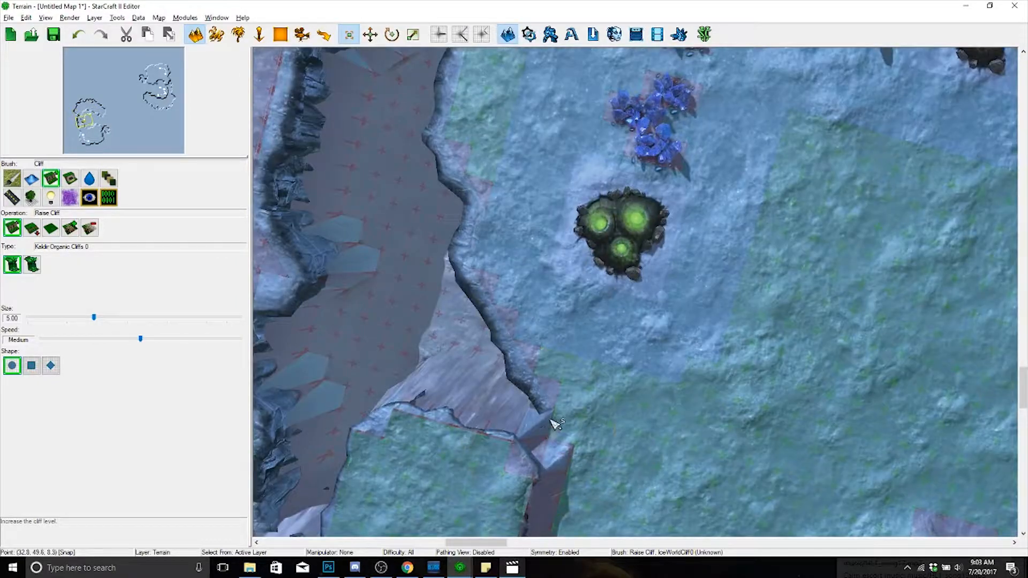
mouse_move(581, 338)
mouse_down()
mouse_move(571, 345)
mouse_move(583, 366)
mouse_up()
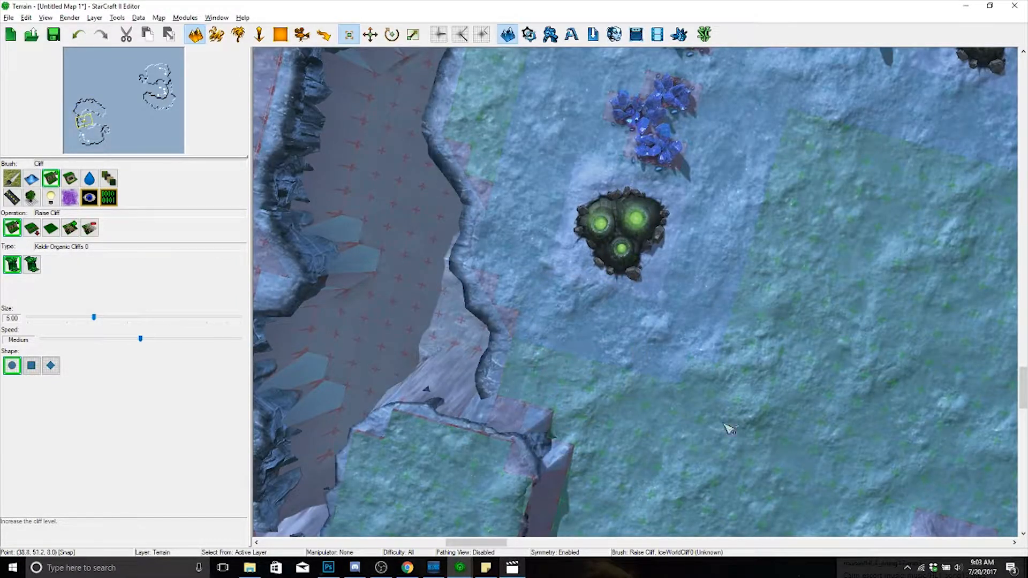
key(ctrl+shift+c)
right_drag(752, 414, 705, 344)
right_drag(760, 144, 673, 349)
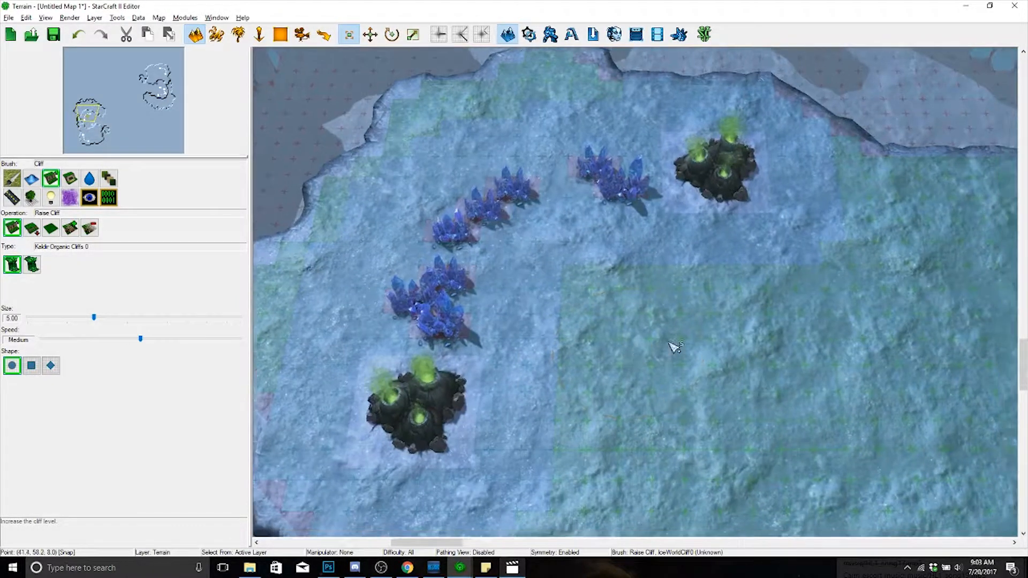
- Measure the distance from the northern base's town hall spot to the rim of the pit east of the main
right_drag(750, 500, 698, 462)
key(o)
scroll(704, 467, down, 6)
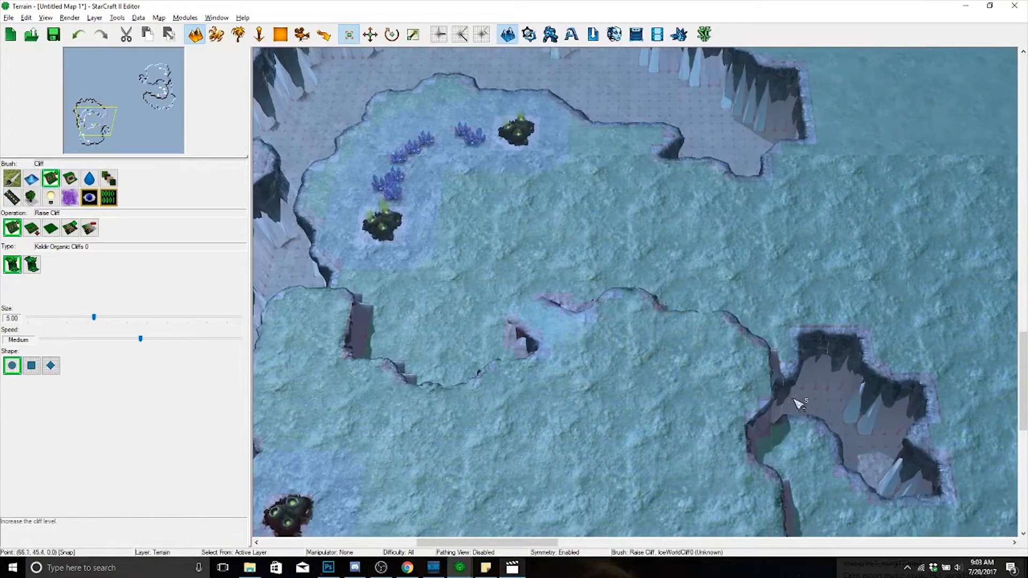
right_drag(797, 403, 655, 442)
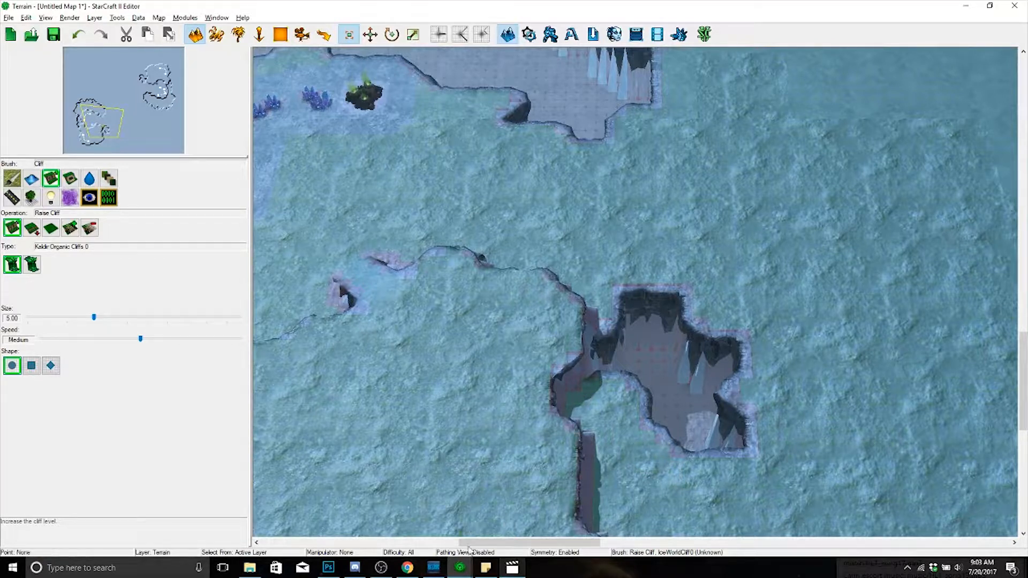
click(486, 568)
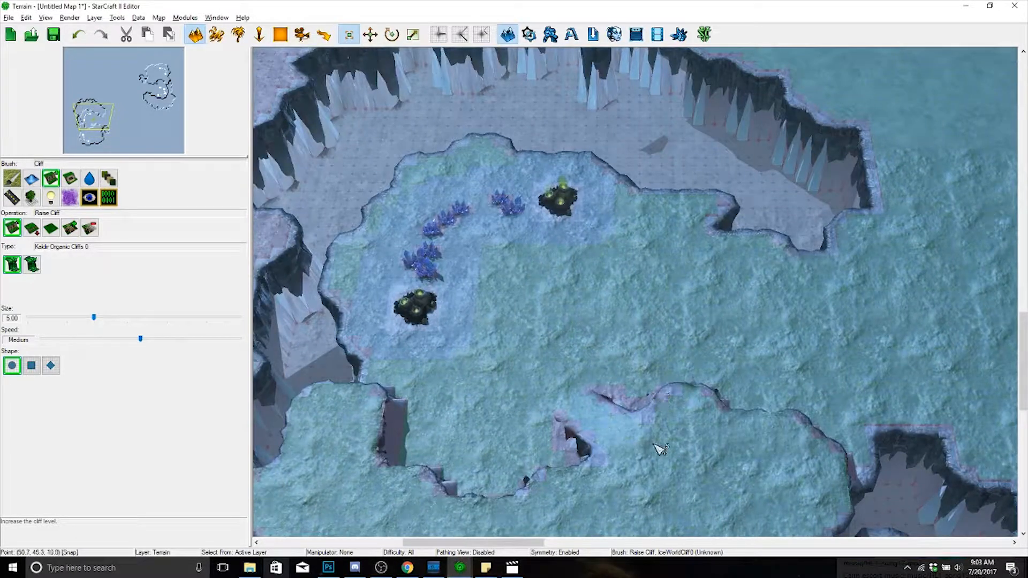
key(d)
scroll(521, 283, up, 5)
right_drag(516, 283, 641, 280)
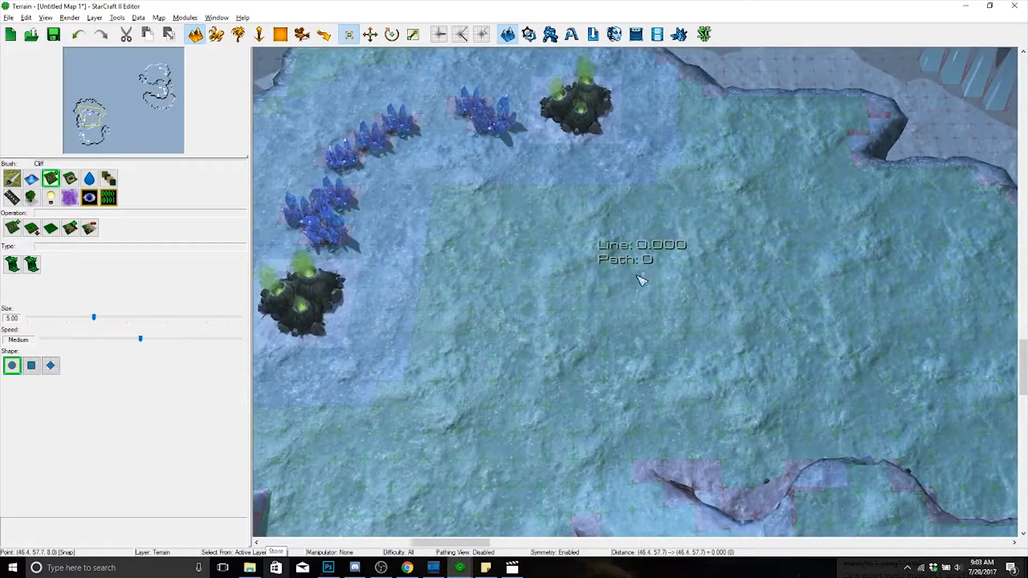
drag(492, 238, 497, 240)
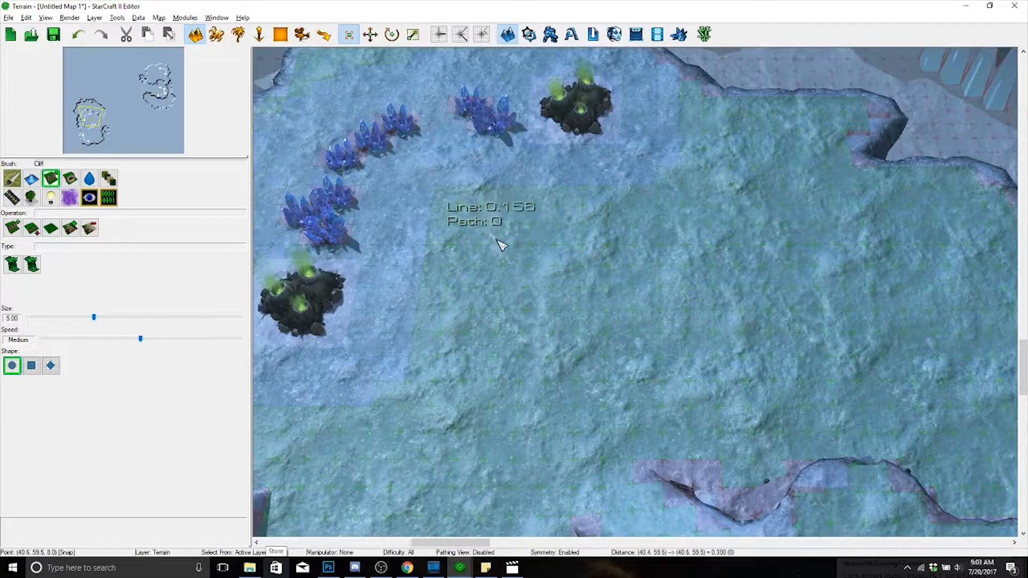
scroll(637, 289, down, 4)
right_drag(679, 316, 513, 260)
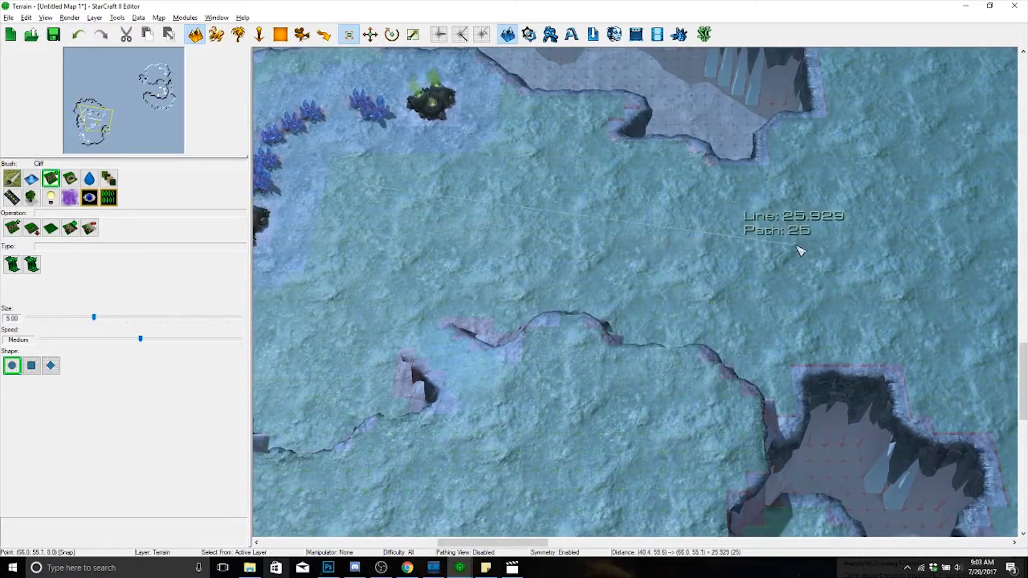
right_drag(801, 251, 654, 219)
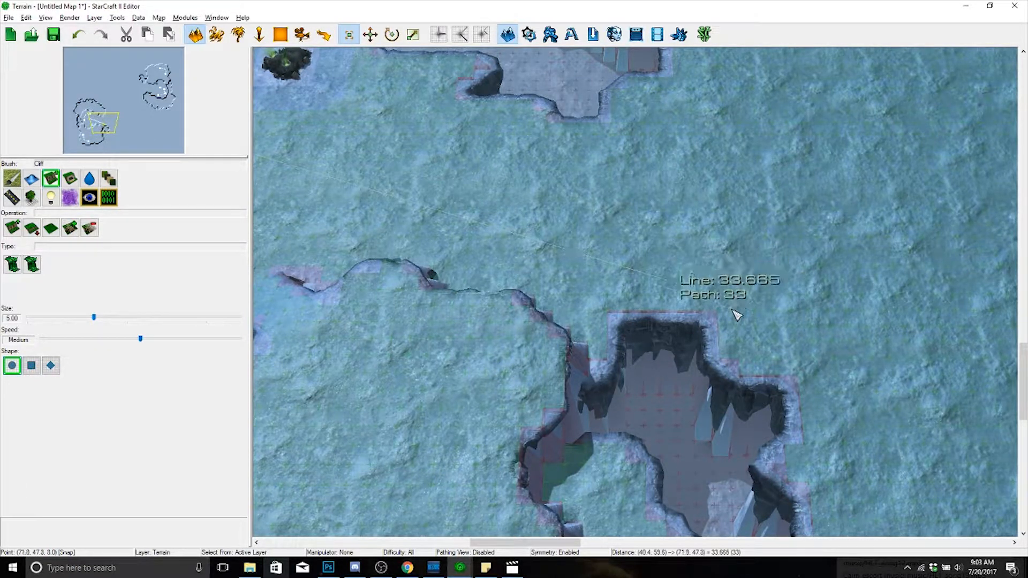
right_drag(738, 315, 616, 224)
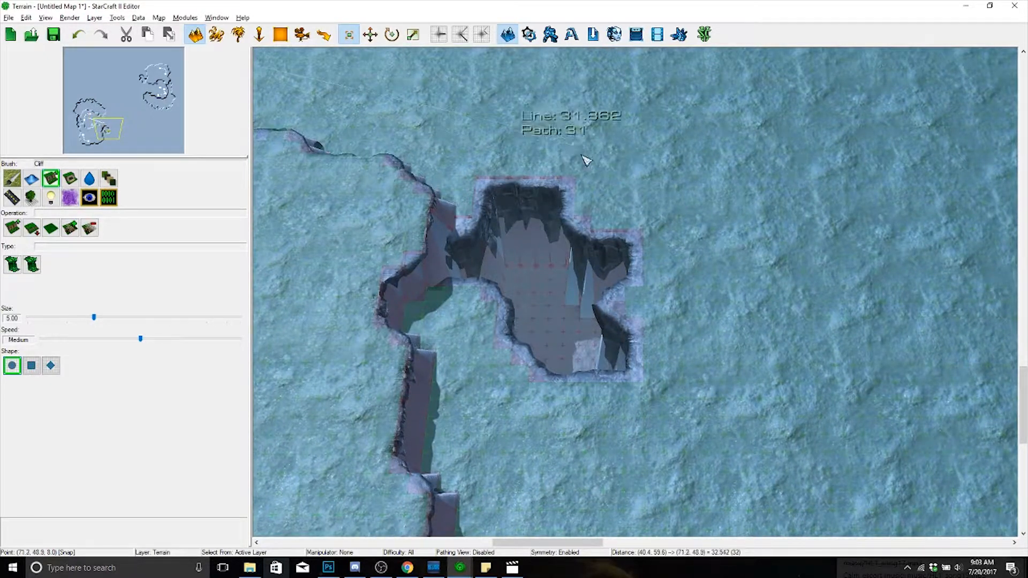
right_drag(596, 188, 608, 199)
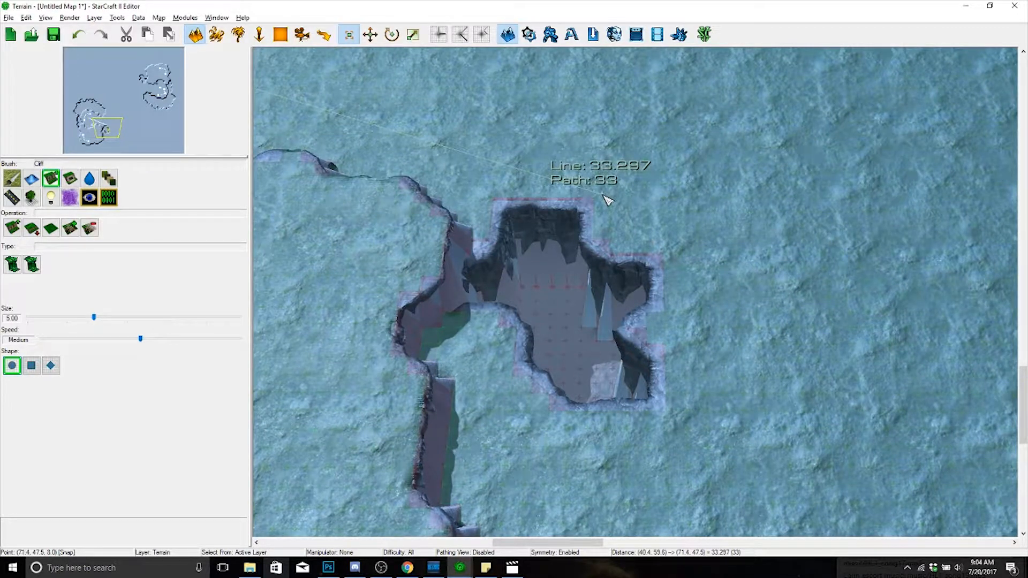
click(603, 195)
key(Escape)
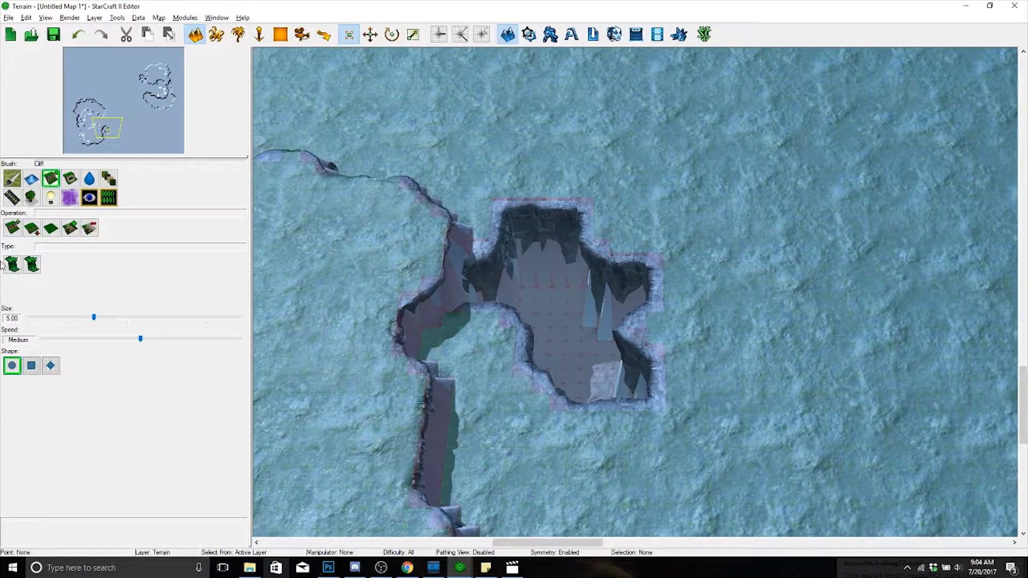
- Raise a small cliff outcrop on the northeast rim of the pit at the measured spot
click(16, 231)
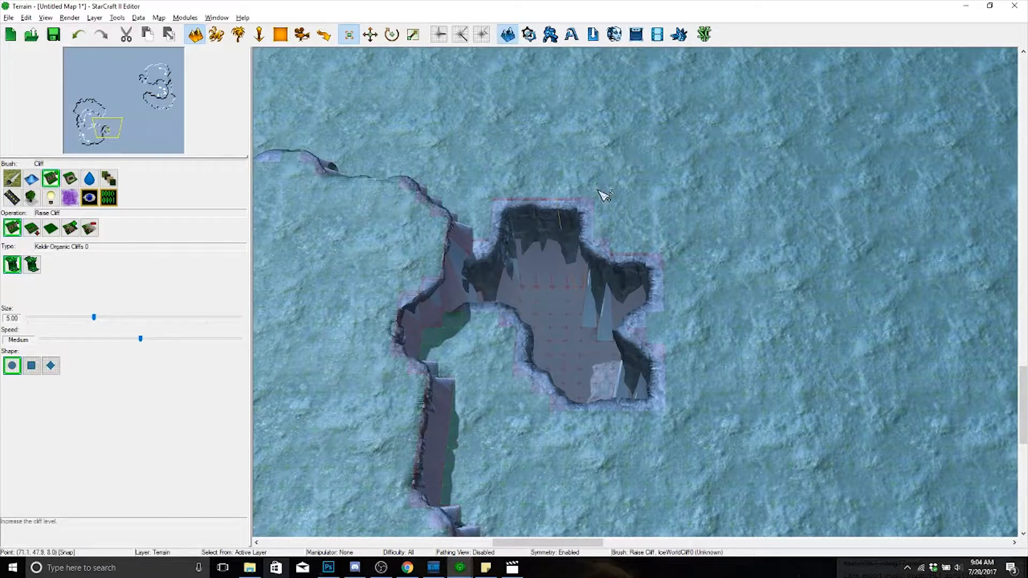
drag(601, 194, 612, 200)
right_drag(637, 209, 697, 238)
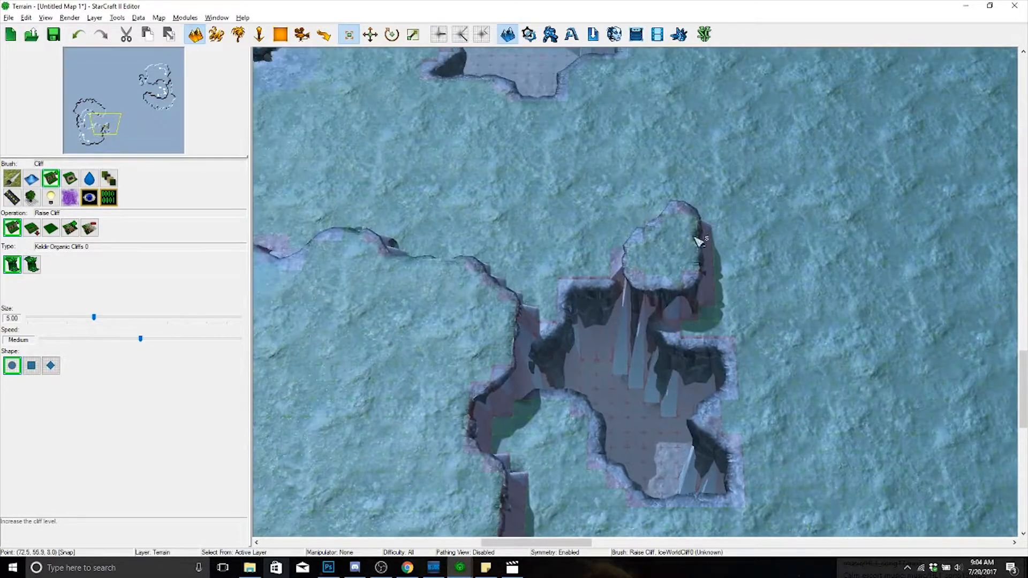
- Extend the northern base's ground outward along its north edge, just east of the northern geyser
right_drag(611, 225, 634, 312)
scroll(705, 294, down, 3)
scroll(688, 296, up, 3)
drag(545, 235, 552, 209)
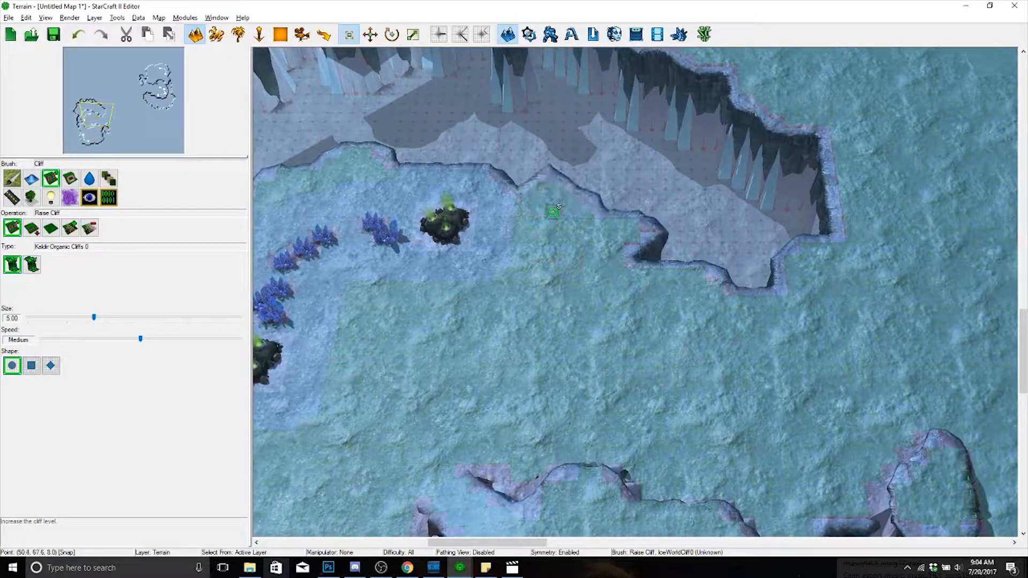
- Widen the pit westward into the main's northeast corner and reshape the main's east cliff edge beside it
mouse_move(561, 238)
right_down()
mouse_move(566, 256)
mouse_move(499, 424)
right_up()
right_drag(617, 391, 547, 267)
scroll(539, 274, up, 3)
right_drag(498, 482, 576, 289)
scroll(575, 290, down, 3)
right_drag(747, 376, 629, 366)
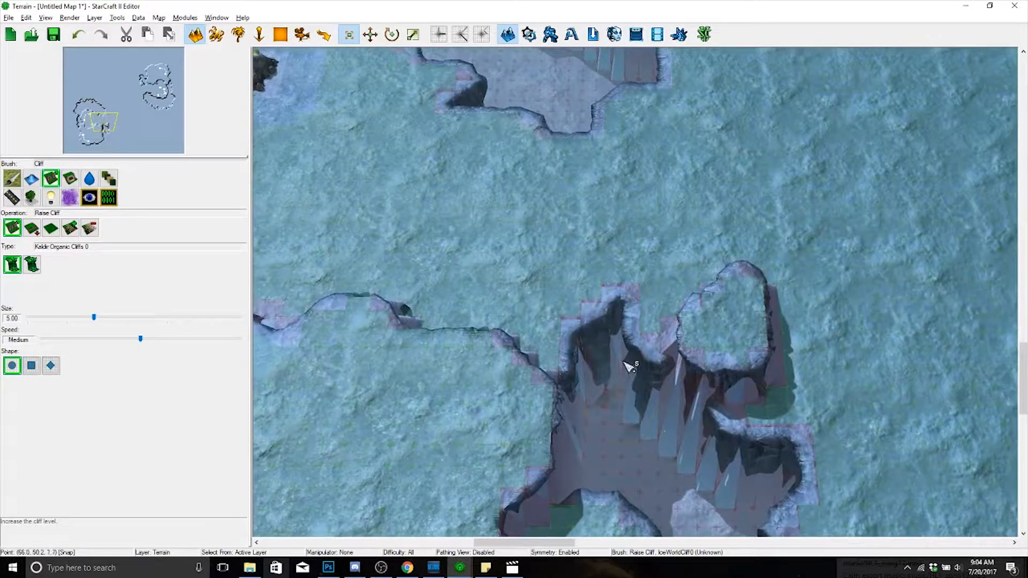
mouse_move(544, 374)
mouse_down()
mouse_move(551, 401)
mouse_move(587, 413)
mouse_move(568, 411)
mouse_move(570, 435)
mouse_up()
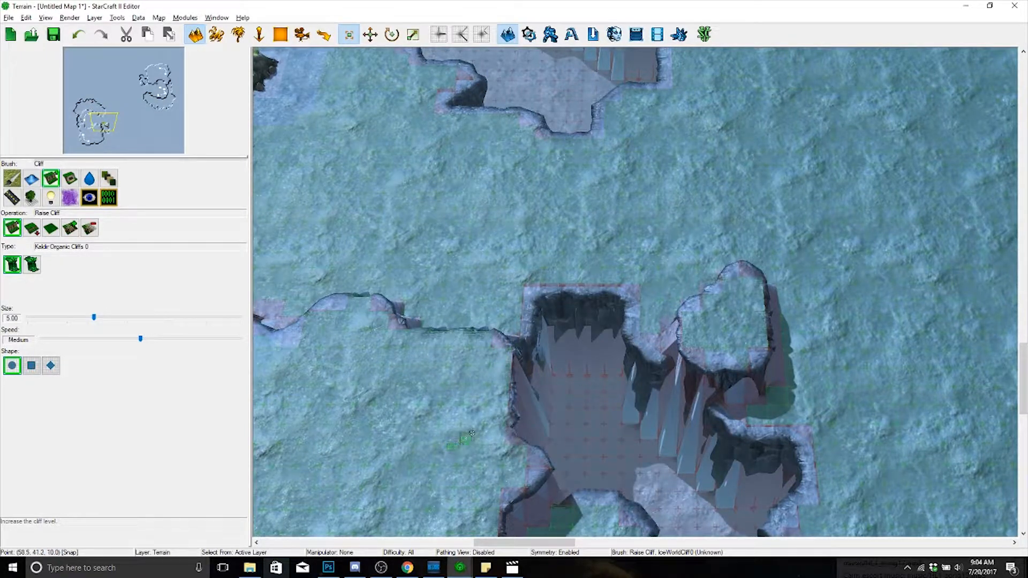
drag(472, 434, 503, 426)
- Reshape the northern base's northeast edge, smoothing the notches along the southern and eastern sides of the void
drag(598, 248, 573, 255)
right_drag(616, 239, 669, 268)
drag(667, 272, 659, 306)
right_drag(674, 305, 636, 378)
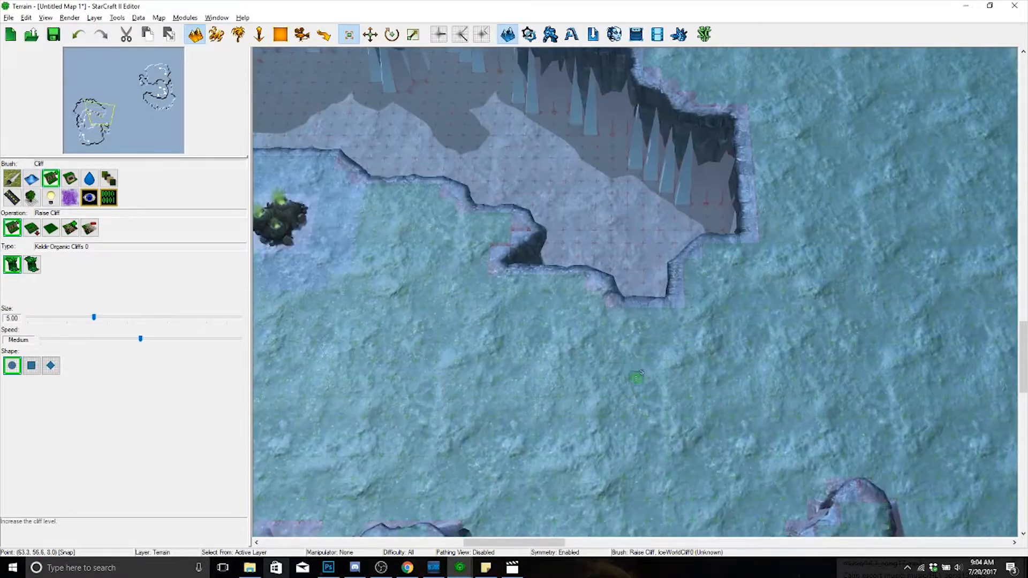
drag(757, 216, 736, 241)
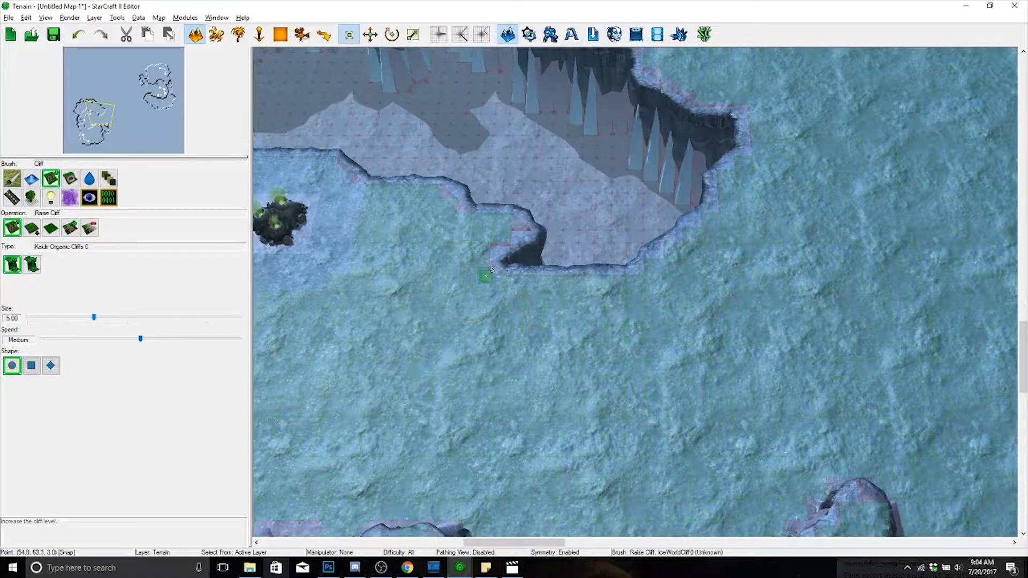
drag(492, 270, 511, 263)
- Fill the whole pit east of the main with ground level, leaving the raised outcrop as a freestanding pillar
right_drag(729, 259, 683, 354)
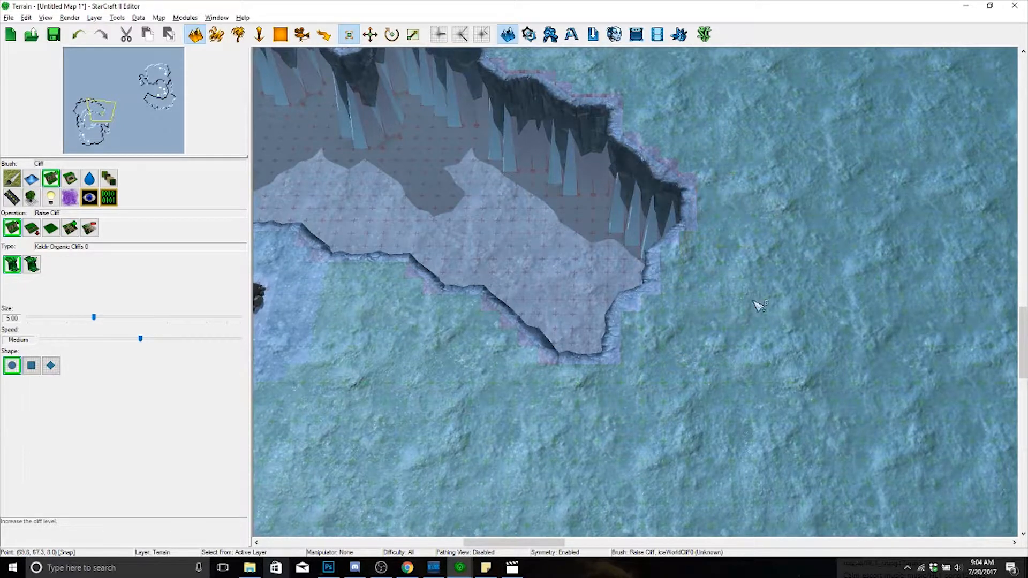
right_drag(759, 306, 716, 164)
right_drag(629, 252, 631, 188)
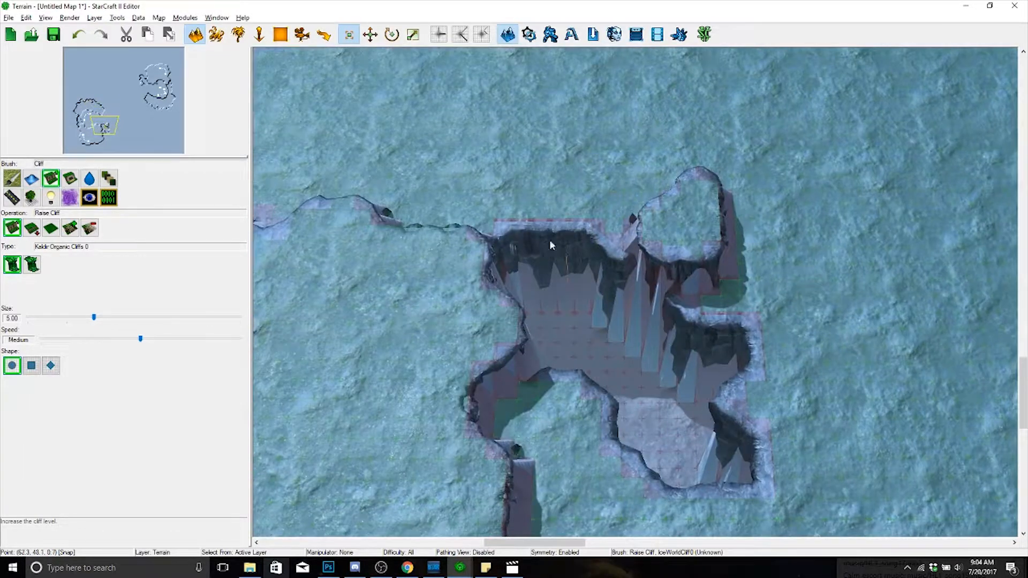
mouse_move(574, 165)
mouse_down()
mouse_move(530, 241)
mouse_move(579, 353)
mouse_move(594, 241)
mouse_move(696, 225)
mouse_move(719, 200)
mouse_move(696, 247)
mouse_move(629, 278)
mouse_up()
mouse_move(557, 217)
mouse_down()
mouse_move(690, 343)
mouse_move(632, 364)
mouse_move(696, 332)
mouse_move(643, 424)
mouse_move(745, 455)
mouse_up()
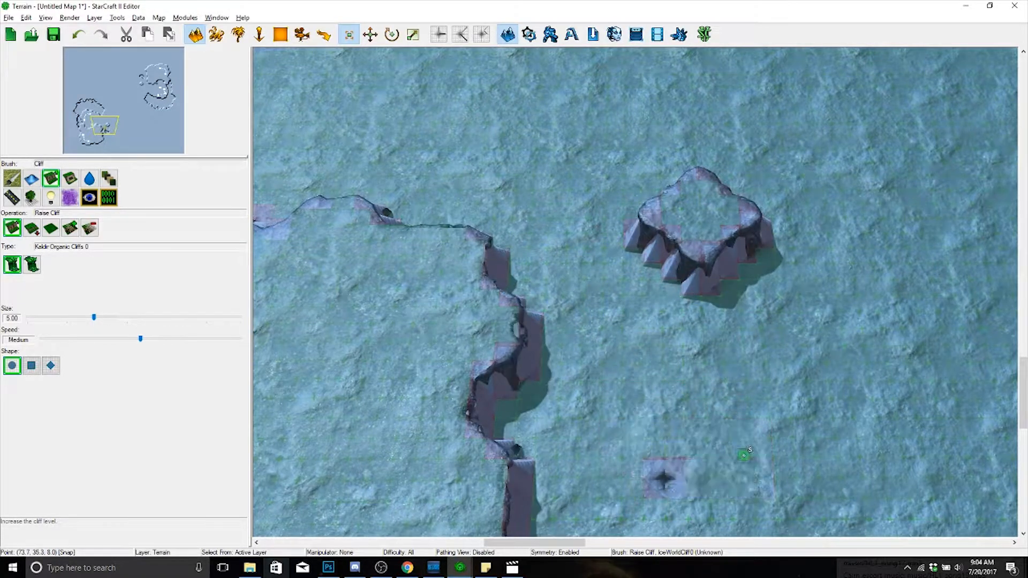
drag(678, 432, 665, 474)
- Carve a long void trench eastward from the main's east cliff, south of the pillar, and trim its western end
right_drag(678, 485, 641, 347)
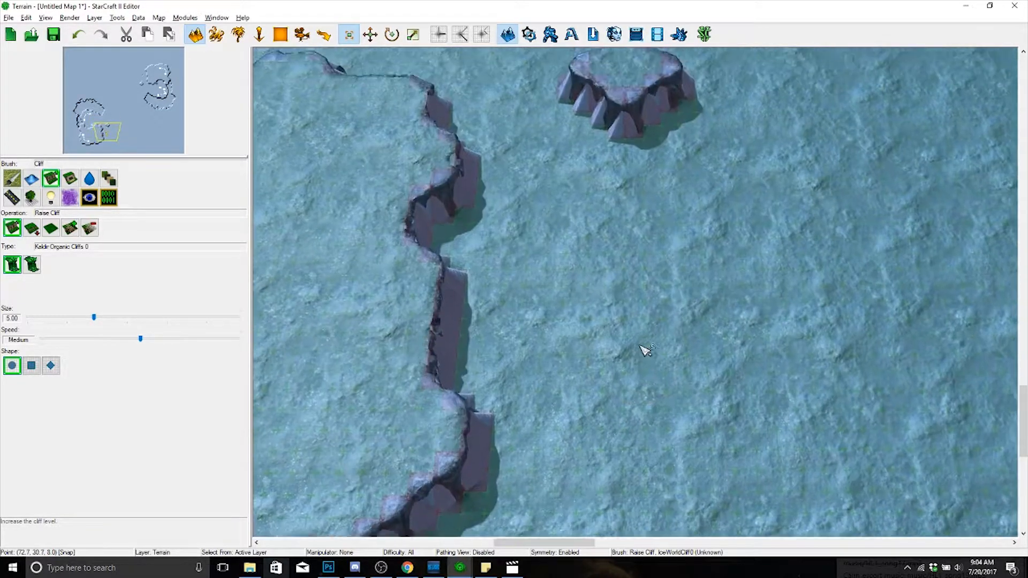
right_drag(592, 284, 637, 107)
right_drag(563, 428, 621, 394)
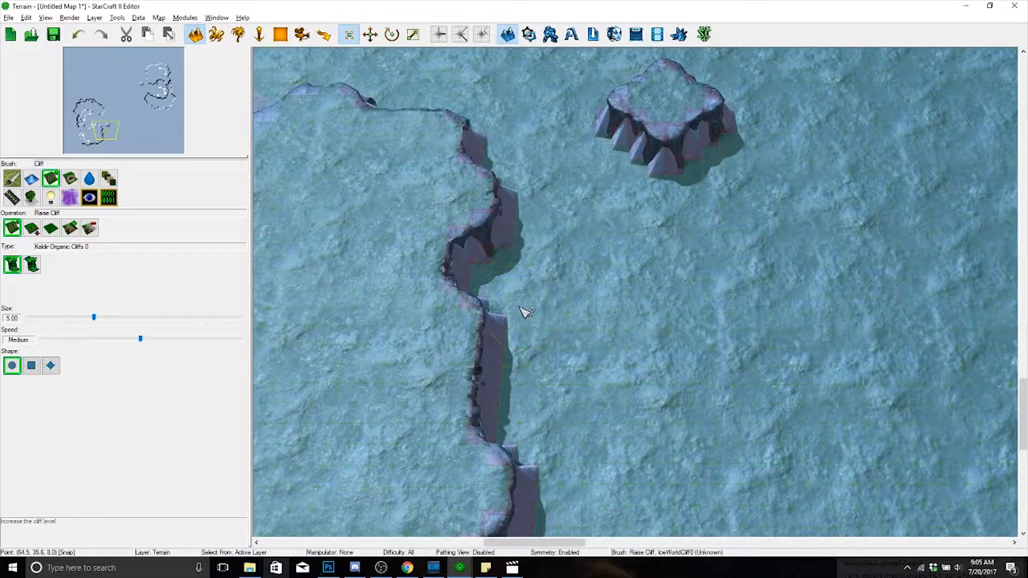
mouse_move(522, 303)
mouse_down()
mouse_move(593, 363)
mouse_move(771, 407)
mouse_move(919, 391)
mouse_move(902, 413)
mouse_up()
mouse_move(902, 412)
right_down()
mouse_move(796, 335)
mouse_move(783, 252)
mouse_move(811, 224)
mouse_move(730, 306)
mouse_move(799, 270)
mouse_move(710, 344)
mouse_move(720, 325)
mouse_move(652, 365)
right_up()
scroll(720, 326, down, 3)
mouse_move(628, 208)
right_down()
mouse_move(636, 251)
mouse_move(615, 257)
right_up()
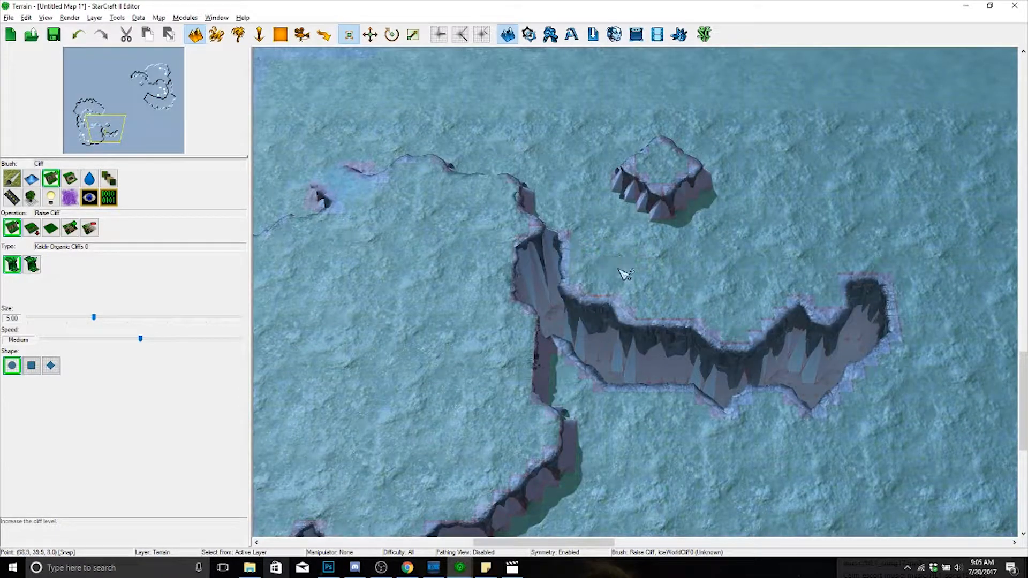
drag(589, 251, 578, 252)
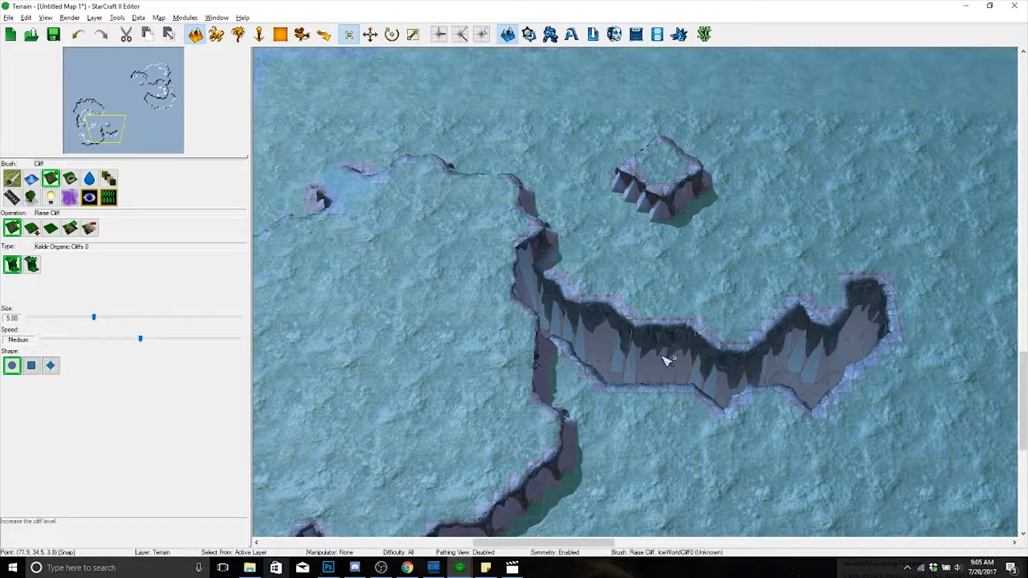
- Smooth the trench's northern rim near its eastern end
right_drag(821, 301, 751, 281)
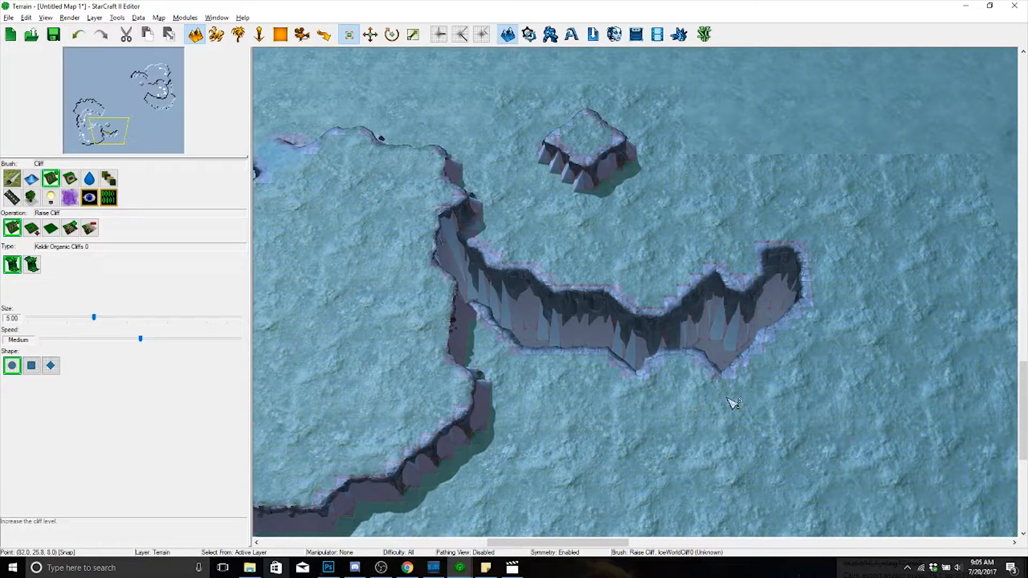
right_drag(734, 403, 794, 322)
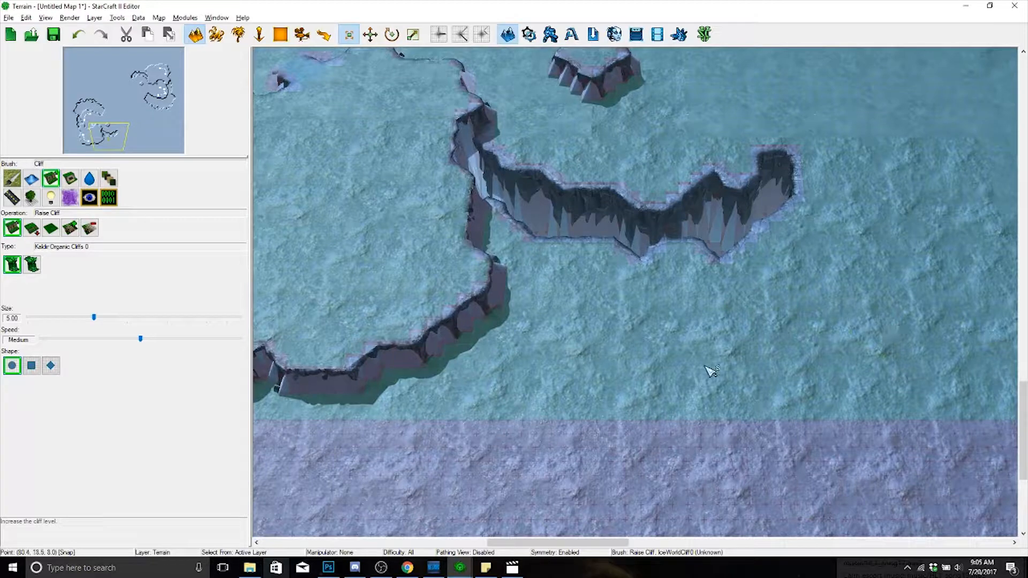
right_drag(711, 371, 750, 305)
right_drag(764, 391, 552, 455)
scroll(672, 392, up, 2)
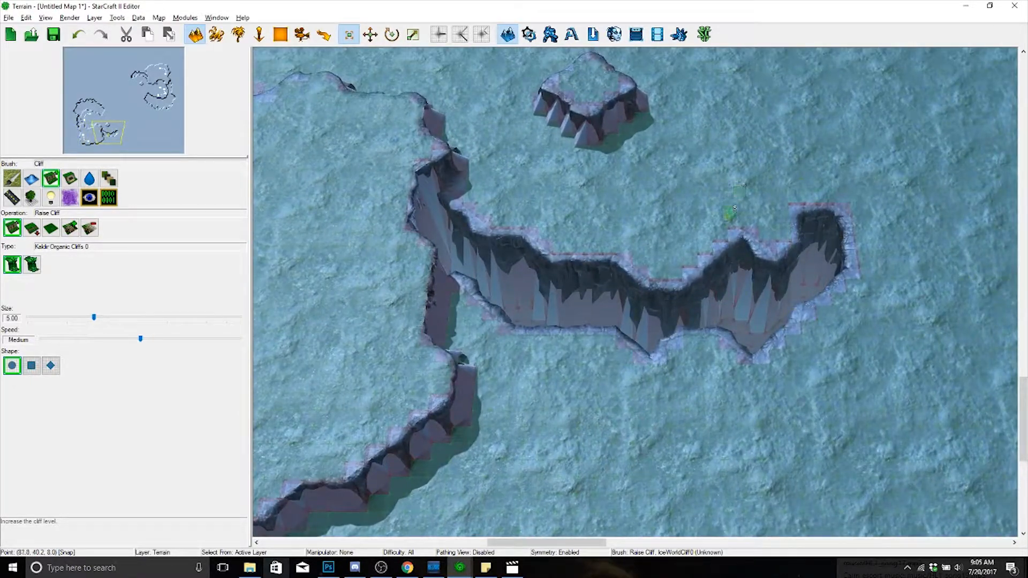
click(731, 218)
- Extend the main's raised southeast edge outward to meet the trench, reshaping the south cliff beside it
right_drag(626, 270, 776, 184)
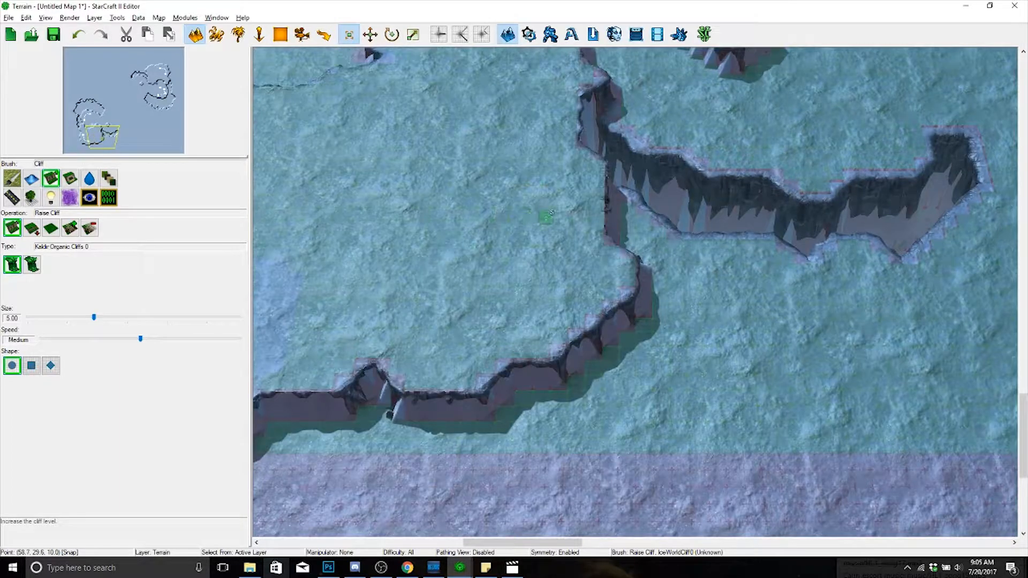
mouse_move(578, 213)
mouse_down()
mouse_move(624, 265)
mouse_move(616, 313)
mouse_move(584, 347)
mouse_move(530, 351)
mouse_up()
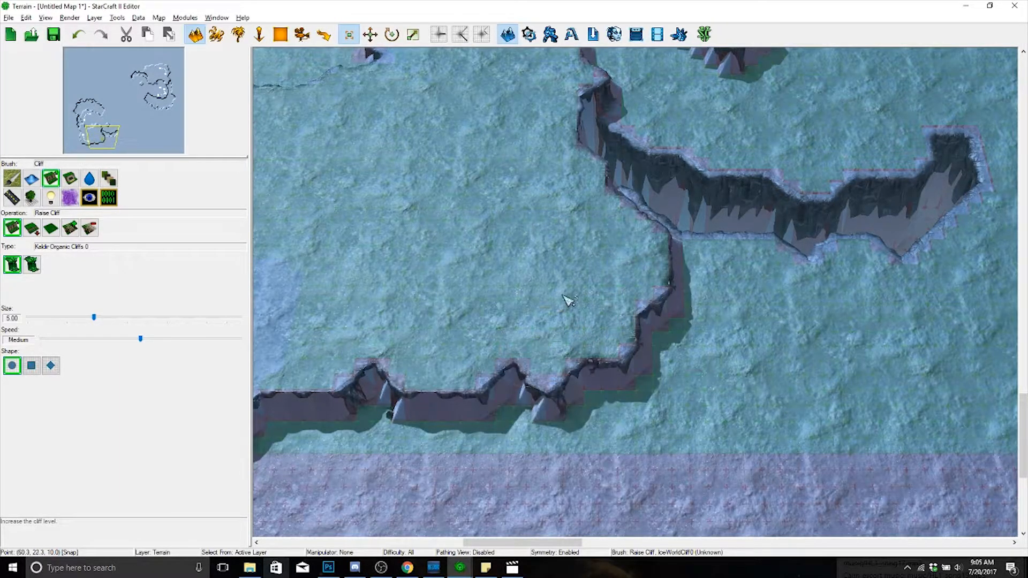
- Carve the void southwest from the trench, running it down around the main's southeast corner toward the map's southern border
mouse_move(567, 298)
right_down()
mouse_move(516, 393)
mouse_move(595, 383)
mouse_move(405, 330)
right_up()
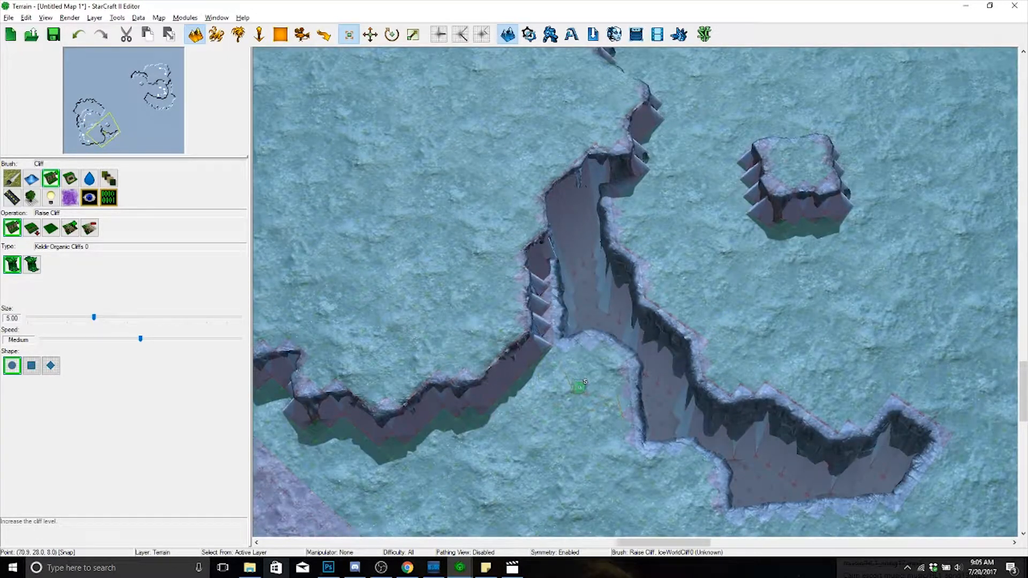
ctrl+right_drag(601, 392, 627, 506)
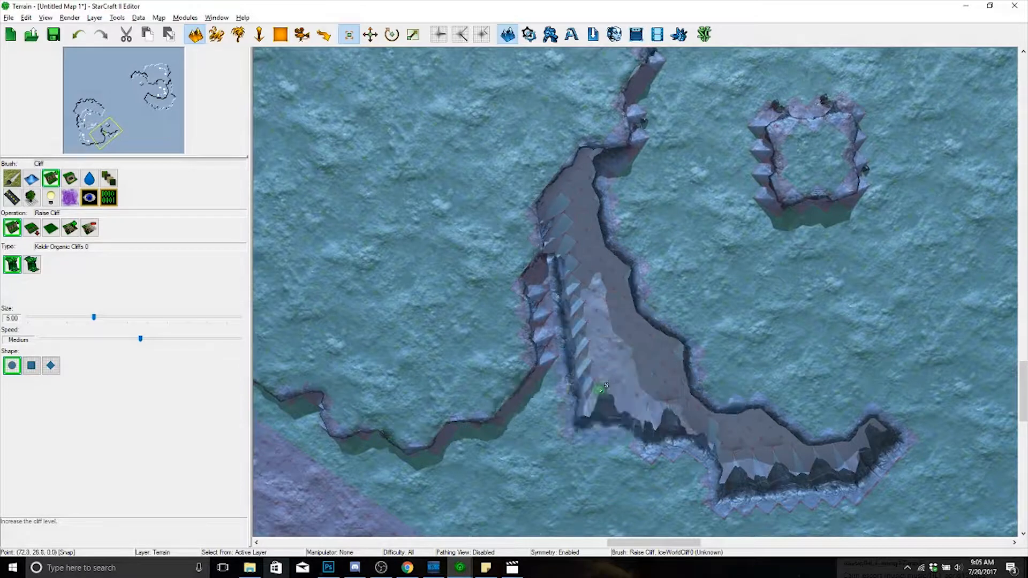
mouse_move(601, 389)
mouse_down()
mouse_move(569, 422)
mouse_move(512, 436)
mouse_up()
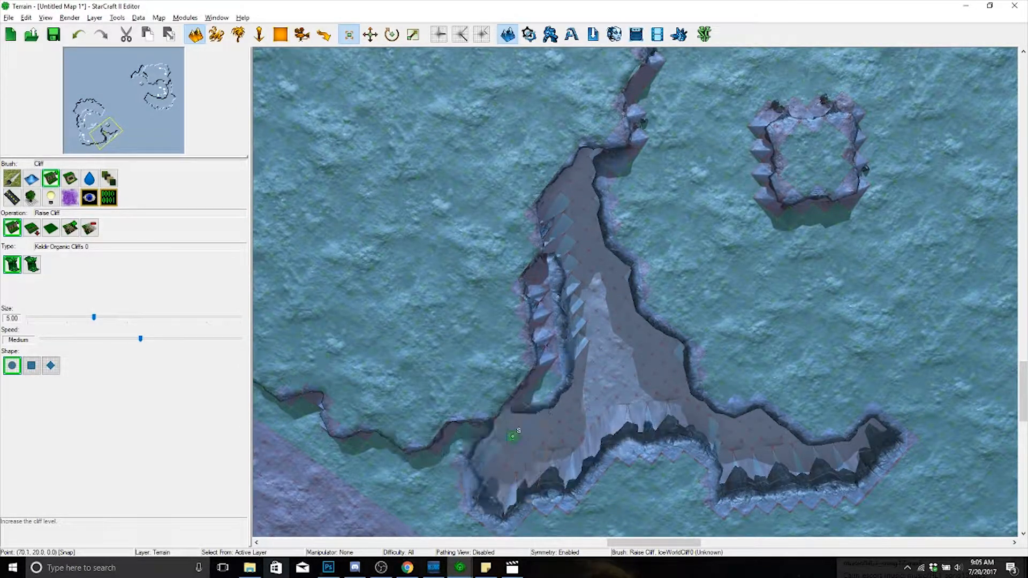
scroll(516, 436, up, 5)
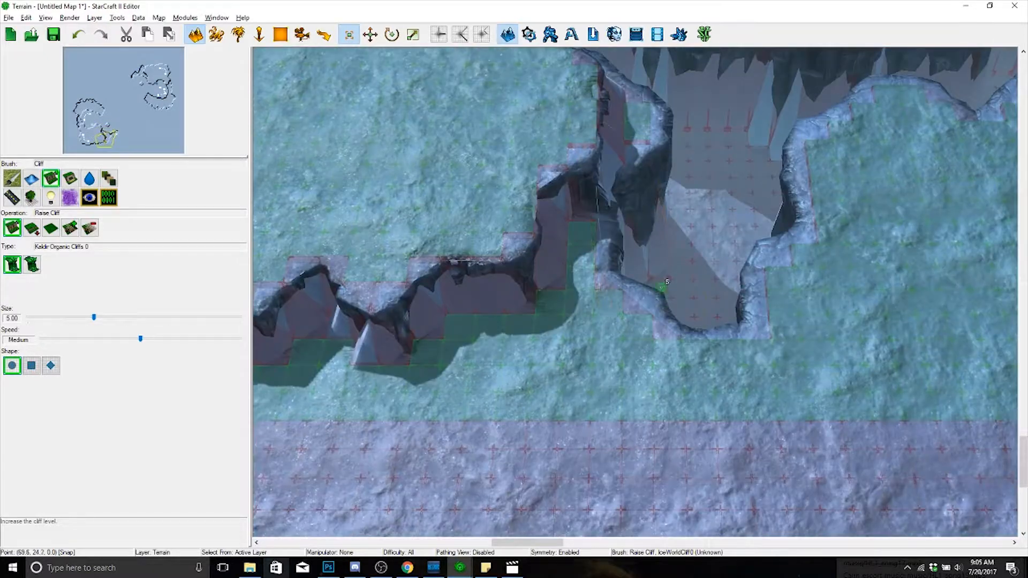
mouse_move(663, 289)
mouse_down()
mouse_move(650, 351)
mouse_move(551, 456)
mouse_up()
- Extend the void westward beneath the main's south cliff, leaving small low ledges against the cliff face
right_drag(551, 450, 855, 388)
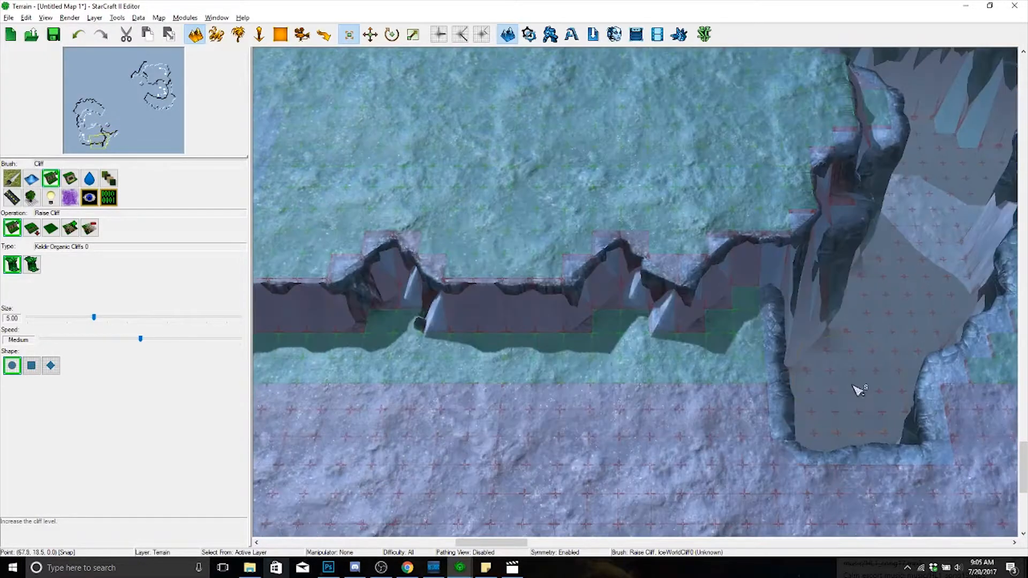
mouse_move(856, 388)
mouse_down()
mouse_move(670, 472)
mouse_move(694, 472)
mouse_up()
right_drag(693, 472, 855, 186)
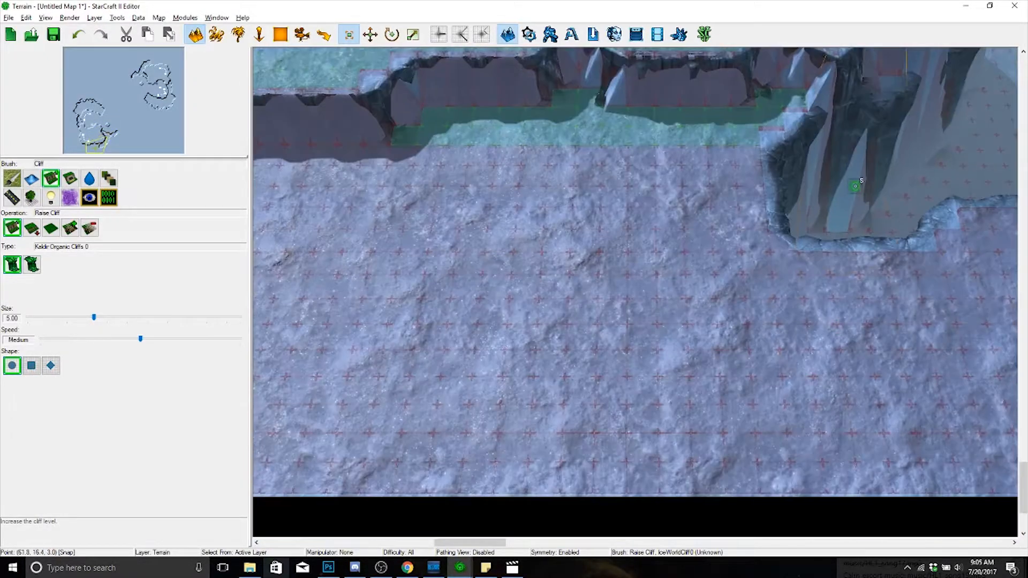
mouse_move(741, 349)
mouse_down()
mouse_move(650, 443)
mouse_move(814, 344)
mouse_up()
scroll(660, 444, up, 3)
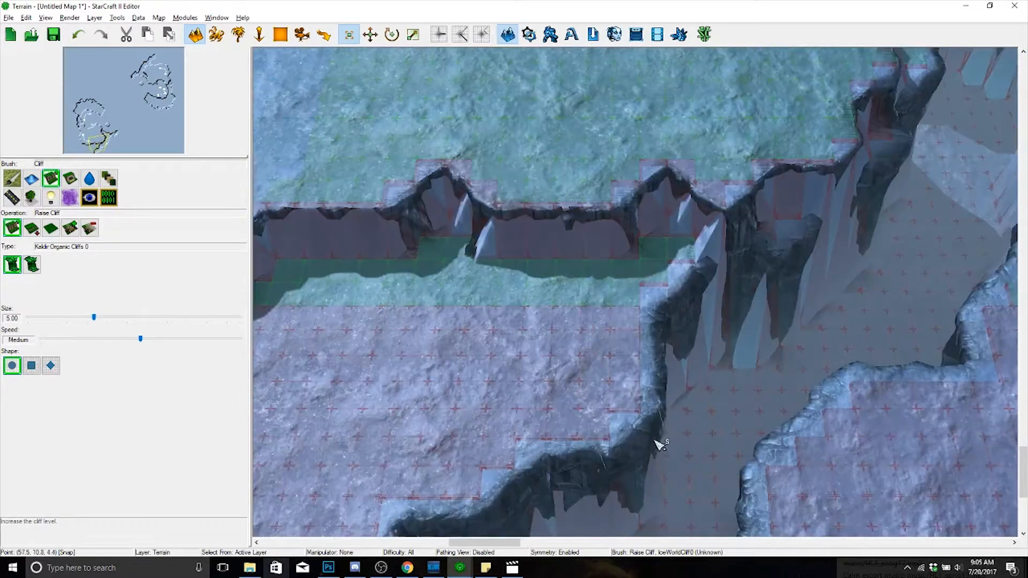
scroll(661, 444, down, 3)
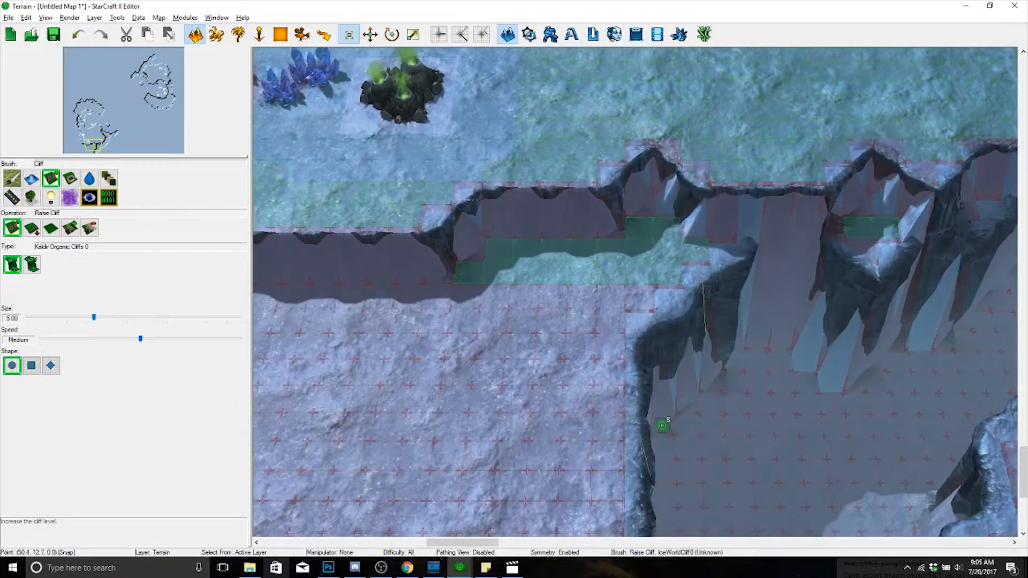
drag(662, 425, 521, 422)
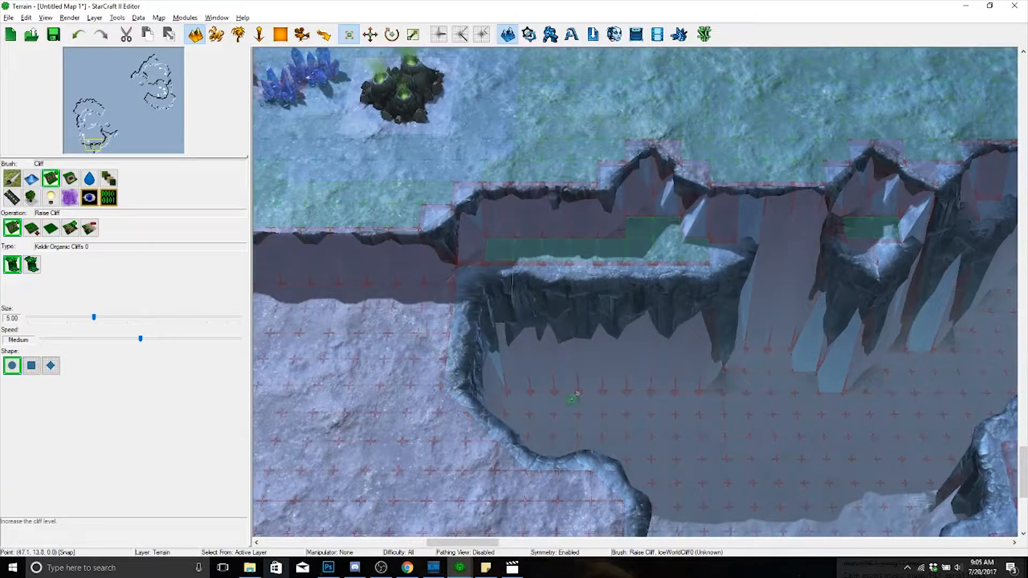
scroll(624, 414, up, 4)
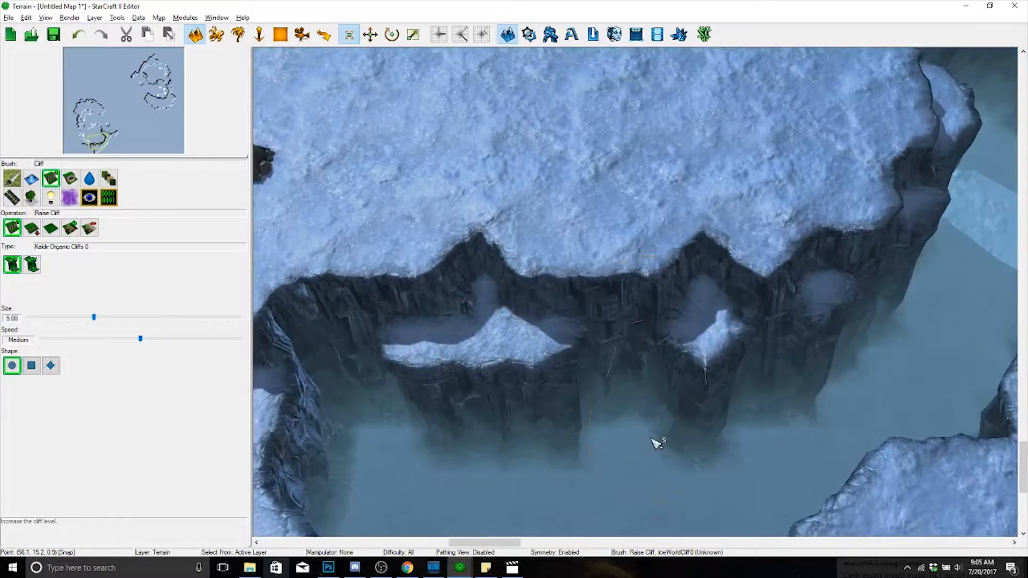
- Consult the Abyssal Reef LE distance notes and measure the path from the main's town hall spot to the ground beside the eastern pillar
right_drag(656, 444, 781, 293)
click(490, 573)
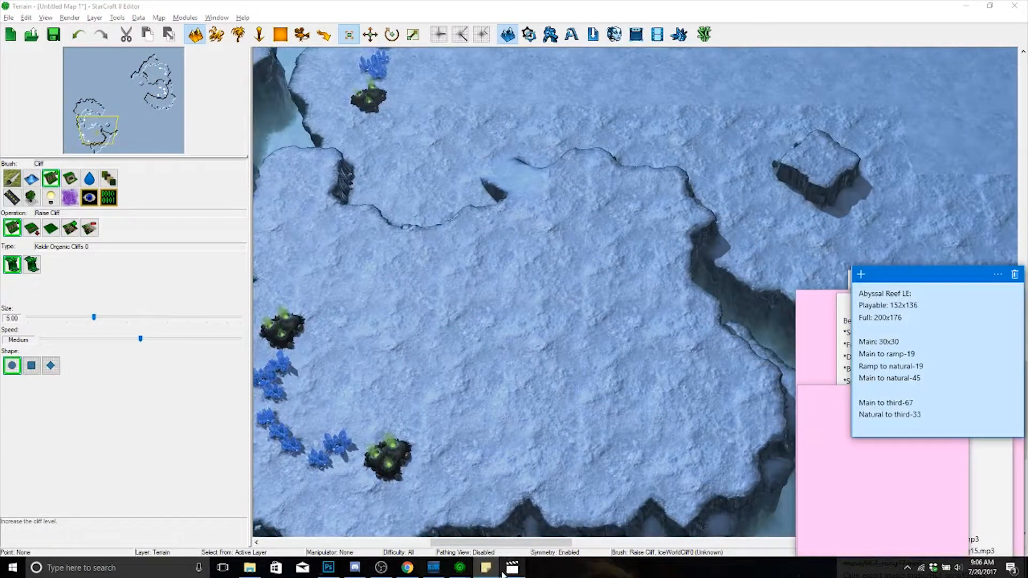
click(486, 569)
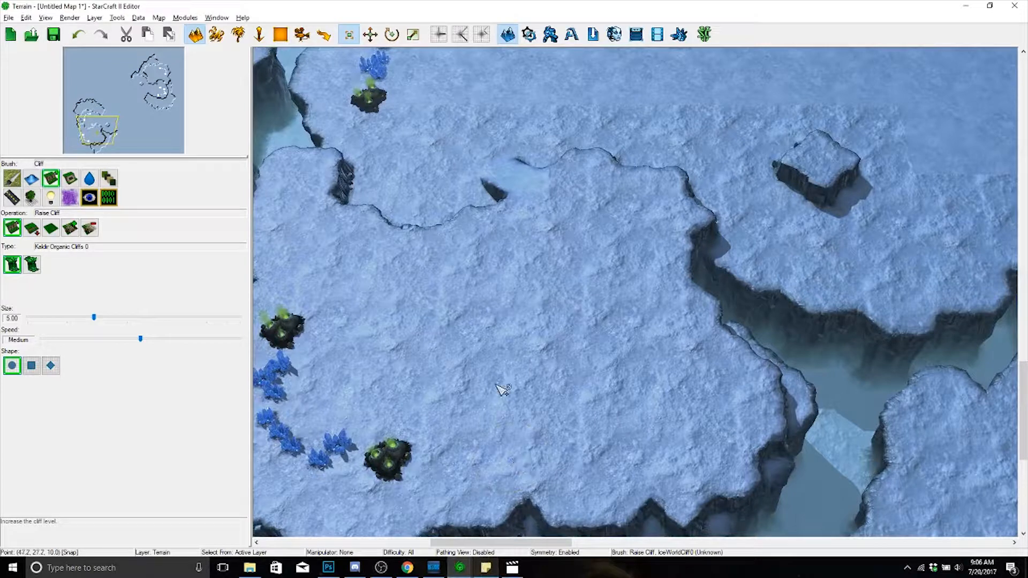
scroll(626, 374, up, 5)
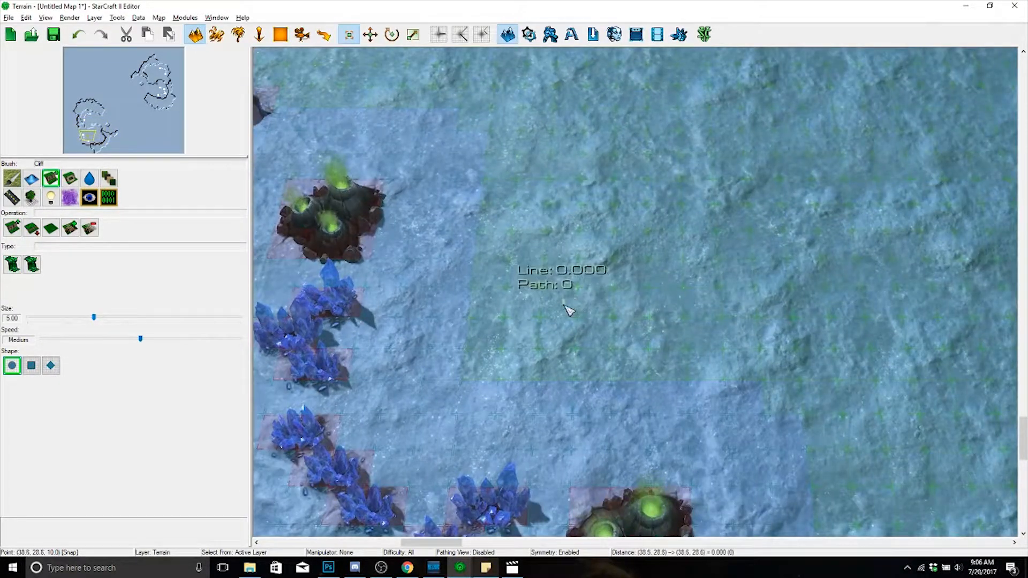
right_drag(675, 276, 450, 351)
scroll(589, 300, down, 4)
right_drag(690, 252, 383, 382)
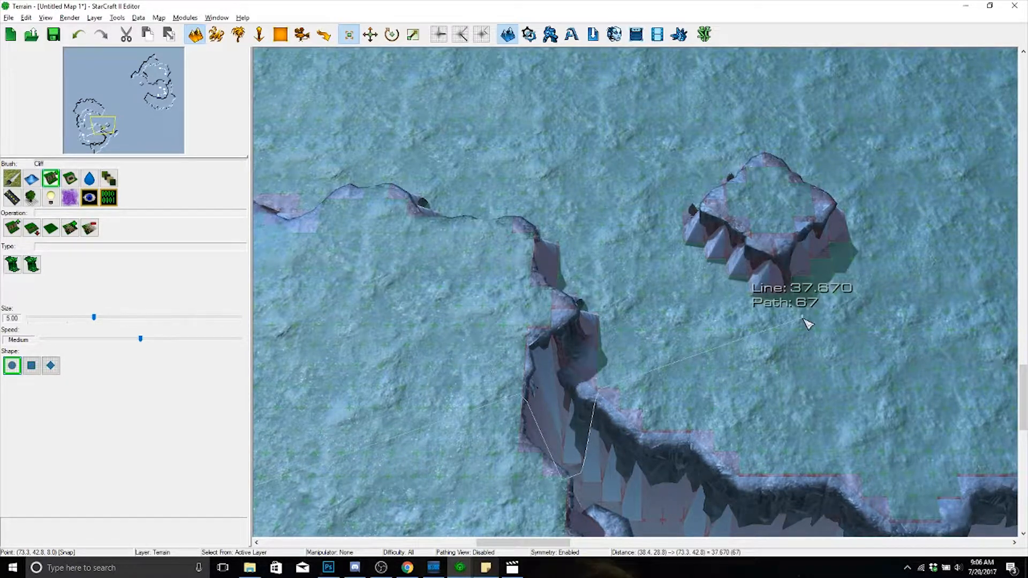
middle_drag(808, 324, 640, 320)
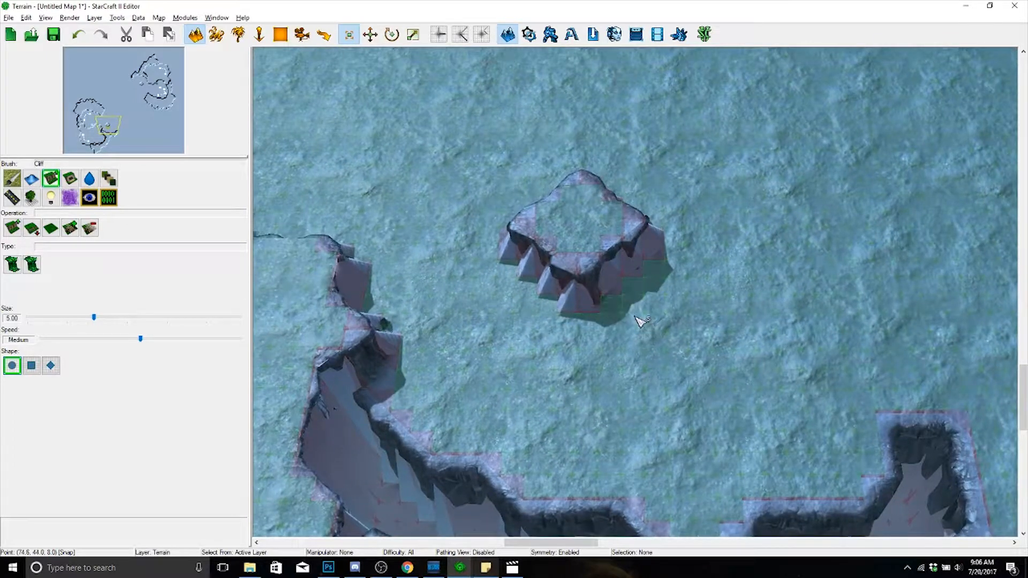
- Level the freestanding pillar east of the main down to the surrounding ground
click(498, 185)
key(ctrl+z)
key(ctrl+z)
key(ctrl+z)
key(ctrl+z)
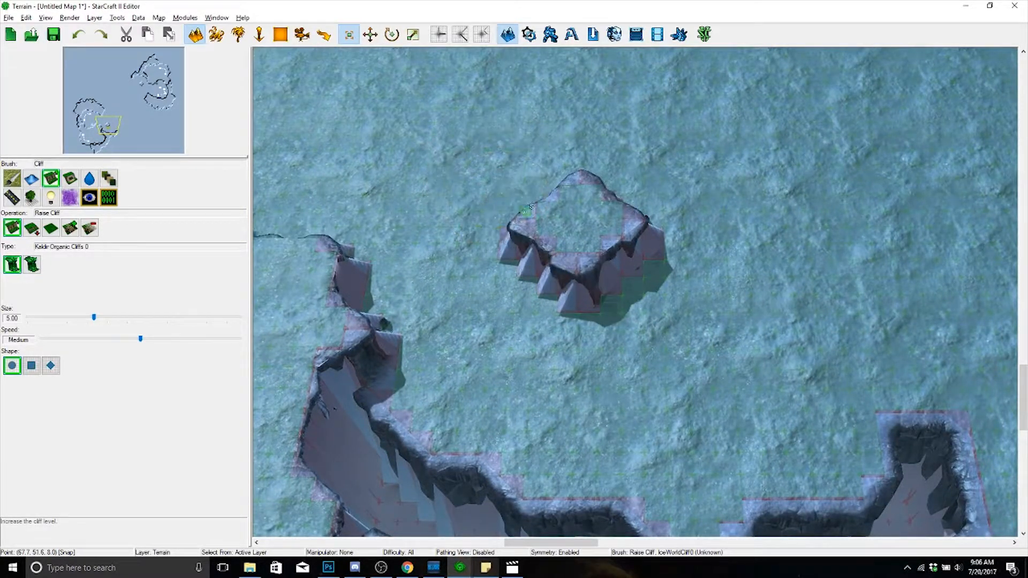
- Extend the void trench's eastern end northward in a long curve that encloses the open ground east of the main
right_drag(517, 347, 529, 229)
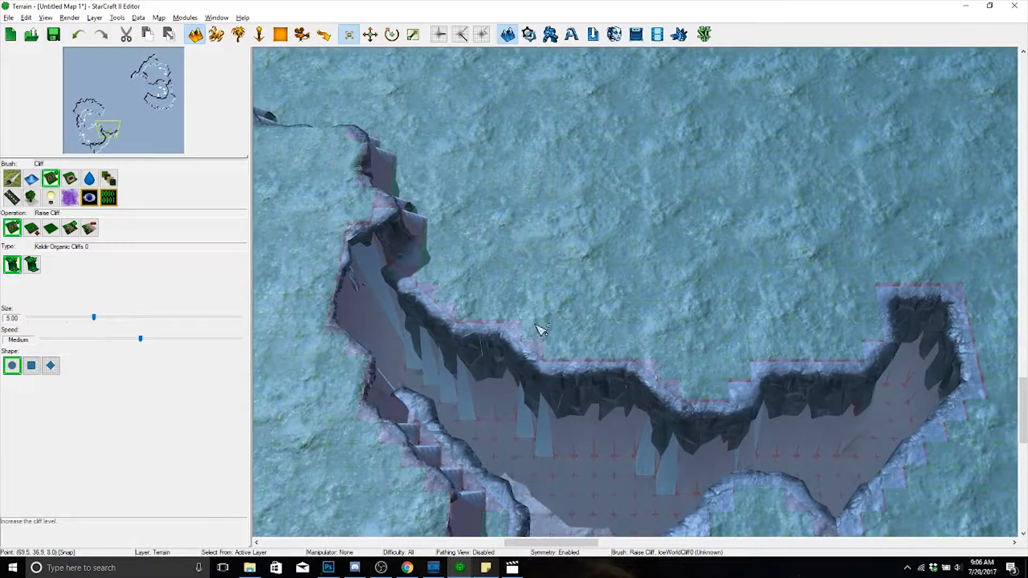
ctrl+right_drag(520, 361, 482, 472)
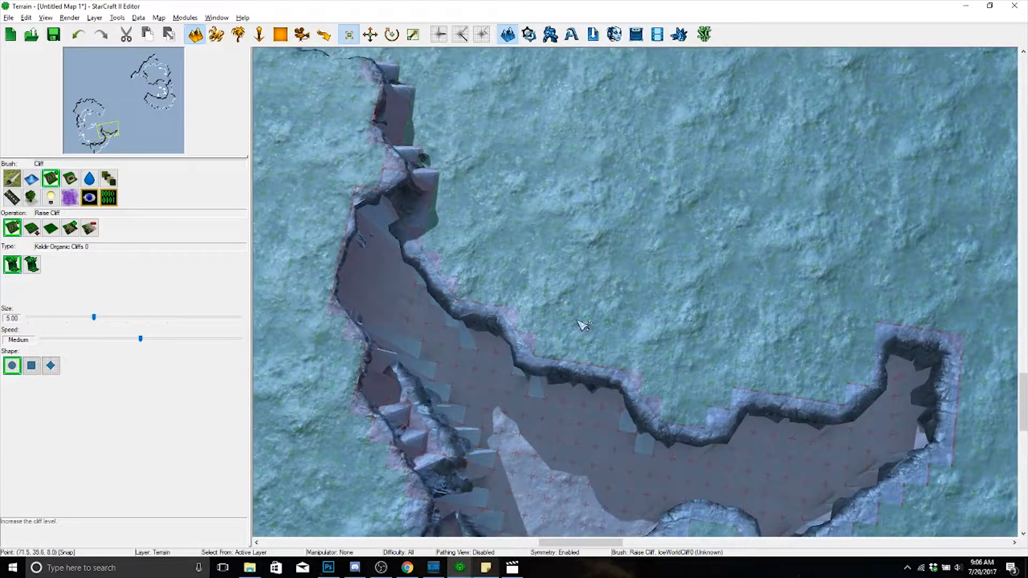
right_drag(583, 326, 648, 158)
scroll(649, 161, up, 2)
scroll(633, 257, down, 4)
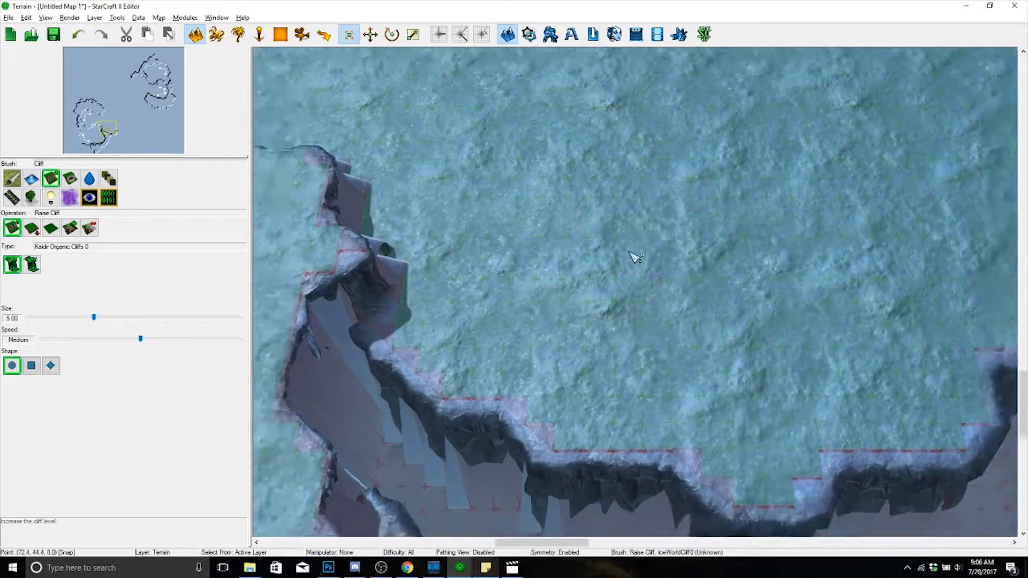
mouse_move(833, 406)
mouse_down()
mouse_move(808, 420)
mouse_move(845, 394)
mouse_move(927, 241)
mouse_move(909, 268)
mouse_move(907, 212)
mouse_up()
mouse_move(779, 315)
mouse_down()
mouse_move(812, 313)
mouse_move(811, 323)
mouse_up()
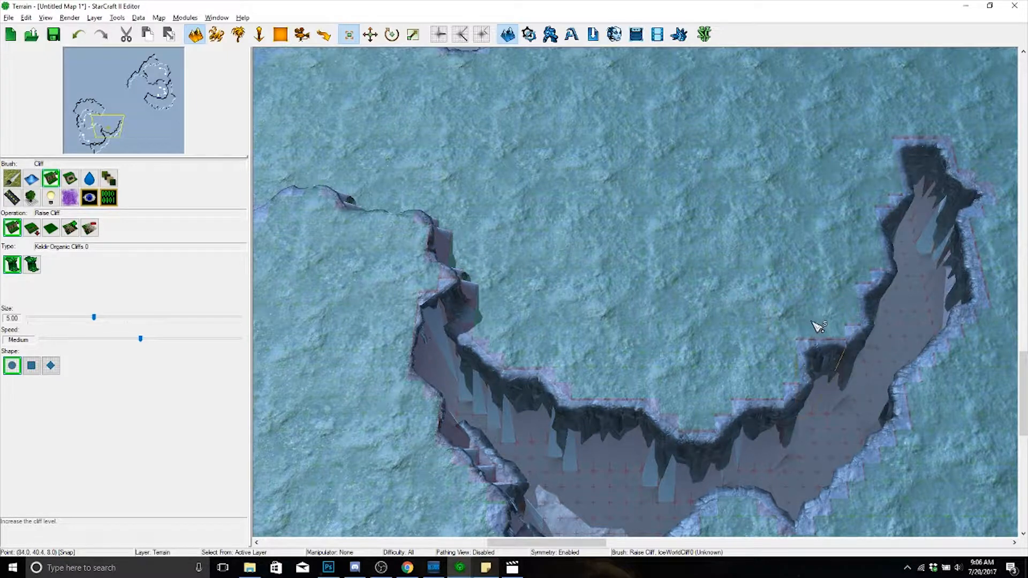
- Examine the whole map layout and the open ground between the northern base's void and the curved trench
scroll(836, 192, down, 5)
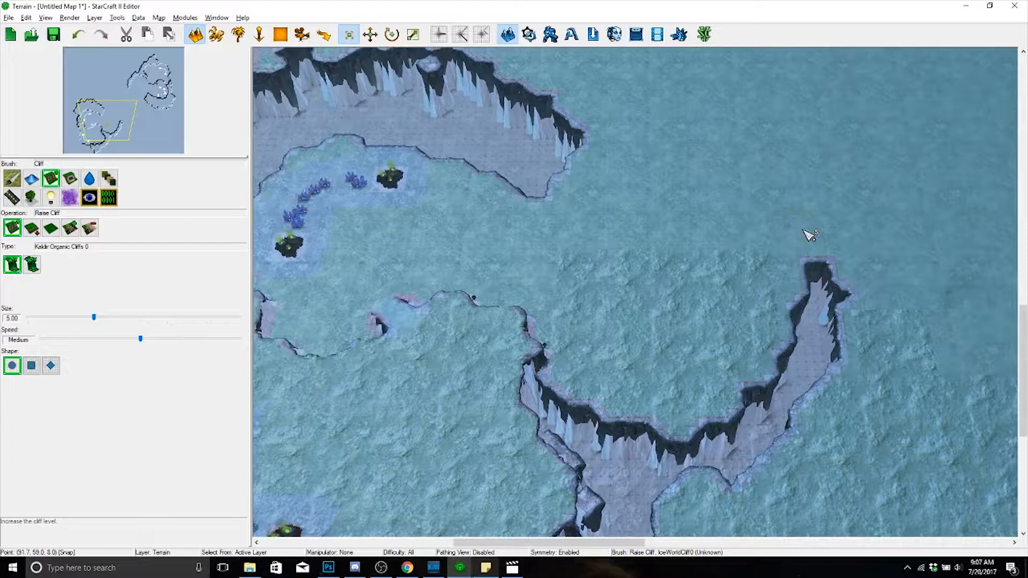
scroll(651, 327, down, 8)
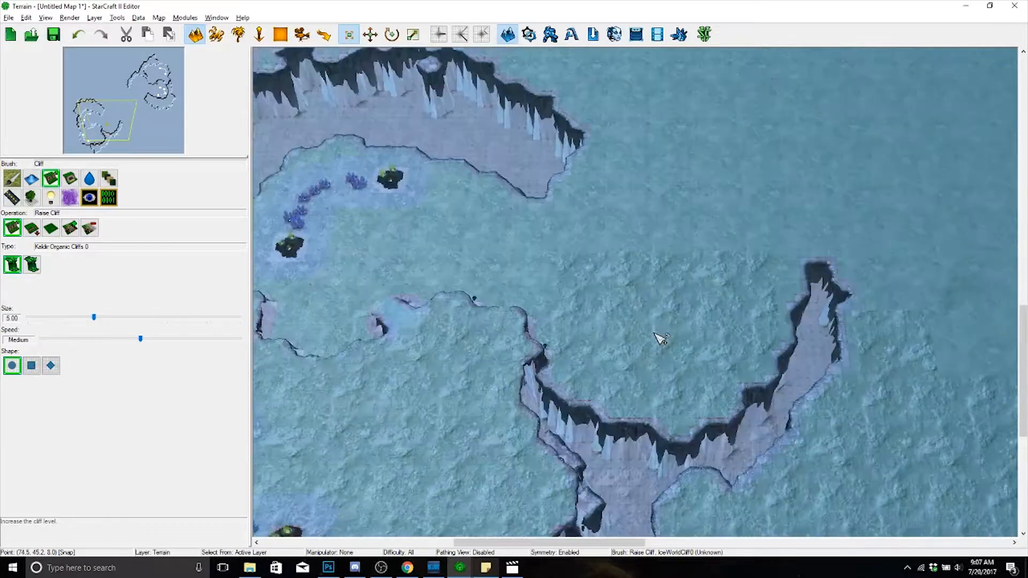
right_drag(652, 331, 697, 310)
right_drag(671, 359, 612, 416)
right_drag(682, 343, 620, 367)
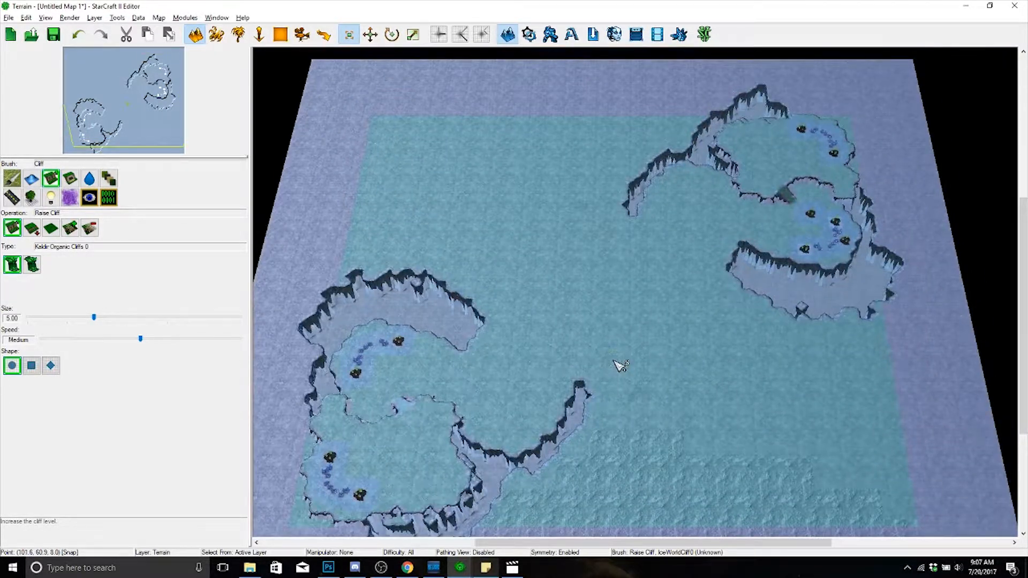
scroll(620, 365, up, 5)
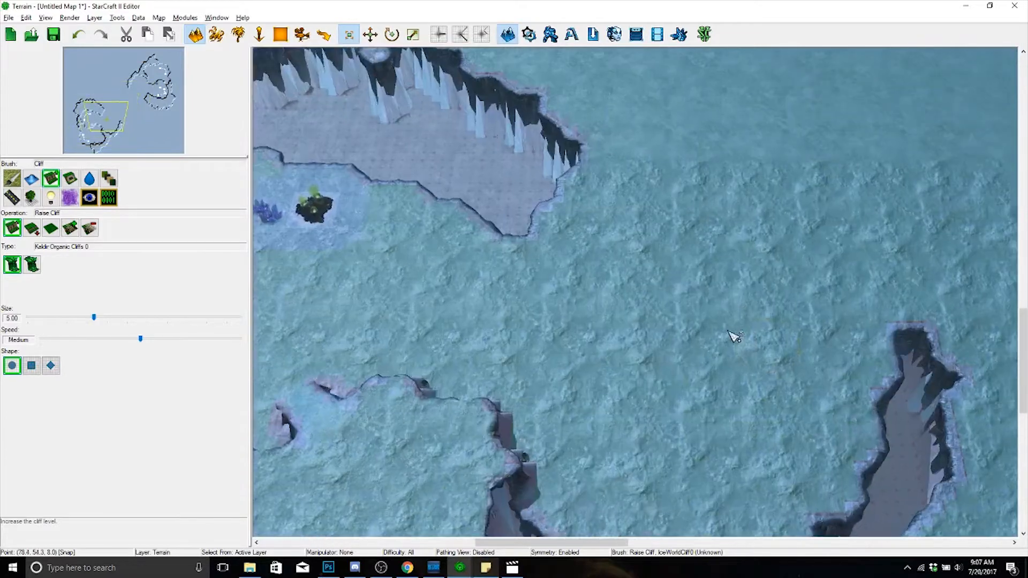
scroll(729, 331, up, 2)
right_drag(720, 327, 650, 126)
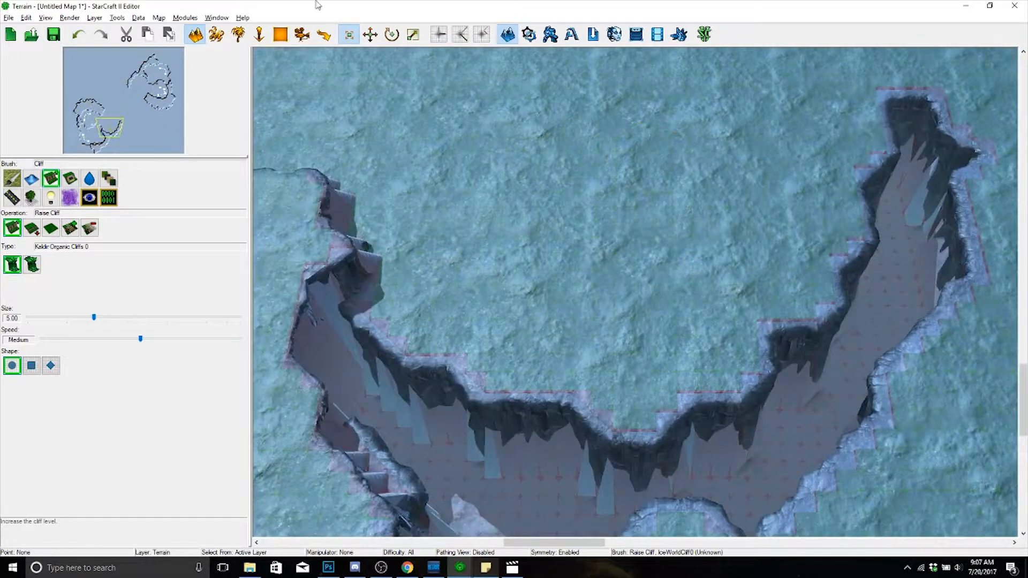
- Switch to the Abyssal Reef LE map and copy the mineral fields and two geysers of the south-central base beside the chasm
click(217, 18)
click(279, 142)
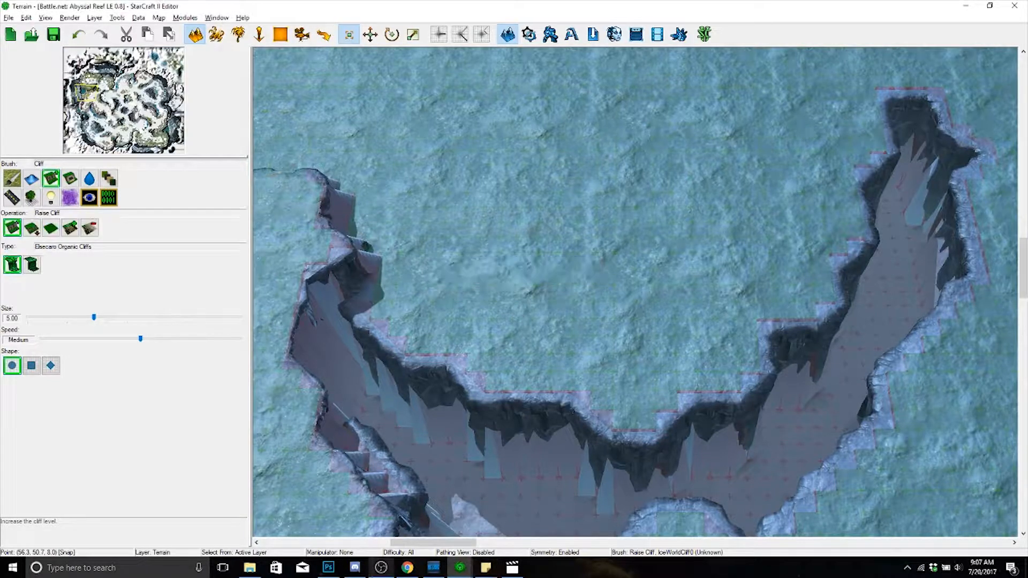
scroll(729, 398, down, 5)
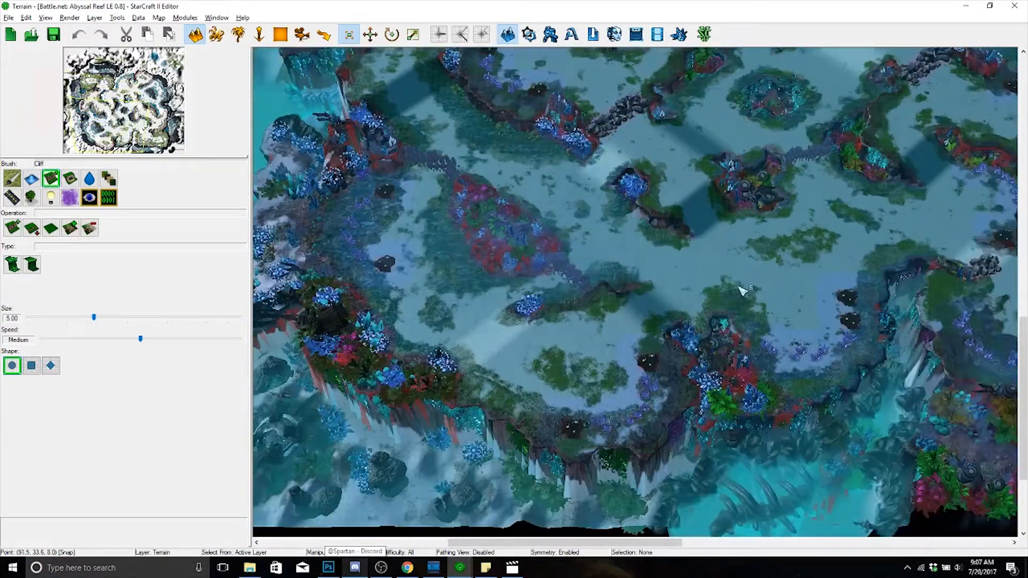
mouse_move(737, 285)
right_down()
mouse_move(675, 295)
mouse_move(692, 263)
mouse_move(531, 373)
right_up()
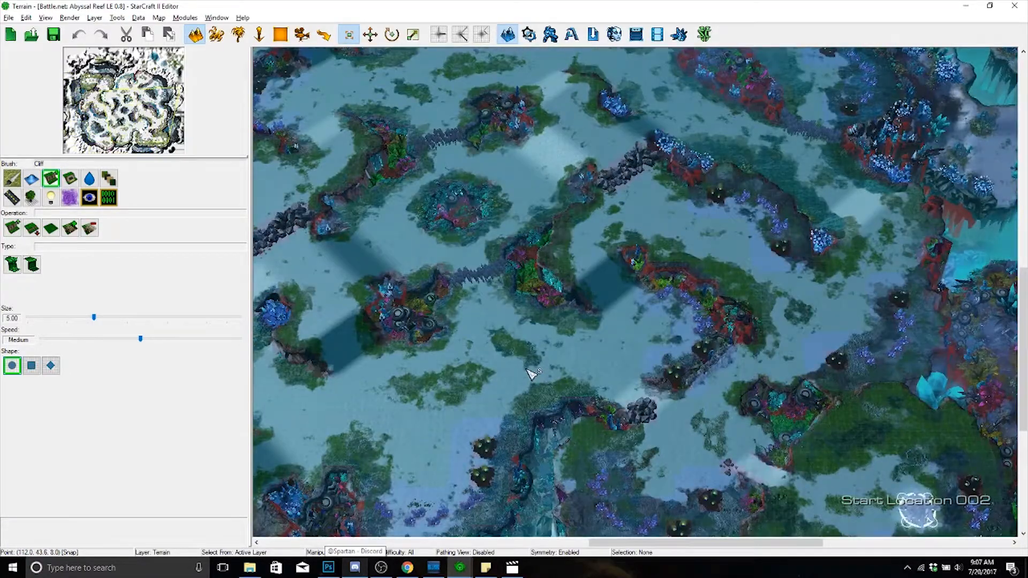
right_drag(652, 416, 623, 418)
right_drag(656, 310, 685, 305)
right_drag(703, 386, 731, 327)
right_drag(712, 364, 685, 290)
scroll(793, 345, up, 5)
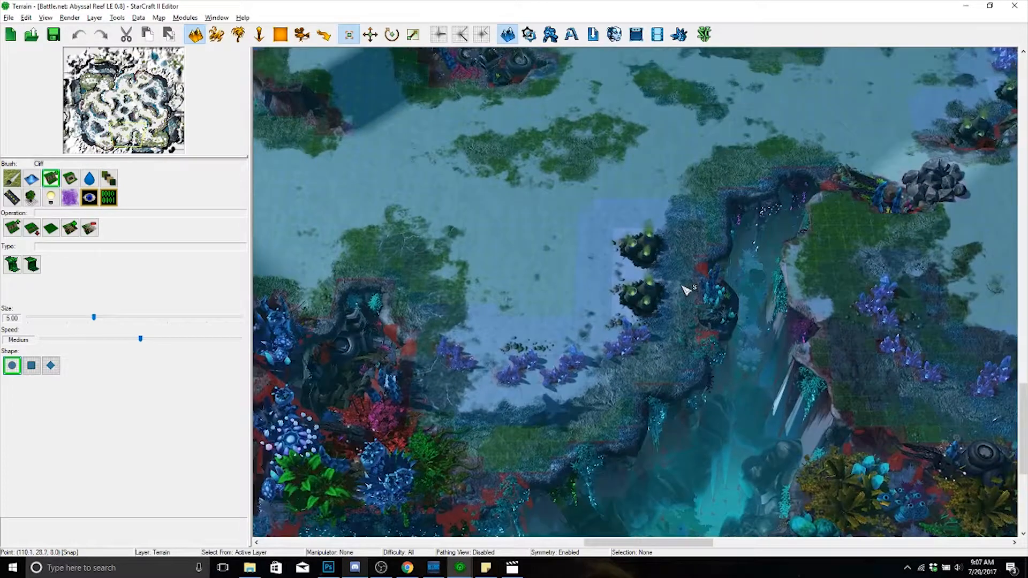
right_drag(609, 297, 672, 284)
scroll(673, 284, up, 3)
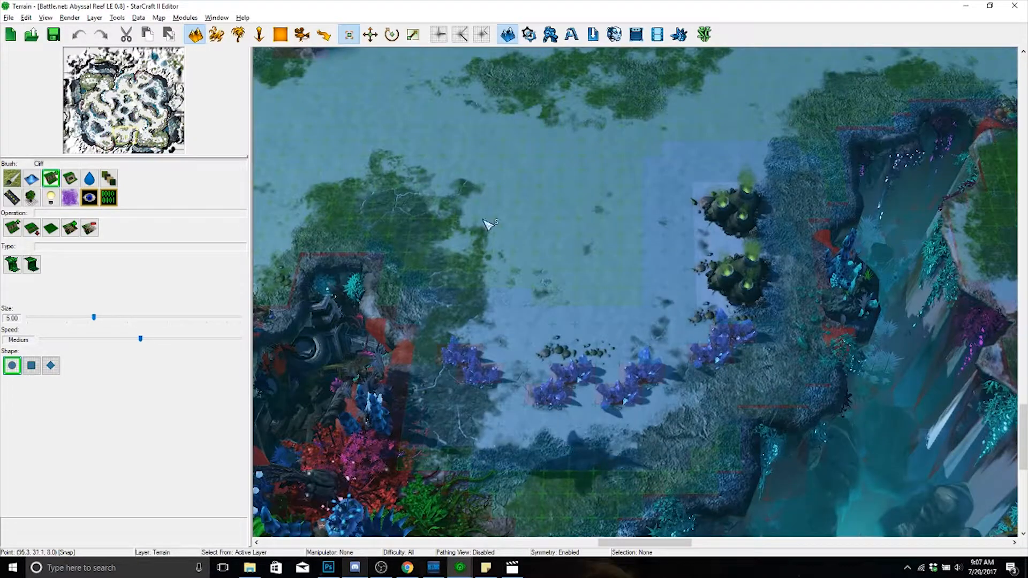
drag(457, 144, 627, 313)
click(583, 293)
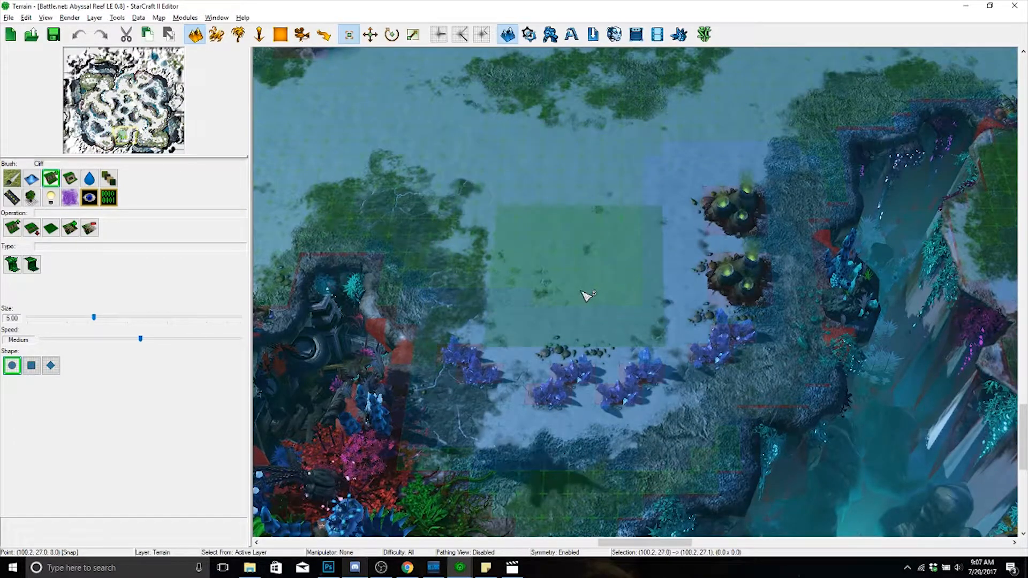
key(u)
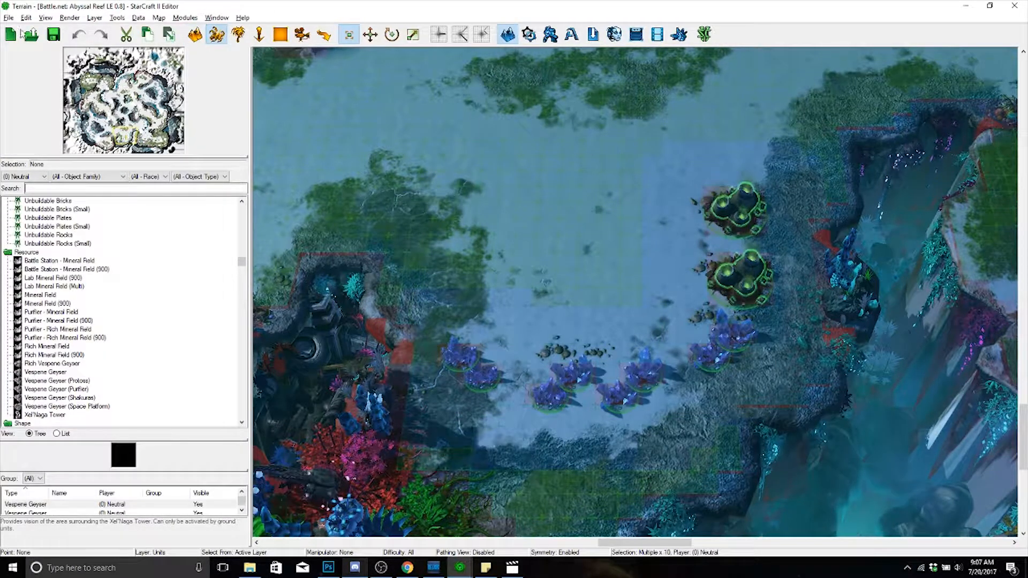
- Return to Untitled Map 1 and paste the copied minerals and geysers onto the ground inside the trench's curve
click(217, 17)
click(236, 157)
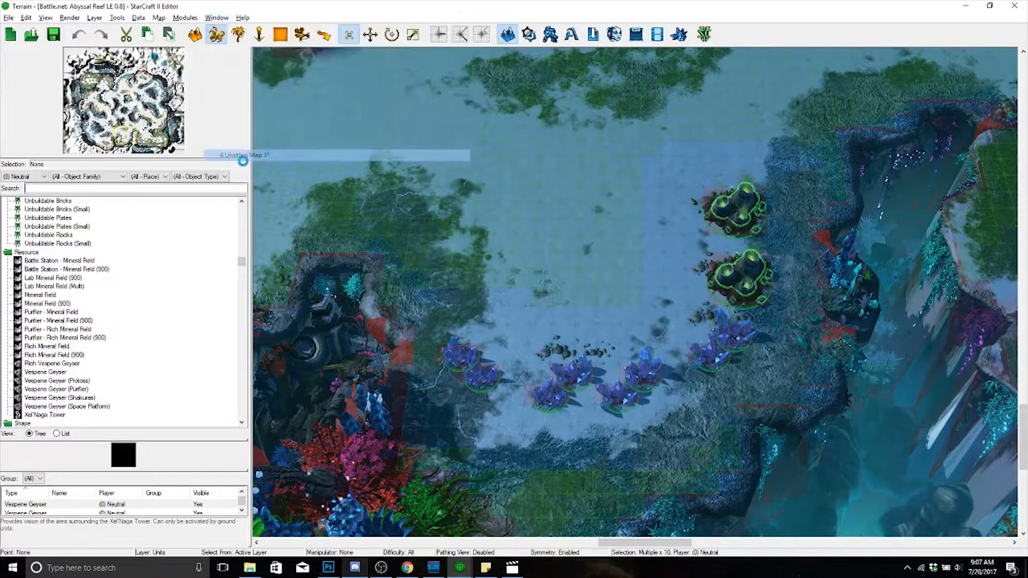
key(ctrl+v)
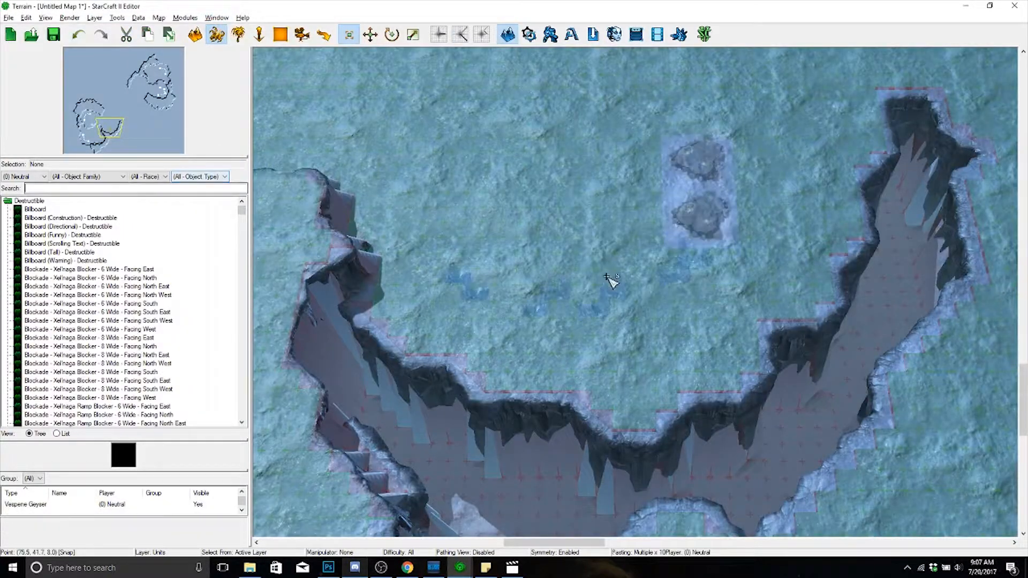
click(605, 289)
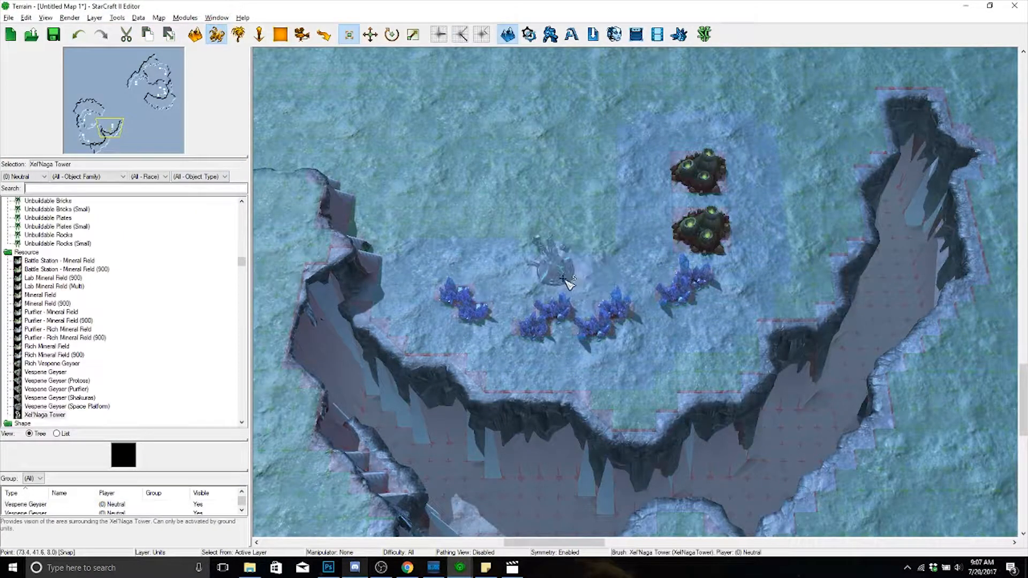
- Move the upper geyser across to the west end of the mineral line, just above the westernmost mineral fields
scroll(603, 317, up, 2)
scroll(604, 320, up, 2)
key(Escape)
click(774, 171)
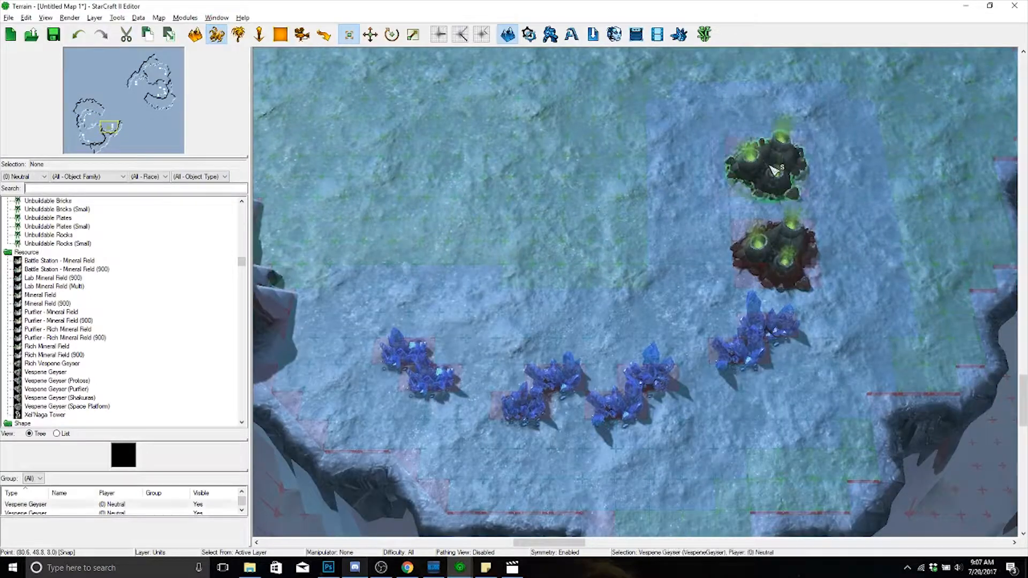
drag(688, 170, 408, 264)
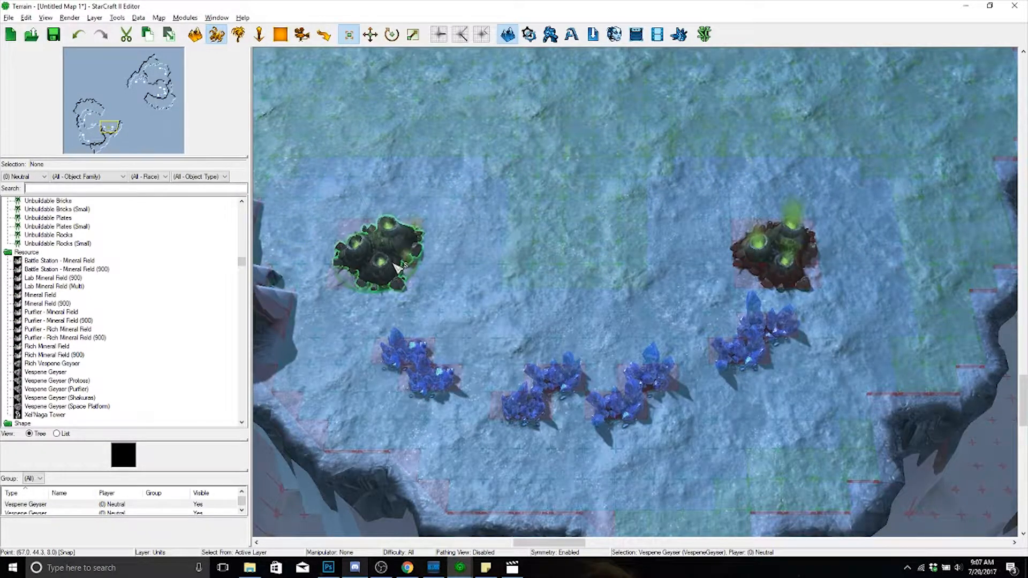
drag(396, 273, 392, 298)
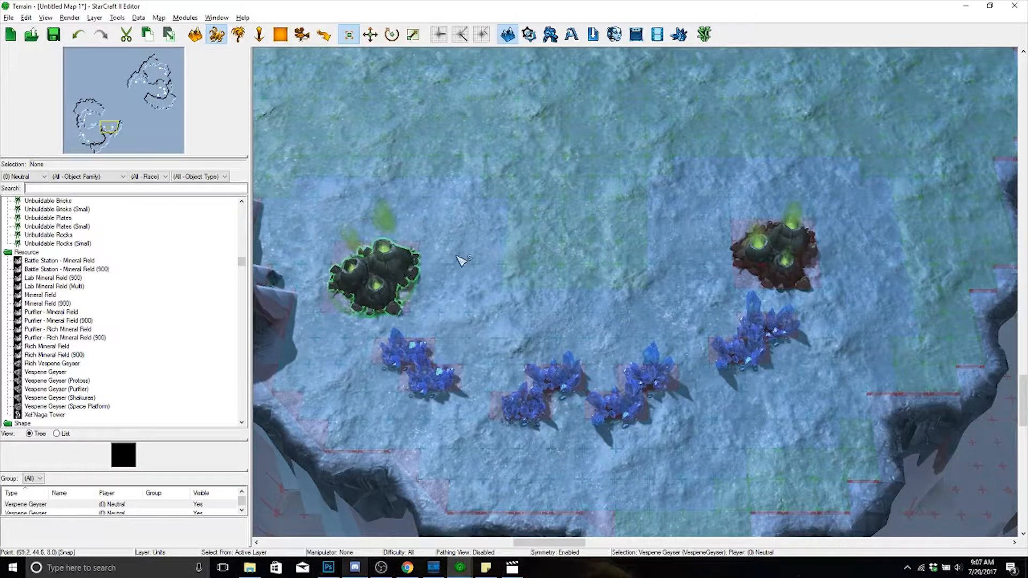
click(506, 257)
- Nudge the western geyser slightly north to line it up with the eastern geyser
right_drag(534, 250, 635, 268)
scroll(581, 320, up, 3)
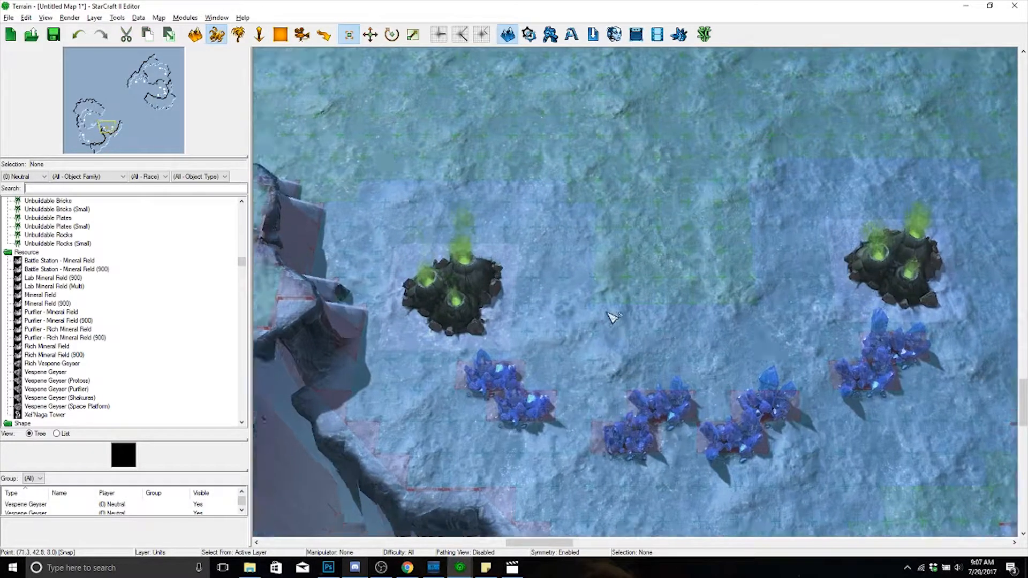
scroll(772, 328, down, 3)
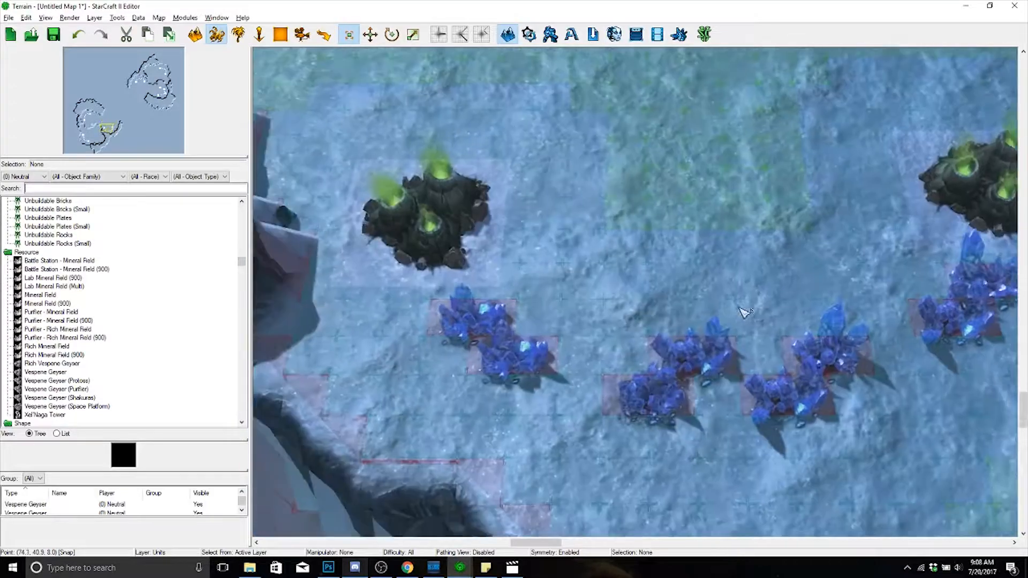
scroll(608, 322, up, 3)
scroll(621, 291, down, 5)
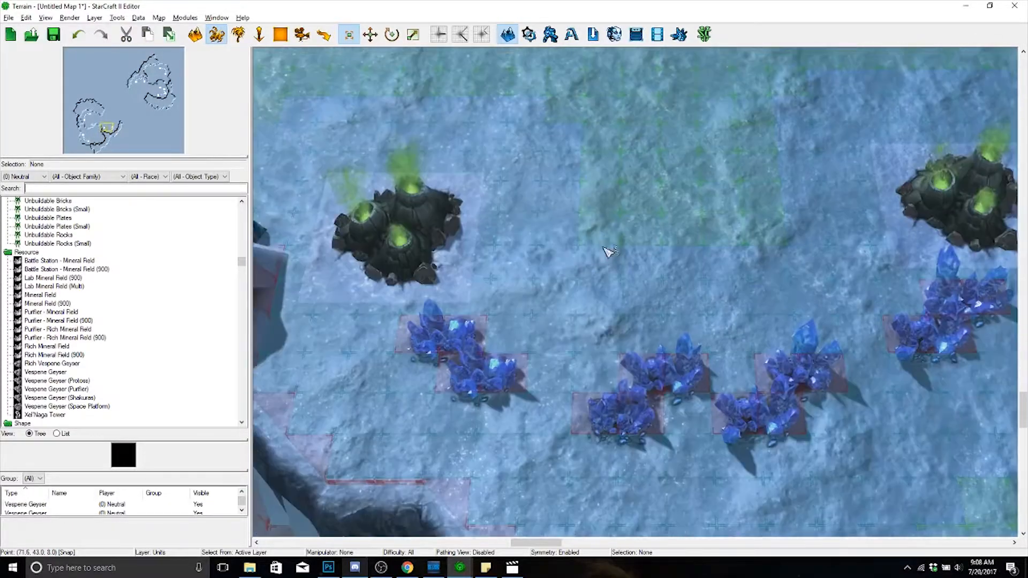
scroll(634, 240, up, 4)
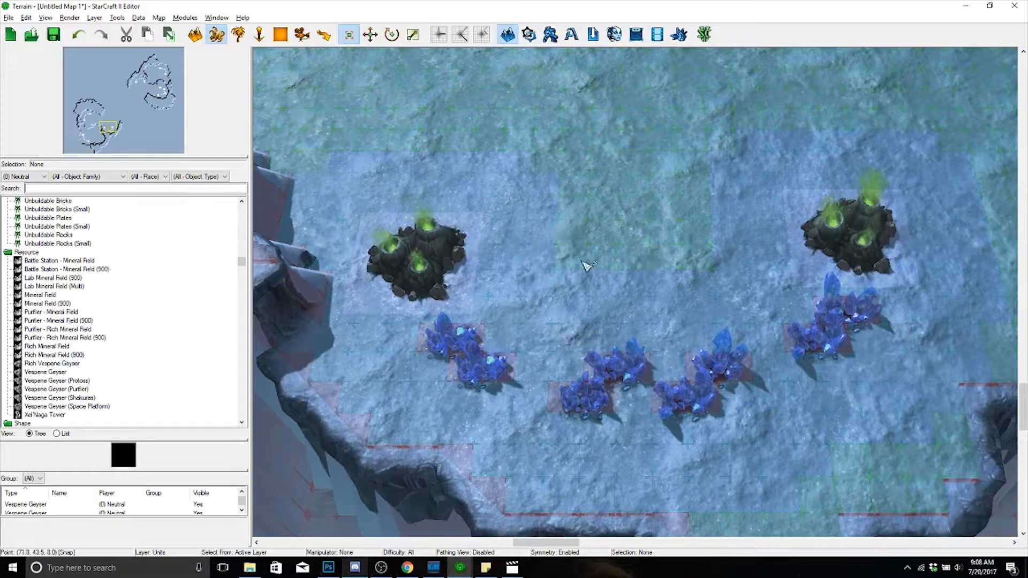
drag(442, 257, 446, 244)
click(511, 292)
- Shift the whole group of mineral fields and both geysers slightly east, away from the main's cliff
scroll(512, 292, down, 6)
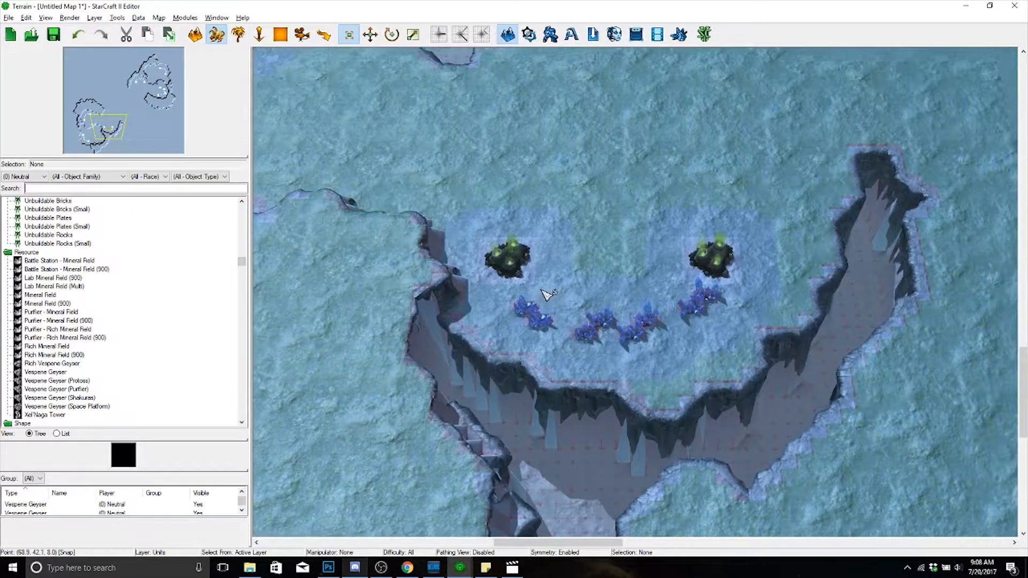
right_drag(542, 291, 594, 315)
drag(541, 248, 835, 454)
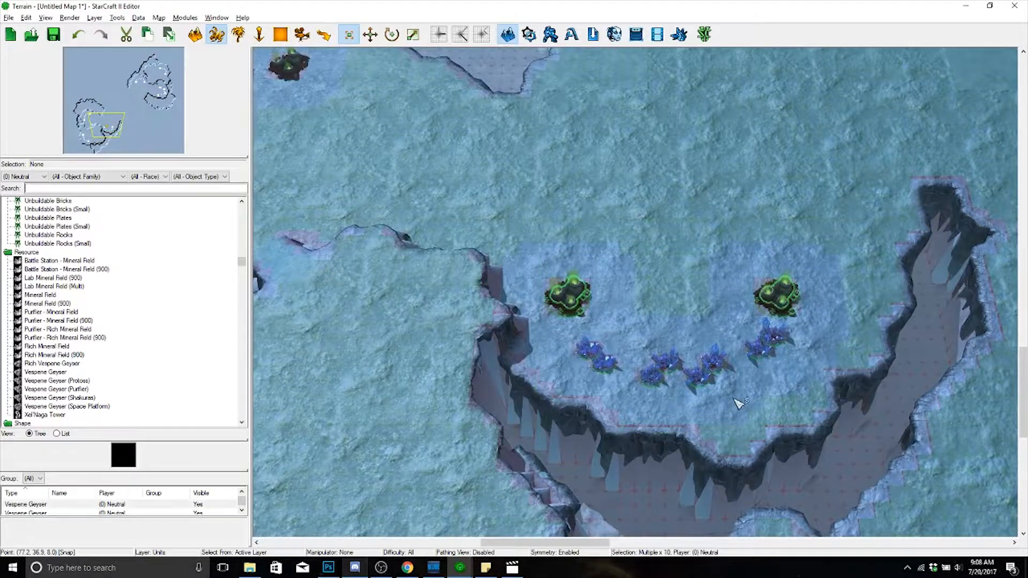
mouse_move(731, 364)
mouse_down()
mouse_move(728, 376)
mouse_move(736, 367)
mouse_up()
click(741, 435)
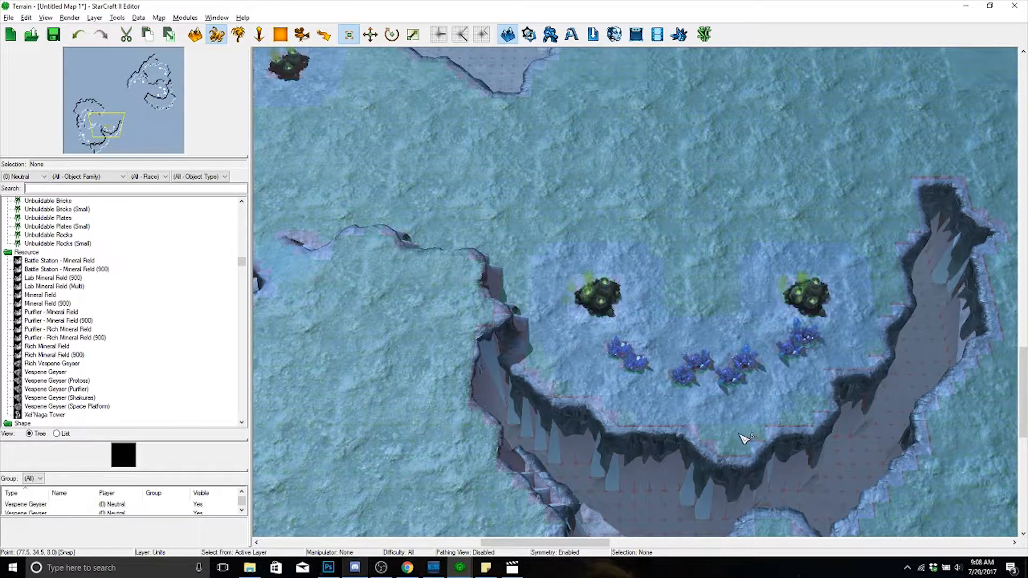
- Raise the cliff along the trench's inner edge south of the minerals with a size 5 round brush, widening the base's ground
mouse_move(742, 436)
right_down()
mouse_move(661, 382)
mouse_move(662, 448)
mouse_move(684, 351)
right_up()
key(t)
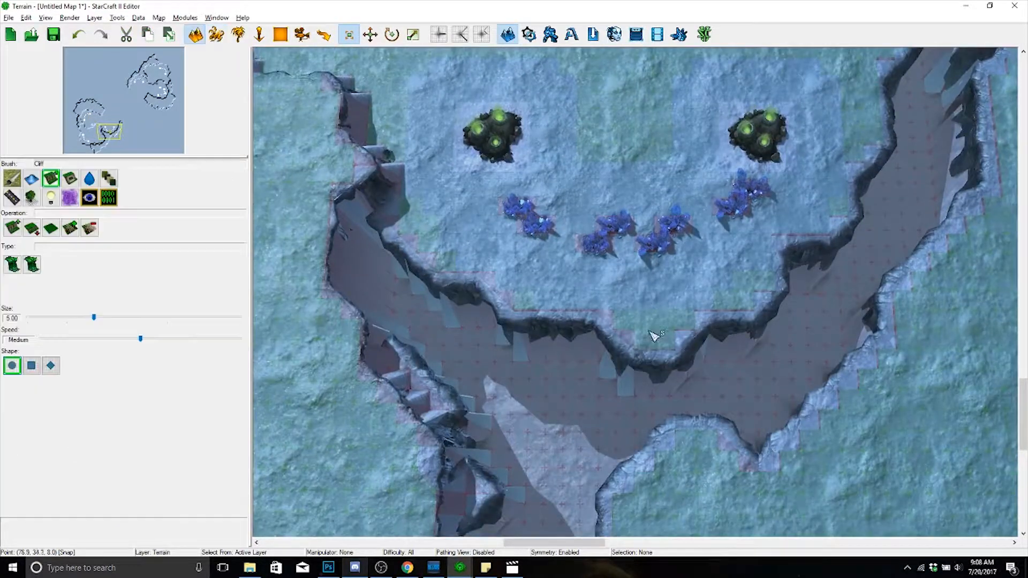
mouse_move(616, 270)
mouse_down()
mouse_move(570, 278)
mouse_move(520, 266)
mouse_move(640, 279)
mouse_move(761, 242)
mouse_up()
right_drag(761, 244, 661, 256)
drag(669, 237, 680, 247)
- Shift all the minerals and both geysers of the base inside the trench's curve slightly west
mouse_move(667, 266)
right_down()
mouse_move(672, 234)
mouse_move(788, 291)
mouse_move(842, 358)
mouse_move(942, 342)
right_up()
scroll(673, 234, up, 3)
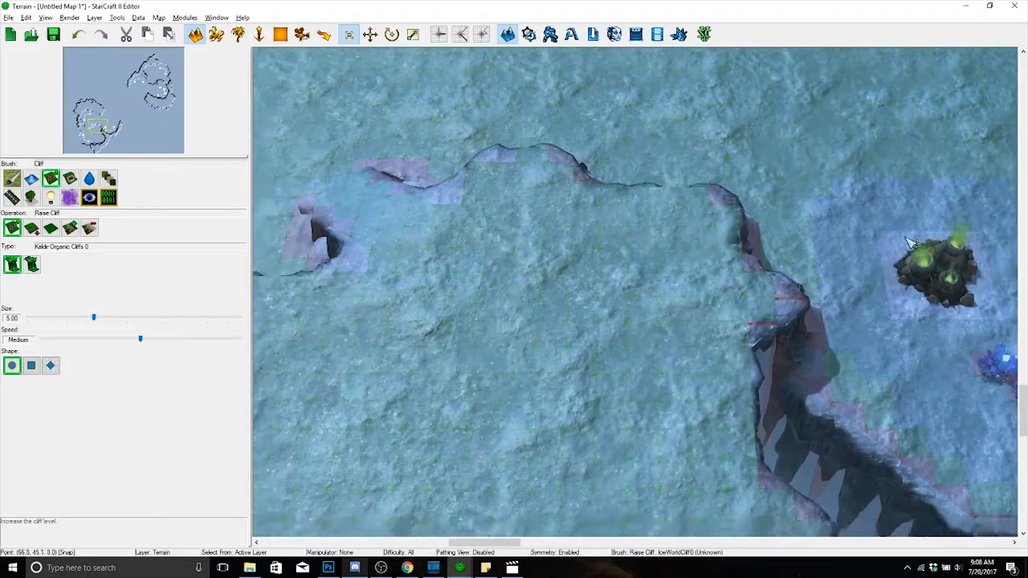
right_drag(675, 305, 915, 436)
mouse_move(567, 311)
right_down()
mouse_move(882, 361)
mouse_move(613, 404)
mouse_move(623, 321)
right_up()
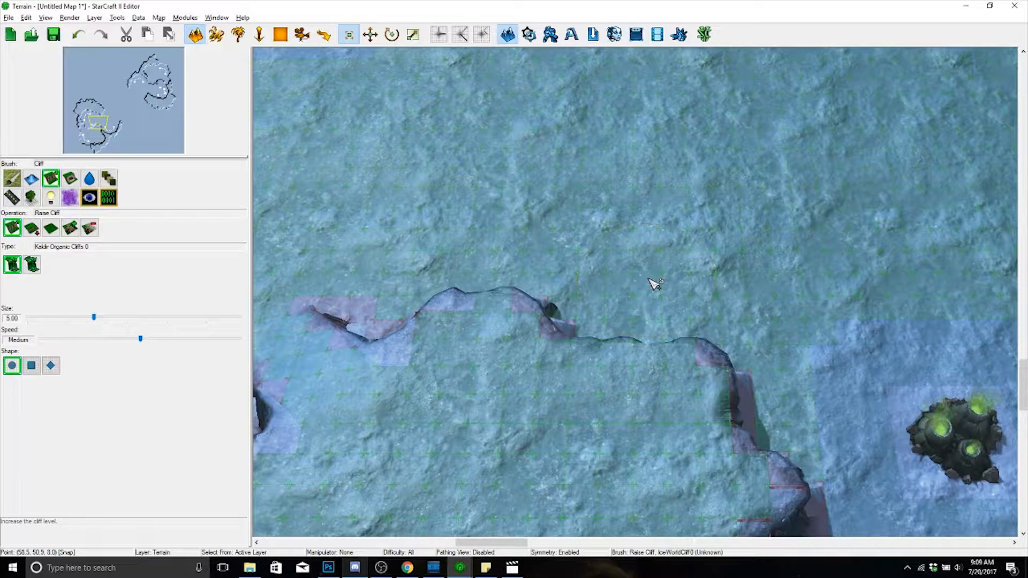
right_drag(919, 294, 618, 265)
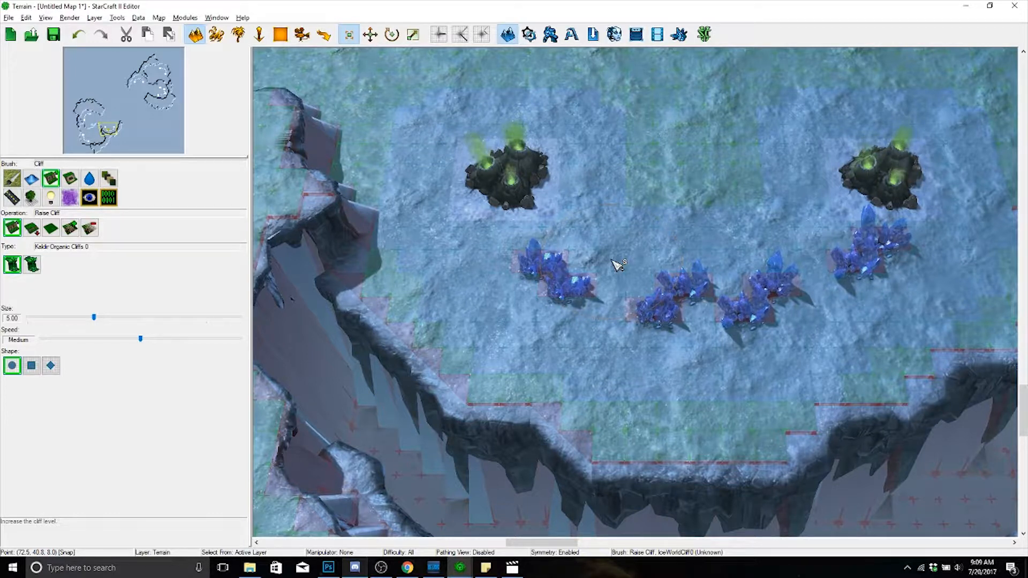
key(u)
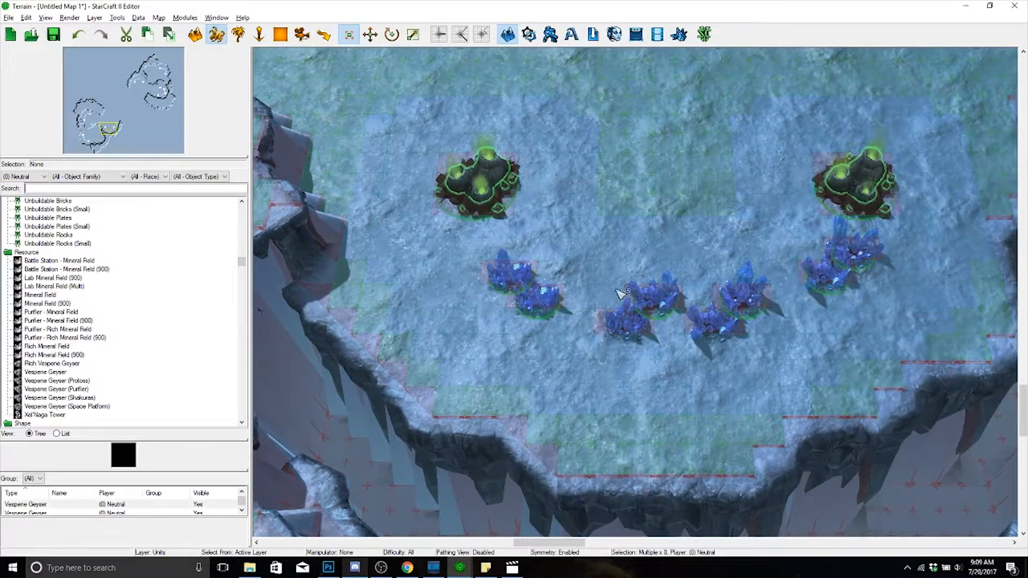
drag(427, 105, 936, 473)
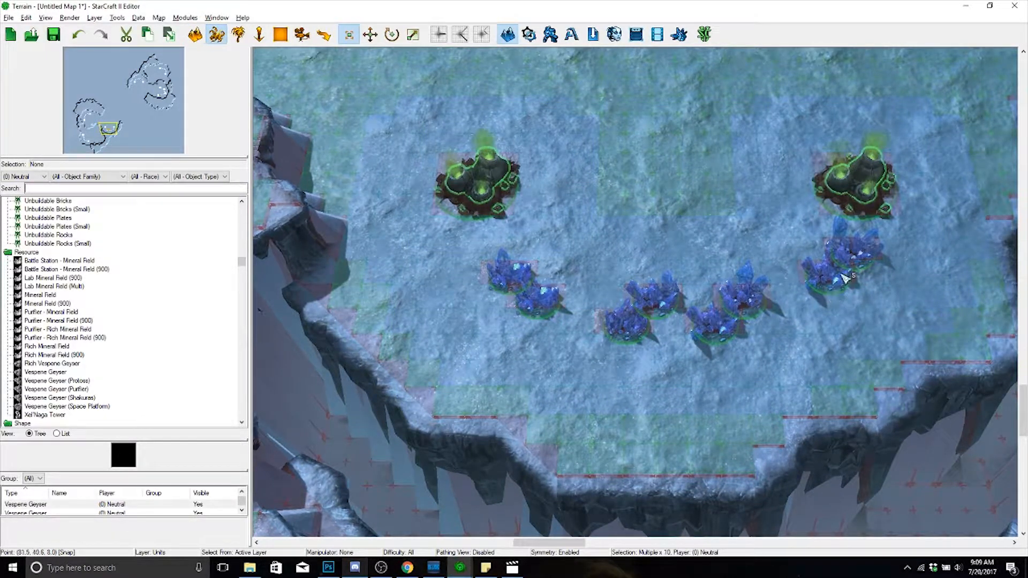
drag(836, 274, 811, 276)
click(821, 316)
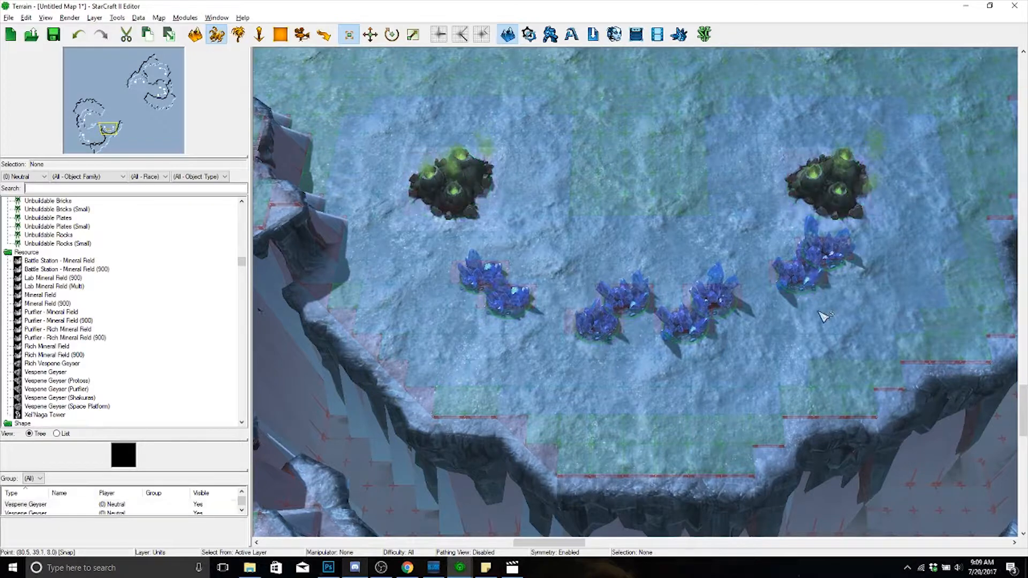
- Examine how the new eastern base relates to the main, the northern base and the open ground between the voids
right_drag(822, 318, 685, 264)
key(XF86AudioLowerVolume)
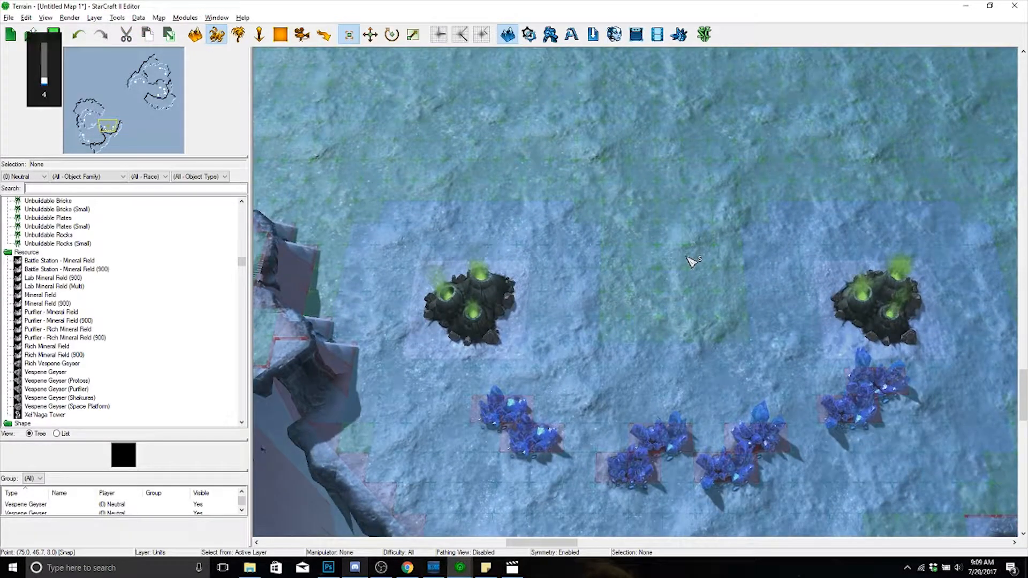
scroll(716, 262, down, 3)
right_drag(720, 266, 654, 201)
scroll(700, 241, down, 3)
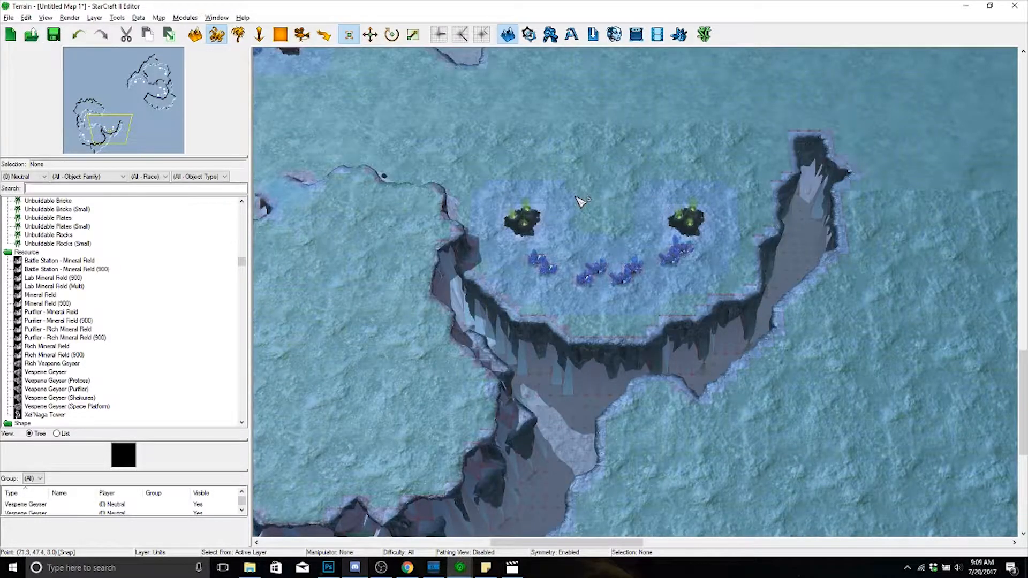
right_drag(583, 202, 696, 369)
right_drag(514, 364, 721, 177)
scroll(721, 214, down, 3)
right_drag(720, 228, 653, 338)
scroll(690, 218, down, 6)
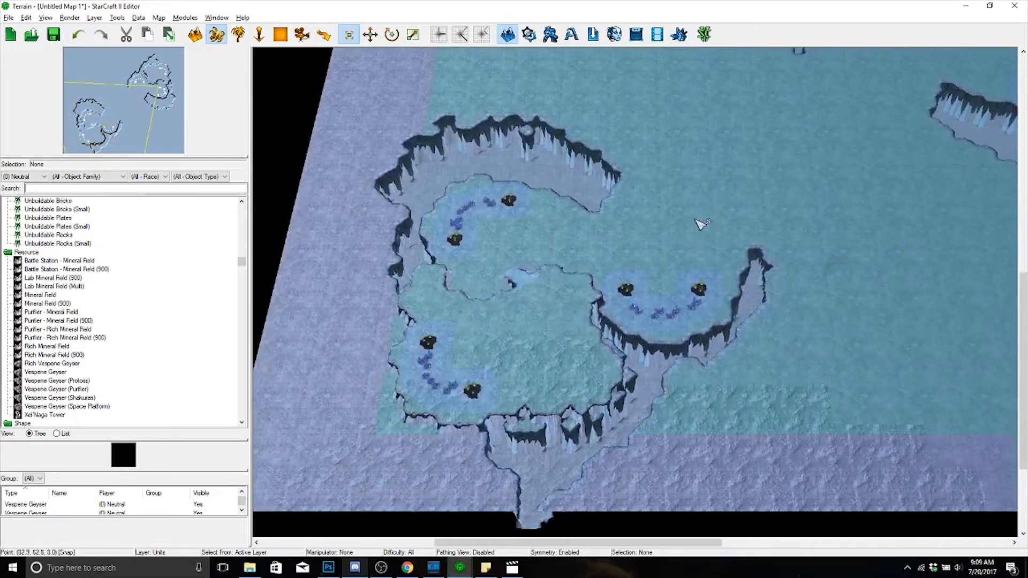
right_drag(700, 223, 690, 252)
scroll(650, 247, up, 4)
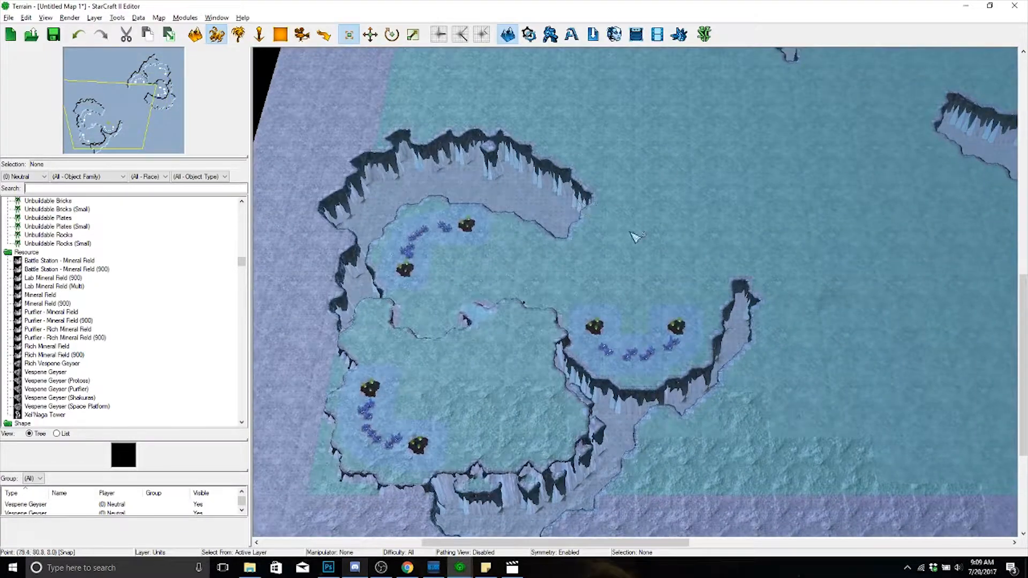
- Switch to the Abyssal Reef LE map and examine the southeastern bases, their ramps and the chasm beside them
click(216, 18)
click(241, 144)
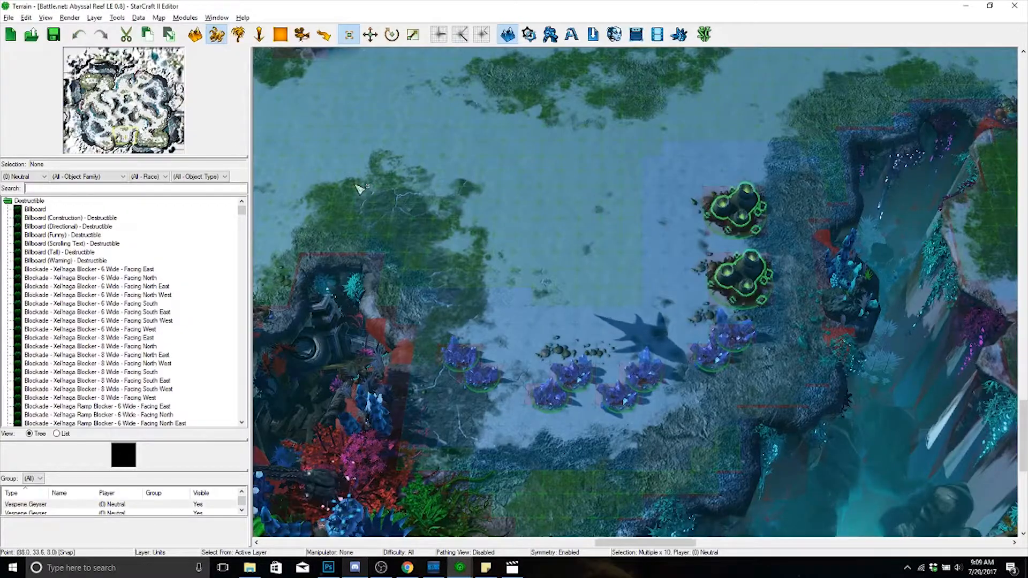
scroll(642, 235, down, 5)
right_drag(728, 241, 421, 271)
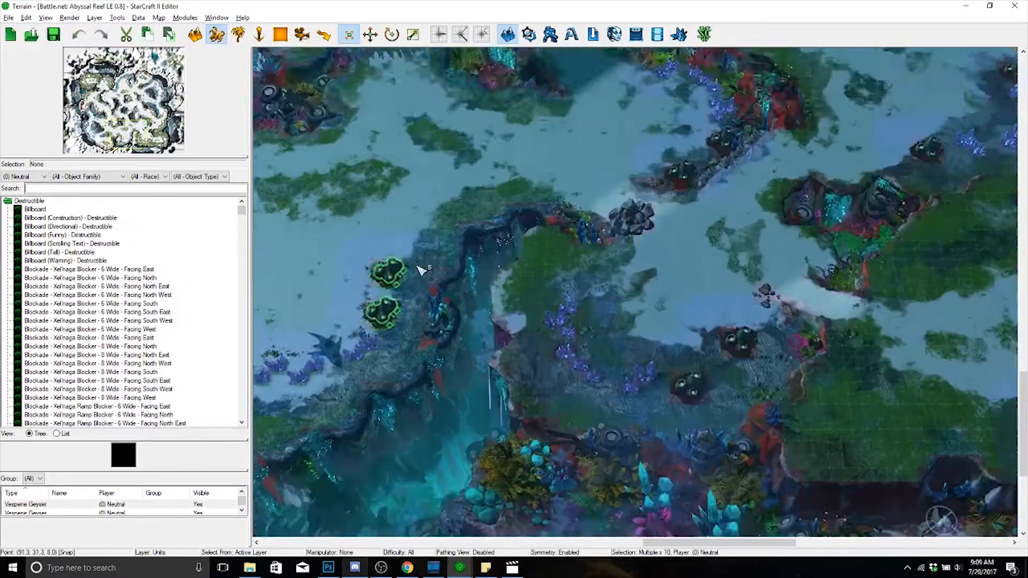
scroll(428, 268, down, 3)
right_drag(538, 328, 471, 422)
right_drag(572, 393, 558, 379)
scroll(679, 338, up, 3)
click(646, 352)
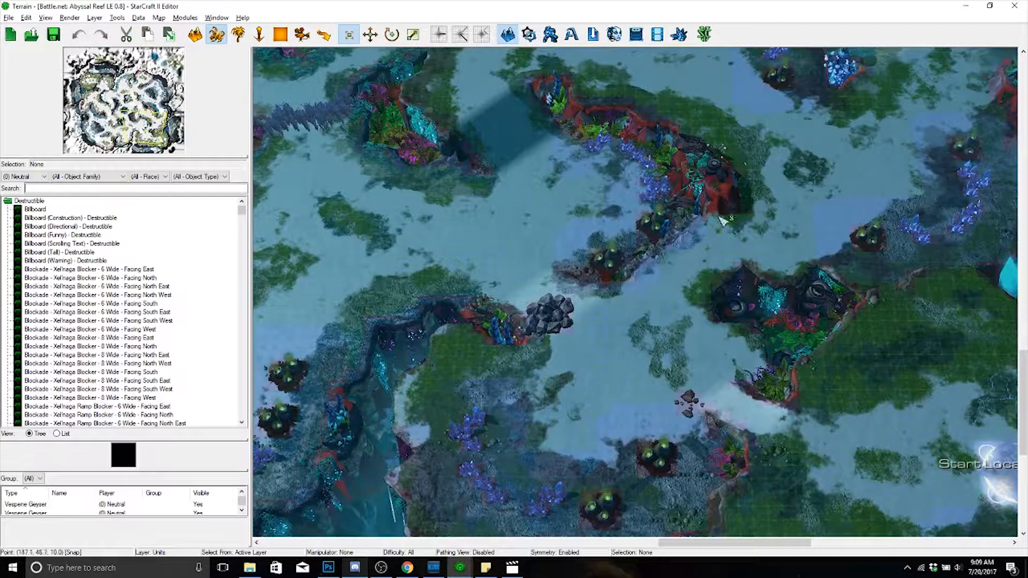
right_drag(885, 186, 705, 290)
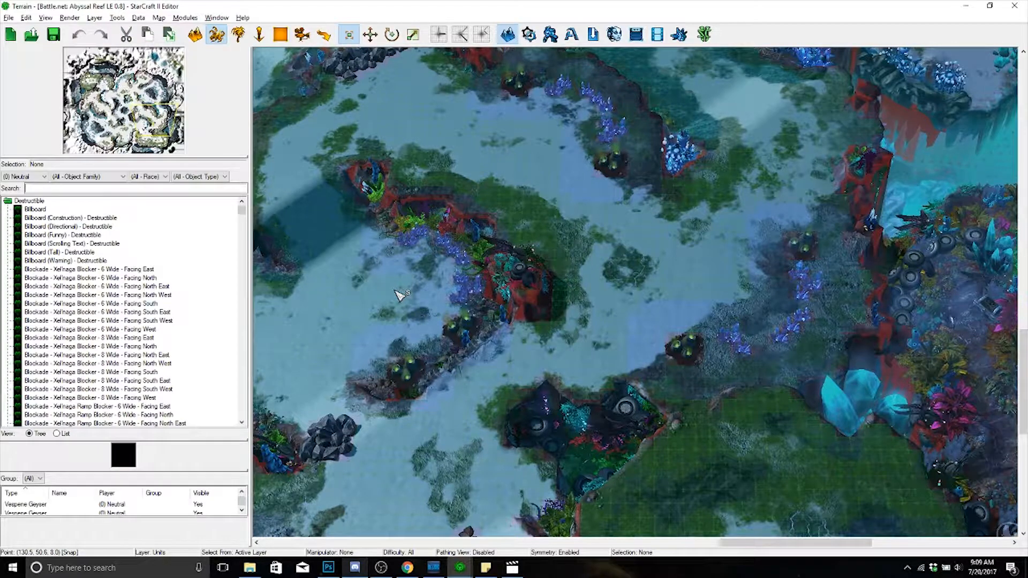
right_drag(395, 291, 626, 167)
right_drag(560, 460, 539, 276)
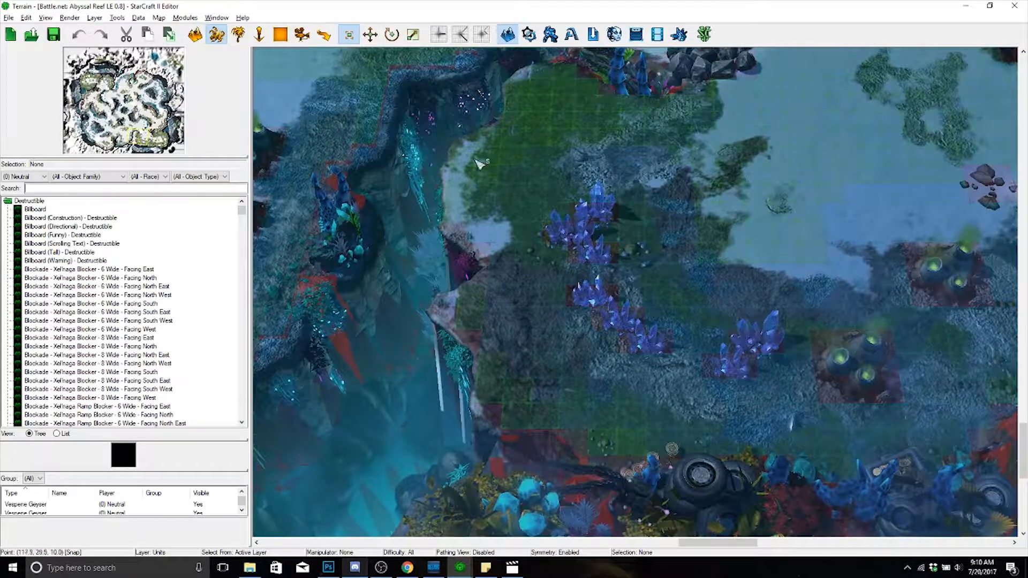
- Examine the cliff wall behind the minerals of the base north of the destructible rocks and the neighbouring eastern bases
right_drag(795, 450, 693, 250)
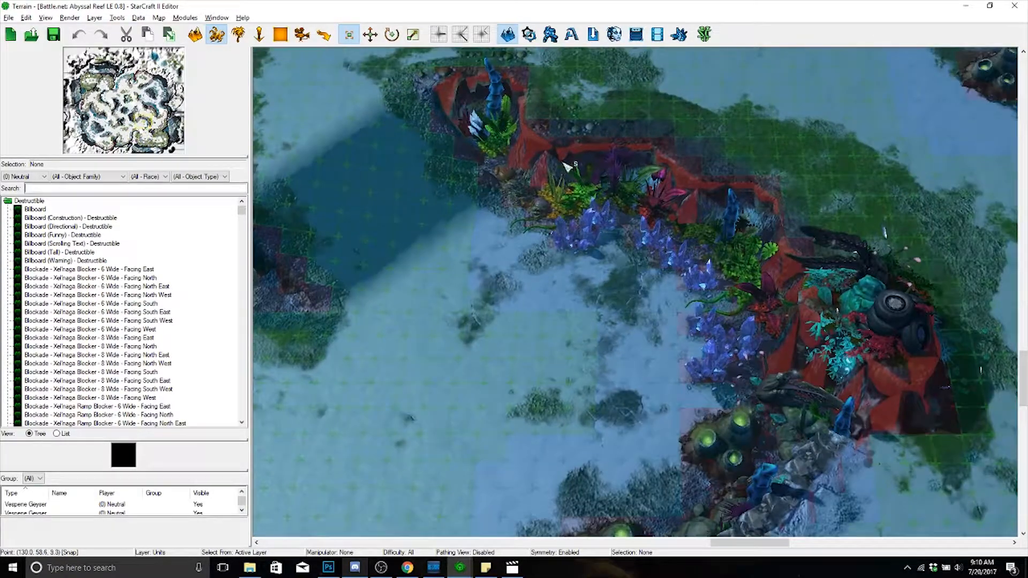
right_drag(824, 368, 640, 386)
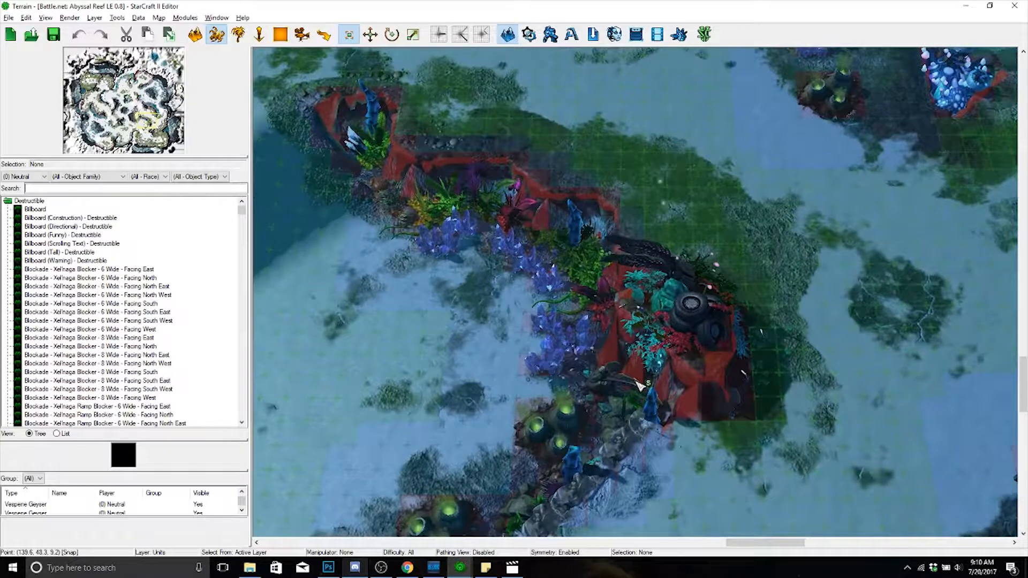
right_drag(741, 349, 423, 366)
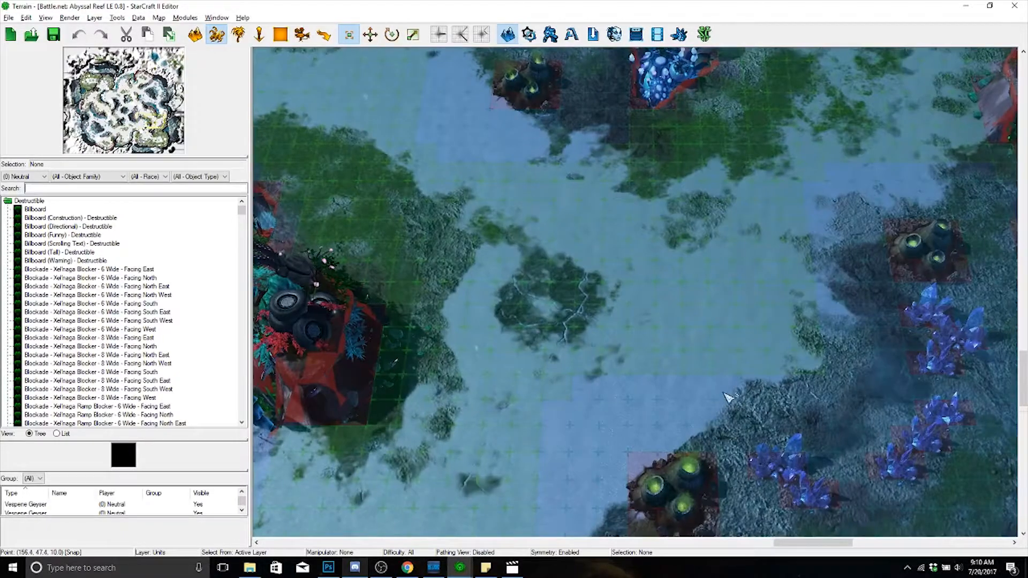
right_drag(758, 466, 609, 294)
right_drag(817, 332, 744, 522)
right_drag(771, 86, 852, 405)
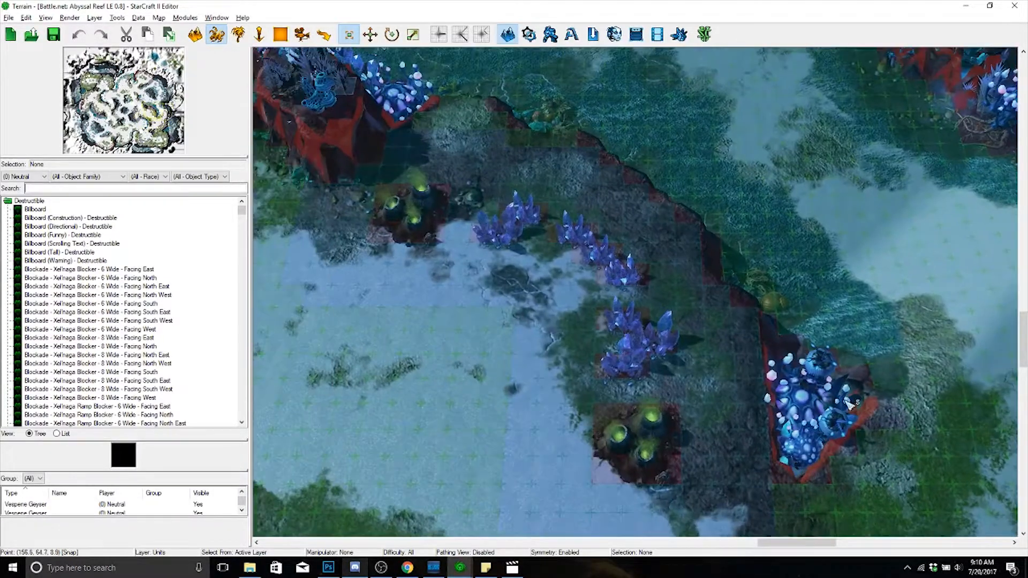
right_drag(656, 452, 791, 386)
scroll(745, 378, down, 2)
scroll(734, 402, down, 3)
right_drag(581, 342, 782, 386)
right_drag(514, 381, 301, 266)
right_drag(498, 398, 666, 233)
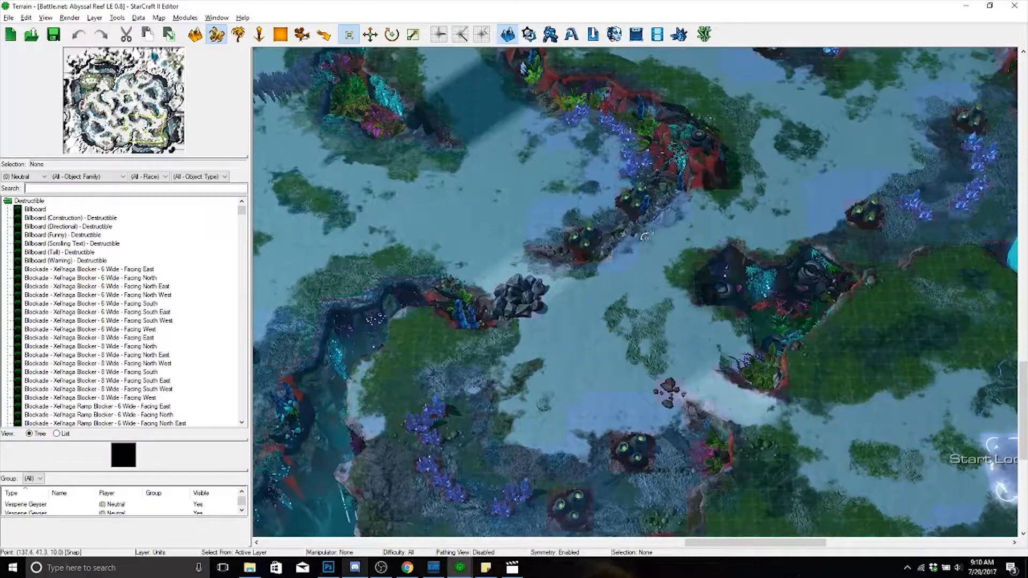
- Measure from the base south of the destructible rocks to the base north of them, and from there to the base farther east
middle_drag(538, 421, 538, 421)
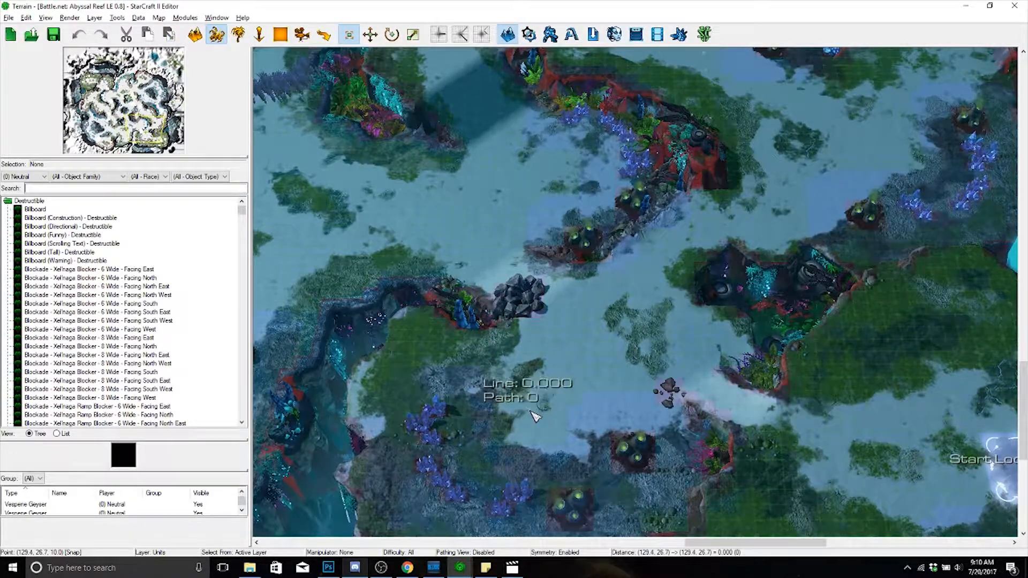
right_drag(614, 387, 624, 525)
scroll(568, 289, up, 2)
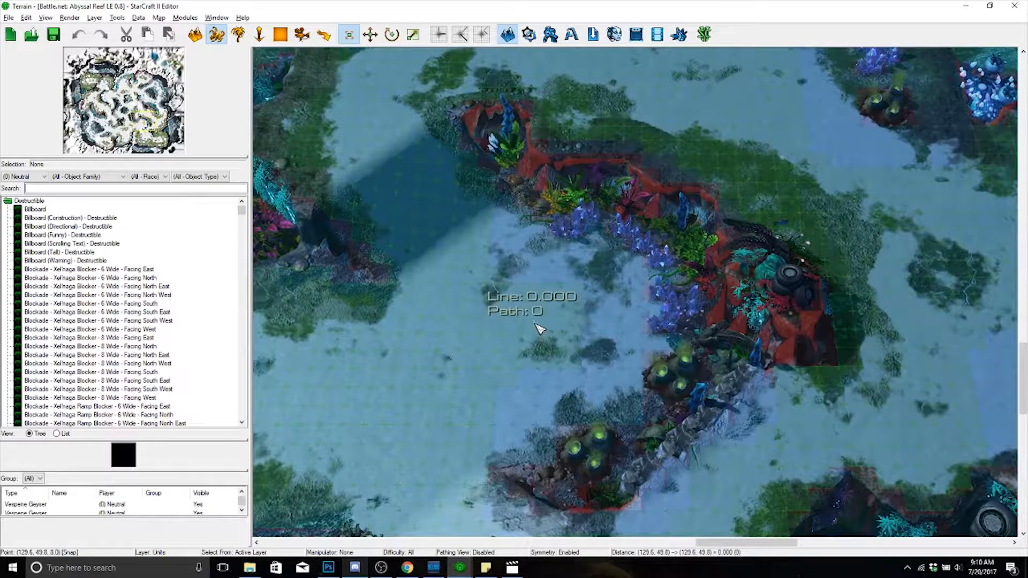
right_drag(782, 316, 520, 326)
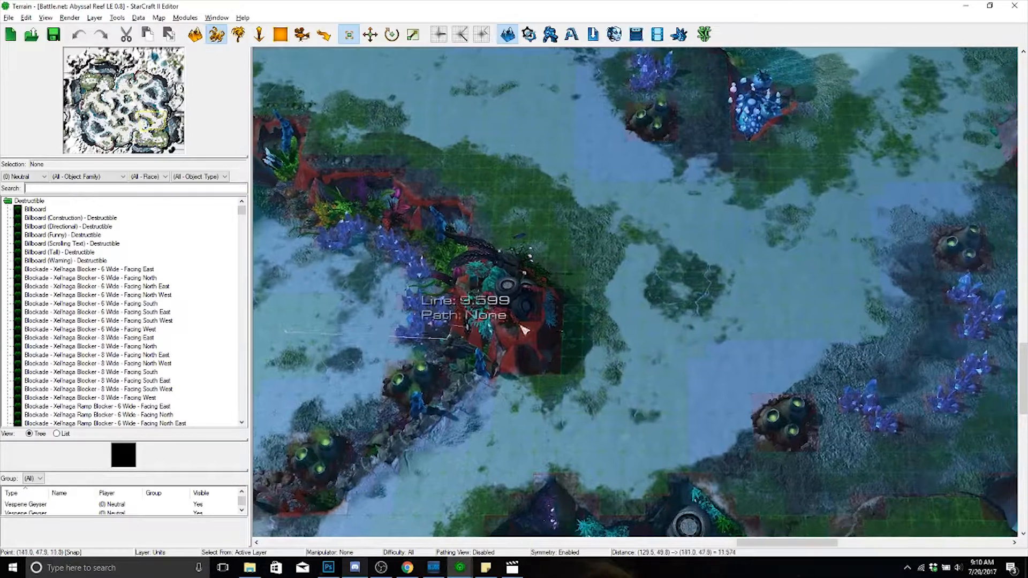
click(832, 296)
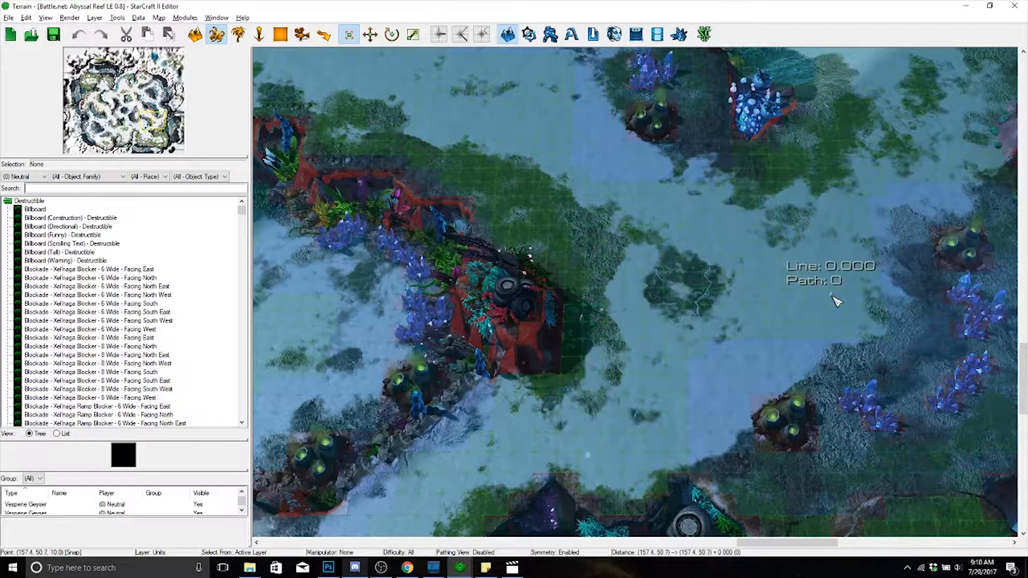
- Measure from the eastern base to the base beyond the cliff wall, and from that base back to the one behind the wall
right_drag(808, 275, 841, 378)
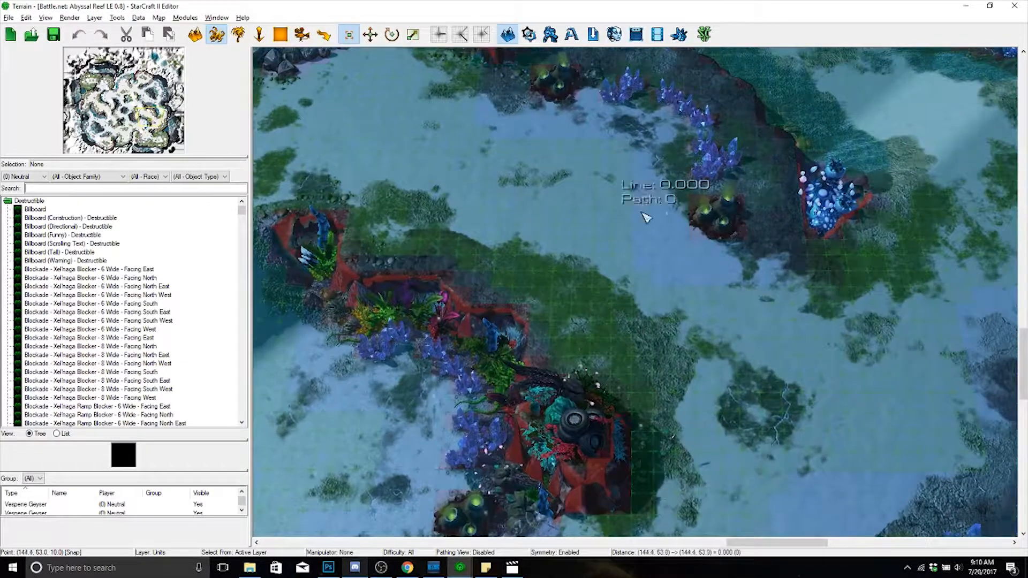
click(568, 182)
right_drag(466, 332, 618, 282)
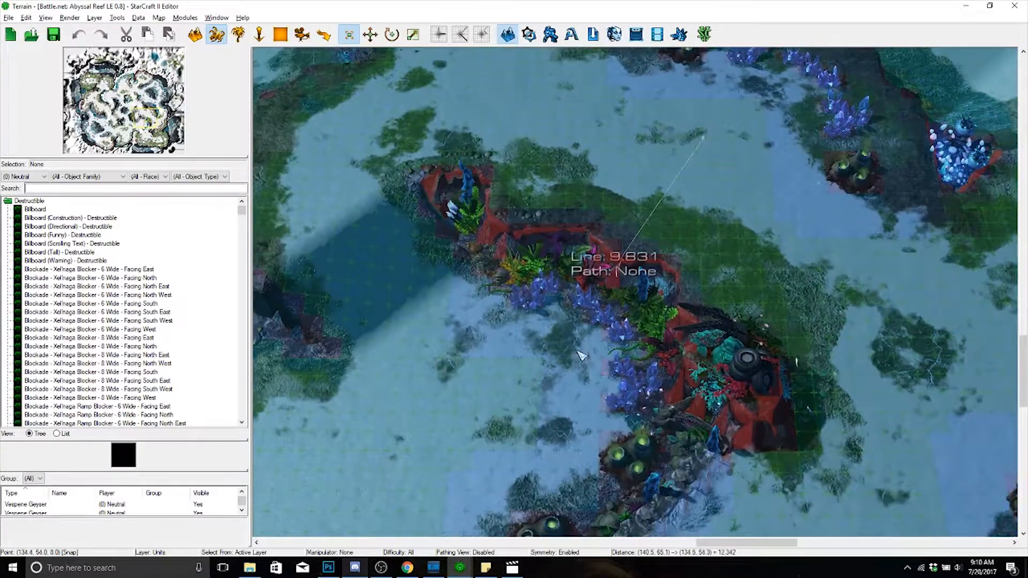
click(501, 406)
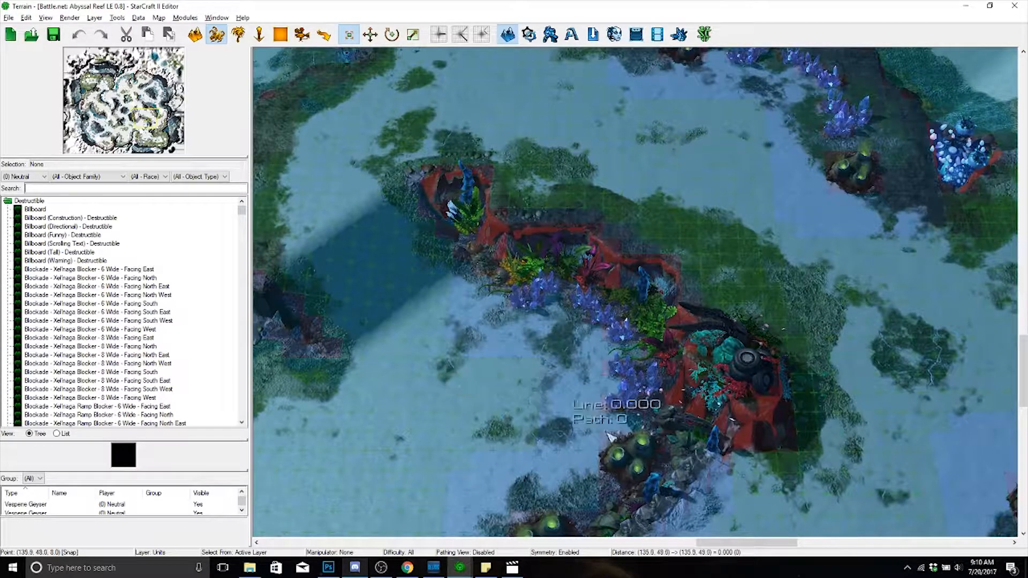
- Check all three distances between the base behind the cliff wall, the eastern base and the northern base once more
click(500, 404)
right_drag(768, 412, 566, 385)
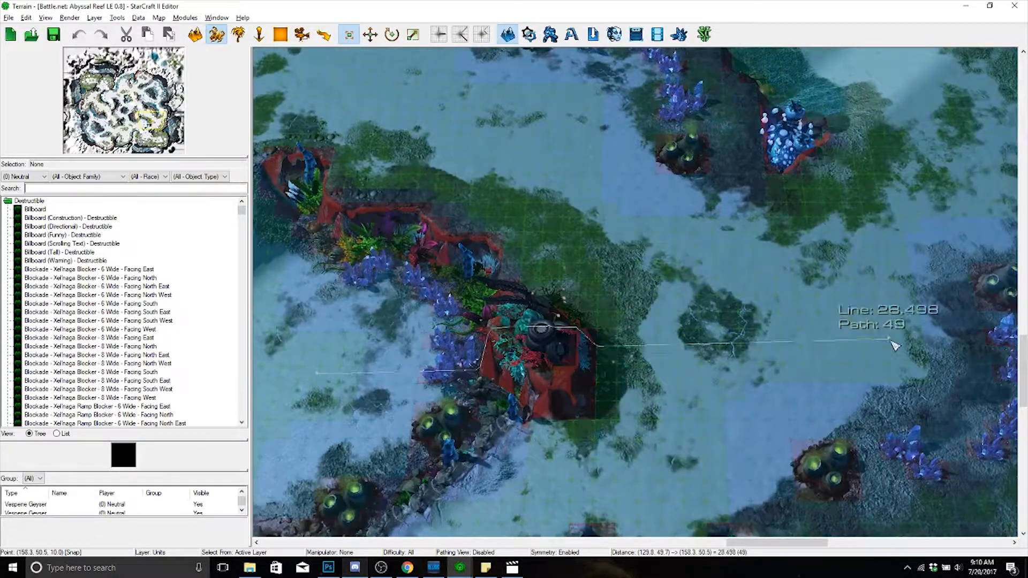
click(856, 325)
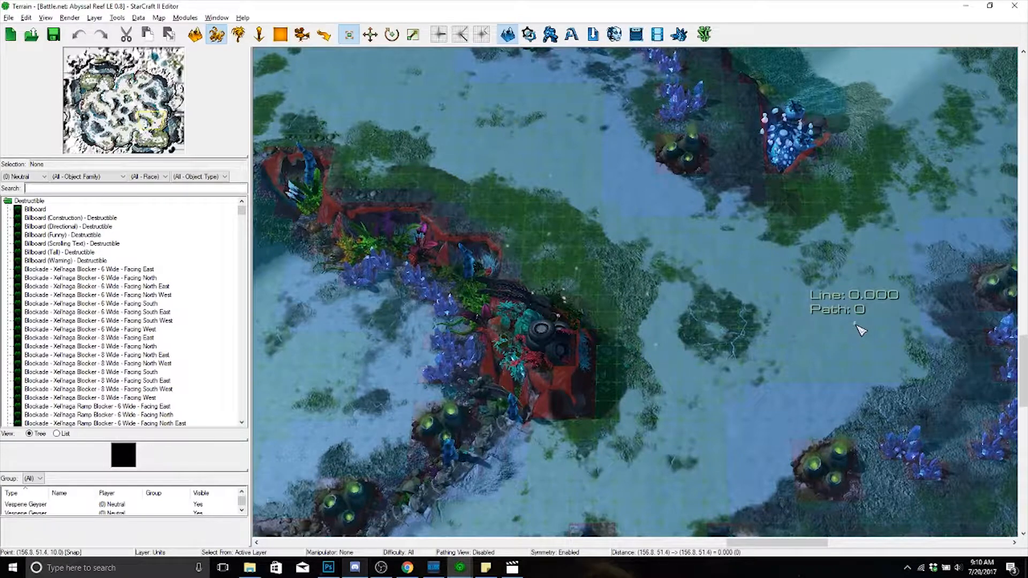
click(563, 107)
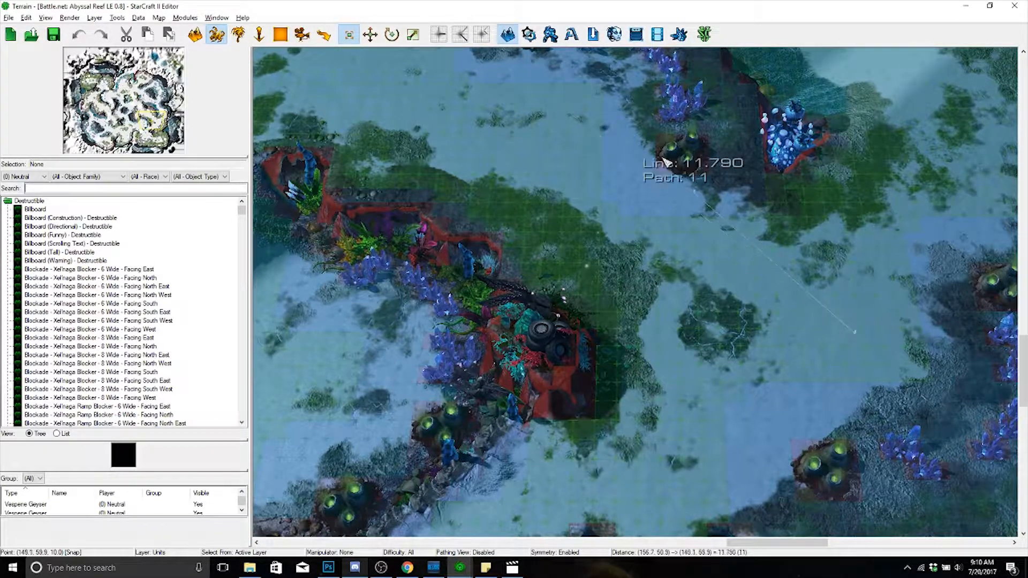
click(568, 115)
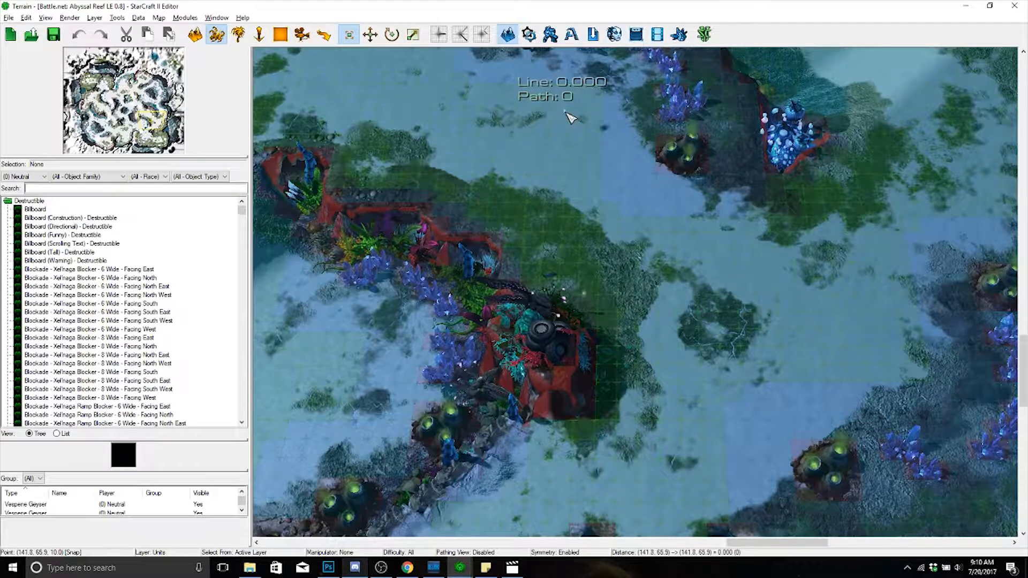
click(330, 367)
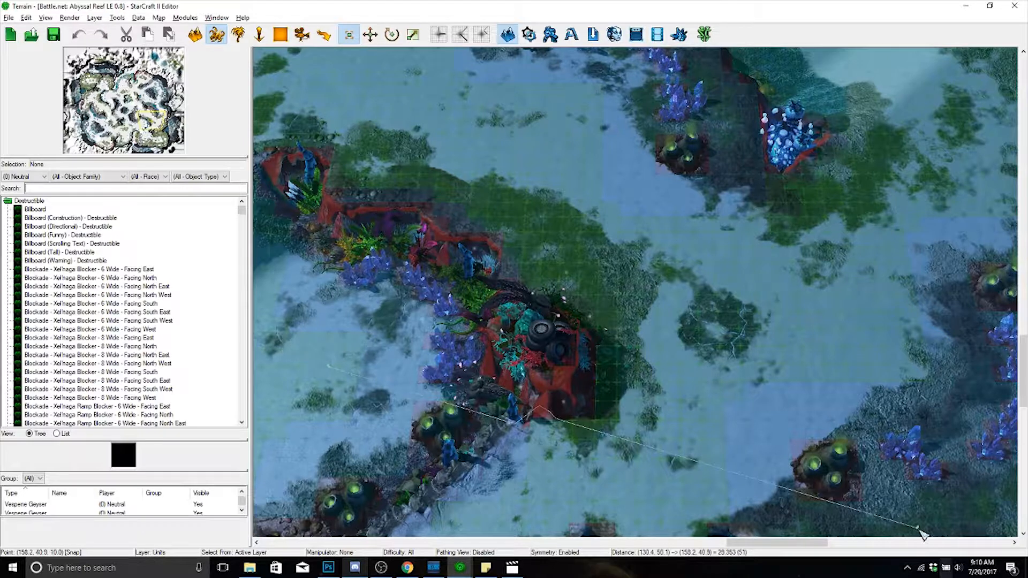
click(558, 123)
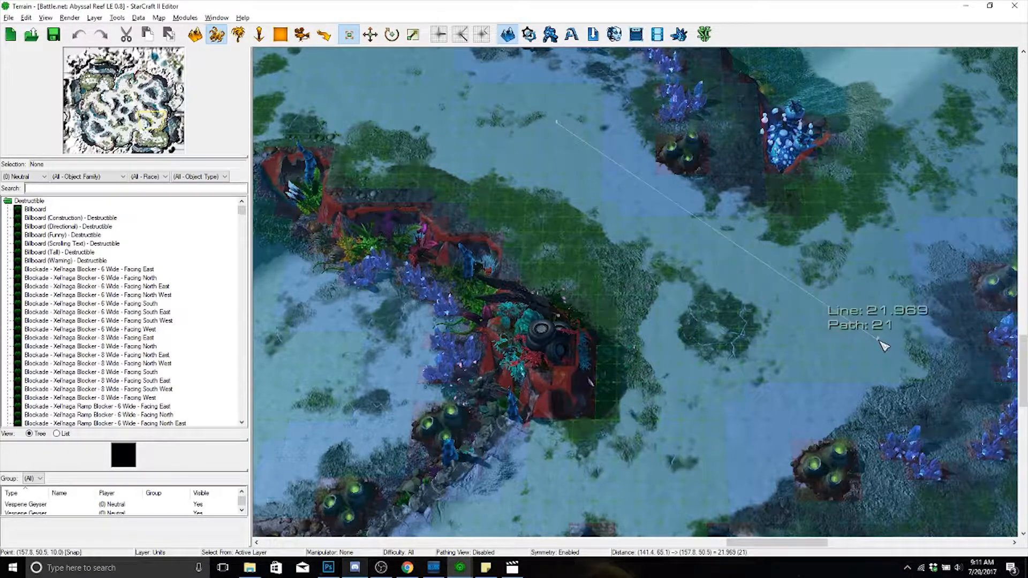
click(520, 511)
- Add the line 39/42/20 below the third-base distances in the Abyssal Reef LE sticky note
click(488, 568)
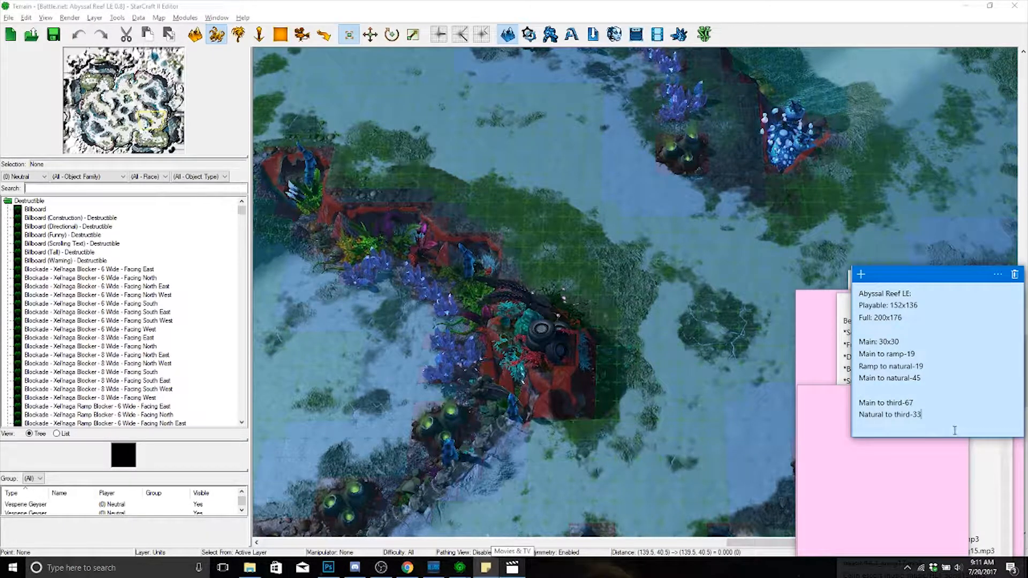
key(Return)
key(Return)
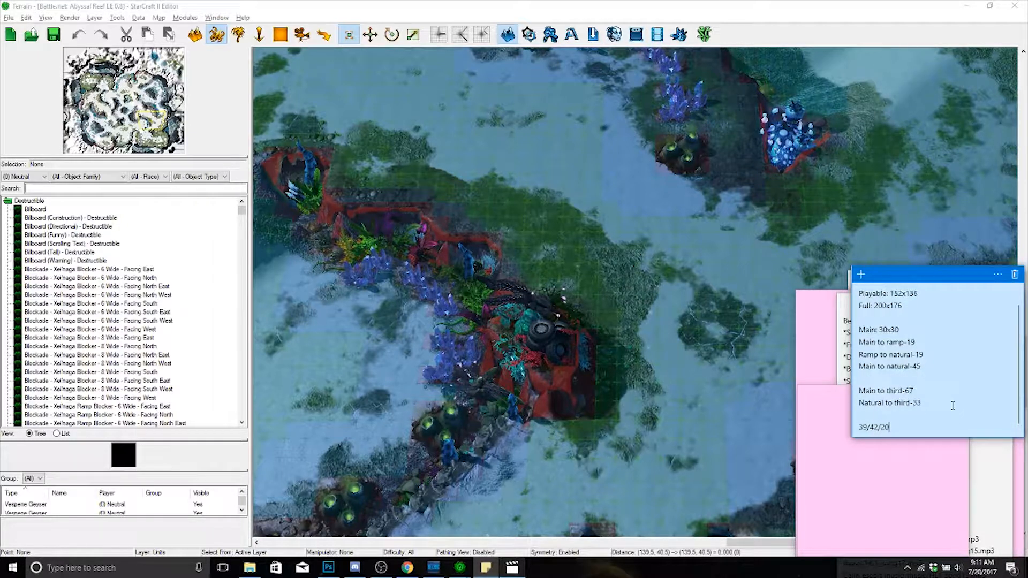
- Switch to Untitled Map 1 and measure from the base north of the southwest main to the open ground beyond the northern void
click(433, 314)
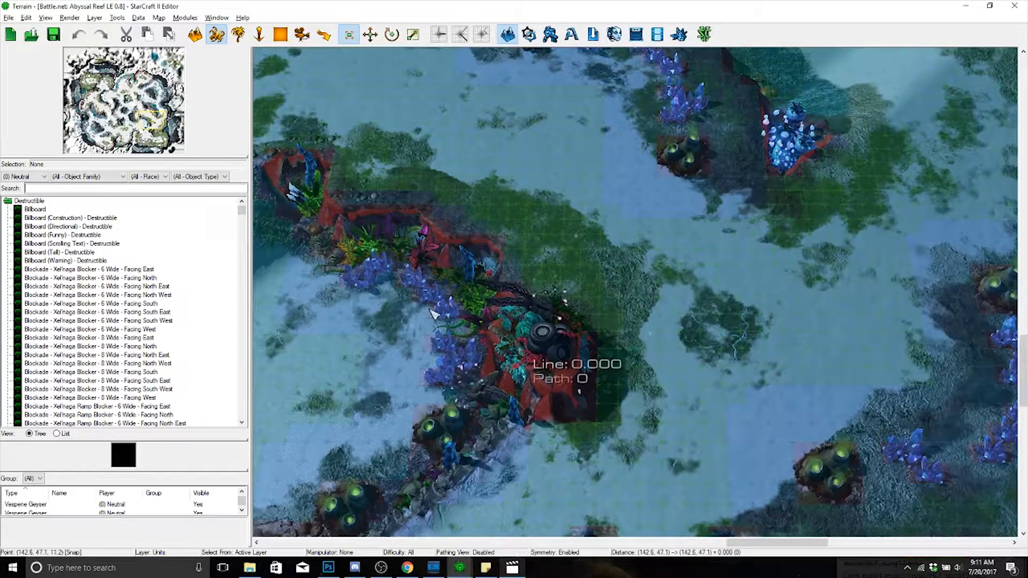
click(229, 21)
click(236, 156)
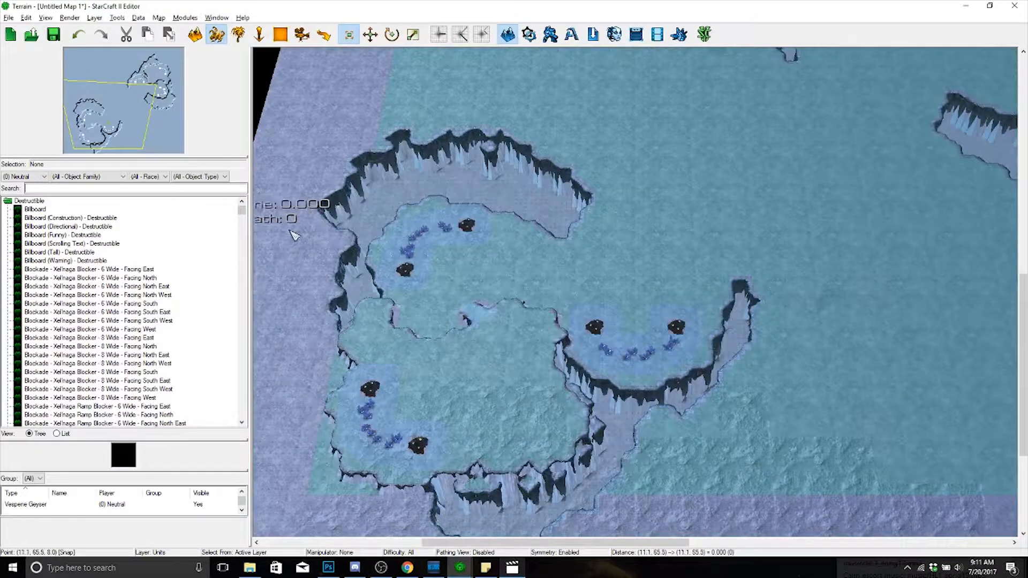
scroll(616, 319, up, 5)
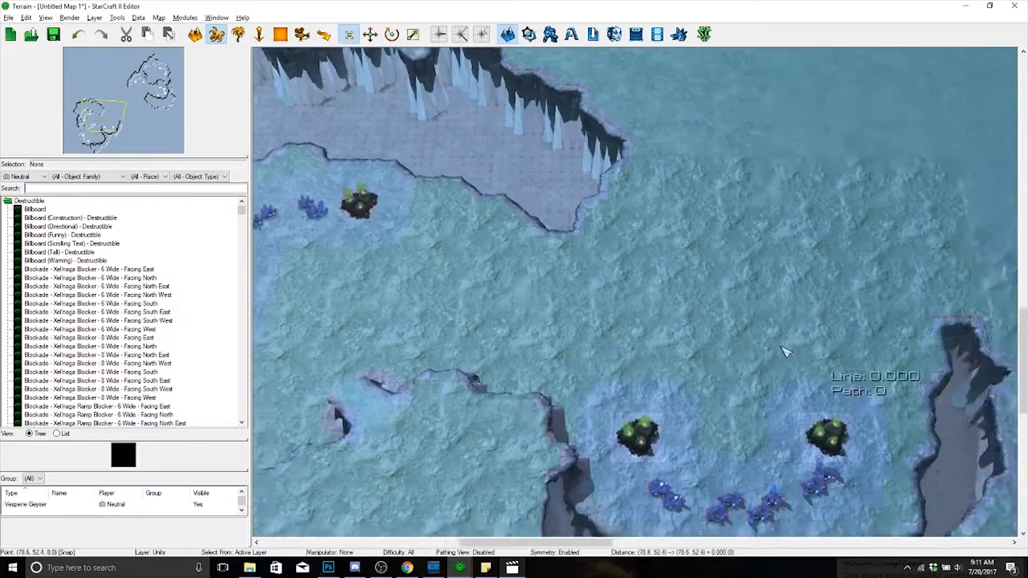
right_drag(786, 352, 848, 359)
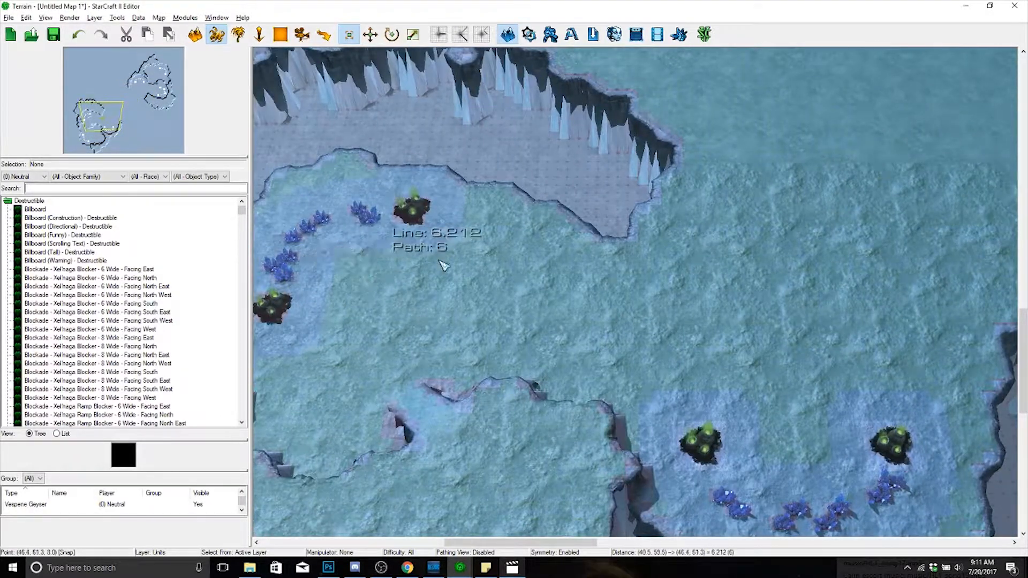
right_drag(479, 260, 525, 343)
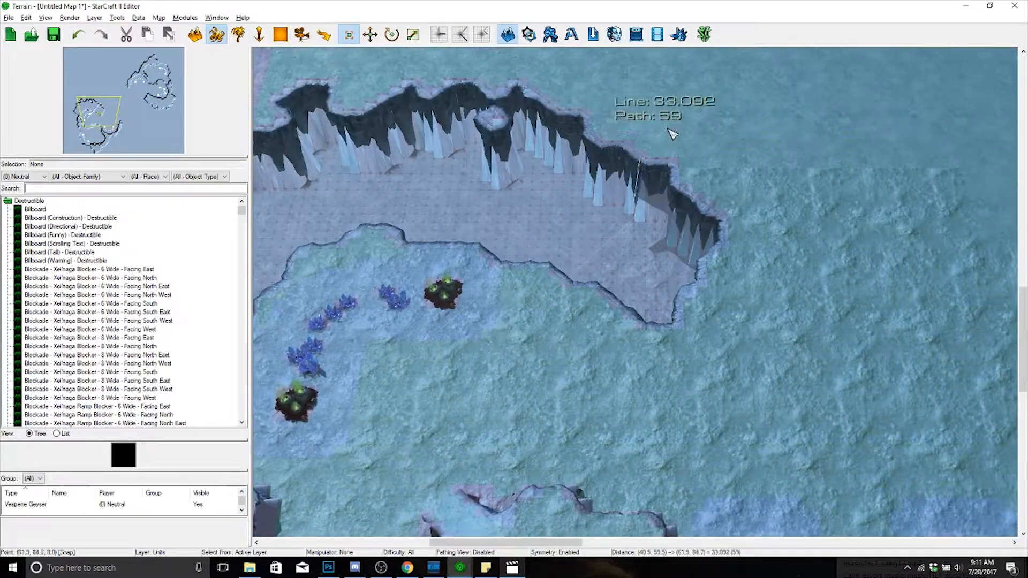
- Raise a small cliff block on the open ground north of the northern chasm's eastern half, using the Raise Cliff brush
right_drag(674, 113, 674, 154)
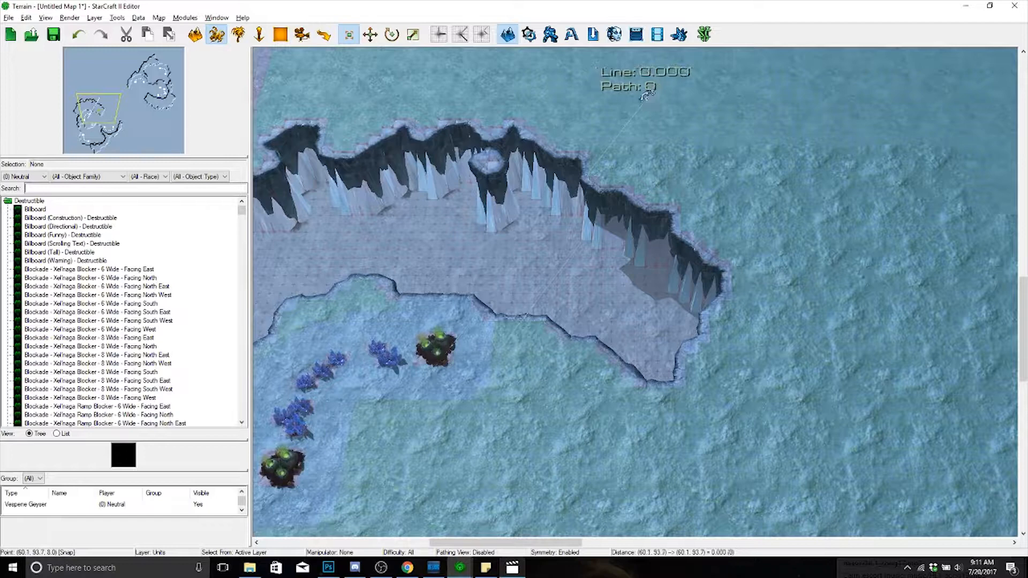
key(t)
click(654, 104)
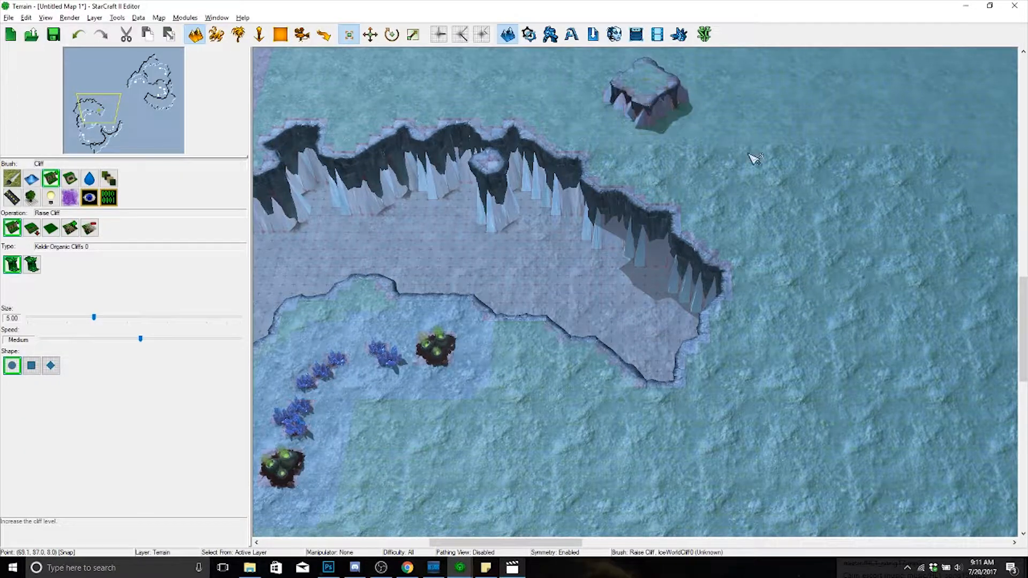
- Measure distances between the raised block, the southern mineral base and the surrounding open ground, and check the layout notes for the planned base distances
right_drag(750, 156, 663, 309)
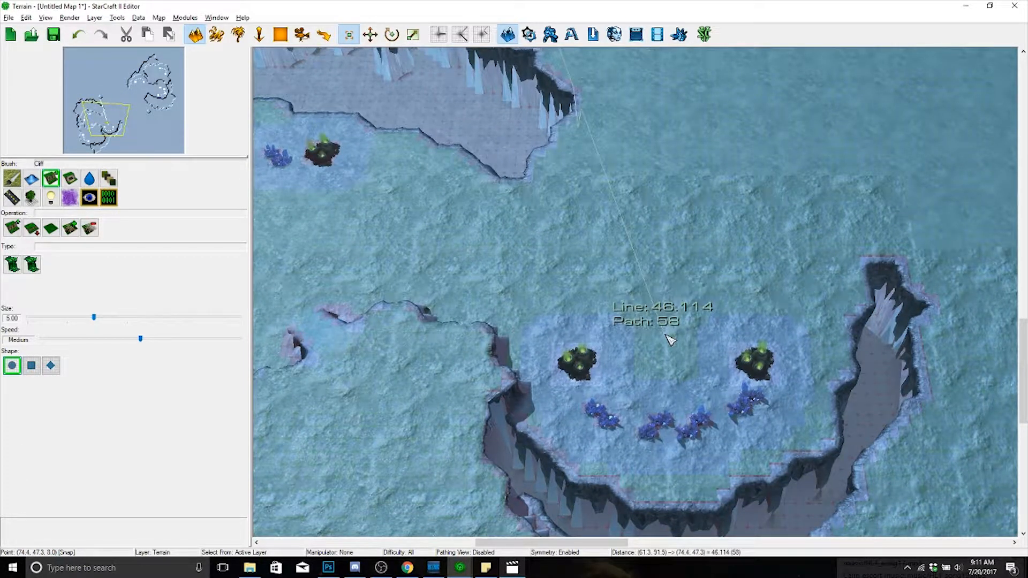
mouse_move(669, 339)
right_down()
mouse_move(693, 429)
mouse_move(670, 337)
right_up()
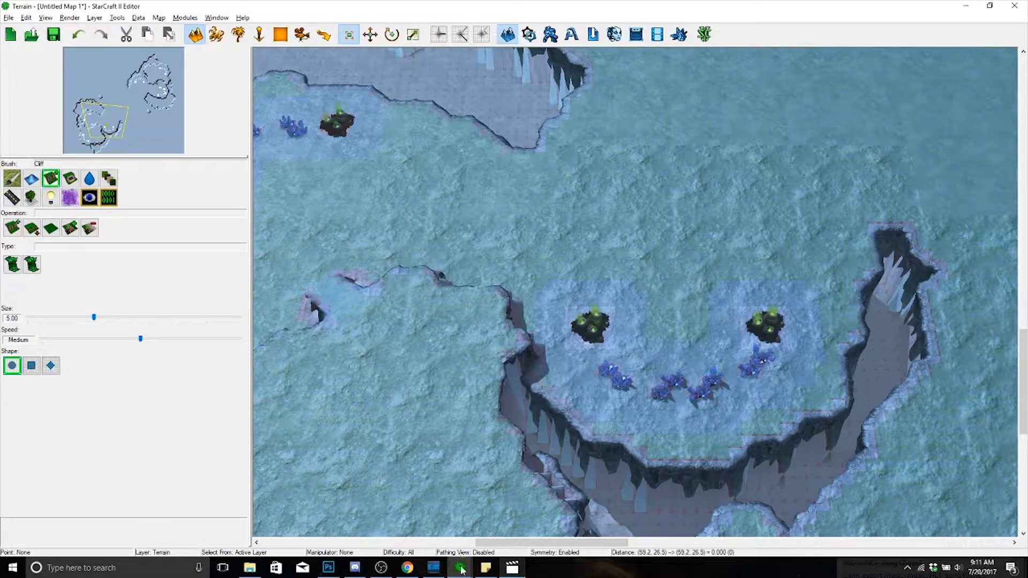
click(484, 569)
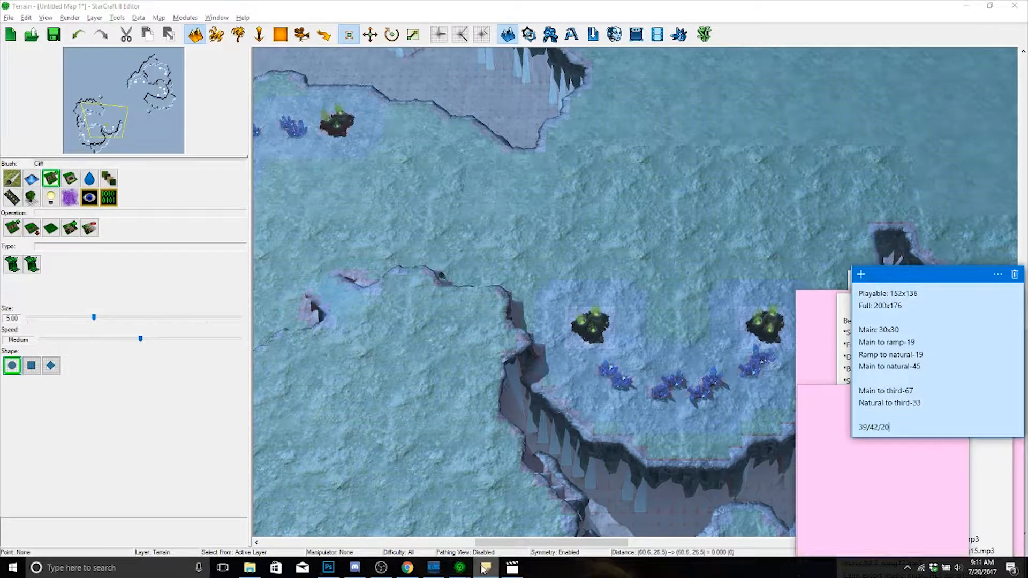
click(485, 569)
right_drag(750, 278, 614, 245)
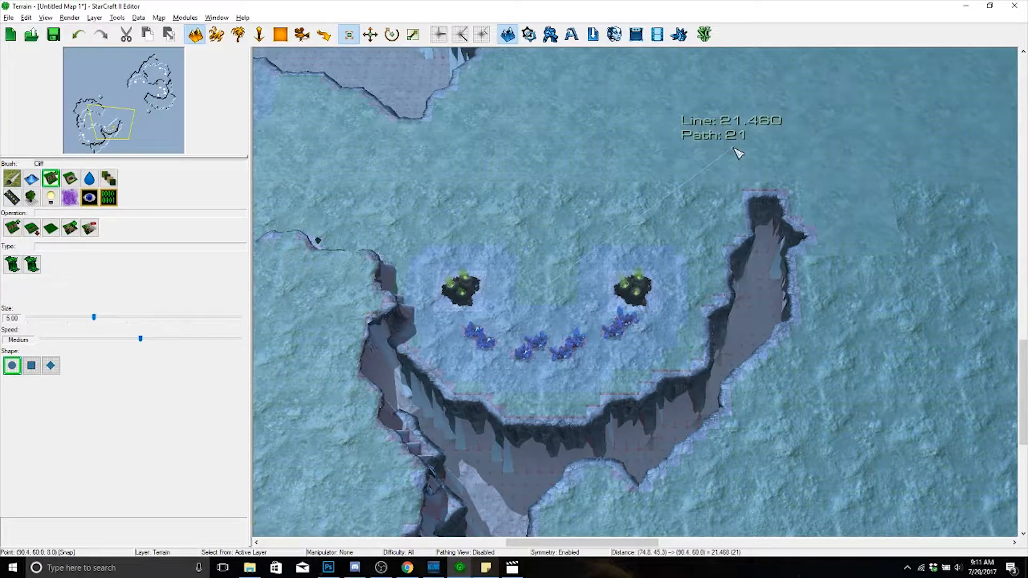
right_drag(732, 163, 836, 332)
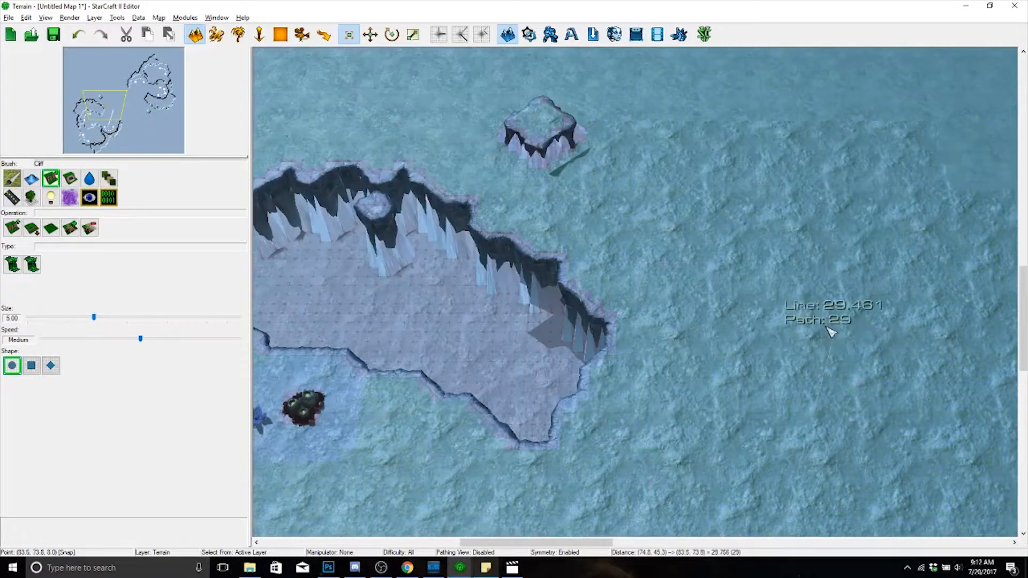
right_drag(785, 262, 859, 379)
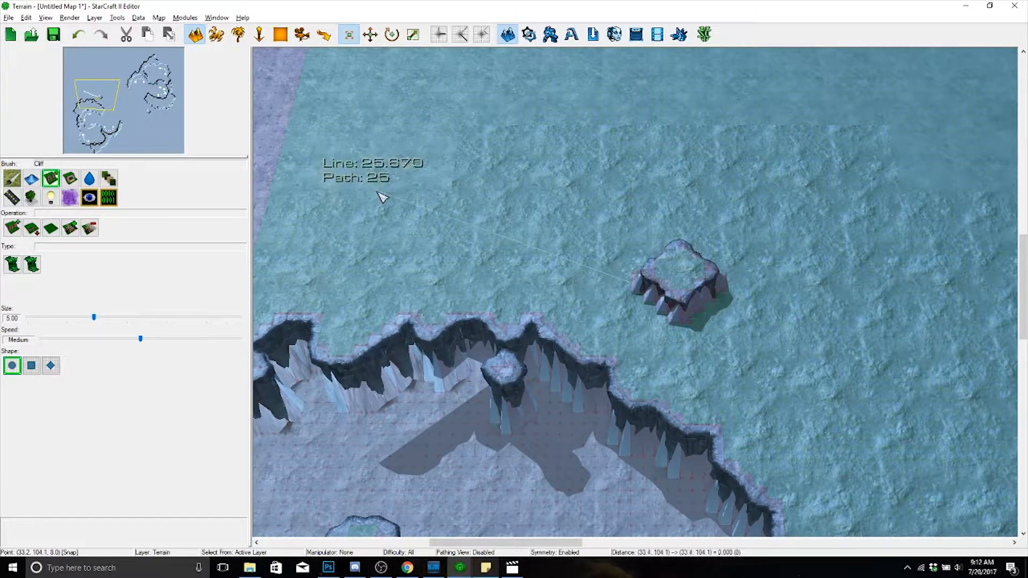
right_drag(696, 319, 705, 89)
- Trim the eastern end of the northern chasm by reshaping its southern and eastern rims with the size 5 Raise Cliff brush
scroll(699, 88, down, 3)
scroll(705, 90, up, 3)
mouse_move(693, 147)
right_down()
mouse_move(666, 349)
mouse_move(686, 165)
right_up()
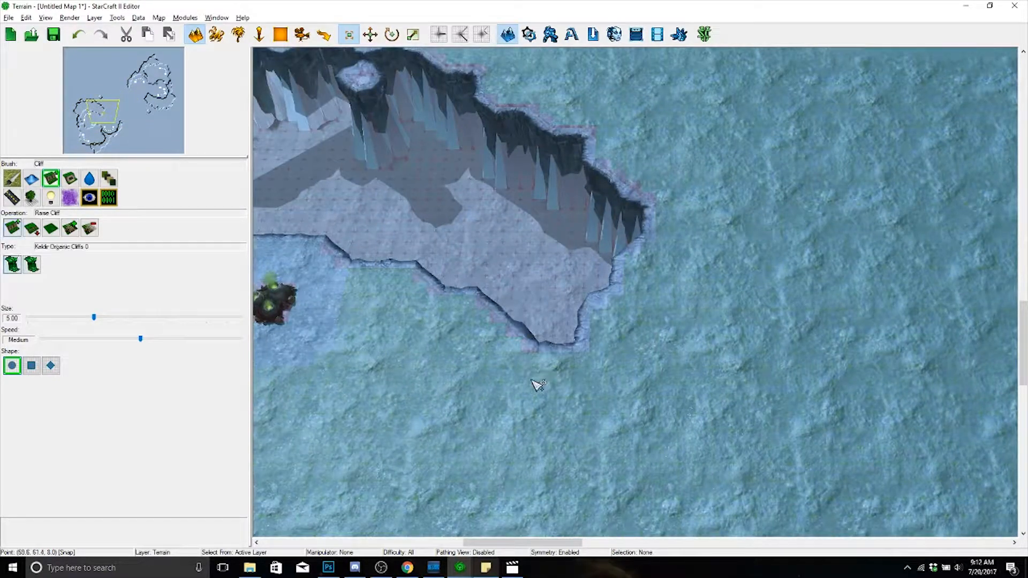
drag(523, 399, 634, 286)
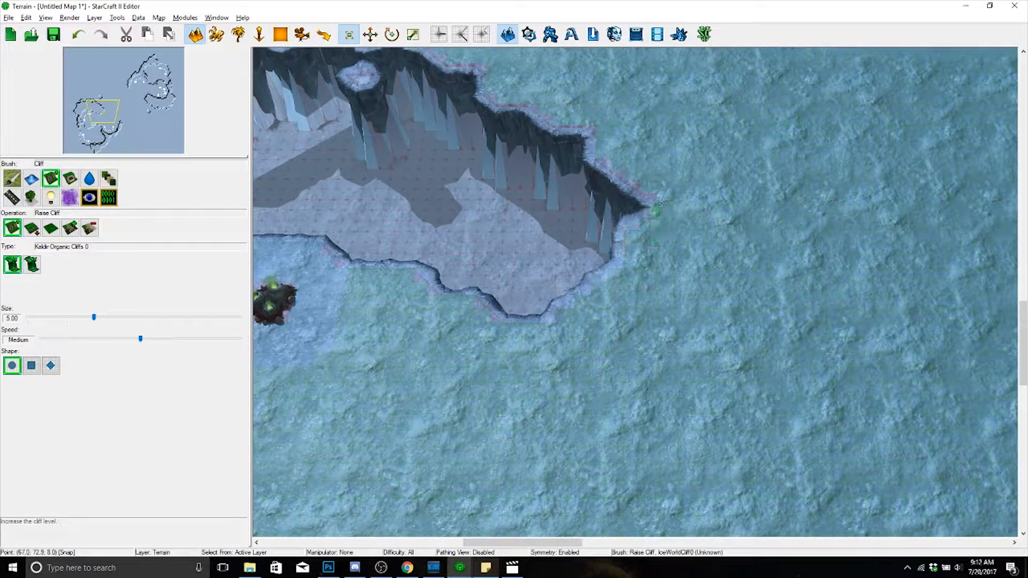
right_drag(646, 161, 716, 186)
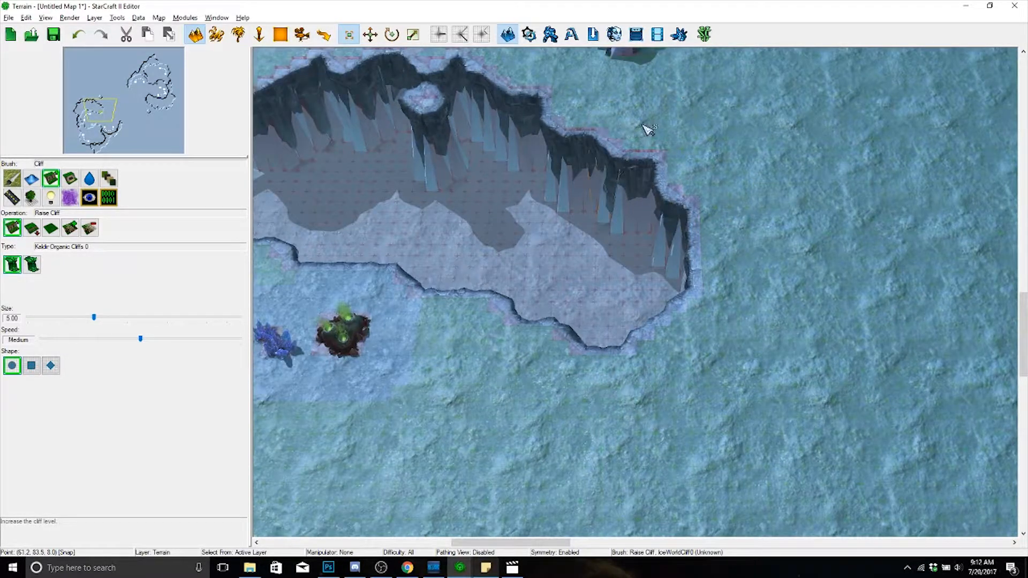
scroll(648, 128, up, 2)
mouse_move(522, 122)
mouse_down()
mouse_move(578, 182)
mouse_move(650, 225)
mouse_move(696, 353)
mouse_move(719, 366)
mouse_move(631, 480)
mouse_up()
drag(582, 303, 587, 314)
drag(528, 250, 535, 281)
right_drag(536, 284, 632, 302)
mouse_move(616, 299)
mouse_down()
mouse_move(549, 311)
mouse_move(540, 283)
mouse_up()
right_drag(617, 323, 588, 173)
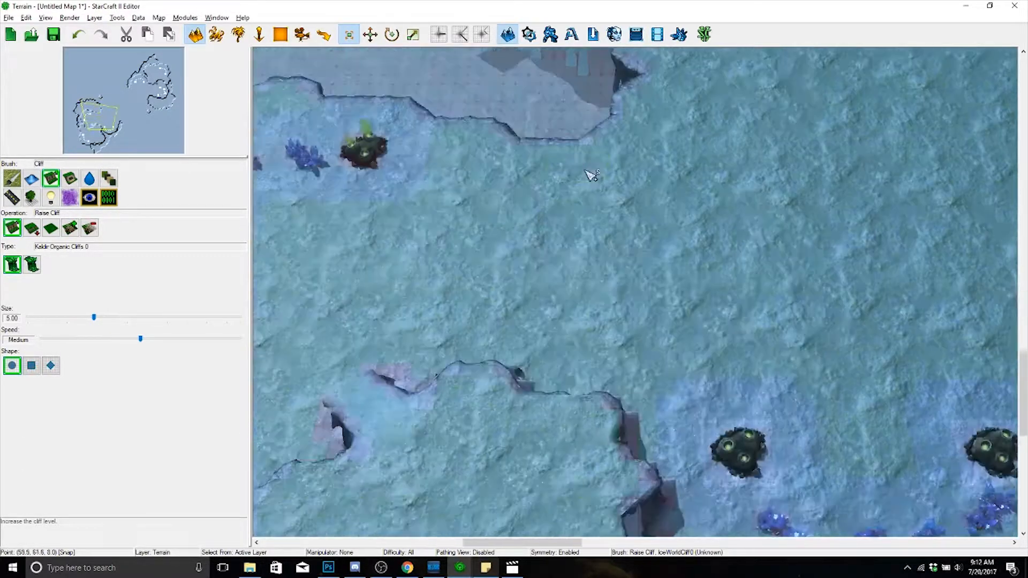
- Examine the open ground between the northern chasm and the southern mineral base
right_drag(664, 369, 591, 298)
right_drag(654, 185, 602, 294)
scroll(601, 294, down, 3)
right_drag(717, 256, 655, 282)
mouse_move(737, 350)
right_down()
mouse_move(681, 282)
mouse_move(737, 323)
mouse_move(729, 348)
mouse_move(717, 345)
right_up()
scroll(680, 282, down, 4)
scroll(736, 259, up, 5)
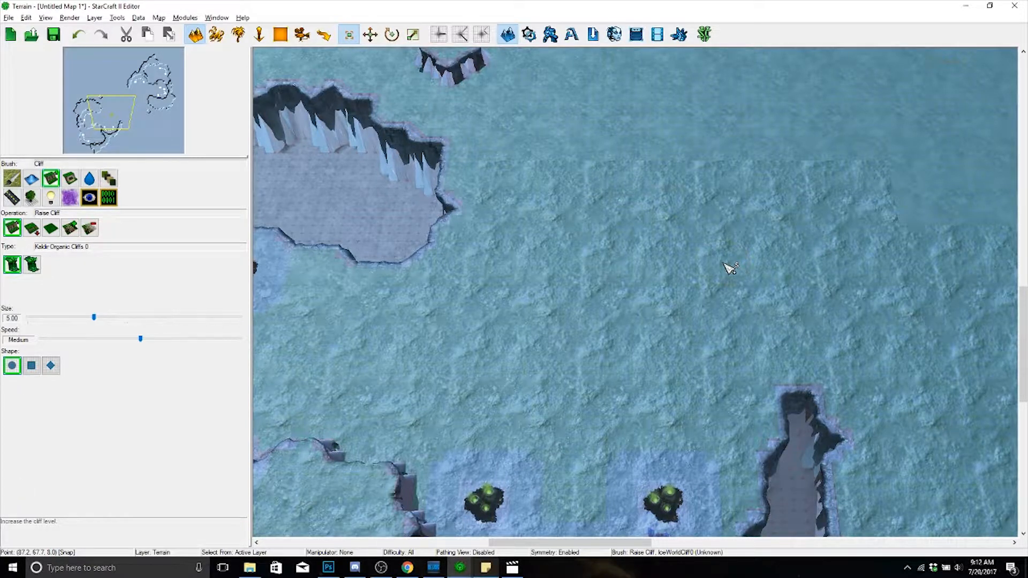
- Carve a wide chasm south-east of the southern mineral base, from the existing narrow chasm down to the map's southern border area
right_drag(740, 498, 745, 384)
ctrl+right_drag(698, 275, 793, 424)
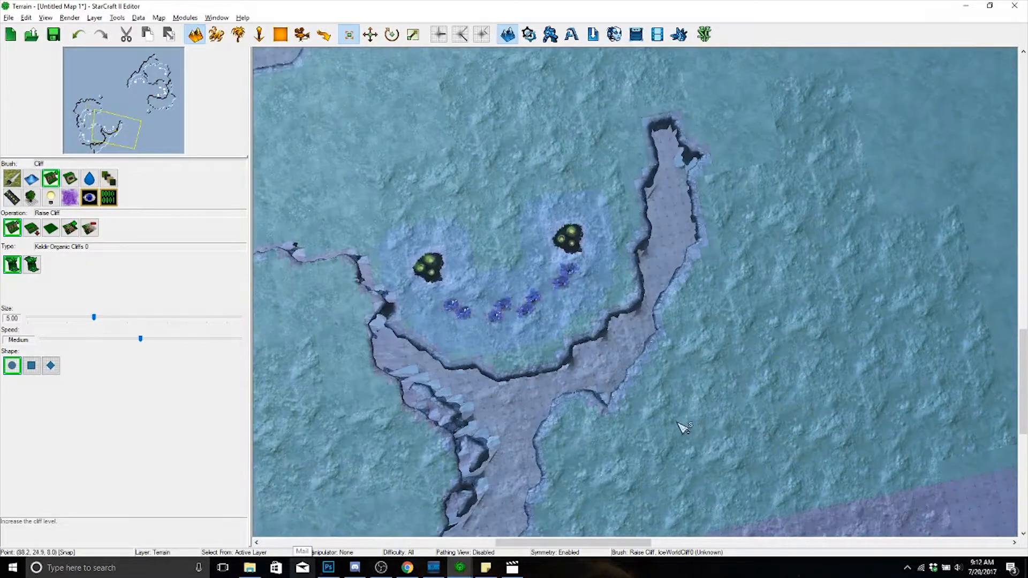
mouse_move(654, 363)
mouse_down()
mouse_move(733, 420)
mouse_move(827, 519)
mouse_up()
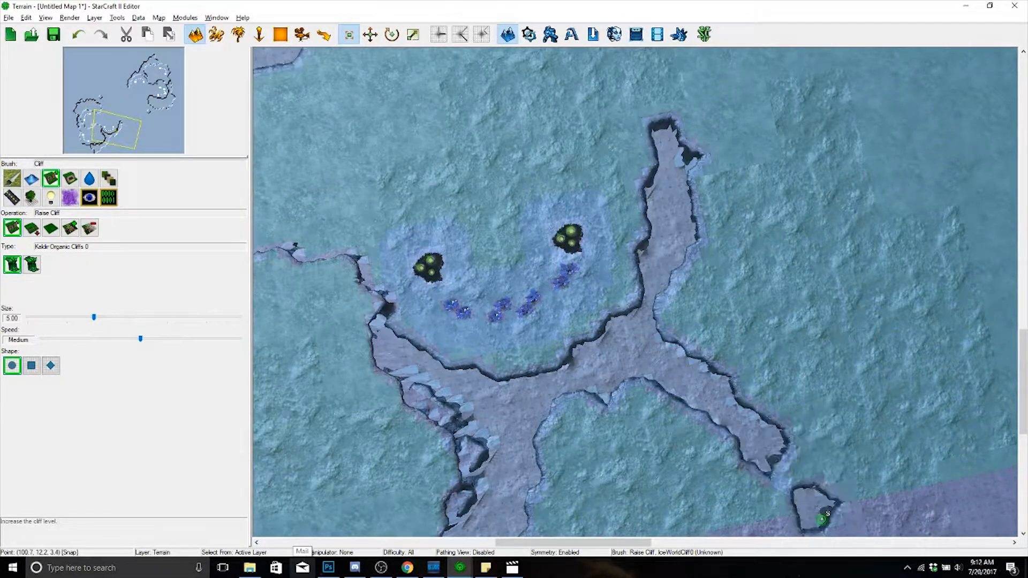
right_drag(827, 520, 820, 421)
drag(781, 328, 712, 291)
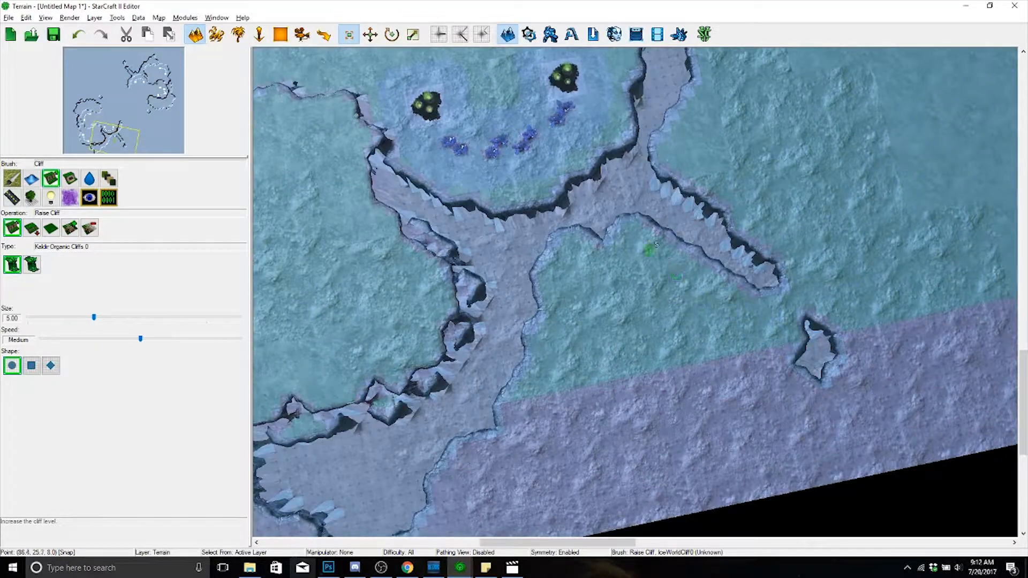
mouse_move(611, 211)
mouse_down()
mouse_move(573, 247)
mouse_move(567, 271)
mouse_move(691, 252)
mouse_move(689, 282)
mouse_move(562, 300)
mouse_move(487, 500)
mouse_move(562, 428)
mouse_move(557, 385)
mouse_move(669, 311)
mouse_move(555, 347)
mouse_move(611, 346)
mouse_move(610, 367)
mouse_move(676, 369)
mouse_move(812, 345)
mouse_move(793, 391)
mouse_move(768, 367)
mouse_move(771, 340)
mouse_move(546, 474)
mouse_move(637, 431)
mouse_move(712, 456)
mouse_move(829, 420)
mouse_up()
right_drag(711, 319, 698, 353)
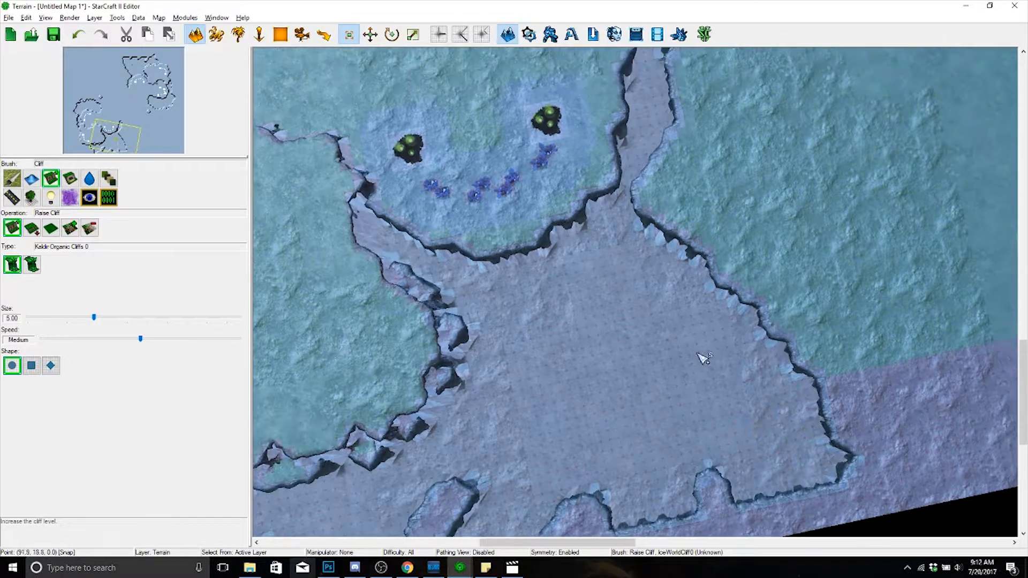
- Reshape the north-eastern rim of the wide chasm beside the southern mineral base with the cliff brush
mouse_move(664, 282)
right_down()
mouse_move(656, 311)
mouse_move(723, 378)
mouse_move(634, 342)
right_up()
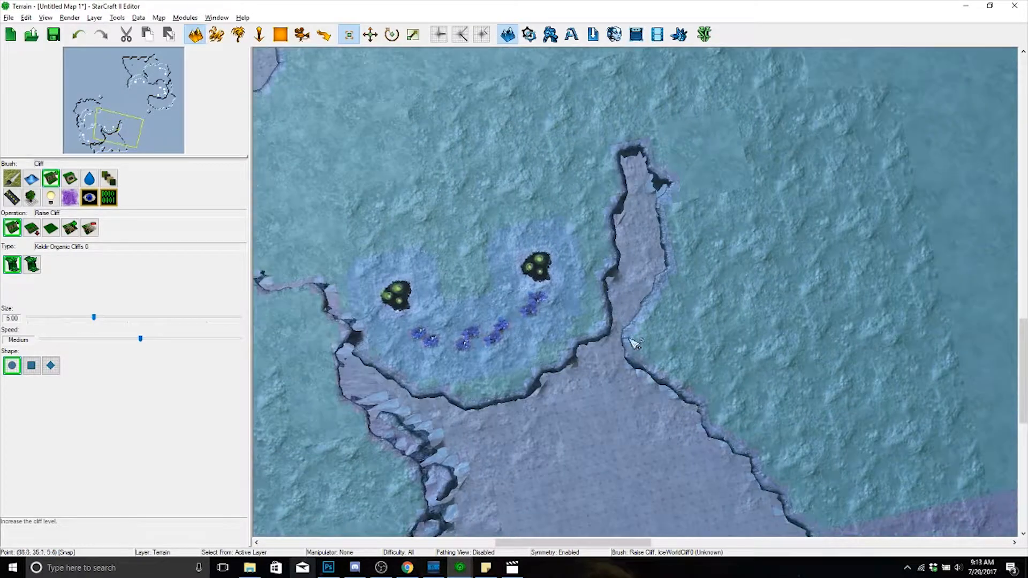
mouse_move(698, 262)
right_down()
mouse_move(725, 220)
mouse_move(699, 275)
right_up()
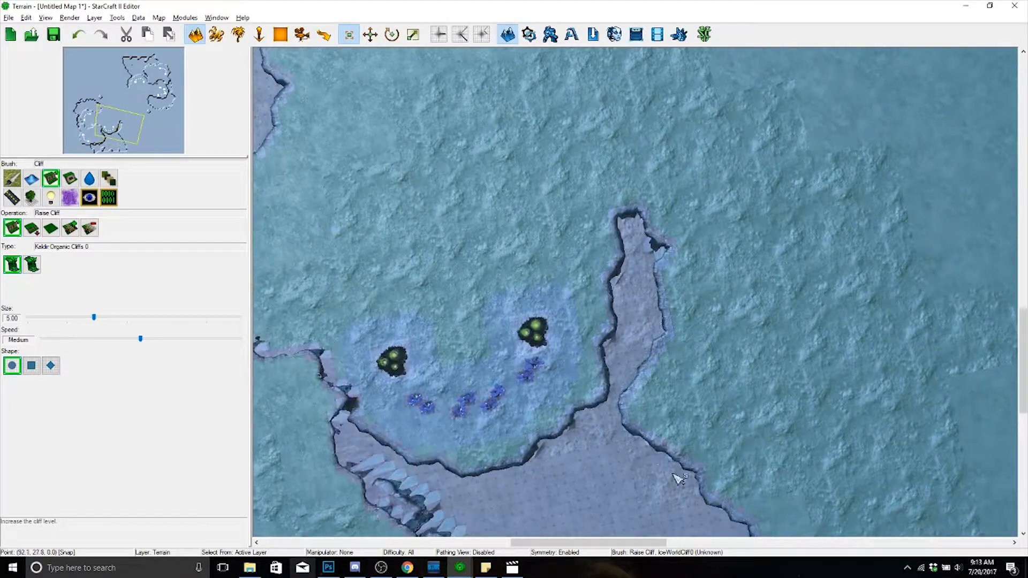
ctrl+right_drag(675, 429, 766, 207)
mouse_move(643, 293)
mouse_down()
mouse_move(669, 324)
mouse_move(739, 350)
mouse_up()
right_drag(735, 343, 626, 386)
key(ctrl+shift+c)
right_drag(664, 299, 763, 444)
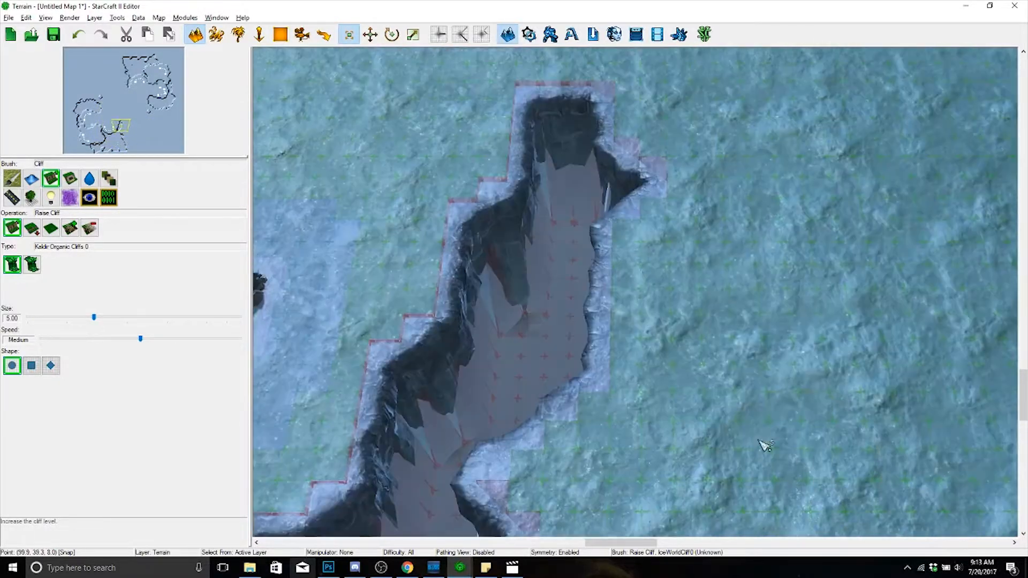
- Raise a curved plateau north-east of the narrow chasm's northern tip and cut back its south-western edge
scroll(750, 423, down, 5)
mouse_move(708, 370)
right_down()
mouse_move(701, 349)
mouse_move(715, 385)
right_up()
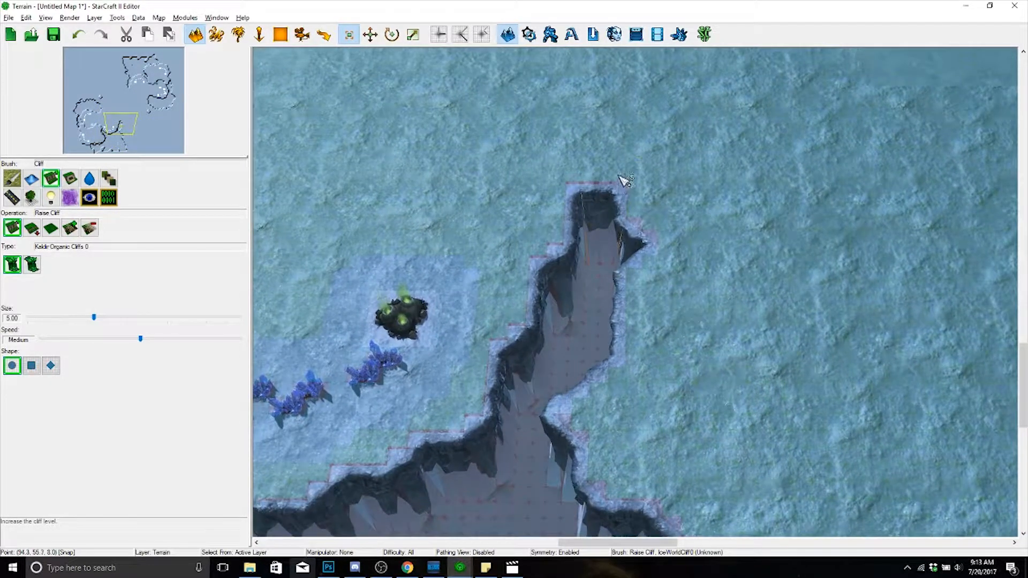
mouse_move(623, 180)
mouse_down()
mouse_move(716, 87)
mouse_move(796, 114)
mouse_move(880, 164)
mouse_up()
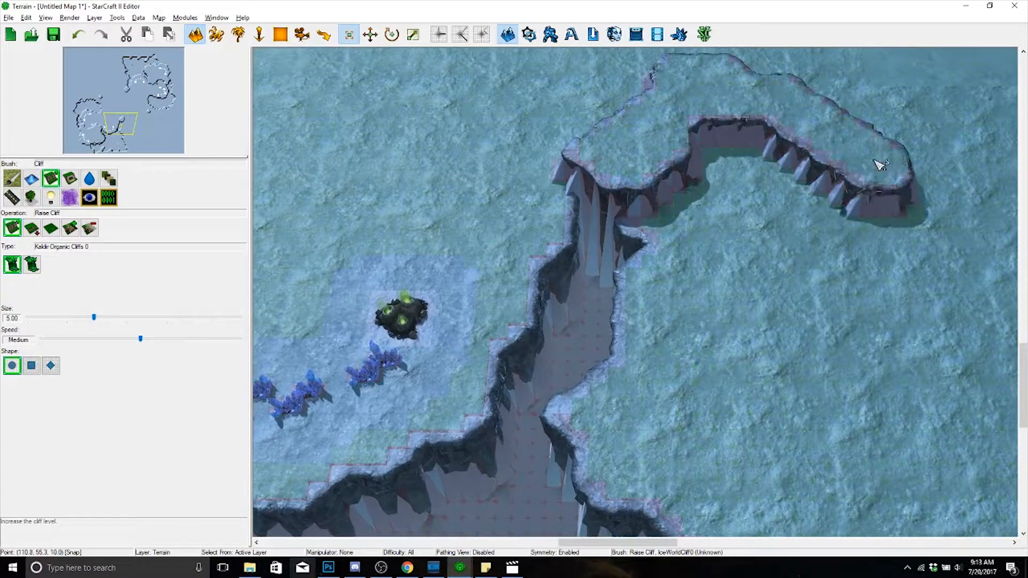
right_drag(707, 129, 865, 299)
mouse_move(750, 313)
mouse_down()
mouse_move(758, 274)
mouse_move(747, 225)
mouse_move(761, 161)
mouse_move(829, 221)
mouse_up()
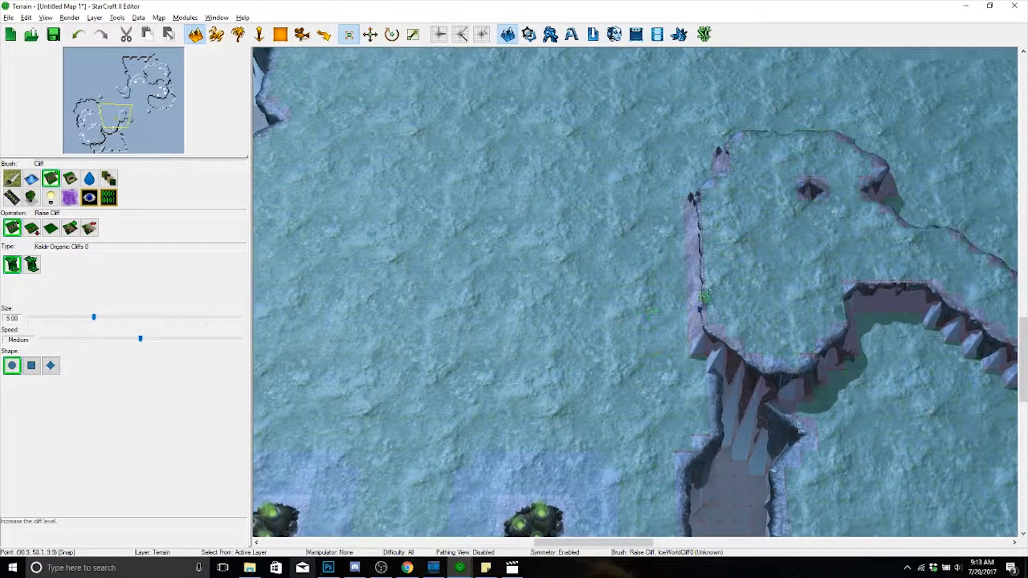
mouse_move(705, 297)
mouse_down()
mouse_move(790, 346)
mouse_move(794, 368)
mouse_up()
right_drag(777, 357, 742, 376)
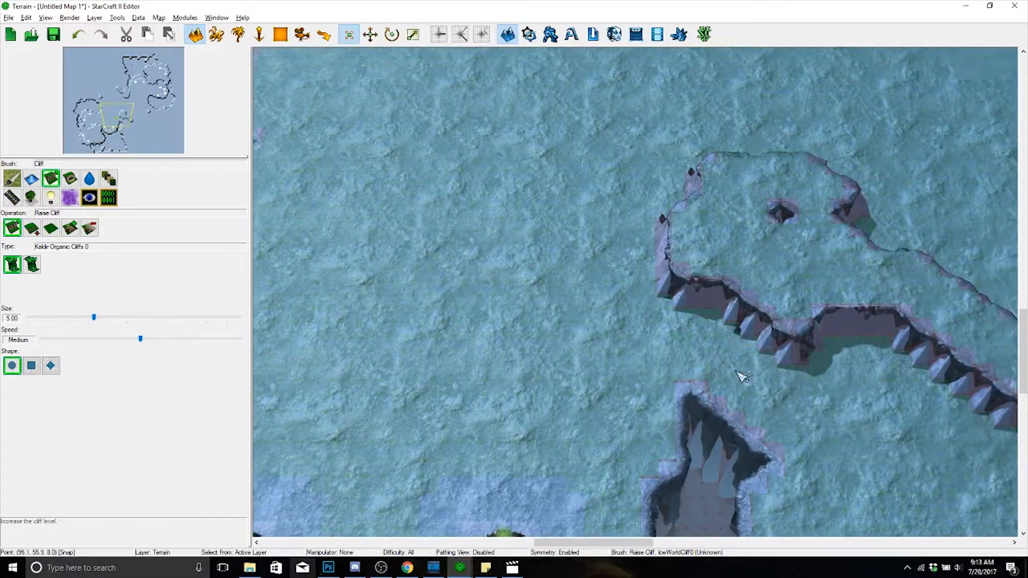
- Join the plateau to the chasm's northern tip and rework its eastern part into a compact block around an inner pit
mouse_move(742, 376)
mouse_down()
mouse_move(715, 238)
mouse_move(742, 183)
mouse_move(787, 246)
mouse_move(785, 211)
mouse_move(767, 241)
mouse_up()
right_drag(754, 308, 691, 291)
mouse_move(796, 269)
mouse_down()
mouse_move(751, 343)
mouse_move(742, 405)
mouse_move(788, 267)
mouse_move(715, 216)
mouse_move(893, 169)
mouse_move(982, 273)
mouse_up()
scroll(959, 287, down, 3)
right_drag(932, 288, 825, 226)
scroll(819, 225, down, 3)
right_drag(728, 284, 793, 316)
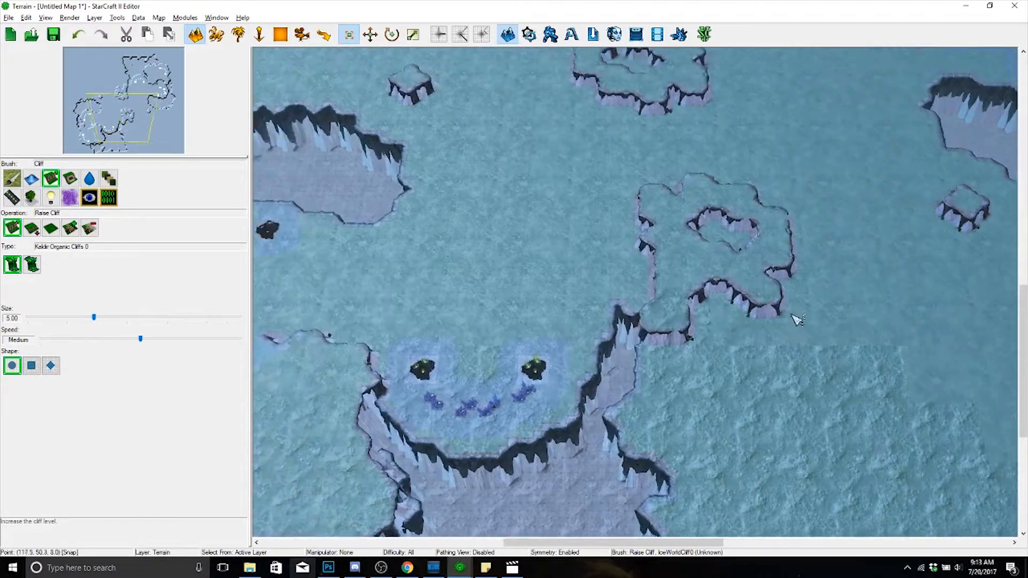
mouse_move(698, 262)
mouse_down()
mouse_move(771, 343)
mouse_move(814, 316)
mouse_move(829, 259)
mouse_move(777, 224)
mouse_move(781, 207)
mouse_move(831, 236)
mouse_move(787, 179)
mouse_move(689, 194)
mouse_move(700, 192)
mouse_move(705, 236)
mouse_up()
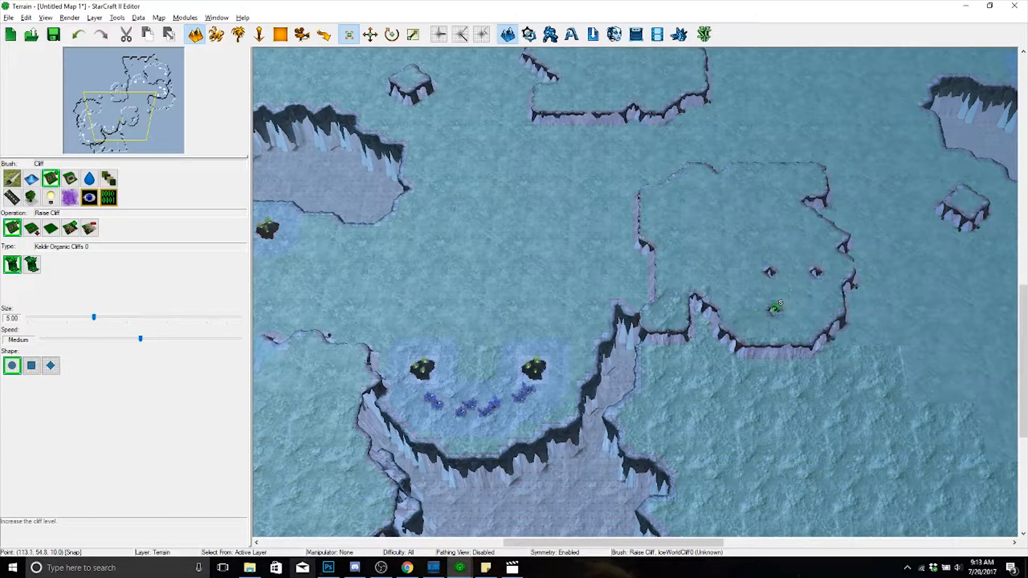
drag(775, 313, 763, 328)
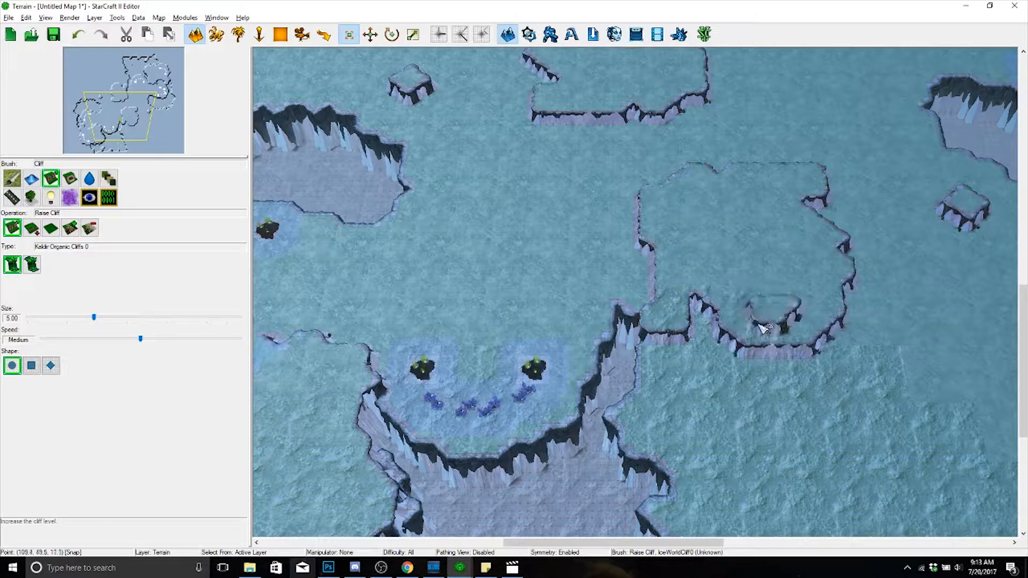
key(ctrl+z)
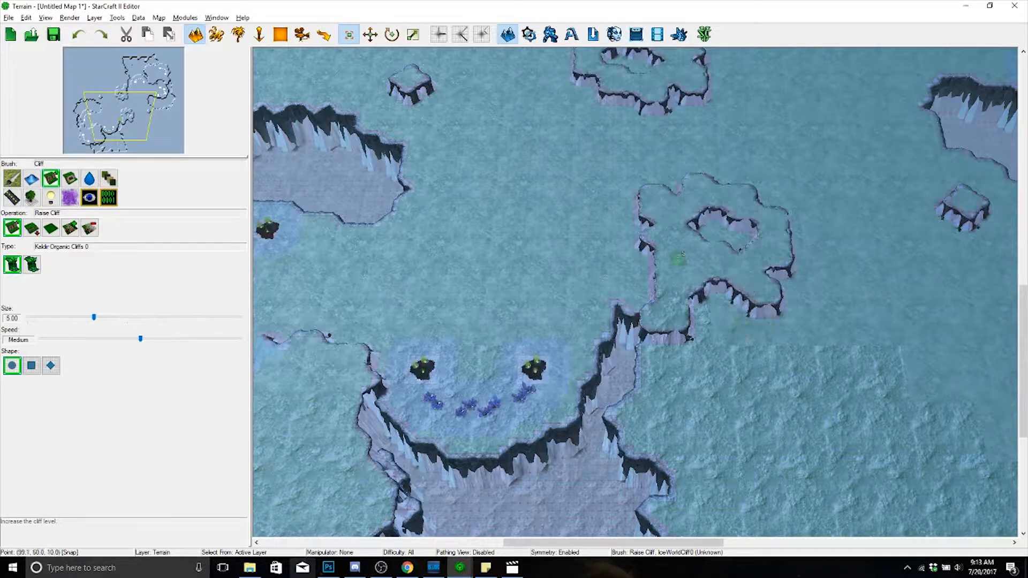
- Extend the raised plateau to the east and south-east and fill its inner pit to form one solid block
mouse_move(730, 298)
mouse_down()
mouse_move(769, 315)
mouse_move(805, 280)
mouse_up()
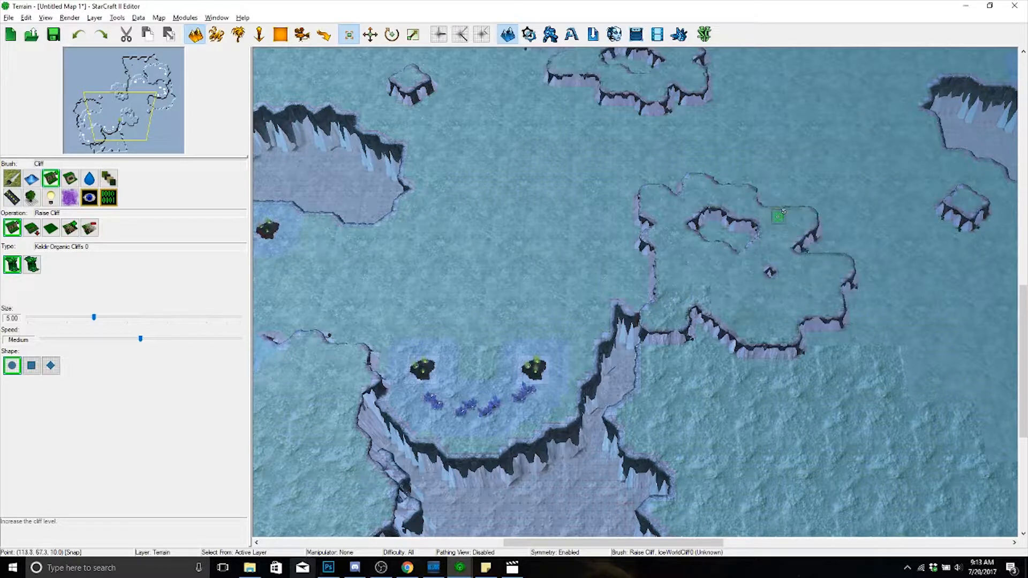
mouse_move(778, 217)
mouse_down()
mouse_move(822, 236)
mouse_move(772, 213)
mouse_move(795, 211)
mouse_move(726, 243)
mouse_up()
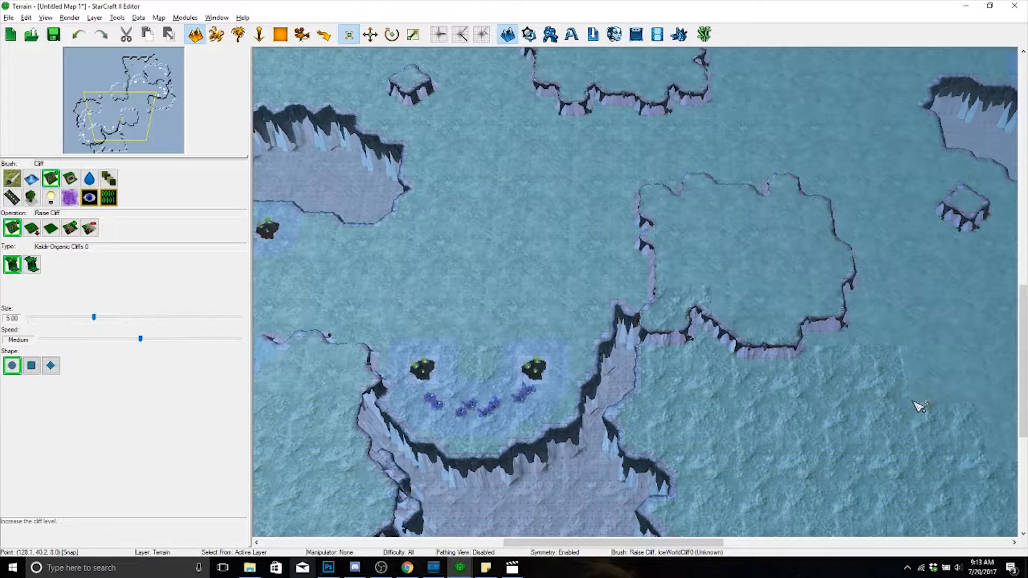
right_drag(527, 79, 534, 111)
- Examine the plateau's edges and its spacing from the mirrored plateau, the bases and the chasms across the map centre
mouse_move(676, 274)
right_down()
mouse_move(702, 160)
mouse_move(675, 268)
right_up()
scroll(675, 268, up, 3)
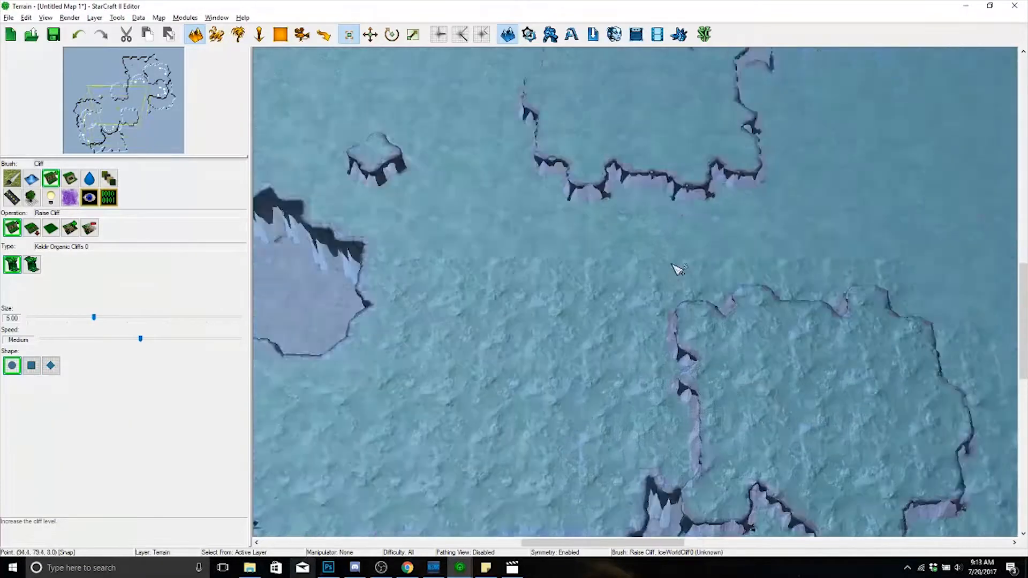
right_drag(760, 337, 741, 351)
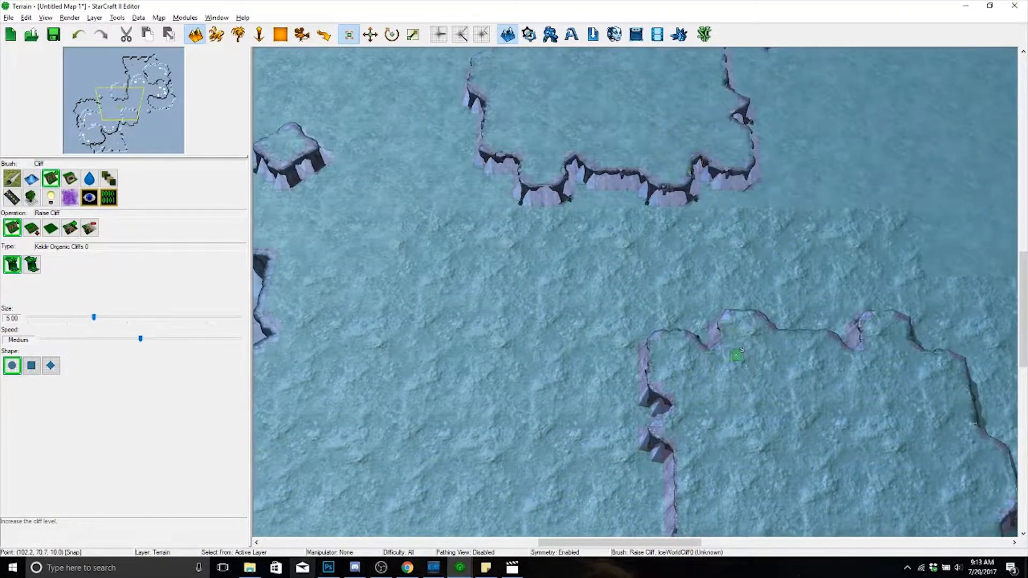
scroll(683, 348, down, 5)
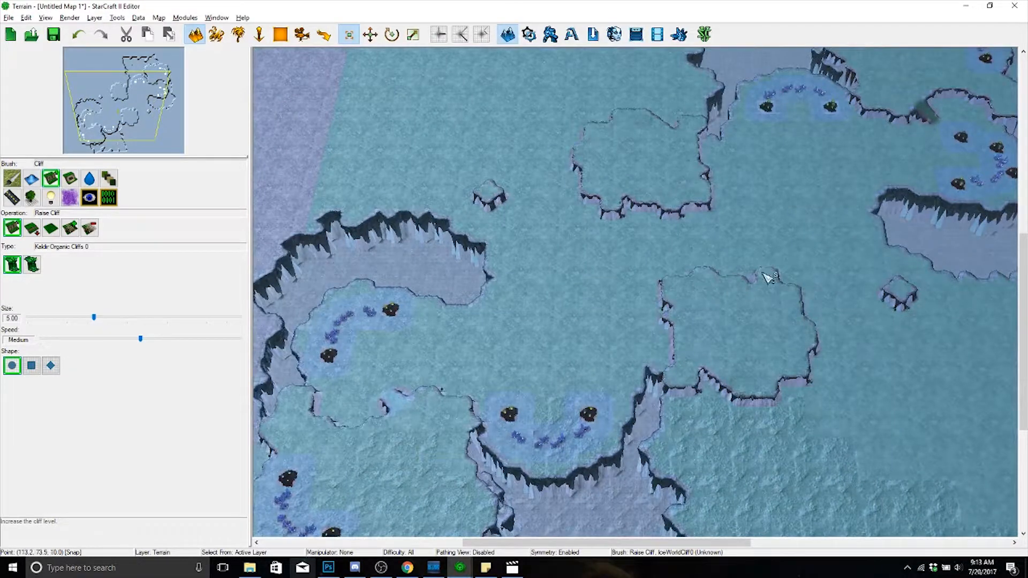
right_drag(764, 273, 568, 431)
right_drag(683, 327, 829, 206)
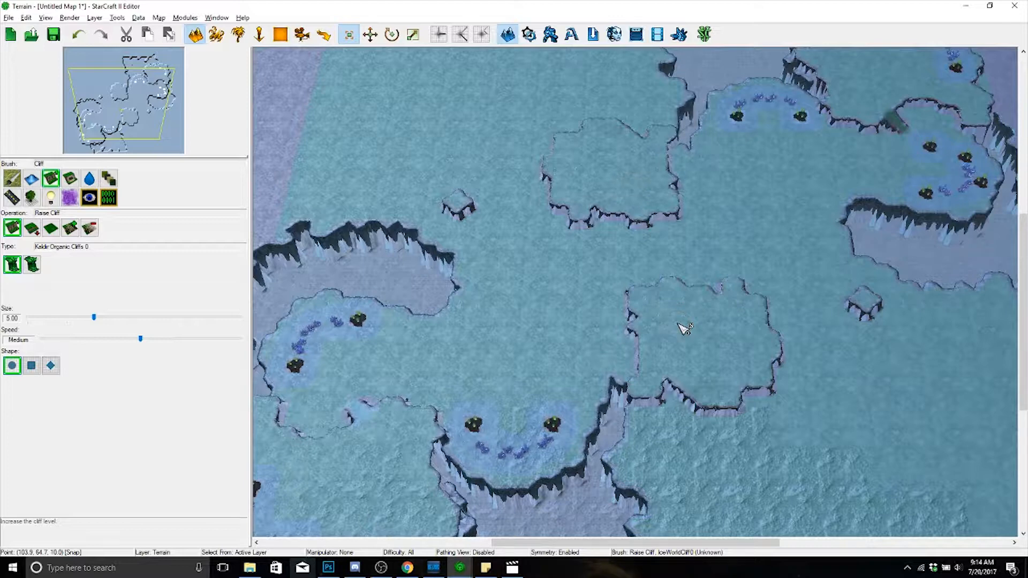
scroll(684, 327, up, 5)
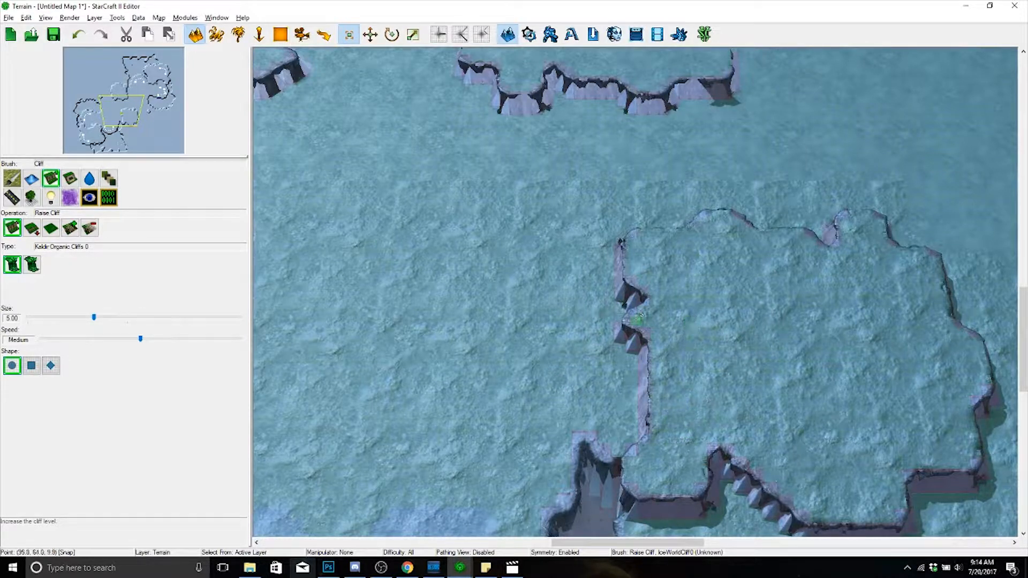
- Fill the notch in the plateau's western cliff and extend its north-western corner so the edge runs diagonally
mouse_move(638, 320)
mouse_down()
mouse_move(608, 306)
mouse_move(621, 281)
mouse_move(605, 248)
mouse_move(660, 322)
mouse_up()
mouse_move(711, 312)
right_down()
mouse_move(785, 348)
mouse_move(771, 387)
mouse_move(837, 282)
mouse_move(884, 314)
right_up()
right_drag(656, 276, 635, 455)
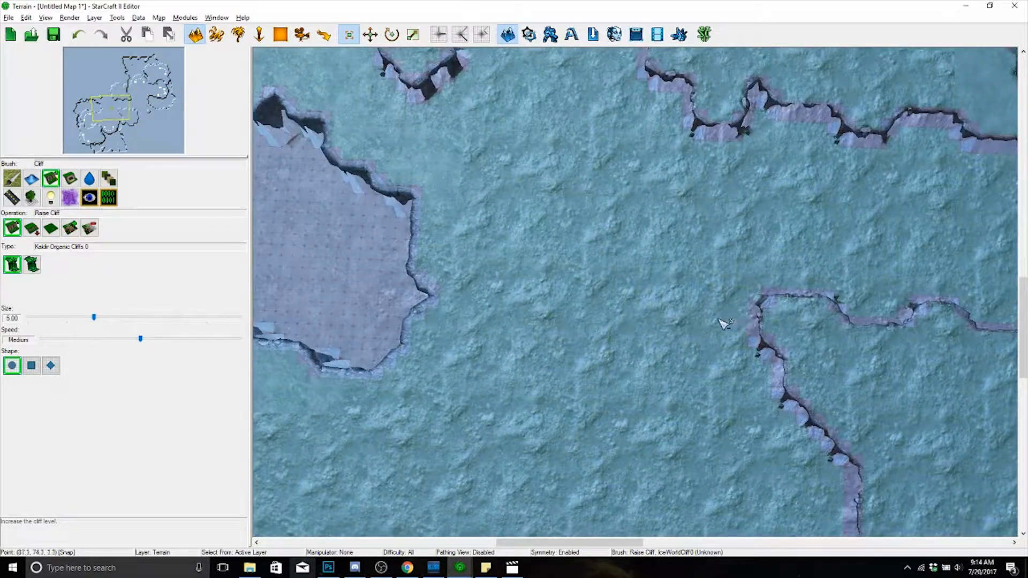
- Carve a pit west of the plateau's north-western corner and widen it toward the south-west
drag(724, 323, 651, 286)
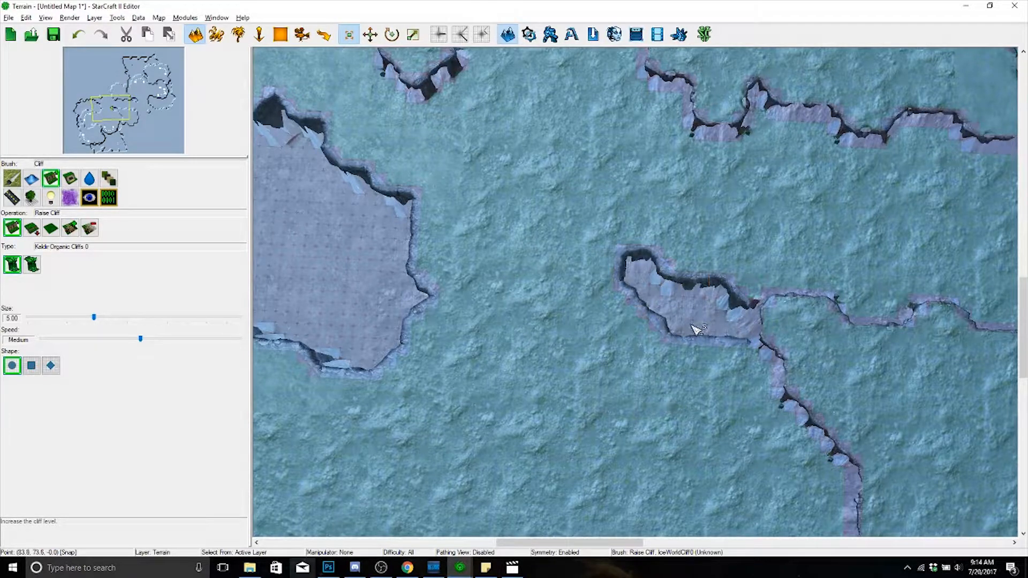
mouse_move(695, 329)
mouse_down()
mouse_move(638, 399)
mouse_move(678, 374)
mouse_up()
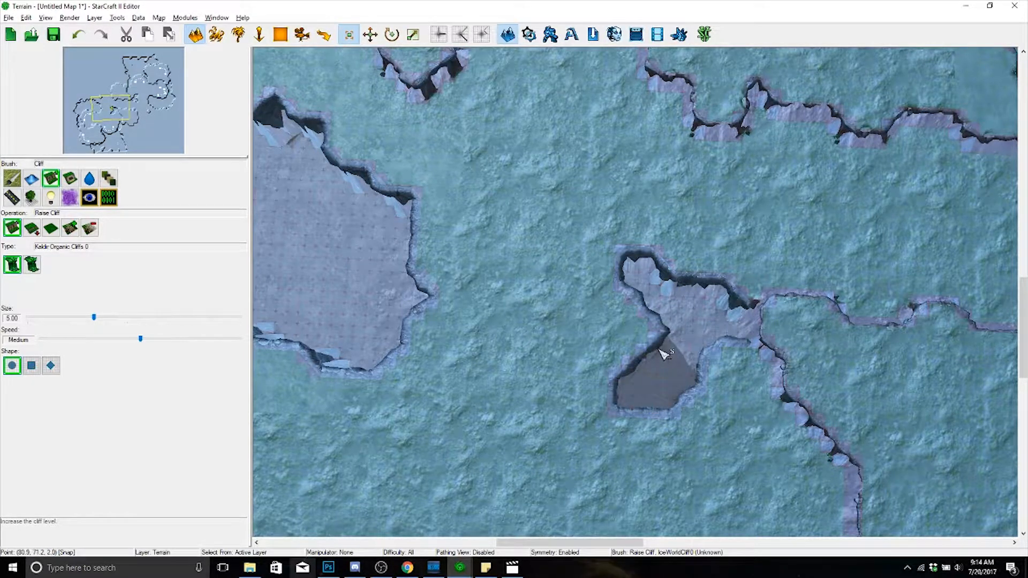
scroll(684, 270, up, 6)
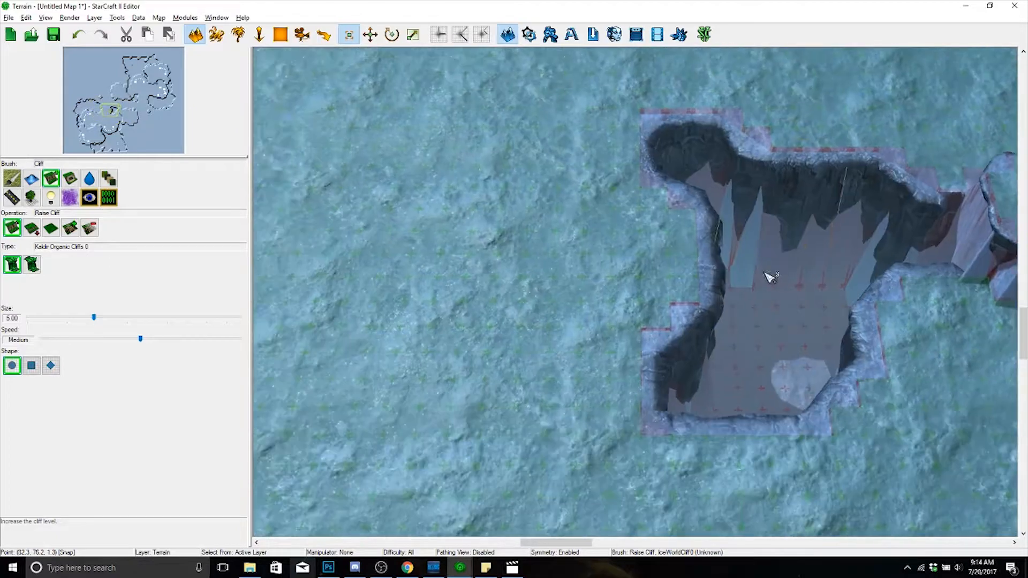
scroll(771, 278, down, 5)
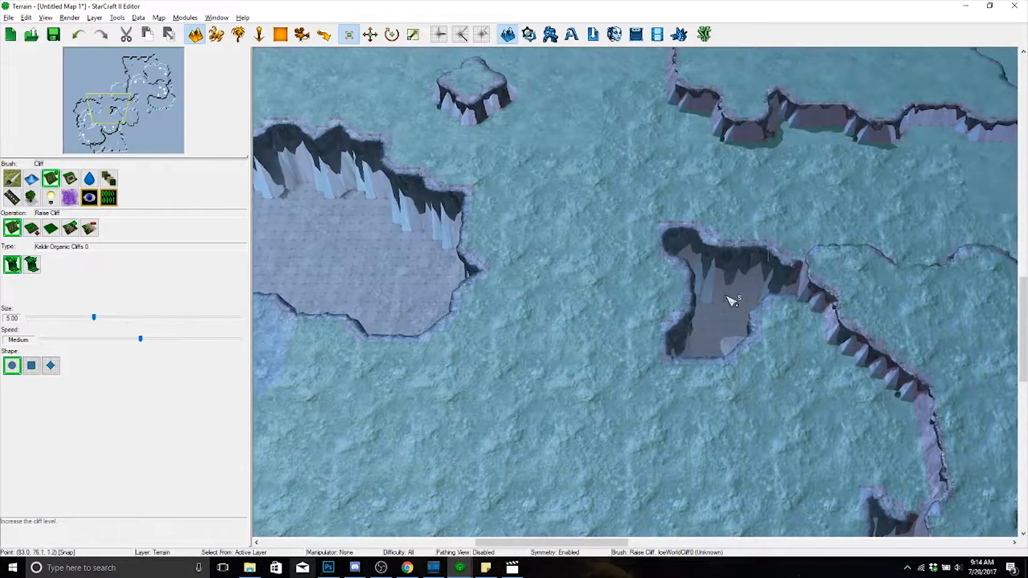
scroll(649, 361, up, 2)
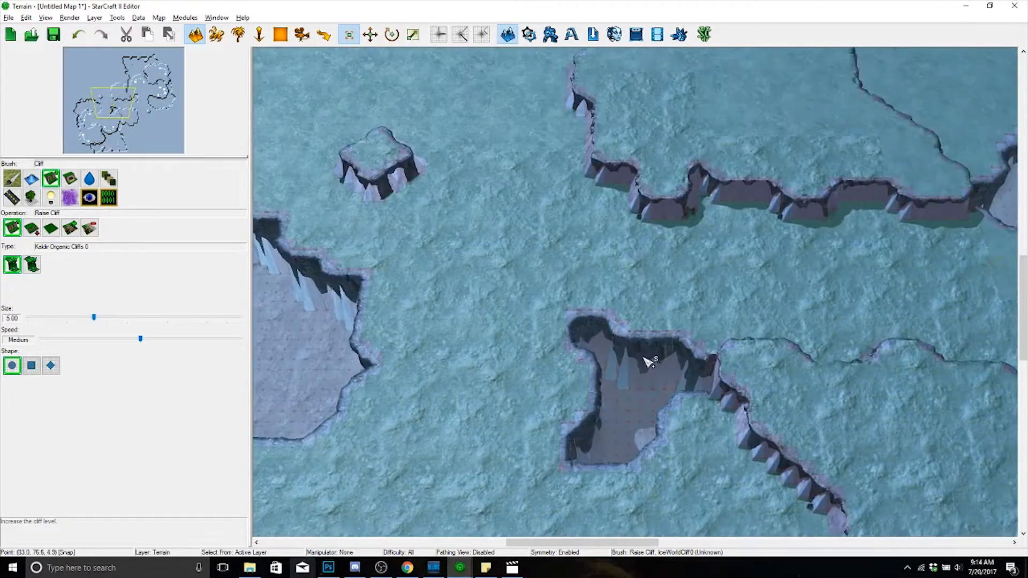
- Cut the plateau's northern edge back into a broad inward curve and undo the small pillar raised in front of it
right_drag(741, 231, 674, 240)
right_drag(734, 308, 669, 268)
mouse_move(628, 259)
mouse_down()
mouse_move(669, 318)
mouse_move(745, 364)
mouse_move(841, 386)
mouse_move(796, 305)
mouse_up()
key(ctrl+z)
key(ctrl+z)
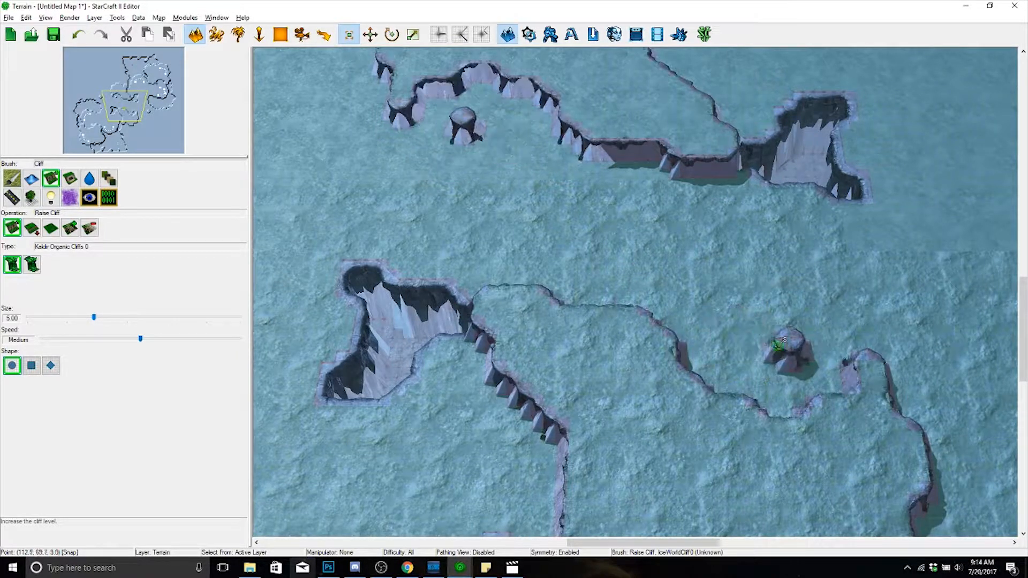
- Extend the plateau's south-eastern corner southward to straighten its eastern cliff
right_drag(793, 347, 682, 237)
mouse_move(748, 329)
mouse_down()
mouse_move(763, 282)
mouse_move(814, 343)
mouse_move(744, 453)
mouse_move(808, 351)
mouse_up()
right_drag(809, 351, 849, 271)
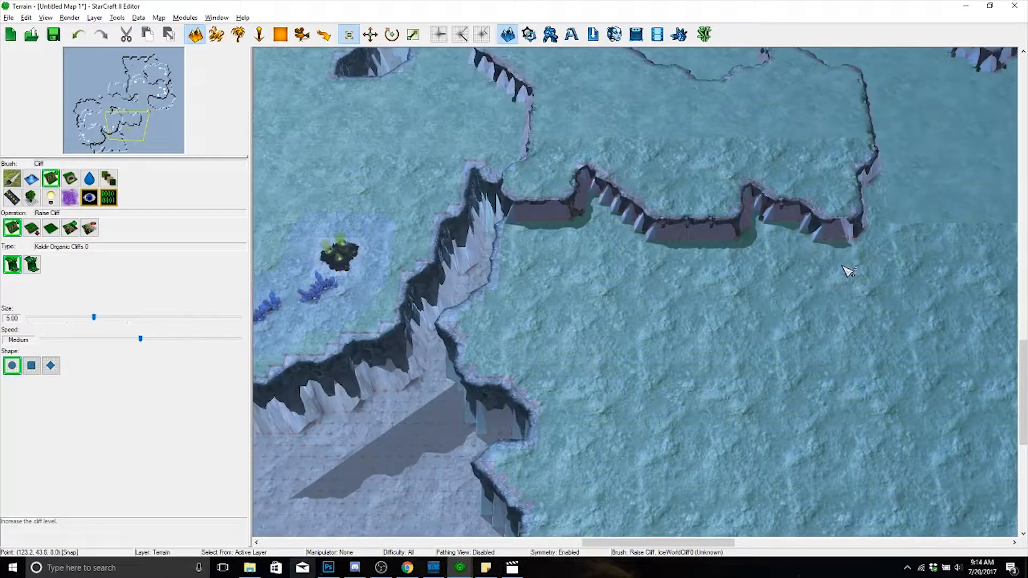
right_drag(666, 198, 688, 254)
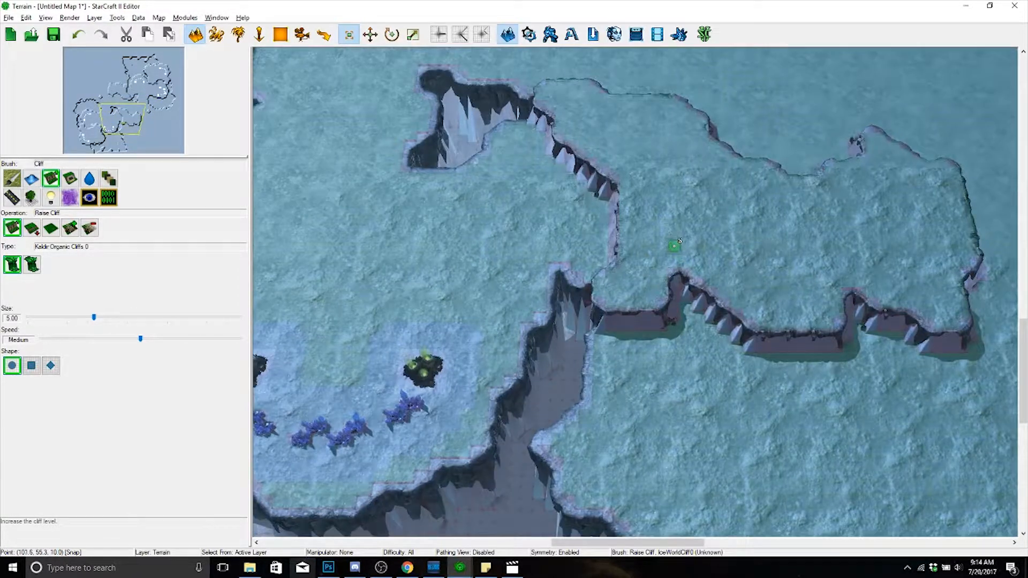
- Extend the plateau's southern side along the chasm's eastern rim with a rounded edge and touch up its junction with the chasm's tip
mouse_move(675, 245)
mouse_down()
mouse_move(696, 300)
mouse_move(683, 308)
mouse_move(700, 354)
mouse_up()
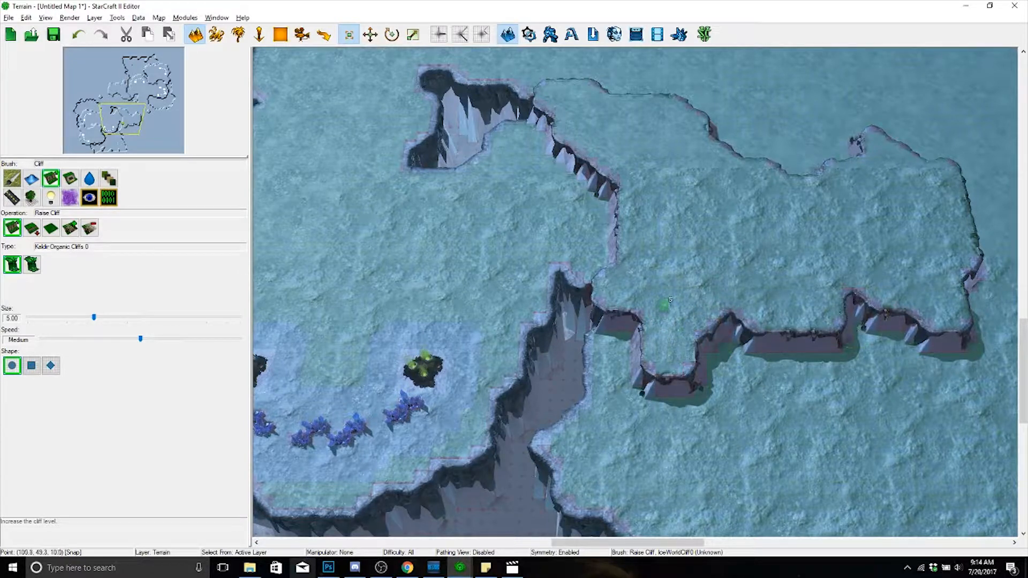
mouse_move(667, 303)
mouse_down()
mouse_move(739, 354)
mouse_move(927, 358)
mouse_move(774, 395)
mouse_move(725, 378)
mouse_move(881, 363)
mouse_up()
mouse_move(846, 367)
right_down()
mouse_move(844, 342)
mouse_move(911, 484)
mouse_move(658, 463)
right_up()
mouse_move(589, 217)
mouse_down()
mouse_move(601, 202)
mouse_move(636, 275)
mouse_move(718, 268)
mouse_move(630, 328)
mouse_move(575, 328)
mouse_move(603, 373)
mouse_move(616, 368)
mouse_move(639, 389)
mouse_up()
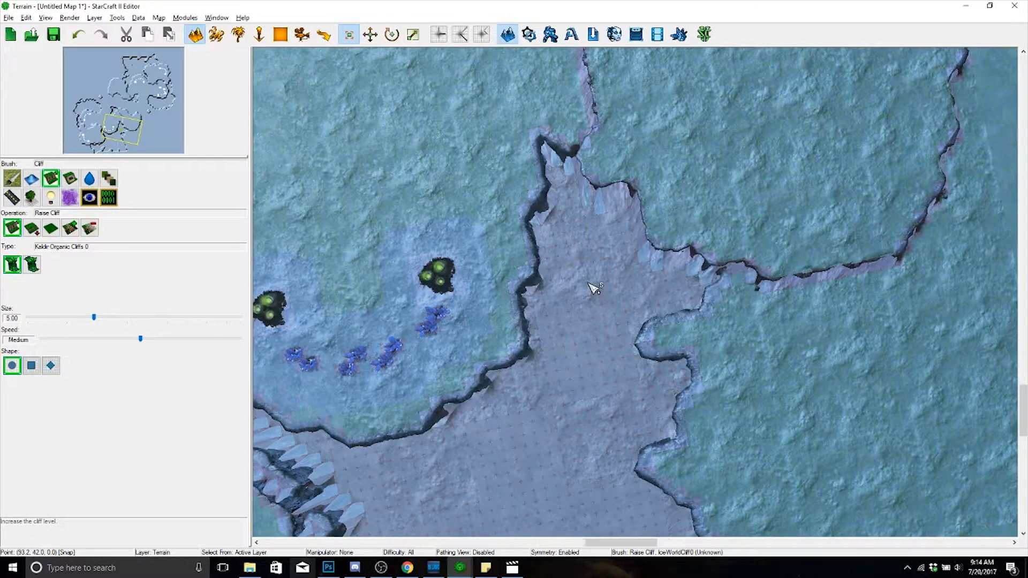
scroll(593, 287, up, 3)
scroll(721, 262, down, 3)
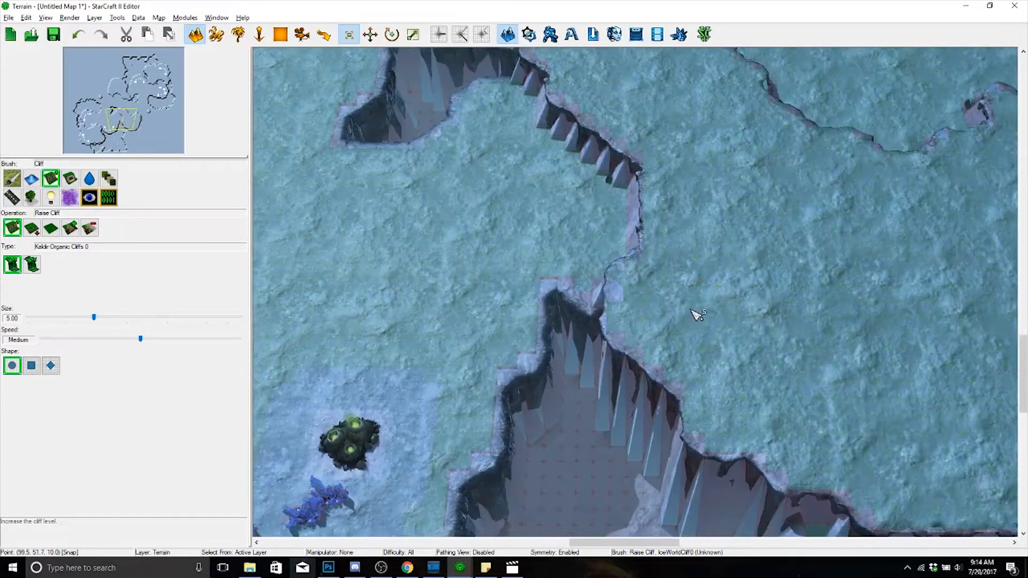
right_drag(697, 315, 752, 391)
mouse_move(769, 409)
mouse_down()
mouse_move(739, 426)
mouse_move(739, 414)
mouse_up()
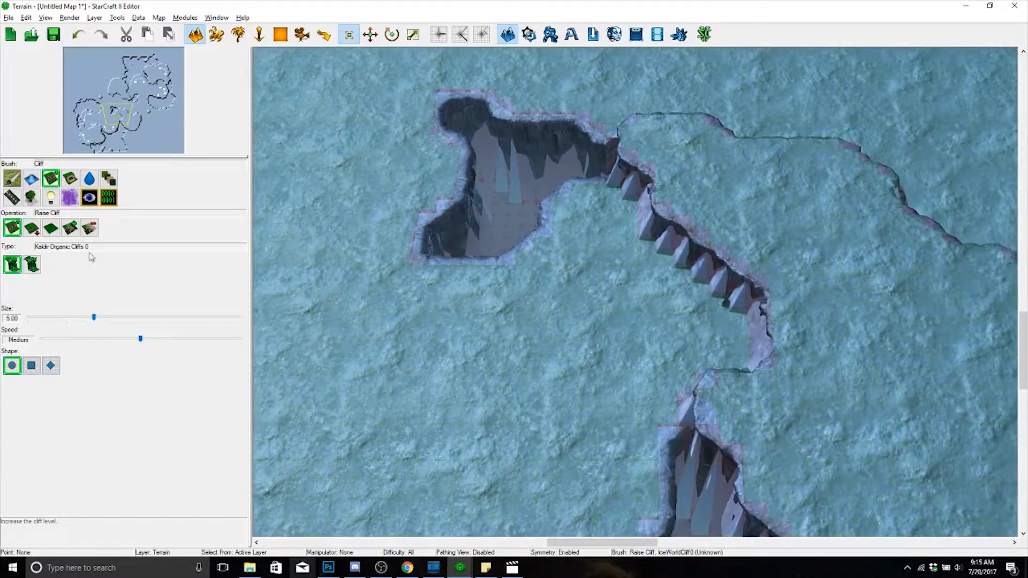
click(70, 227)
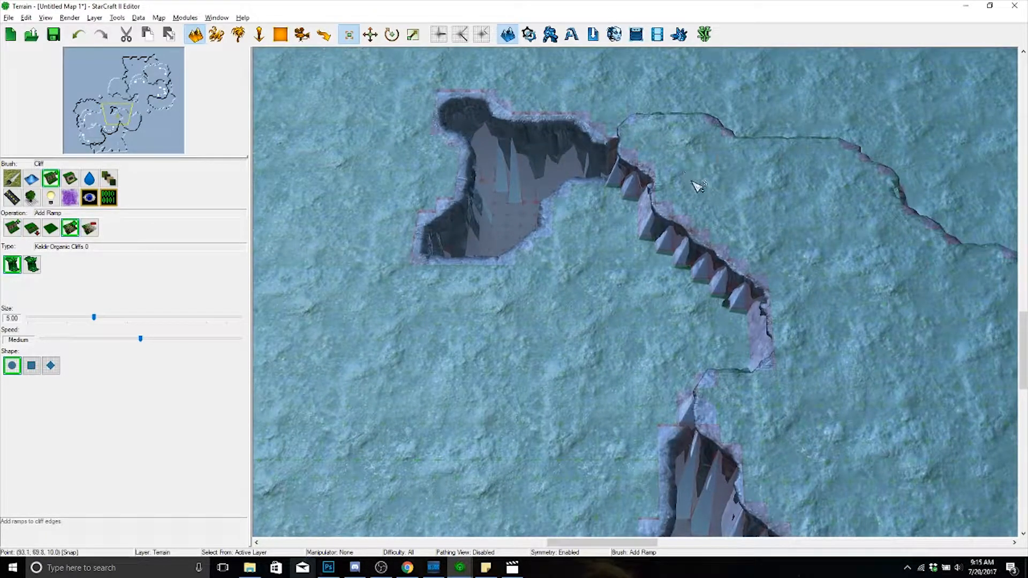
click(641, 210)
key(ctrl+z)
- Even out the plateau's western cliff beside the pit and add a wide ramp through it toward the south-west
click(13, 228)
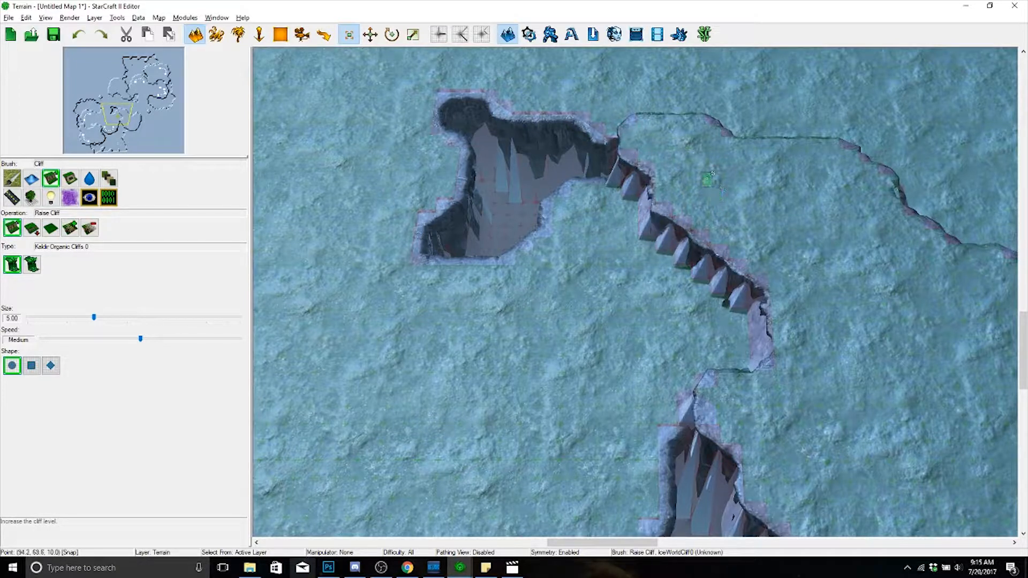
click(70, 228)
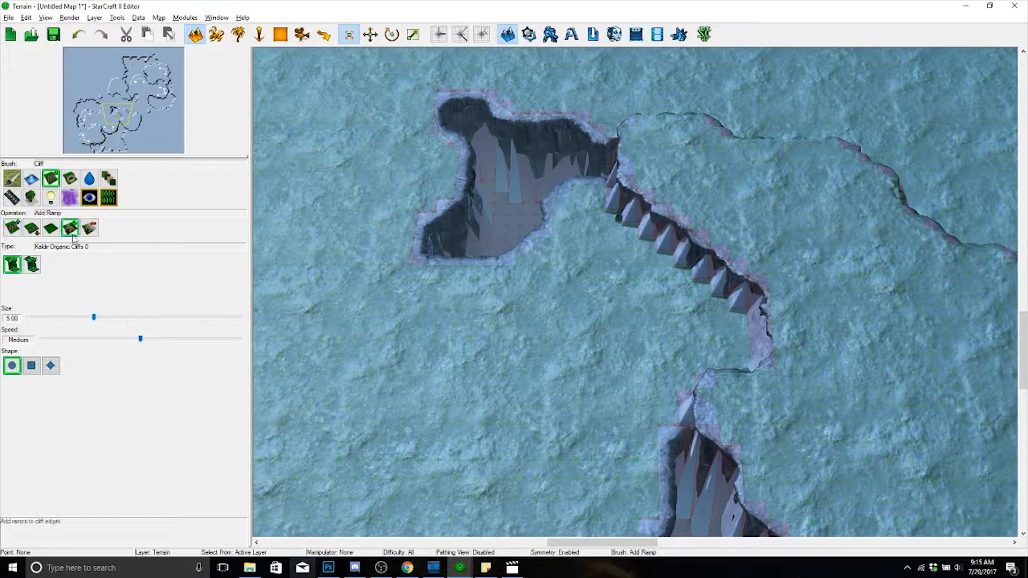
click(662, 232)
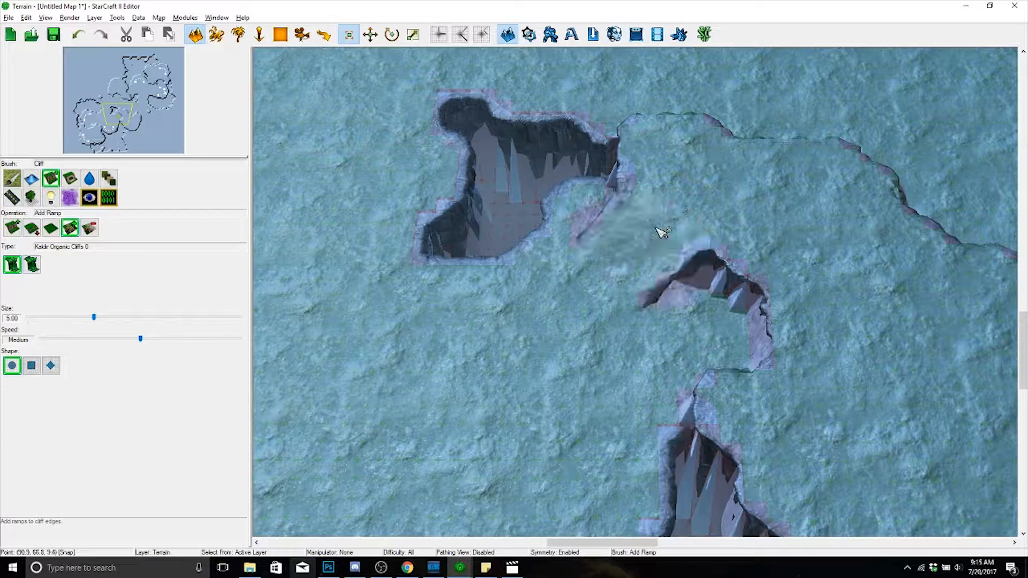
click(684, 248)
right_drag(686, 252, 696, 220)
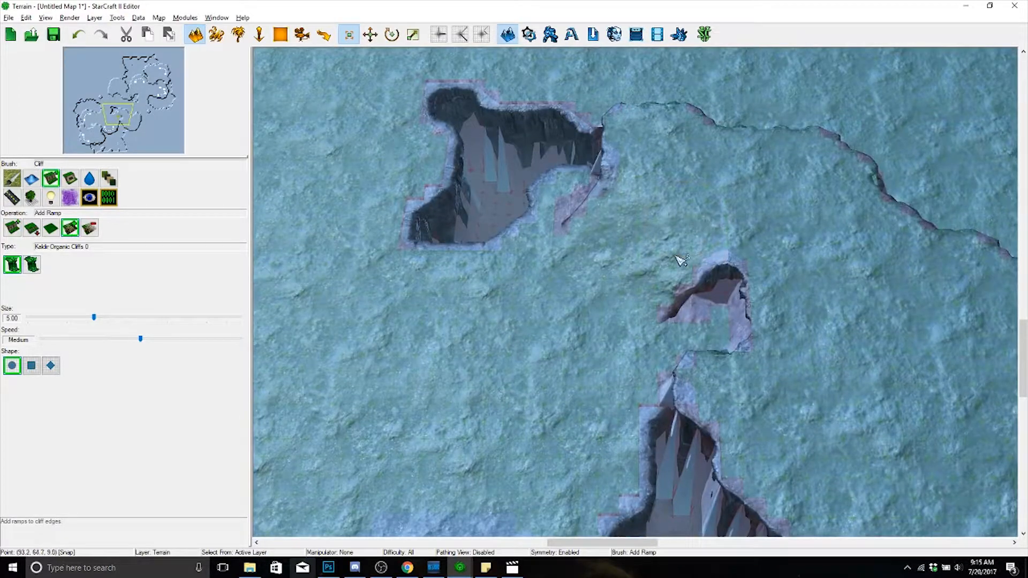
- Shift the mineral fields and both geysers of the base west of the chasm slightly to the east
right_drag(645, 437, 741, 237)
right_drag(521, 256, 636, 279)
scroll(636, 279, down, 3)
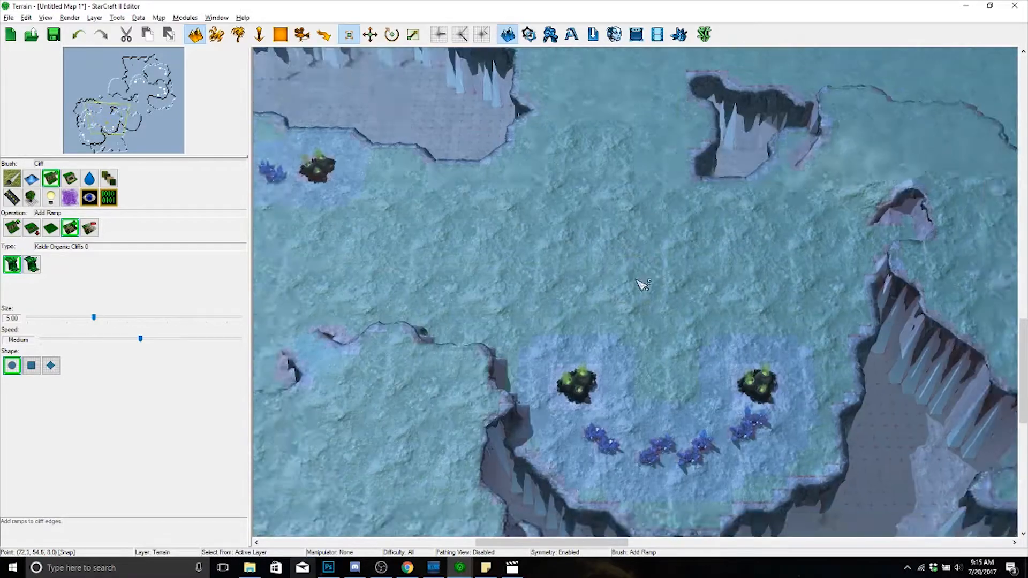
scroll(636, 280, down, 3)
right_drag(664, 380, 584, 266)
scroll(616, 262, up, 5)
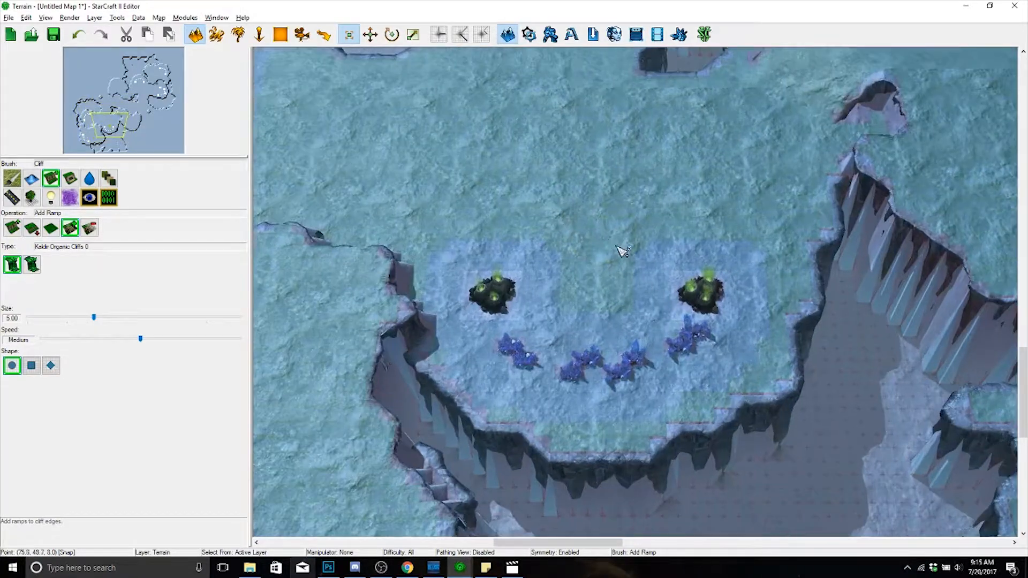
right_drag(632, 192, 745, 275)
right_drag(530, 364, 517, 253)
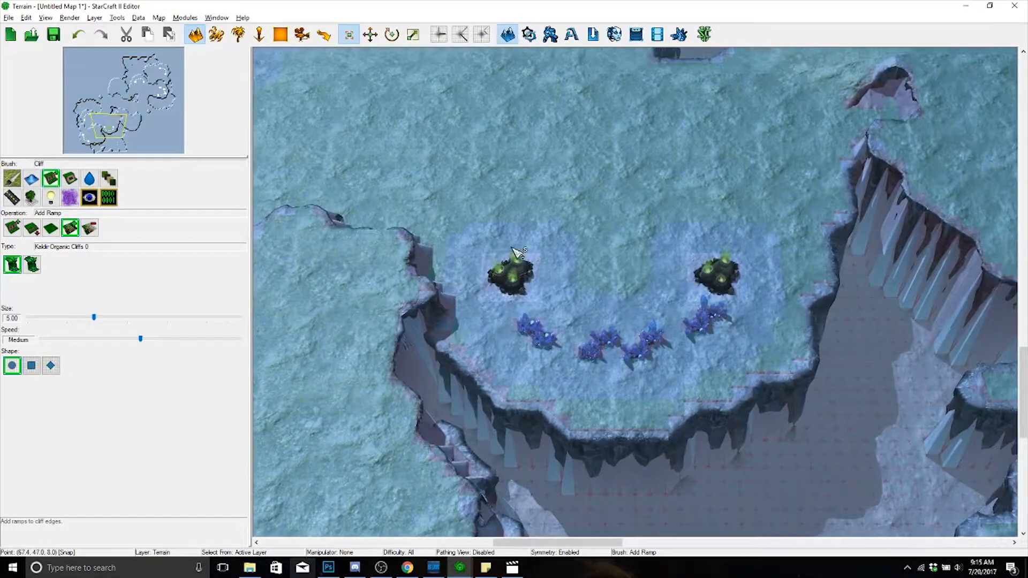
key(u)
drag(476, 196, 780, 431)
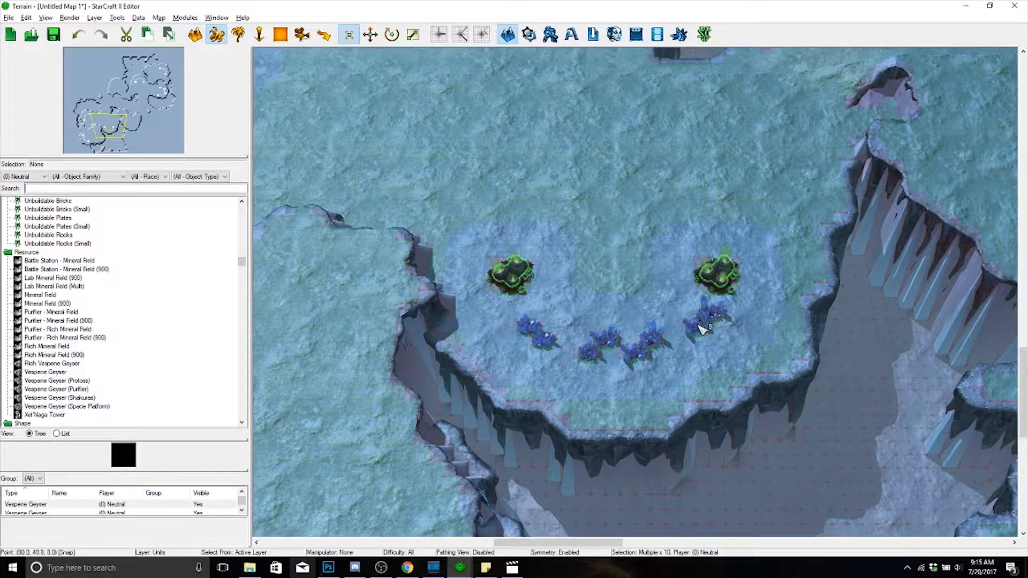
drag(710, 330, 725, 332)
click(660, 279)
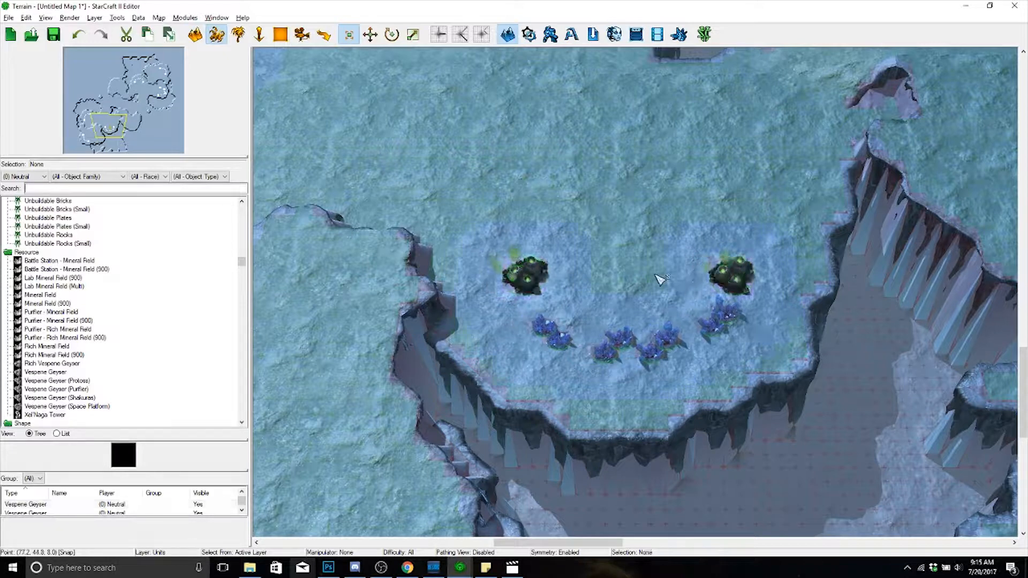
- Nudge the base's mineral fields and geysers south and back north to fine-tune their spacing from the cliff
right_drag(701, 373, 694, 434)
right_drag(628, 239, 602, 222)
drag(441, 245, 771, 426)
right_drag(669, 365, 667, 330)
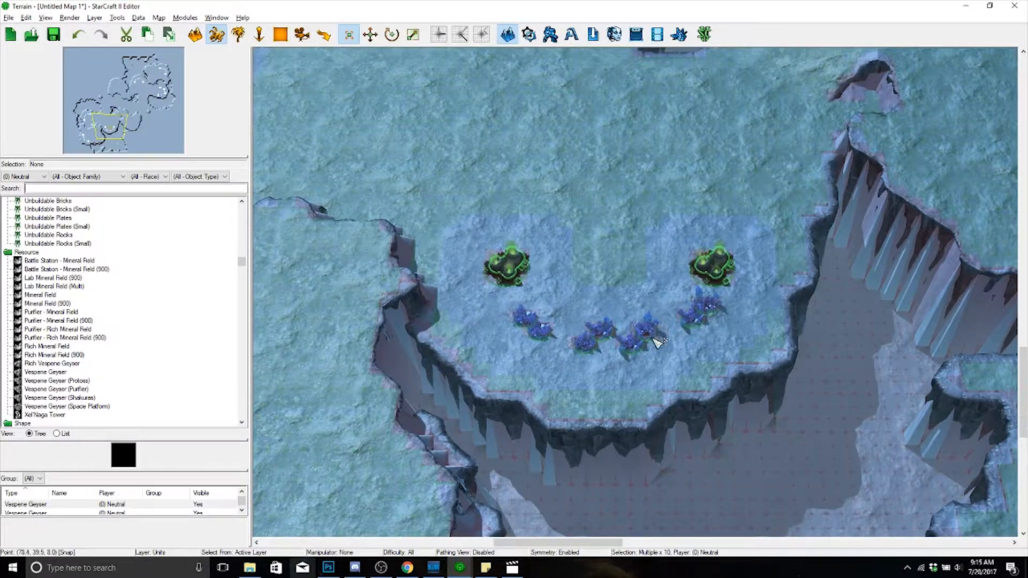
click(659, 260)
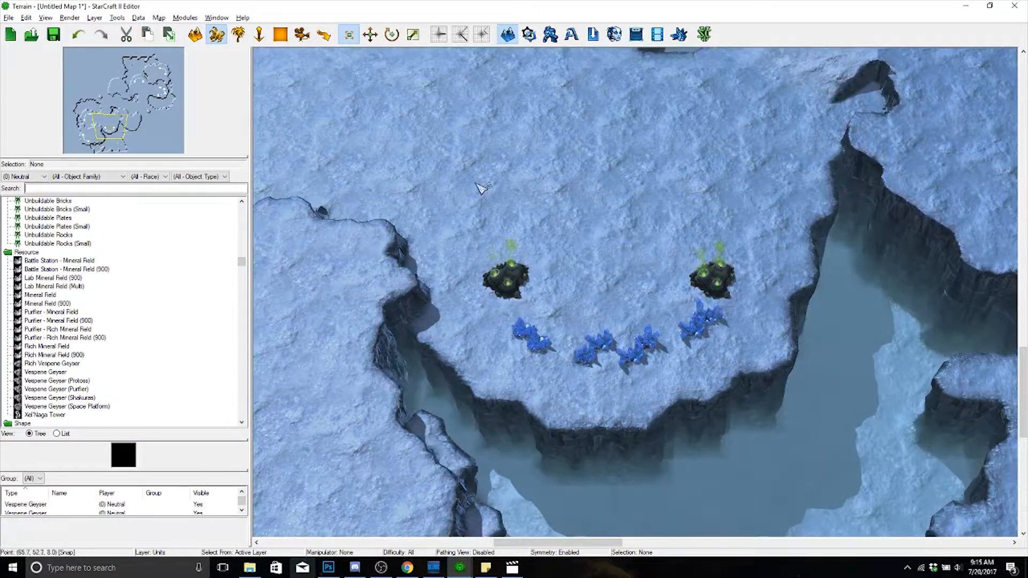
drag(454, 181, 784, 443)
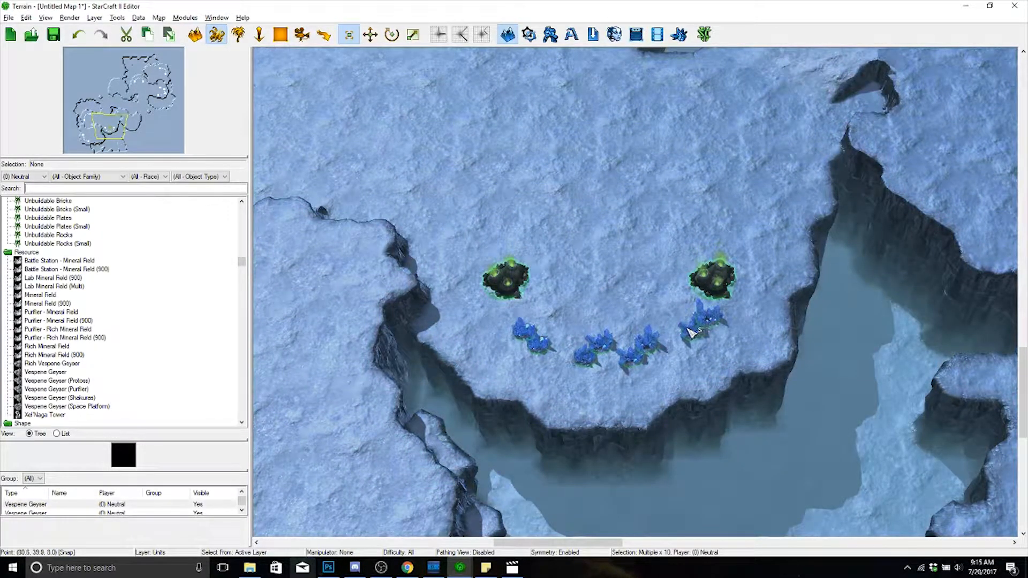
drag(688, 331, 689, 325)
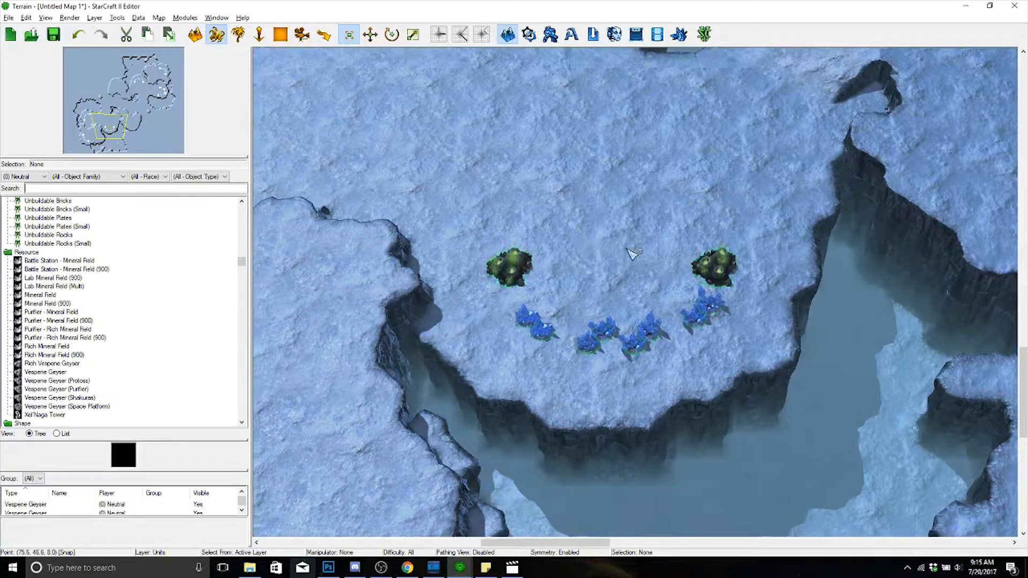
- Raise the north-eastern corner of the plateau west of the base into a rounded bulge
right_drag(630, 249, 689, 271)
key(t)
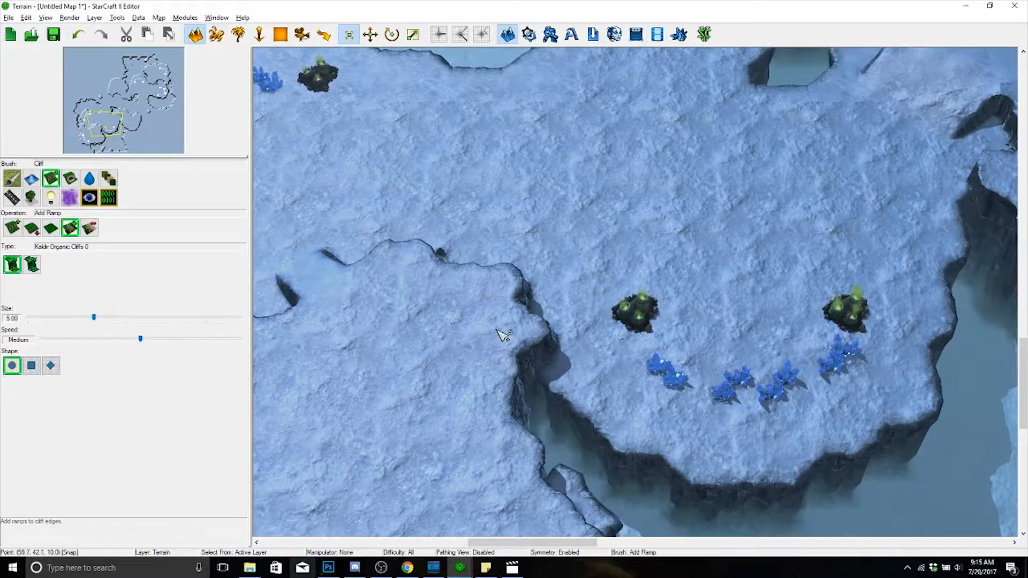
drag(504, 335, 512, 333)
key(ctrl+z)
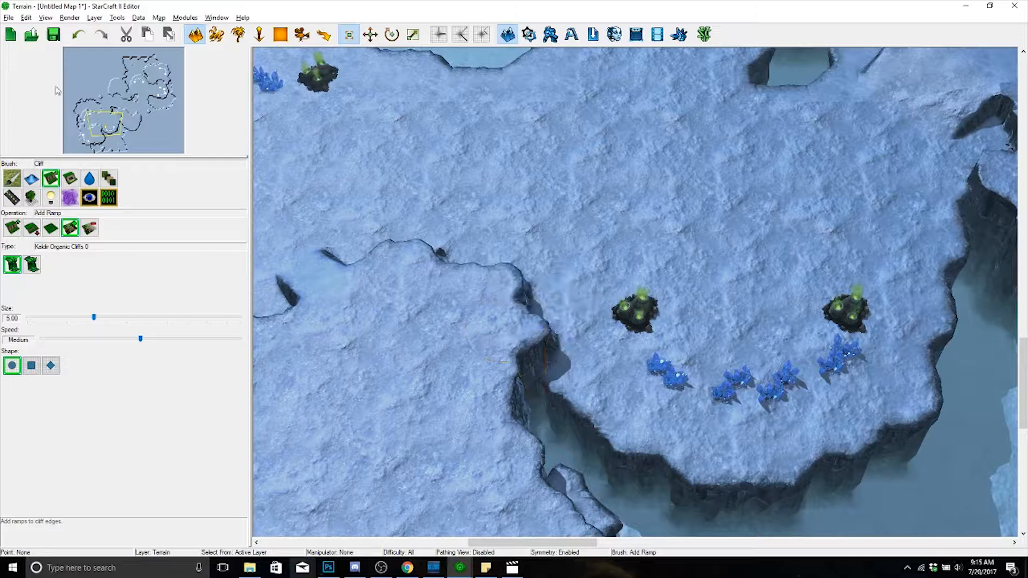
click(12, 227)
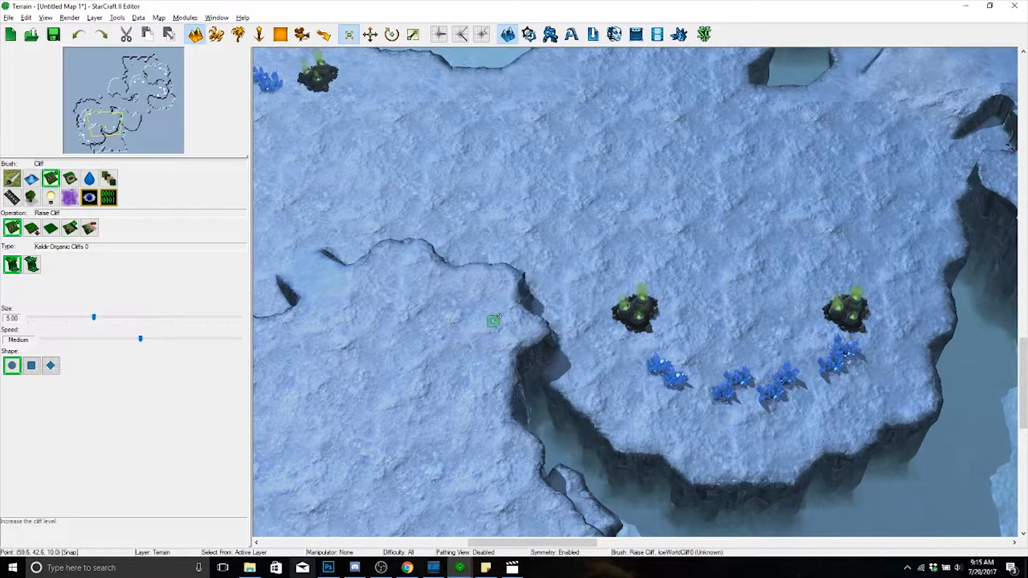
mouse_move(499, 316)
mouse_down()
mouse_move(513, 318)
mouse_move(492, 282)
mouse_move(502, 270)
mouse_up()
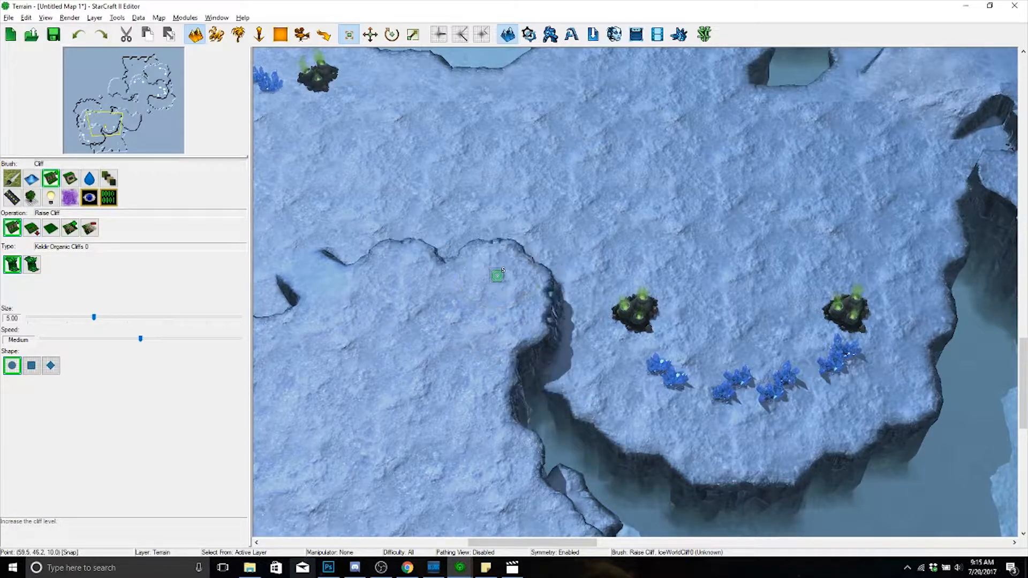
- Touch up that plateau's edge and the cliff edges around the eastern end of the chasm to its north
right_drag(421, 433, 499, 455)
right_drag(523, 395, 601, 402)
mouse_move(635, 363)
mouse_down()
mouse_move(630, 335)
mouse_move(646, 332)
mouse_up()
right_drag(647, 332, 625, 409)
drag(601, 191, 633, 183)
right_drag(645, 182, 616, 230)
mouse_move(642, 214)
mouse_down()
mouse_move(680, 165)
mouse_move(677, 146)
mouse_up()
- Extend the large central plateau's southern side further south along the chasm into a rounded curve
right_drag(741, 265, 621, 81)
scroll(553, 243, up, 4)
scroll(589, 291, down, 5)
right_drag(749, 236, 482, 303)
right_drag(677, 394, 573, 349)
mouse_move(623, 311)
right_down()
mouse_move(596, 292)
mouse_move(621, 299)
mouse_move(690, 243)
right_up()
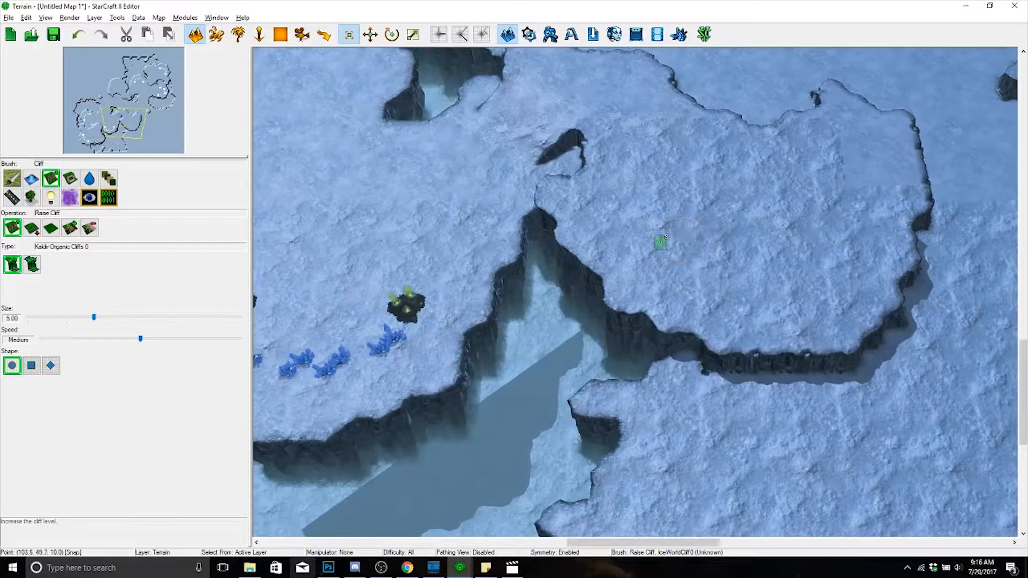
mouse_move(624, 292)
mouse_down()
mouse_move(656, 351)
mouse_move(771, 344)
mouse_move(645, 312)
mouse_up()
click(641, 308)
key(ctrl+z)
key(ctrl+z)
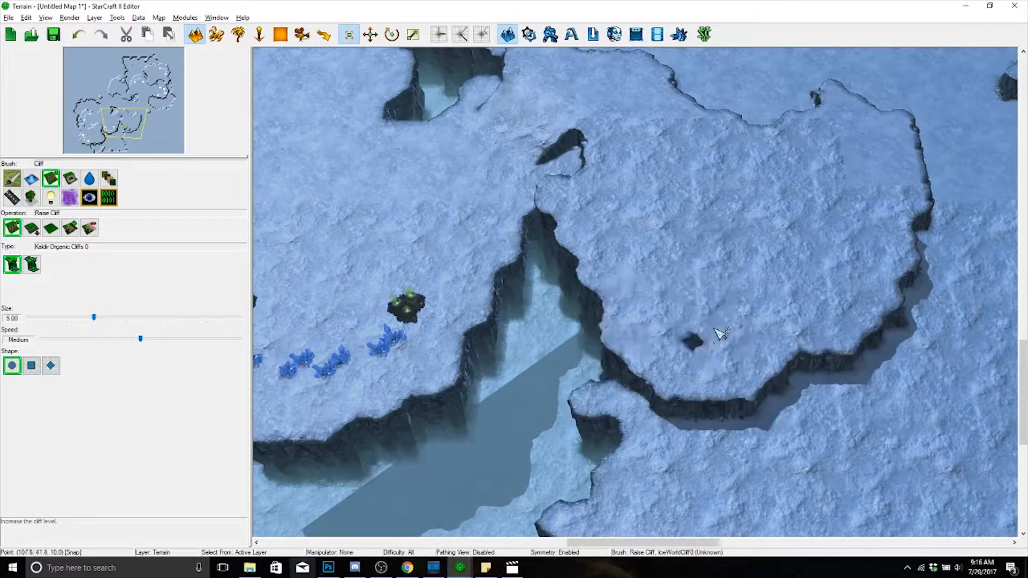
- Fill the small pit left inside the central plateau's southern extension
drag(707, 320, 702, 330)
right_drag(705, 293, 664, 212)
scroll(675, 235, down, 5)
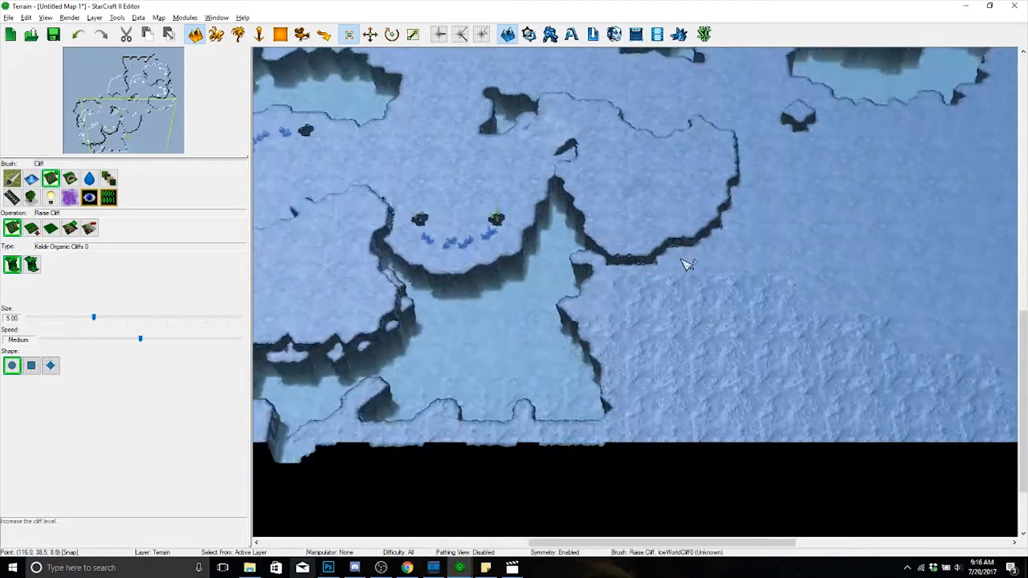
right_drag(686, 264, 625, 403)
scroll(723, 399, down, 3)
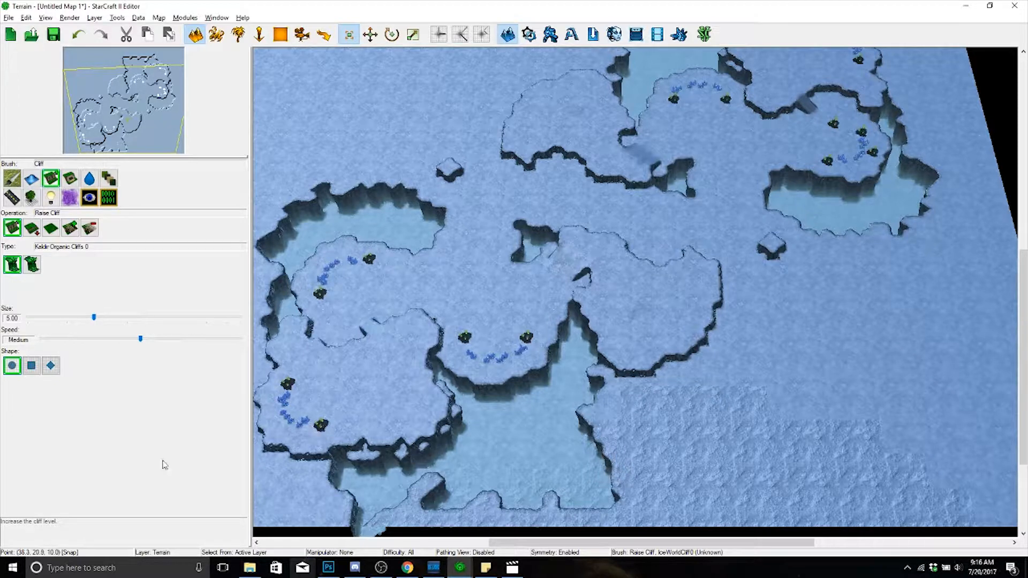
- Examine the overall map layout and how the central plateaus sit between the bases and chasms
scroll(672, 316, down, 4)
scroll(651, 335, up, 3)
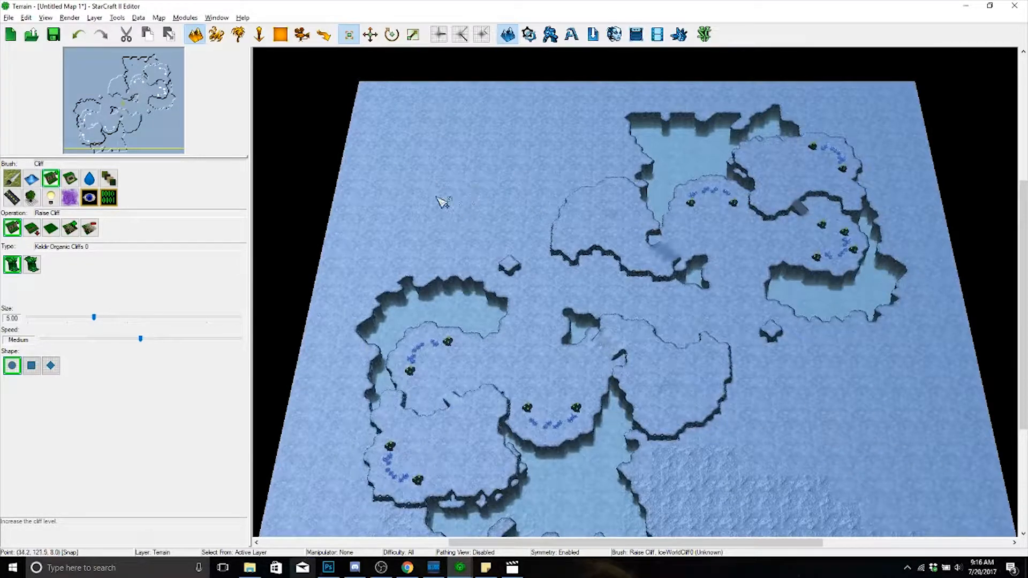
right_drag(611, 228, 624, 195)
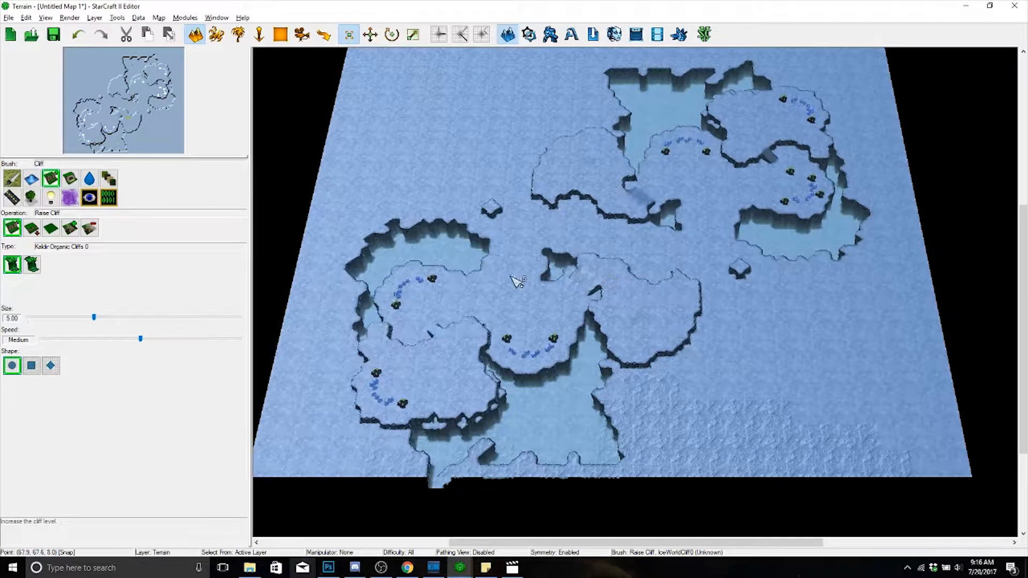
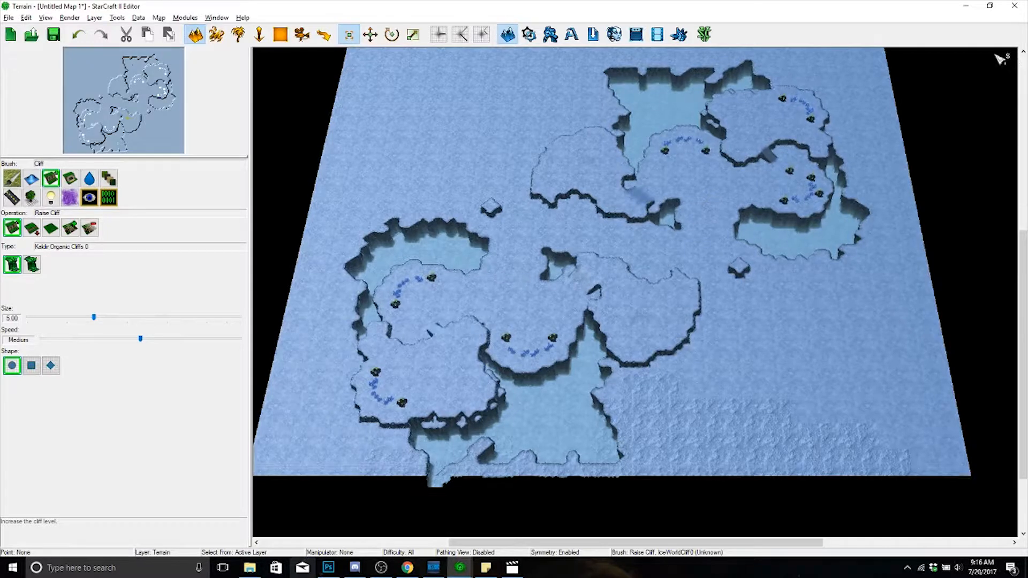
right_drag(1001, 55, 717, 243)
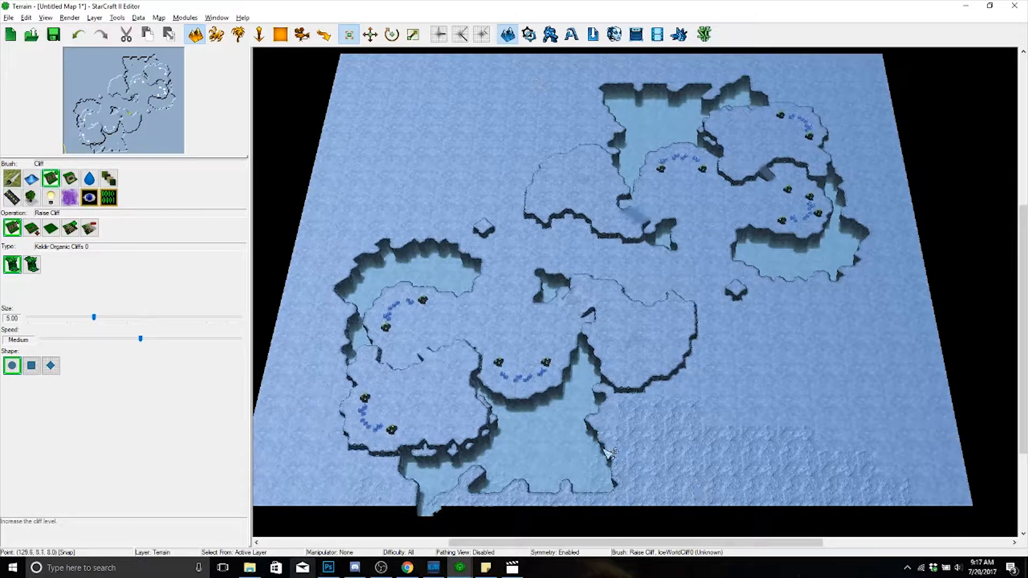
scroll(717, 342, up, 5)
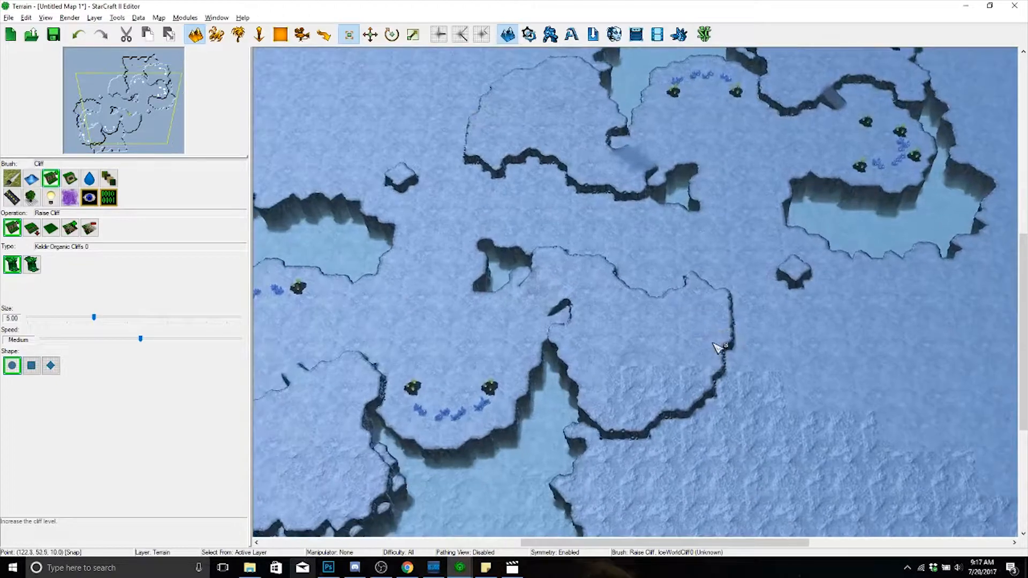
right_drag(708, 310, 776, 423)
scroll(750, 428, down, 3)
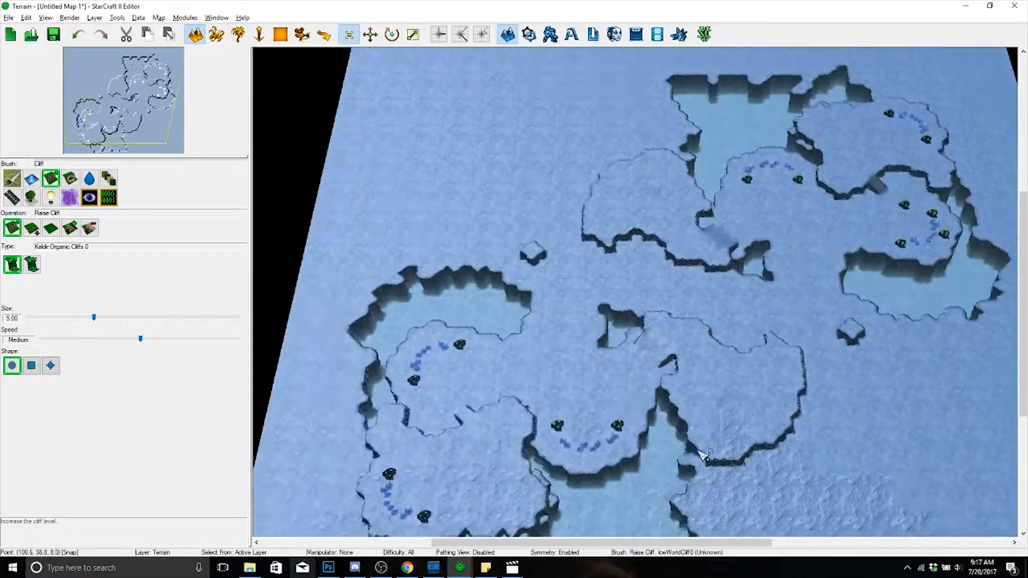
scroll(696, 455, up, 5)
right_drag(696, 455, 626, 463)
scroll(632, 468, up, 6)
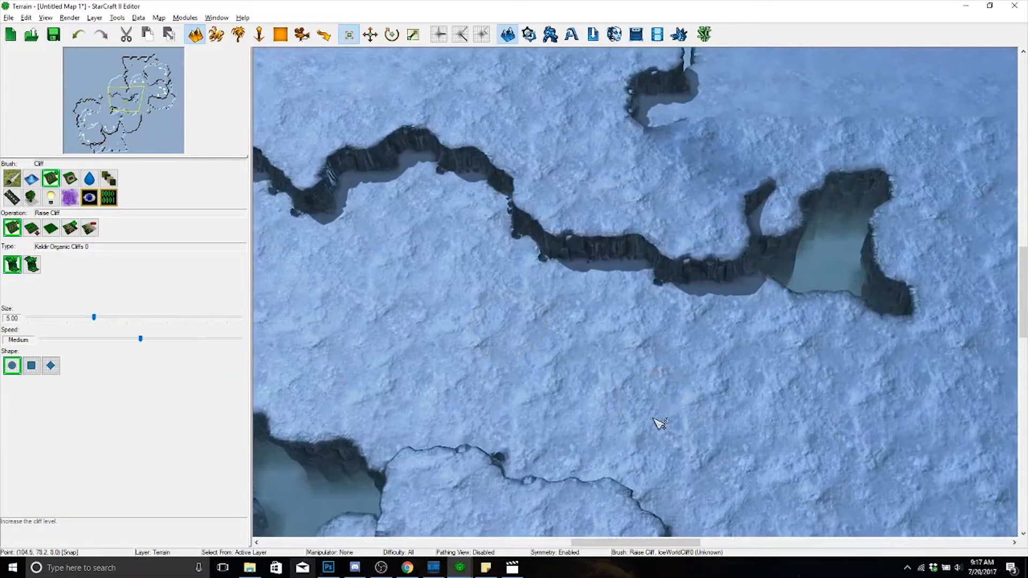
- Raise the central plateau's western end out to the neighbouring pit and fill the narrow hole left inside it
right_drag(675, 408, 723, 283)
right_drag(656, 391, 777, 232)
mouse_move(802, 213)
mouse_down()
mouse_move(760, 239)
mouse_move(713, 234)
mouse_up()
mouse_move(639, 209)
mouse_down()
mouse_move(589, 161)
mouse_move(602, 178)
mouse_up()
drag(767, 276, 806, 287)
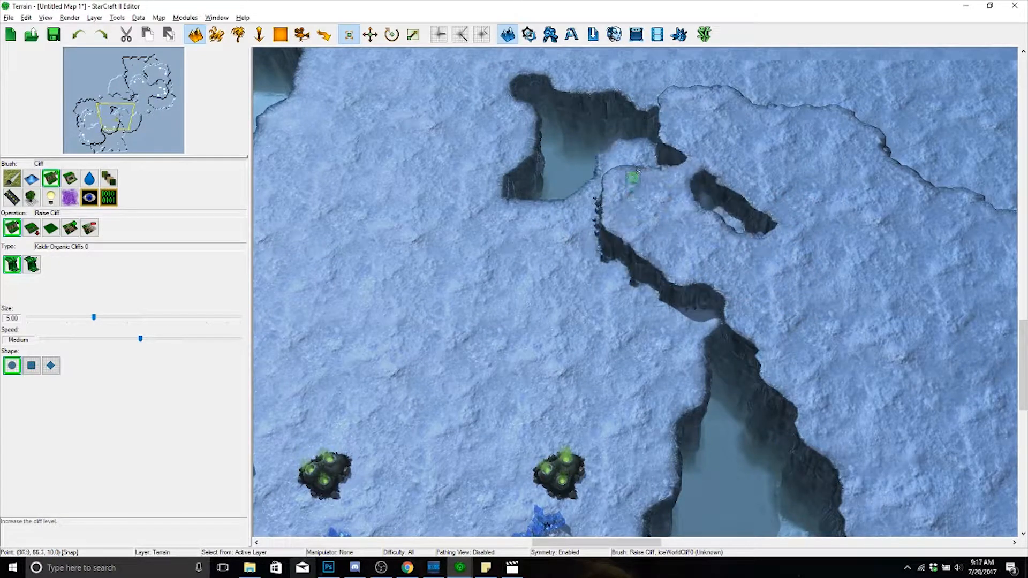
drag(629, 149, 619, 158)
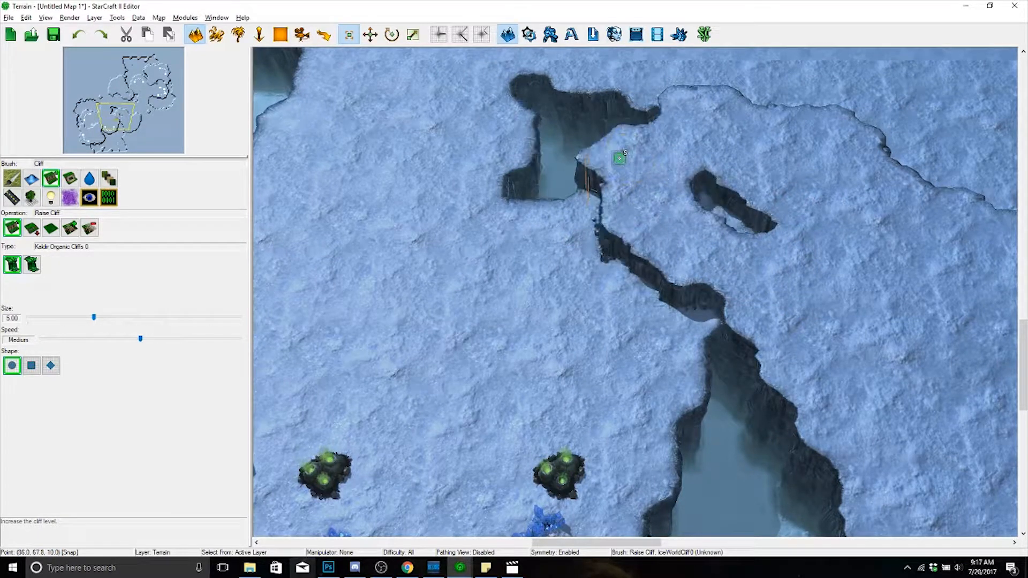
drag(718, 191, 741, 239)
- Cut the central plateau's north-eastern edge back to the south to widen the lower ground between the two plateaus
right_drag(755, 103, 681, 168)
right_drag(824, 242, 729, 290)
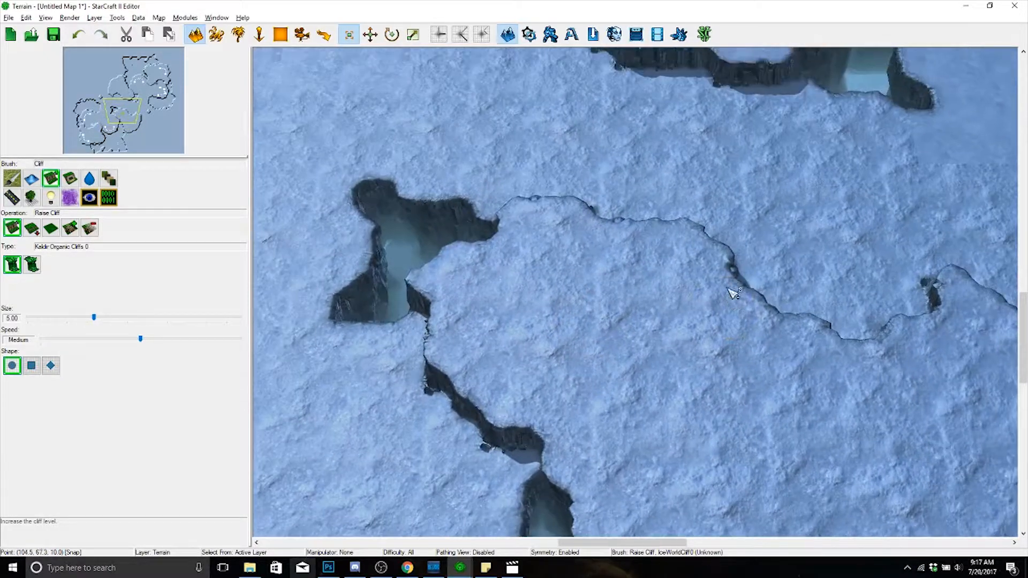
mouse_move(568, 135)
mouse_down()
mouse_move(620, 236)
mouse_move(725, 310)
mouse_move(825, 330)
mouse_move(968, 319)
mouse_up()
key(ctrl+z)
key(ctrl+z)
key(ctrl+z)
key(ctrl+z)
key(ctrl+z)
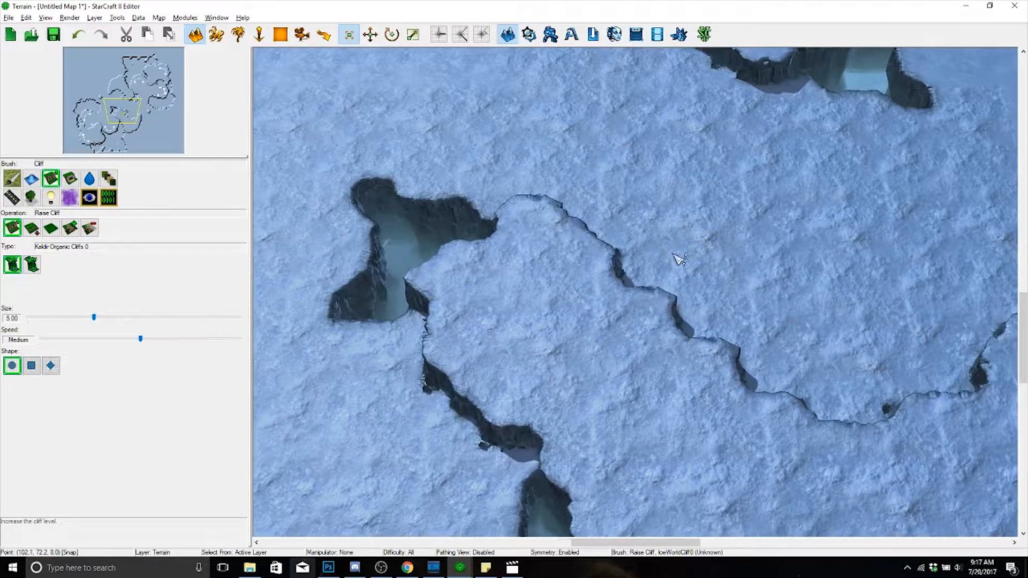
- Widen the pit beside the central plateau's western end into a larger rounded chasm
right_drag(677, 257, 691, 346)
drag(609, 273, 803, 276)
right_drag(668, 354, 779, 317)
mouse_move(720, 242)
mouse_down()
mouse_move(883, 251)
mouse_move(929, 238)
mouse_up()
right_drag(715, 307, 856, 408)
mouse_move(515, 329)
mouse_down()
mouse_move(532, 321)
mouse_move(427, 415)
mouse_move(508, 389)
mouse_up()
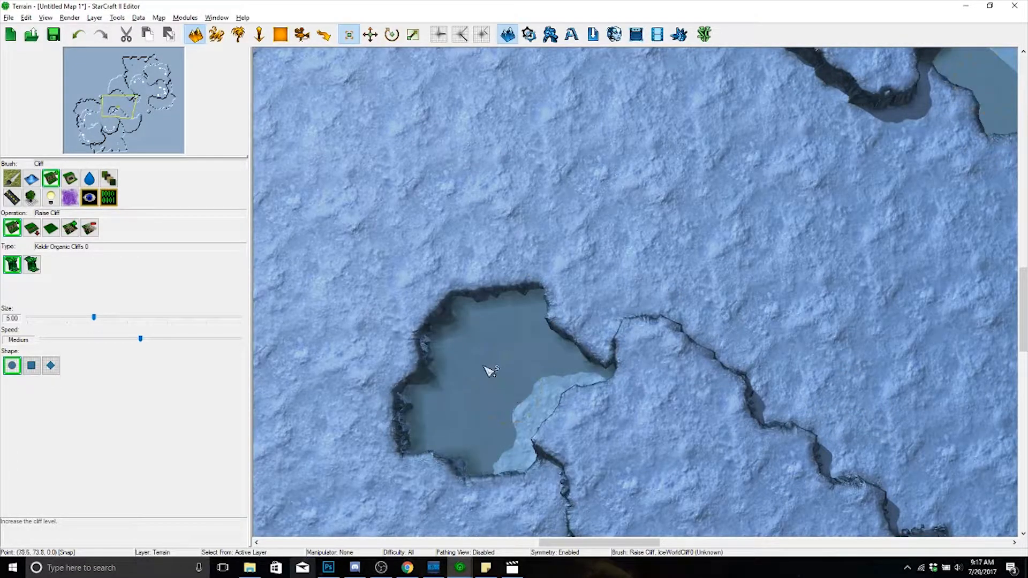
- Add a wide diagonal ramp across the cliff on the central plateau's south-western side, between the pit and the chasm
ctrl+right_drag(489, 370, 571, 287)
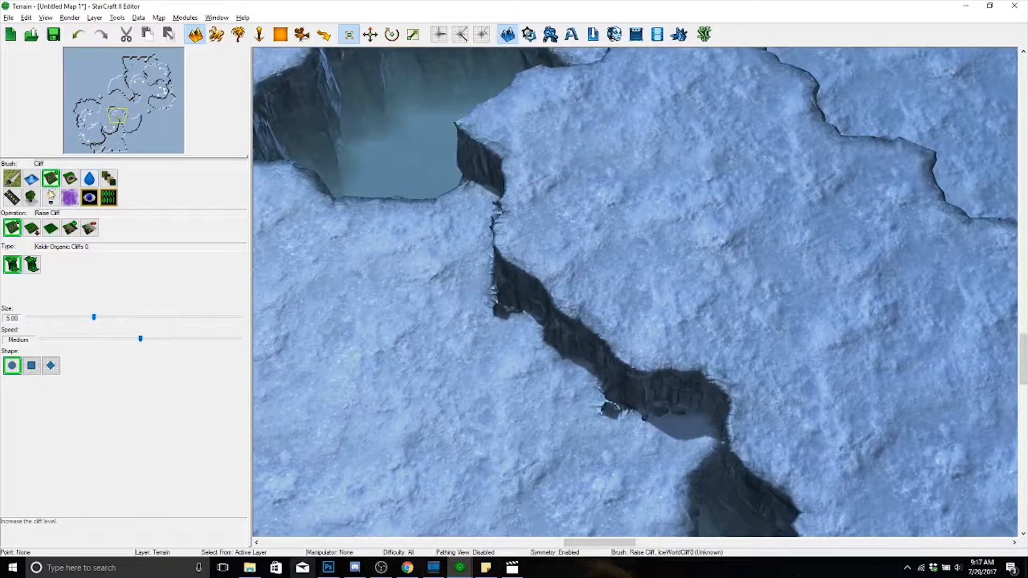
click(70, 229)
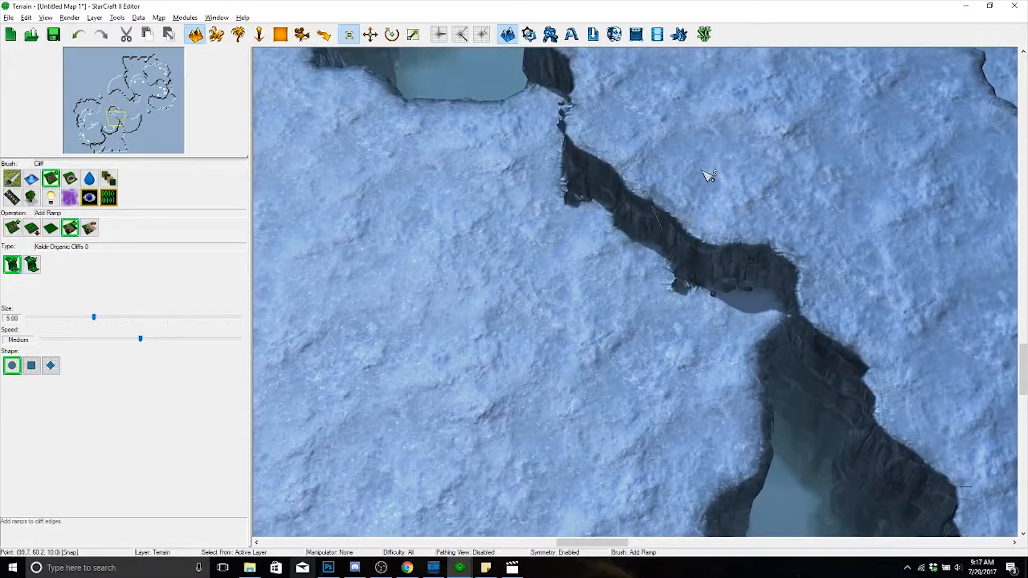
mouse_move(708, 176)
mouse_down()
mouse_move(670, 197)
mouse_move(624, 161)
mouse_move(570, 141)
mouse_move(711, 179)
mouse_move(666, 195)
mouse_move(640, 186)
mouse_up()
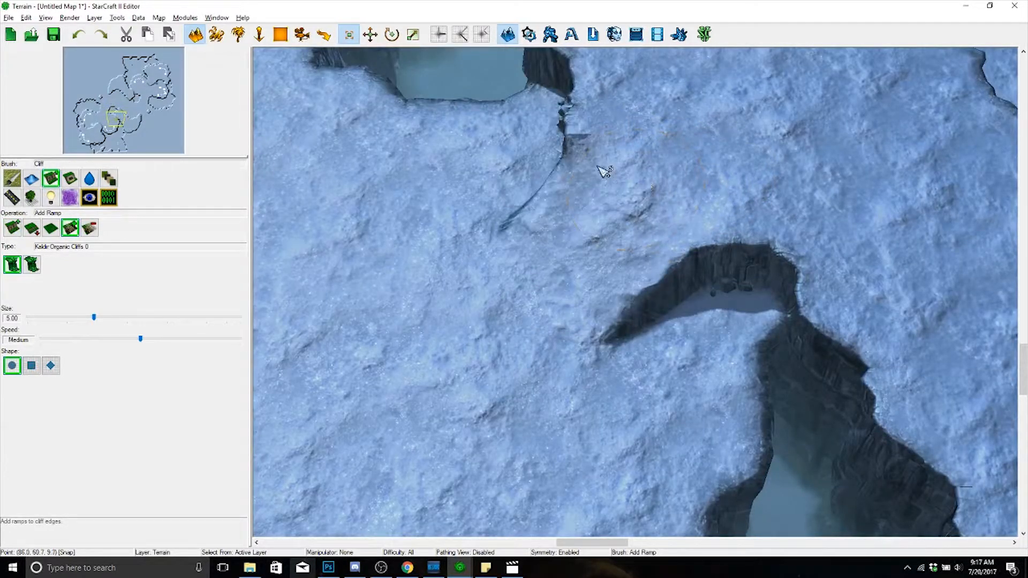
middle_drag(746, 213, 710, 352)
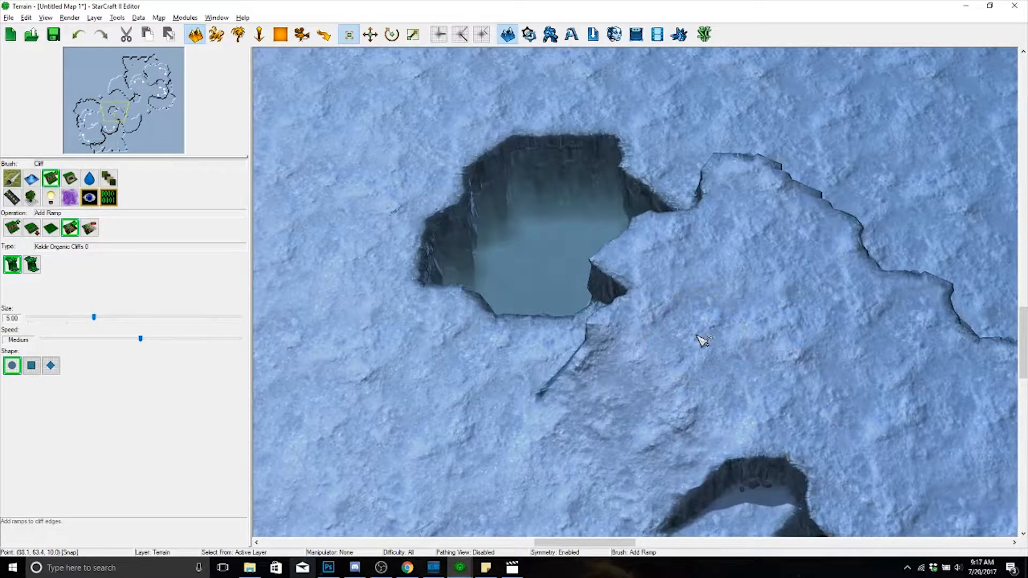
- Raise the plateau's western edge above the ramp further out into the pit
key(Escape)
click(7, 229)
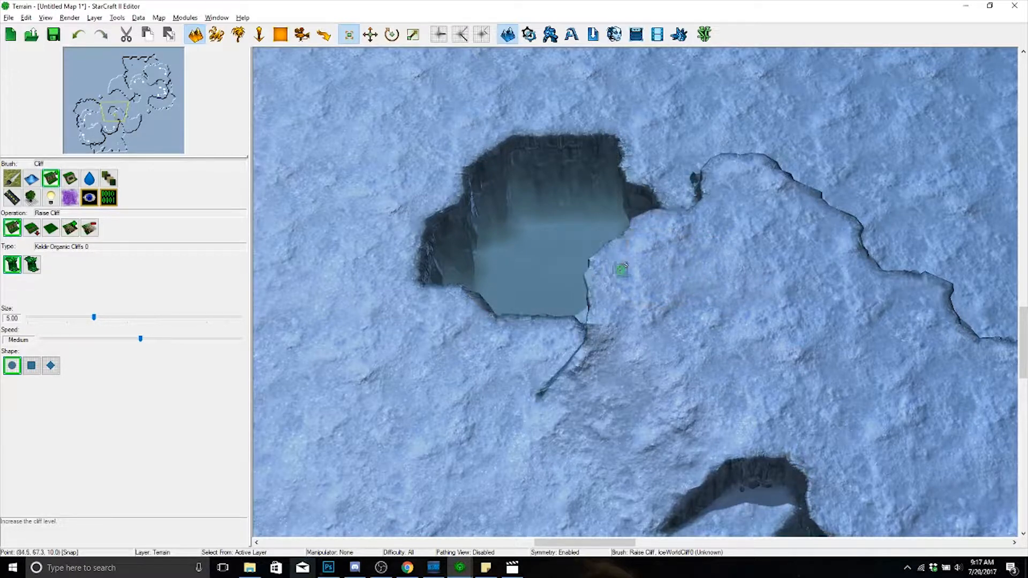
drag(622, 269, 612, 272)
right_drag(732, 267, 702, 321)
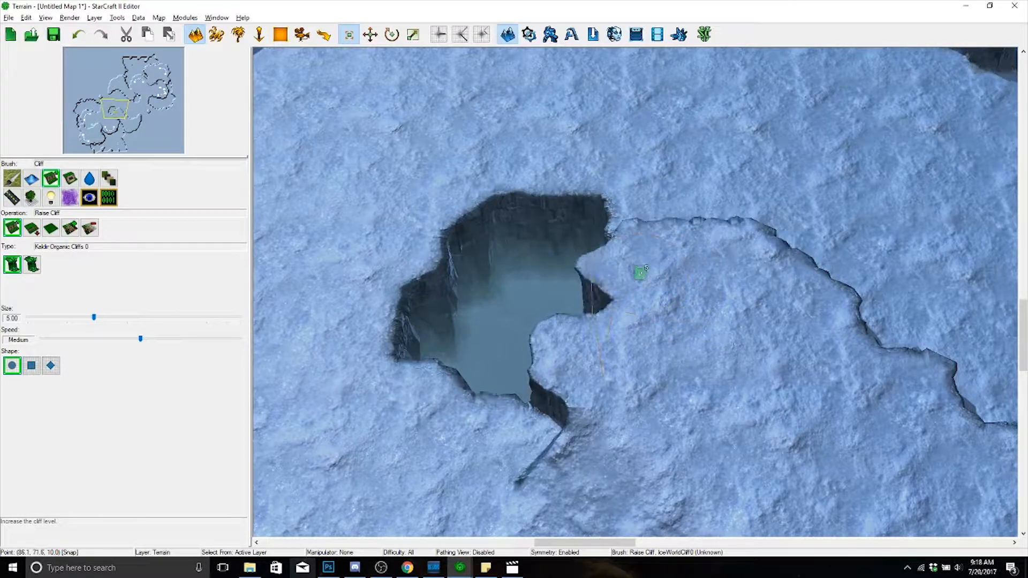
- Push the plateau's northern edge outward into a rounded bulge and reshape the cliff line to its east around a notch
click(675, 255)
mouse_move(727, 264)
mouse_down()
mouse_move(737, 236)
mouse_move(780, 230)
mouse_move(803, 252)
mouse_move(740, 247)
mouse_move(732, 225)
mouse_up()
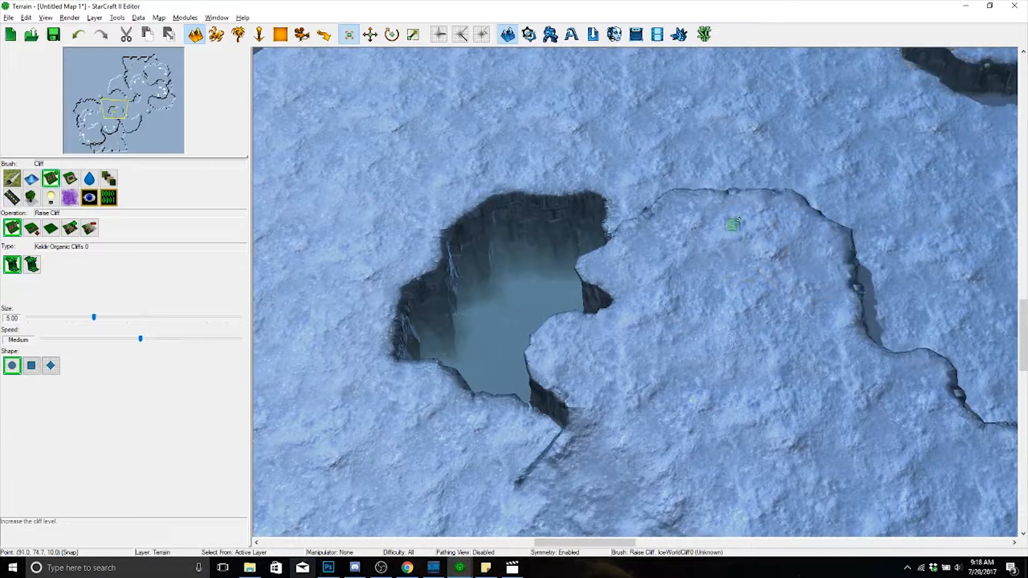
mouse_move(860, 291)
mouse_down()
mouse_move(851, 263)
mouse_move(816, 261)
mouse_up()
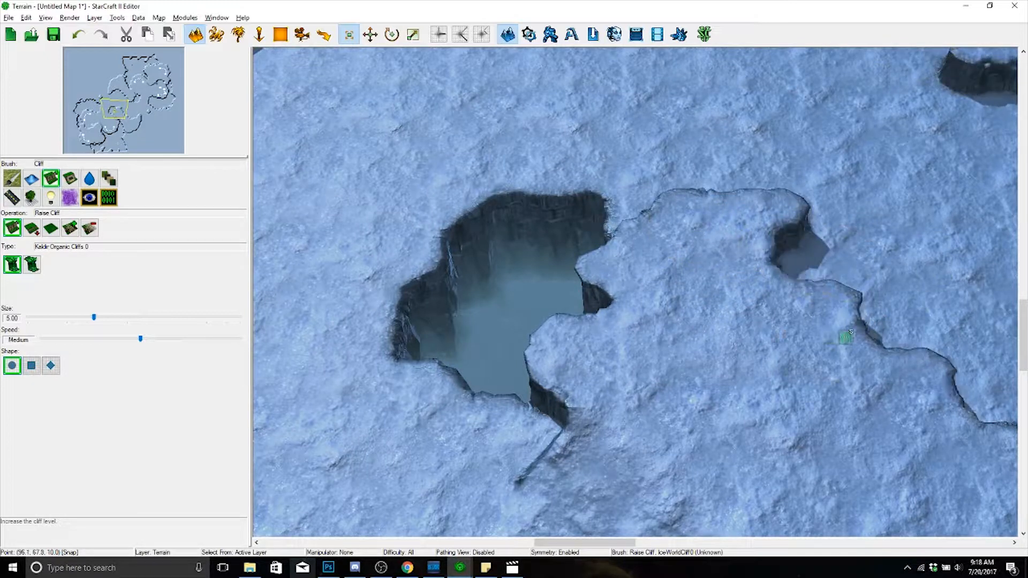
drag(845, 338, 825, 335)
right_drag(807, 332, 725, 315)
mouse_move(781, 321)
mouse_down()
mouse_move(810, 344)
mouse_move(796, 329)
mouse_move(843, 349)
mouse_move(860, 378)
mouse_up()
mouse_move(861, 378)
right_down()
mouse_move(741, 355)
mouse_move(768, 342)
mouse_move(803, 386)
right_up()
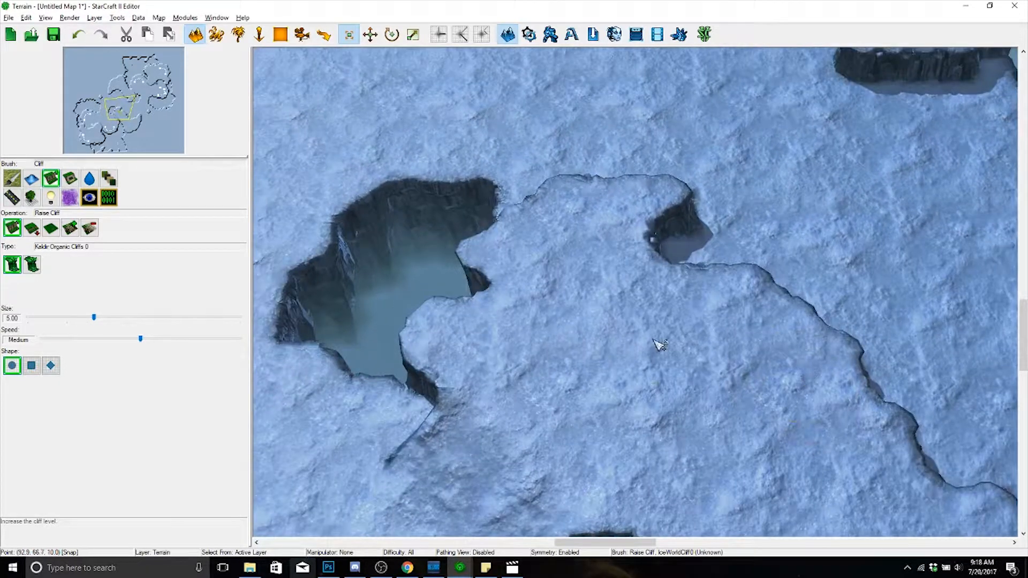
- Fill most of the notch in the plateau's north-eastern edge with raised cliff
mouse_move(622, 253)
mouse_down()
mouse_move(638, 257)
mouse_move(652, 289)
mouse_up()
right_drag(652, 314, 650, 312)
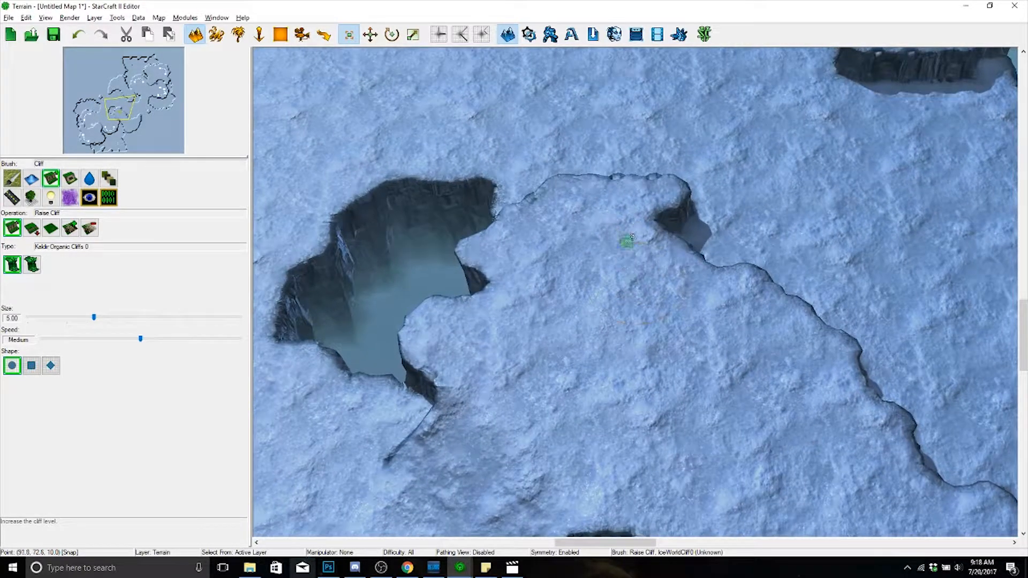
drag(612, 236, 638, 241)
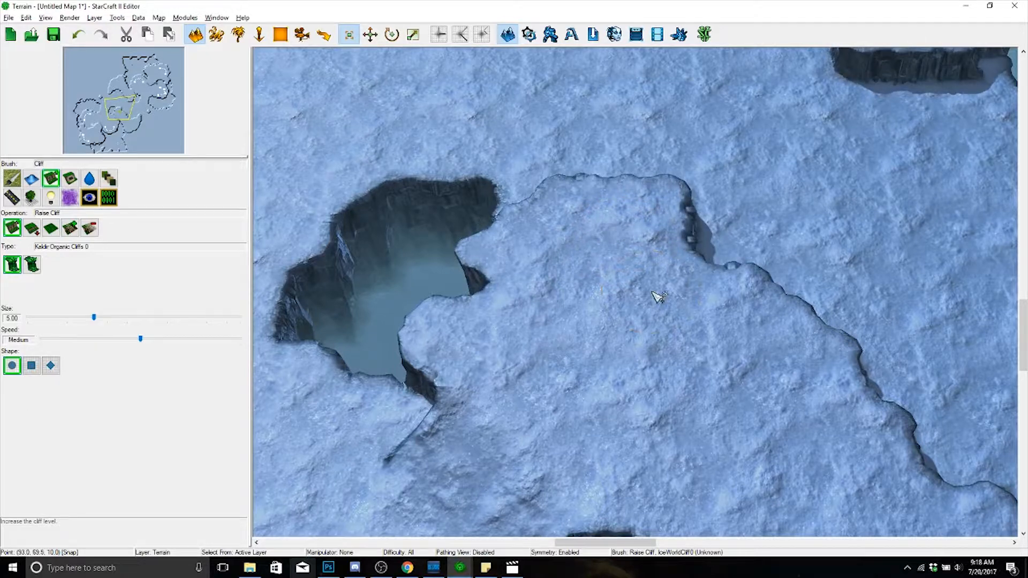
- Rework the plateau's north-eastern edge, cutting it back to the south-west around a new notch
right_drag(670, 265, 638, 279)
drag(639, 278, 741, 301)
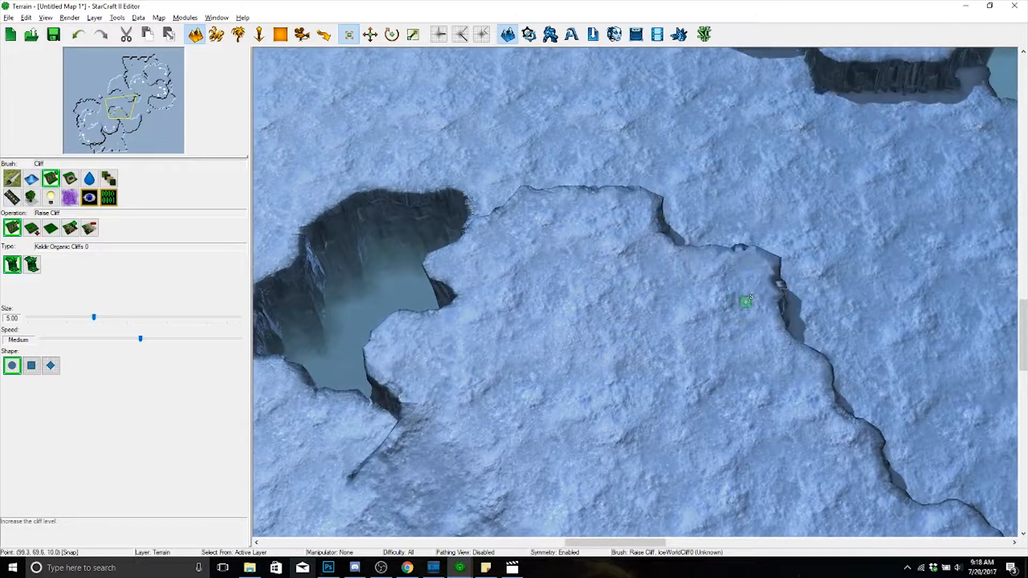
mouse_move(829, 261)
mouse_down()
mouse_move(661, 193)
mouse_move(510, 172)
mouse_move(789, 277)
mouse_up()
mouse_move(818, 340)
mouse_down()
mouse_move(750, 321)
mouse_move(757, 432)
mouse_up()
- Raise the plateau's western side over the chasm's northern tip, undo the overlarge fill, and narrow the tip to a thin gap
mouse_move(757, 432)
right_down()
mouse_move(771, 267)
mouse_move(693, 322)
mouse_move(710, 295)
right_up()
mouse_move(605, 217)
mouse_down()
mouse_move(654, 310)
mouse_move(650, 340)
mouse_move(624, 354)
mouse_up()
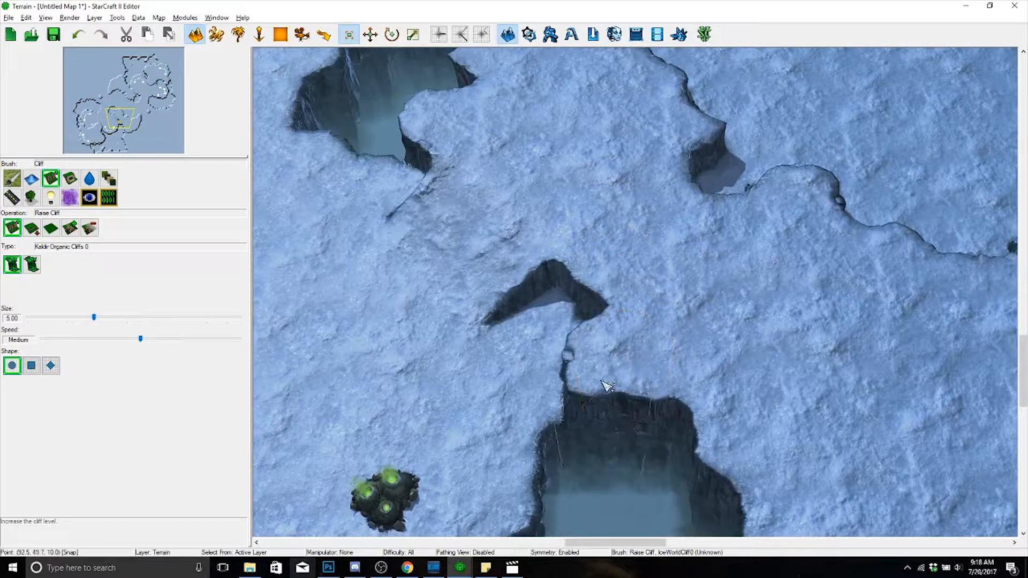
key(ctrl+z)
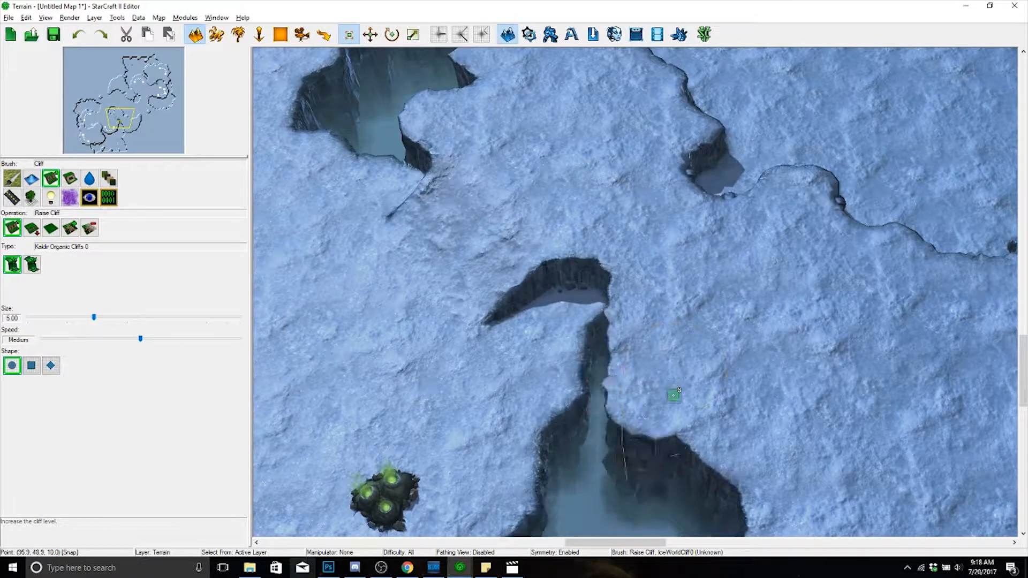
mouse_move(674, 395)
mouse_down()
mouse_move(677, 425)
mouse_move(633, 447)
mouse_move(642, 447)
mouse_up()
right_drag(689, 452, 666, 408)
- Smooth the plateau's northern and north-eastern cliff edges by filling the dips between their bumps
mouse_move(622, 178)
mouse_down()
mouse_move(672, 262)
mouse_move(749, 254)
mouse_up()
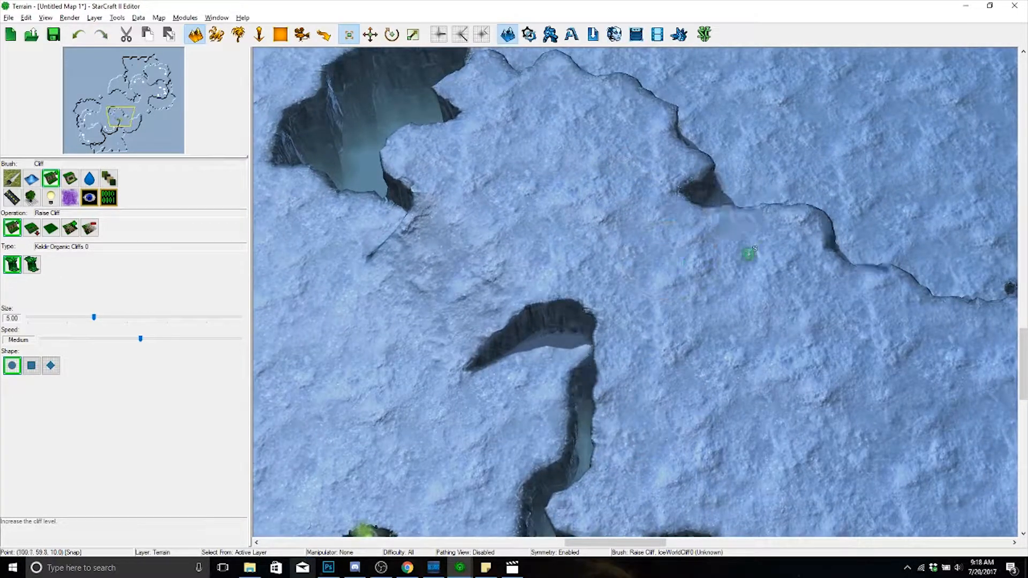
drag(814, 192, 813, 220)
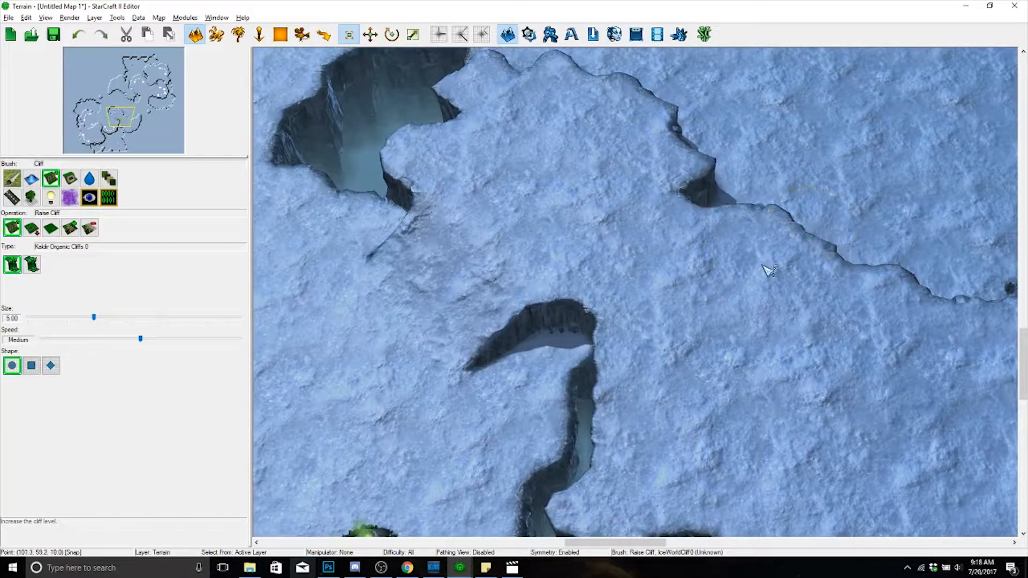
right_drag(764, 265, 632, 257)
right_drag(561, 271, 459, 177)
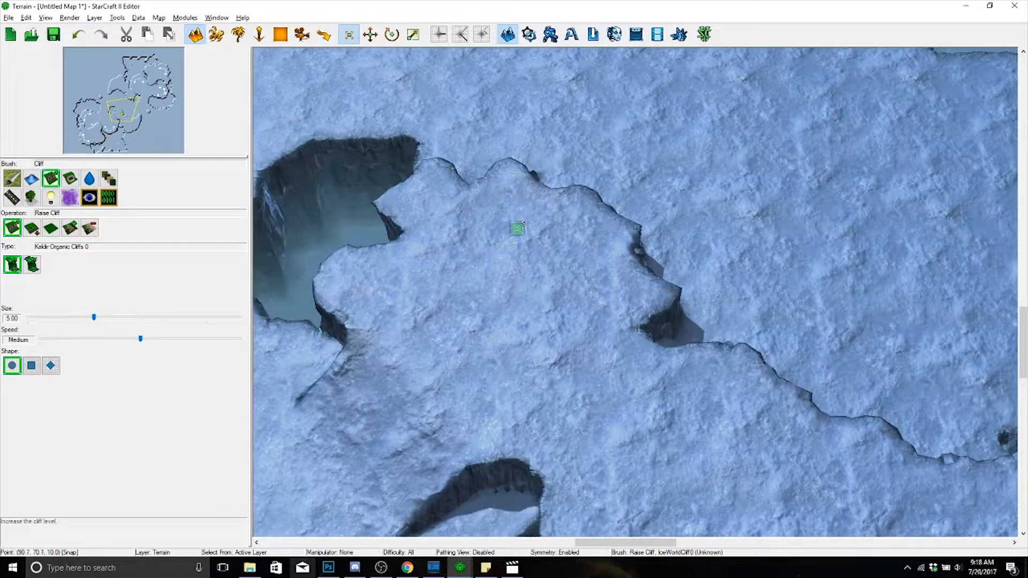
mouse_move(517, 229)
mouse_down()
mouse_move(553, 175)
mouse_move(631, 269)
mouse_up()
right_drag(581, 228, 621, 255)
mouse_move(581, 221)
mouse_down()
mouse_move(556, 225)
mouse_move(541, 208)
mouse_up()
- Fill the remaining notch in the plateau's eastern edge and extend the cliff line south-east of it outward
mouse_move(541, 207)
right_down()
mouse_move(450, 148)
mouse_move(493, 407)
right_up()
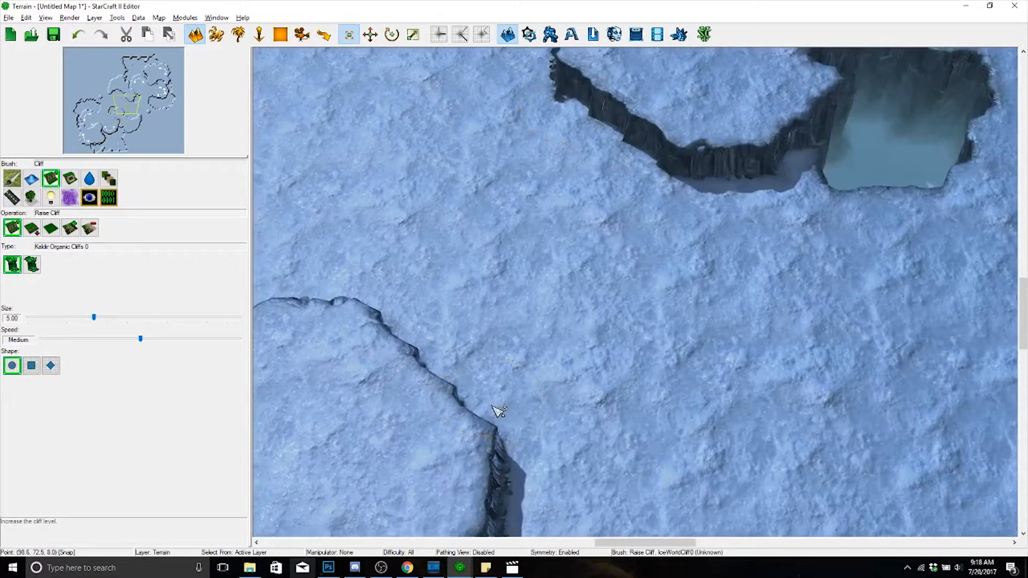
scroll(530, 374, up, 2)
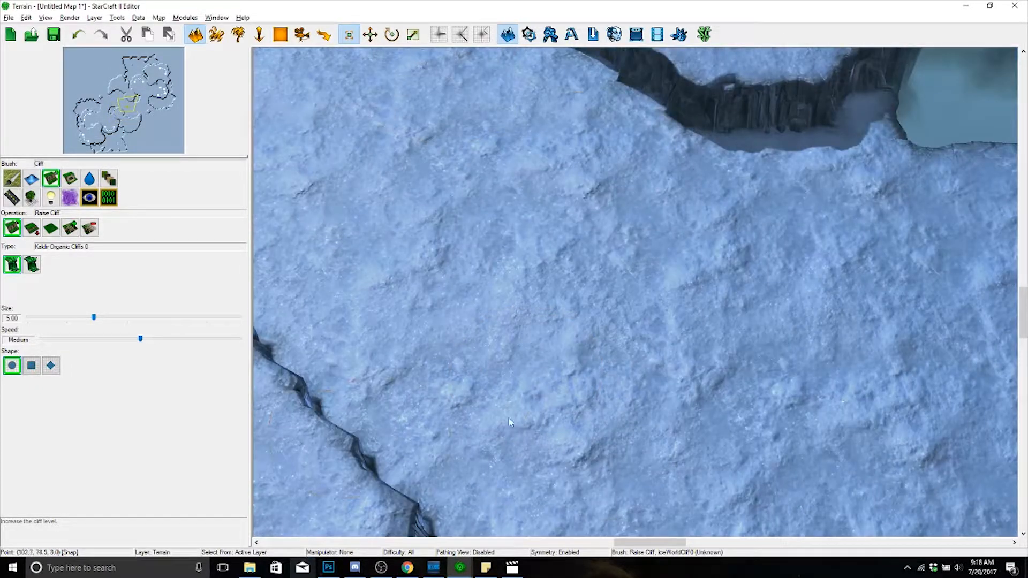
right_drag(763, 381, 797, 226)
scroll(723, 370, down, 2)
drag(618, 300, 638, 331)
right_drag(637, 330, 677, 367)
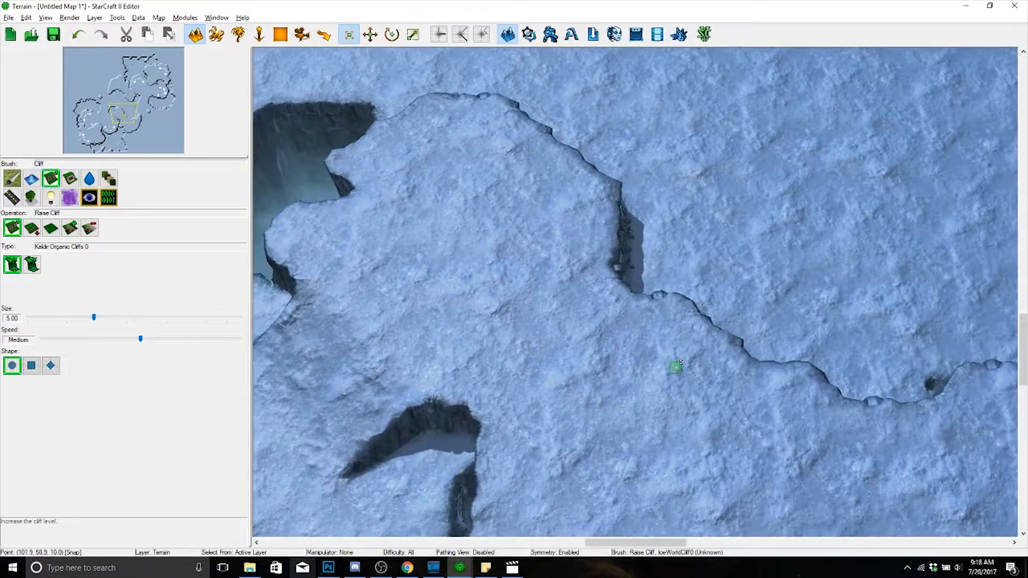
drag(677, 367, 760, 363)
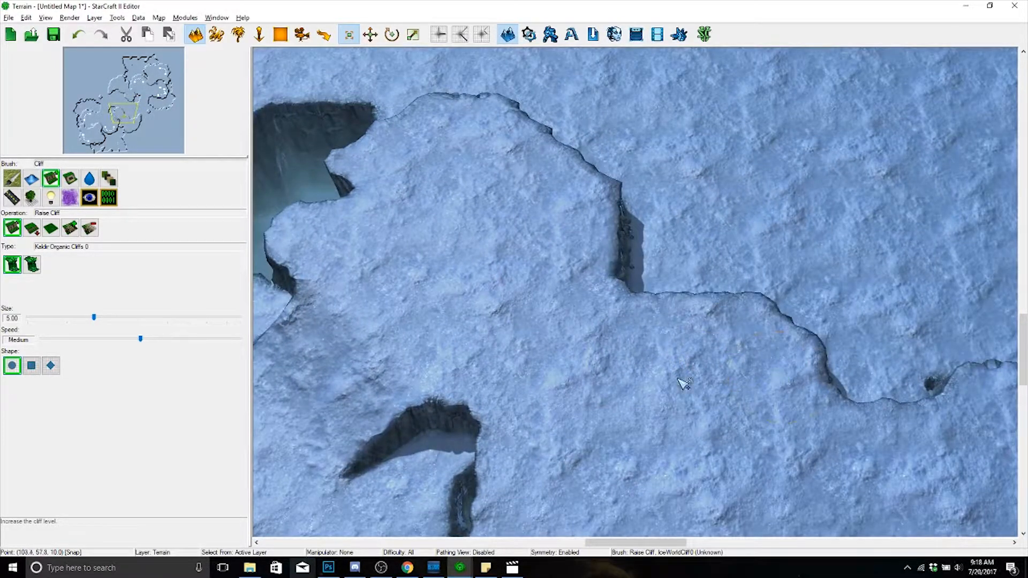
- Raise the plateau's south-western cliff edge further into the chasm and fill the dent in it
right_drag(683, 383, 687, 229)
scroll(732, 207, down, 5)
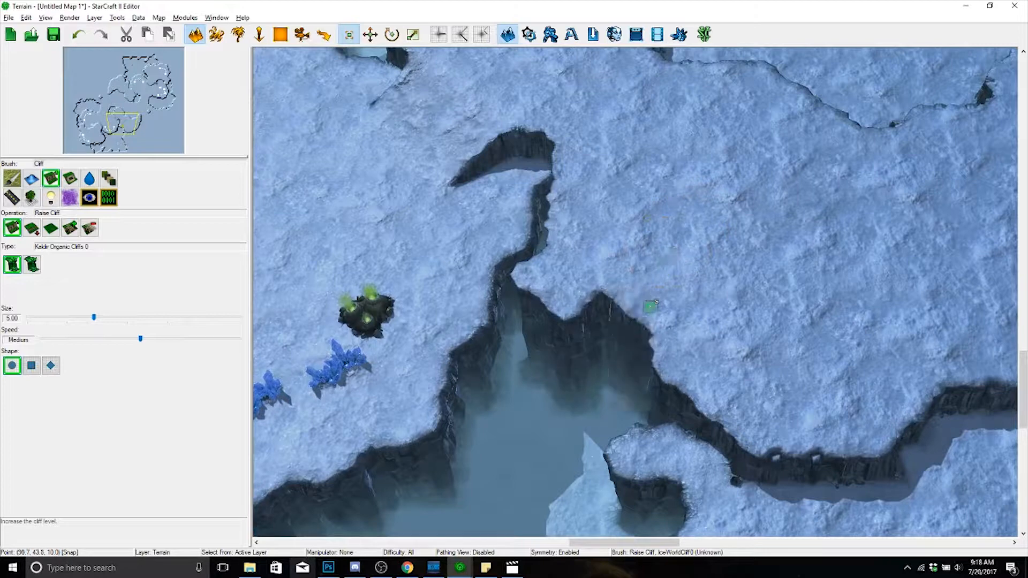
right_drag(654, 317, 704, 341)
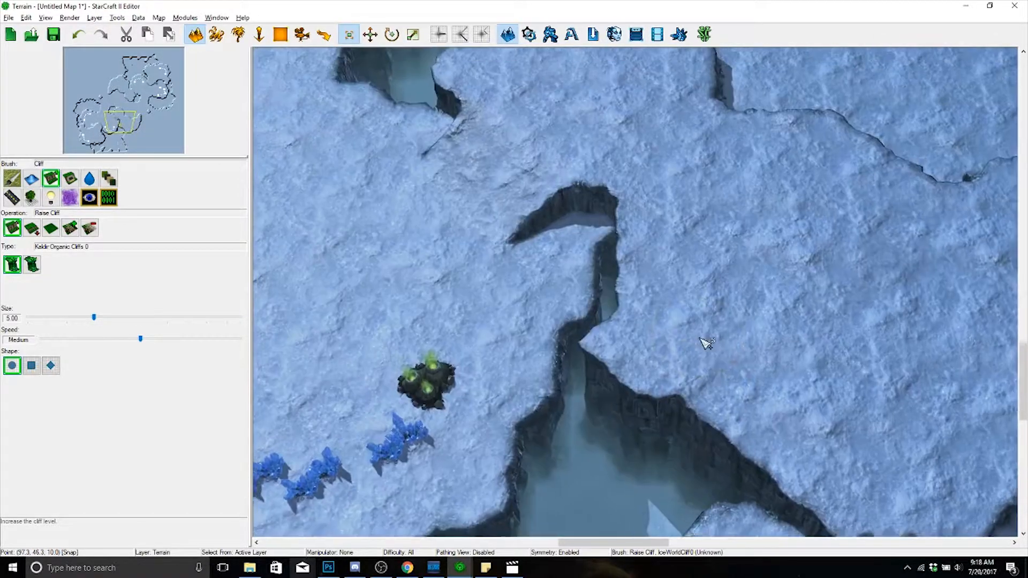
- Widen the chasm's narrow northern tip into a rounded hollow that reaches into the central plateau
ctrl+right_drag(685, 287, 750, 315)
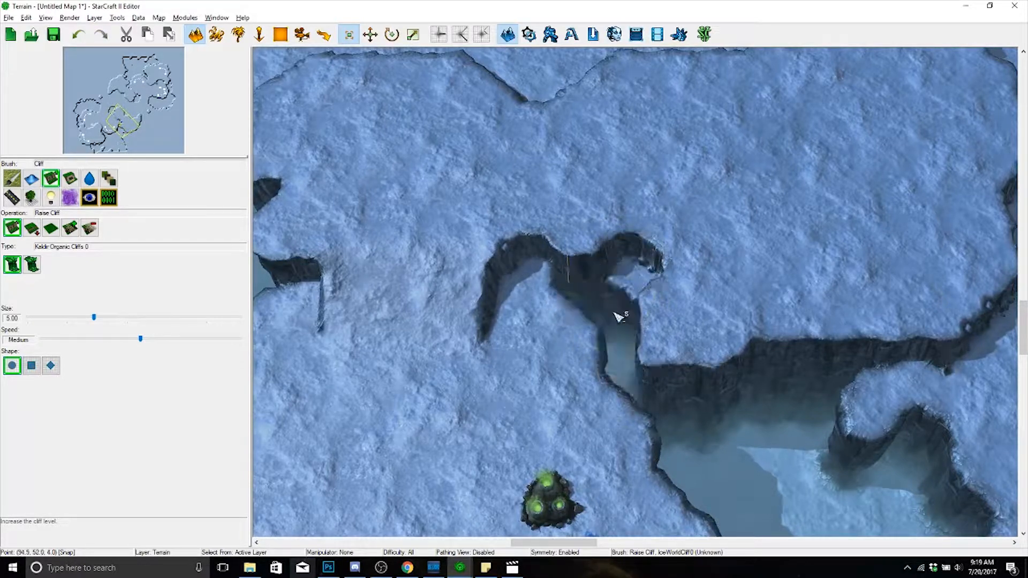
right_drag(699, 322, 782, 186)
key(ctrl+shift+c)
drag(675, 234, 616, 358)
- Trim the bumps along the plateau's northern cliff edge and bevel the north-eastern rim of the adjacent hole
scroll(694, 262, down, 2)
mouse_move(725, 356)
right_down()
mouse_move(695, 262)
mouse_move(714, 287)
mouse_move(845, 264)
mouse_move(734, 239)
mouse_move(739, 284)
mouse_move(778, 358)
right_up()
scroll(778, 358, down, 2)
right_drag(455, 236, 617, 244)
scroll(801, 344, down, 2)
scroll(617, 244, up, 3)
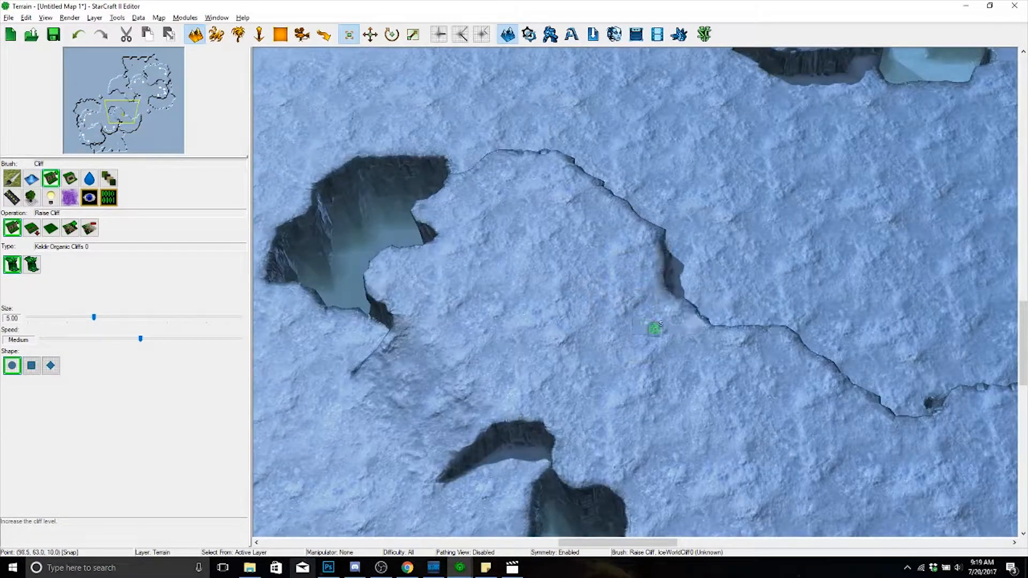
right_drag(654, 328, 691, 439)
right_drag(603, 352, 620, 337)
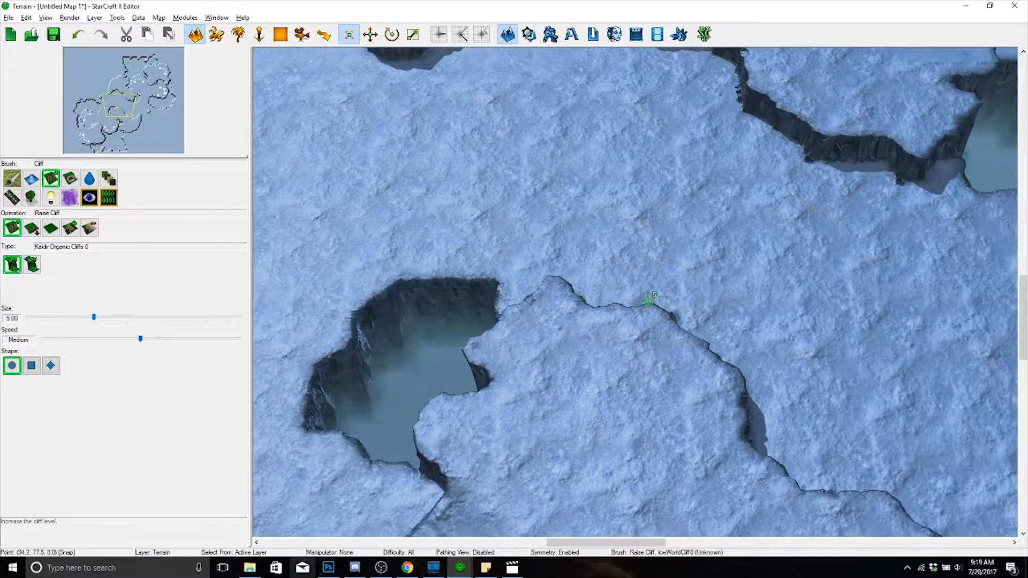
drag(648, 300, 628, 327)
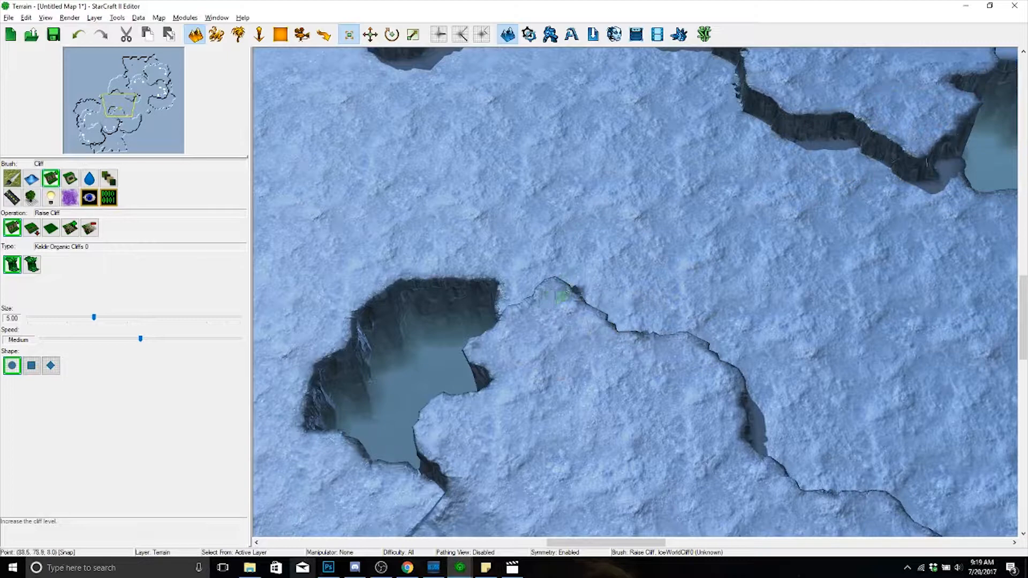
key(ctrl+z)
right_drag(562, 300, 713, 328)
drag(679, 268, 668, 286)
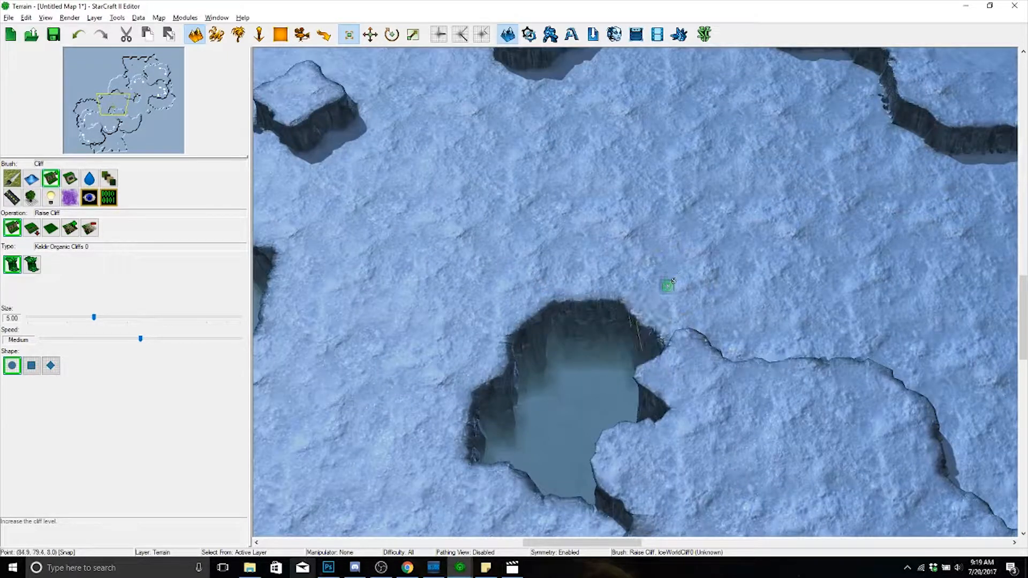
mouse_move(668, 286)
right_down()
mouse_move(616, 191)
mouse_move(649, 302)
mouse_move(567, 264)
mouse_move(509, 185)
right_up()
click(643, 290)
right_drag(634, 316, 651, 307)
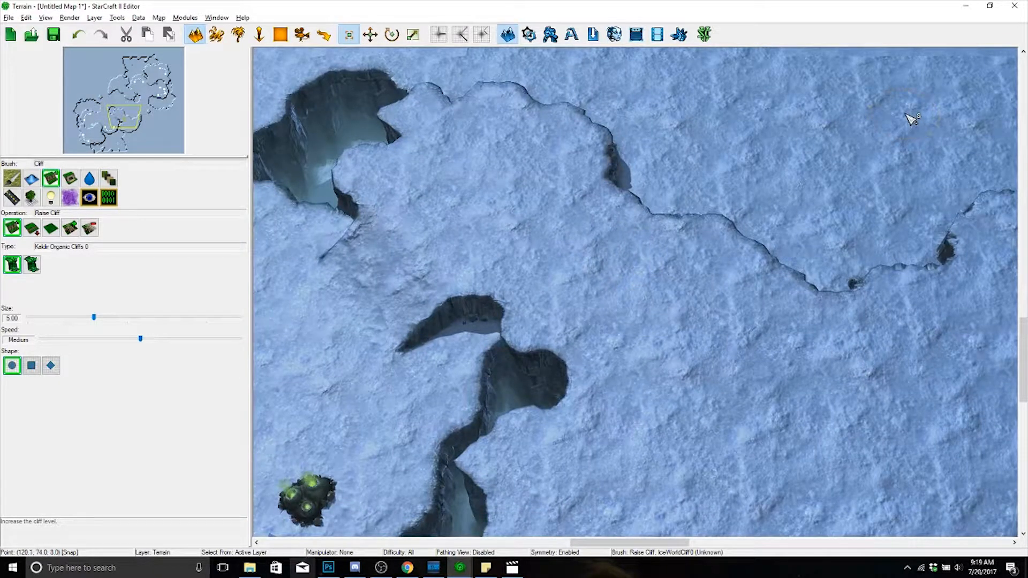
- Raise the plateau's southern cliff edge into a lobe beside the chasm and shape a notch in the cliff east of it
right_drag(667, 317, 630, 133)
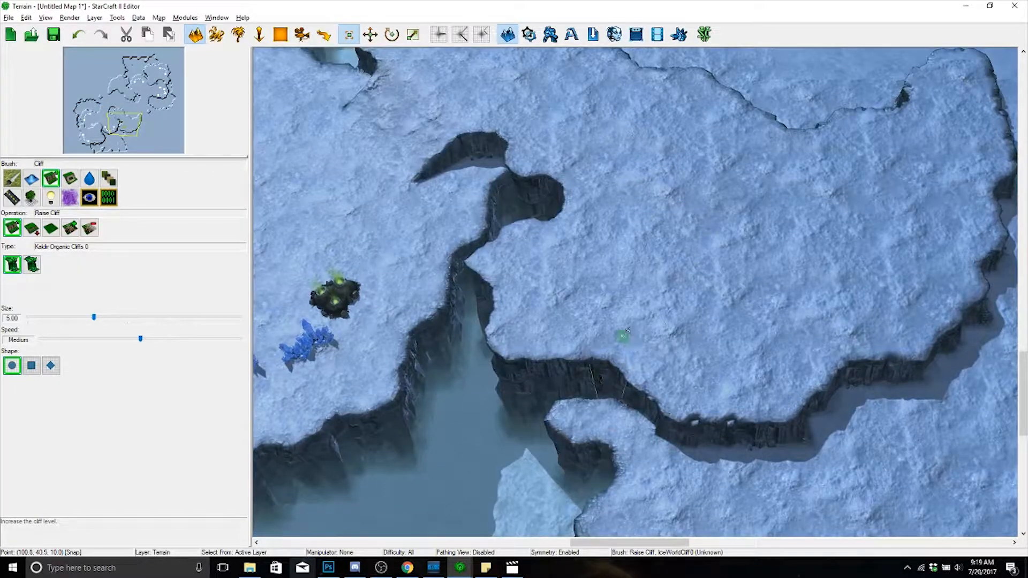
click(586, 342)
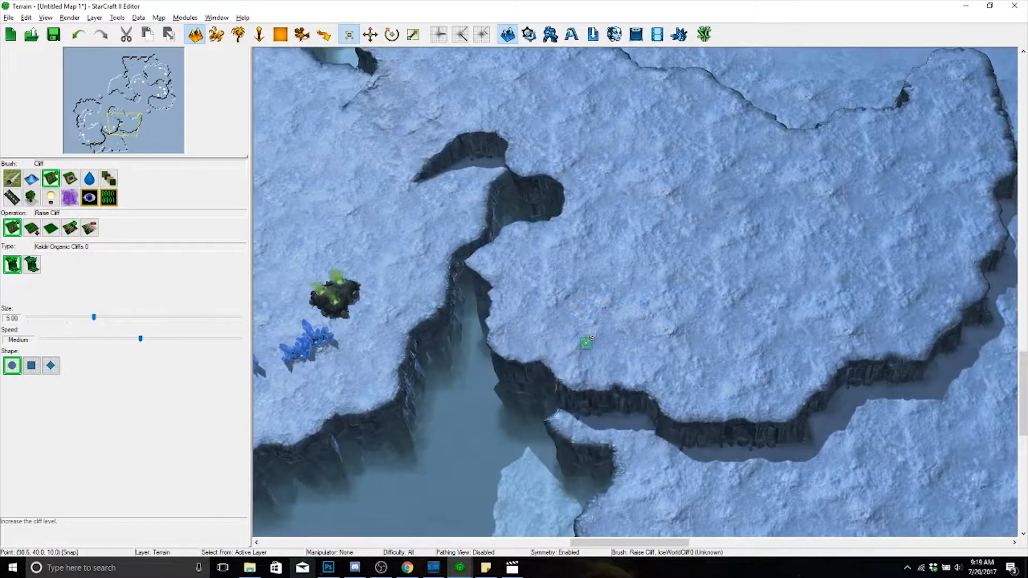
mouse_move(589, 353)
mouse_down()
mouse_move(583, 375)
mouse_move(660, 355)
mouse_up()
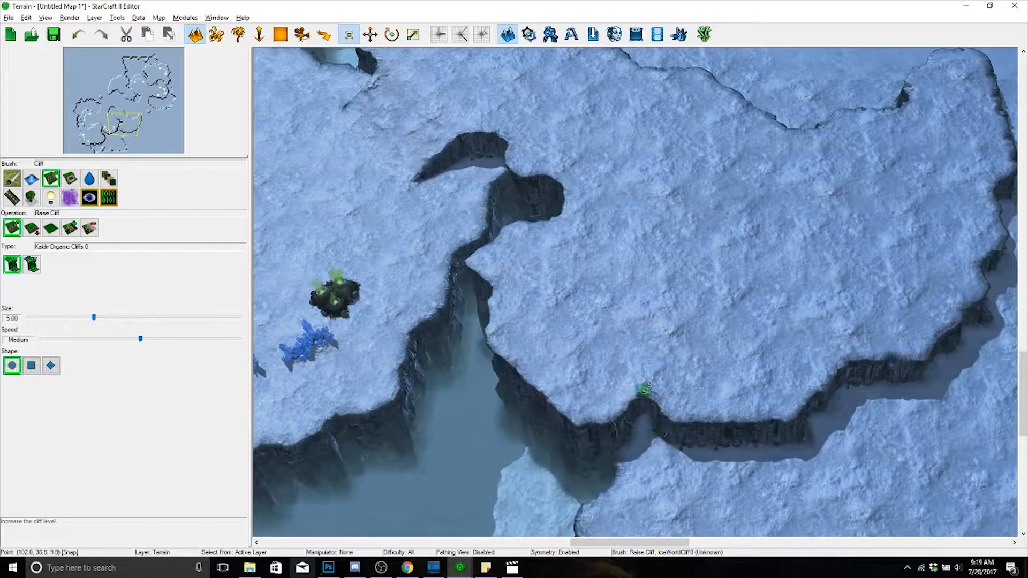
drag(644, 390, 641, 396)
click(566, 349)
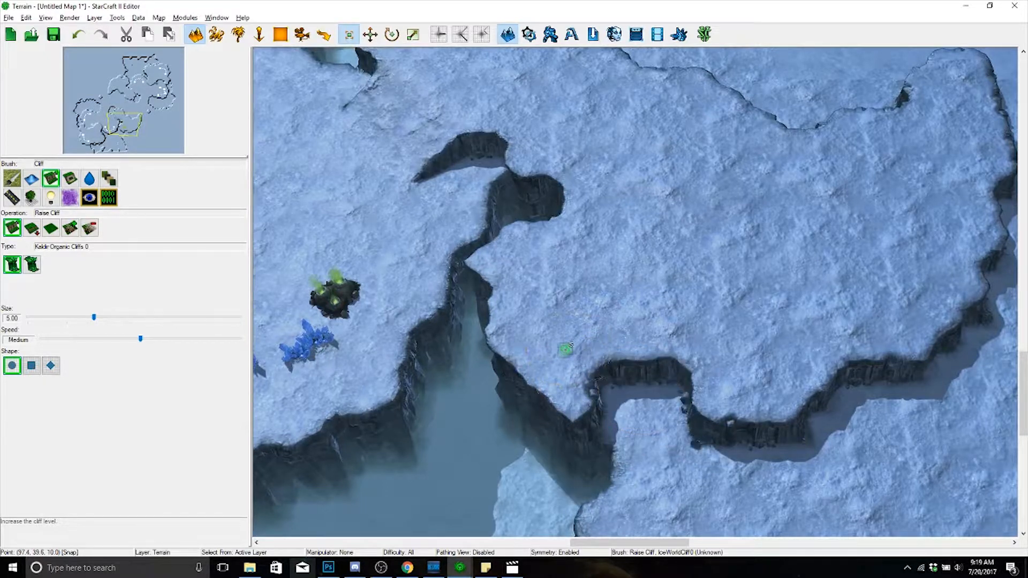
mouse_move(553, 359)
mouse_down()
mouse_move(544, 368)
mouse_move(573, 316)
mouse_move(560, 374)
mouse_up()
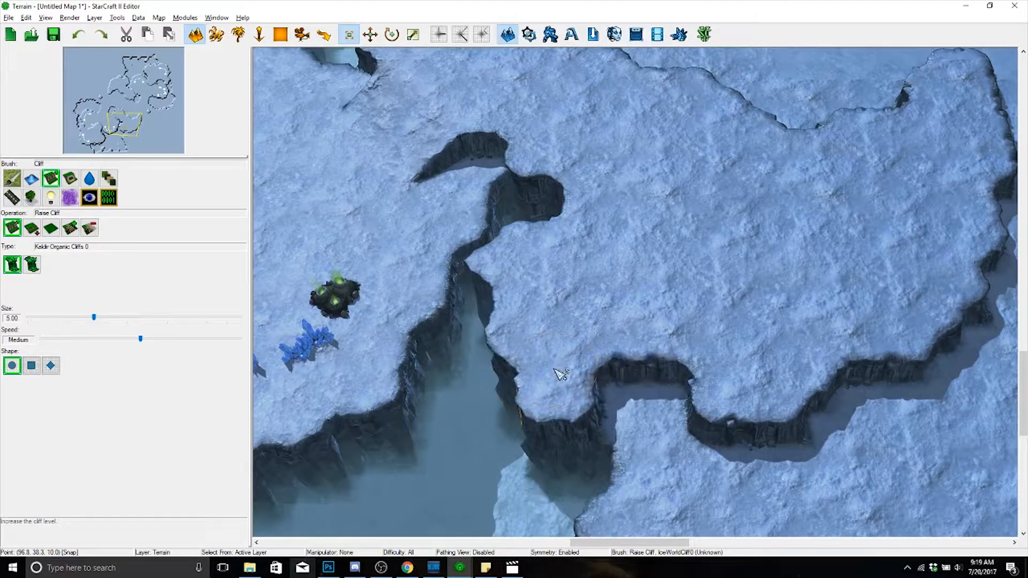
- Carve a chasm into the ground around the southern and western sides of the map's south-western corner base
scroll(560, 378, down, 3)
right_drag(300, 486, 603, 241)
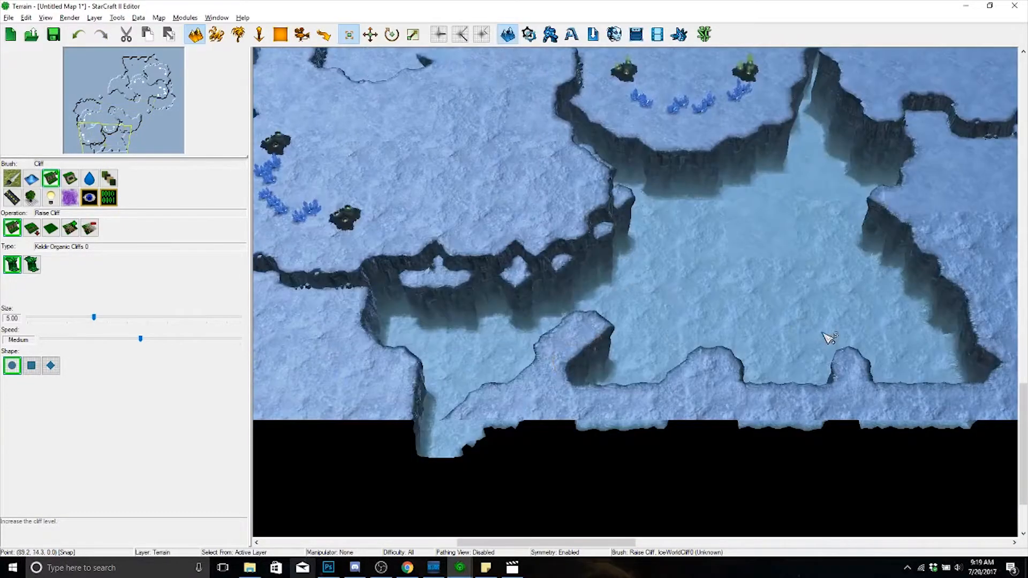
right_drag(836, 333, 855, 397)
right_drag(621, 341, 767, 421)
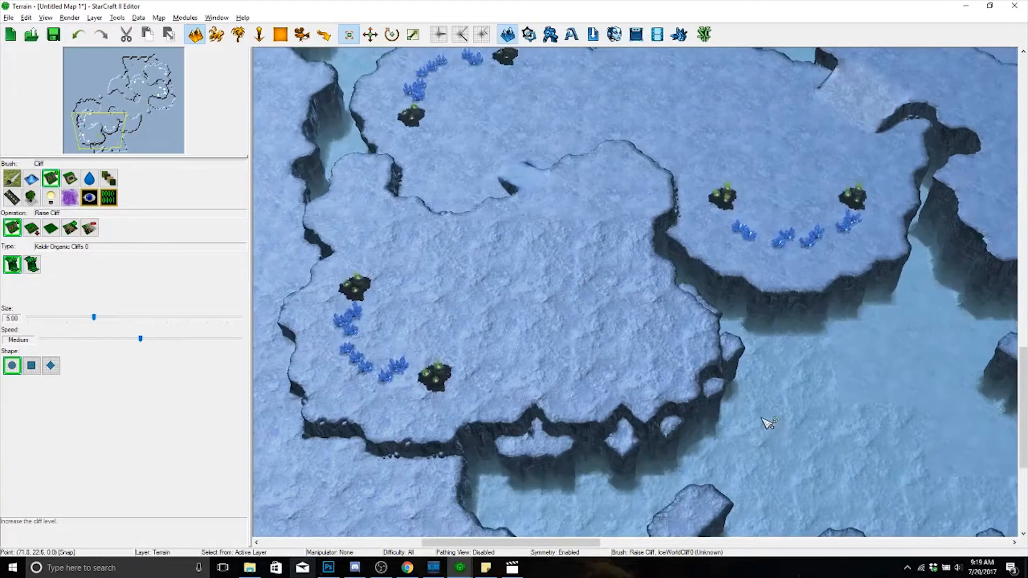
right_drag(680, 365, 736, 317)
right_drag(571, 432, 687, 425)
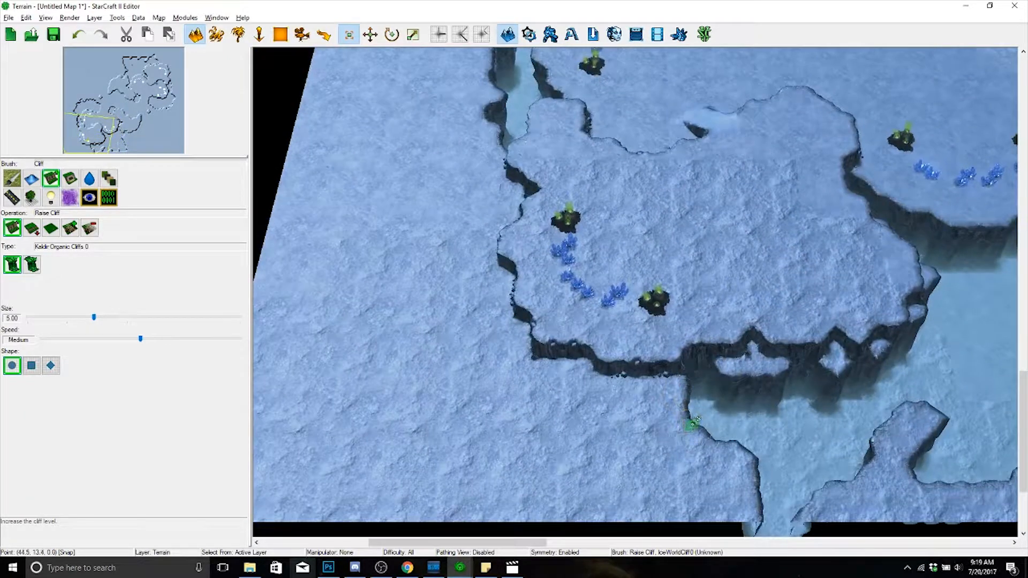
mouse_move(693, 423)
mouse_down()
mouse_move(635, 444)
mouse_move(525, 445)
mouse_move(452, 408)
mouse_move(404, 321)
mouse_move(375, 369)
mouse_move(377, 436)
mouse_move(485, 482)
mouse_move(361, 383)
mouse_move(392, 378)
mouse_move(379, 247)
mouse_move(353, 299)
mouse_move(420, 333)
mouse_move(445, 263)
mouse_move(490, 236)
mouse_move(428, 228)
mouse_up()
right_drag(687, 417, 557, 478)
right_drag(356, 304, 662, 468)
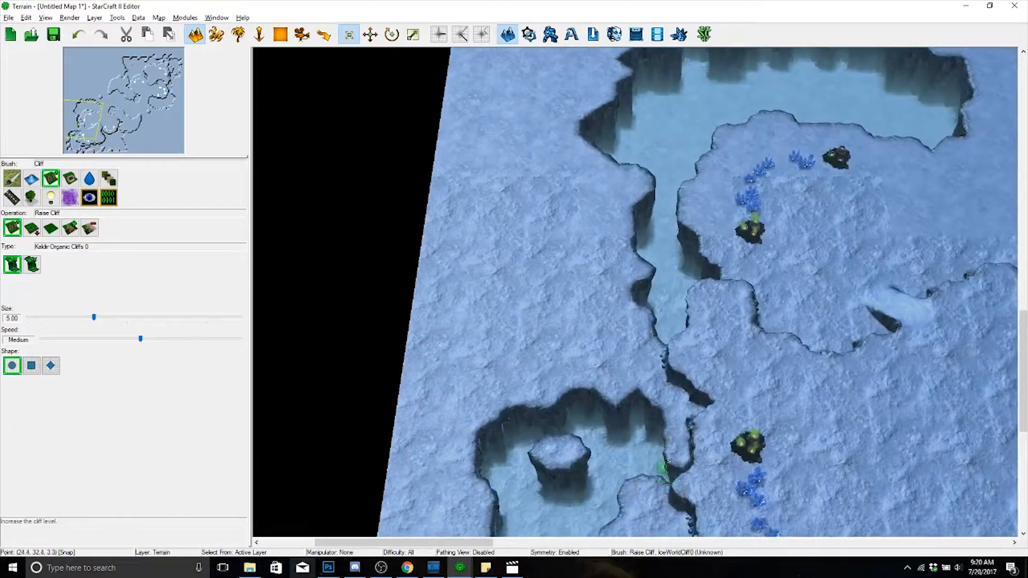
- Connect the corner base's western chasm to the channel north of it and refine the cliffs along its southern side
mouse_move(638, 432)
mouse_down()
mouse_move(647, 394)
mouse_move(643, 412)
mouse_up()
right_drag(680, 416, 605, 308)
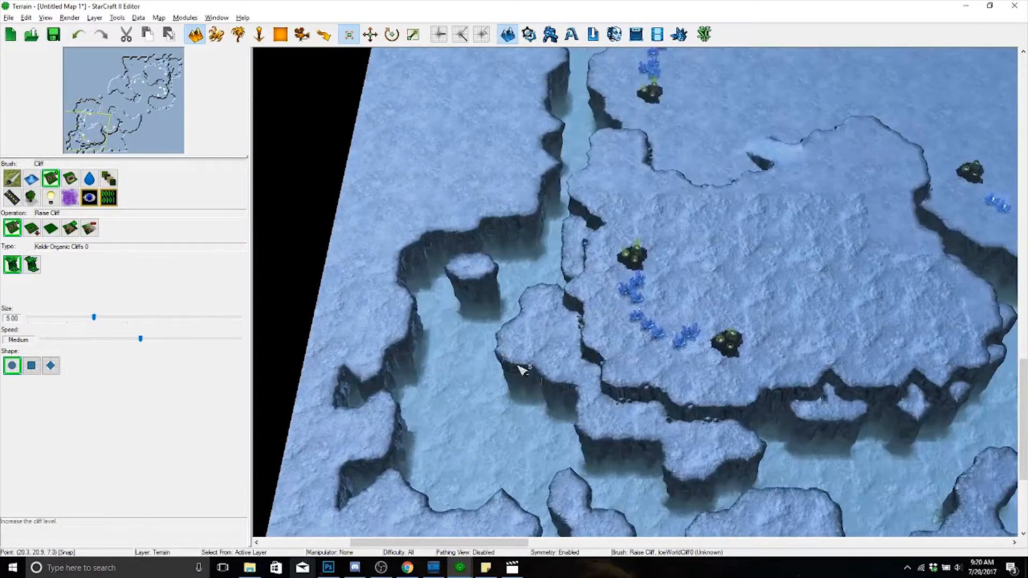
drag(549, 384, 546, 355)
mouse_move(744, 358)
right_down()
mouse_move(503, 226)
mouse_move(593, 322)
right_up()
mouse_move(659, 506)
mouse_down()
mouse_move(799, 501)
mouse_move(780, 477)
mouse_move(664, 482)
mouse_move(717, 512)
mouse_up()
mouse_move(883, 518)
mouse_down()
mouse_move(848, 495)
mouse_move(707, 498)
mouse_up()
- Reshape the dip in the central plateau's north-eastern cliff edge and add a wide ramp there
mouse_move(691, 476)
right_down()
mouse_move(760, 448)
mouse_move(829, 494)
mouse_move(684, 385)
mouse_move(611, 354)
mouse_move(678, 423)
mouse_move(659, 344)
mouse_move(608, 230)
mouse_move(695, 327)
mouse_move(702, 311)
mouse_move(625, 427)
mouse_move(624, 413)
right_up()
scroll(615, 353, up, 4)
scroll(616, 234, down, 3)
scroll(695, 326, down, 2)
scroll(635, 422, up, 2)
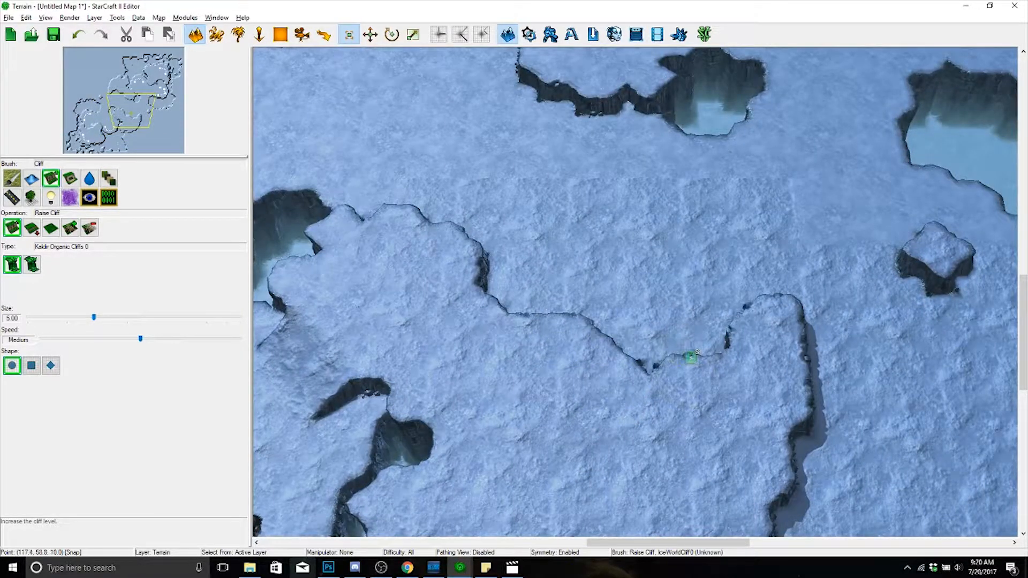
mouse_move(729, 381)
mouse_down()
mouse_move(746, 342)
mouse_move(776, 379)
mouse_up()
right_drag(586, 335, 614, 312)
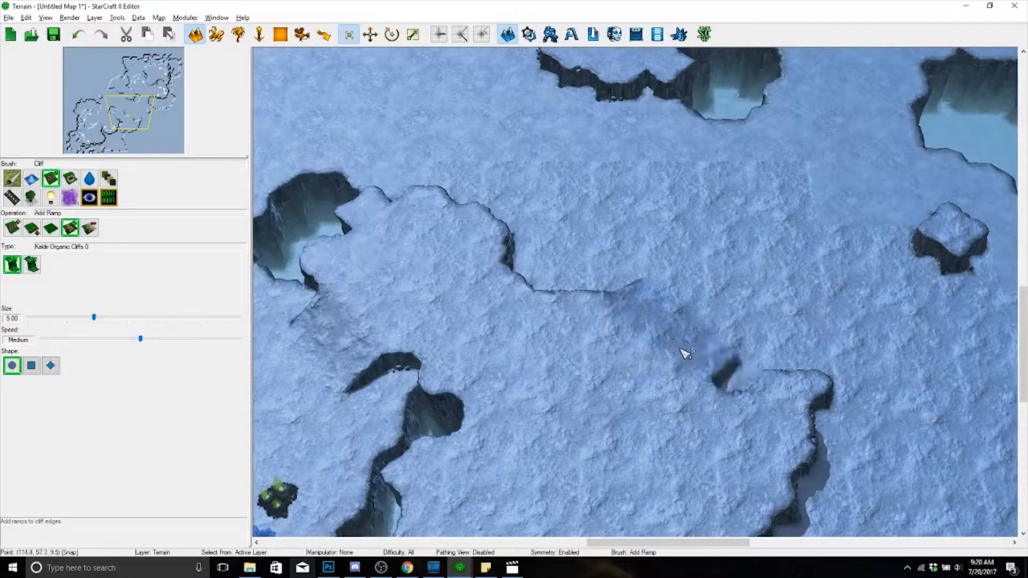
- Open the hollow at the chasm's northern tip into the main chasm by removing the plateau's cliff between them
right_drag(662, 424, 676, 302)
scroll(702, 358, up, 3)
right_drag(560, 298, 596, 362)
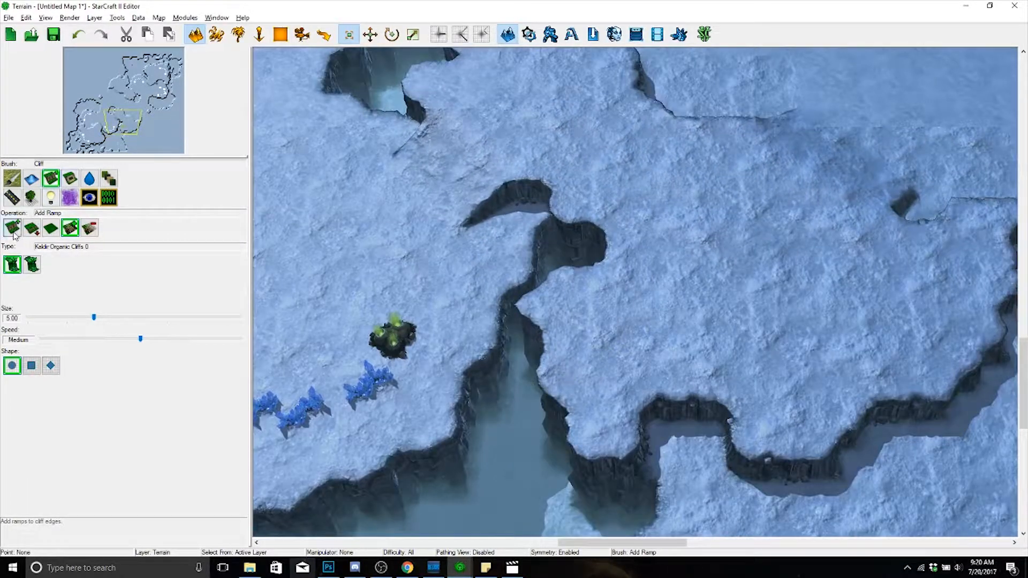
drag(565, 291, 569, 328)
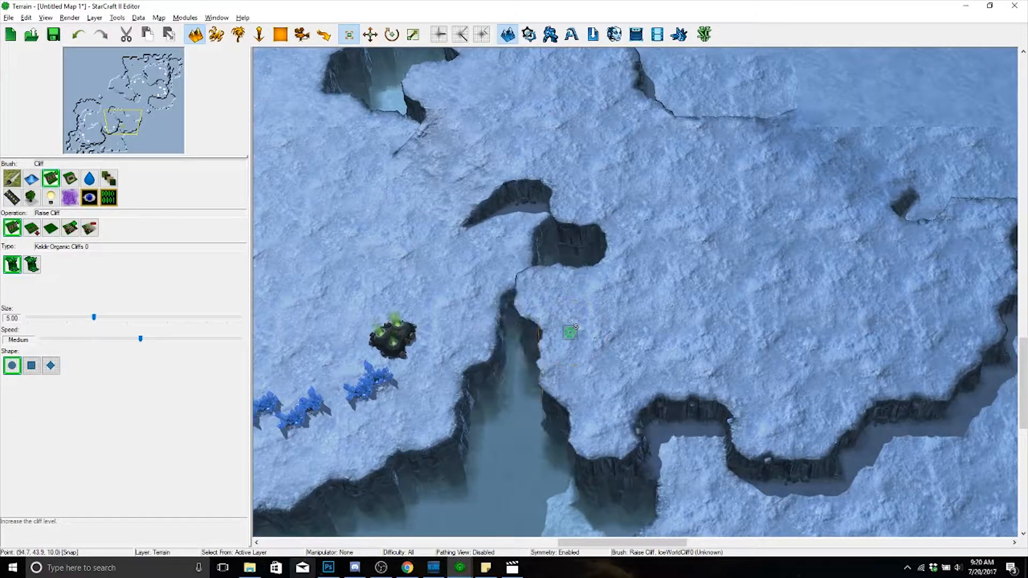
ctrl+right_drag(555, 321, 908, 463)
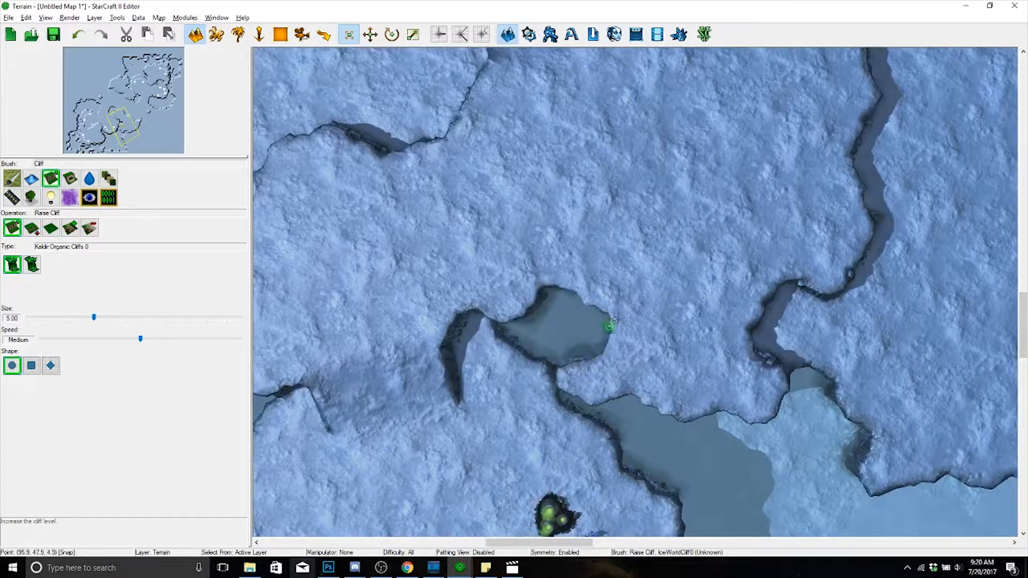
mouse_move(610, 327)
mouse_down()
mouse_move(645, 371)
mouse_move(616, 388)
mouse_up()
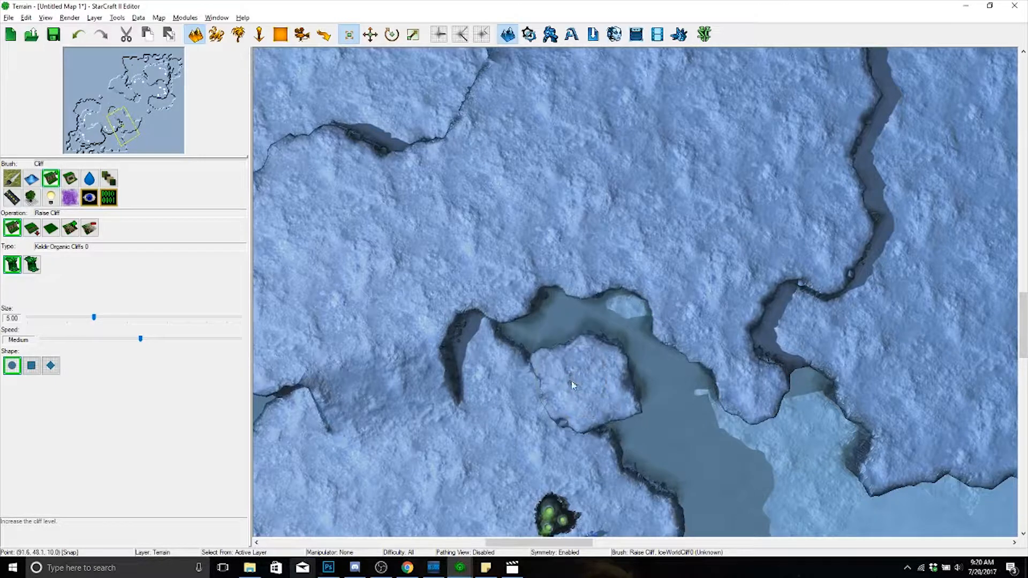
drag(581, 359, 609, 373)
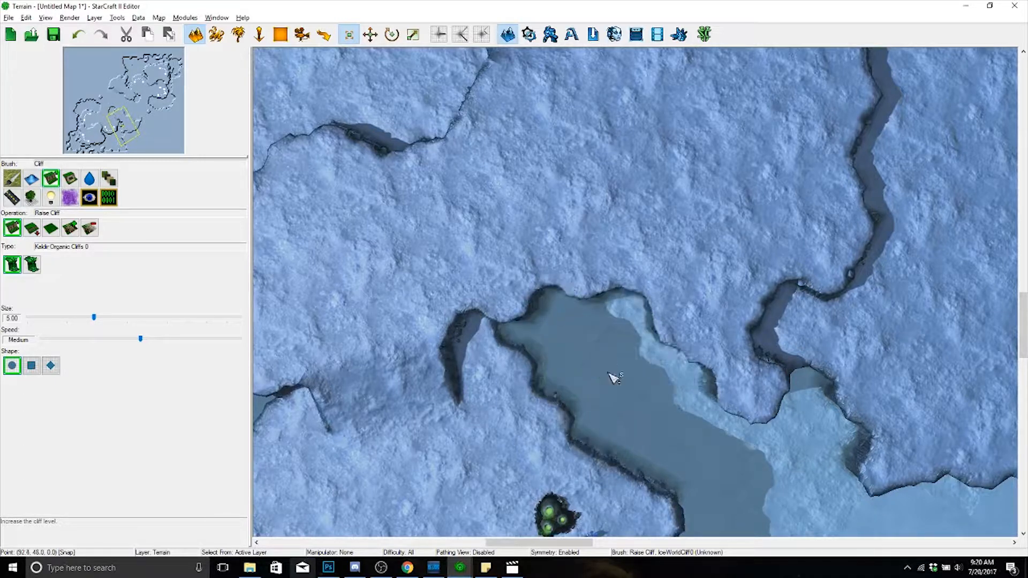
key(ctrl+shift+c)
- Cut the plateau's south-western cliff back to broaden the chasm between it and the neighbouring base
right_drag(603, 375, 714, 254)
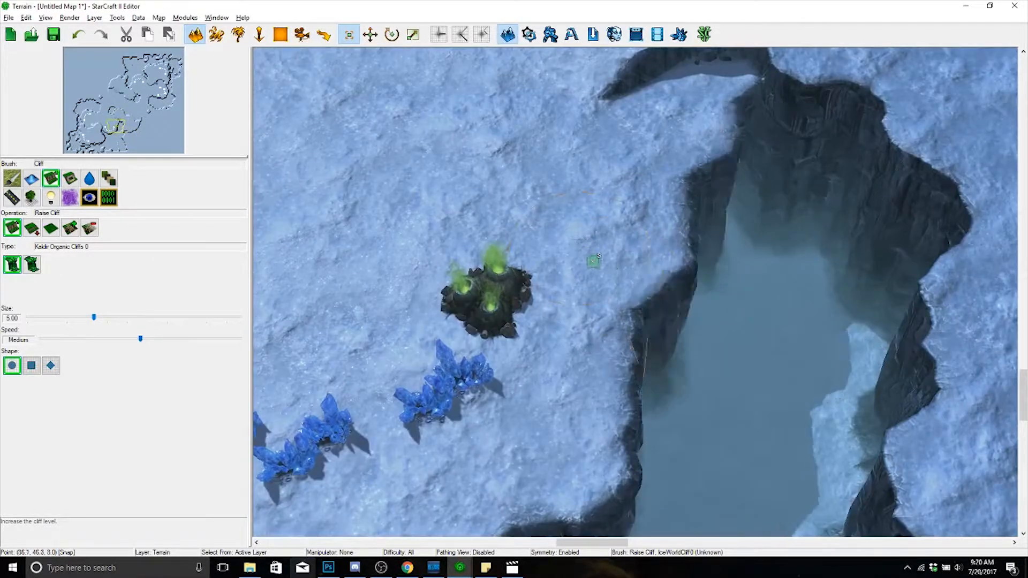
scroll(606, 311, down, 3)
right_drag(654, 297, 621, 345)
mouse_move(758, 249)
mouse_down()
mouse_move(775, 321)
mouse_move(959, 471)
mouse_up()
mouse_move(867, 426)
right_down()
mouse_move(655, 431)
mouse_move(741, 304)
right_up()
mouse_move(690, 362)
mouse_down()
mouse_move(653, 450)
mouse_move(680, 397)
mouse_up()
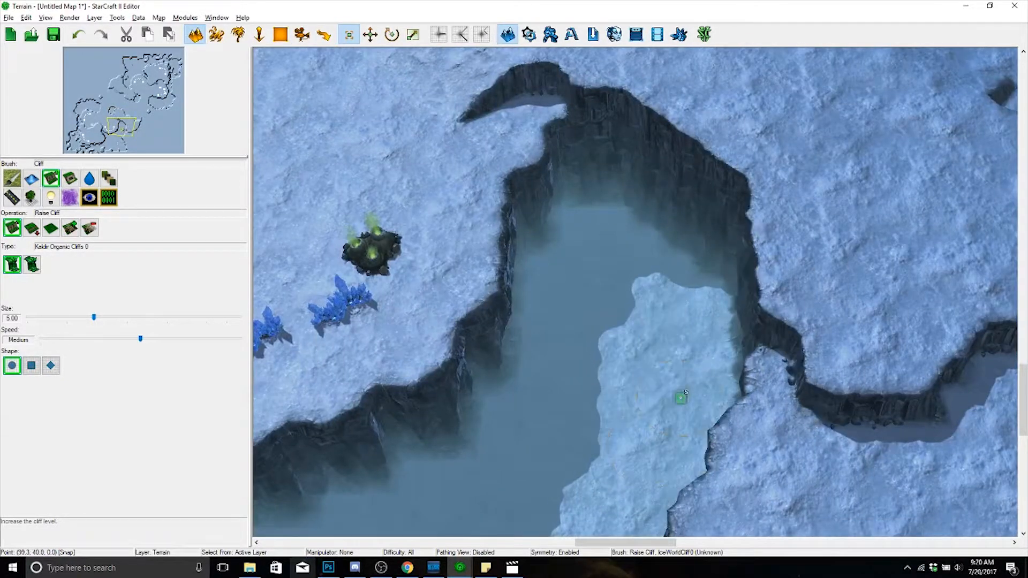
right_drag(677, 375, 694, 217)
mouse_move(677, 200)
mouse_down()
mouse_move(666, 234)
mouse_move(687, 241)
mouse_up()
- Extend the plateau south-west along the chasm's eastern side and smooth its western edge
mouse_move(688, 241)
right_down()
mouse_move(776, 317)
mouse_move(851, 223)
mouse_move(905, 185)
right_up()
scroll(769, 268, down, 3)
right_drag(770, 267, 630, 358)
scroll(771, 323, down, 3)
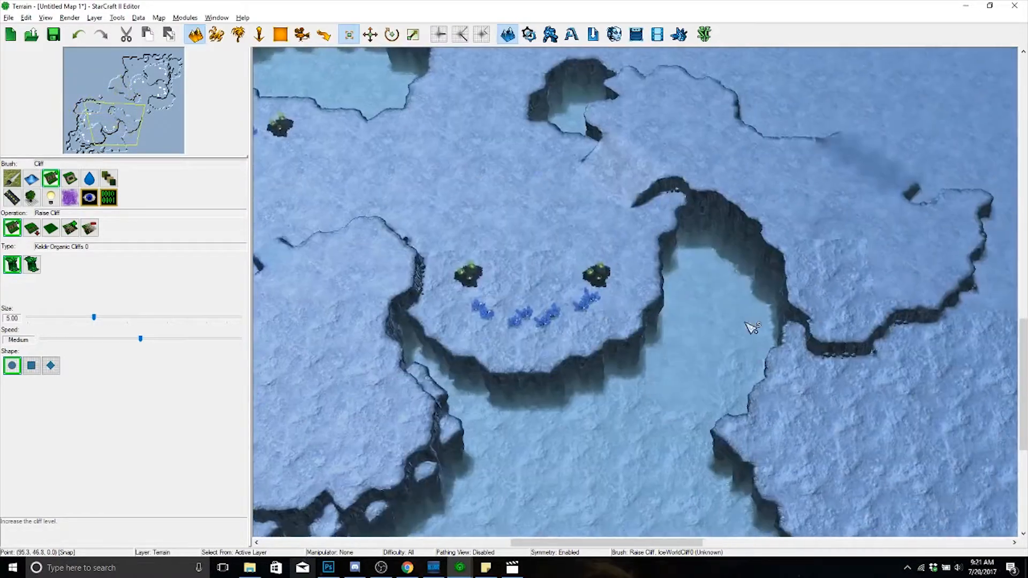
right_drag(750, 329, 671, 341)
scroll(716, 338, up, 2)
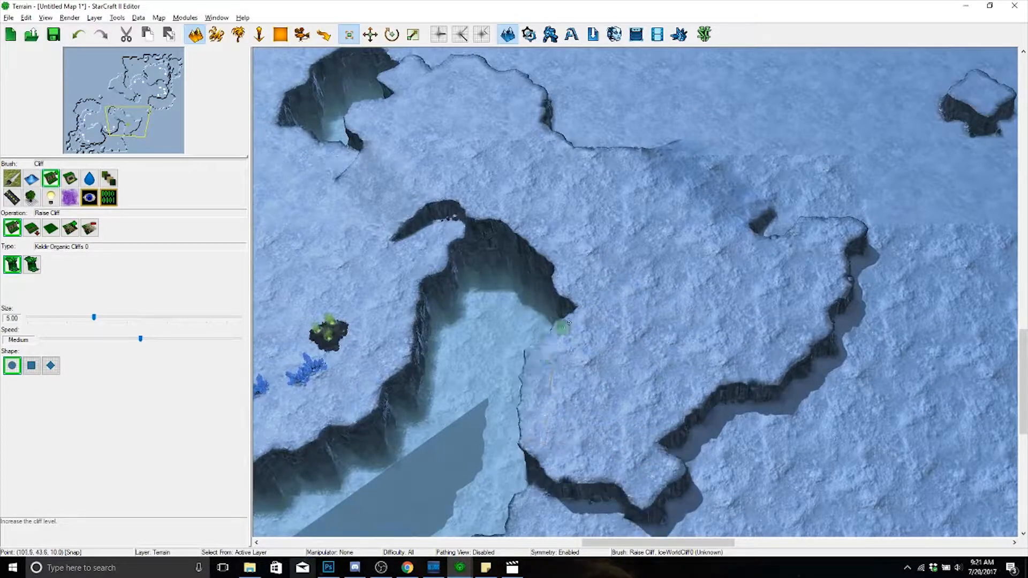
middle_drag(593, 310, 739, 311)
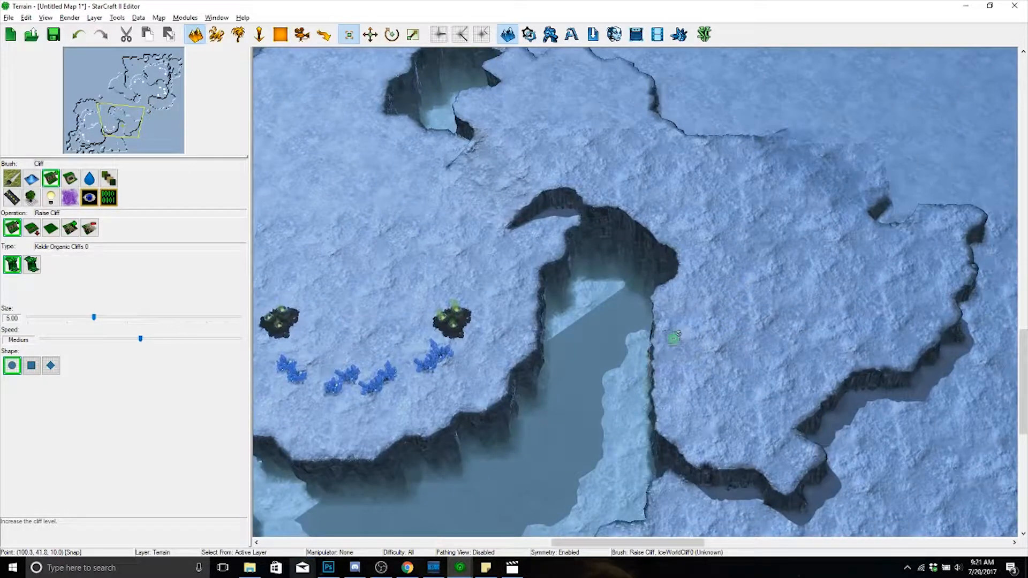
middle_drag(713, 373, 578, 341)
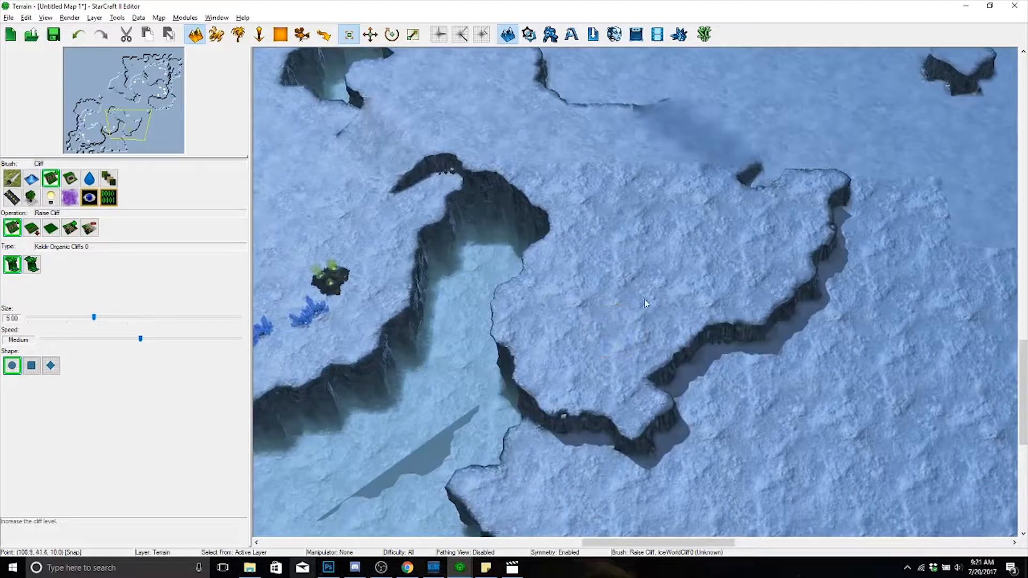
- Raise the ground south-east of the plateau's tip to form a broad block with a nearly straight southern cliff
mouse_move(666, 398)
mouse_down()
mouse_move(594, 429)
mouse_move(644, 443)
mouse_move(750, 407)
mouse_up()
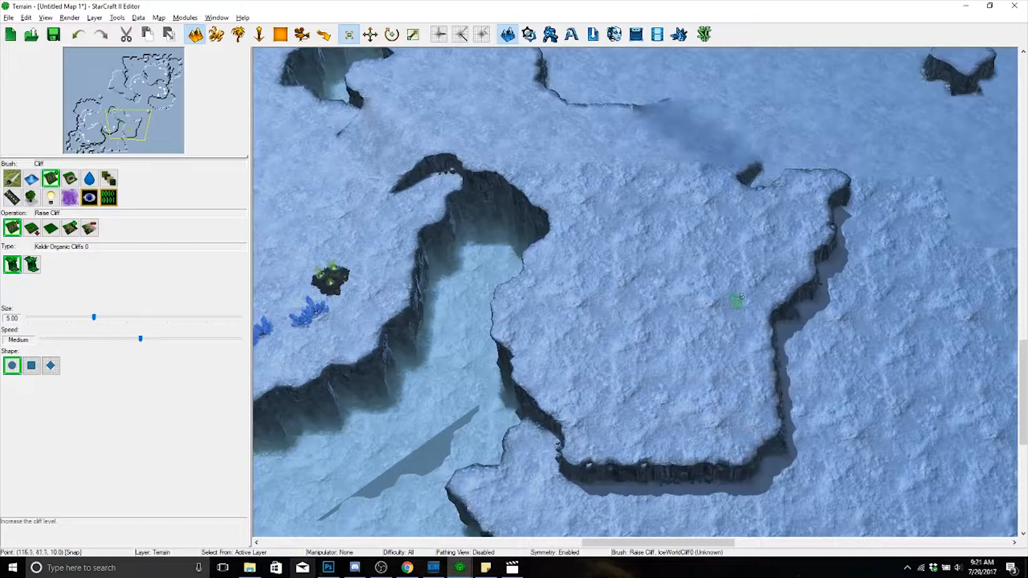
scroll(760, 322, down, 5)
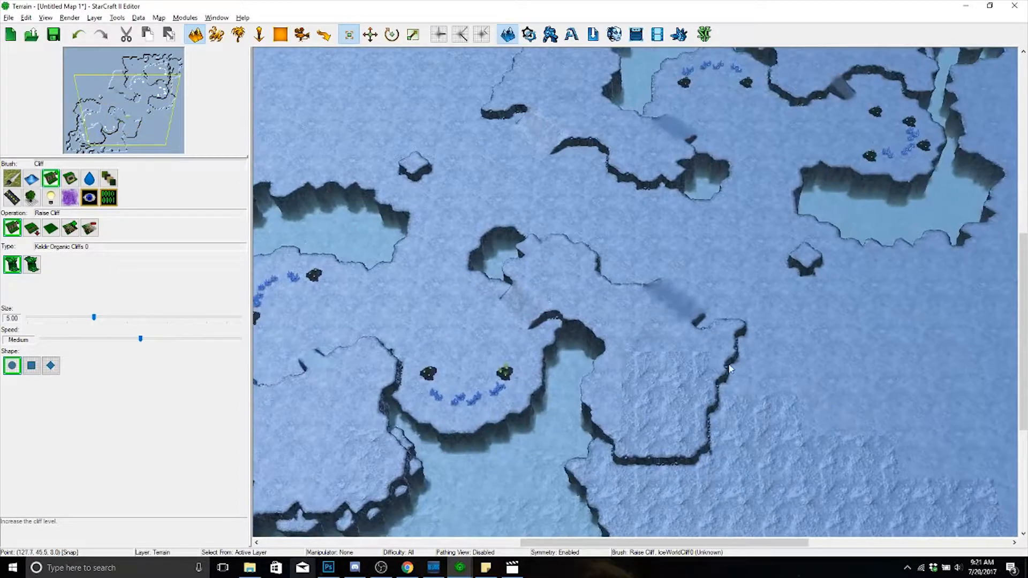
scroll(679, 410, down, 3)
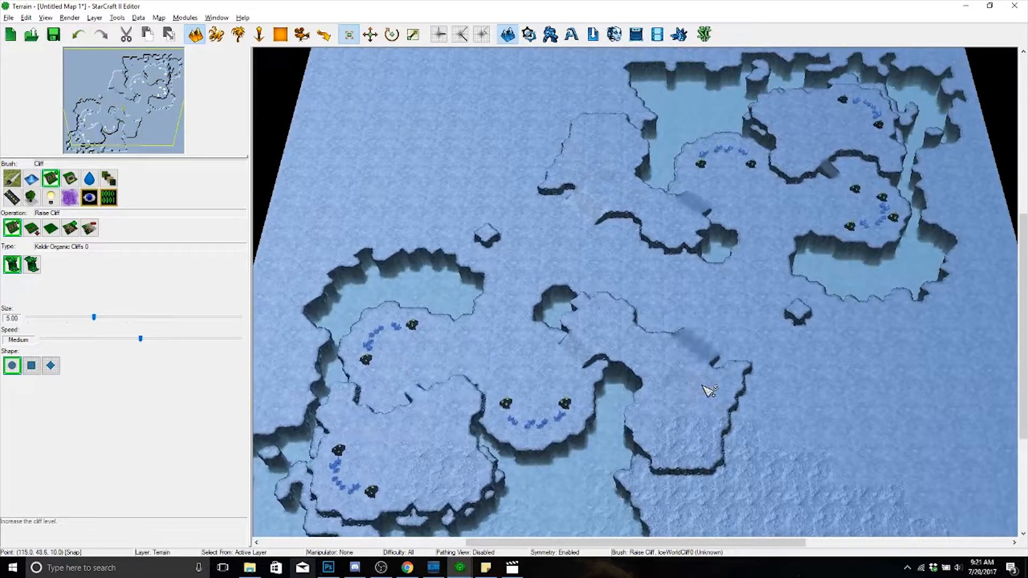
scroll(709, 391, up, 5)
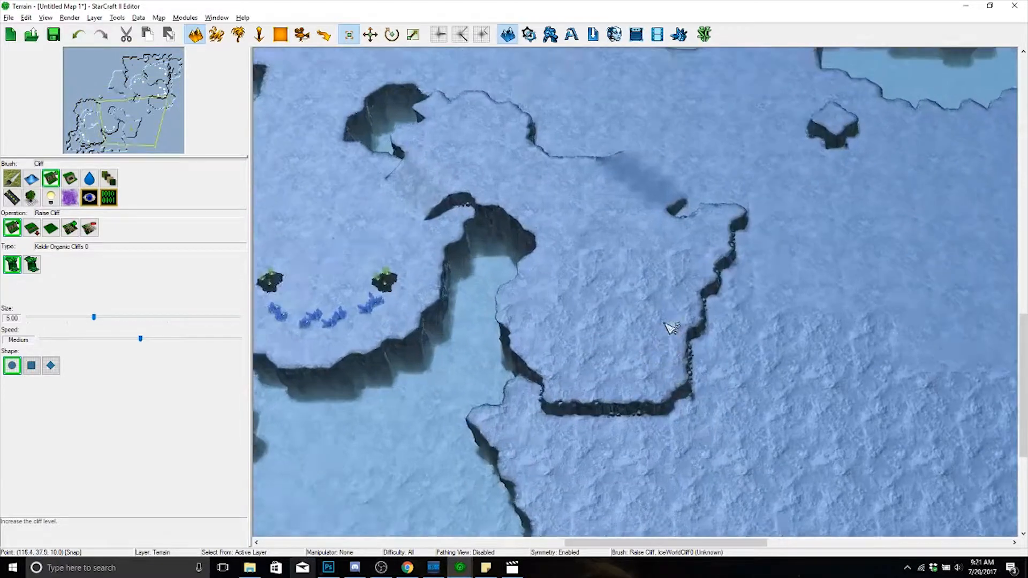
scroll(718, 243, down, 3)
scroll(709, 271, up, 4)
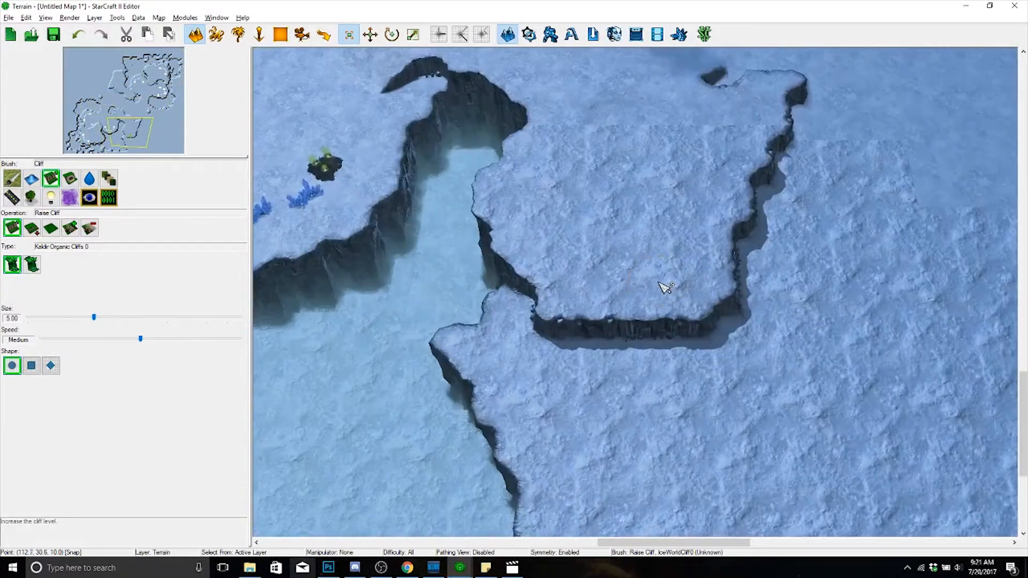
right_drag(604, 289, 668, 282)
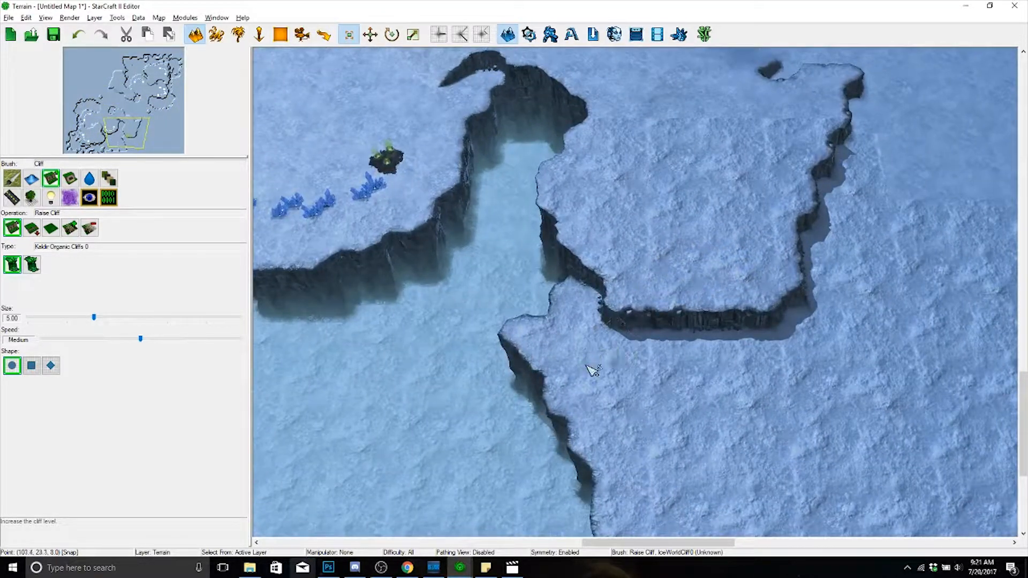
- Trim the lower ground's western cliff and push the upper plateau's southern and south-eastern cliffs outward into a rounded bulge
mouse_move(573, 442)
mouse_down()
mouse_move(640, 509)
mouse_move(856, 490)
mouse_move(926, 435)
mouse_up()
right_drag(732, 447, 742, 495)
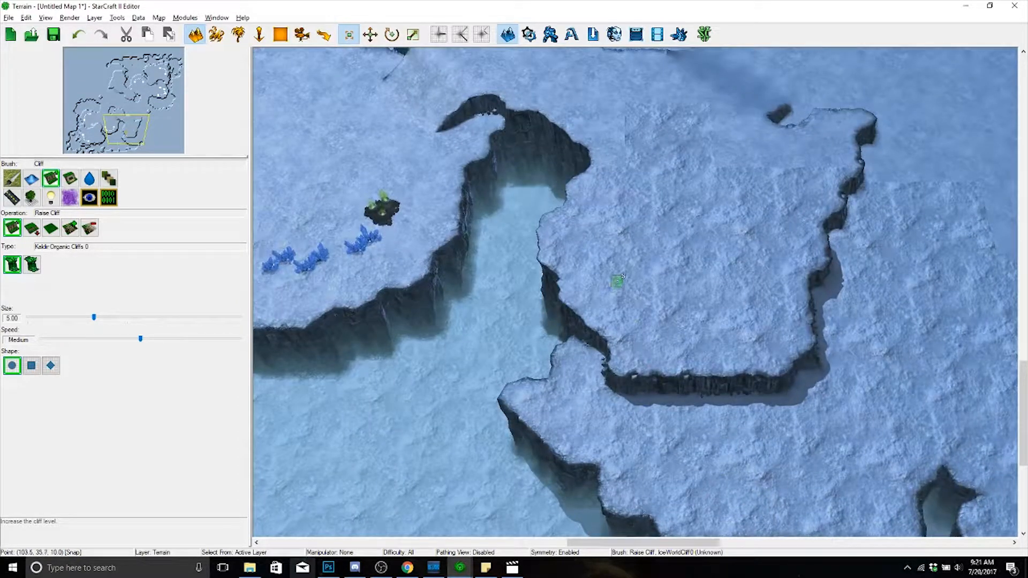
mouse_move(704, 317)
mouse_down()
mouse_move(750, 367)
mouse_move(819, 349)
mouse_move(831, 294)
mouse_up()
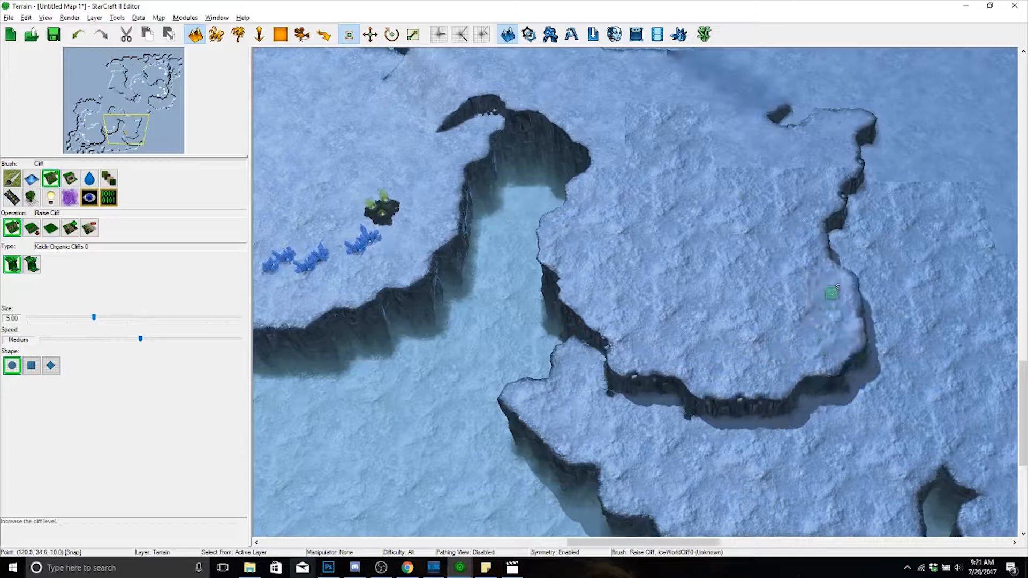
mouse_move(708, 298)
right_down()
mouse_move(752, 332)
mouse_move(654, 327)
right_up()
- Extend the plateau's south-western corner outward along the chasm and smooth the adjoining stretch of its southern cliff
mouse_move(583, 286)
mouse_down()
mouse_move(585, 352)
mouse_move(635, 381)
mouse_up()
right_drag(700, 397, 687, 354)
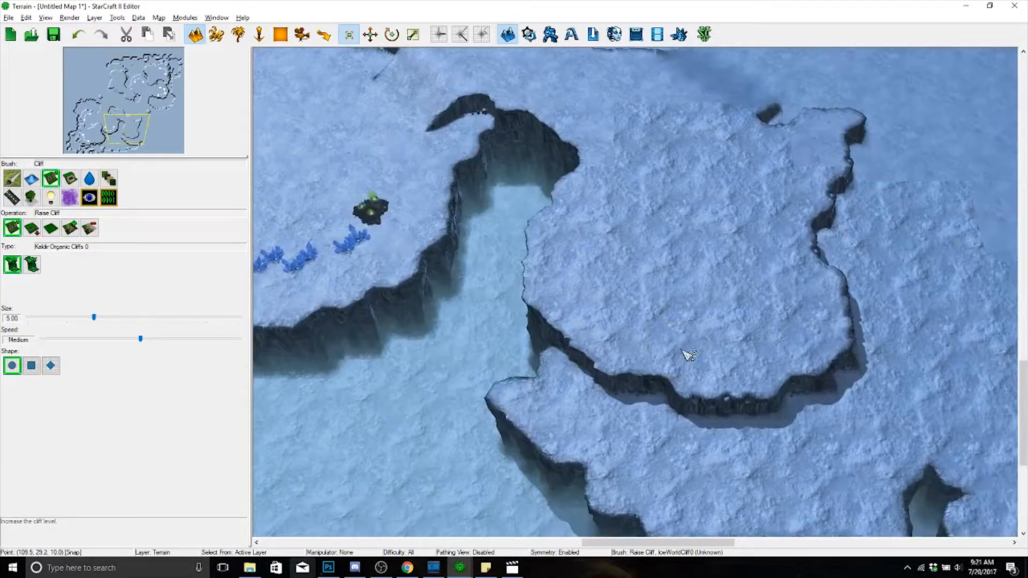
drag(664, 351, 672, 364)
scroll(683, 361, up, 2)
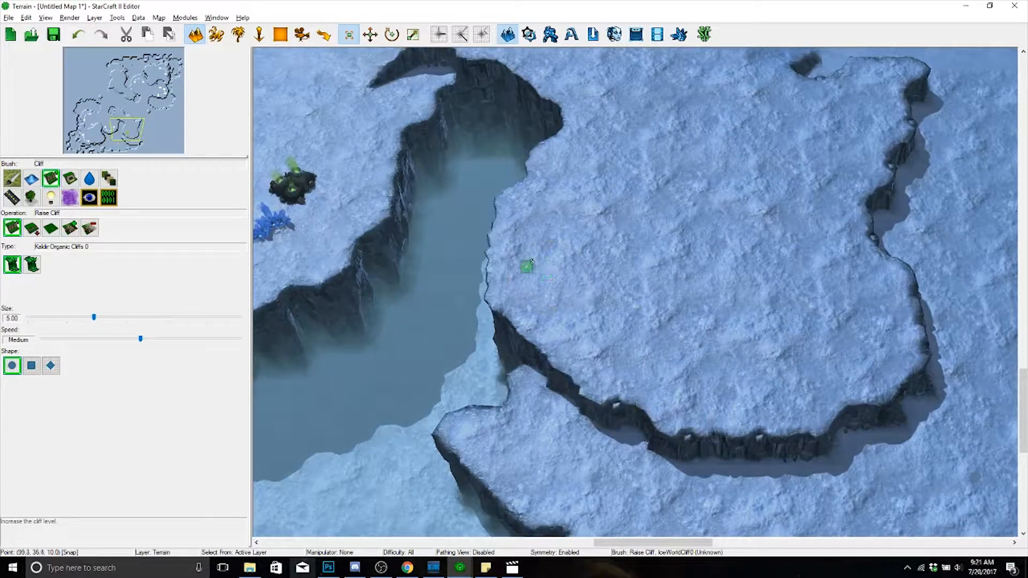
mouse_move(514, 274)
mouse_down()
mouse_move(471, 289)
mouse_move(480, 283)
mouse_move(503, 318)
mouse_move(586, 359)
mouse_up()
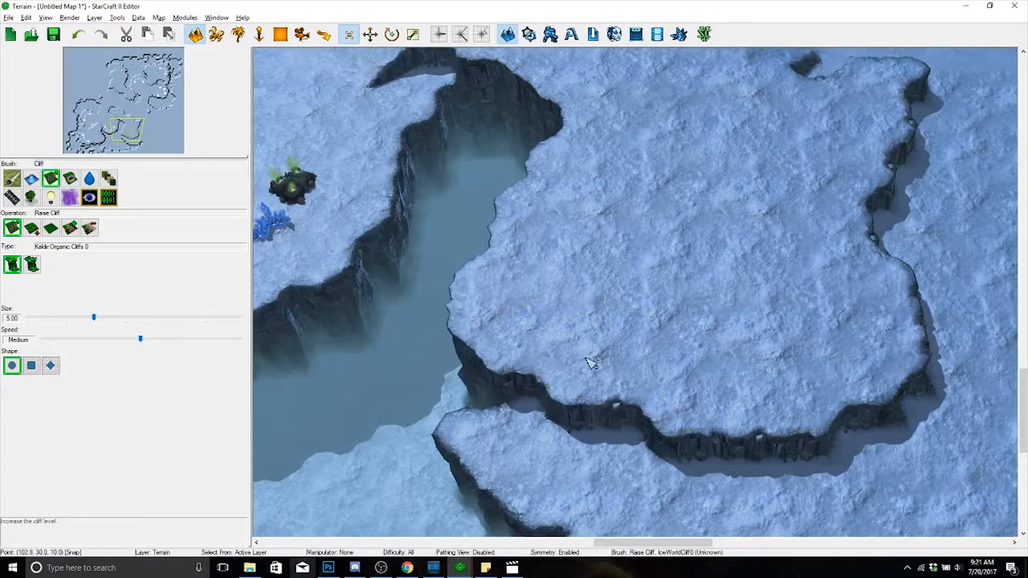
- Raise the lower ground along its south-western edge to form a smoother diagonal cliff running toward the southern trench
right_drag(455, 441, 535, 311)
mouse_move(568, 308)
mouse_down()
mouse_move(546, 345)
mouse_move(551, 394)
mouse_move(716, 466)
mouse_move(624, 394)
mouse_up()
right_drag(619, 389, 549, 332)
drag(549, 332, 707, 394)
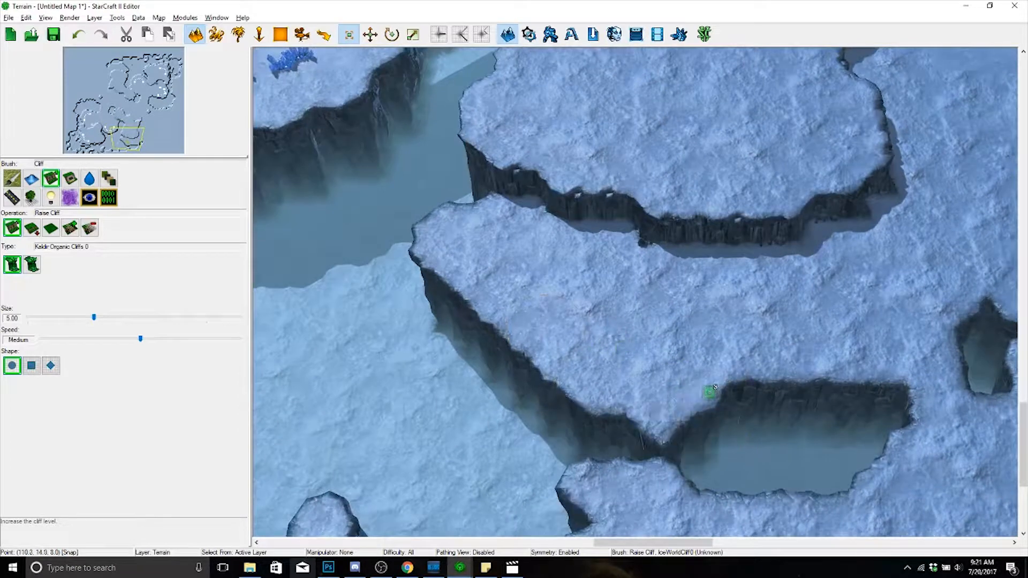
right_drag(671, 400, 626, 488)
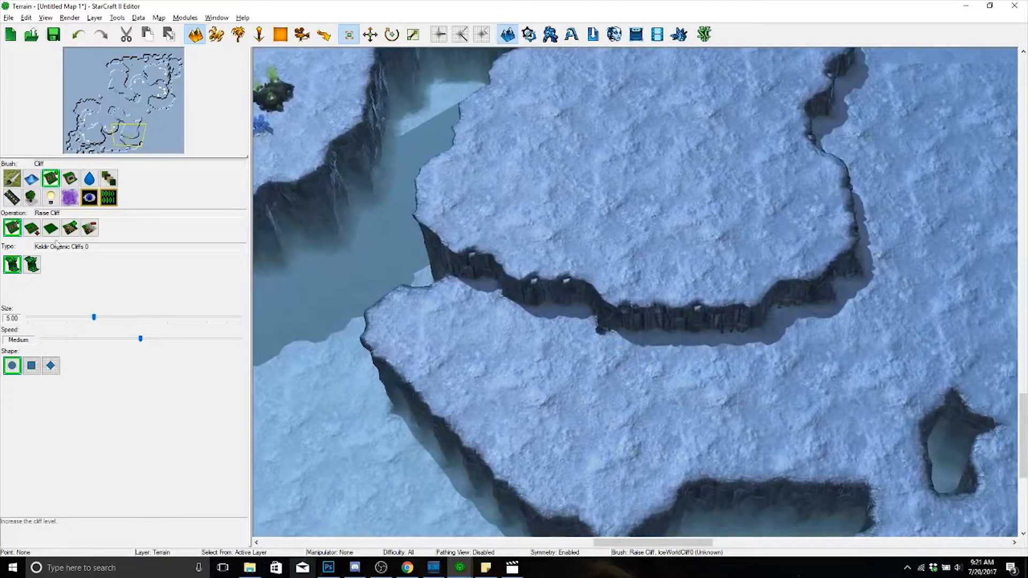
- Add a ramp down the plateau's southern cliff, then undo the last change to the plateau's western edge beside the chasm
click(616, 280)
right_drag(663, 318, 663, 449)
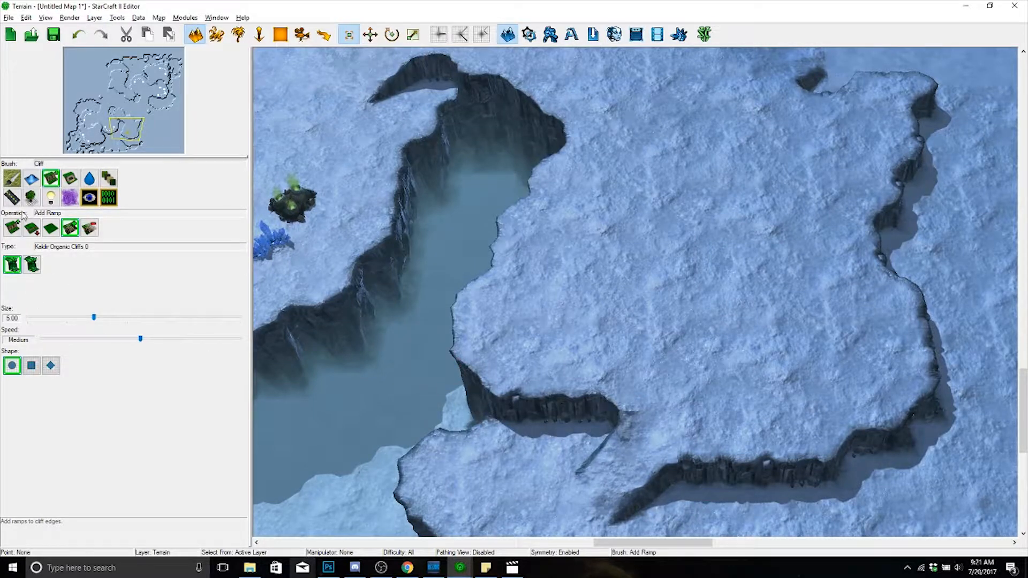
drag(477, 465, 490, 408)
right_drag(503, 362, 628, 451)
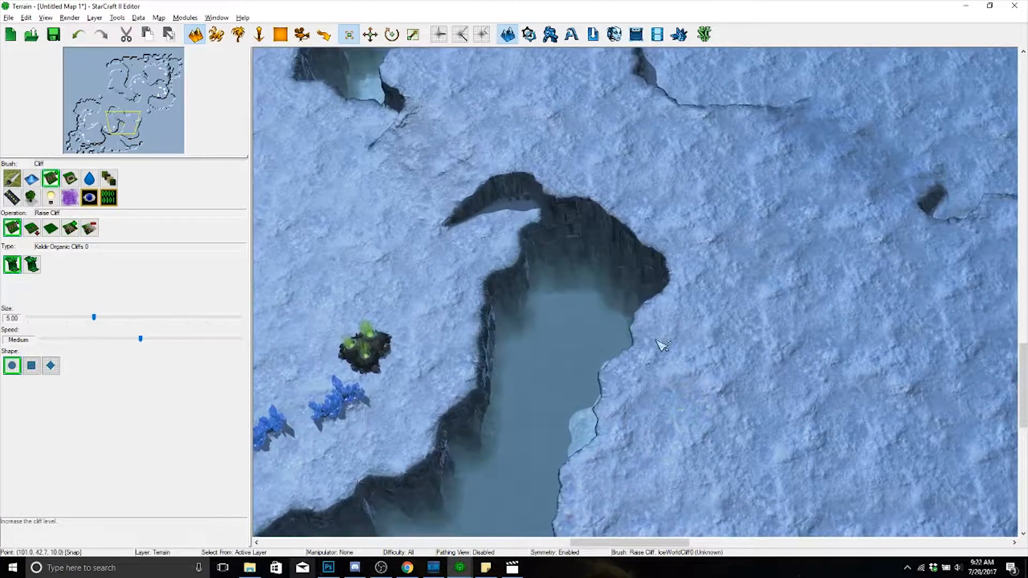
right_drag(662, 346, 627, 324)
key(ctrl+z)
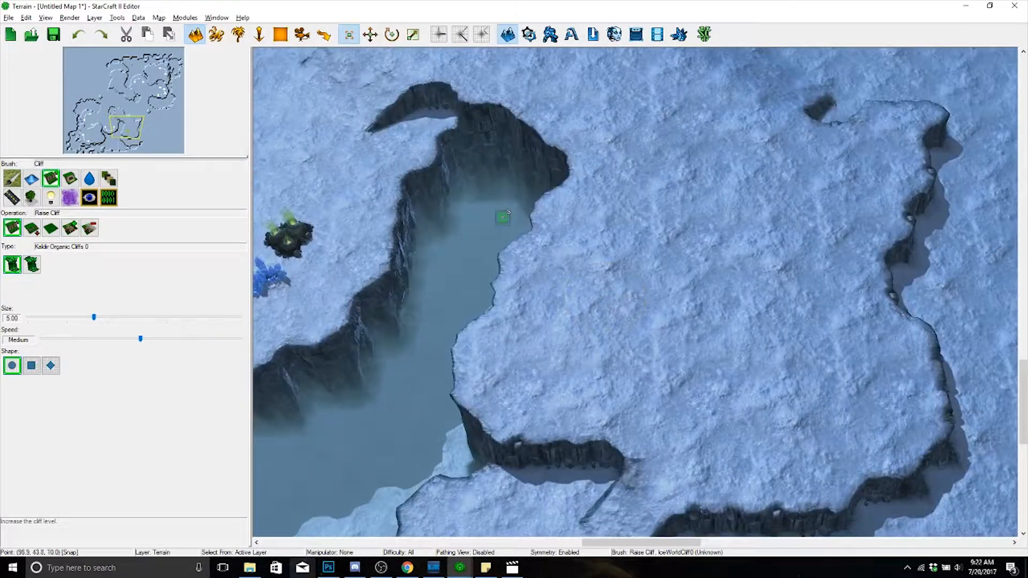
- Carve a chasm around the plateau's western and southern sides, separating it from the lower ground and joining the small eastern hollow
drag(517, 300, 527, 369)
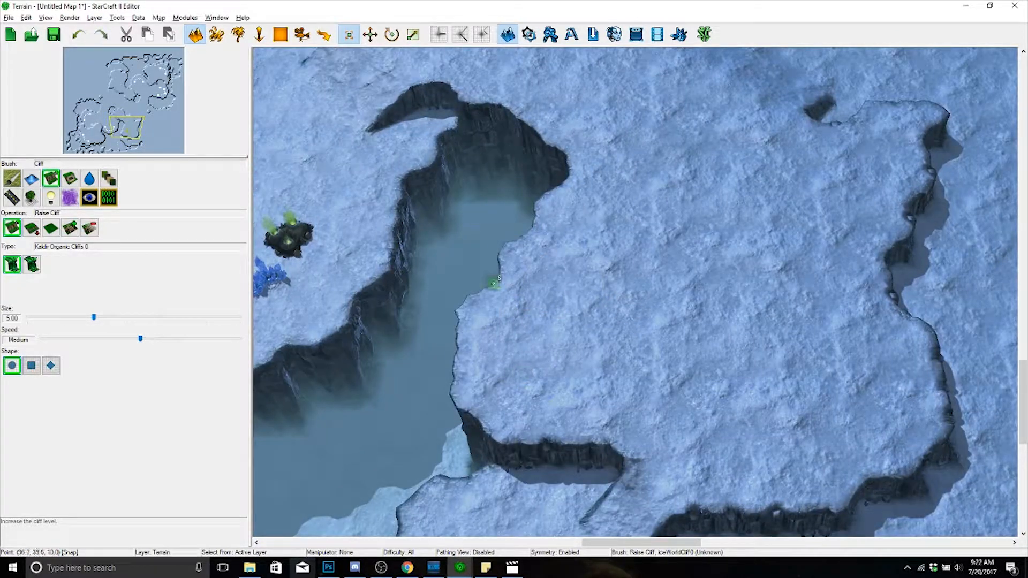
mouse_move(495, 280)
mouse_down()
mouse_move(500, 383)
mouse_move(551, 441)
mouse_move(704, 507)
mouse_up()
right_drag(705, 507, 620, 443)
mouse_move(620, 444)
mouse_down()
mouse_move(739, 482)
mouse_move(902, 378)
mouse_move(869, 395)
mouse_up()
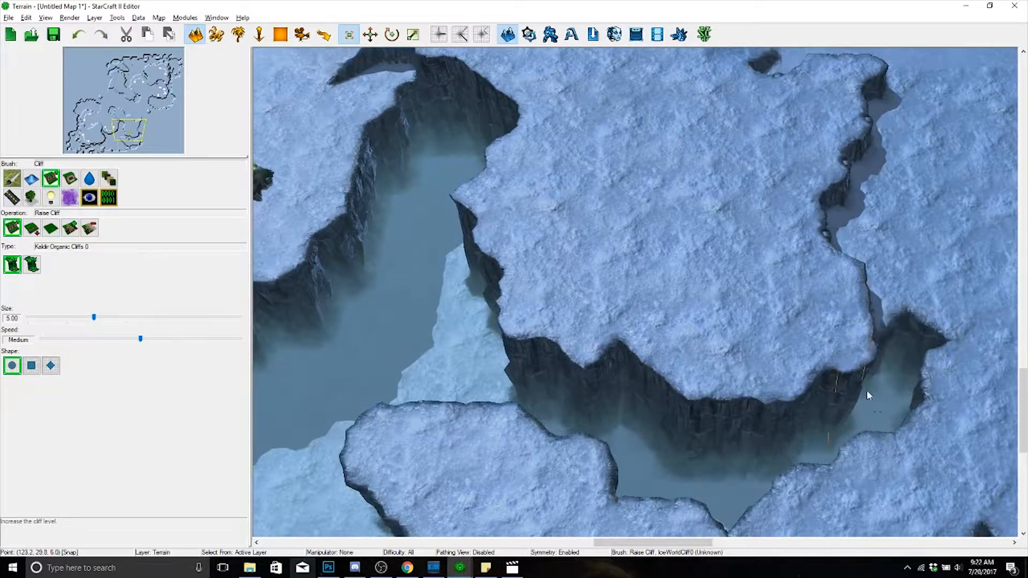
right_drag(868, 395, 873, 411)
- Extend the plateau eastward and north-eastward, filling the small pit and rounding out its recessed eastern cliff
mouse_move(835, 211)
mouse_down()
mouse_move(849, 230)
mouse_move(837, 349)
mouse_up()
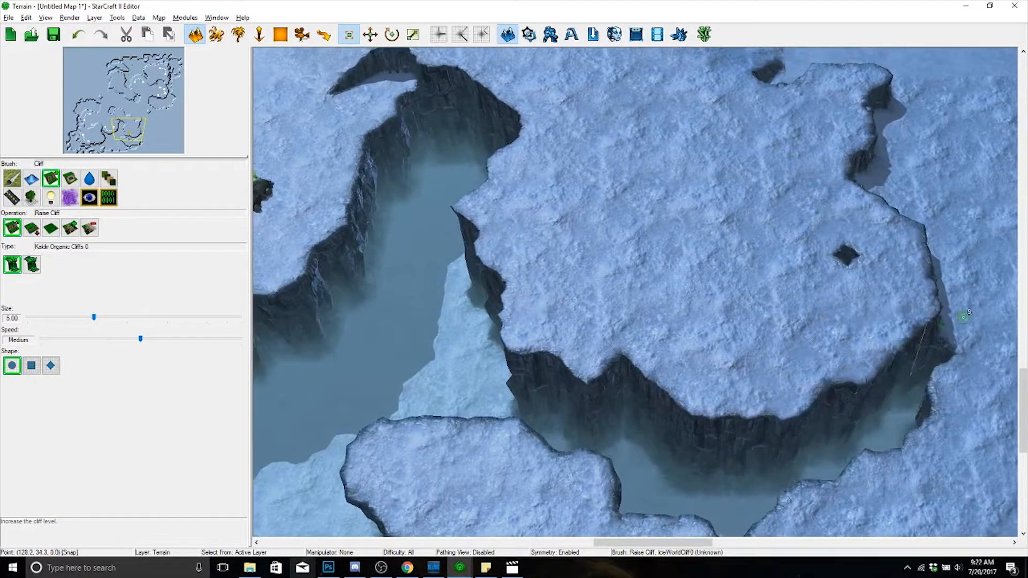
mouse_move(963, 316)
mouse_down()
mouse_move(905, 195)
mouse_move(851, 158)
mouse_move(840, 234)
mouse_up()
right_drag(840, 234, 654, 327)
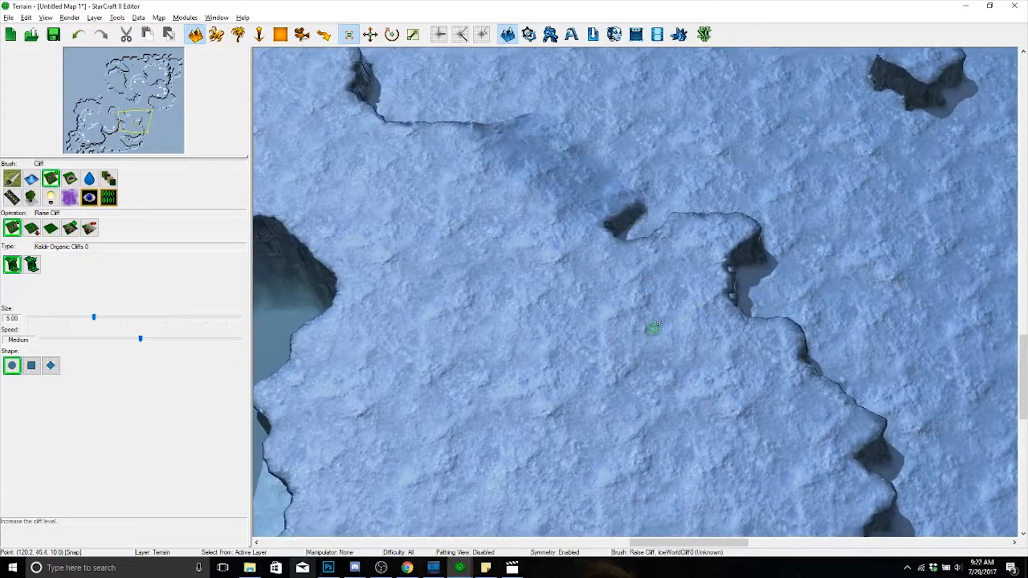
mouse_move(696, 274)
mouse_down()
mouse_move(748, 271)
mouse_move(819, 391)
mouse_up()
mouse_move(643, 488)
right_down()
mouse_move(895, 317)
mouse_move(780, 321)
right_up()
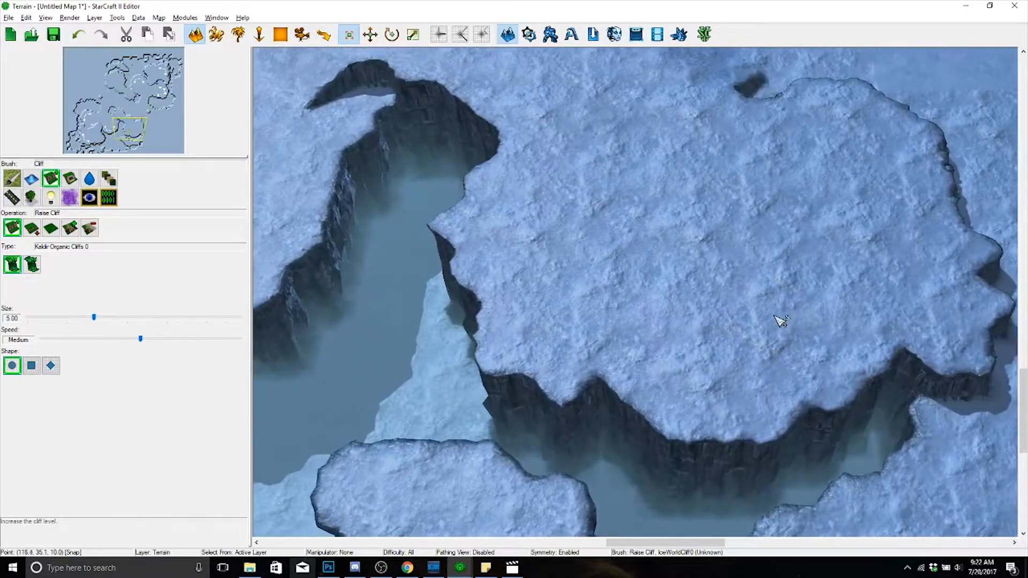
- Fill the notch in the plateau's southern cliff and touch up the plateau beside the chasm's northern tip
drag(663, 316, 610, 374)
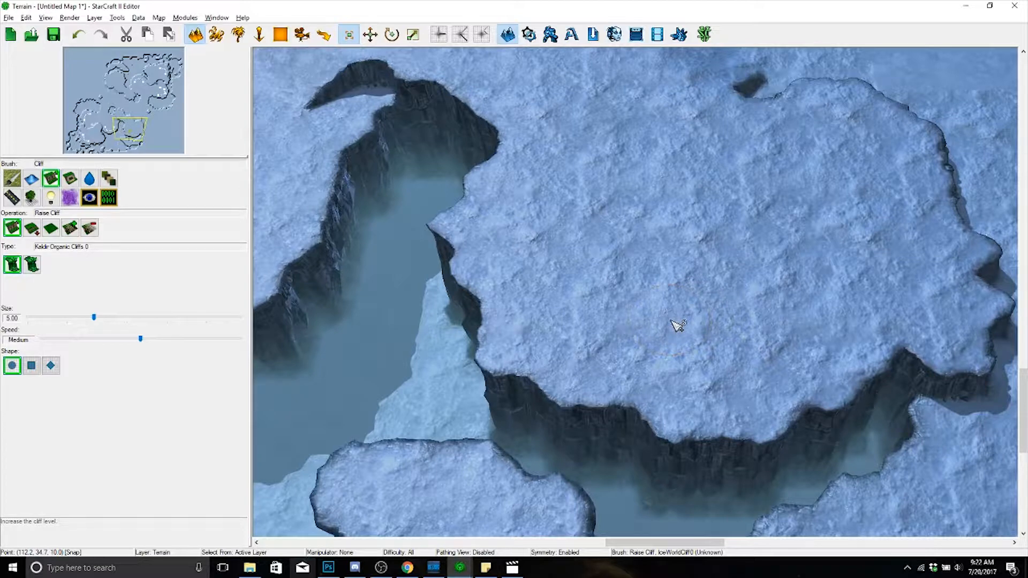
right_drag(478, 107, 676, 256)
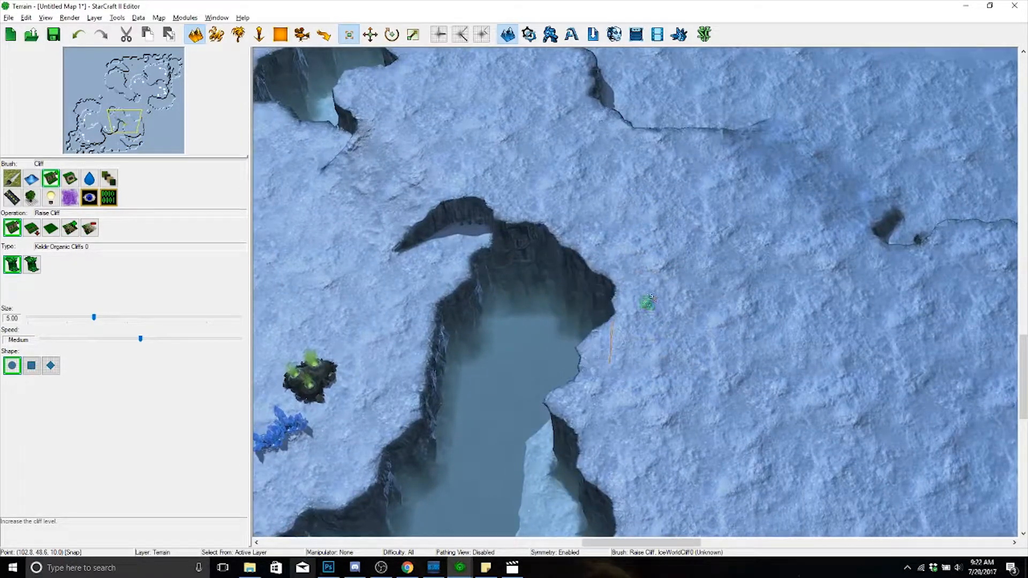
drag(647, 303, 637, 293)
right_drag(703, 352, 577, 182)
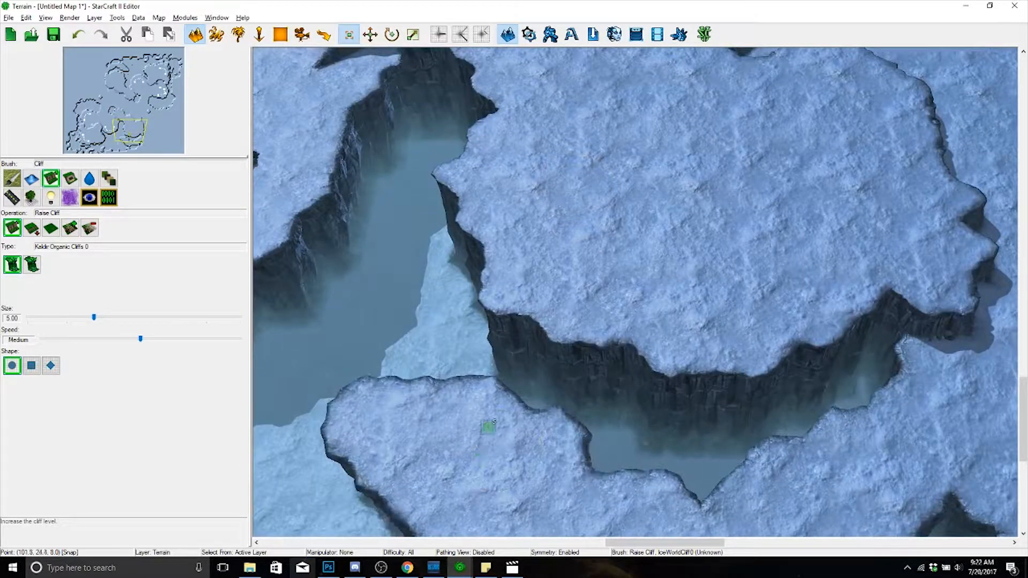
- Raise the lower ground up against the plateau's southern cliff, filling the western part of the chasm between them
mouse_move(487, 426)
mouse_down()
mouse_move(511, 378)
mouse_move(613, 408)
mouse_move(658, 410)
mouse_up()
drag(608, 432, 588, 464)
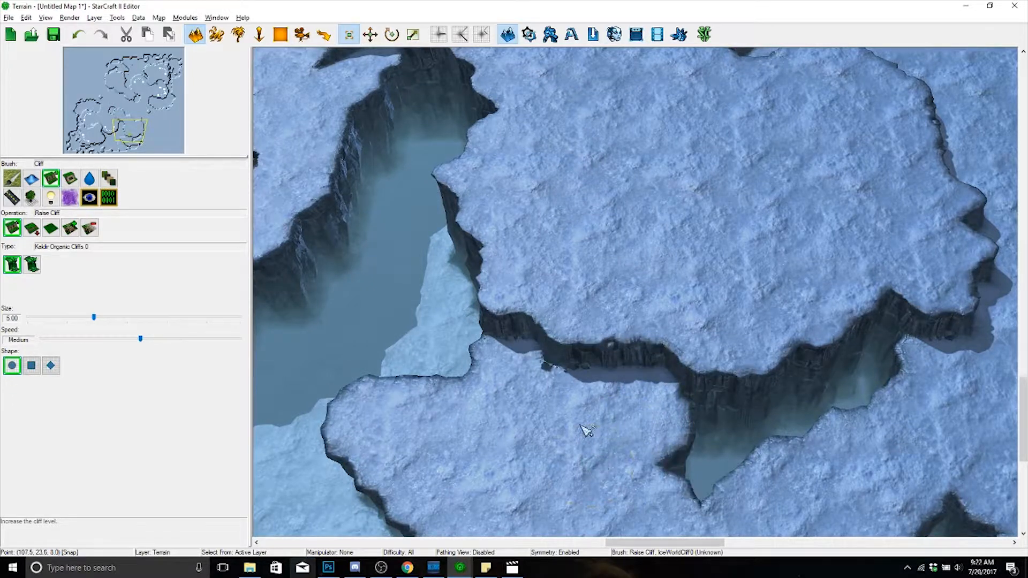
right_drag(585, 429, 551, 322)
mouse_move(560, 407)
right_down()
mouse_move(615, 358)
mouse_move(728, 325)
mouse_move(553, 277)
right_up()
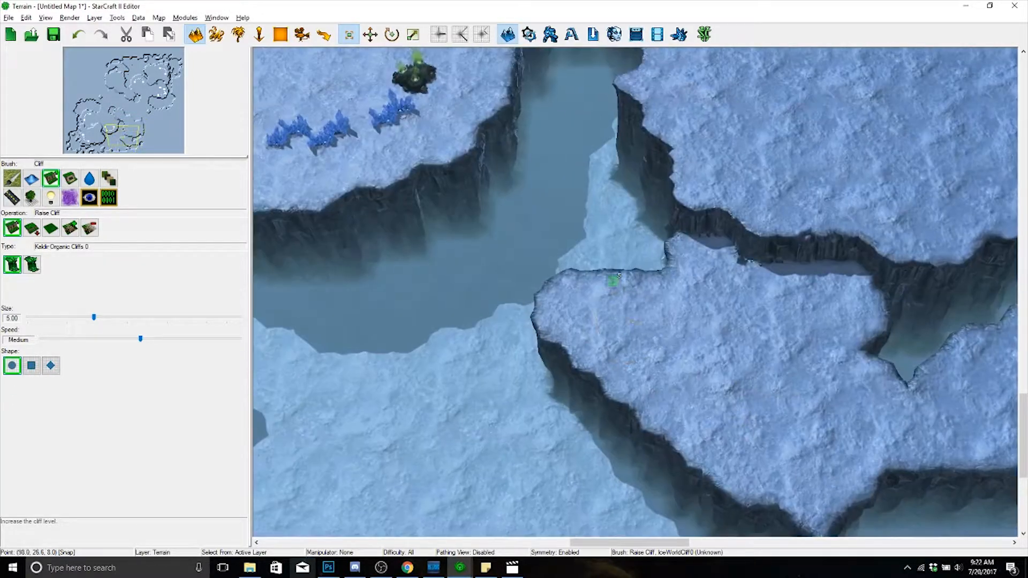
- Cut back the lower ground's protruding western tip to leave a nearly straight western cliff
mouse_move(554, 278)
mouse_down()
mouse_move(571, 292)
mouse_move(588, 381)
mouse_move(589, 336)
mouse_move(611, 331)
mouse_up()
drag(595, 386, 607, 411)
right_drag(606, 412, 555, 388)
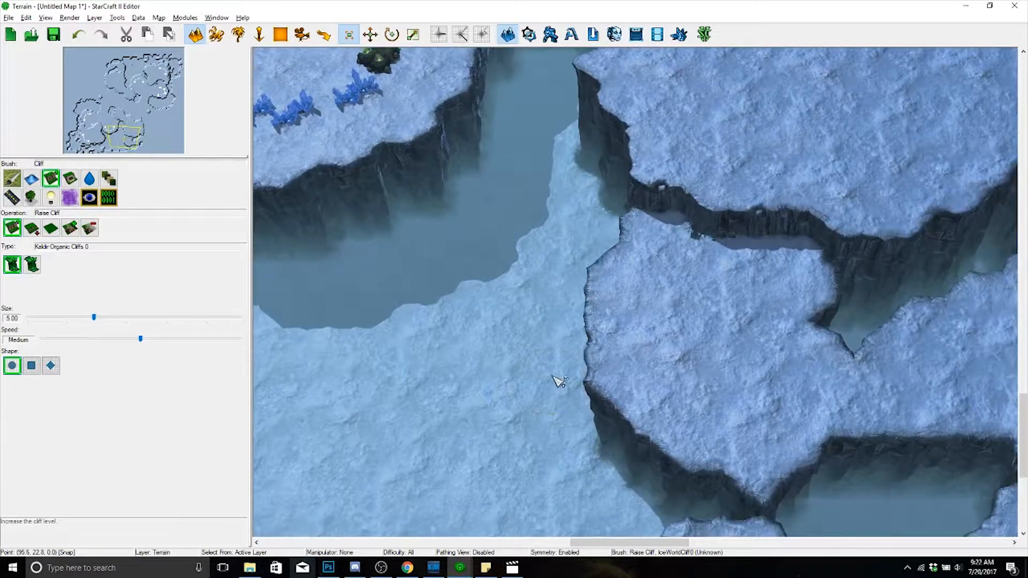
- Fill the notch in the lower ground at the chasm's southern corner and reshape the ground's edge there
right_drag(729, 356, 620, 360)
drag(667, 345, 695, 360)
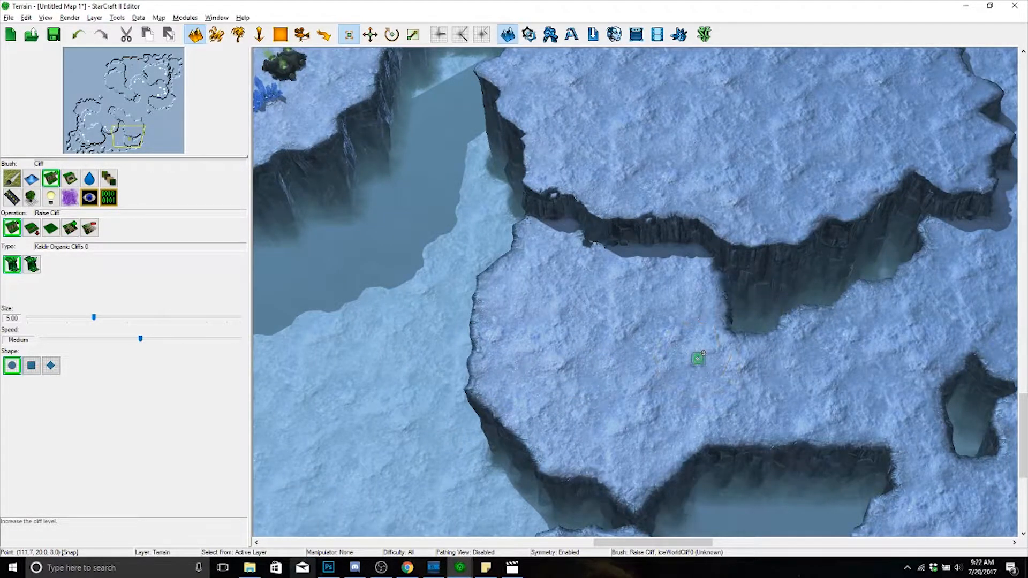
mouse_move(696, 360)
right_down()
mouse_move(654, 339)
mouse_move(697, 365)
mouse_move(583, 407)
mouse_move(562, 395)
right_up()
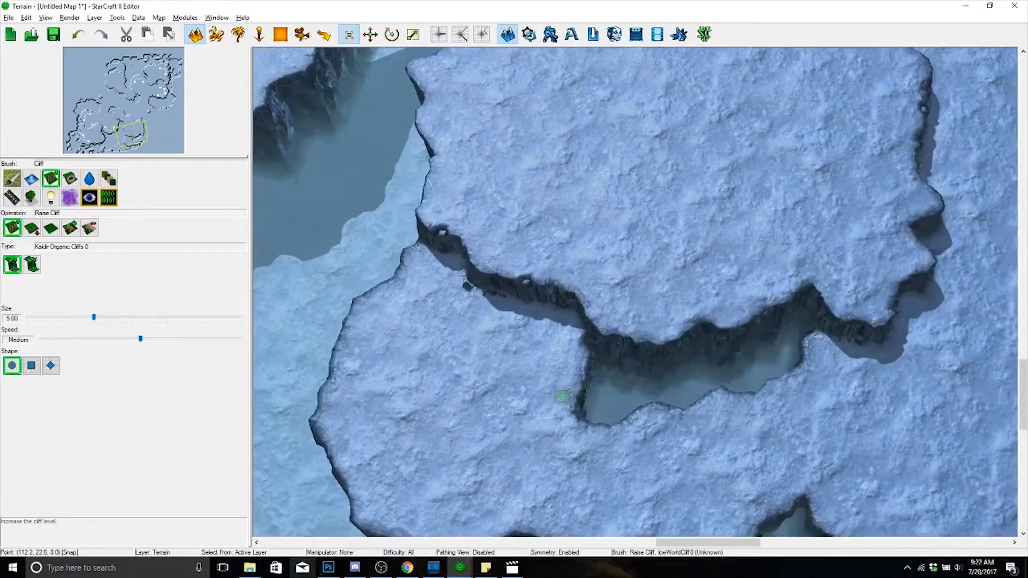
mouse_move(582, 409)
mouse_down()
mouse_move(557, 420)
mouse_move(573, 425)
mouse_up()
right_drag(574, 427, 637, 381)
- Extend the plateau's southern cliff above the lower ground so that its eastern half runs diagonally
scroll(597, 348, up, 3)
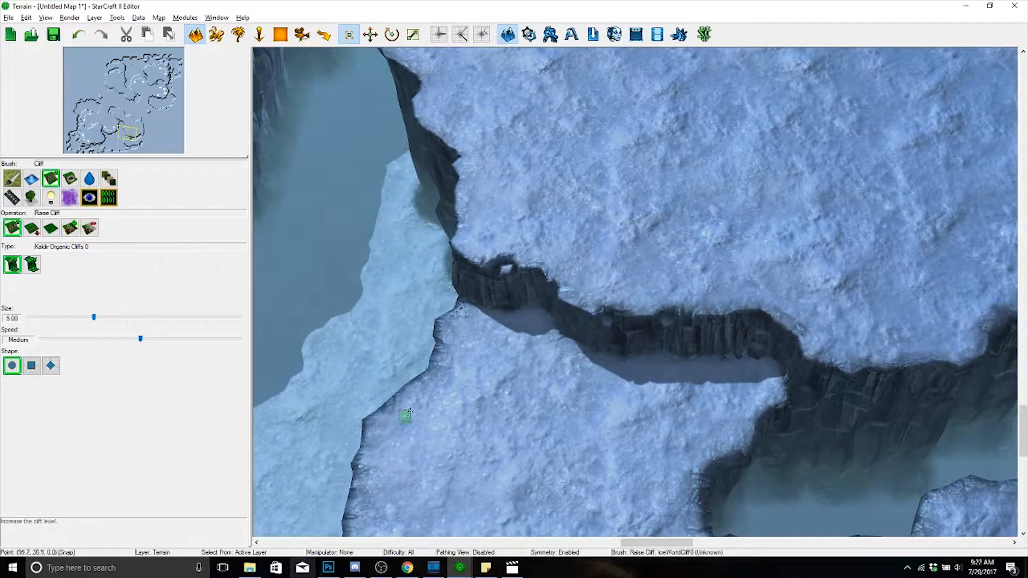
mouse_move(543, 389)
mouse_down()
mouse_move(551, 345)
mouse_move(581, 361)
mouse_move(625, 321)
mouse_up()
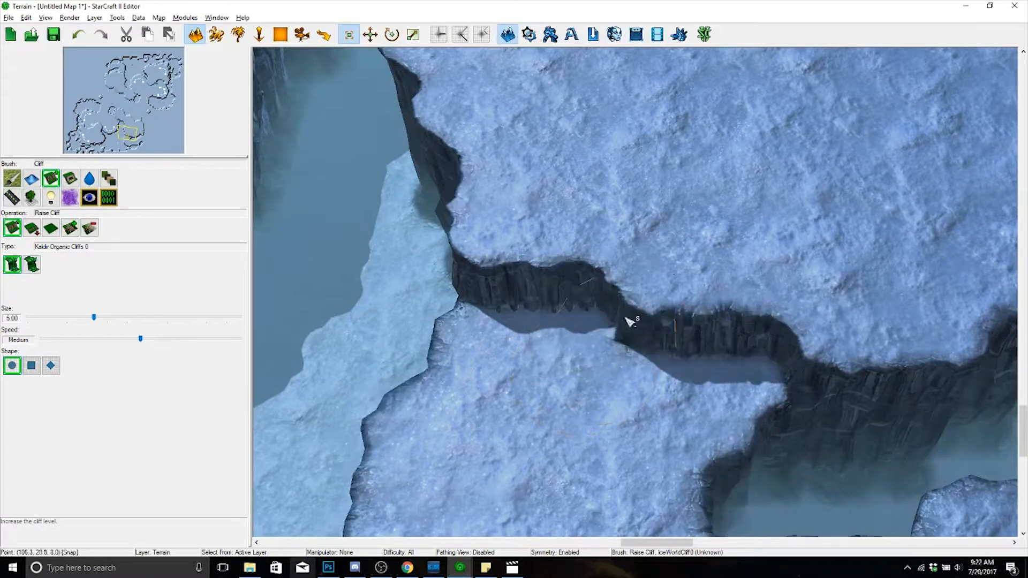
click(735, 287)
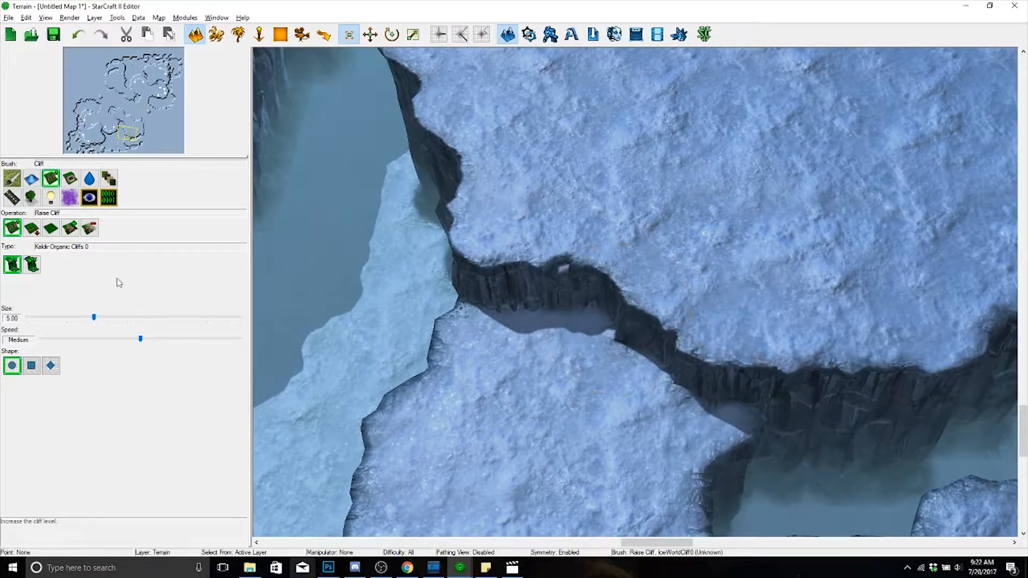
- Add a ramp across the plateau's diagonal southern cliff, undoing the first placement and placing it slightly farther along
click(657, 322)
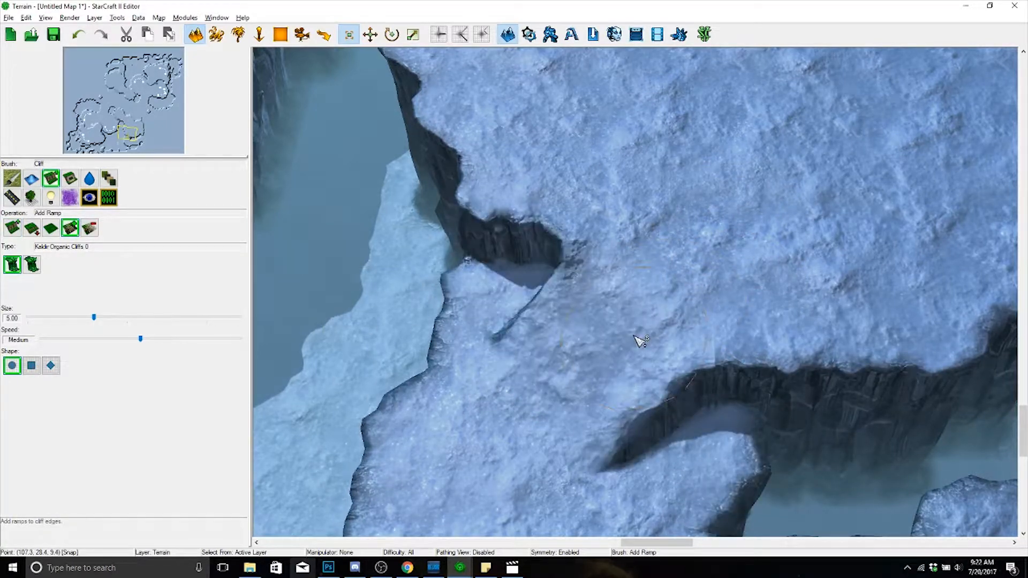
key(ctrl+z)
click(683, 303)
right_drag(732, 317, 686, 246)
- Cut a notch into the lower ground's western edge beside the ramp
scroll(737, 121, down, 3)
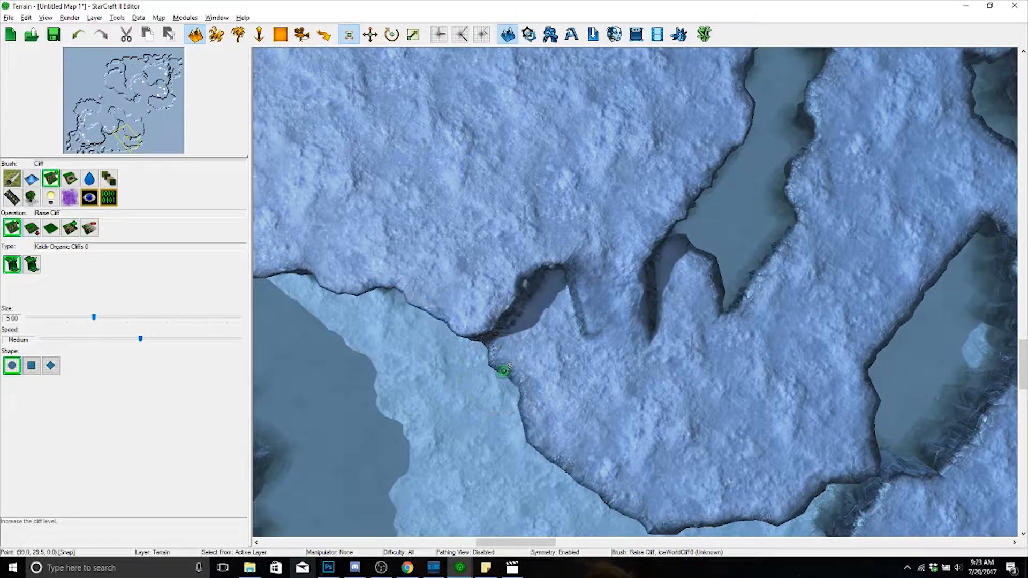
click(513, 366)
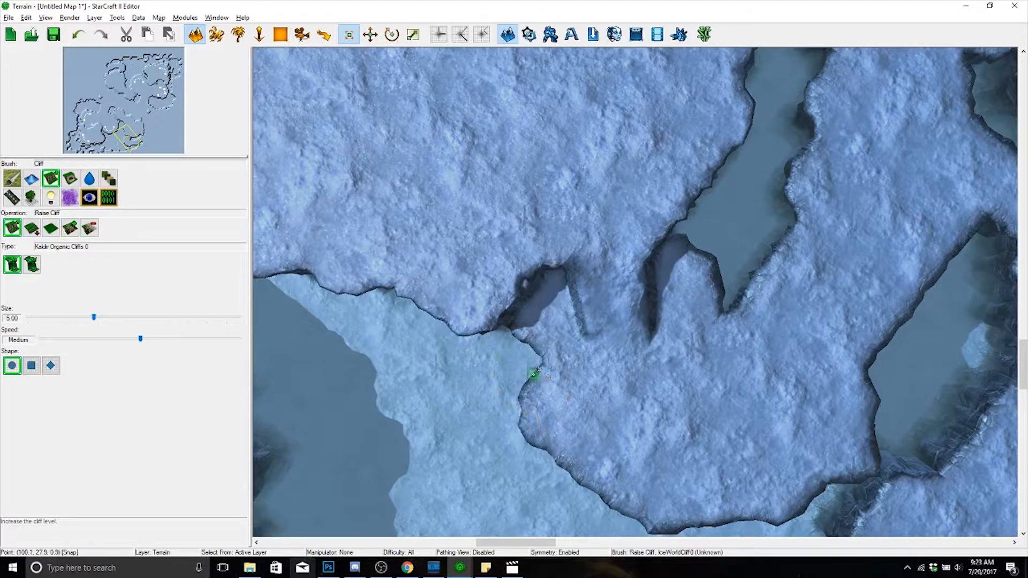
scroll(537, 370, up, 3)
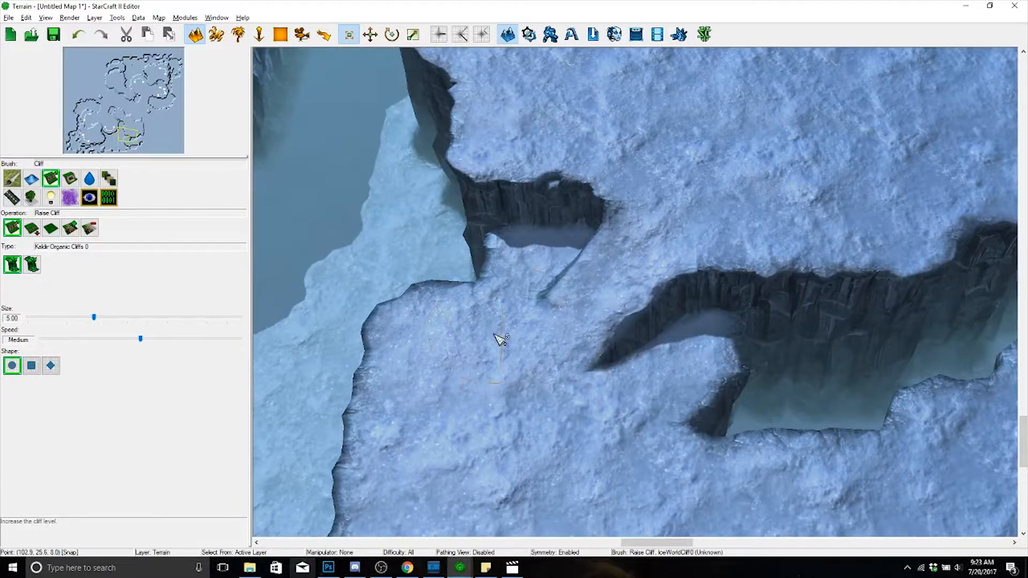
scroll(501, 340, up, 4)
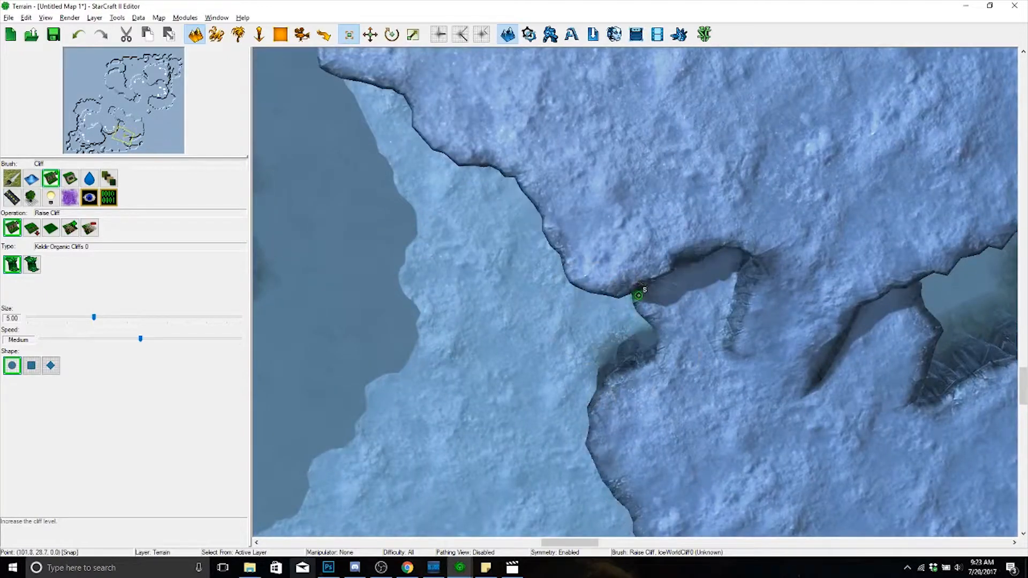
drag(639, 295, 639, 290)
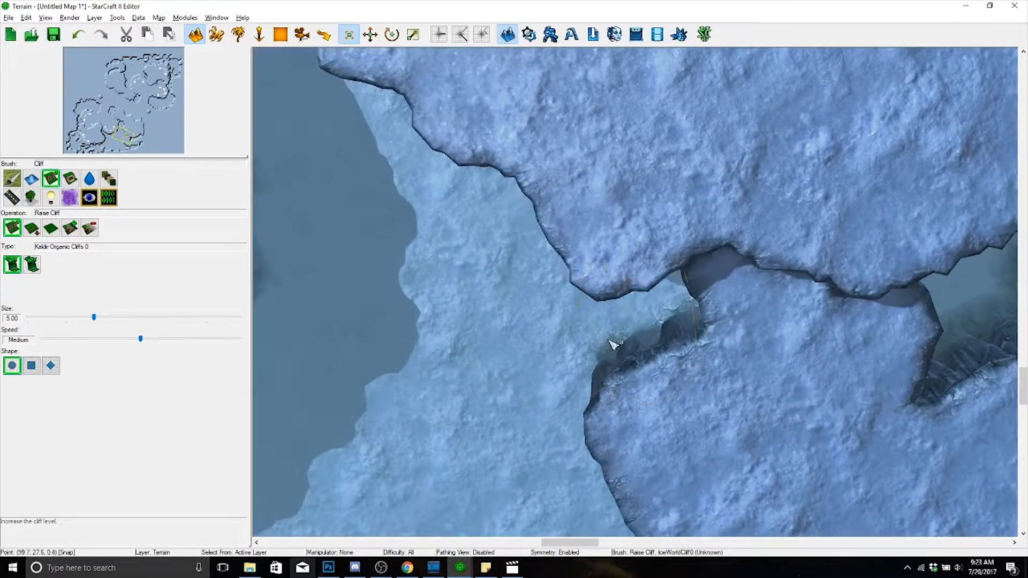
drag(612, 342, 637, 276)
key(ctrl+z)
- Deepen the hollow between the plateau and the lower ledge west of the ramp, opening it into the main chasm
mouse_move(619, 334)
ctrl+right_down()
mouse_move(835, 268)
mouse_move(962, 268)
ctrl+right_up()
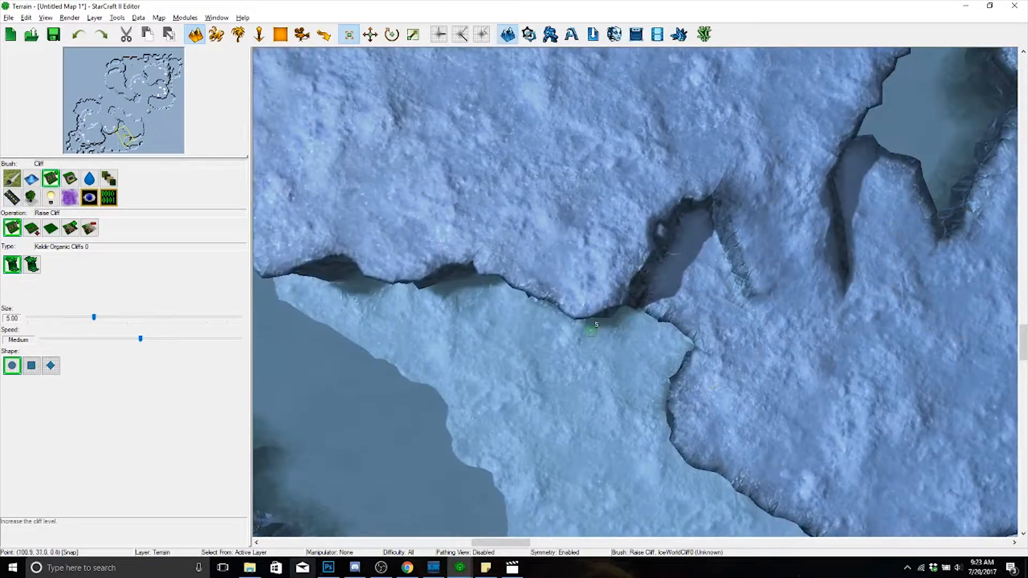
mouse_move(604, 311)
mouse_down()
mouse_move(610, 293)
mouse_move(611, 316)
mouse_move(699, 312)
mouse_move(649, 294)
mouse_move(652, 269)
mouse_up()
drag(818, 281, 781, 264)
right_drag(780, 264, 604, 301)
mouse_move(563, 175)
mouse_down()
mouse_move(603, 230)
mouse_move(571, 356)
mouse_up()
- Remove the ramp from the plateau's southern cliff, leaving a continuous diagonal cliff above the lower ground
ctrl+right_drag(567, 357, 606, 408)
right_drag(608, 301, 621, 436)
right_drag(774, 474, 762, 305)
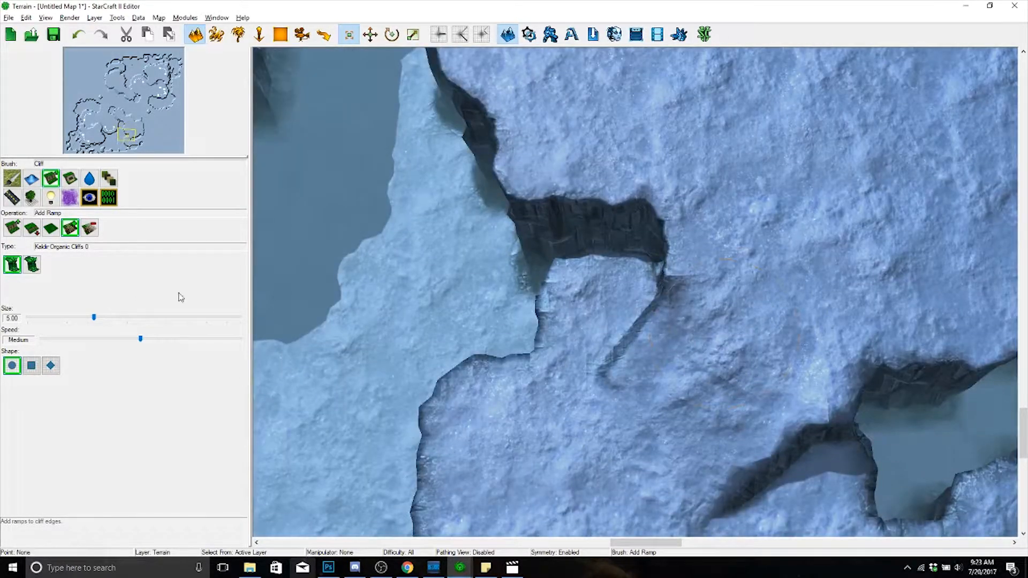
click(689, 333)
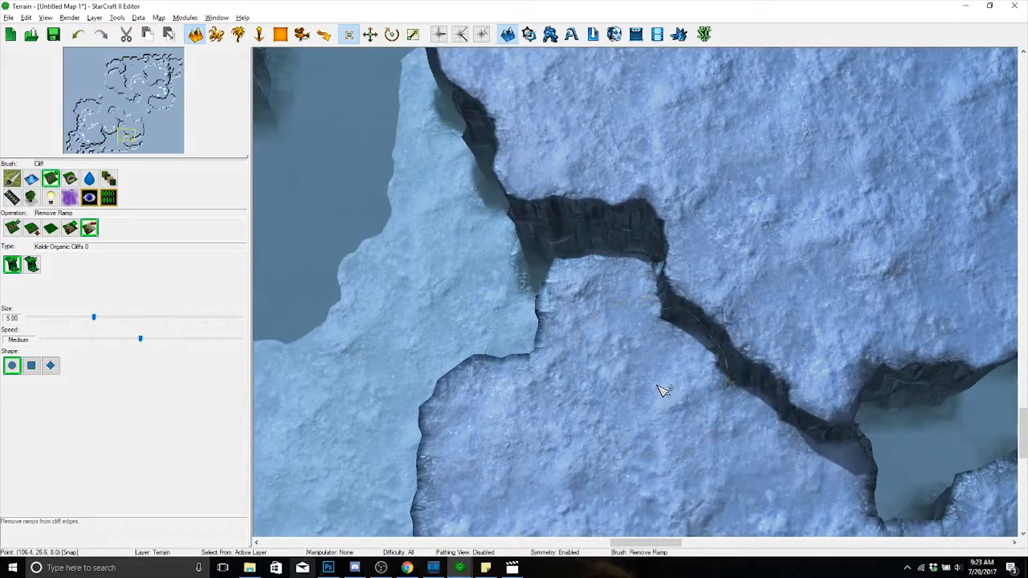
- Try several ramp placements along the plateau's diagonal southern cliff, undoing the unwanted ones
click(751, 326)
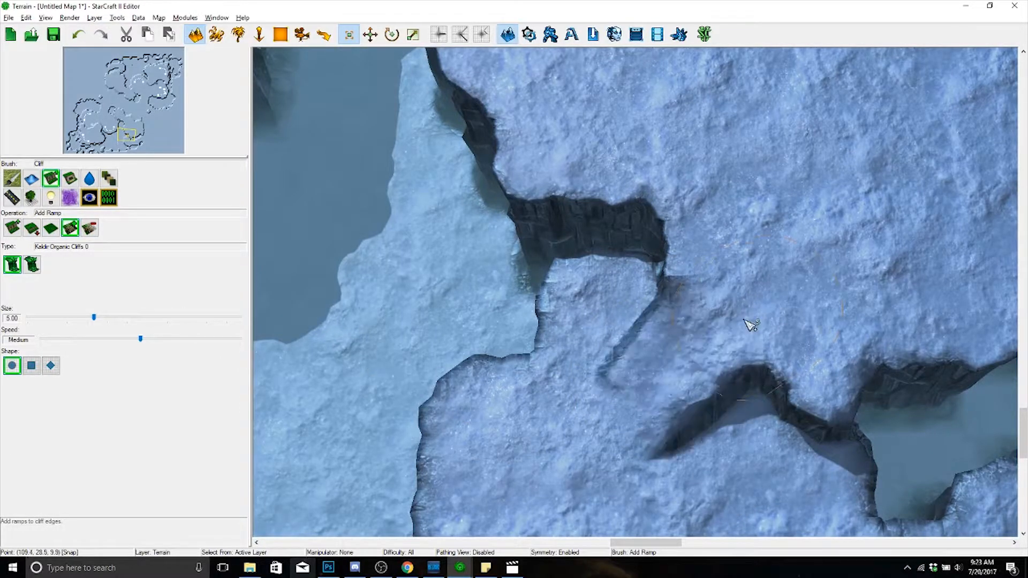
right_drag(724, 327, 685, 307)
key(ctrl+z)
click(687, 319)
click(652, 279)
right_drag(725, 229, 739, 219)
key(ctrl+z)
key(ctrl+z)
click(670, 270)
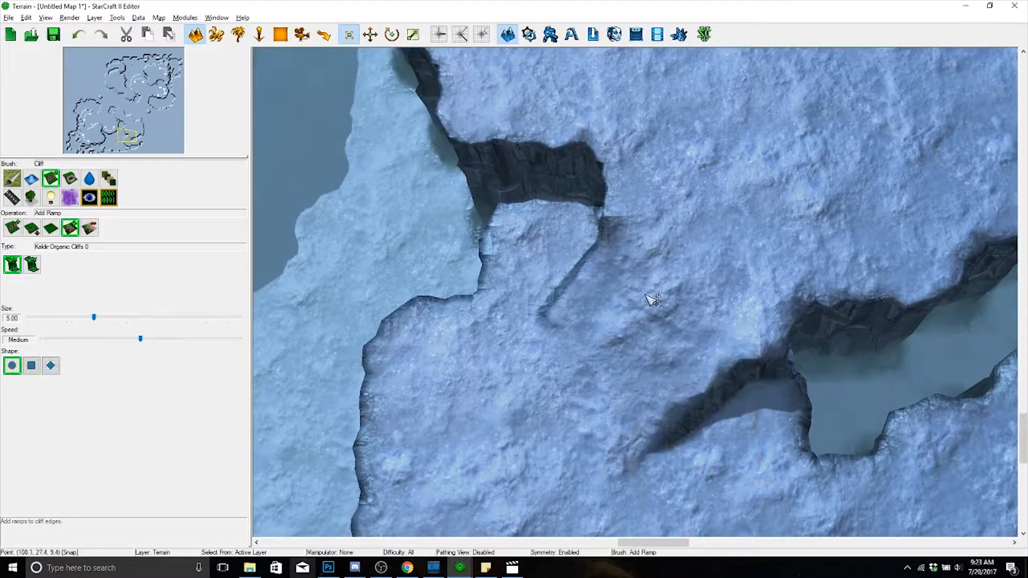
key(ctrl+z)
click(679, 263)
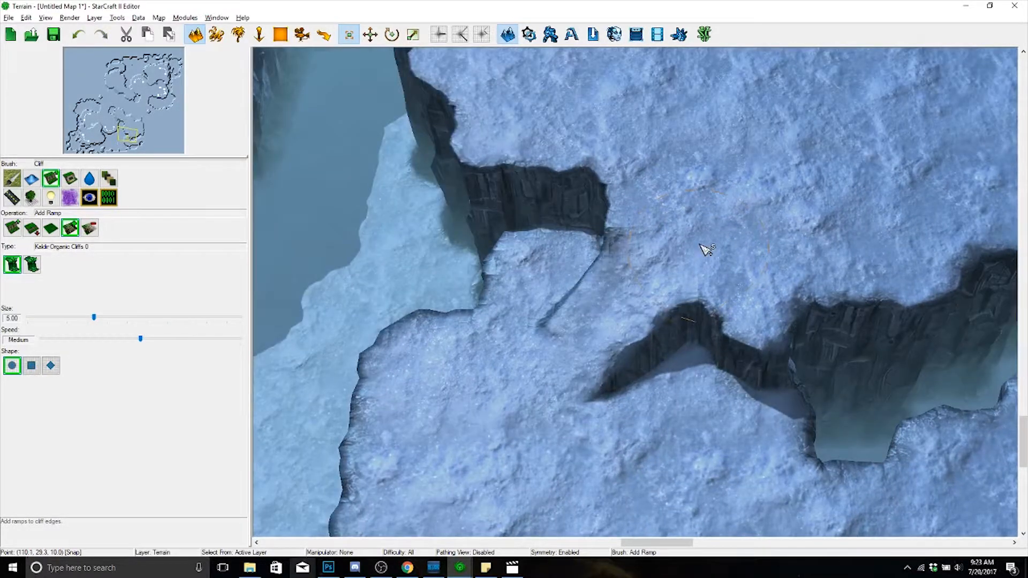
- Fill the notch in the lower ground's western edge and add a ramp back onto the plateau's diagonal southern cliff
right_drag(699, 245, 654, 414)
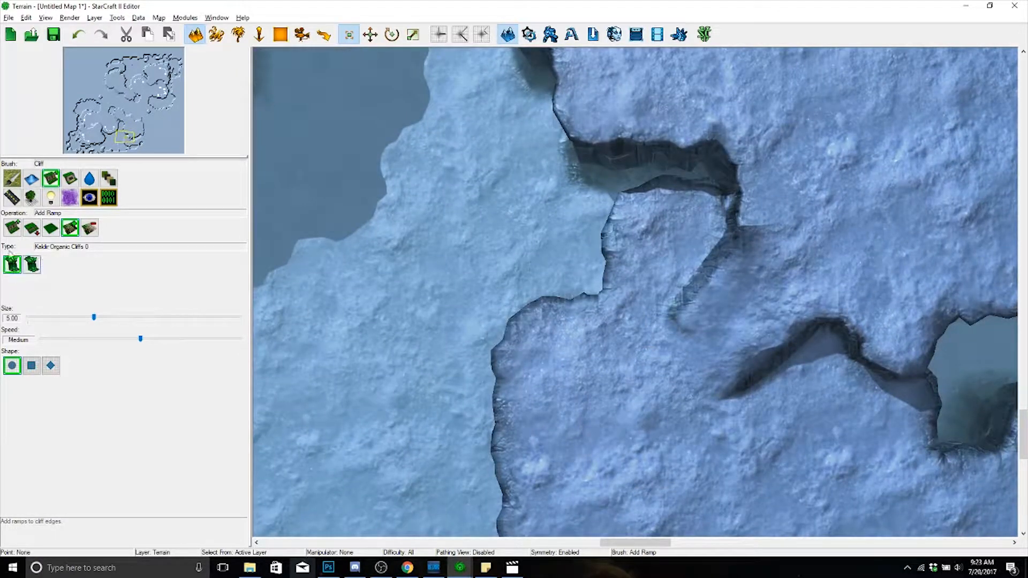
mouse_move(623, 357)
mouse_down()
mouse_move(649, 232)
mouse_move(642, 247)
mouse_up()
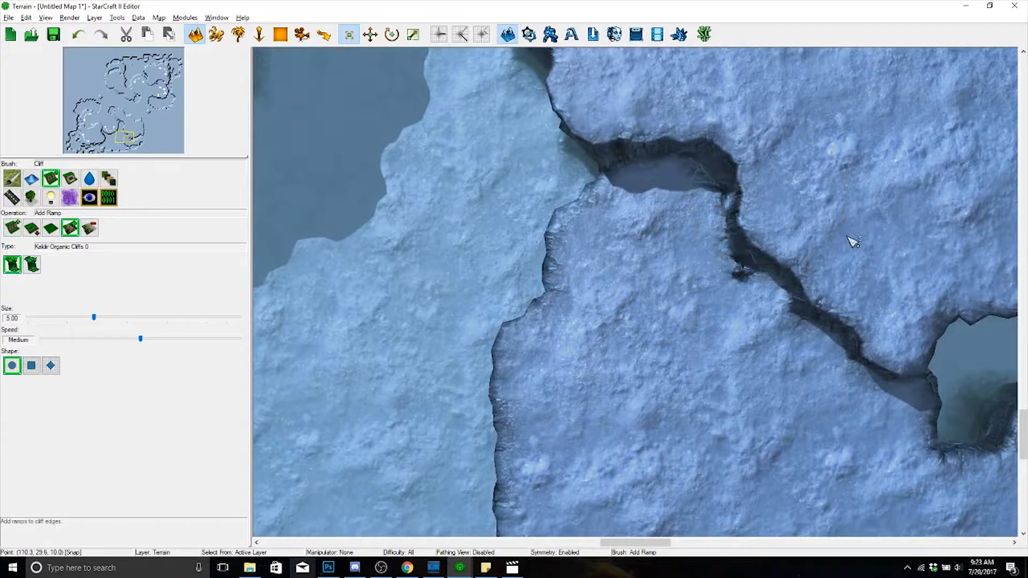
click(795, 293)
- Show the pathing overlay and open the chasm south of the lower ground into the western chasm, leaving a straight cliff
right_drag(808, 270, 688, 233)
ctrl+right_drag(676, 189, 659, 172)
key(v)
scroll(597, 239, up, 5)
ctrl+right_drag(663, 122, 616, 347)
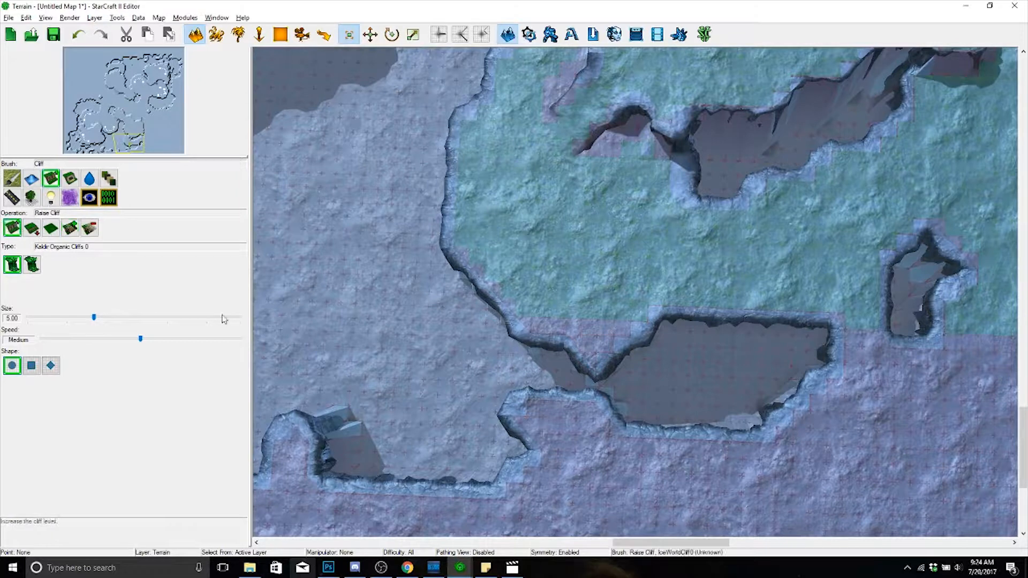
mouse_move(484, 383)
mouse_down()
mouse_move(608, 351)
mouse_move(557, 369)
mouse_move(540, 333)
mouse_up()
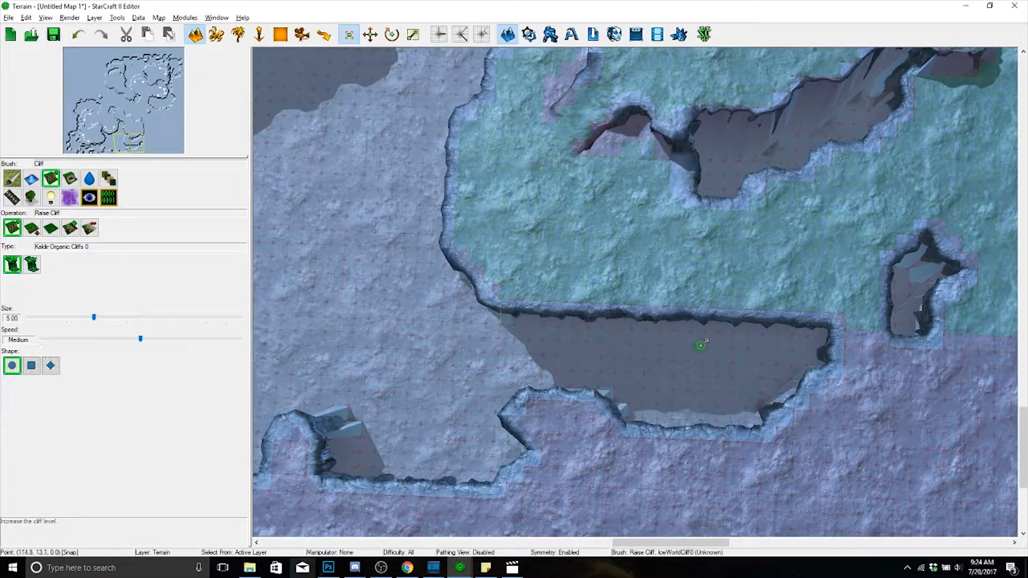
mouse_move(744, 249)
right_down()
mouse_move(666, 320)
mouse_move(647, 323)
right_up()
mouse_move(564, 293)
mouse_down()
mouse_move(644, 279)
mouse_move(631, 280)
mouse_move(626, 244)
mouse_move(746, 223)
mouse_move(735, 210)
mouse_move(802, 178)
mouse_up()
right_drag(791, 281, 806, 122)
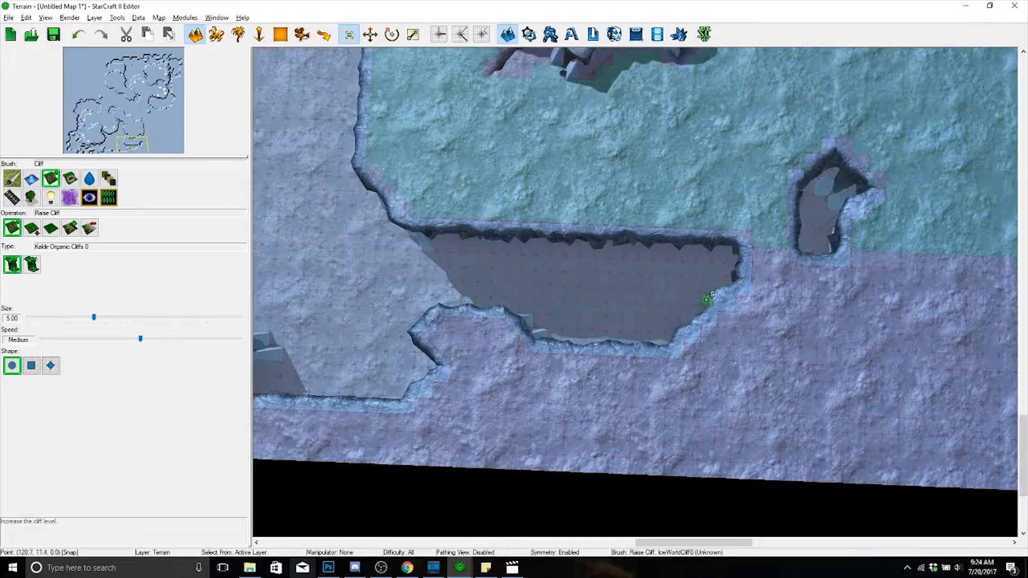
- Extend the southern chasm eastward along the map's lower boundary, joining it with the small isolated hole
drag(707, 293, 782, 280)
drag(905, 295, 749, 294)
right_drag(748, 295, 475, 295)
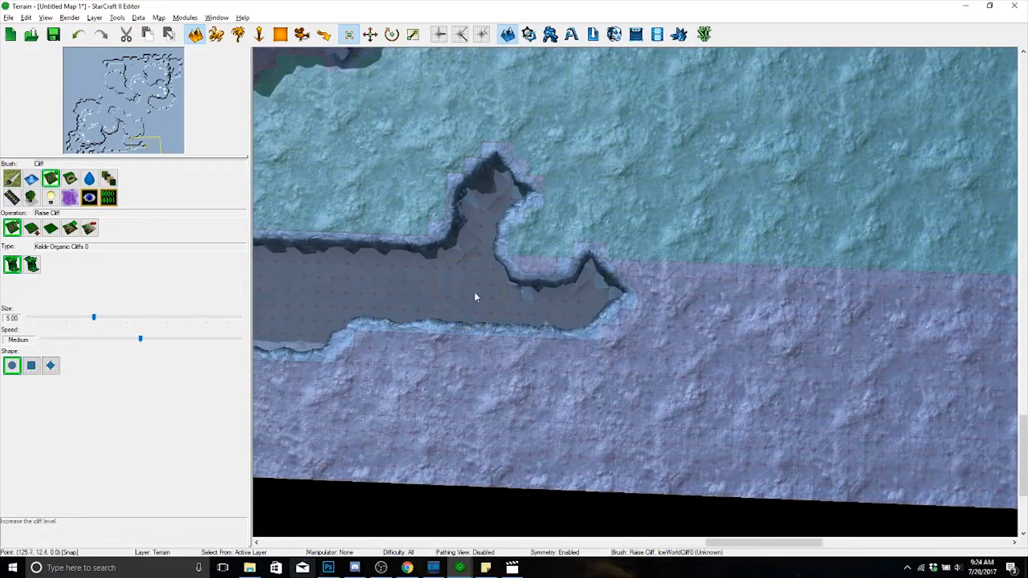
mouse_move(475, 295)
mouse_down()
mouse_move(626, 281)
mouse_move(897, 316)
mouse_move(878, 320)
mouse_up()
mouse_move(863, 322)
right_down()
mouse_move(798, 346)
mouse_move(681, 343)
right_up()
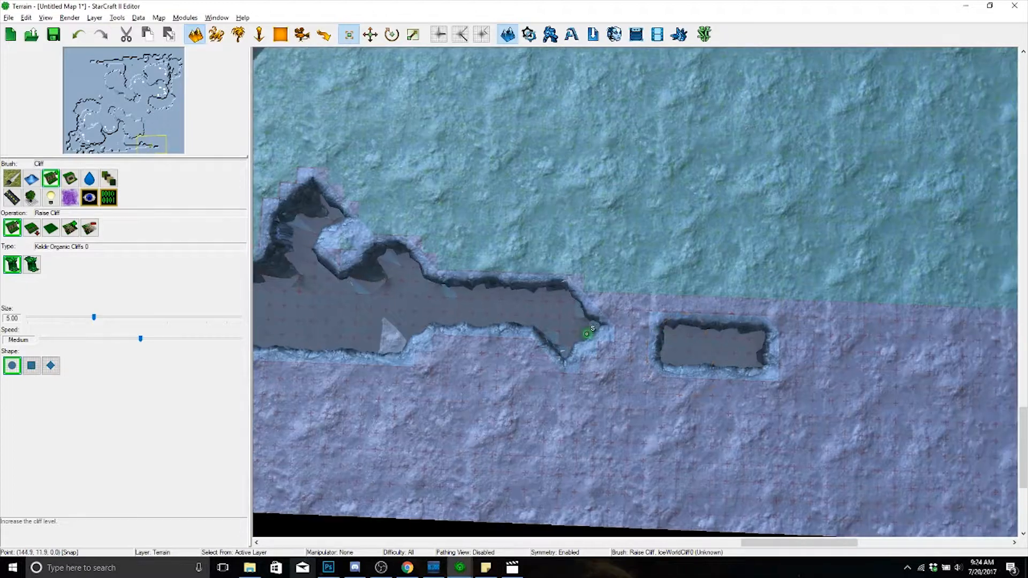
mouse_move(590, 332)
mouse_down()
mouse_move(803, 334)
mouse_move(645, 335)
mouse_move(461, 380)
mouse_up()
right_drag(774, 398, 398, 392)
- Turn the chasm northward at the map's southeastern corner and continue it along the eastern boundary
mouse_move(522, 319)
mouse_down()
mouse_move(546, 298)
mouse_move(683, 310)
mouse_move(739, 294)
mouse_move(743, 185)
mouse_up()
right_drag(725, 265, 693, 461)
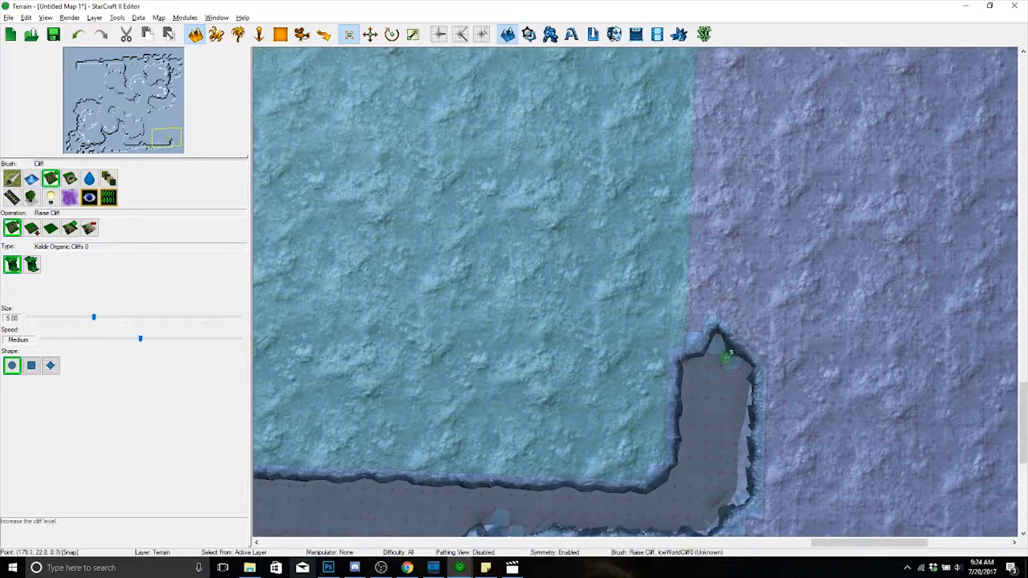
drag(728, 355, 720, 145)
mouse_move(716, 200)
mouse_down()
mouse_move(718, 340)
mouse_move(712, 332)
mouse_up()
mouse_move(711, 333)
right_down()
mouse_move(875, 235)
mouse_move(725, 325)
mouse_move(687, 133)
mouse_move(648, 308)
right_up()
- Widen the chasm toward the southern map edge, leaving small rock pillars, and straighten the cliff on its northern side
mouse_move(597, 302)
mouse_down()
mouse_move(564, 280)
mouse_move(436, 271)
mouse_move(900, 321)
mouse_move(792, 275)
mouse_move(771, 254)
mouse_up()
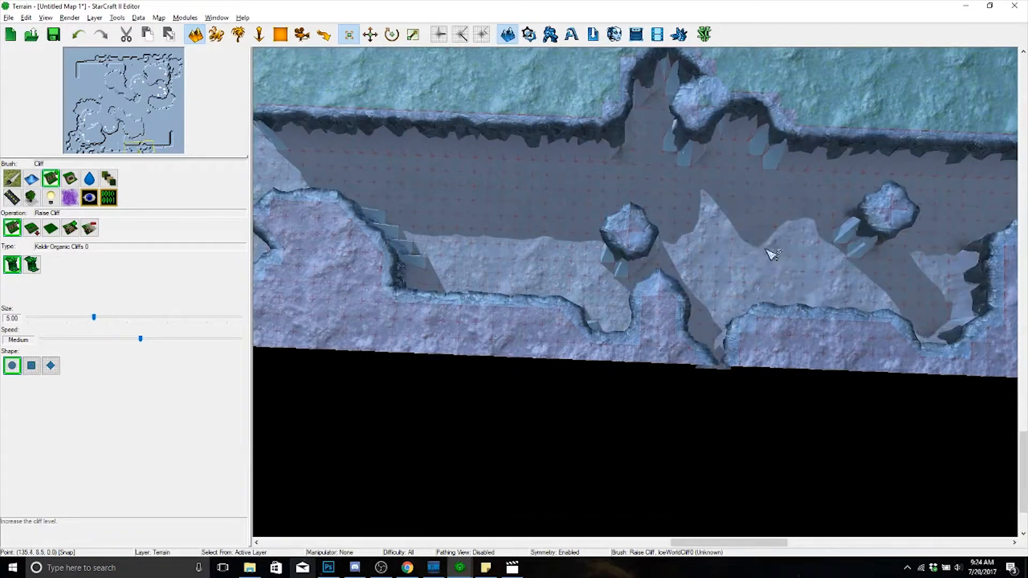
right_drag(664, 137, 602, 362)
click(629, 360)
mouse_move(600, 262)
mouse_down()
mouse_move(595, 289)
mouse_move(616, 310)
mouse_move(696, 343)
mouse_move(605, 304)
mouse_up()
- Push the central plateau's northeastern cliff slightly outward
key(ctrl+shift+c)
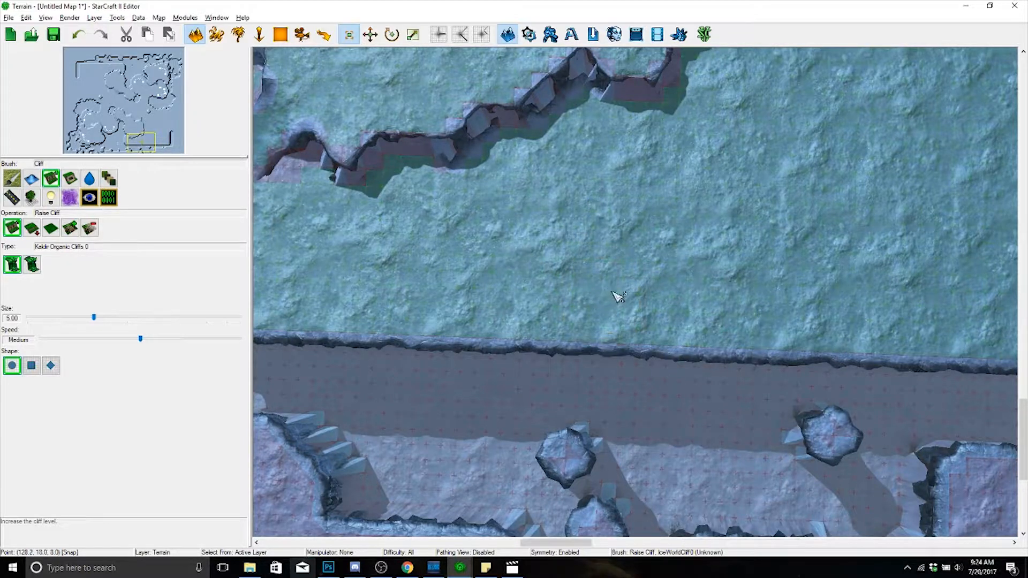
scroll(760, 255, down, 5)
right_drag(759, 255, 802, 469)
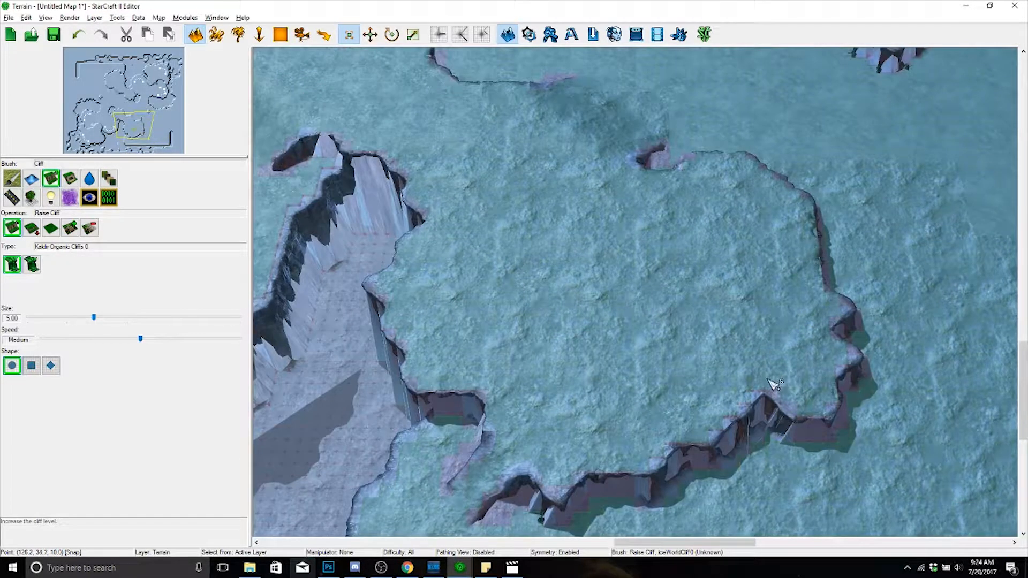
right_drag(558, 211, 676, 345)
scroll(449, 370, down, 10)
scroll(727, 329, down, 2)
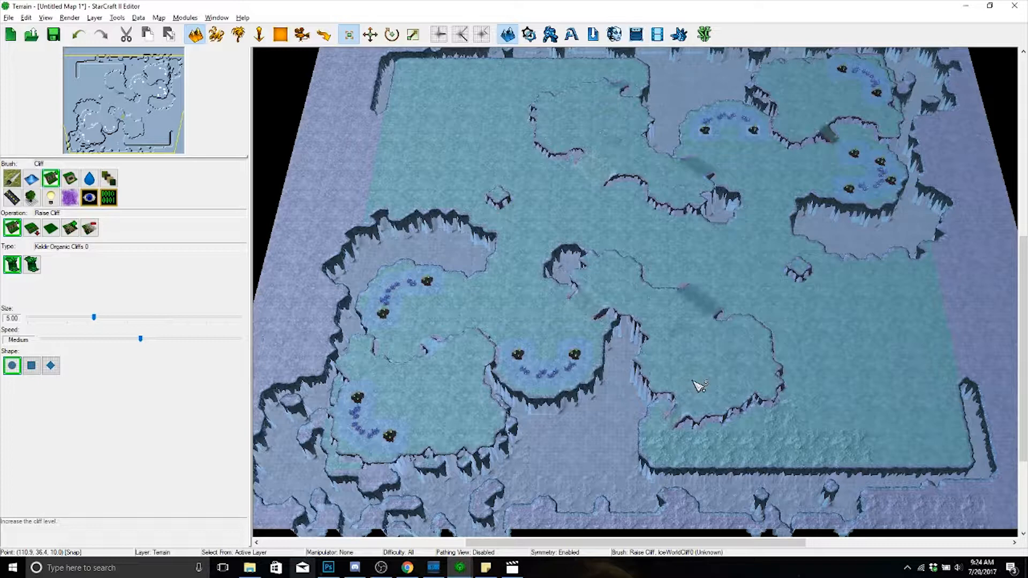
scroll(698, 385, up, 6)
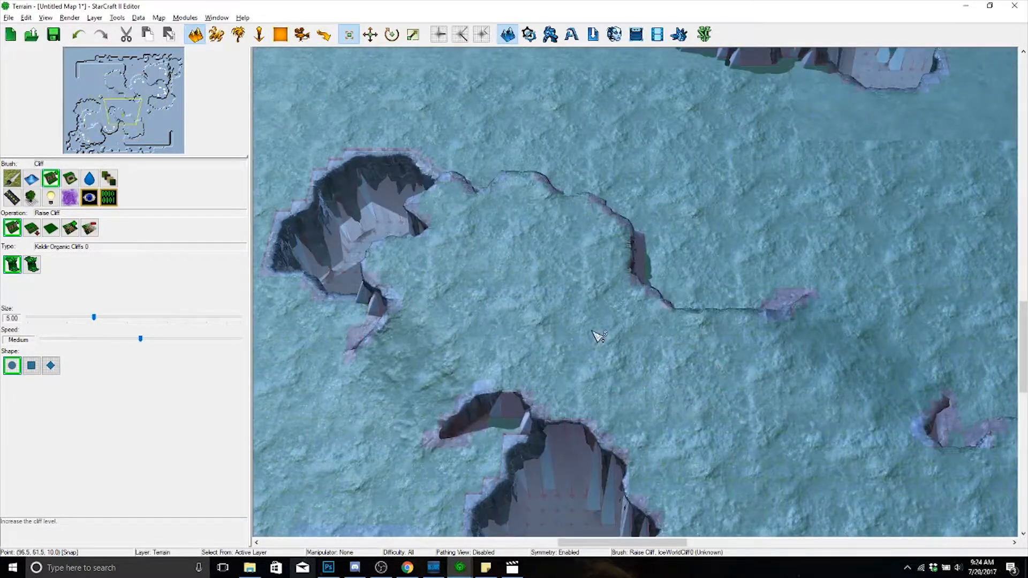
drag(614, 293, 617, 291)
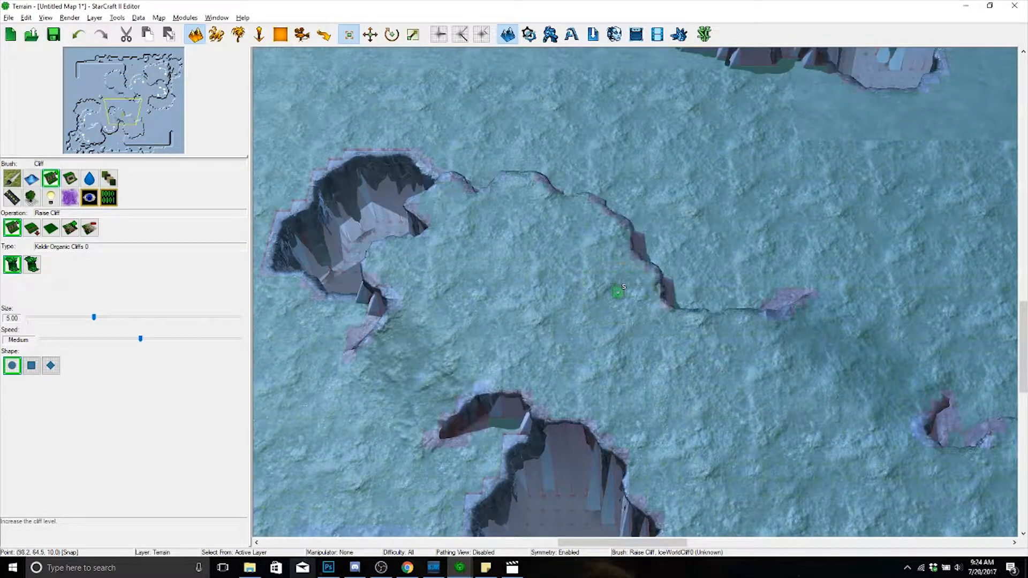
middle_drag(664, 343, 650, 372)
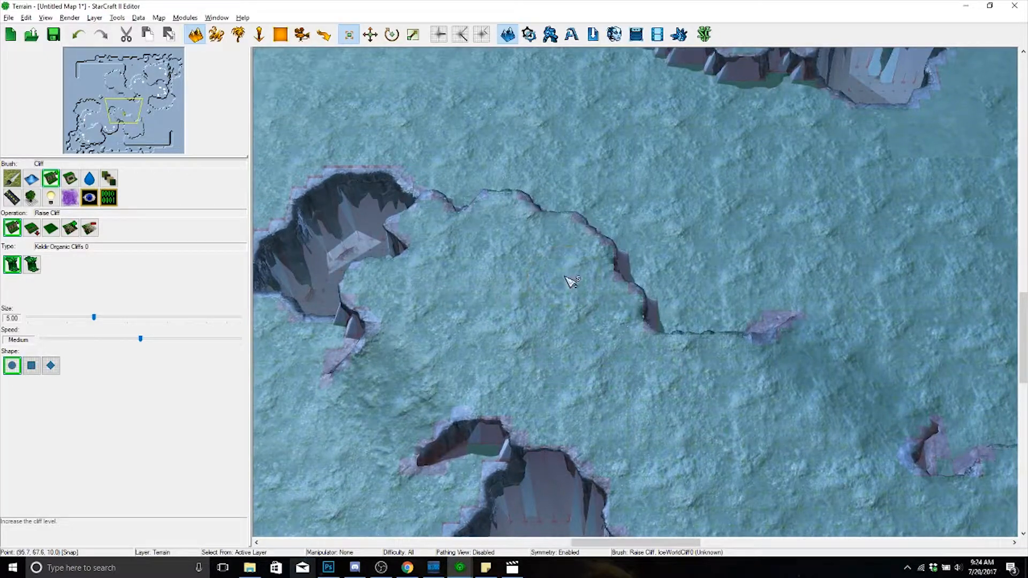
- Reshape the western rim of the small chasm beside the central plateau
right_drag(632, 289, 706, 416)
scroll(674, 452, down, 3)
click(642, 400)
right_drag(613, 408, 679, 359)
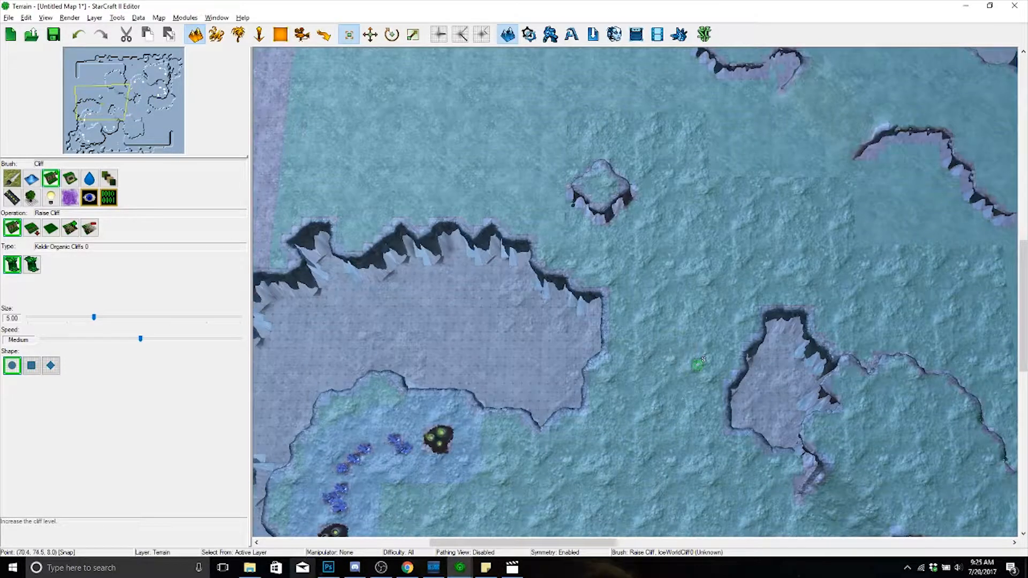
drag(708, 390, 751, 430)
right_drag(732, 375, 720, 422)
- Extend the northeastern tip of the large western chasm outward and smooth its rim facing the small square rock
ctrl+right_drag(629, 404, 678, 420)
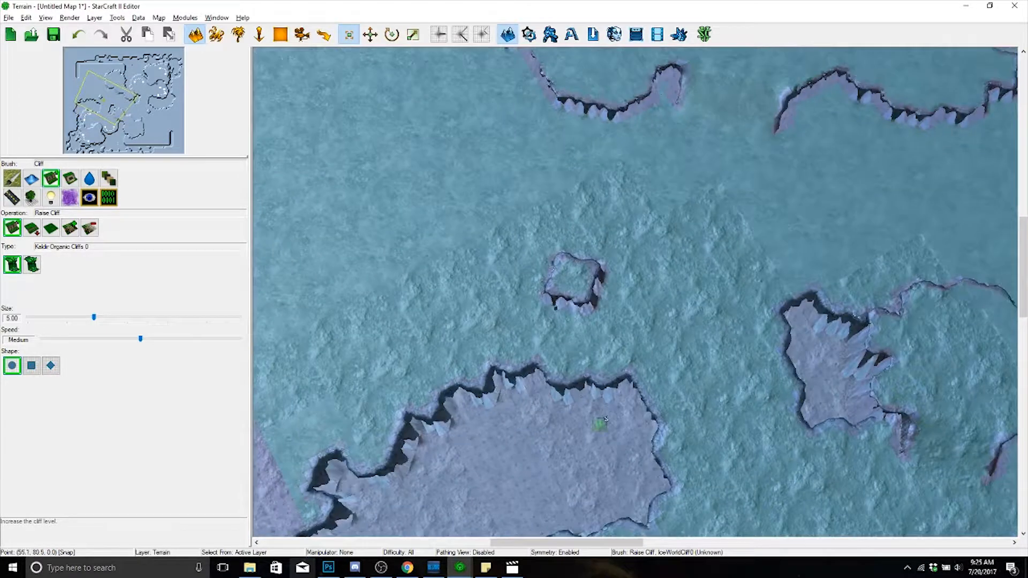
drag(606, 419, 633, 387)
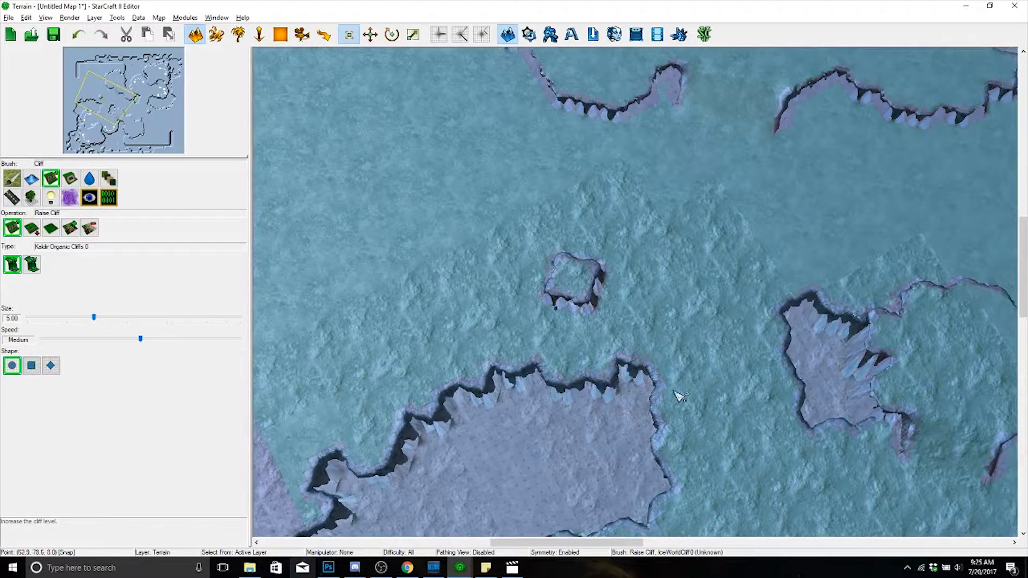
mouse_move(679, 396)
right_down()
mouse_move(649, 351)
mouse_move(673, 390)
right_up()
drag(598, 396, 601, 397)
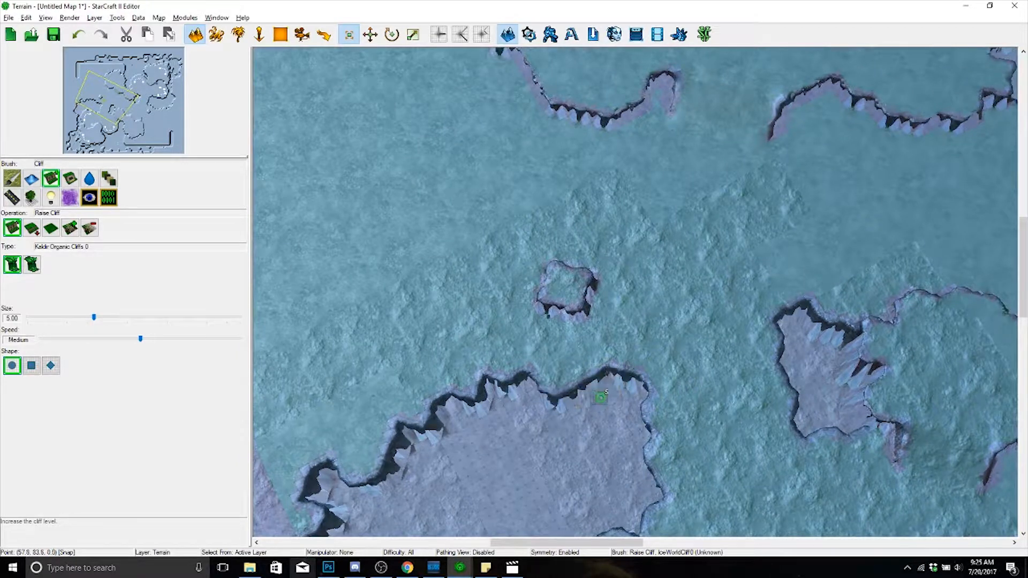
- Cut back the southwestern corner of the lower ground below the plateau diagonally and carve a small notch into it
right_drag(724, 393, 516, 152)
key(ctrl+shift+c)
right_drag(905, 477, 617, 257)
scroll(734, 363, down, 6)
right_drag(736, 318, 667, 193)
right_drag(730, 249, 781, 234)
right_drag(637, 340, 675, 230)
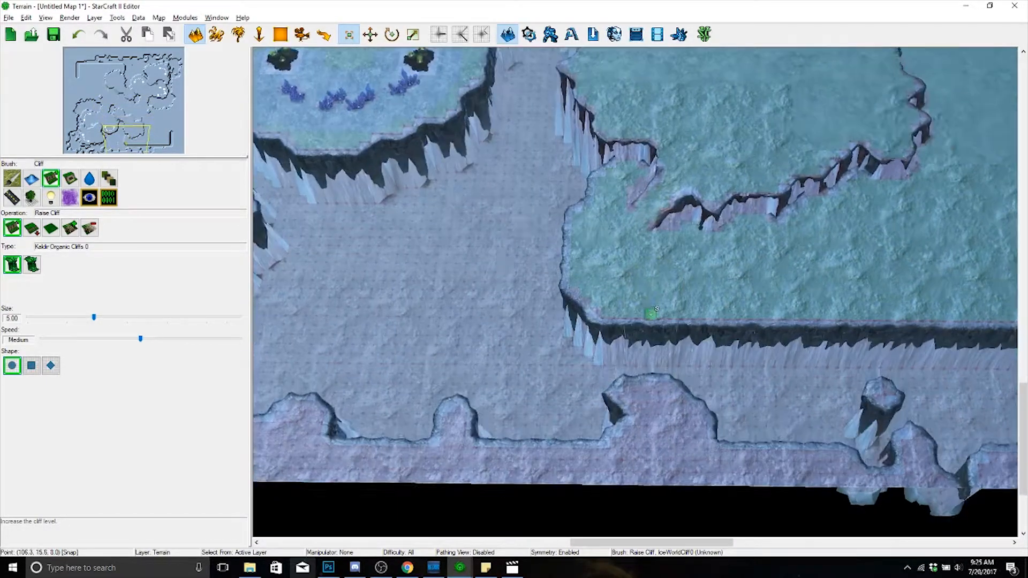
scroll(667, 310, up, 4)
right_drag(668, 310, 632, 246)
mouse_move(616, 238)
mouse_down()
mouse_move(592, 223)
mouse_move(591, 246)
mouse_move(600, 225)
mouse_move(591, 211)
mouse_move(602, 219)
mouse_move(587, 281)
mouse_move(557, 281)
mouse_up()
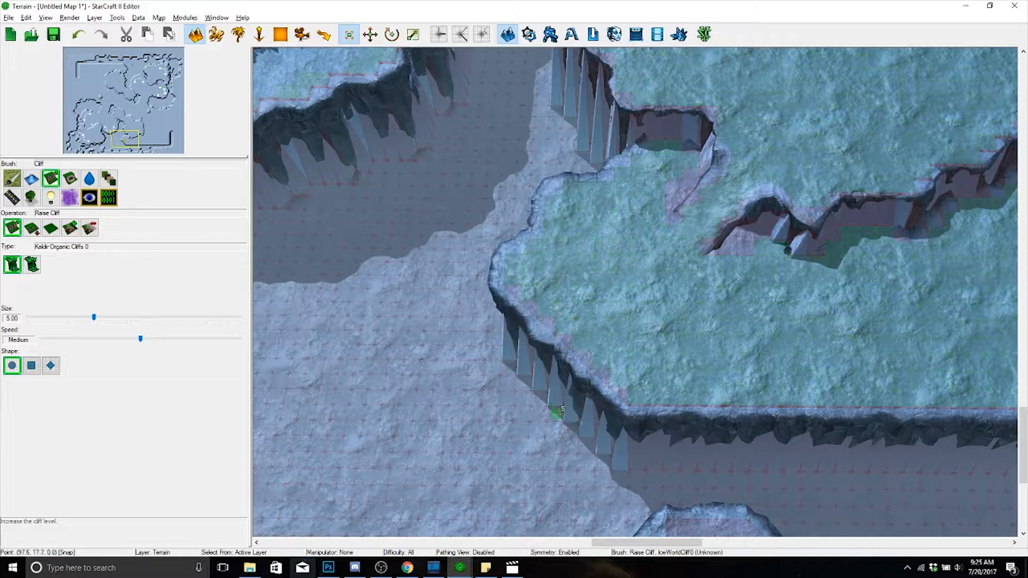
drag(557, 411, 564, 419)
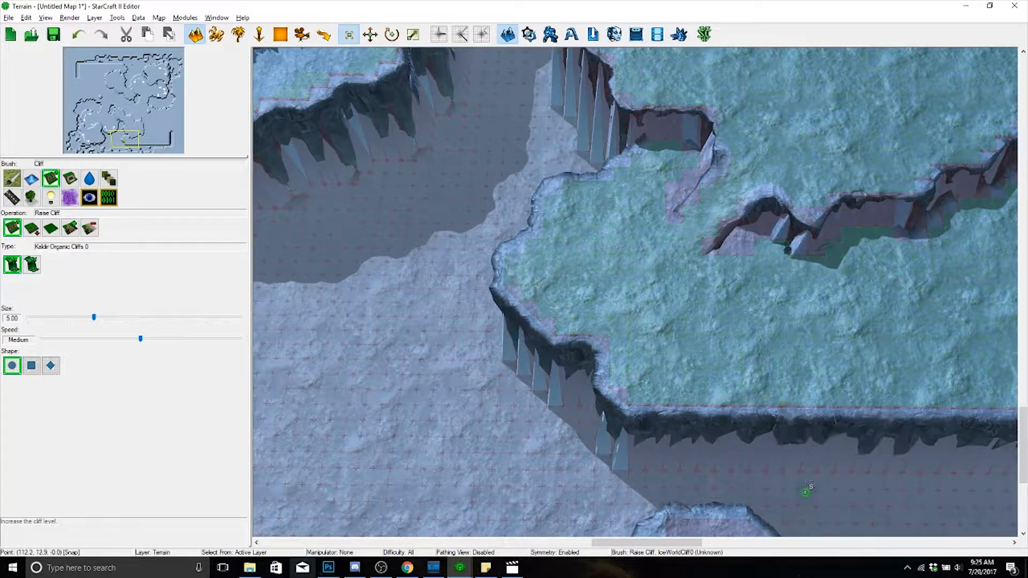
- Carve a notch into the lower ground's southern cliff and trim the cliff west of it into a smooth diagonal
right_drag(820, 488, 703, 459)
click(702, 448)
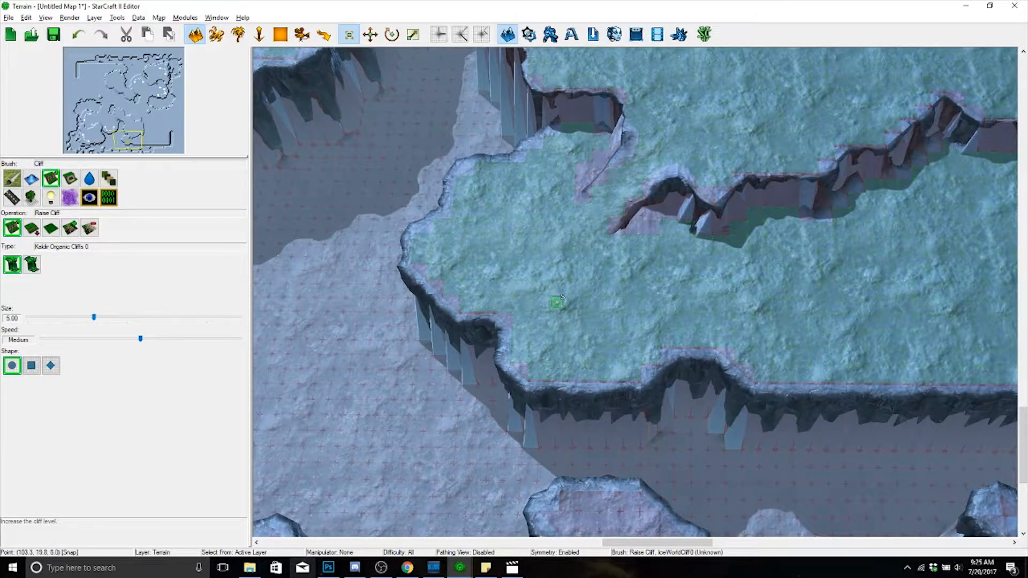
drag(524, 427, 535, 441)
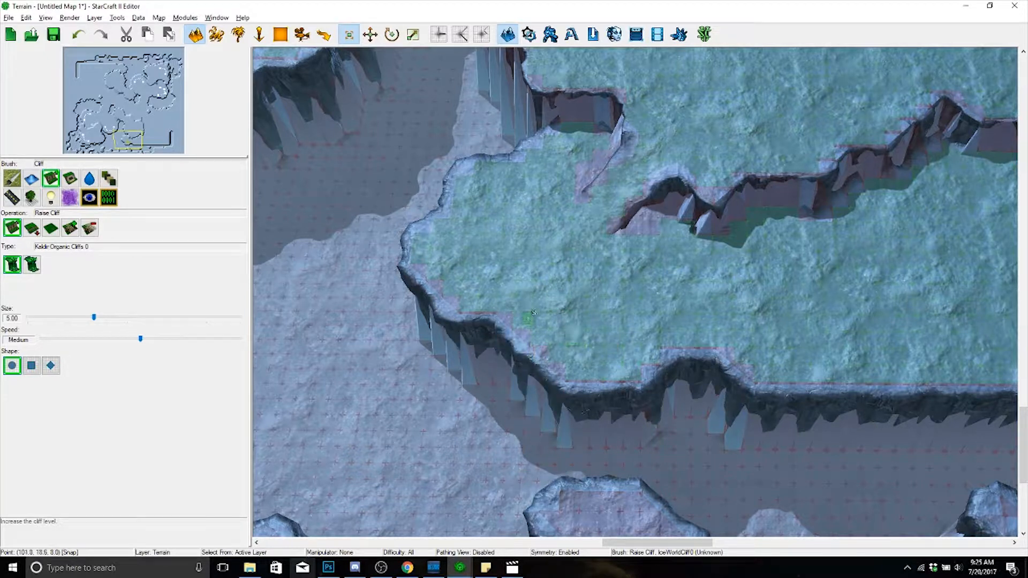
mouse_move(533, 313)
mouse_down()
mouse_move(479, 295)
mouse_move(407, 292)
mouse_move(506, 289)
mouse_up()
right_drag(607, 358, 484, 324)
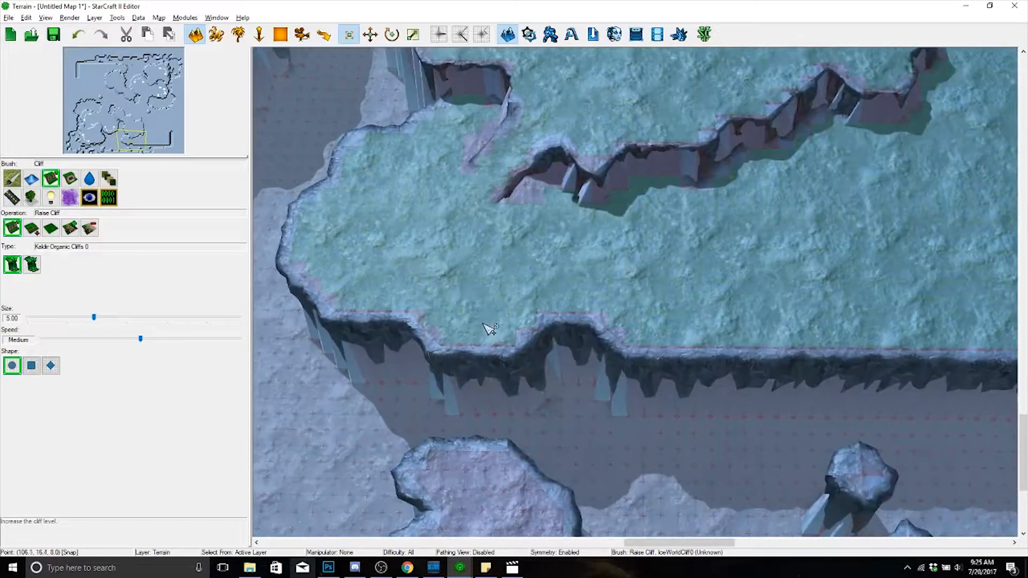
- Carve a larger stepped recess into the lower ground's southern cliff farther east
shift+click(819, 385)
shift+drag(880, 382, 900, 350)
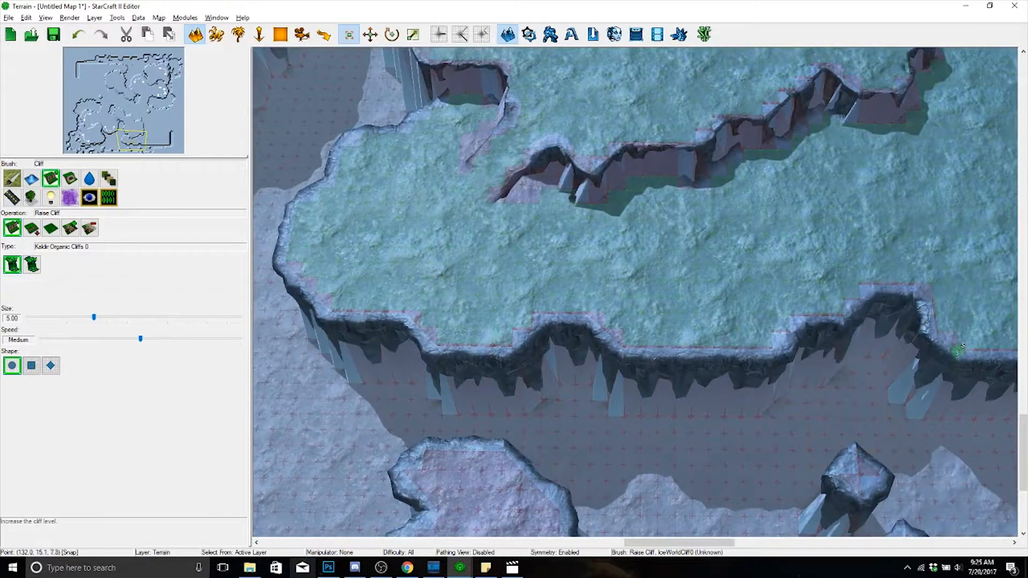
right_drag(853, 388, 635, 410)
mouse_move(717, 397)
shift+mouse_down()
mouse_move(763, 413)
mouse_move(755, 415)
mouse_move(742, 388)
mouse_move(818, 388)
mouse_move(776, 374)
mouse_move(771, 356)
mouse_move(782, 367)
shift+mouse_up()
- Examine the southern plateau, its ramps and the surrounding cliffs and chasms across the map's lower half
mouse_move(783, 367)
right_down()
mouse_move(605, 385)
mouse_move(808, 395)
mouse_move(722, 404)
mouse_move(688, 468)
right_up()
scroll(610, 388, down, 5)
right_drag(688, 413, 692, 423)
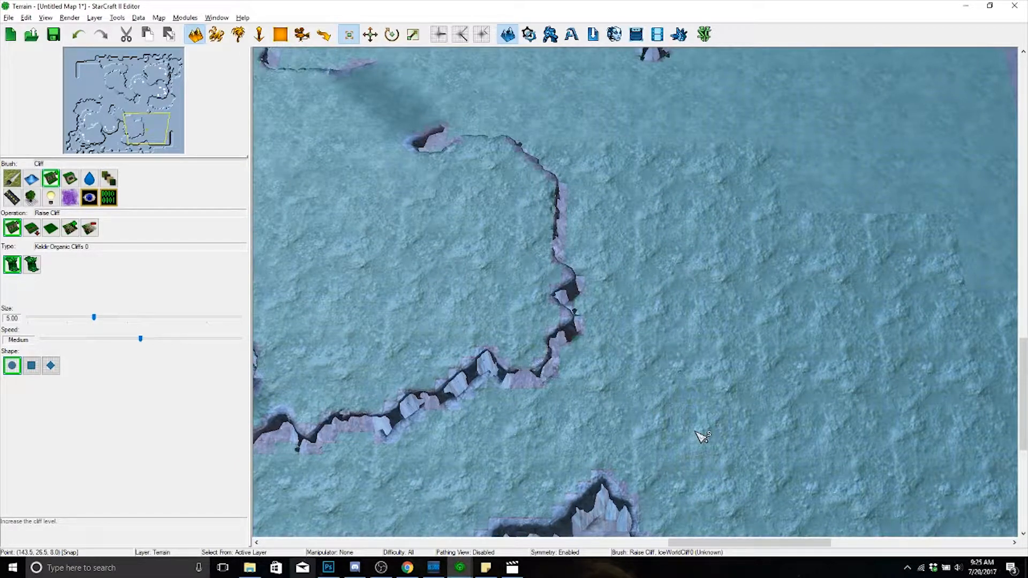
scroll(932, 257, down, 4)
right_drag(894, 250, 758, 248)
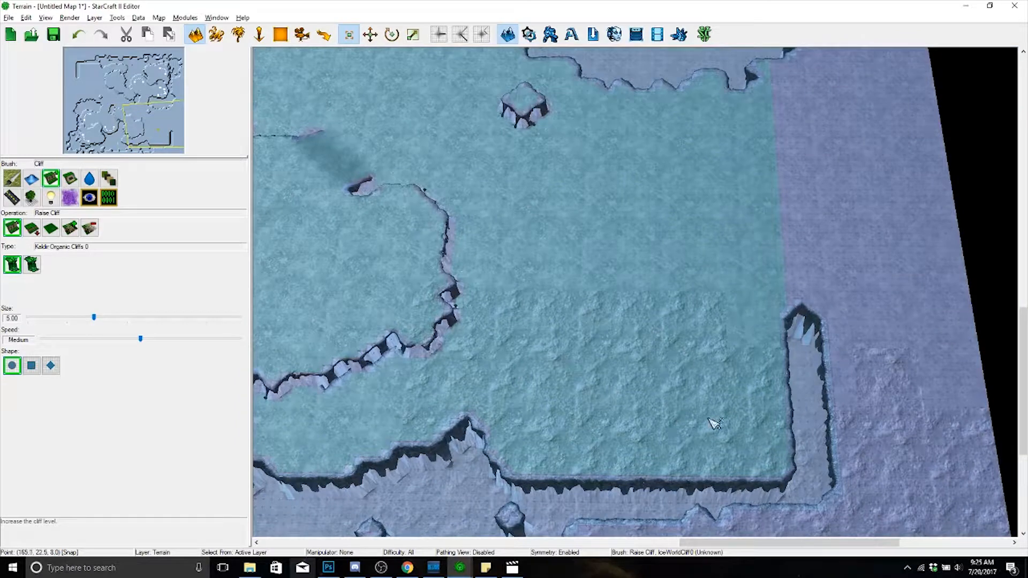
right_drag(716, 425, 889, 412)
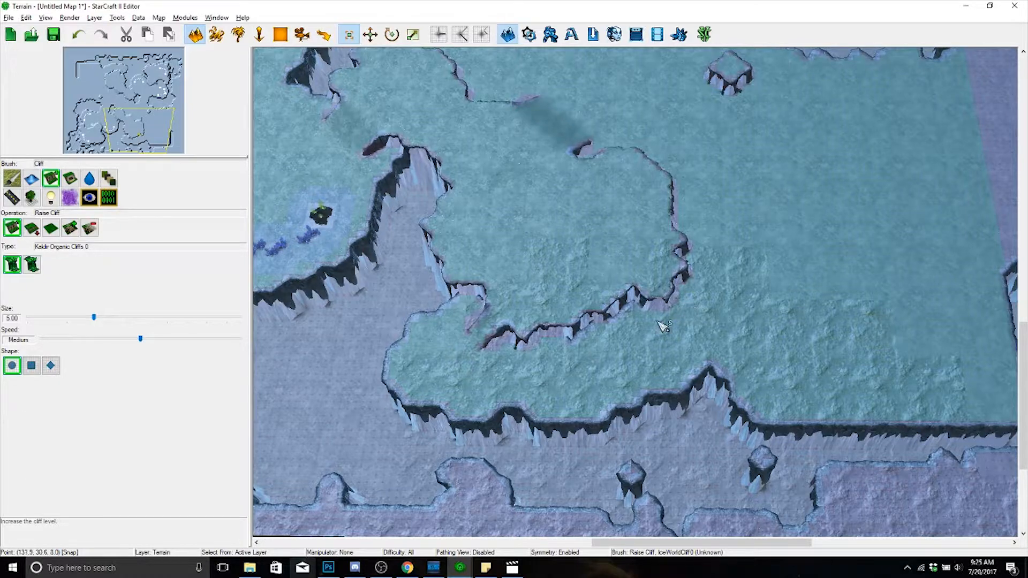
scroll(800, 303, up, 5)
right_drag(658, 322, 499, 374)
scroll(539, 382, down, 5)
right_drag(576, 255, 613, 458)
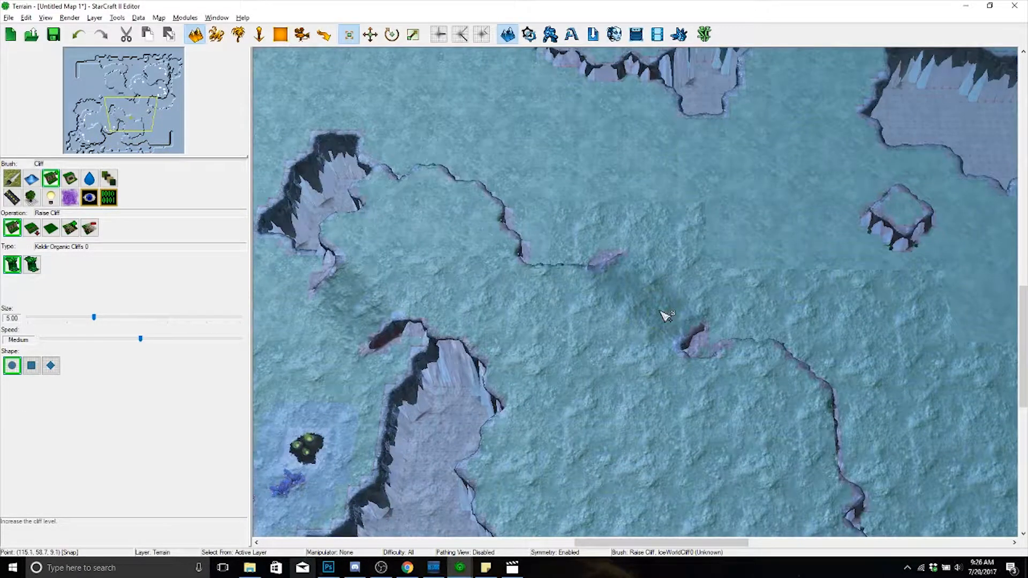
right_drag(660, 311, 717, 270)
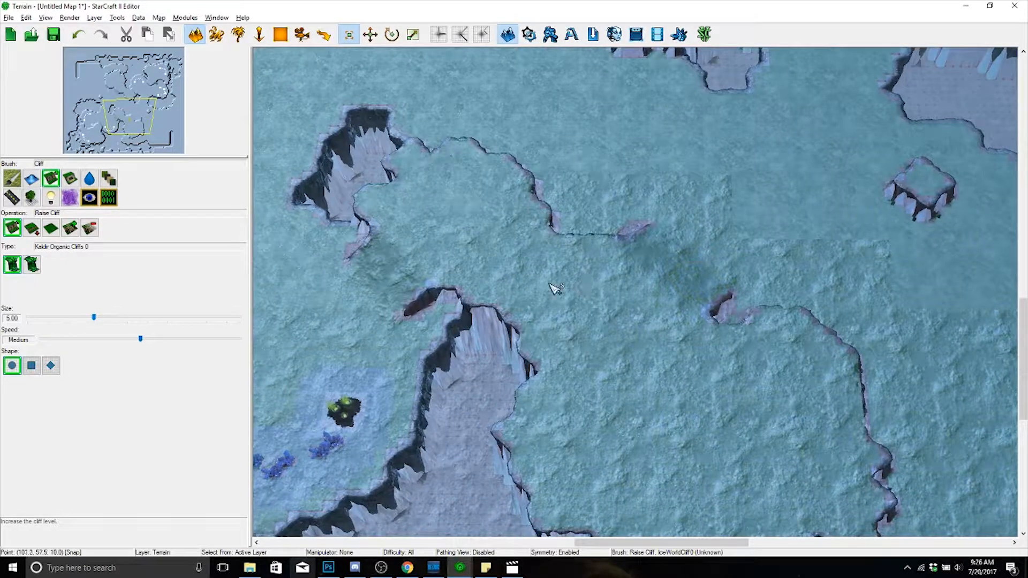
right_drag(683, 277, 712, 218)
scroll(760, 308, up, 5)
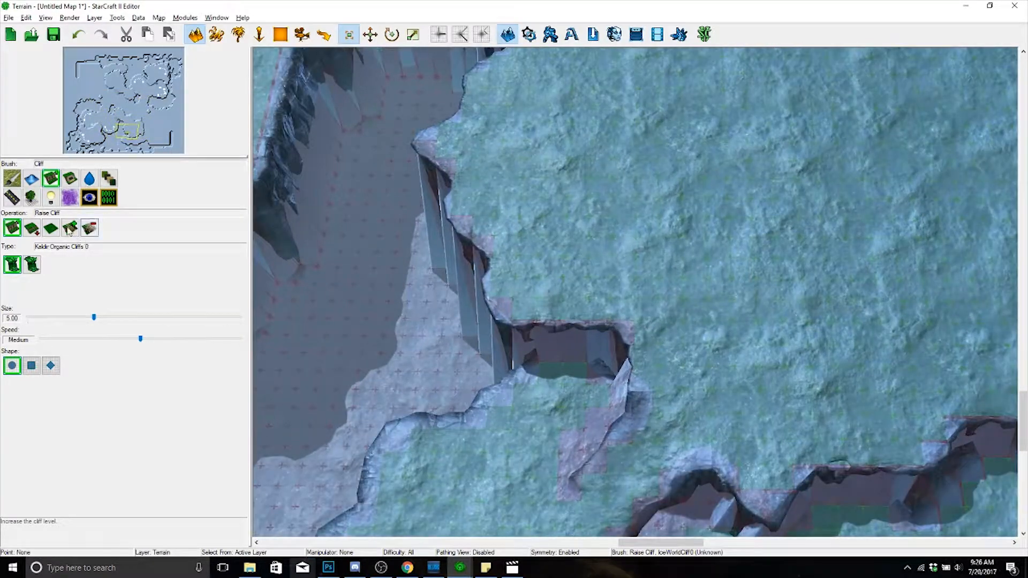
- Extend the ramp at the plateau's southwestern corner southeast across the cliff toward the stepped recess
click(69, 229)
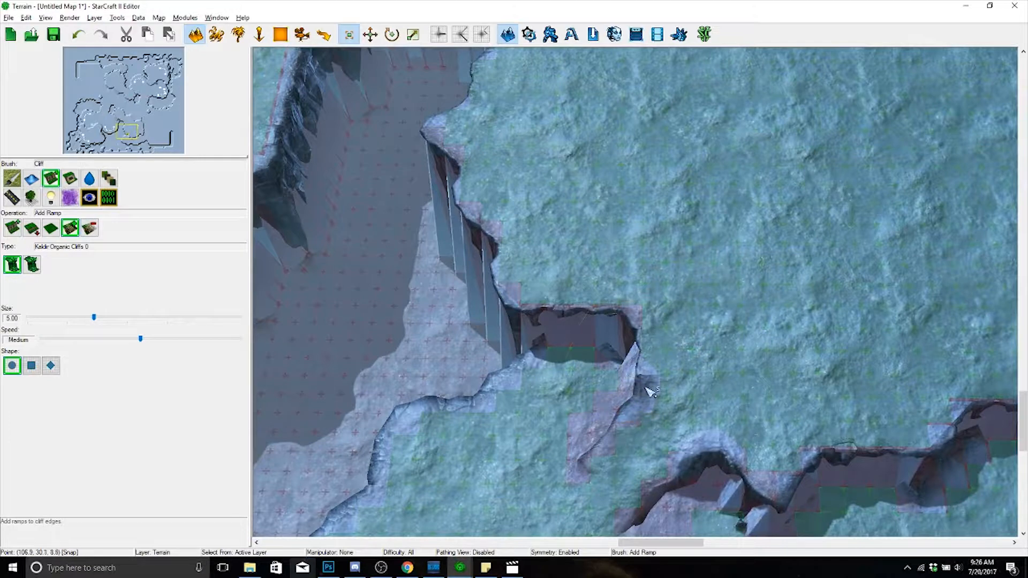
right_drag(746, 432, 763, 297)
click(702, 332)
click(729, 357)
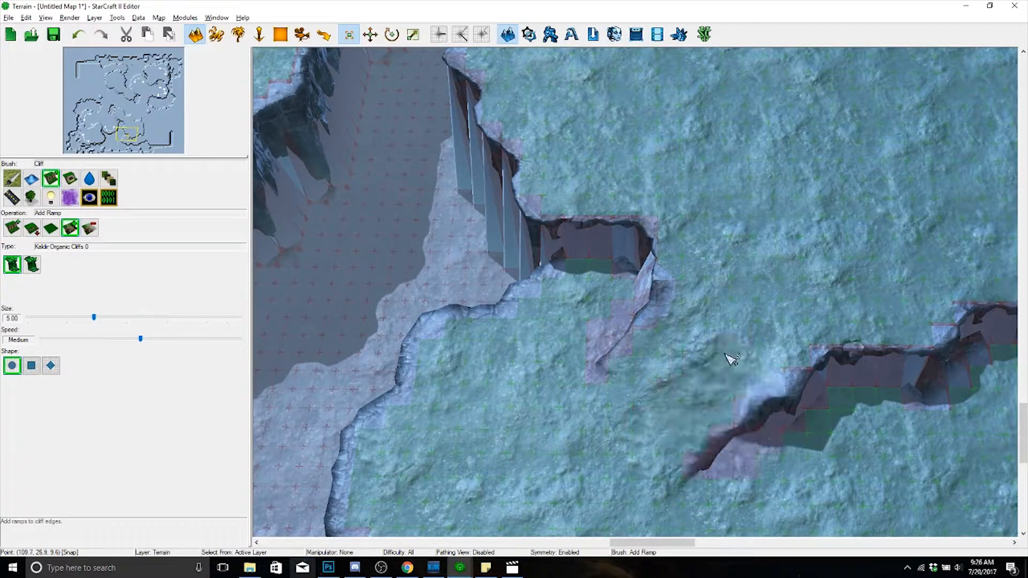
right_drag(738, 358, 679, 175)
right_drag(774, 209, 738, 259)
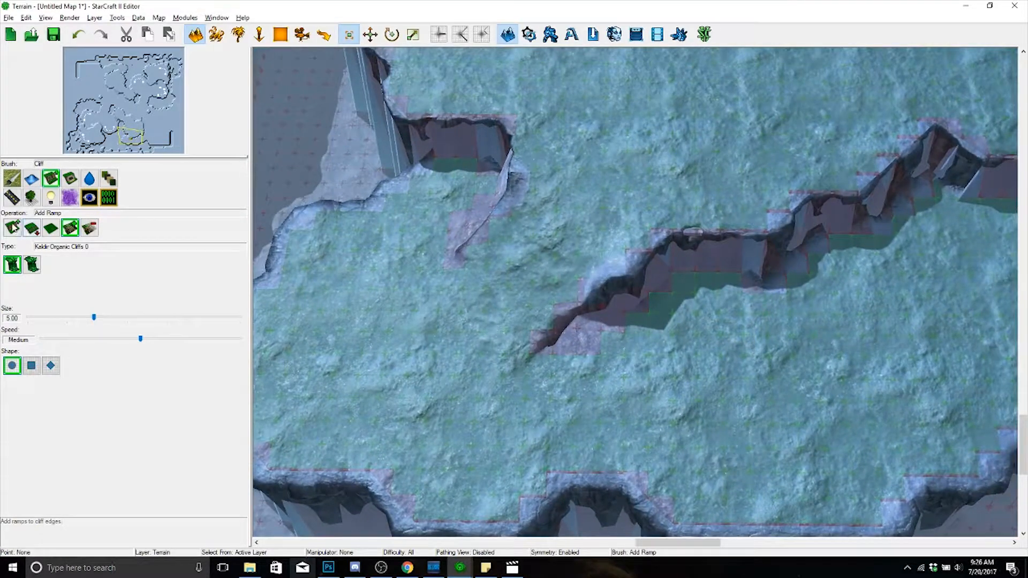
- Extend the plateau's southern cliff outward east of the ramp to fill part of its stepped recess
click(11, 227)
click(696, 238)
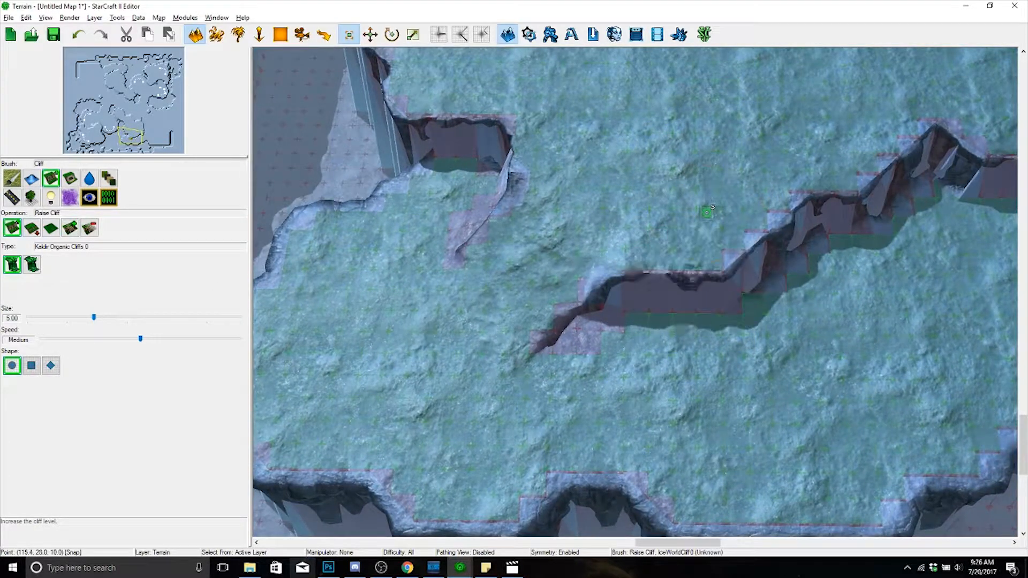
right_drag(716, 167, 840, 194)
right_drag(798, 164, 736, 166)
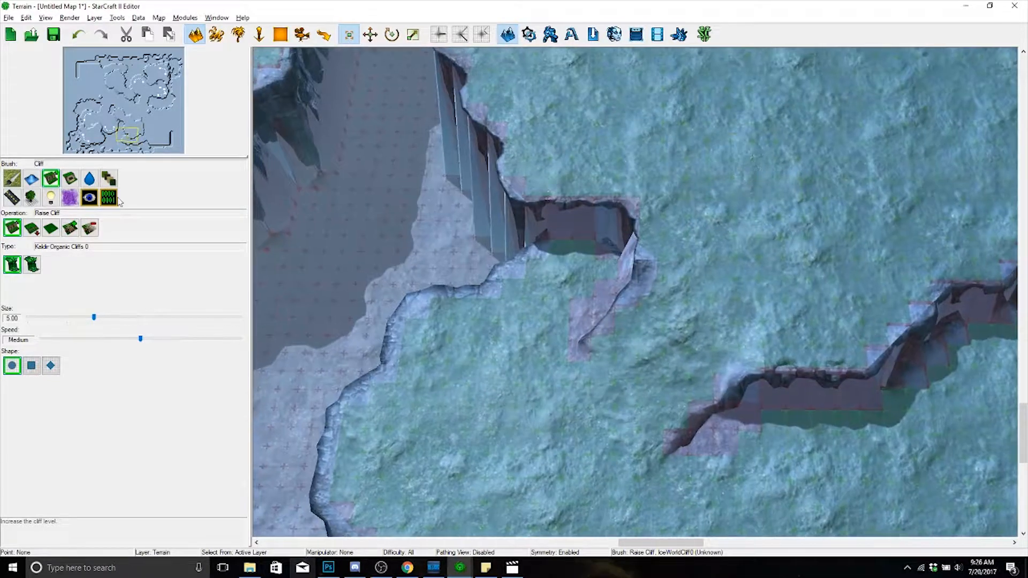
- Remove the plateau's southwestern ramp and reshape the cliff there into a diagonal with a straight southern section
click(89, 228)
click(684, 391)
click(568, 349)
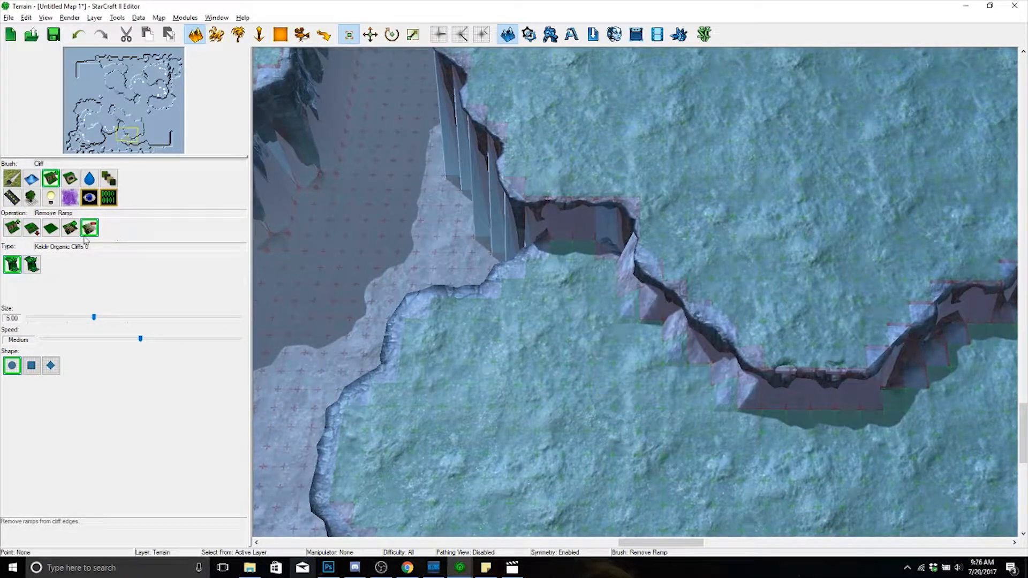
click(70, 228)
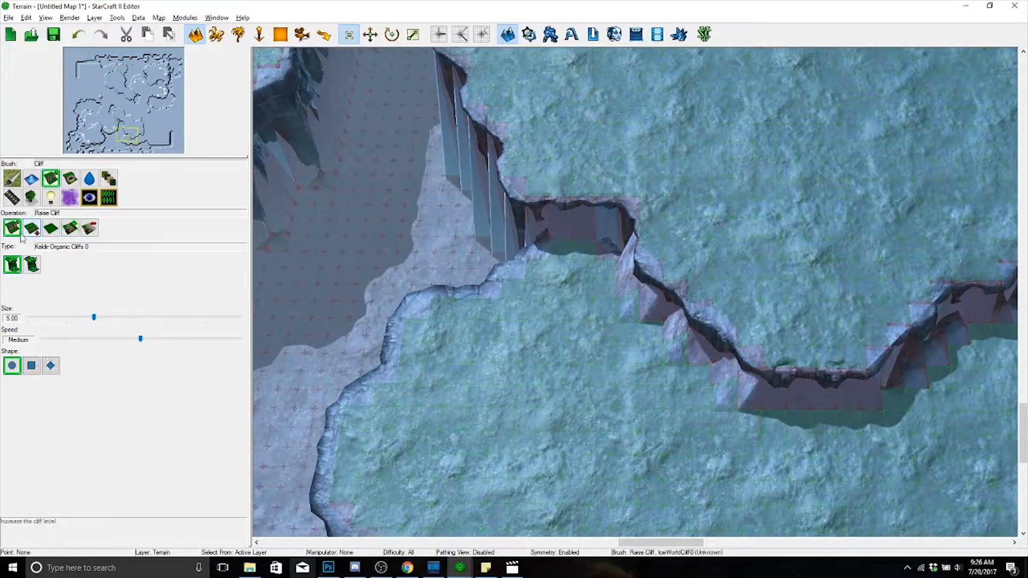
mouse_move(720, 174)
mouse_down()
mouse_move(646, 194)
mouse_move(579, 121)
mouse_move(533, 133)
mouse_up()
drag(847, 404, 773, 406)
mouse_move(883, 244)
mouse_down()
mouse_move(899, 284)
mouse_move(885, 304)
mouse_up()
- Add a ramp on the plateau's diagonal southwestern cliff and widen the lower ground beside it westward into the chasm
click(70, 228)
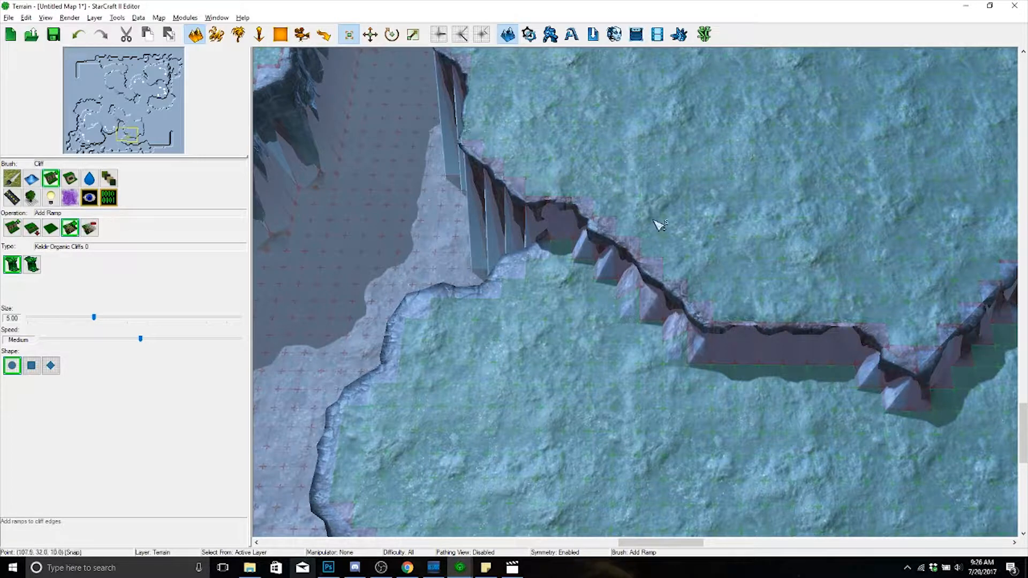
mouse_move(654, 220)
mouse_down()
mouse_move(615, 239)
mouse_move(637, 260)
mouse_up()
right_drag(633, 230, 573, 262)
click(13, 228)
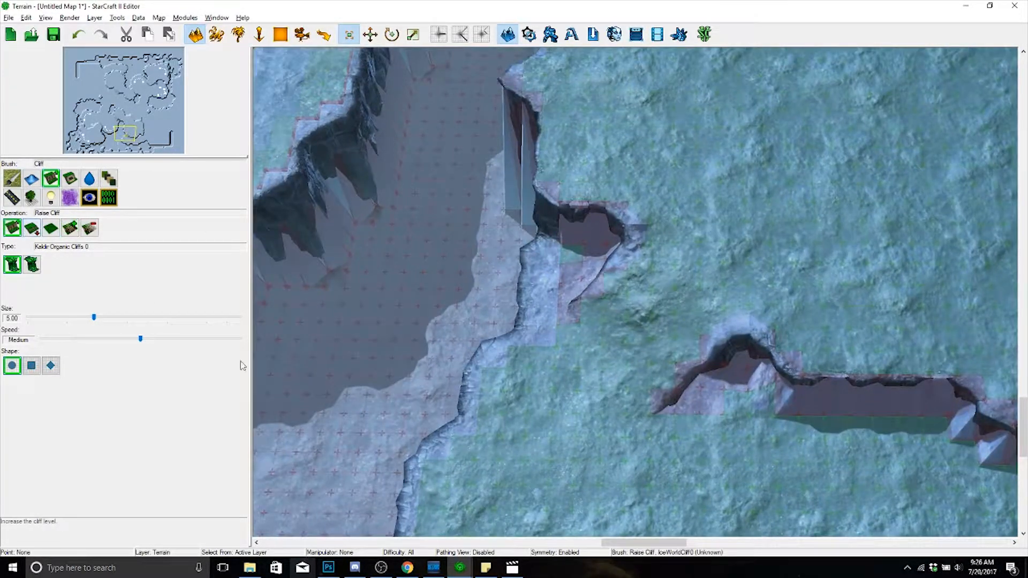
drag(491, 373, 498, 359)
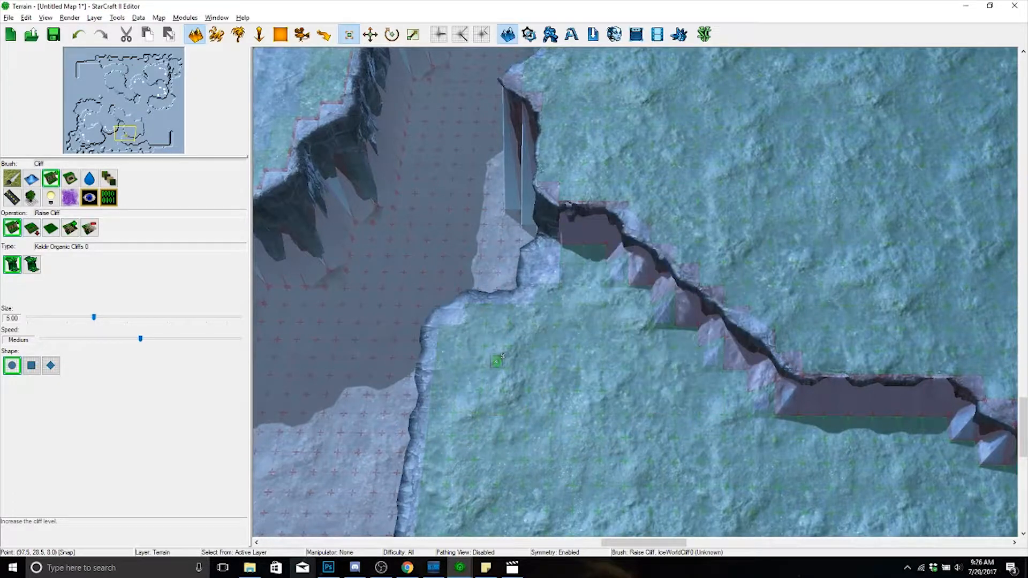
- Rebuild the ramp across the middle of the plateau's diagonal southwestern cliff
click(70, 229)
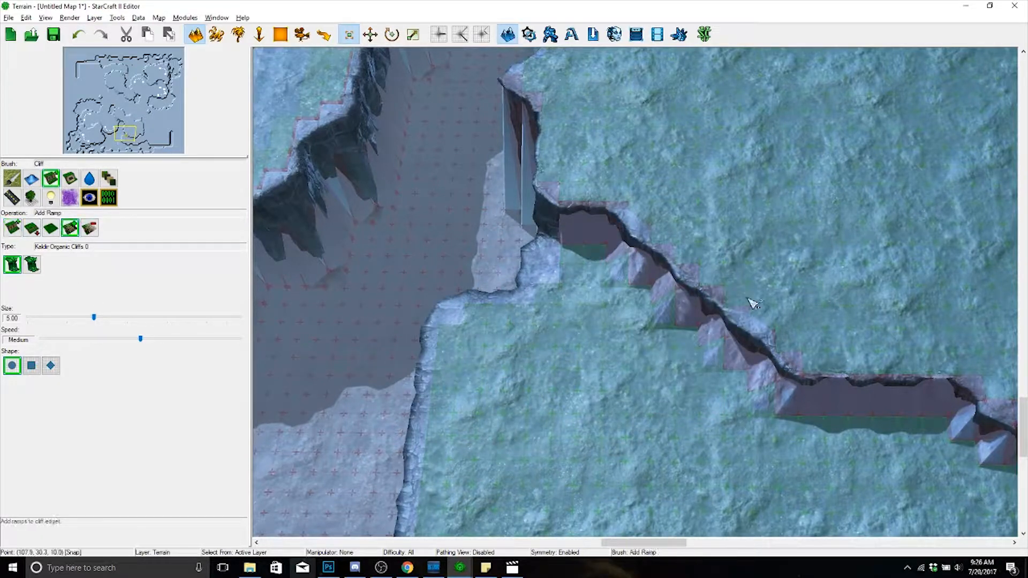
click(709, 288)
click(686, 268)
mouse_move(803, 332)
right_down()
mouse_move(738, 177)
mouse_move(643, 180)
mouse_move(758, 169)
mouse_move(812, 336)
right_up()
- Bulge the lower ground west of the ramp farther into the chasm and round its western cliff
click(11, 228)
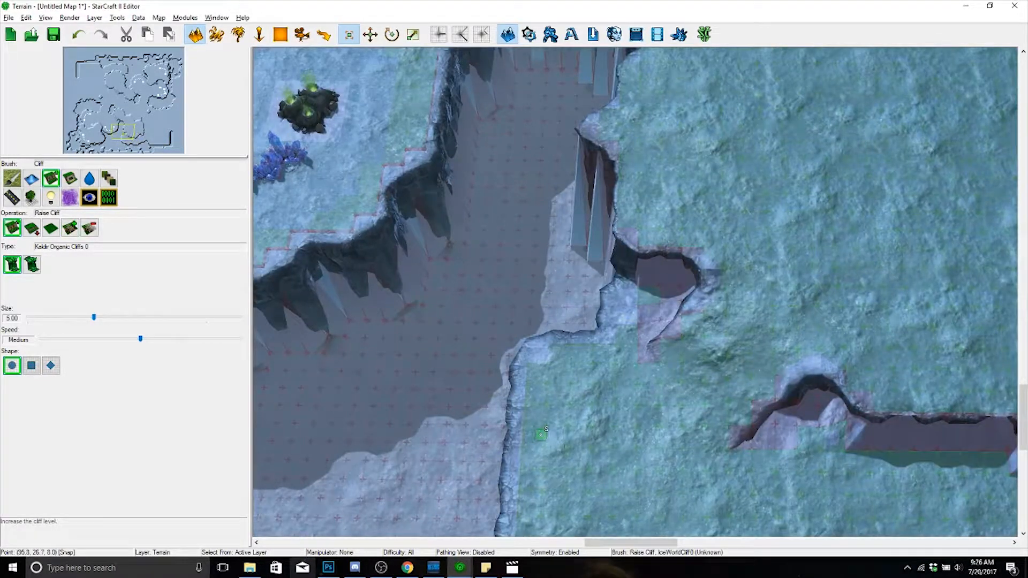
mouse_move(540, 434)
mouse_down()
mouse_move(536, 410)
mouse_move(578, 321)
mouse_move(569, 363)
mouse_up()
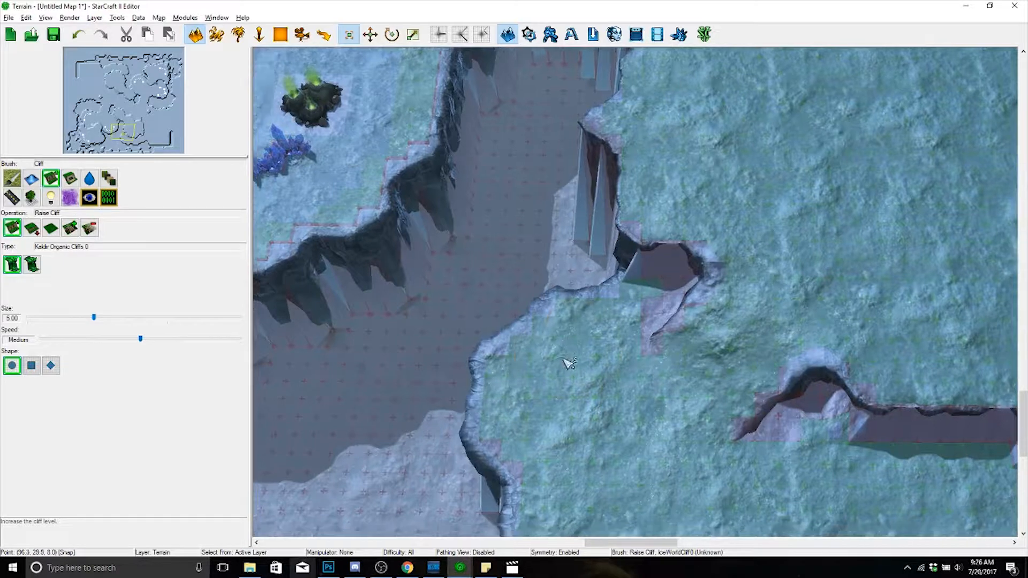
mouse_move(569, 363)
right_down()
mouse_move(587, 323)
mouse_move(527, 214)
right_up()
mouse_move(554, 394)
shift+mouse_down()
mouse_move(664, 467)
mouse_move(758, 480)
mouse_move(743, 482)
shift+mouse_up()
- Carve a tapering chasm pocket into the lower ground at the plateau's southeastern corner, pointing east
right_drag(743, 482, 500, 436)
right_drag(723, 399, 528, 481)
right_drag(583, 386, 605, 436)
scroll(605, 436, down, 3)
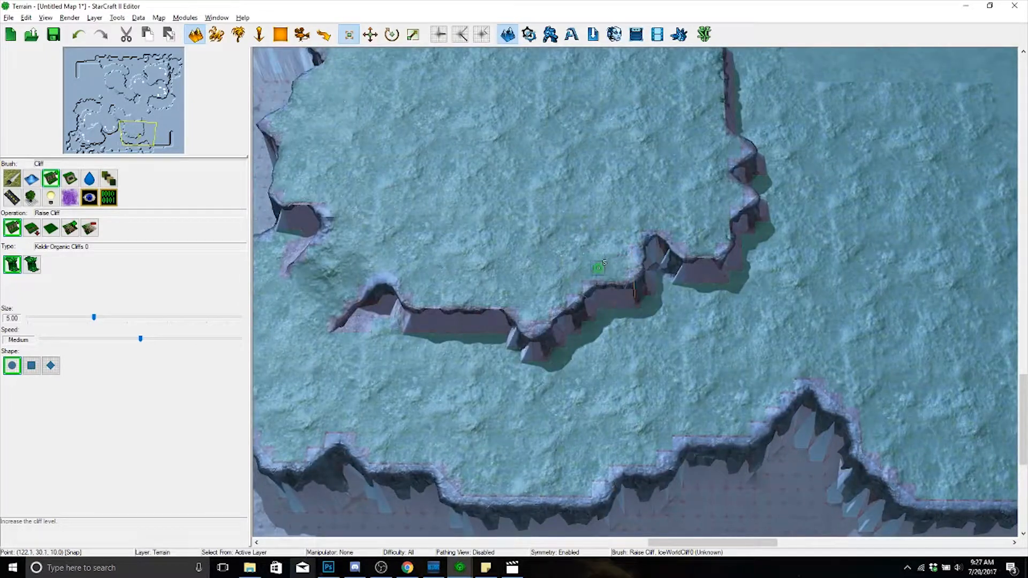
right_drag(746, 275, 628, 239)
right_drag(748, 334, 663, 298)
scroll(638, 278, down, 3)
mouse_move(643, 324)
mouse_down()
mouse_move(649, 356)
mouse_move(645, 323)
mouse_up()
mouse_move(645, 324)
right_down()
mouse_move(634, 340)
mouse_move(641, 359)
right_up()
scroll(640, 339, up, 3)
mouse_move(606, 274)
mouse_down()
mouse_move(608, 257)
mouse_move(653, 291)
mouse_move(746, 299)
mouse_move(688, 230)
mouse_move(617, 209)
mouse_up()
mouse_move(664, 337)
mouse_down()
mouse_move(616, 311)
mouse_move(768, 282)
mouse_move(791, 243)
mouse_up()
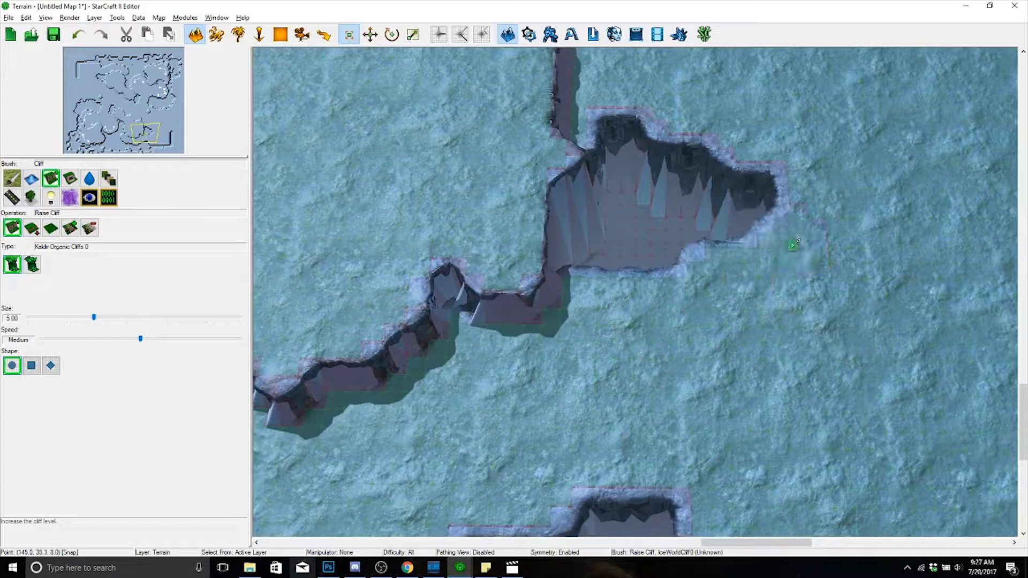
mouse_move(715, 218)
right_down()
mouse_move(732, 224)
mouse_move(725, 207)
right_up()
- Raise a diagonal band of ground from the southern chasm's edge northeast across the southeastern lowland
scroll(732, 227, down, 3)
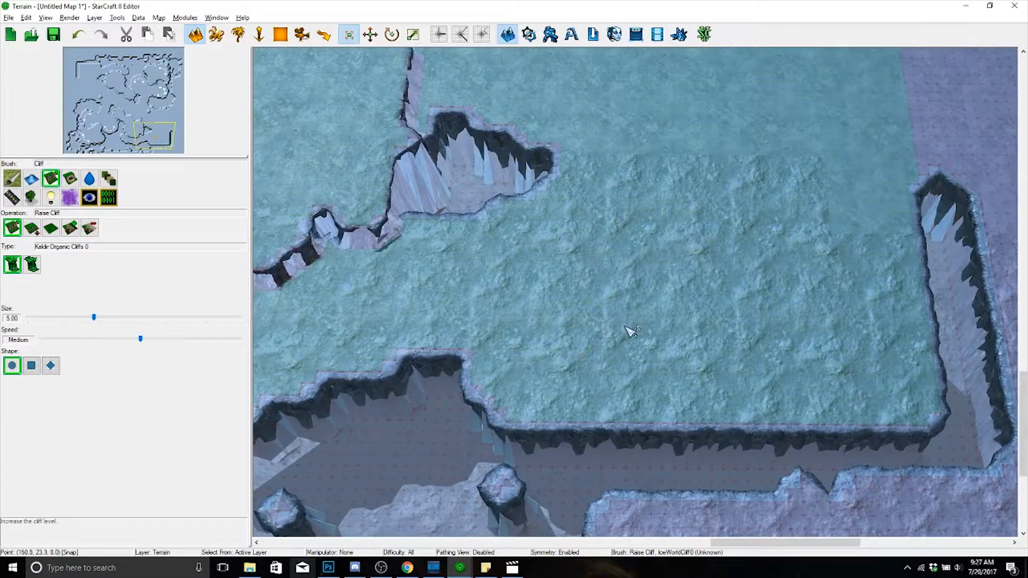
right_drag(625, 327, 631, 328)
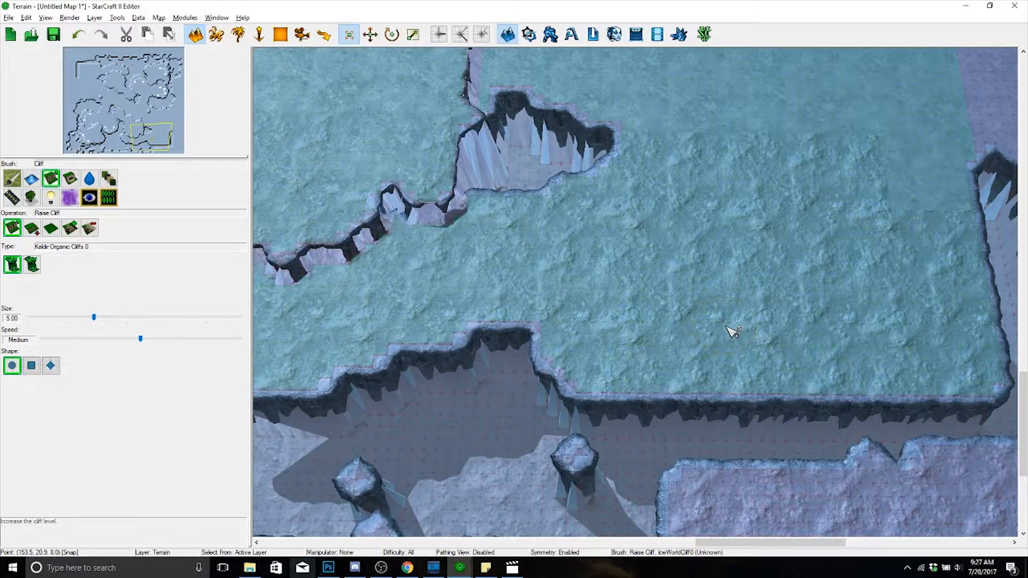
right_drag(727, 334, 835, 293)
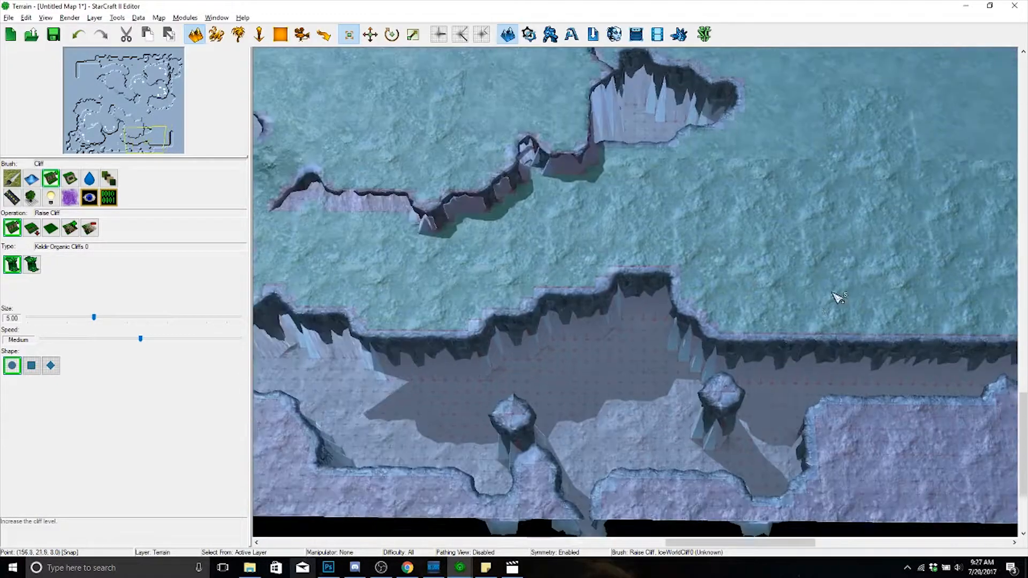
right_drag(750, 301, 723, 342)
scroll(688, 255, up, 3)
right_drag(688, 255, 636, 377)
mouse_move(659, 410)
mouse_down()
mouse_move(730, 362)
mouse_move(808, 339)
mouse_move(881, 299)
mouse_move(927, 252)
mouse_move(946, 161)
mouse_move(939, 126)
mouse_up()
- Extend the northern end of the raised band north and then east toward the map's edge
right_drag(938, 126, 860, 211)
drag(870, 197, 844, 140)
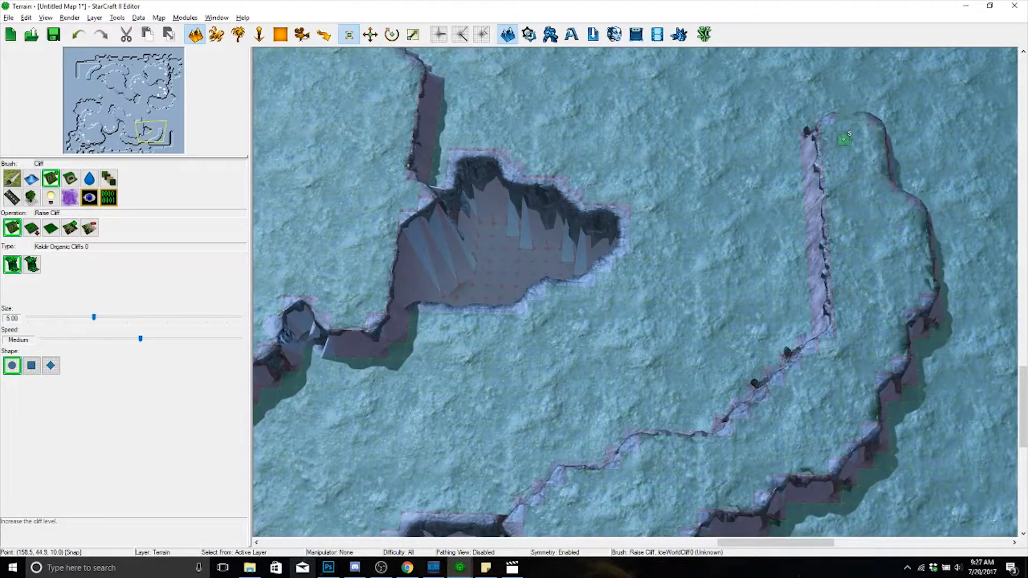
right_drag(851, 159, 792, 175)
drag(835, 211, 928, 180)
right_drag(927, 179, 785, 178)
scroll(785, 179, down, 4)
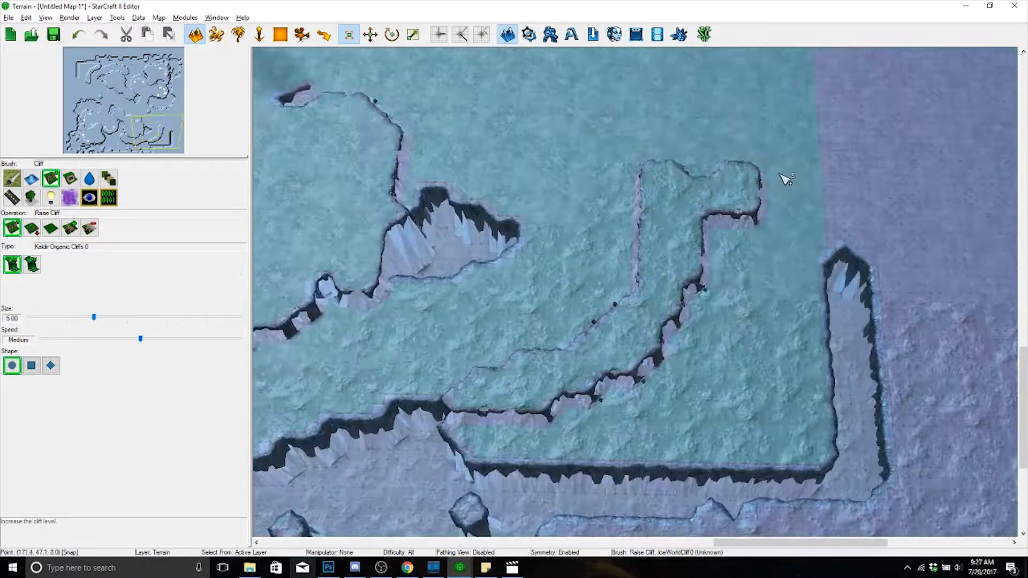
- Raise the remaining southeastern lowland to the band's level, forming one corner plateau up to the bordering chasm
right_drag(726, 303, 732, 299)
mouse_move(748, 193)
mouse_down()
mouse_move(771, 203)
mouse_move(818, 303)
mouse_move(817, 426)
mouse_move(806, 442)
mouse_move(557, 436)
mouse_move(455, 410)
mouse_move(688, 395)
mouse_up()
mouse_move(494, 406)
mouse_down()
mouse_move(559, 402)
mouse_move(597, 412)
mouse_move(654, 366)
mouse_move(683, 316)
mouse_move(704, 241)
mouse_move(723, 225)
mouse_up()
mouse_move(752, 268)
mouse_down()
mouse_move(766, 342)
mouse_move(750, 391)
mouse_move(749, 295)
mouse_move(710, 346)
mouse_move(634, 394)
mouse_move(723, 399)
mouse_up()
right_drag(724, 460, 720, 313)
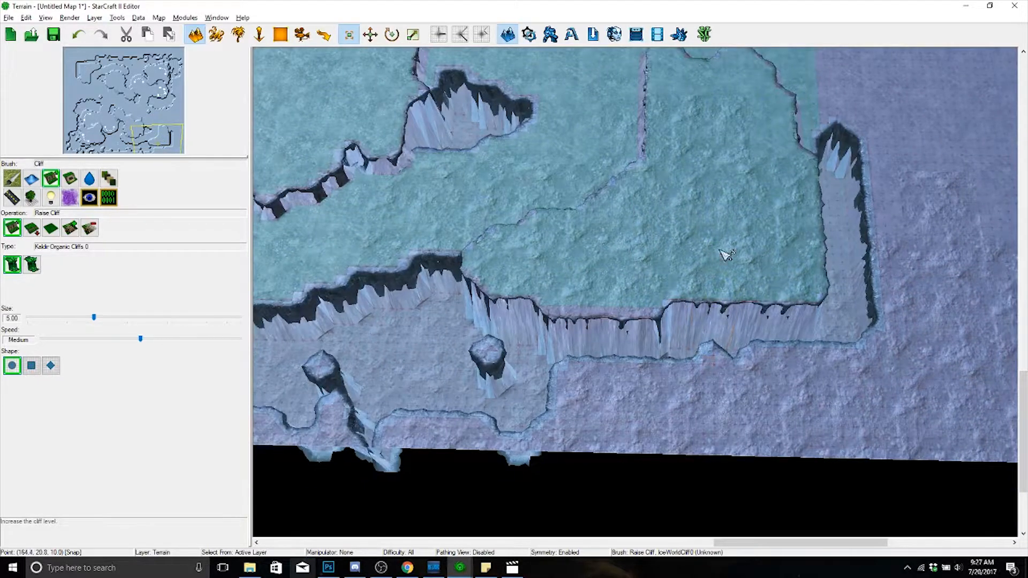
- Straighten the southeastern plateau's southern cliff along the chasm
scroll(724, 255, up, 5)
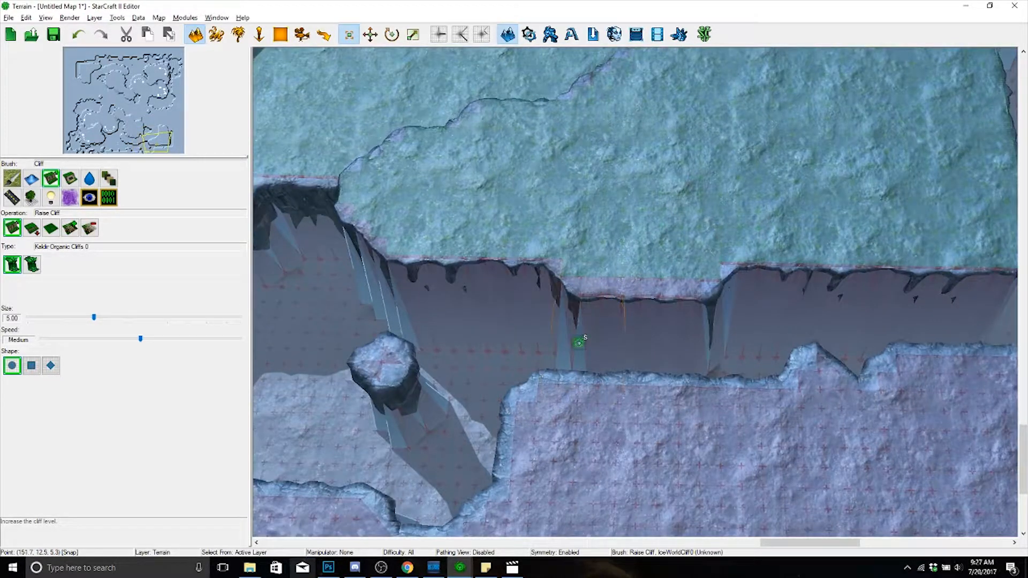
drag(579, 343, 659, 351)
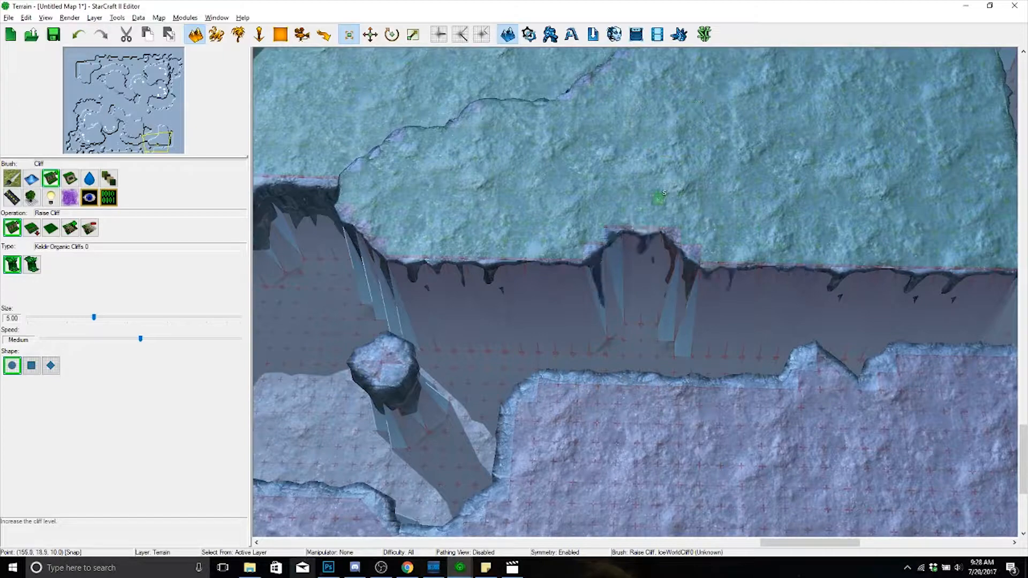
drag(658, 197, 649, 243)
- Examine the southern plateaus, the lower path between them and the surrounding chasms
right_drag(649, 179, 728, 282)
scroll(728, 282, down, 3)
right_drag(597, 316, 701, 267)
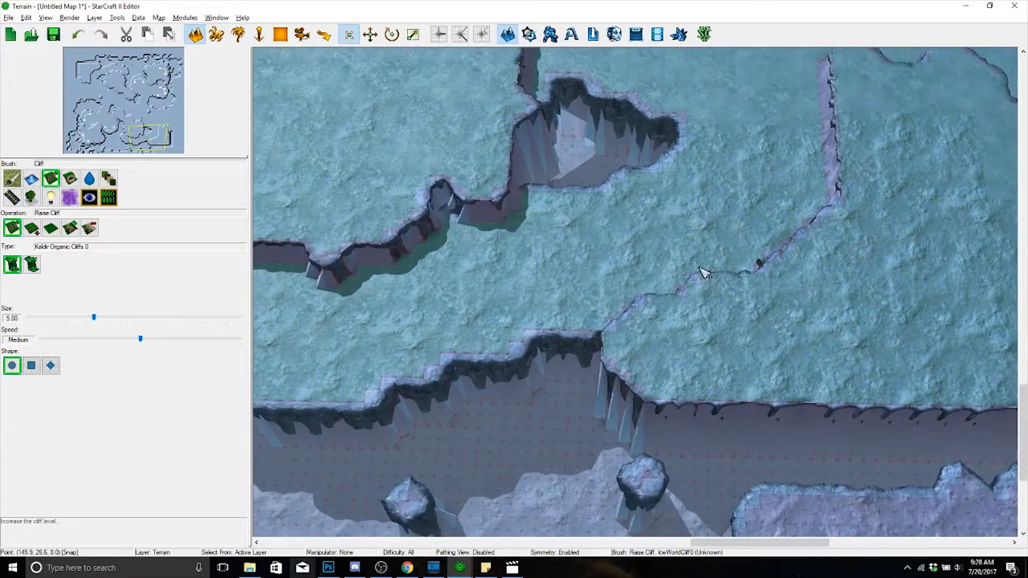
scroll(562, 217, up, 4)
scroll(600, 202, down, 7)
right_drag(616, 187, 709, 173)
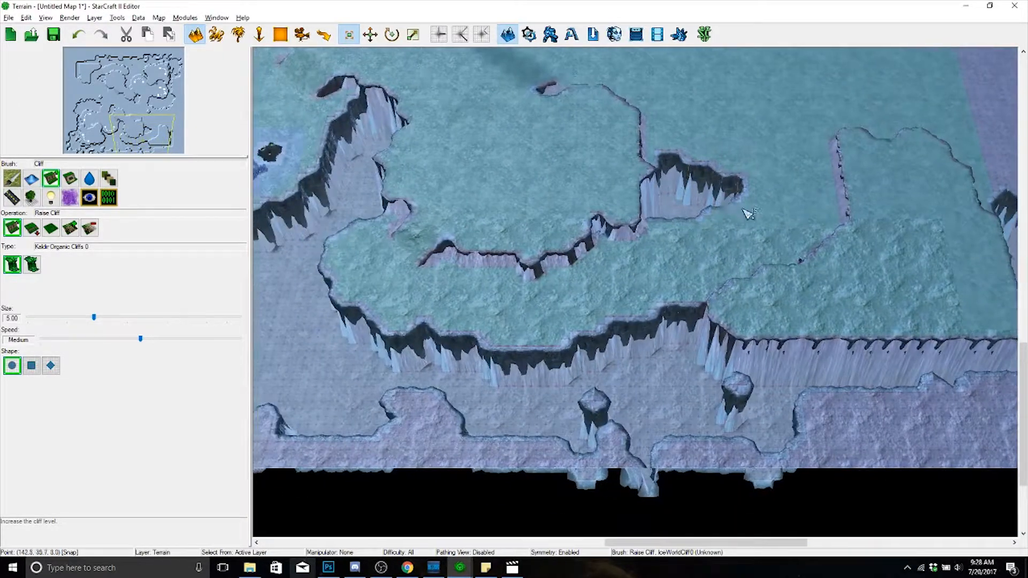
right_drag(747, 213, 819, 235)
right_drag(780, 276, 616, 359)
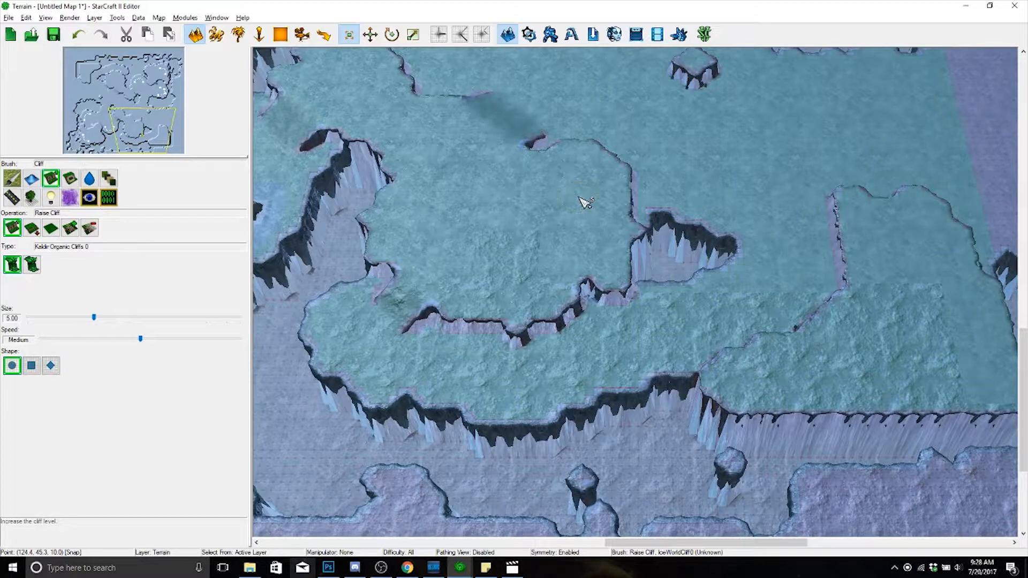
- Extend the southeastern plateau's western tip along the chasm and push its northwestern cliff outward to a point
scroll(584, 202, up, 5)
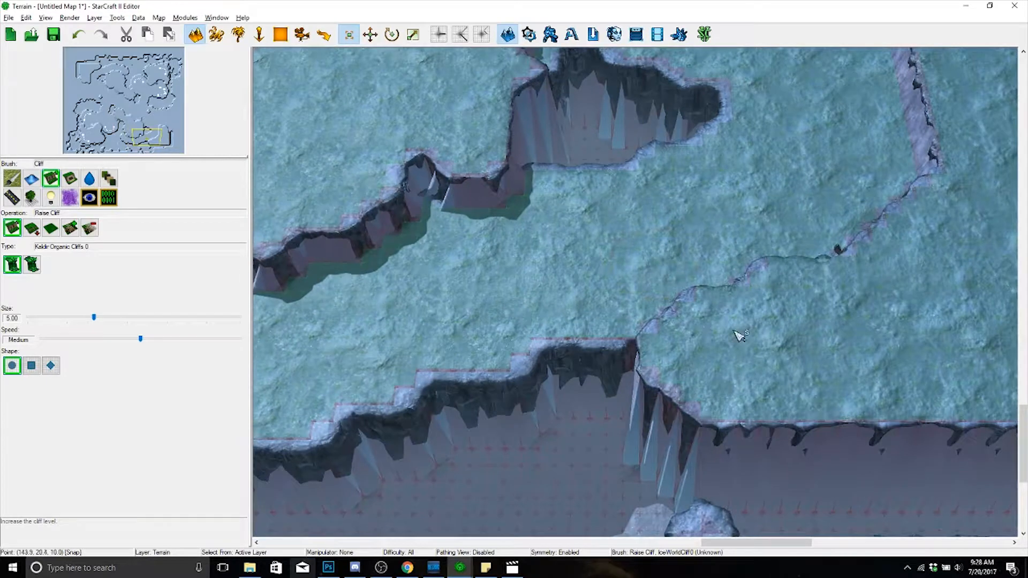
mouse_move(643, 344)
mouse_down()
mouse_move(571, 351)
mouse_move(544, 369)
mouse_move(589, 391)
mouse_move(645, 394)
mouse_up()
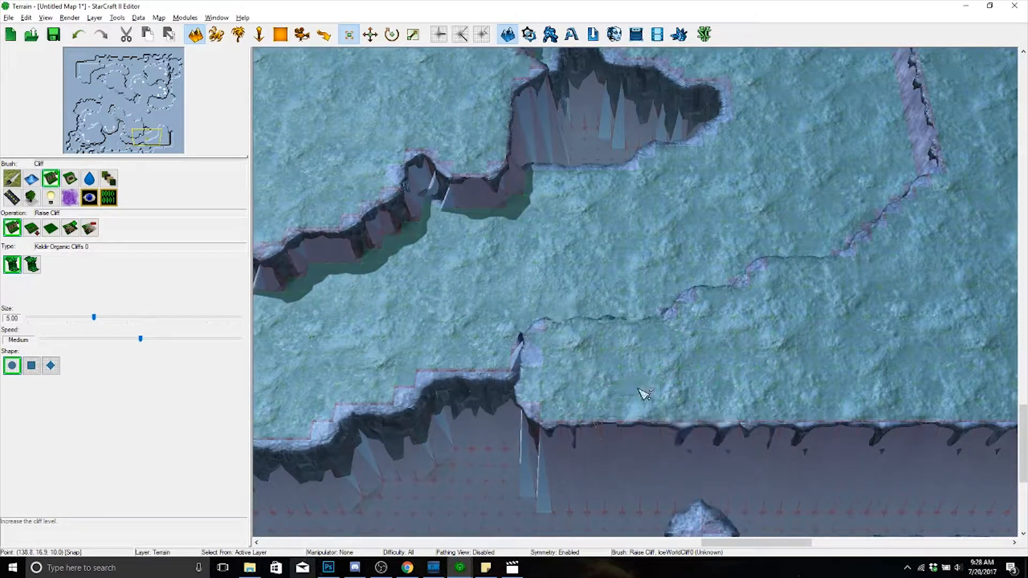
right_drag(668, 390, 648, 421)
mouse_move(613, 404)
mouse_down()
mouse_move(580, 393)
mouse_move(624, 382)
mouse_move(756, 283)
mouse_up()
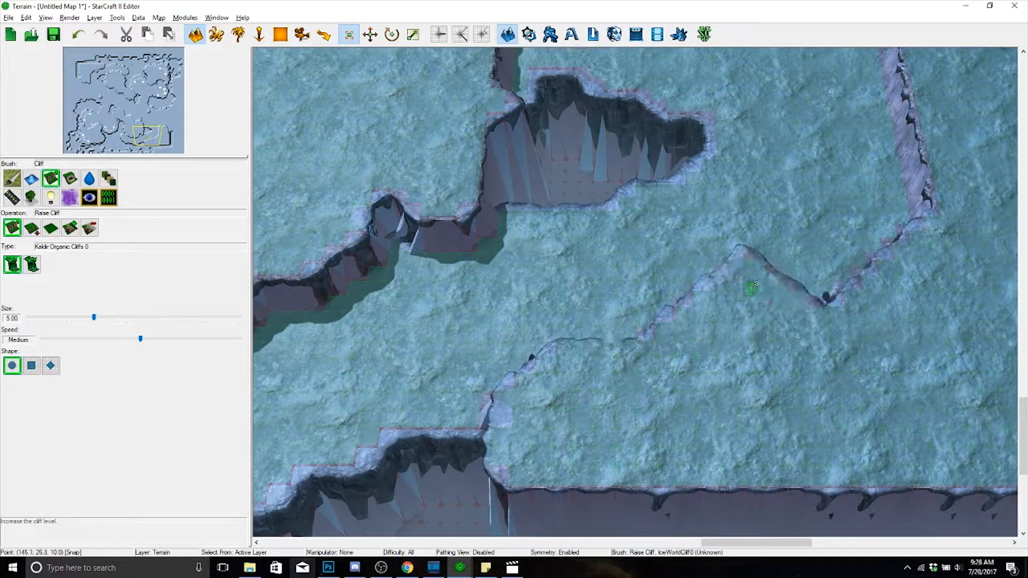
- Fill in the southeastern side of the chasm pocket to widen the path between the two plateaus
right_drag(748, 327, 683, 355)
mouse_move(611, 286)
mouse_down()
mouse_move(679, 236)
mouse_move(700, 185)
mouse_up()
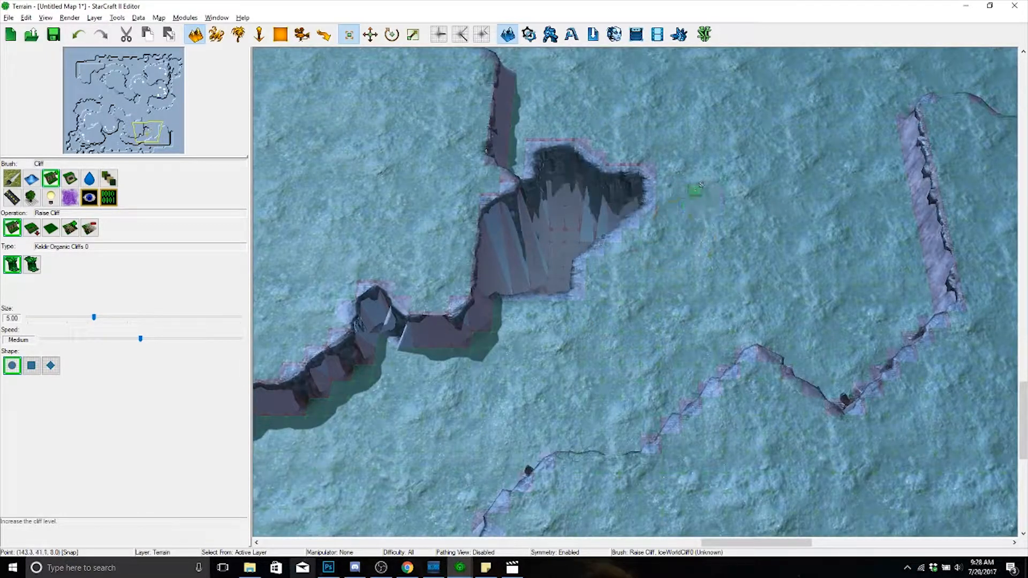
mouse_move(643, 280)
right_down()
mouse_move(744, 218)
mouse_move(751, 197)
right_up()
- Cut back the southeastern plateau's western tip by extending the southern chasm northeast into it
mouse_move(676, 358)
mouse_down()
mouse_move(706, 339)
mouse_move(689, 346)
mouse_move(760, 351)
mouse_up()
drag(785, 406, 756, 395)
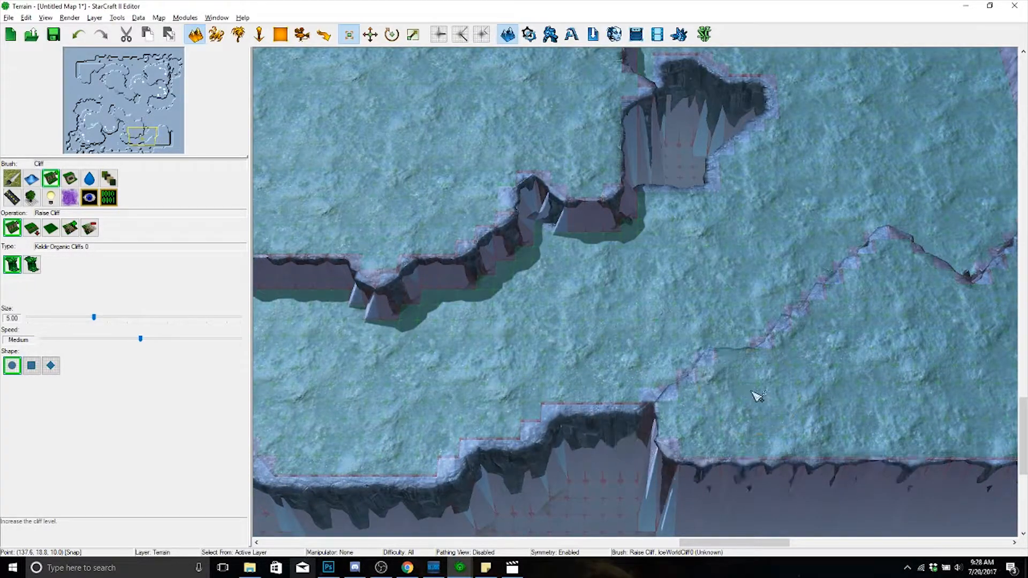
click(756, 395)
mouse_move(648, 501)
mouse_down()
mouse_move(716, 488)
mouse_move(734, 471)
mouse_move(762, 489)
mouse_move(798, 484)
mouse_up()
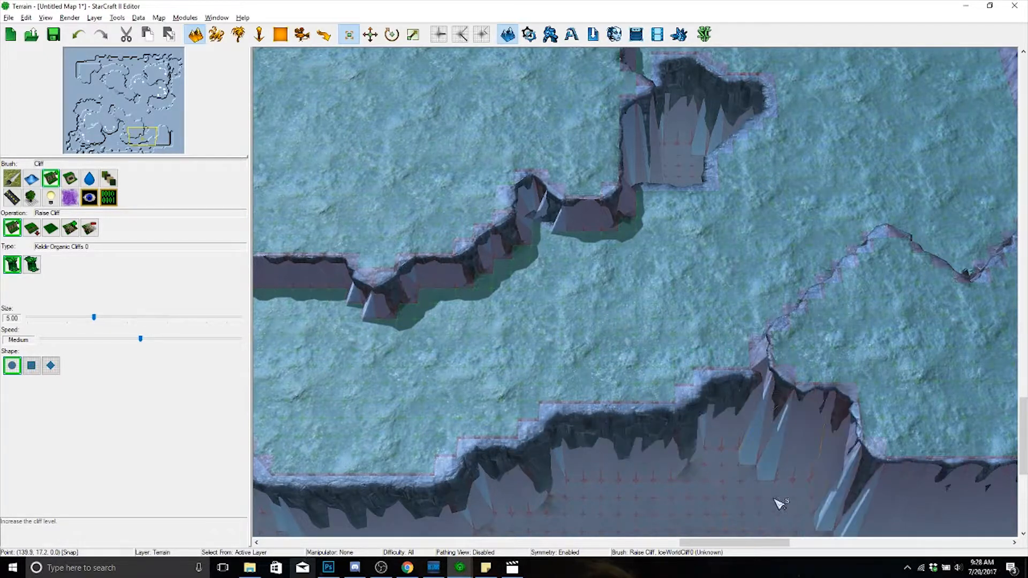
right_drag(778, 499, 696, 517)
mouse_move(694, 498)
mouse_down()
mouse_move(689, 480)
mouse_move(846, 407)
mouse_move(771, 417)
mouse_up()
right_drag(745, 434, 586, 494)
- Reshape the southeastern plateau's northwestern cliff into a clean diagonal with a straight horizontal section toward its western wall
click(70, 231)
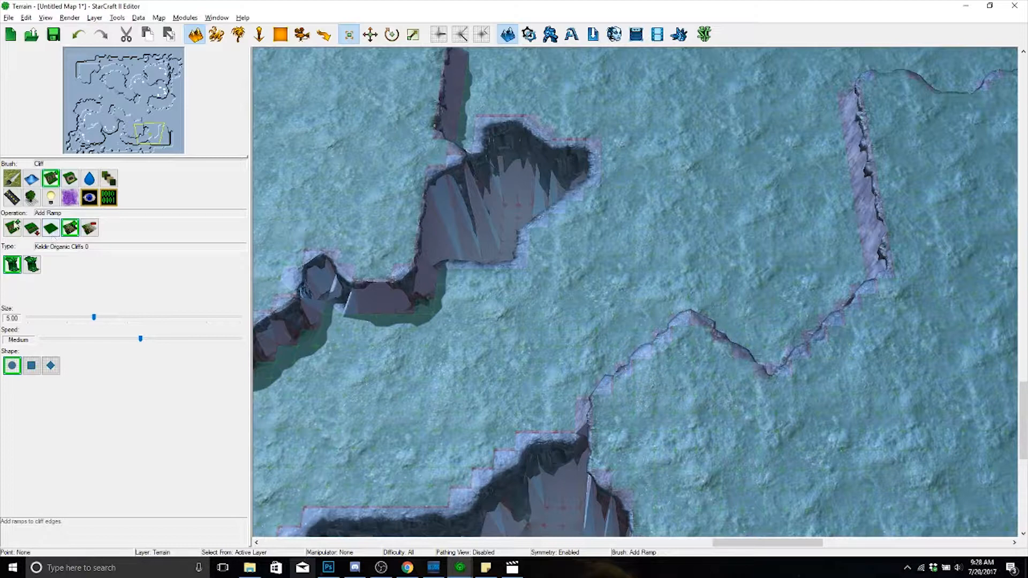
click(14, 226)
mouse_move(734, 386)
mouse_down()
mouse_move(753, 384)
mouse_move(814, 320)
mouse_up()
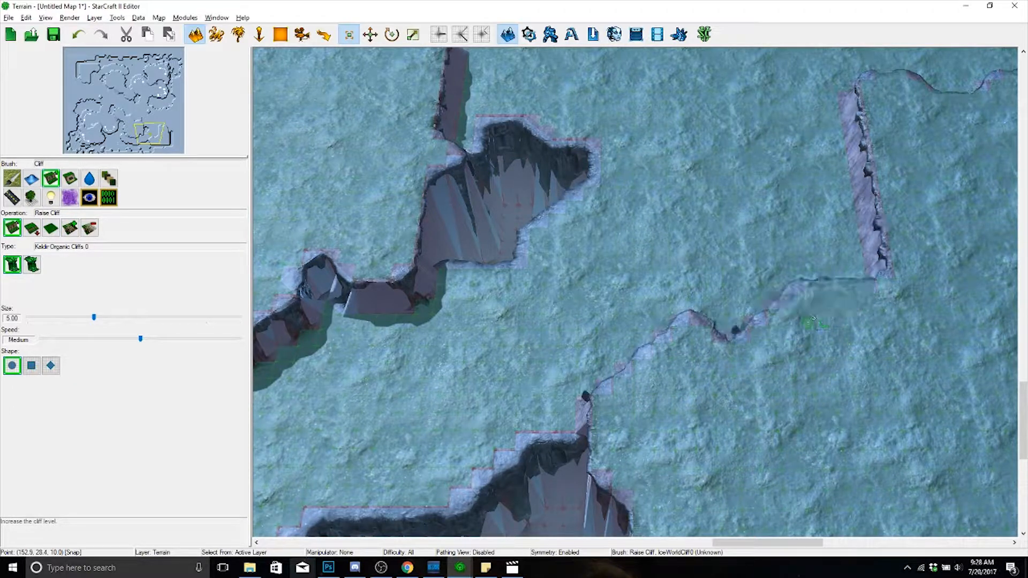
click(70, 228)
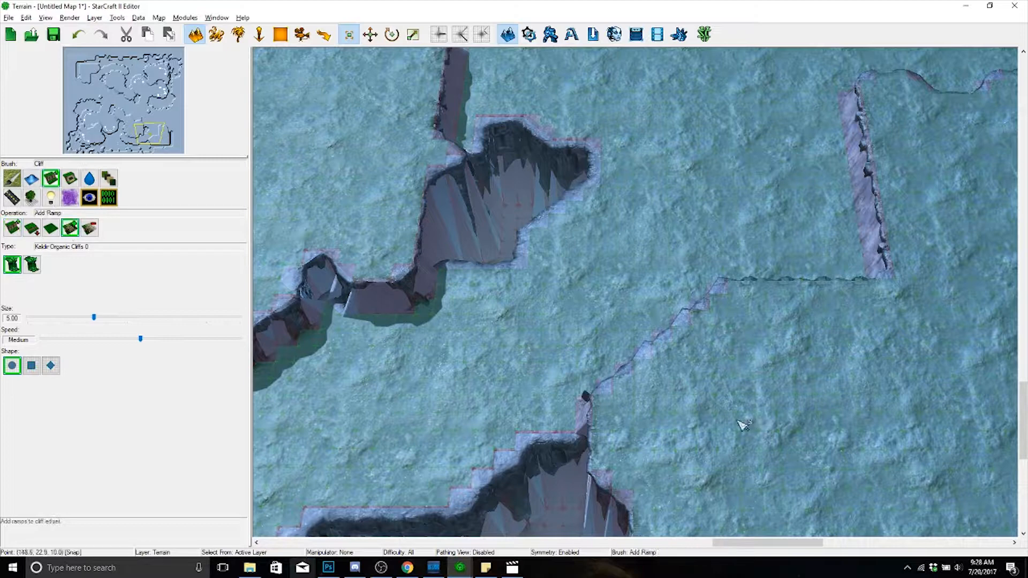
- Cut back the southeastern plateau's northwestern cliff toward the southeast, leaving a small tip beside the southern chasm
click(651, 346)
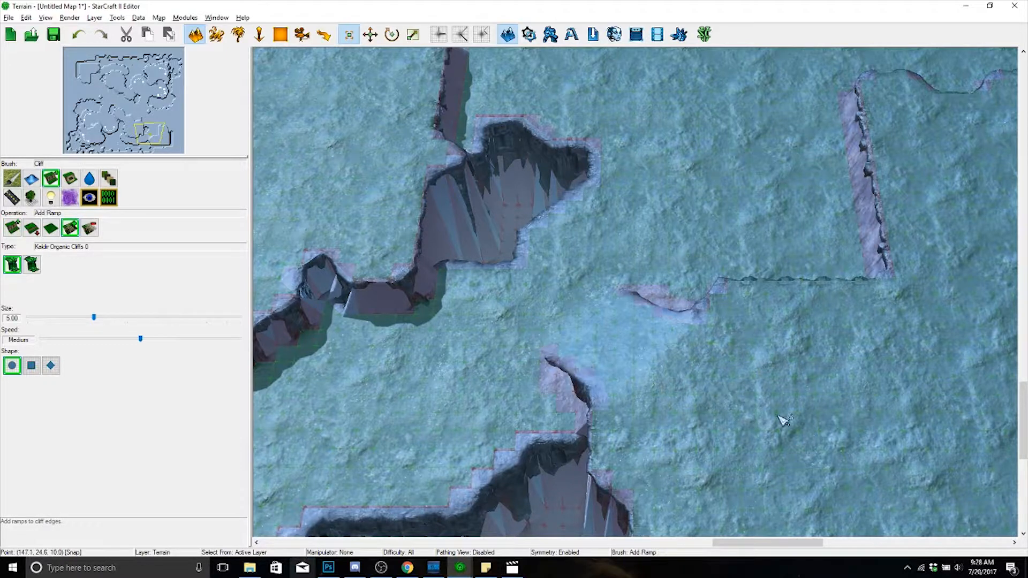
key(ctrl+z)
right_drag(783, 420, 737, 371)
click(13, 228)
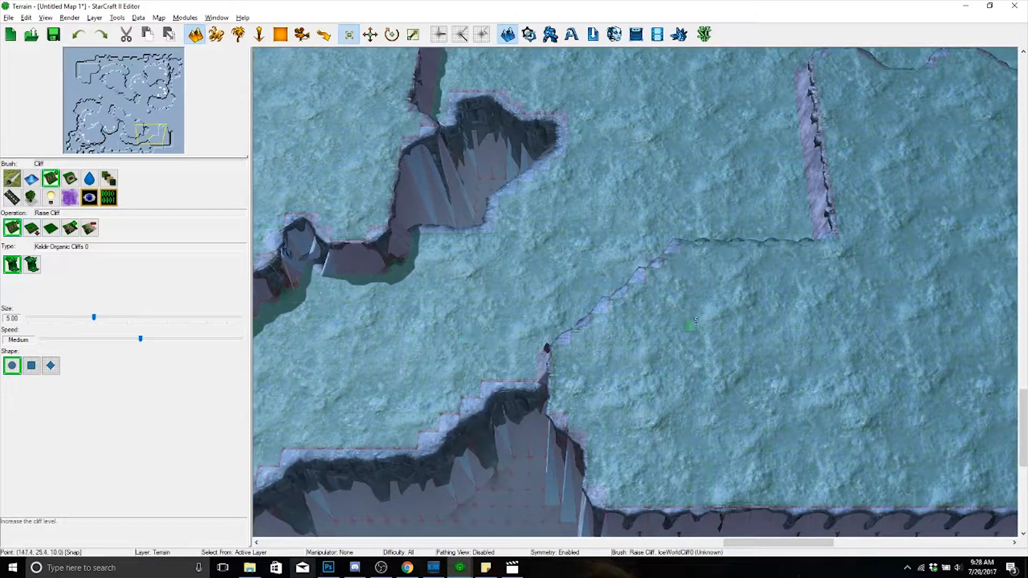
mouse_move(562, 300)
mouse_down()
mouse_move(627, 363)
mouse_move(656, 374)
mouse_move(760, 300)
mouse_move(691, 278)
mouse_move(663, 286)
mouse_move(686, 327)
mouse_move(712, 344)
mouse_move(773, 301)
mouse_move(769, 256)
mouse_up()
- Rebuild the plateau's northwestern cliff as a diagonal up to its western wall and add a ramp across the diagonal
click(70, 228)
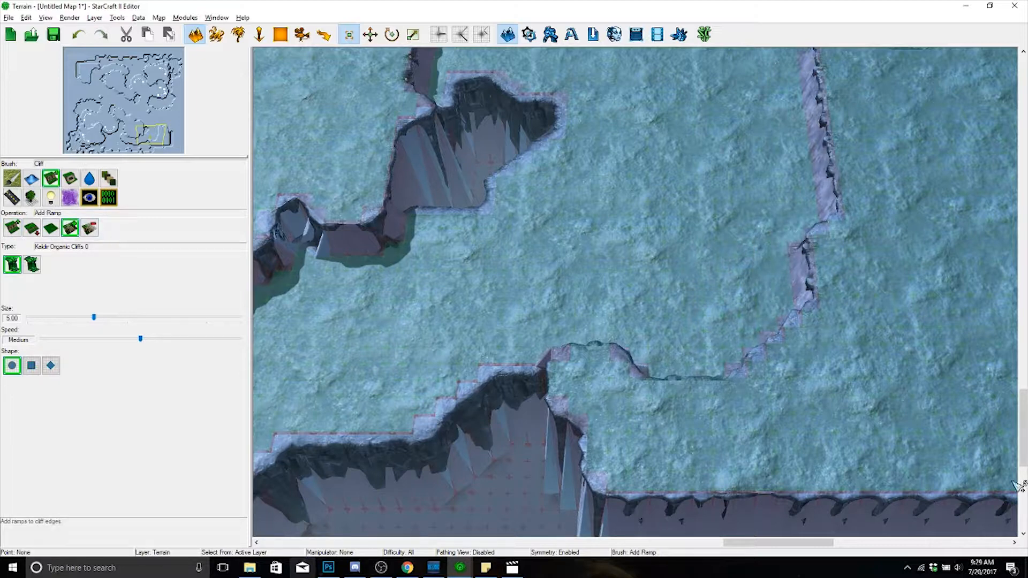
mouse_move(753, 399)
mouse_down()
mouse_move(701, 366)
mouse_move(799, 395)
mouse_up()
click(7, 221)
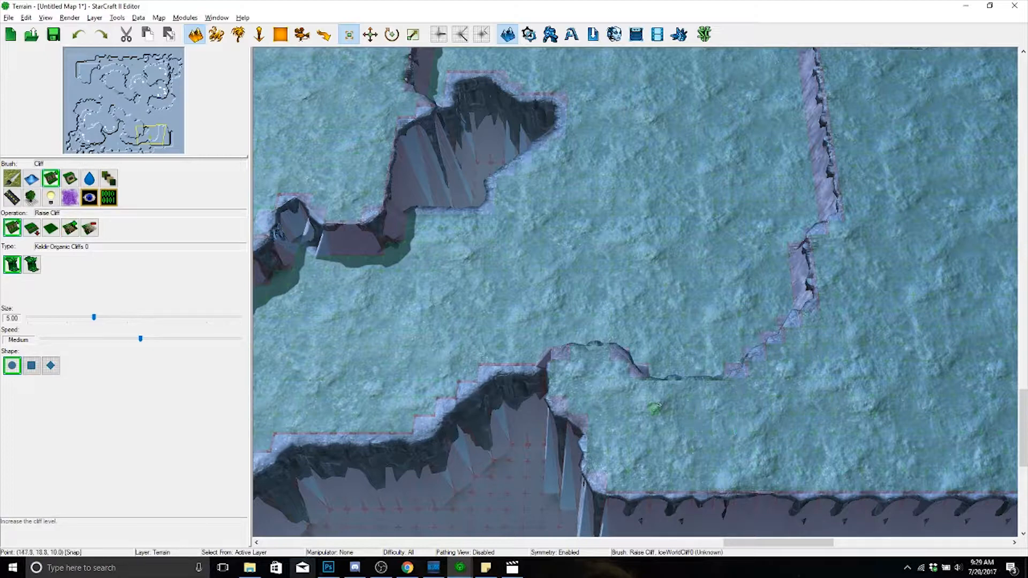
mouse_move(654, 409)
mouse_down()
mouse_move(696, 364)
mouse_move(769, 329)
mouse_move(735, 330)
mouse_move(774, 327)
mouse_move(805, 301)
mouse_up()
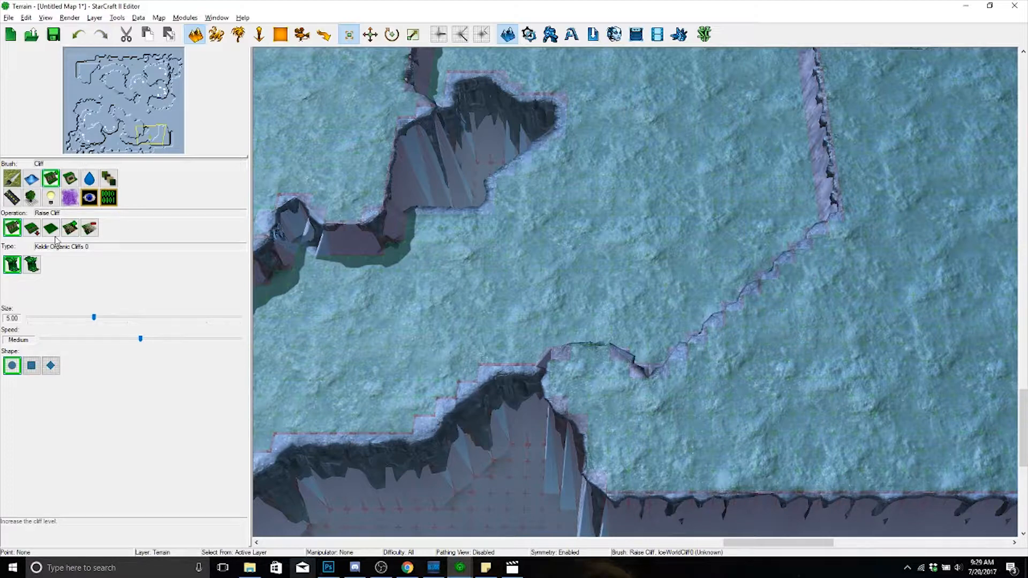
click(70, 228)
drag(737, 338, 713, 332)
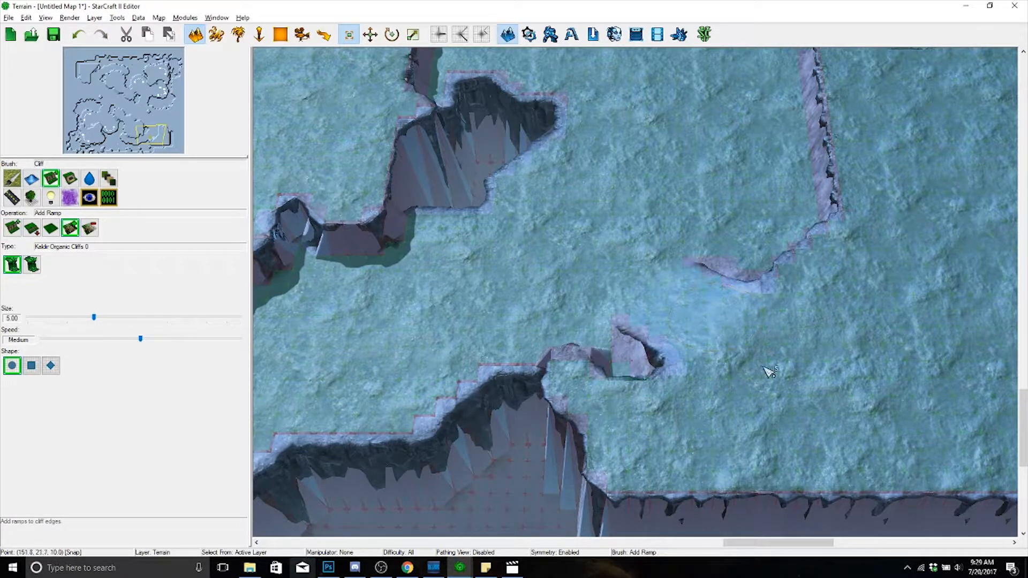
- Hide the pathing overlay and examine the new ramp and the southeastern plateau's layout against the rest of the map
right_drag(769, 371, 814, 297)
key(v)
scroll(820, 289, up, 3)
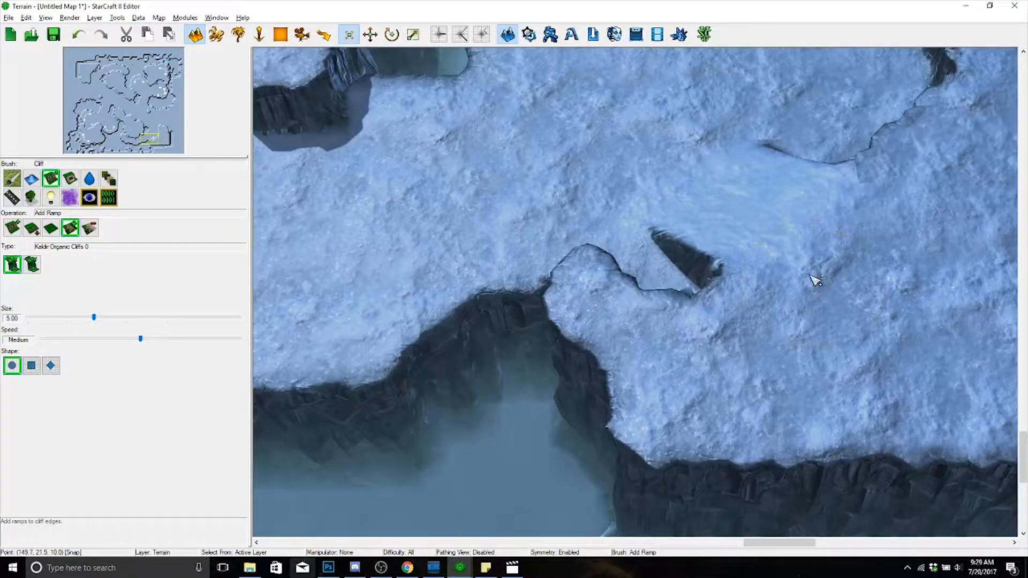
scroll(750, 324, down, 5)
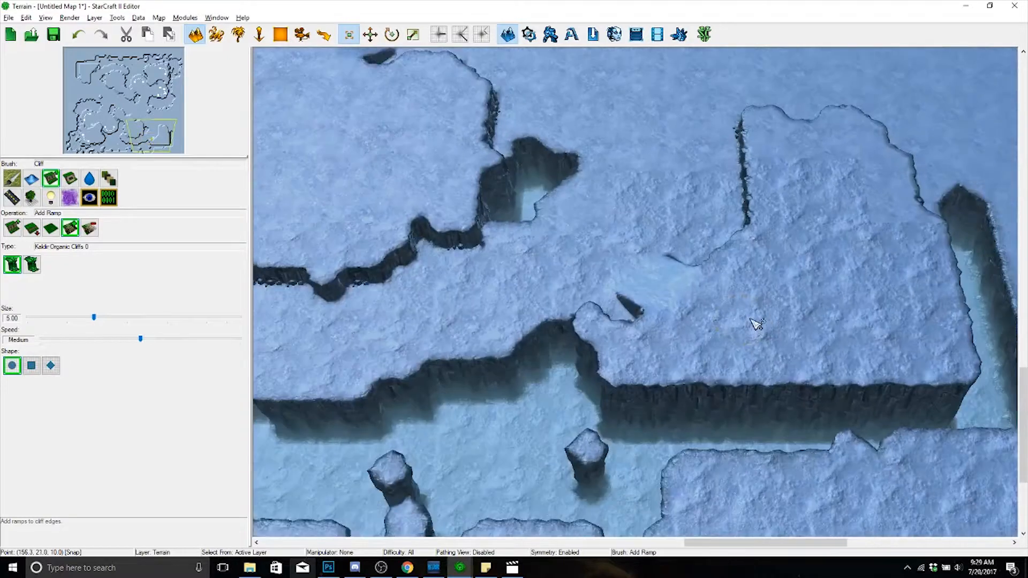
scroll(896, 401, down, 3)
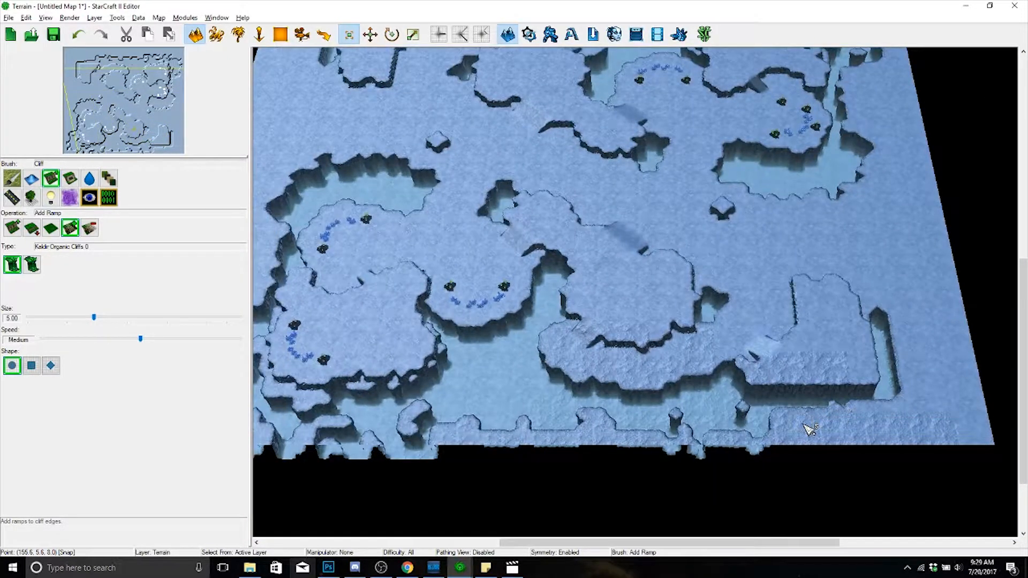
scroll(813, 432, up, 5)
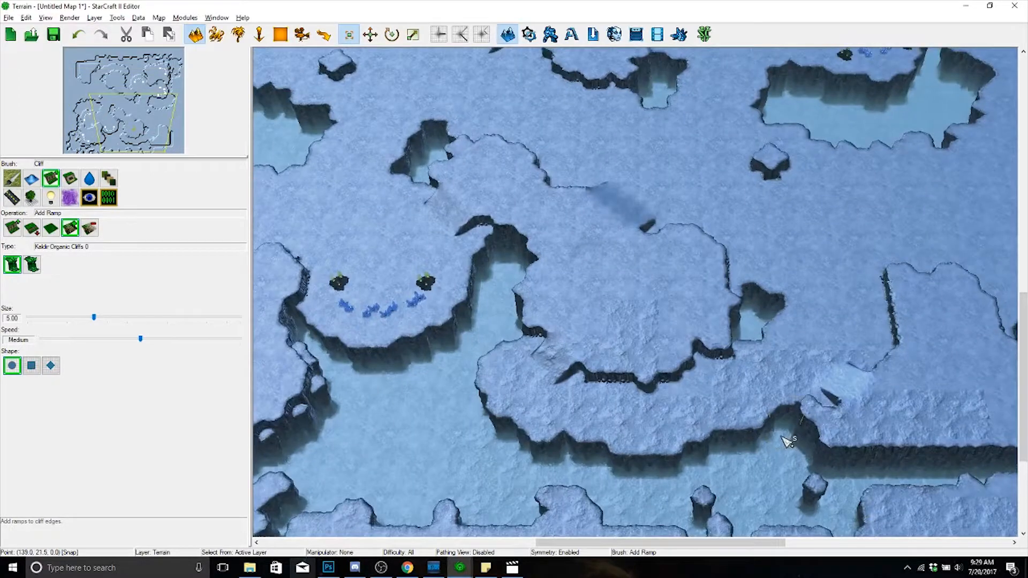
scroll(557, 394, down, 5)
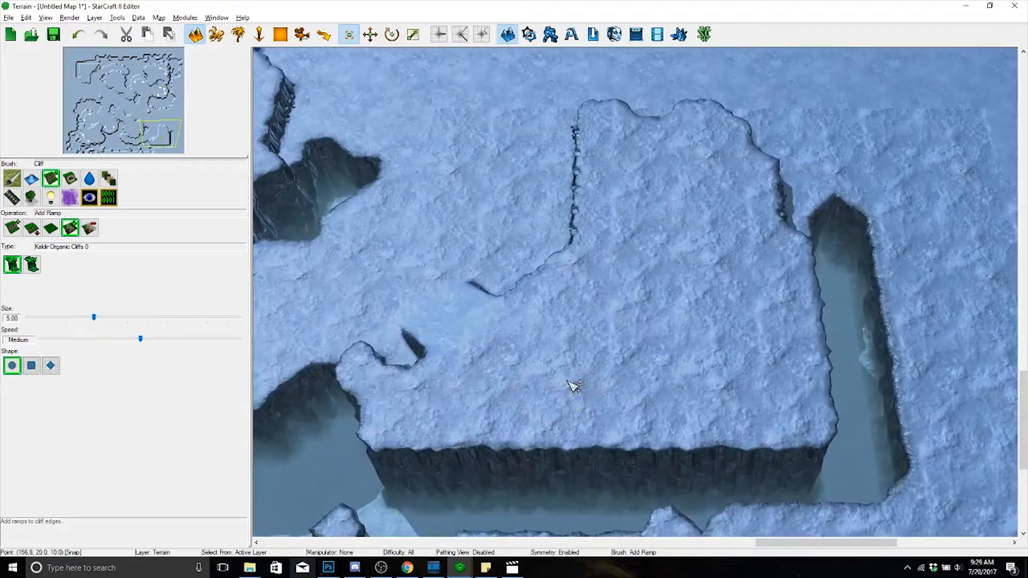
scroll(616, 407, down, 2)
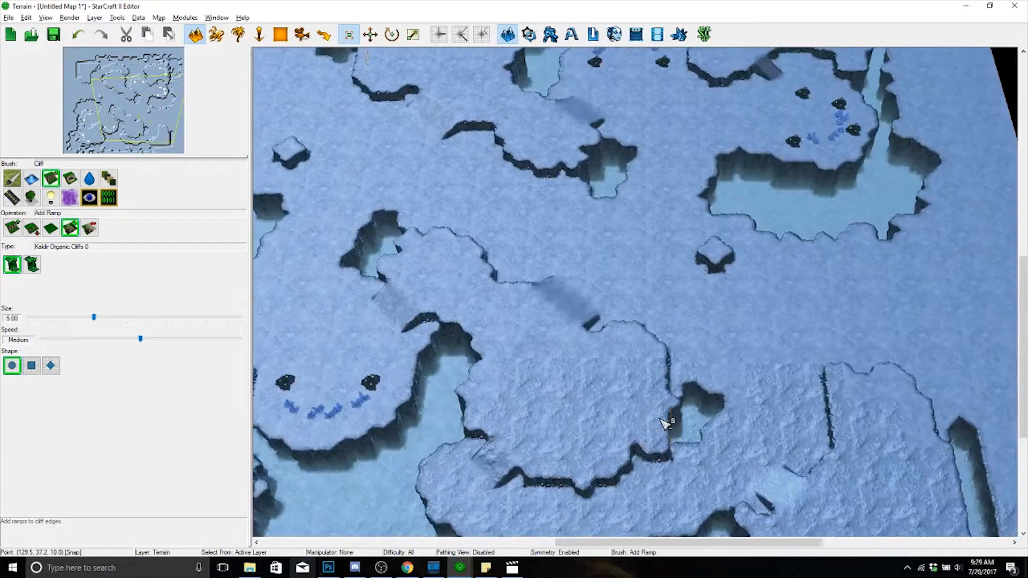
right_drag(602, 402, 560, 373)
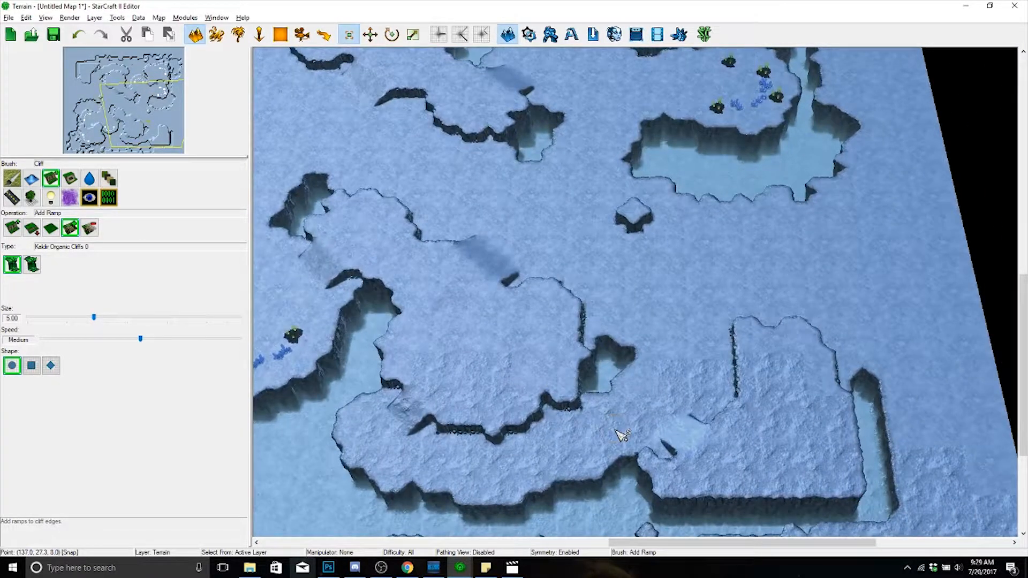
right_drag(856, 127, 761, 173)
right_drag(591, 315, 677, 222)
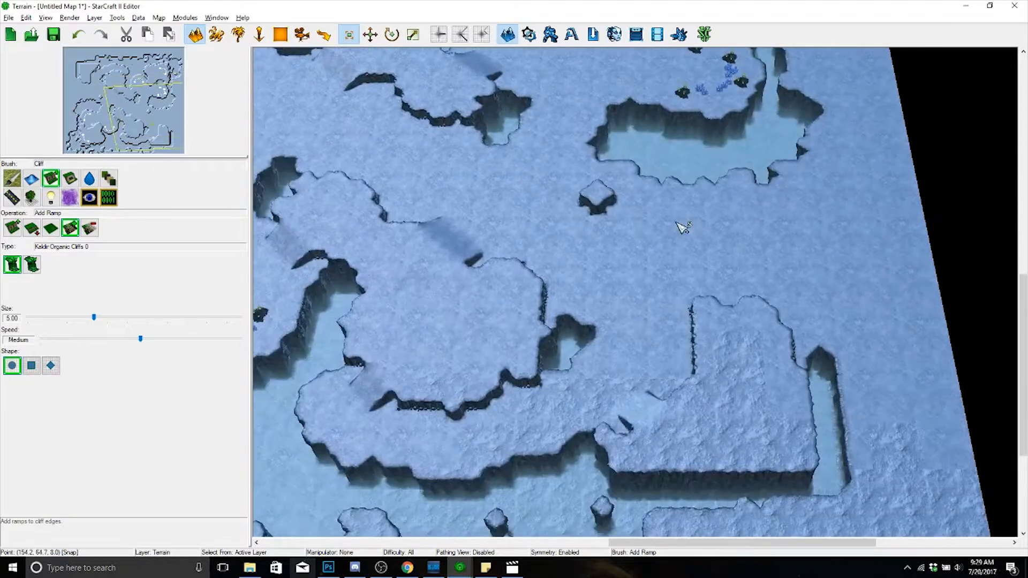
scroll(683, 228, down, 8)
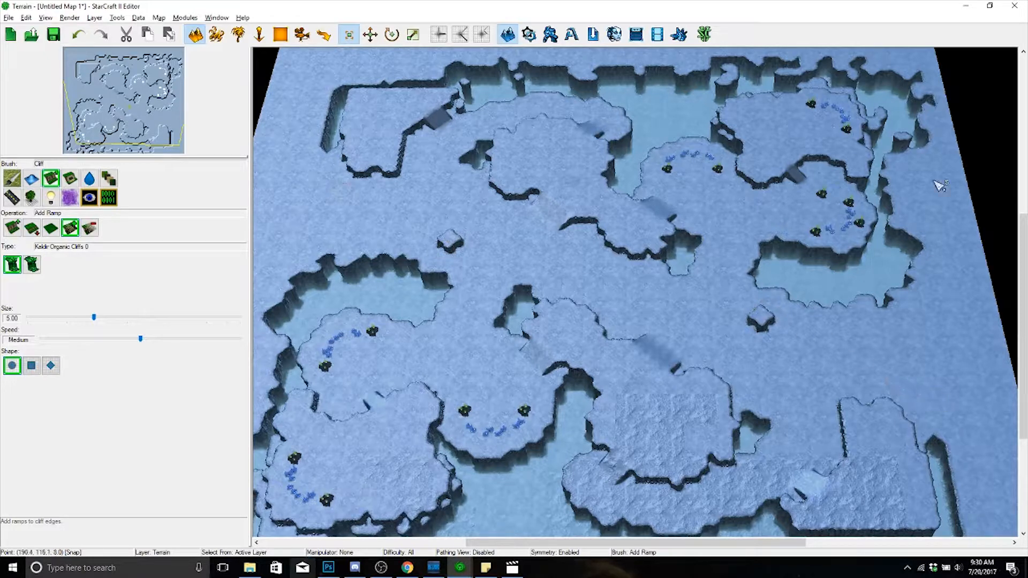
scroll(849, 402, up, 5)
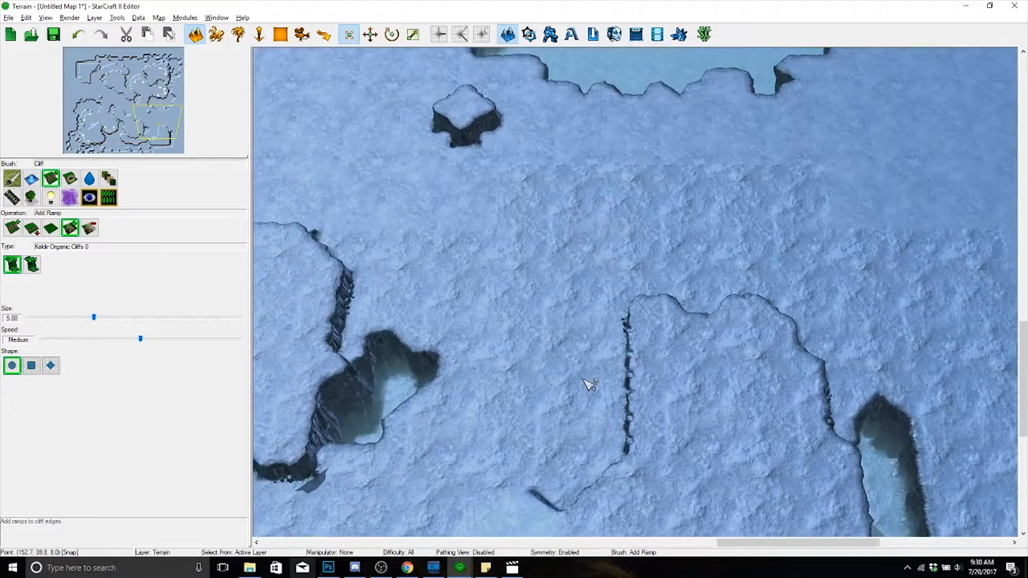
- Extend the southeastern plateau's northwestern corner outward to the northwest with raised cliff
right_drag(669, 352, 636, 377)
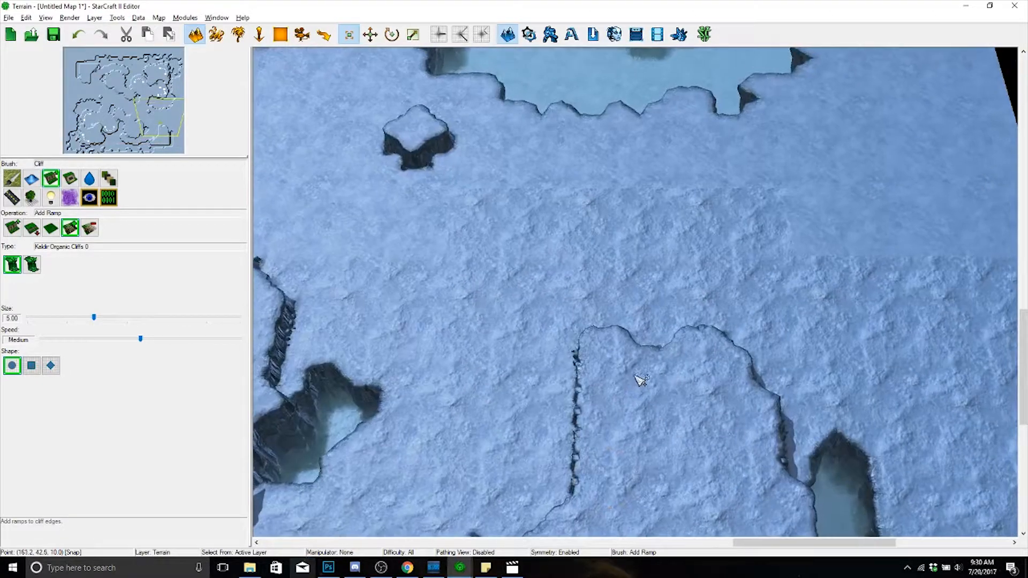
click(13, 227)
drag(585, 345, 542, 280)
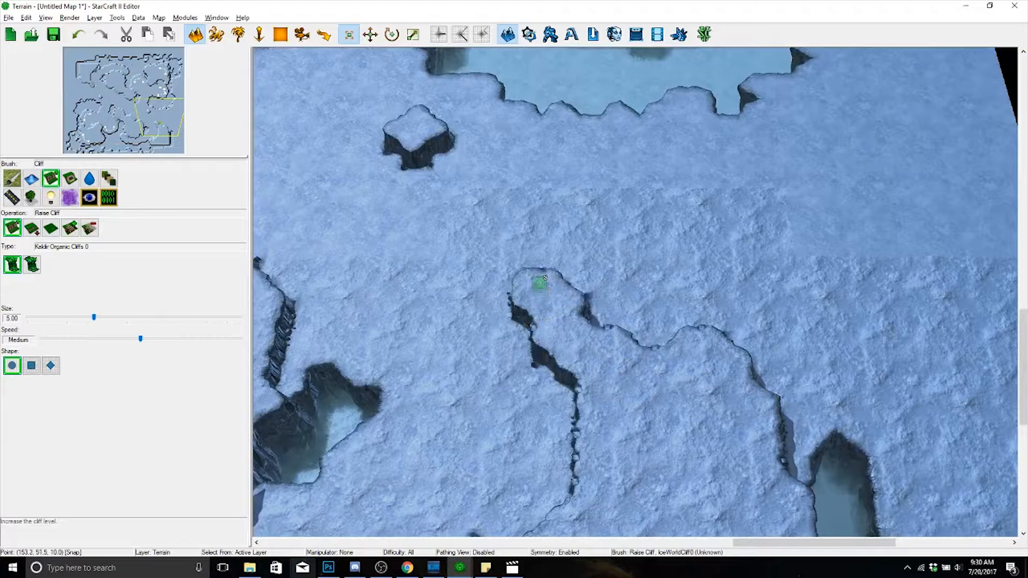
- Carve a narrow chasm along the western side of the plateau's northwestern extension and trim the extension's tip back
right_drag(551, 294, 678, 365)
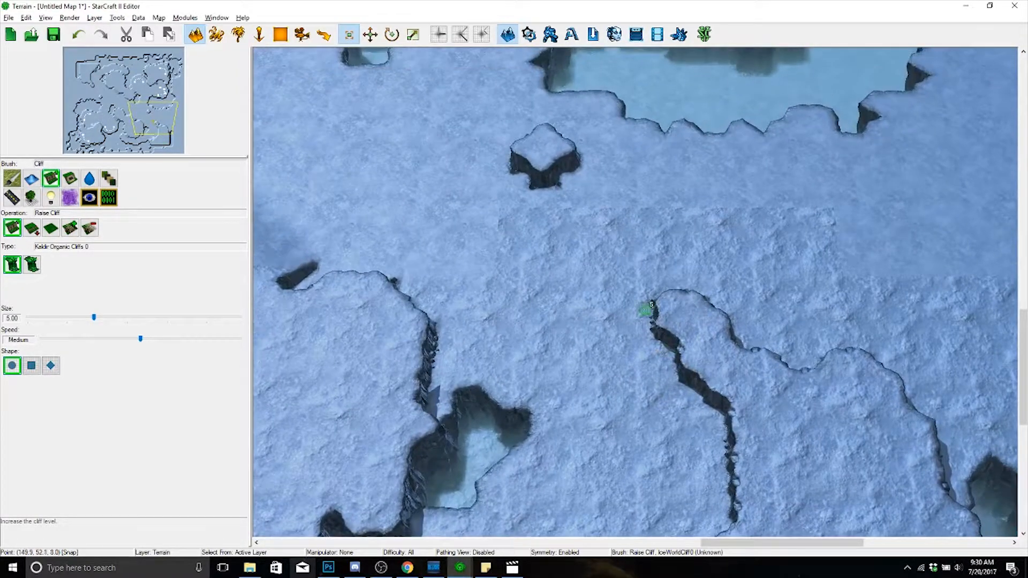
right_drag(645, 304, 634, 340)
mouse_move(634, 340)
mouse_down()
mouse_move(648, 345)
mouse_move(672, 408)
mouse_move(741, 456)
mouse_move(751, 450)
mouse_up()
drag(611, 281, 679, 302)
right_drag(673, 297, 711, 197)
mouse_move(588, 292)
mouse_down()
mouse_move(590, 312)
mouse_move(584, 305)
mouse_up()
right_drag(612, 315, 603, 388)
right_drag(661, 367, 592, 370)
right_drag(635, 343, 577, 316)
mouse_move(610, 380)
mouse_down()
mouse_move(554, 371)
mouse_move(537, 328)
mouse_move(555, 336)
mouse_up()
- Try cutting back the plateau's southeastern corner to widen the surrounding chasm, and show the pathing overlay again
right_drag(796, 470, 712, 271)
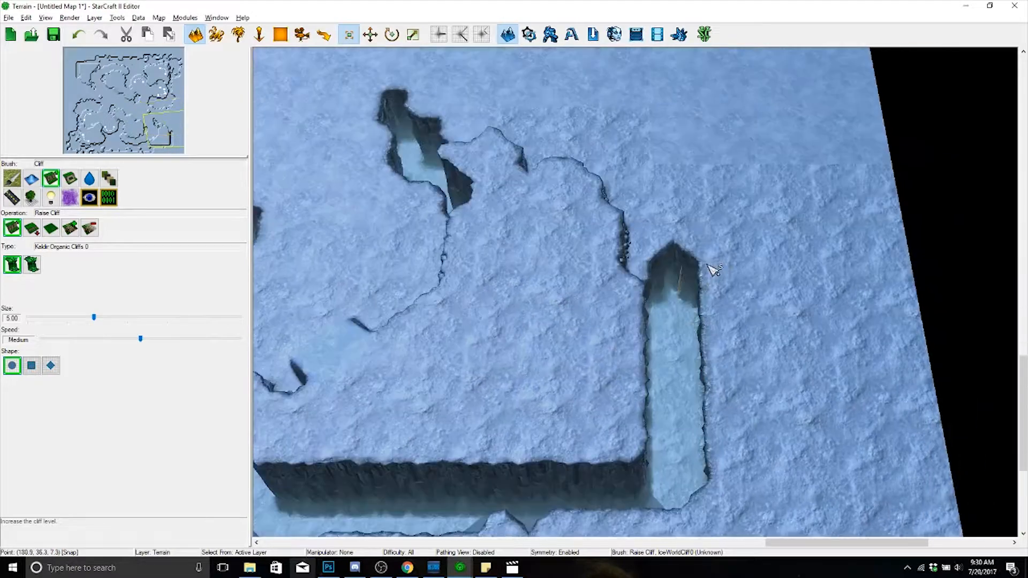
mouse_move(637, 332)
right_down()
mouse_move(739, 347)
mouse_move(766, 302)
right_up()
mouse_move(630, 441)
shift+mouse_down()
mouse_move(772, 410)
mouse_move(766, 425)
shift+mouse_up()
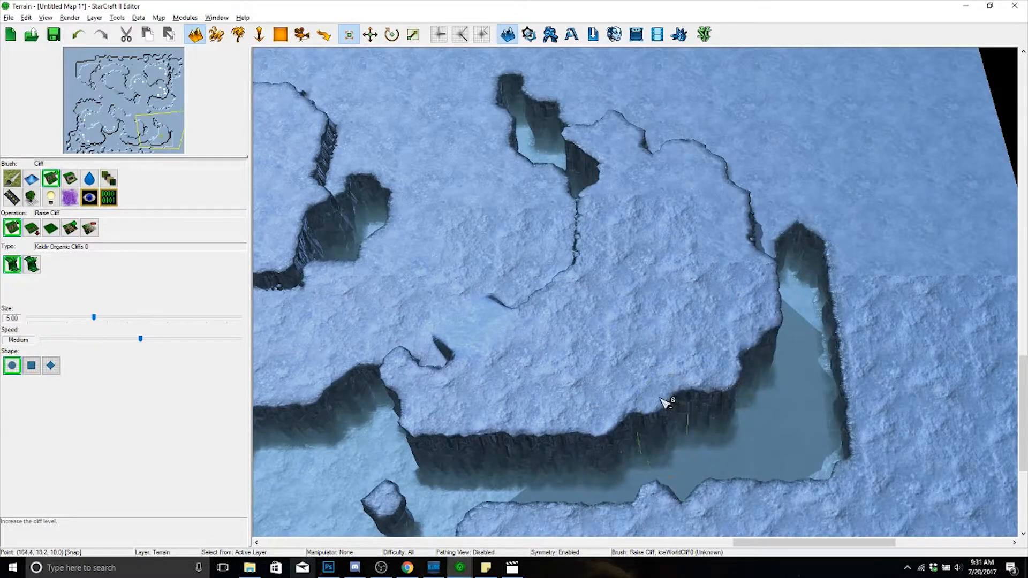
right_drag(662, 398, 638, 396)
key(o)
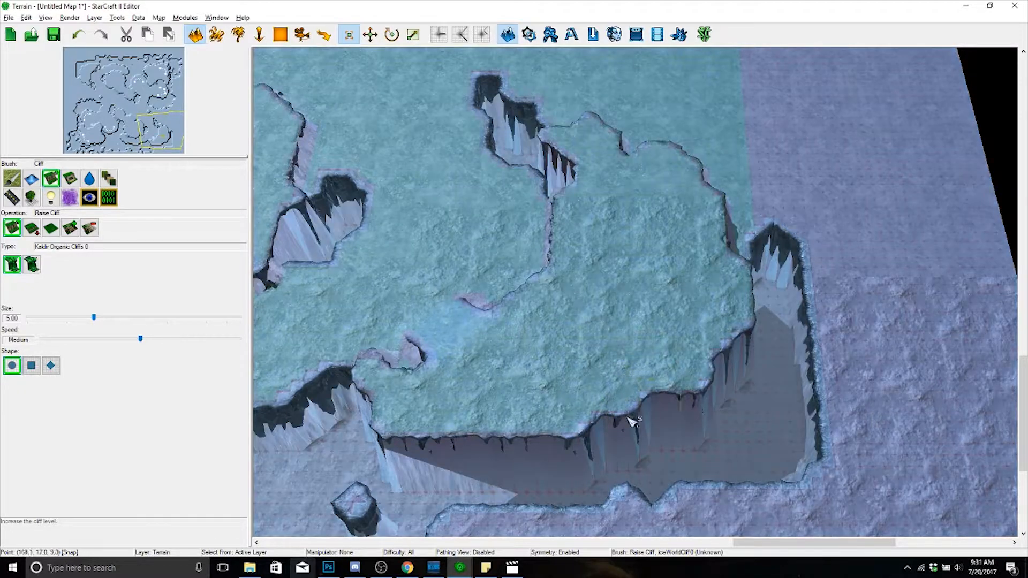
- Restore the plateau's southeastern corner and cut a shallow notch into the western half of its southern cliff
mouse_move(620, 395)
shift+mouse_down()
mouse_move(664, 391)
mouse_move(716, 343)
mouse_move(734, 369)
mouse_move(728, 343)
mouse_move(706, 401)
mouse_move(616, 402)
shift+mouse_up()
mouse_move(627, 405)
right_down()
mouse_move(720, 391)
mouse_move(630, 420)
right_up()
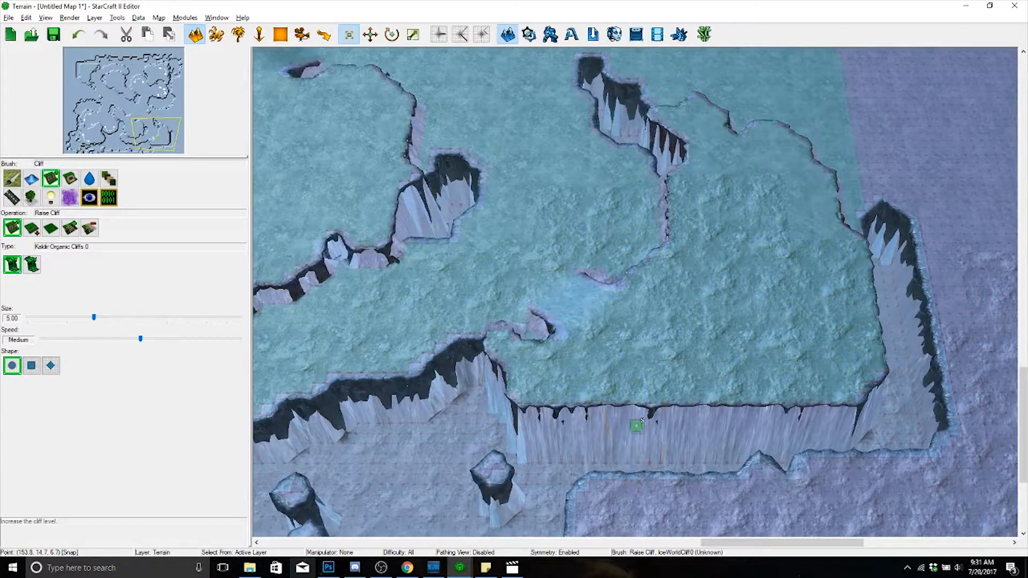
drag(637, 426, 654, 423)
mouse_move(679, 322)
mouse_down()
mouse_move(606, 385)
mouse_move(669, 356)
mouse_up()
right_drag(664, 353, 629, 438)
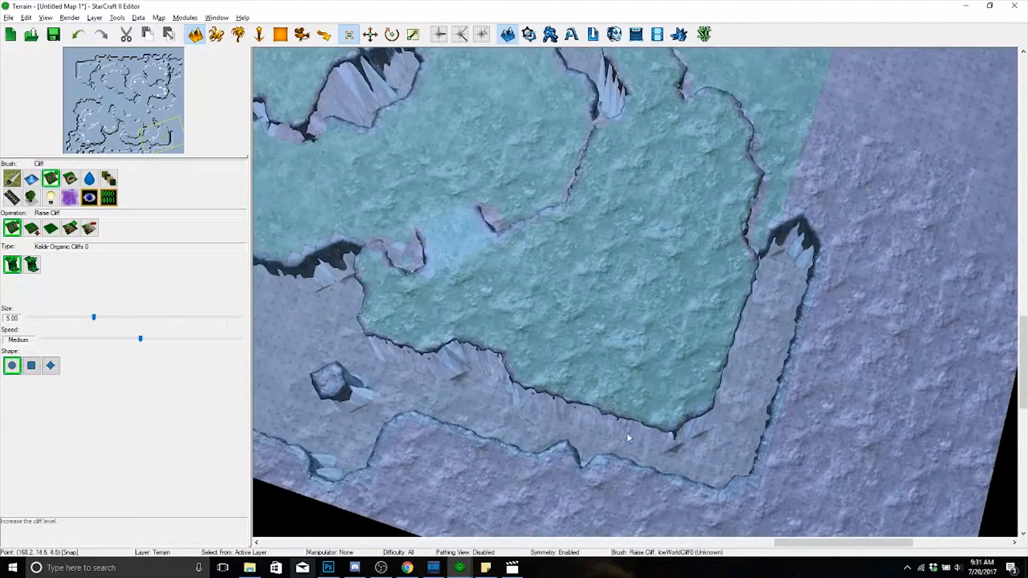
- Fill the dip in the plateau's northeastern cliff so the edge runs as a more even diagonal
ctrl+right_drag(730, 420, 706, 395)
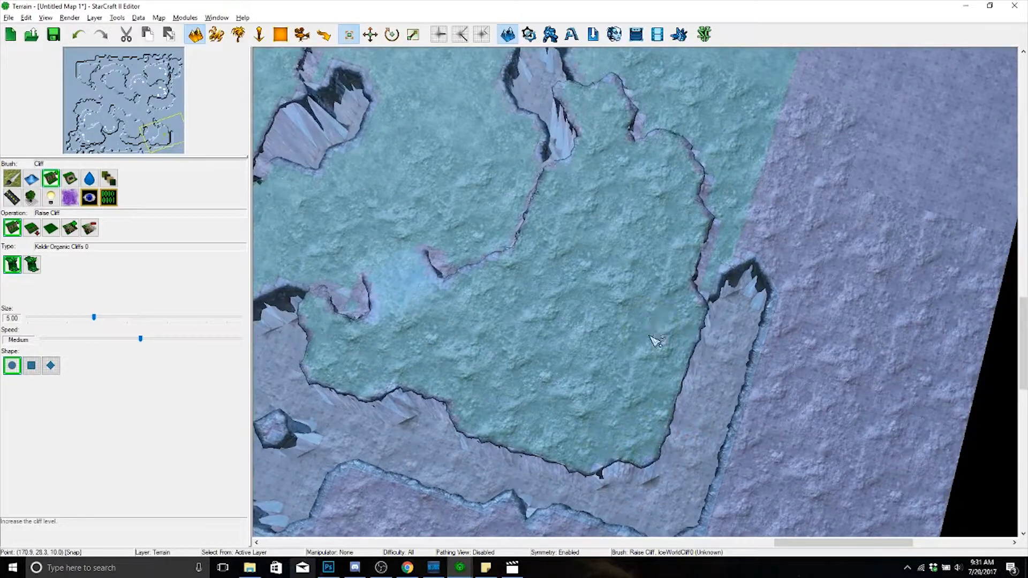
mouse_move(654, 340)
ctrl+right_down()
mouse_move(666, 338)
mouse_move(653, 380)
mouse_move(670, 420)
ctrl+right_up()
drag(641, 281, 617, 229)
right_drag(650, 248, 698, 276)
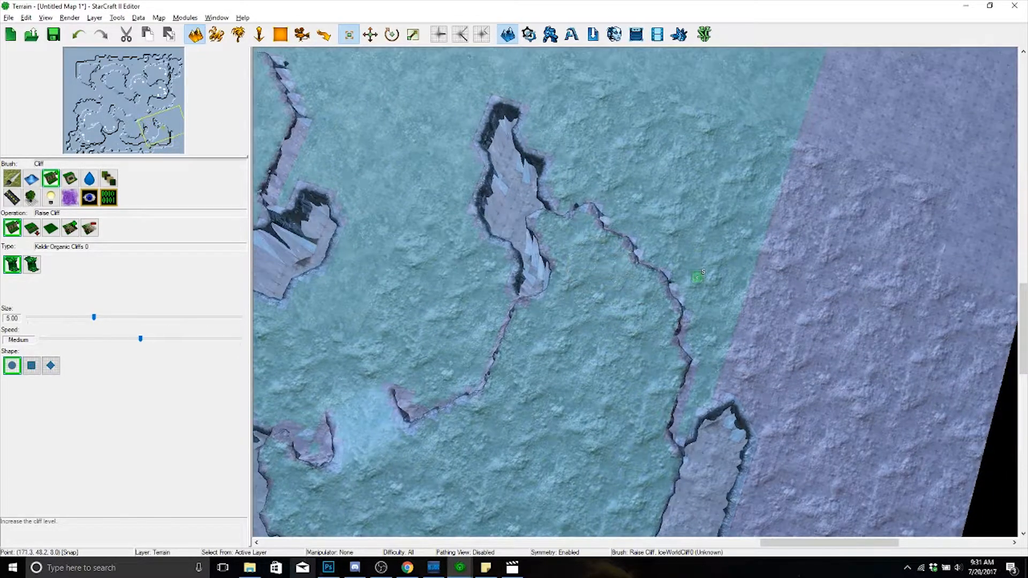
- Extend the eastern chasm north along the plateau's eastern cliff and notch the southern cliff near the southeastern corner
mouse_move(691, 300)
mouse_down()
mouse_move(676, 322)
mouse_move(728, 418)
mouse_move(685, 322)
mouse_move(710, 349)
mouse_up()
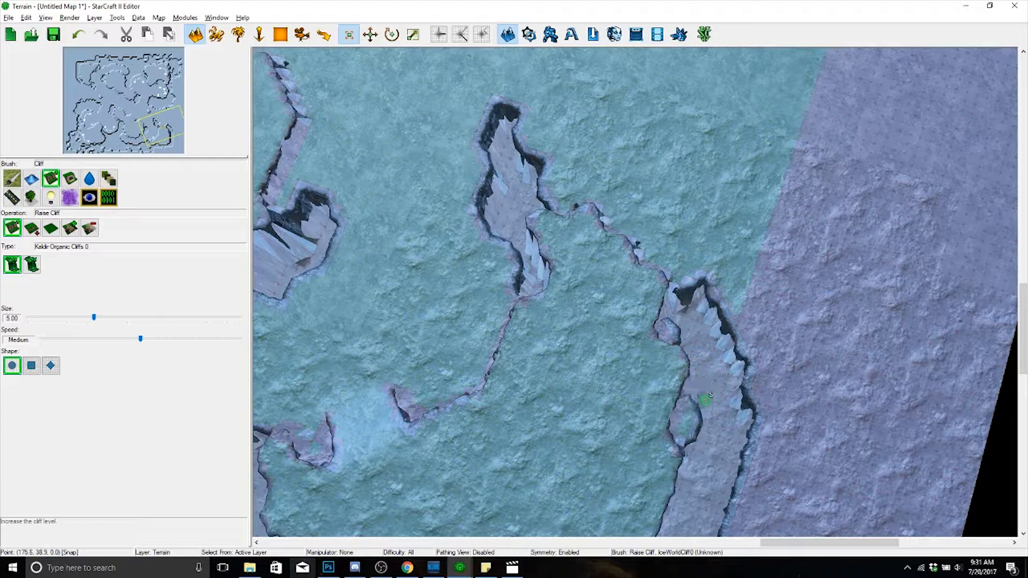
mouse_move(717, 411)
right_down()
mouse_move(770, 307)
mouse_move(756, 328)
right_up()
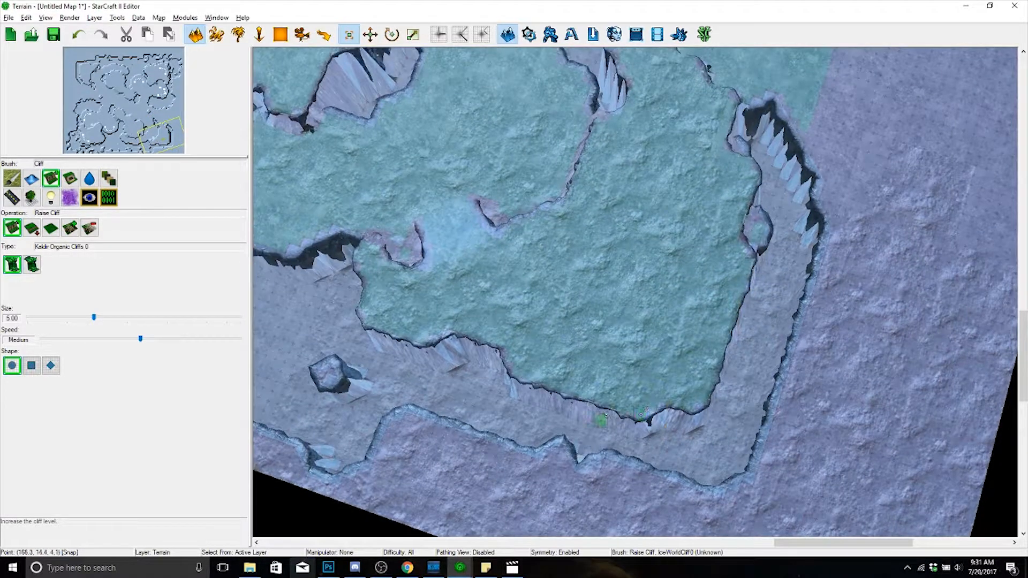
drag(602, 420, 617, 419)
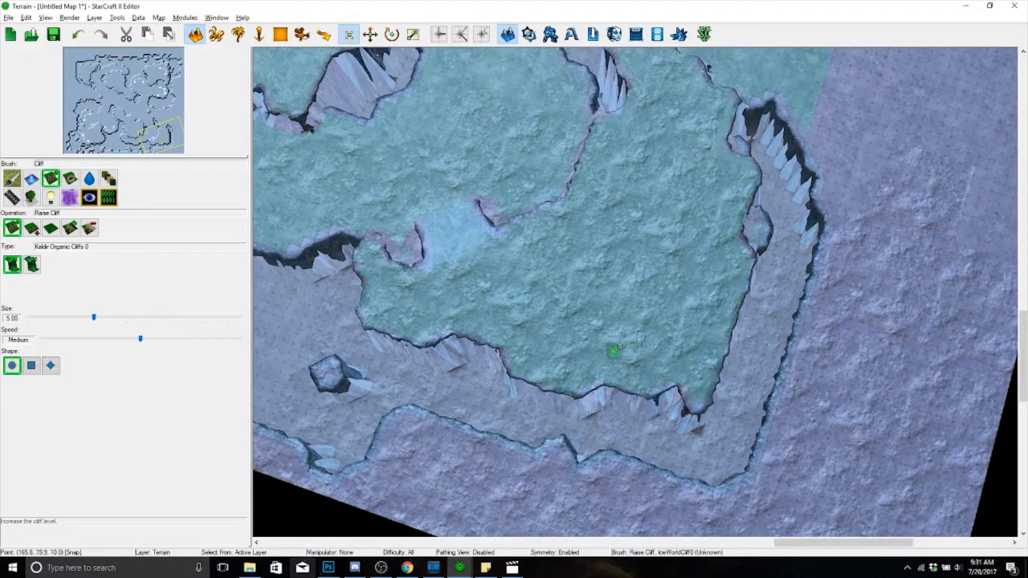
- Add a ramp on the plateau's northeastern cliff between the two chasms
scroll(611, 363, up, 3)
right_drag(695, 440, 654, 371)
scroll(646, 323, up, 5)
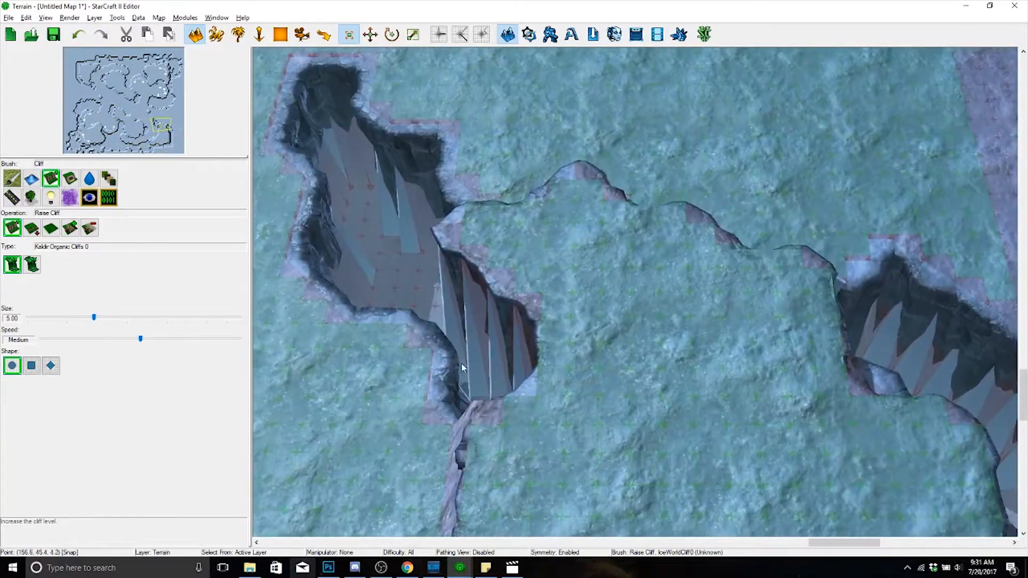
click(70, 228)
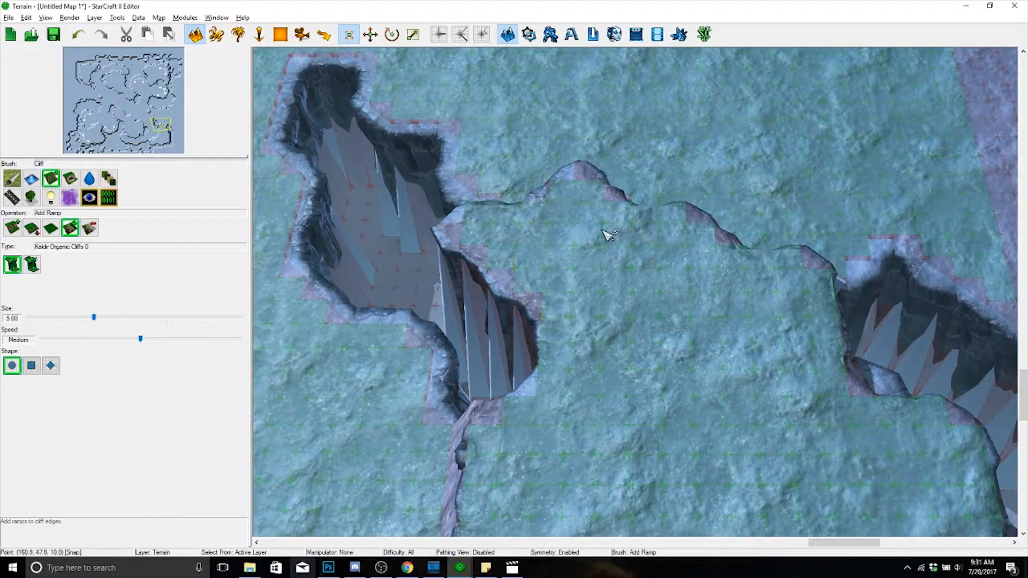
mouse_move(608, 234)
mouse_down()
mouse_move(624, 220)
mouse_move(649, 225)
mouse_up()
mouse_move(652, 251)
right_down()
mouse_move(600, 280)
mouse_move(653, 261)
right_up()
- Cut back the lower part of the plateau's western wall to the east, between the narrow chasm and the northwestern ramp
click(11, 230)
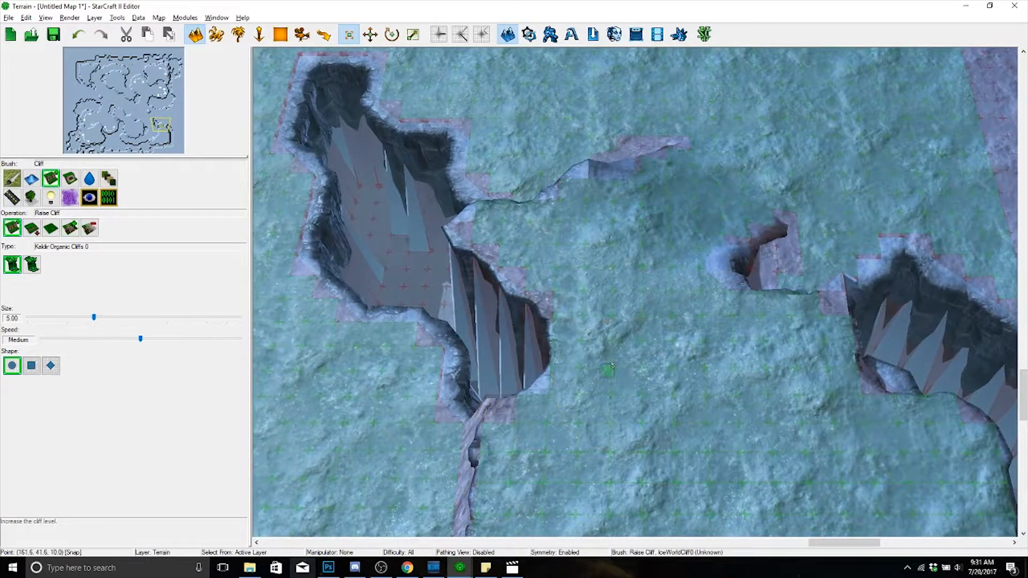
drag(609, 370, 579, 347)
right_drag(579, 347, 673, 304)
drag(637, 340, 631, 352)
right_drag(630, 351, 737, 239)
drag(732, 243, 734, 253)
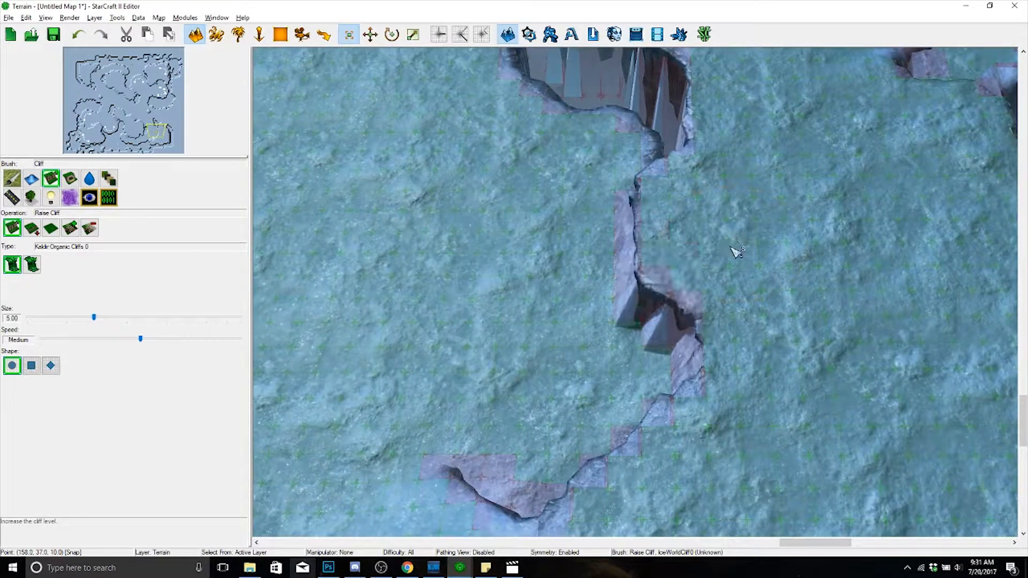
- Widen the recess in the plateau's western wall and reshape its inner cliff above the northwestern ramp
right_drag(719, 353, 747, 241)
drag(666, 298, 681, 307)
mouse_move(725, 321)
right_down()
mouse_move(681, 349)
mouse_move(709, 355)
right_up()
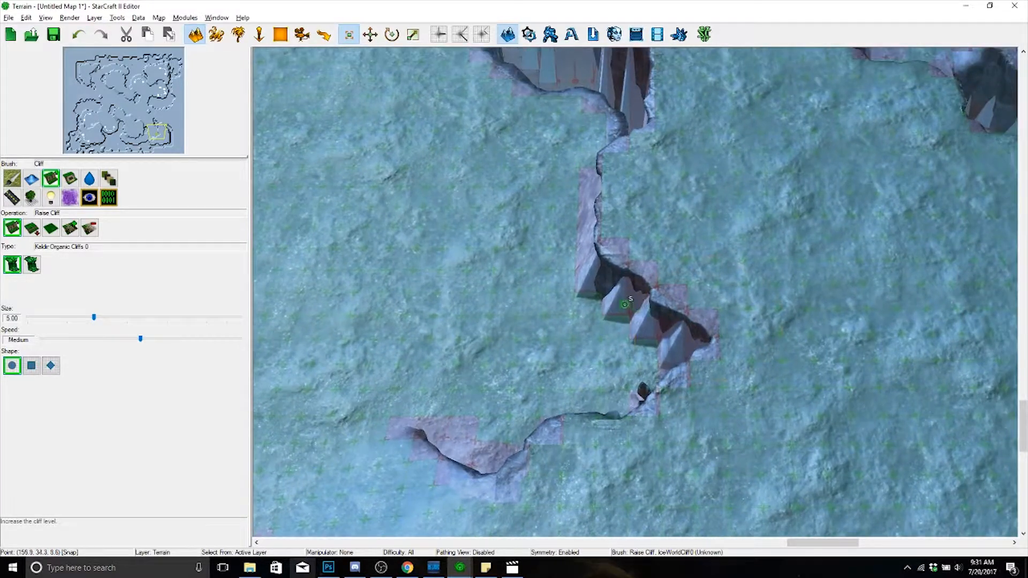
click(661, 328)
right_drag(741, 323, 711, 345)
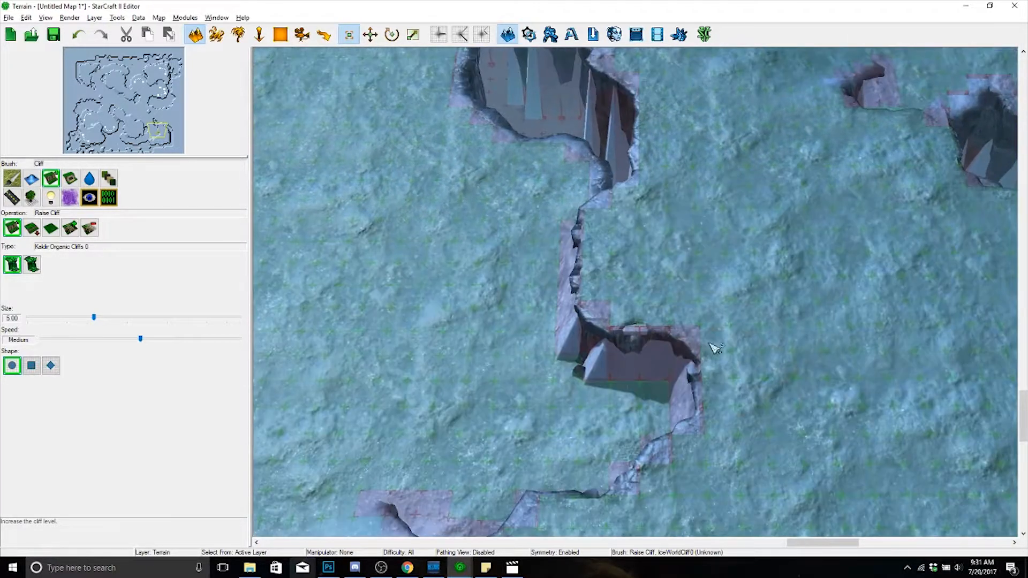
- Rework the recess in the southeastern plateau's western wall and raise the plateau edge farther west below it
drag(588, 368, 619, 386)
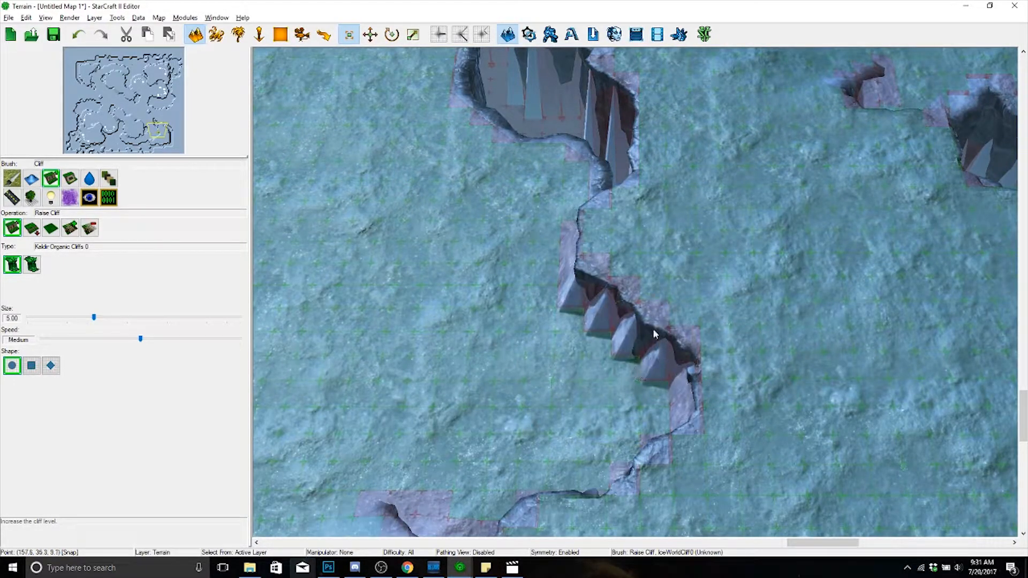
drag(638, 263, 635, 266)
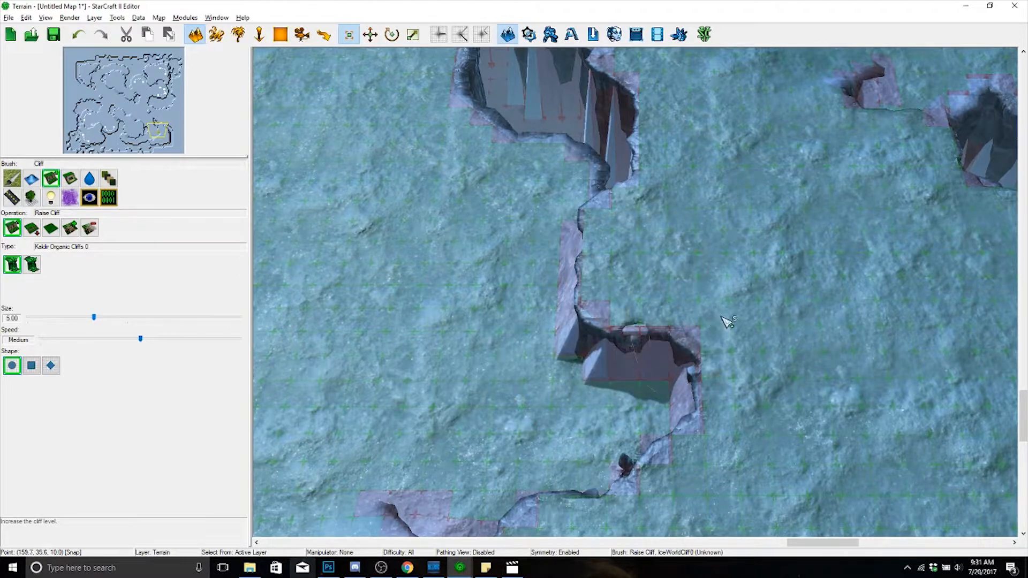
click(678, 325)
key(ctrl+z)
ctrl+right_drag(676, 264, 710, 409)
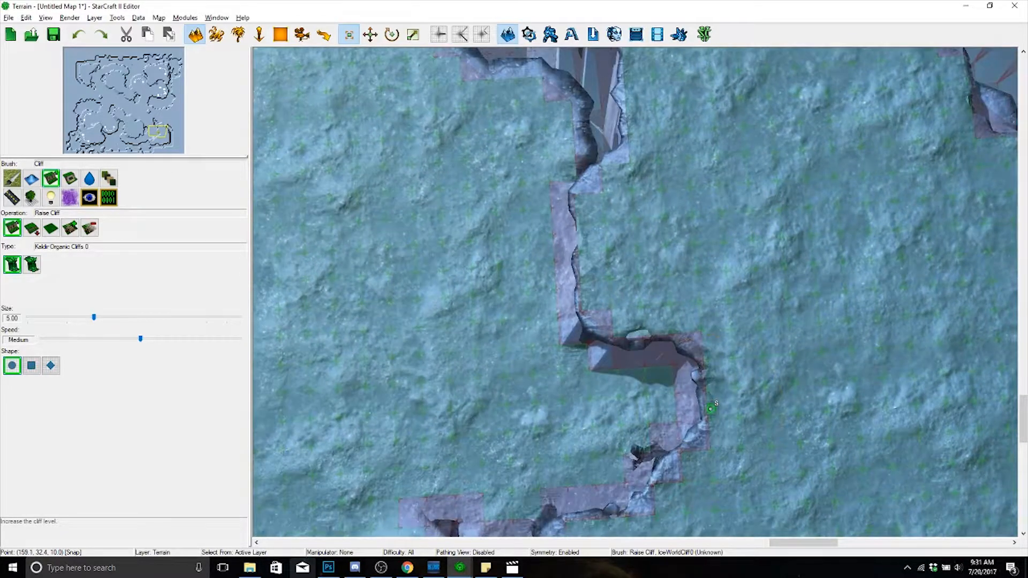
drag(538, 412, 575, 423)
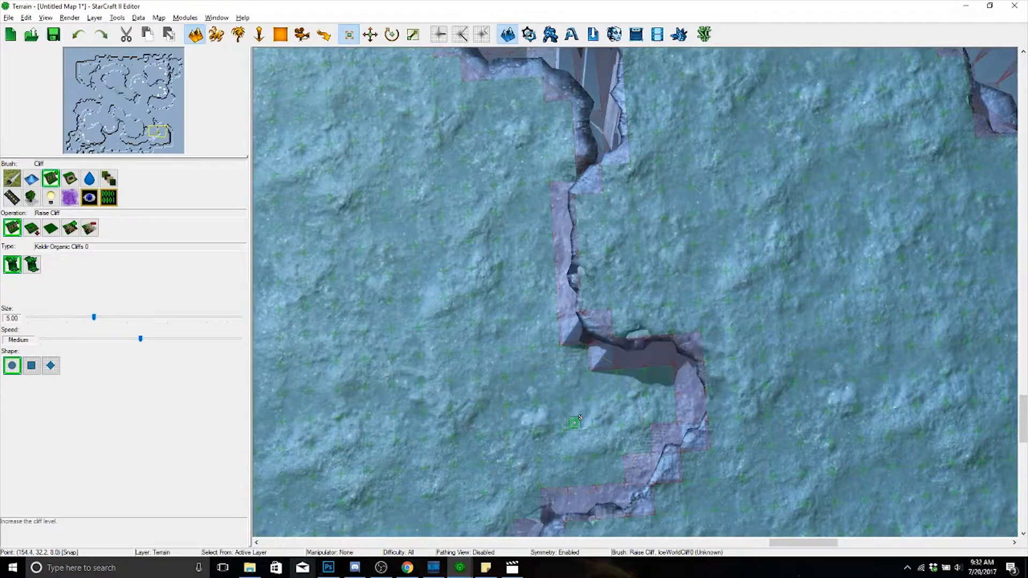
drag(694, 487, 711, 471)
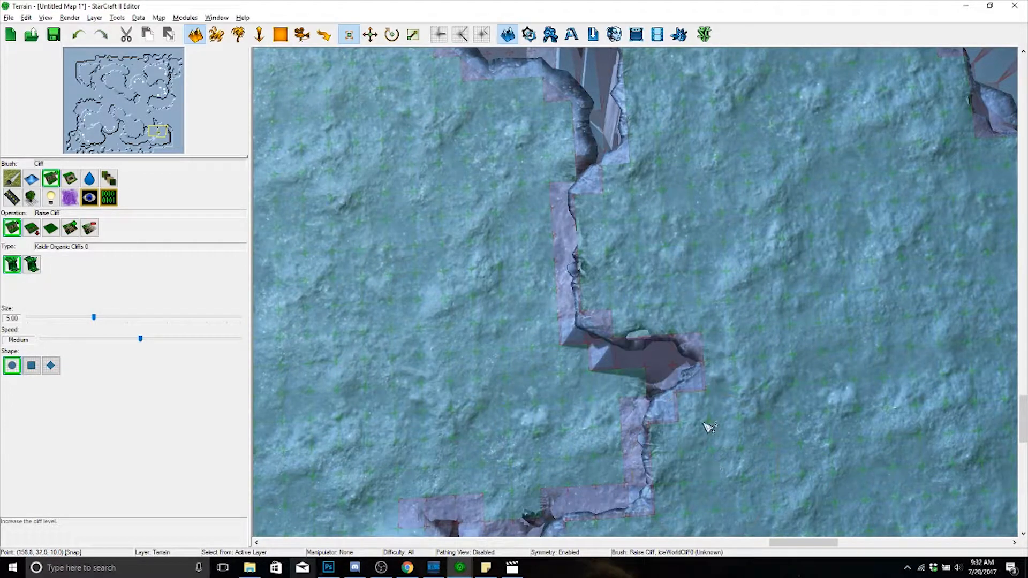
- Cut the plateau's southeastern corner back to a diagonal cliff and round out the eastern cliff just above it
mouse_move(708, 427)
ctrl+right_down()
mouse_move(635, 333)
mouse_move(498, 327)
ctrl+right_up()
scroll(674, 383, down, 6)
scroll(618, 319, up, 2)
right_drag(620, 407, 619, 384)
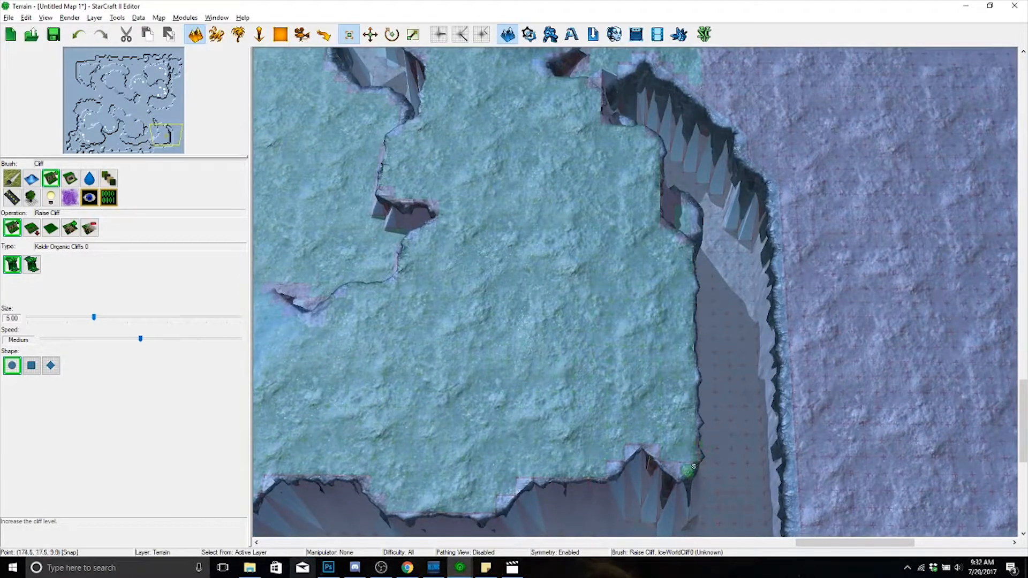
shift+click(691, 472)
mouse_move(705, 405)
shift+mouse_down()
mouse_move(695, 439)
mouse_move(614, 475)
shift+mouse_up()
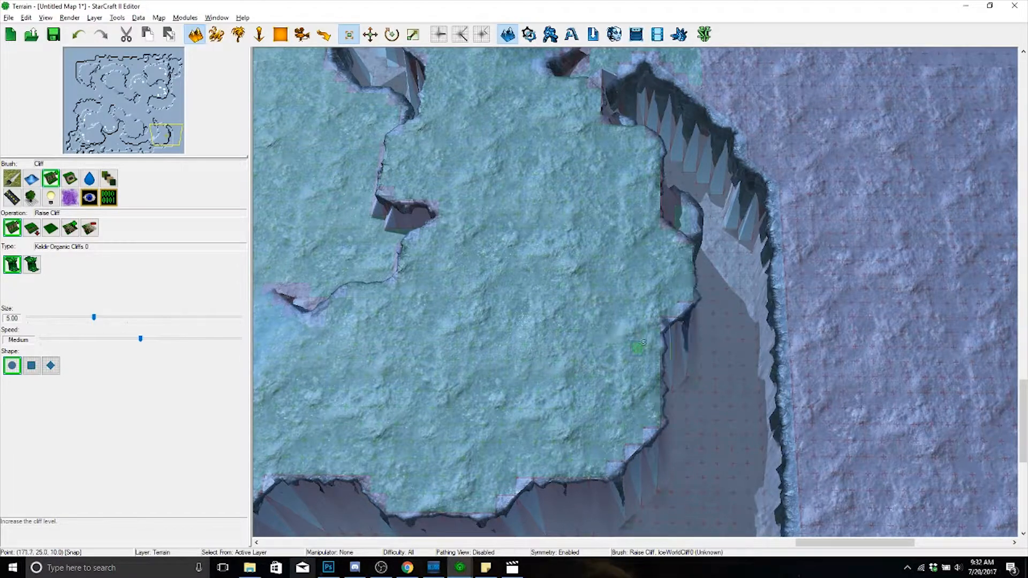
click(644, 344)
right_drag(638, 314, 663, 384)
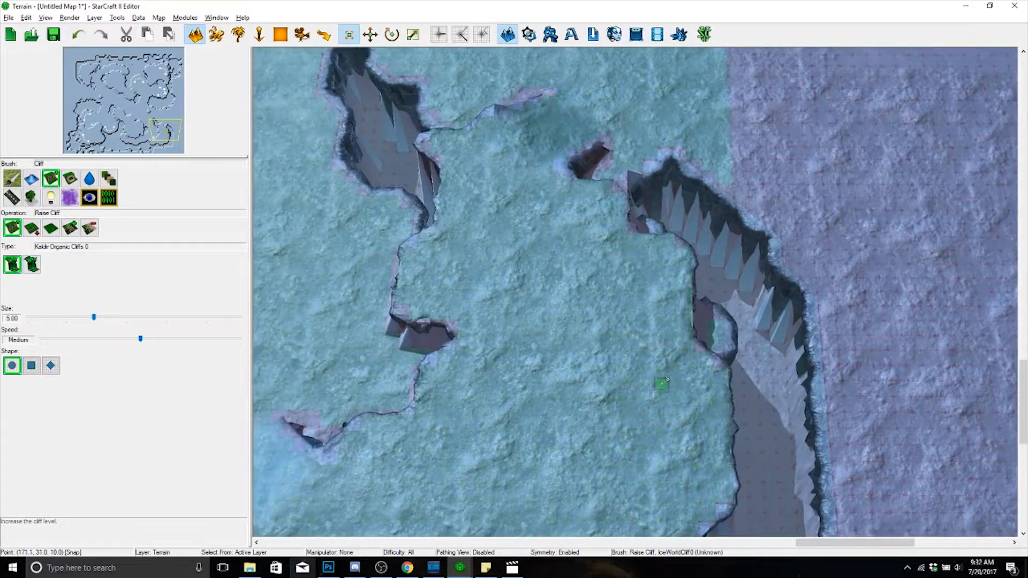
right_drag(536, 301, 522, 466)
mouse_move(702, 354)
mouse_down()
mouse_move(732, 290)
mouse_move(741, 202)
mouse_up()
right_drag(742, 198, 711, 340)
click(712, 335)
mouse_move(712, 336)
mouse_down()
mouse_move(720, 257)
mouse_move(696, 174)
mouse_move(656, 142)
mouse_move(645, 161)
mouse_move(702, 276)
mouse_move(685, 284)
mouse_move(675, 272)
mouse_up()
key(ctrl+z)
key(ctrl+z)
key(ctrl+z)
key(ctrl+z)
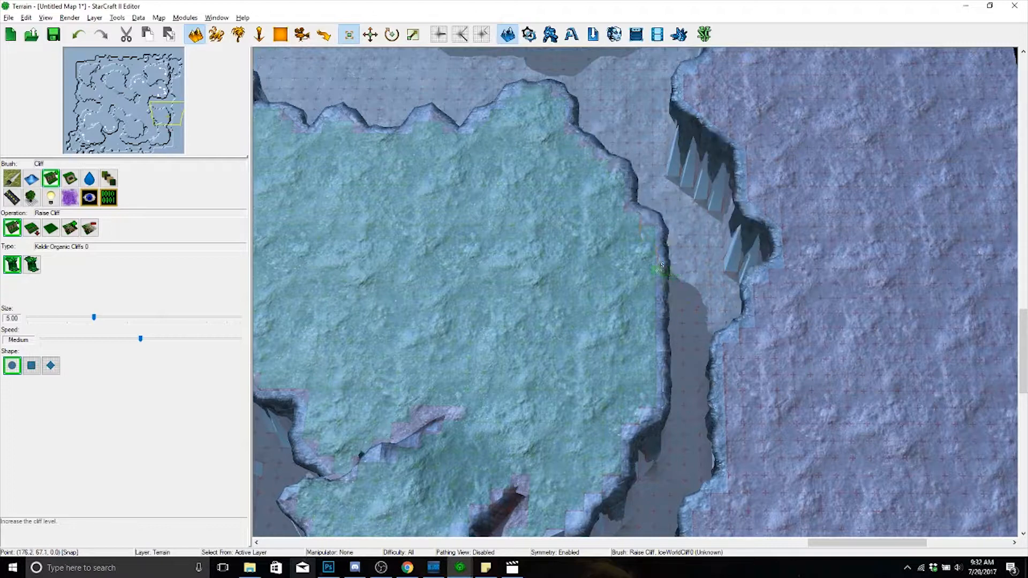
- Smooth the jagged southern rim of the large eastern chasm north of the small raised rock pillar
right_drag(596, 283, 789, 338)
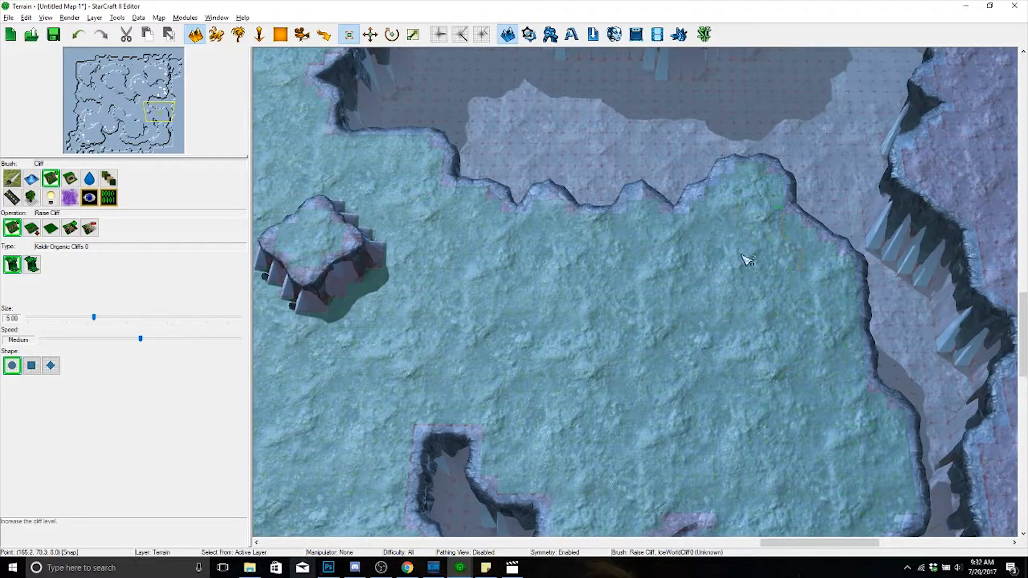
right_drag(745, 257, 710, 303)
mouse_move(574, 313)
mouse_down()
mouse_move(579, 259)
mouse_move(716, 238)
mouse_move(730, 289)
mouse_move(677, 257)
mouse_move(498, 282)
mouse_move(494, 267)
mouse_move(599, 237)
mouse_up()
mouse_move(599, 236)
right_down()
mouse_move(632, 165)
mouse_move(774, 264)
right_up()
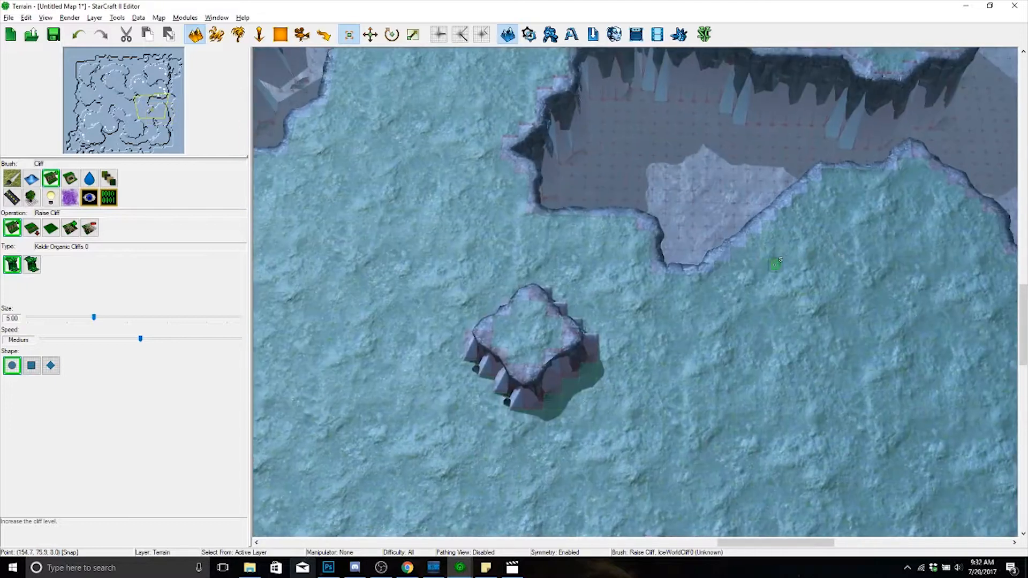
mouse_move(537, 226)
mouse_down()
mouse_move(605, 221)
mouse_move(700, 257)
mouse_move(744, 234)
mouse_up()
right_drag(744, 234, 515, 270)
mouse_move(529, 240)
mouse_down()
mouse_move(599, 251)
mouse_move(685, 353)
mouse_move(610, 289)
mouse_move(670, 304)
mouse_move(666, 318)
mouse_up()
- Reshape the western end of the eastern chasm, raising a small headland on its southern rim
mouse_move(537, 390)
right_down()
mouse_move(713, 328)
mouse_move(849, 391)
right_up()
drag(507, 286, 484, 235)
right_drag(581, 356, 550, 286)
right_drag(607, 337, 549, 233)
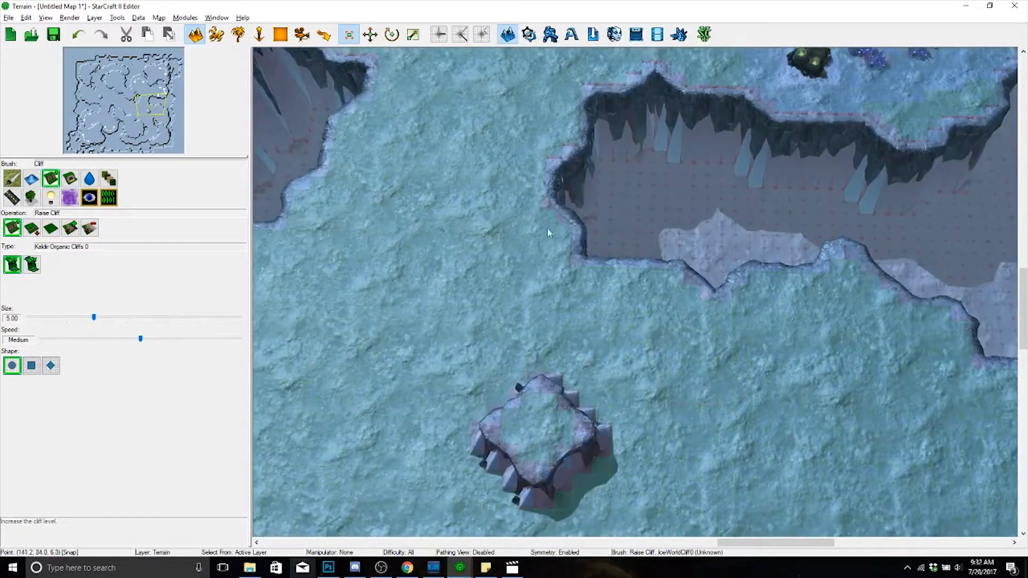
drag(654, 273, 720, 292)
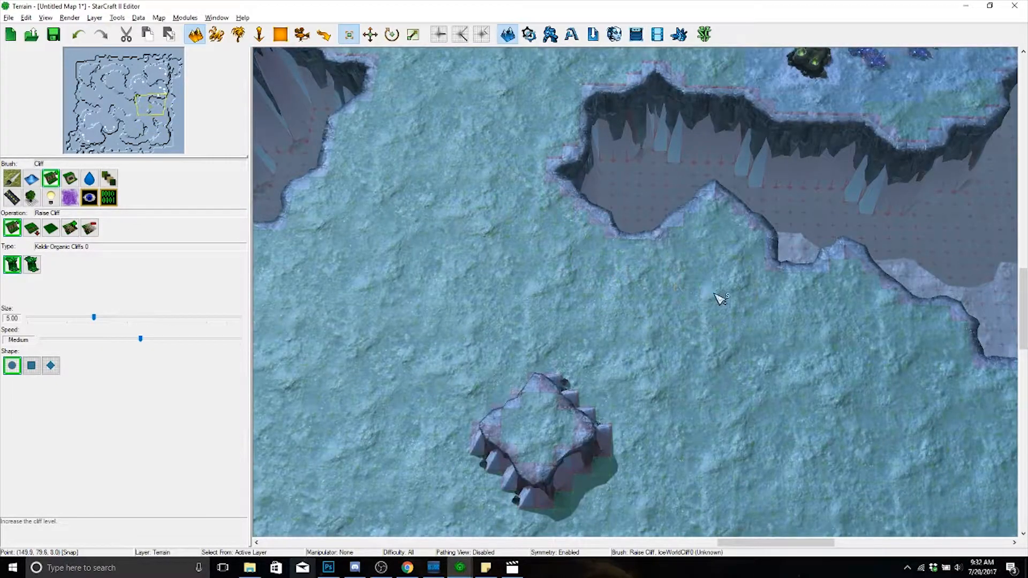
right_drag(718, 298, 707, 342)
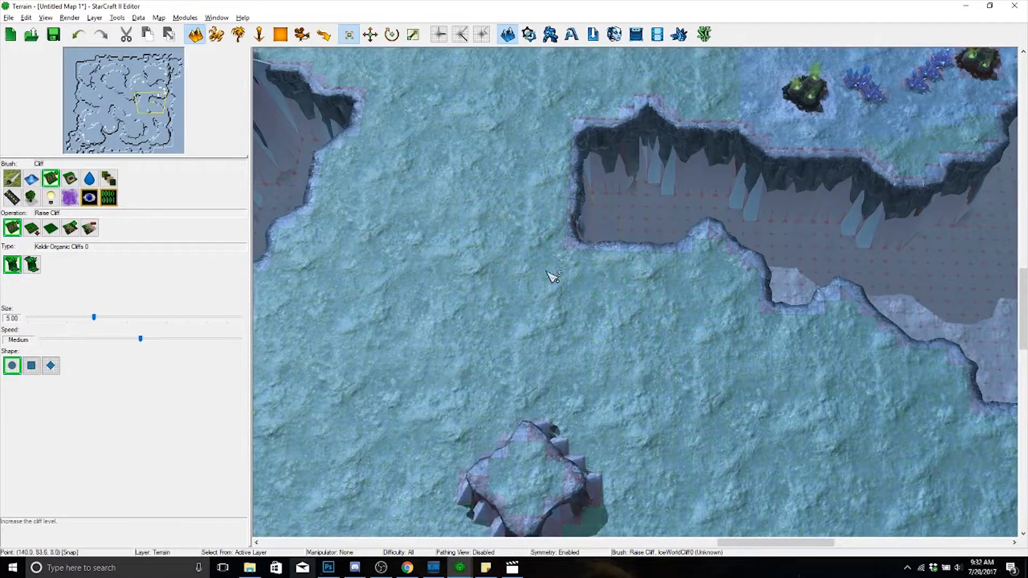
- Leave cliff editing, switch to the Units layer and copy the western base's mineral fields and vespene geysers
right_drag(632, 327, 648, 246)
scroll(623, 387, up, 3)
scroll(623, 387, down, 2)
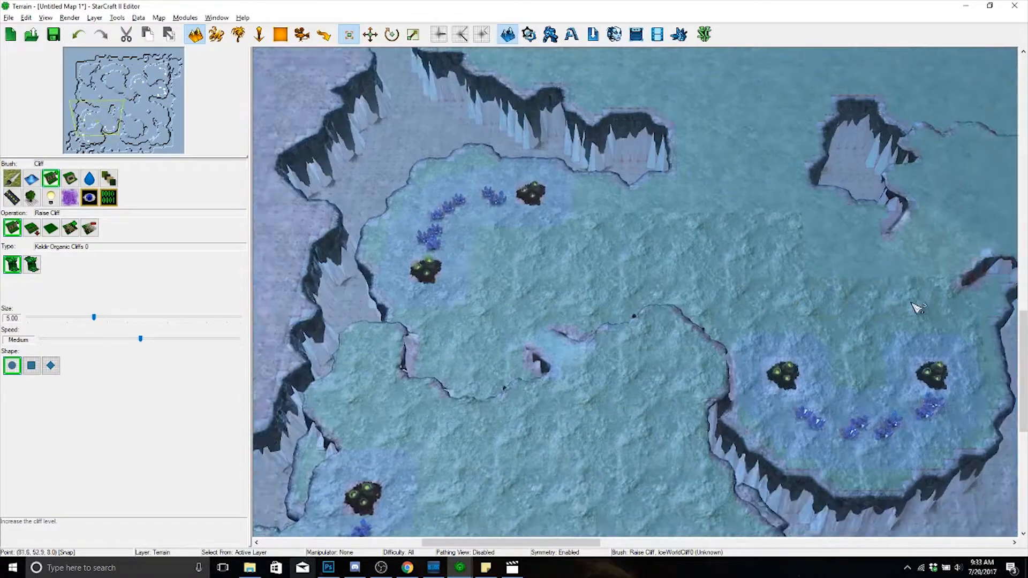
right_drag(917, 307, 565, 375)
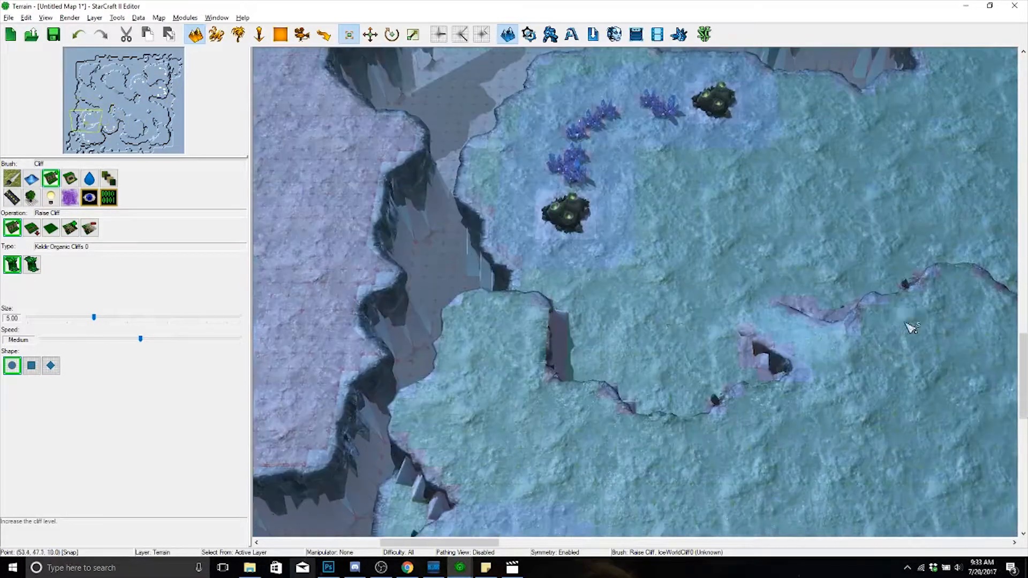
key(Escape)
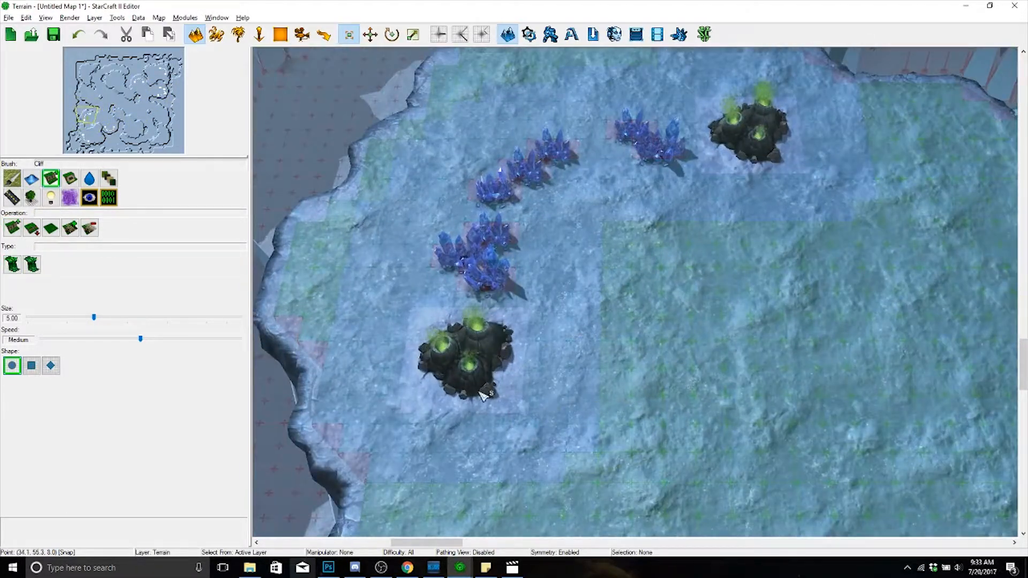
scroll(589, 391, down, 5)
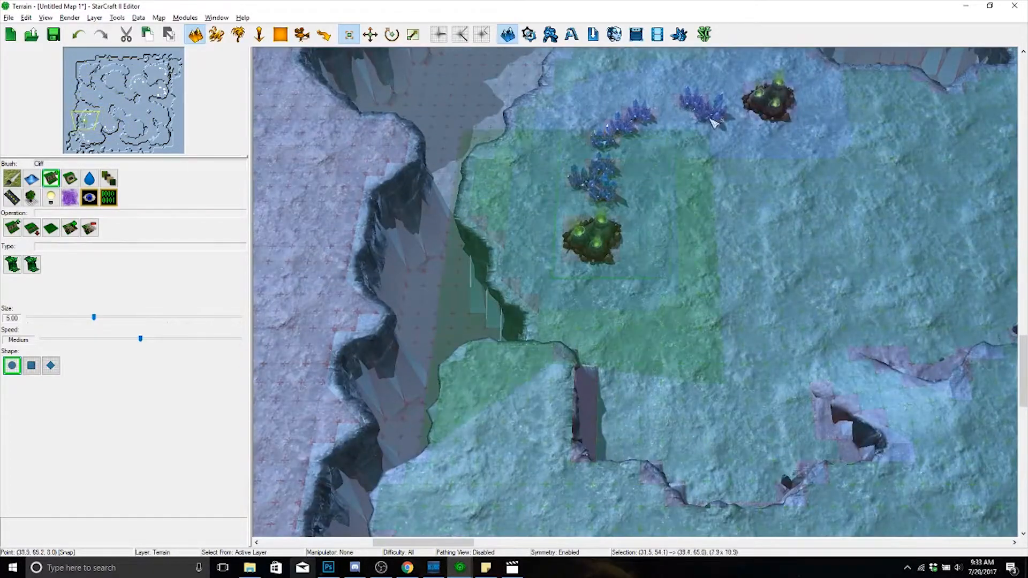
key(u)
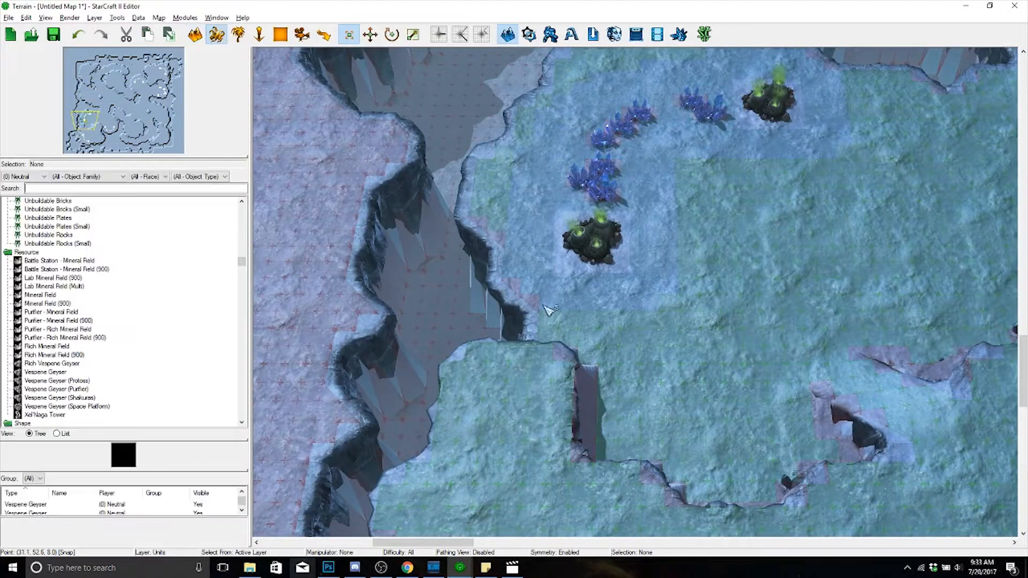
scroll(550, 343, up, 1)
drag(732, 103, 807, 95)
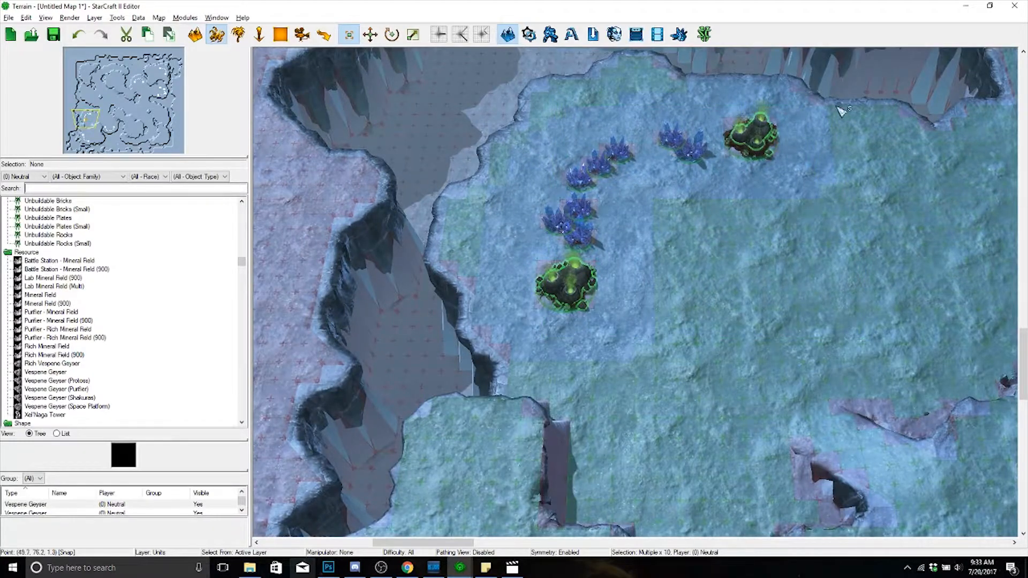
- Delete all mineral fields and vespene geysers at the northeastern base
right_drag(841, 110, 367, 301)
right_drag(879, 182, 353, 418)
right_drag(573, 281, 510, 288)
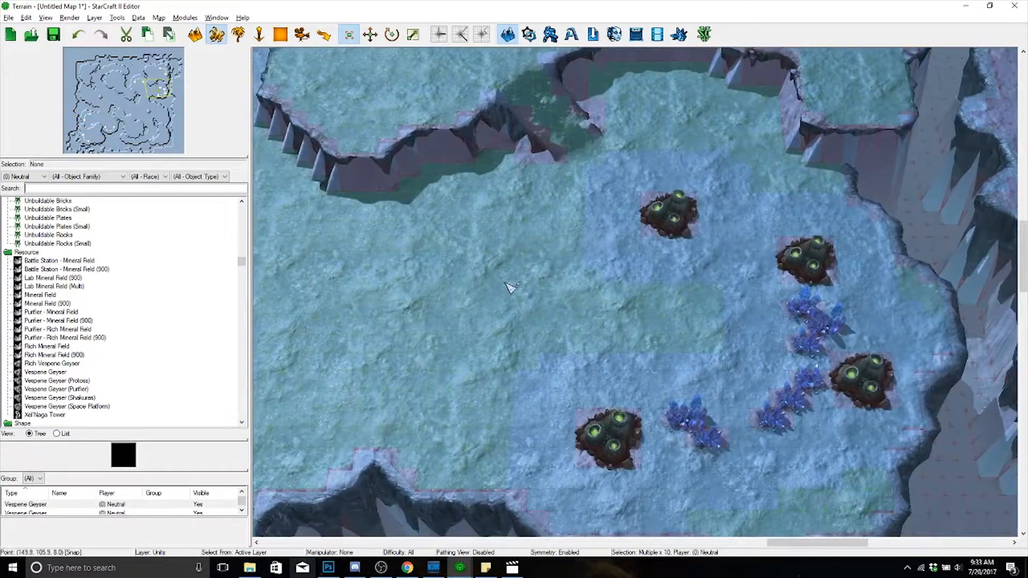
drag(544, 191, 905, 523)
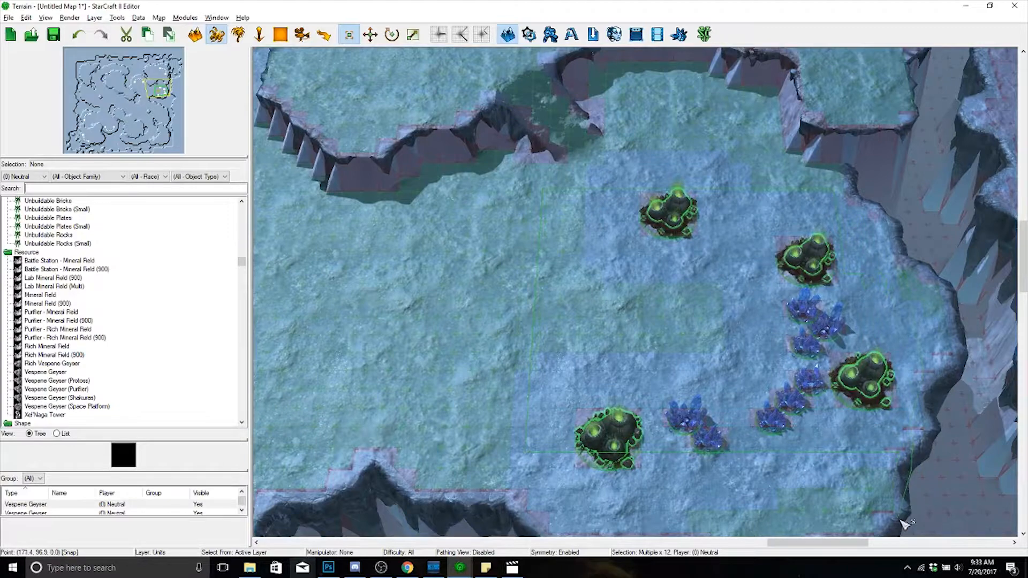
key(Delete)
- Paste the copied mineral fields and vespene geysers onto the emptied western base along its northwestern cliff
right_drag(502, 417, 815, 216)
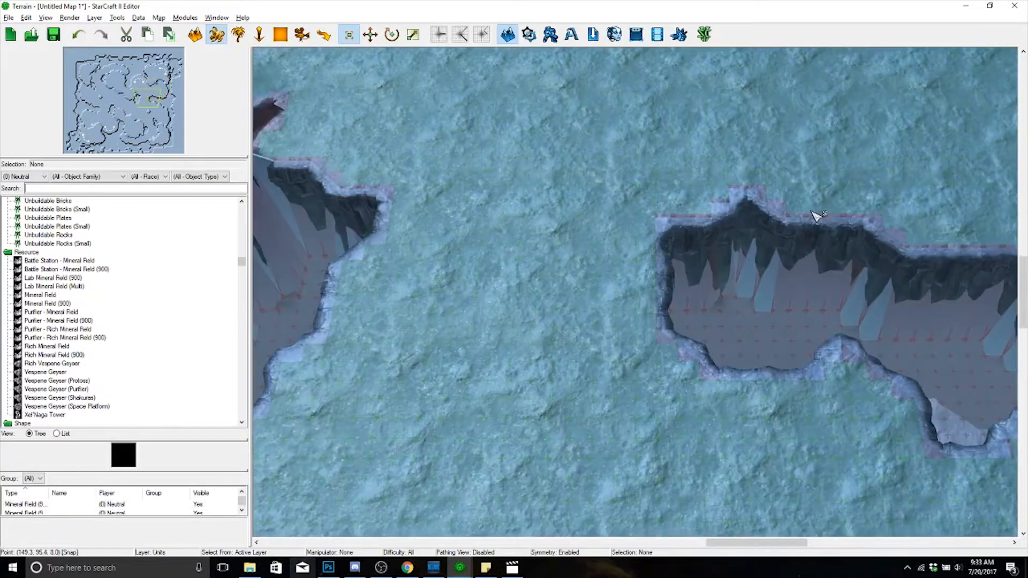
right_drag(407, 410, 830, 336)
right_drag(447, 533, 694, 405)
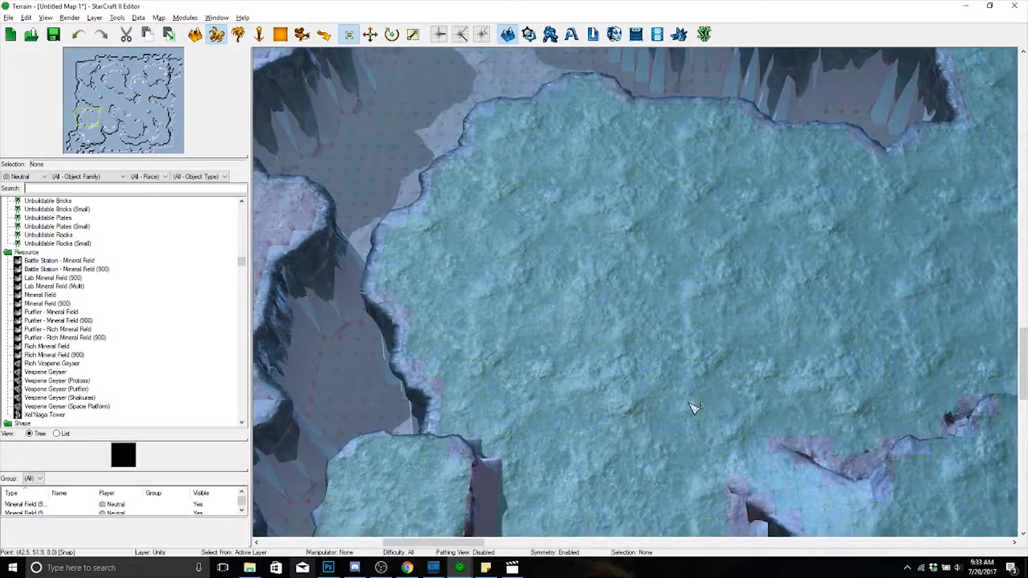
key(ctrl+v)
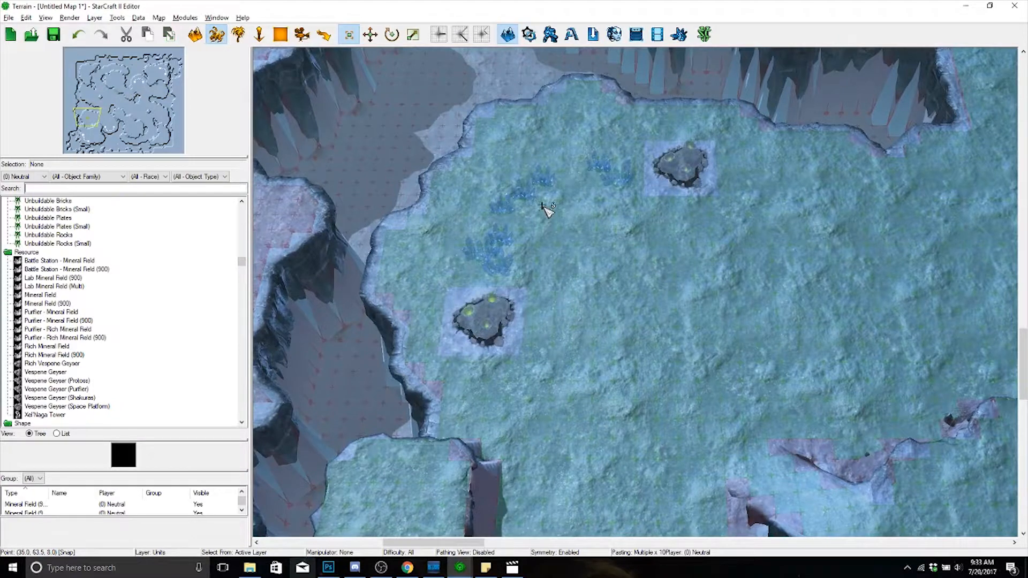
click(542, 215)
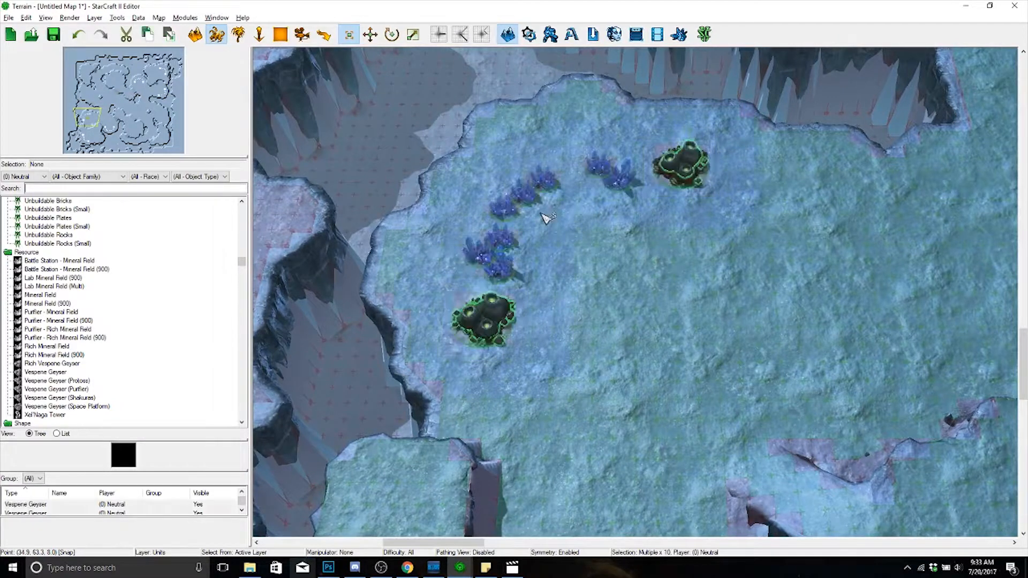
click(611, 175)
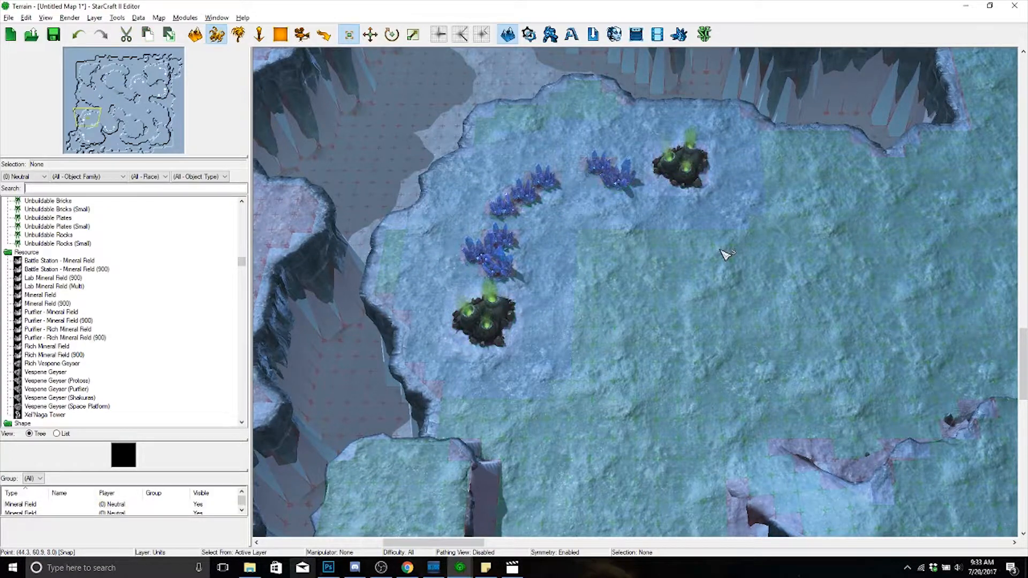
click(726, 253)
- Select the complete resource line of the southwestern base, with all its mineral fields and both vespene geysers, for copying
scroll(724, 260, down, 5)
right_drag(833, 256, 589, 78)
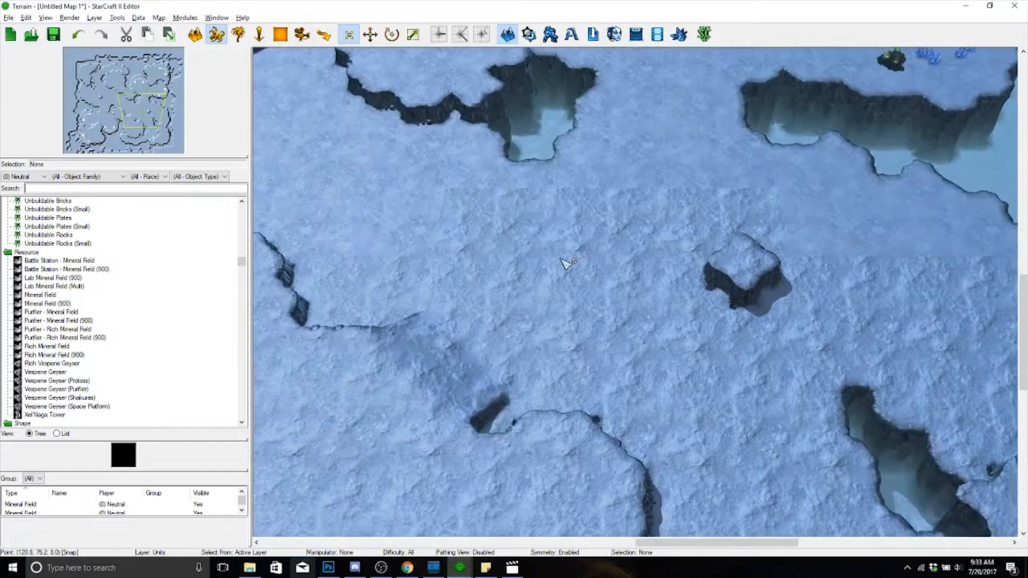
right_drag(565, 262, 471, 276)
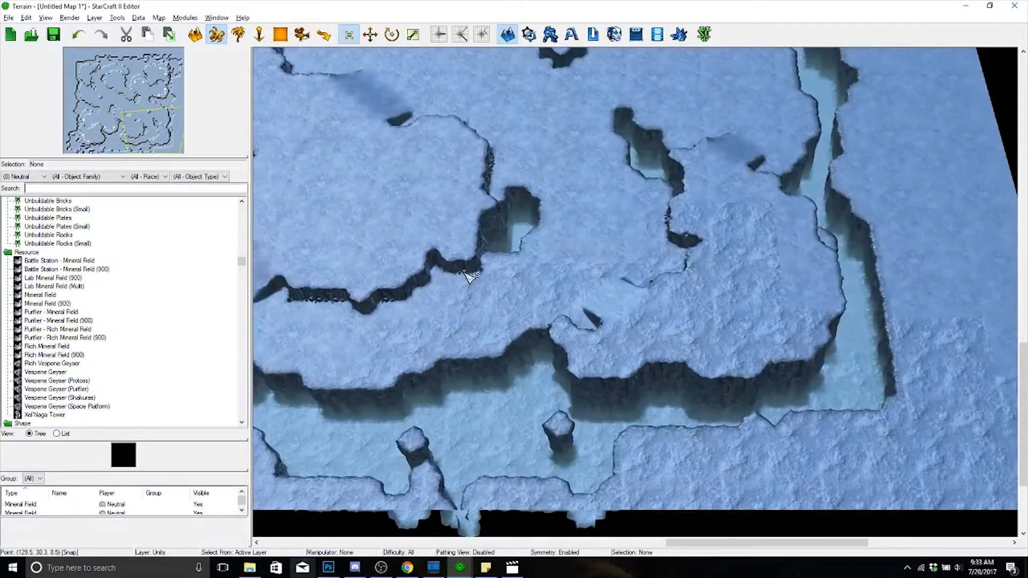
right_drag(878, 262, 762, 301)
right_drag(386, 332, 808, 369)
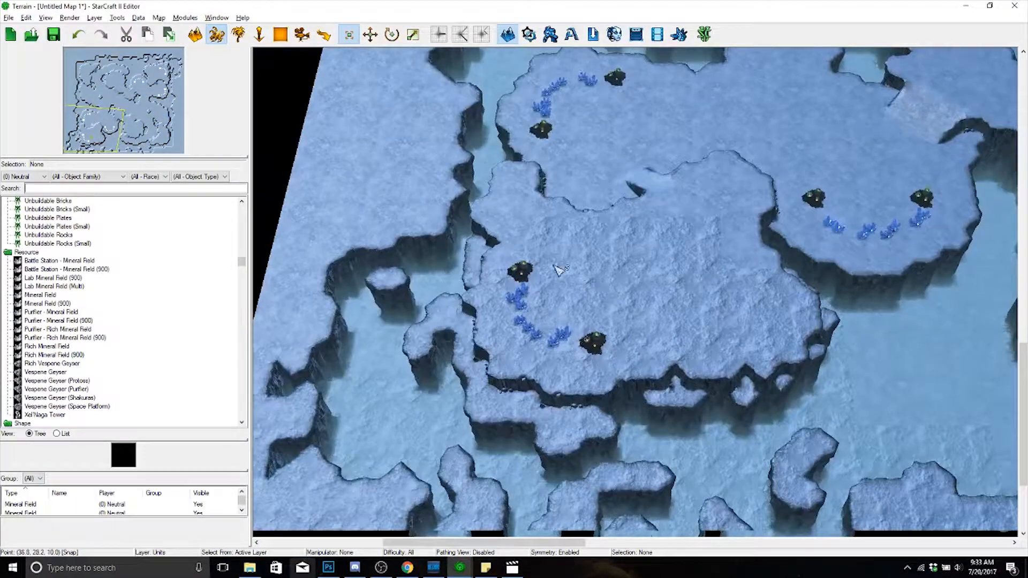
scroll(624, 294, up, 5)
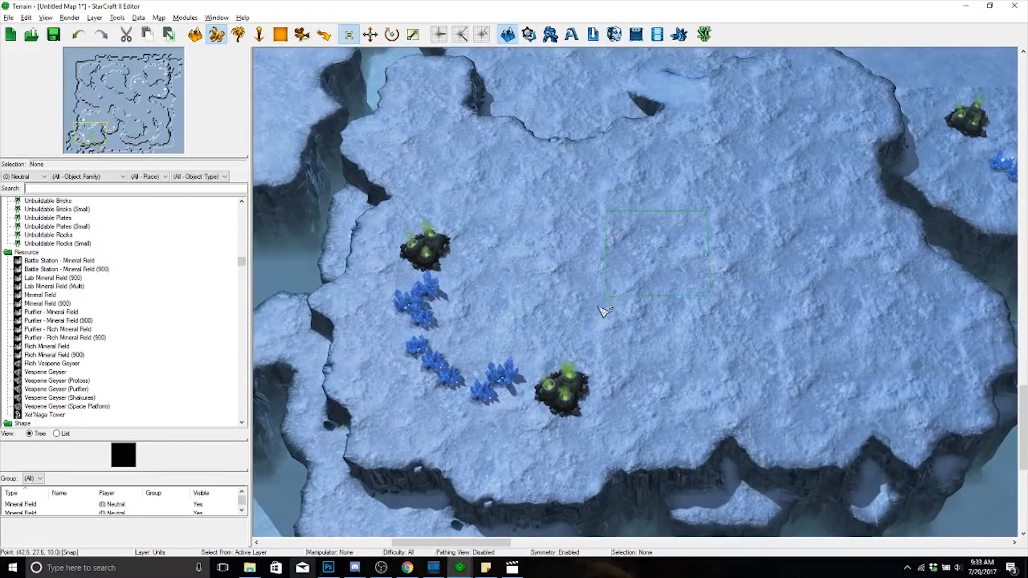
drag(605, 311, 369, 456)
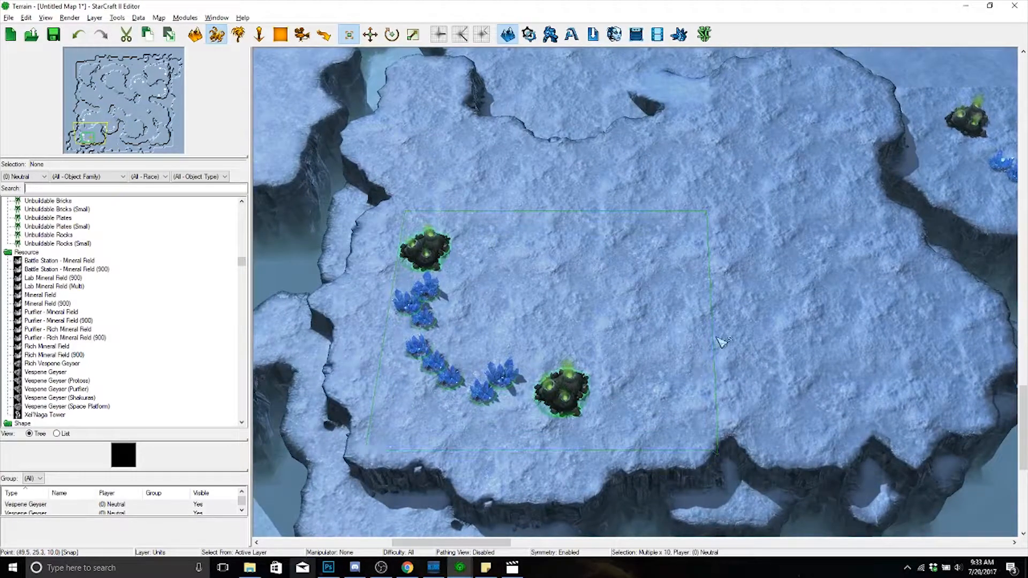
- Paste the copied mineral fields and both vespene geysers, mirrored horizontally, onto the southeastern base along its southeastern cliff
right_drag(721, 343, 161, 322)
right_drag(793, 222, 300, 300)
right_drag(750, 185, 406, 276)
right_drag(583, 406, 115, 163)
right_drag(690, 286, 732, 305)
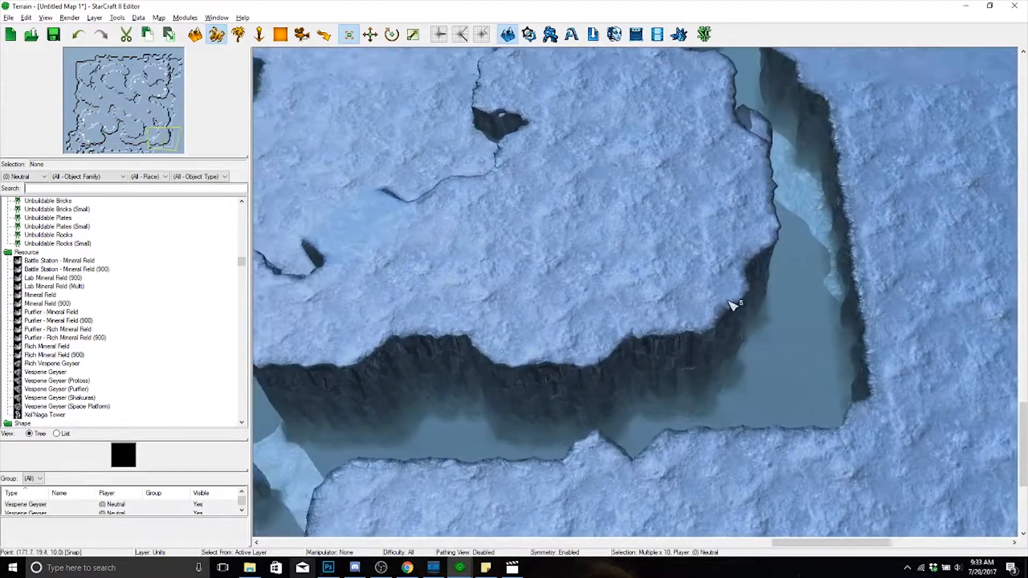
key(ctrl+v)
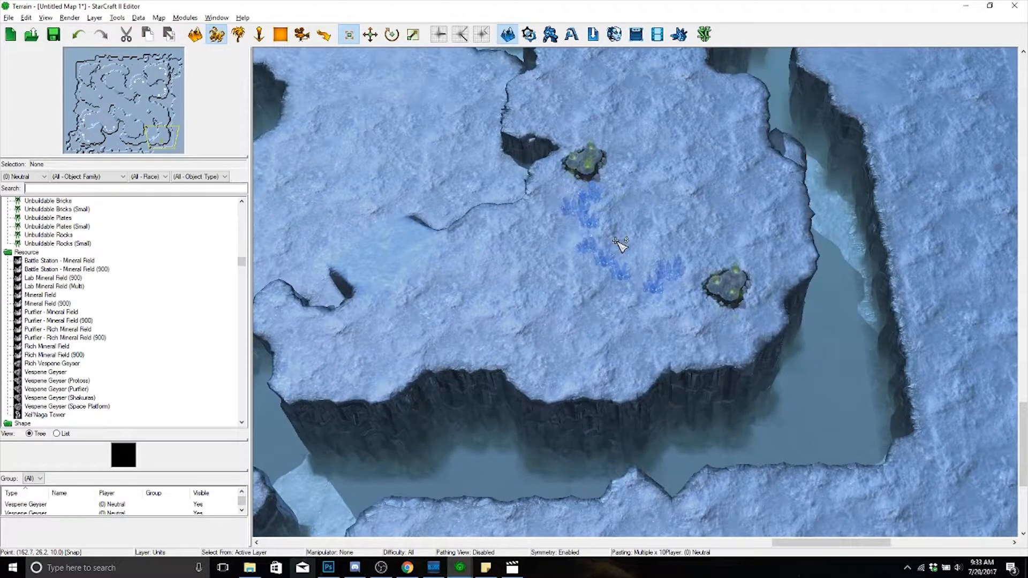
key(x)
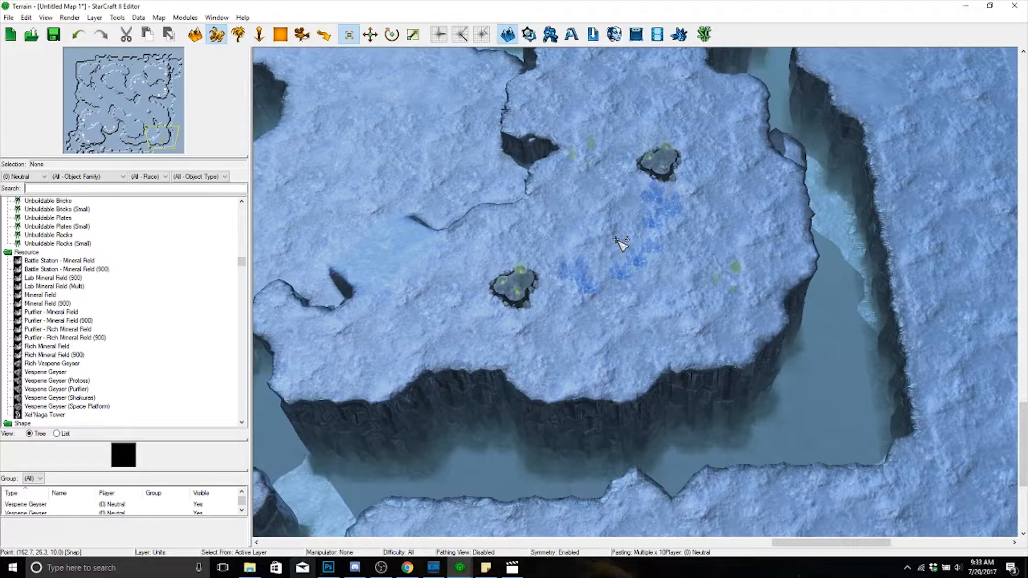
click(701, 280)
- Show the pathing overlay and examine the spacing between the southeastern base's resource line, the surrounding cliffs and the western ramp
key(v)
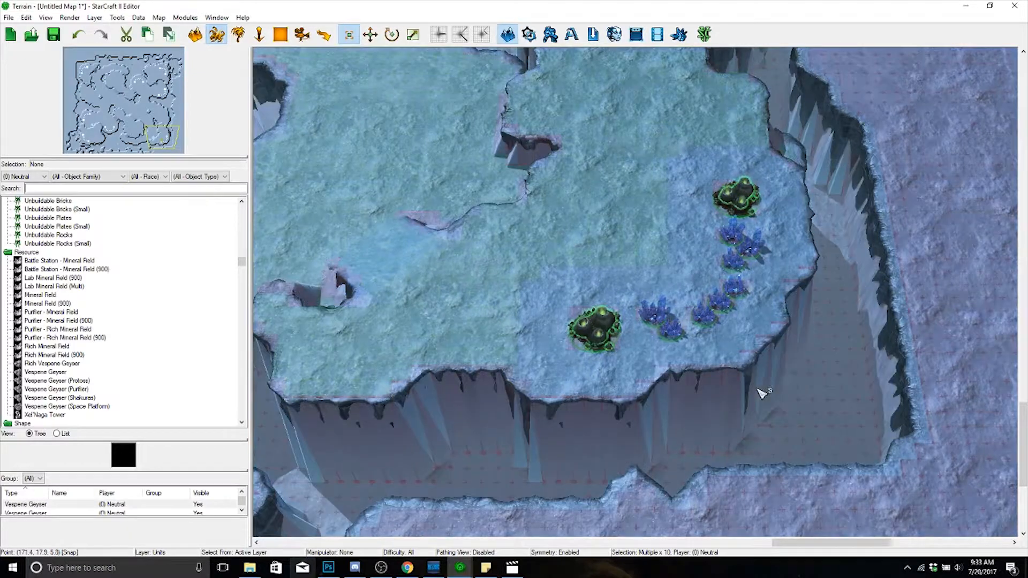
scroll(762, 393, up, 4)
right_drag(762, 393, 708, 382)
scroll(708, 382, down, 2)
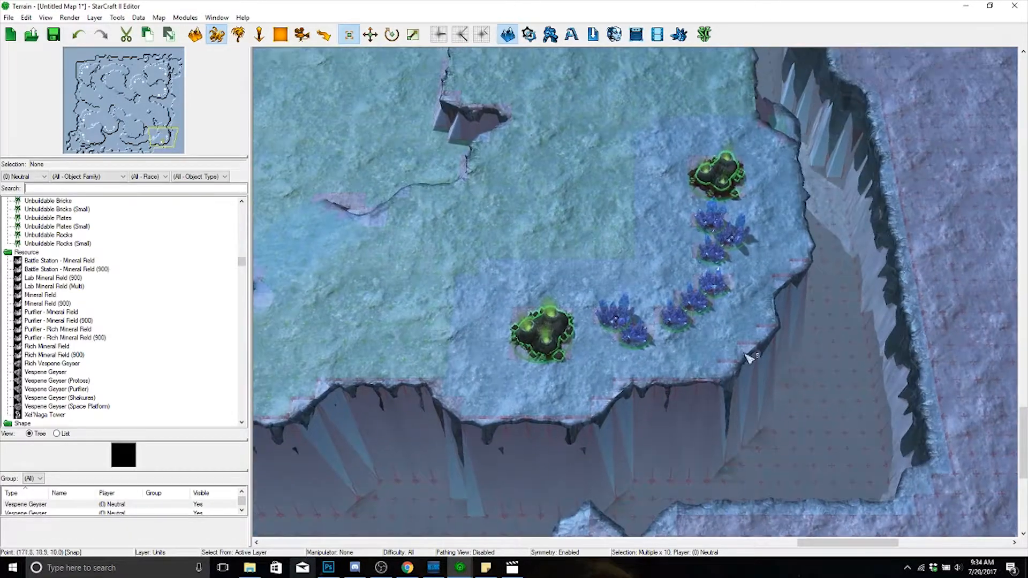
right_drag(724, 343, 688, 358)
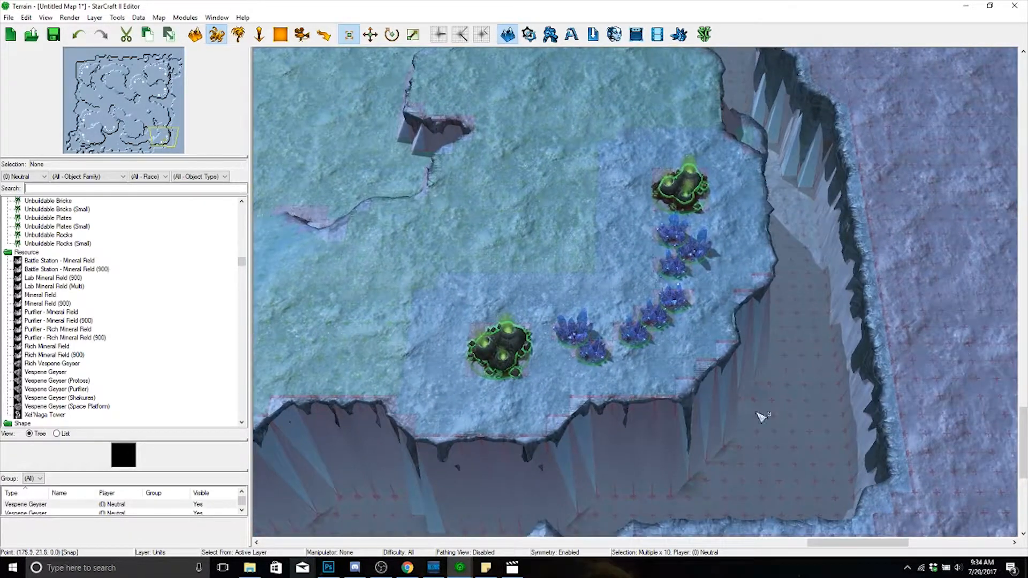
right_drag(874, 331, 796, 356)
scroll(796, 356, down, 3)
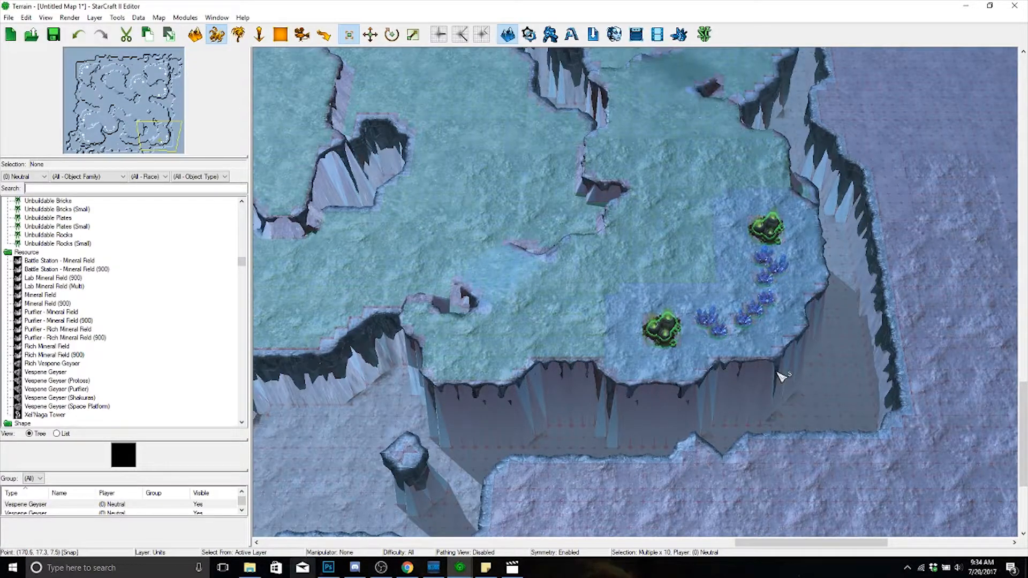
scroll(779, 378, down, 3)
scroll(681, 404, up, 6)
right_drag(778, 378, 702, 395)
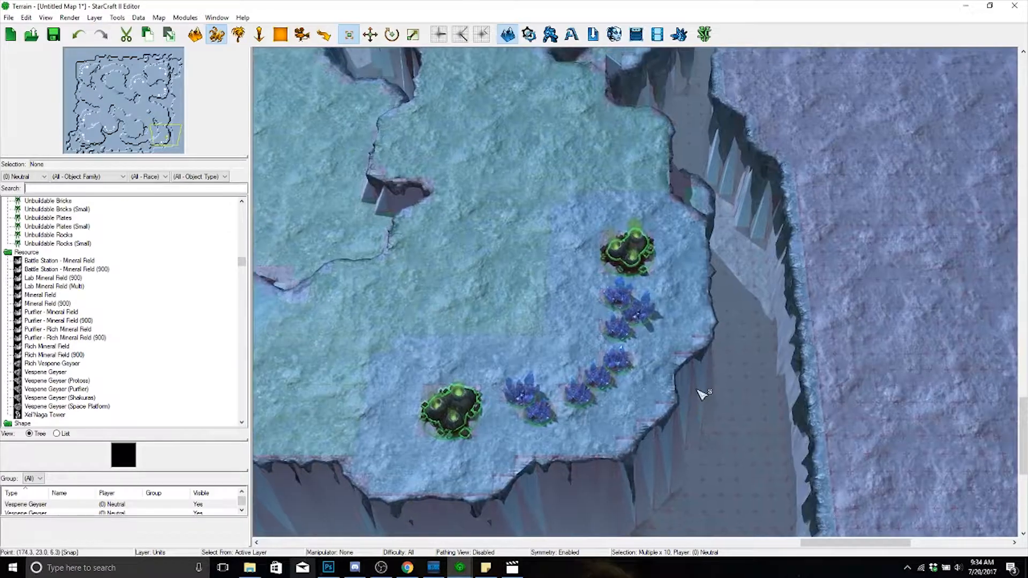
scroll(702, 394, down, 3)
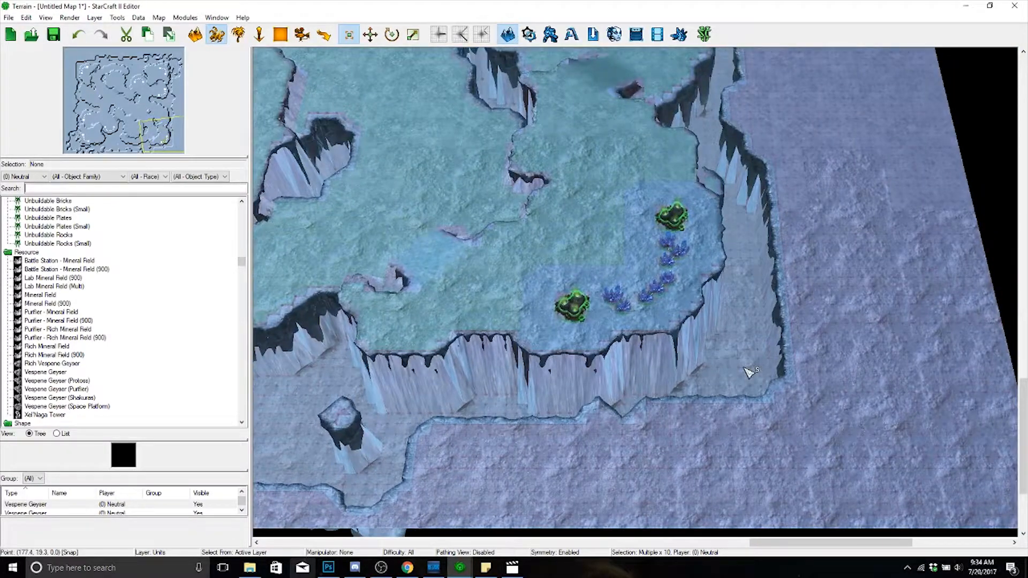
scroll(759, 252, up, 5)
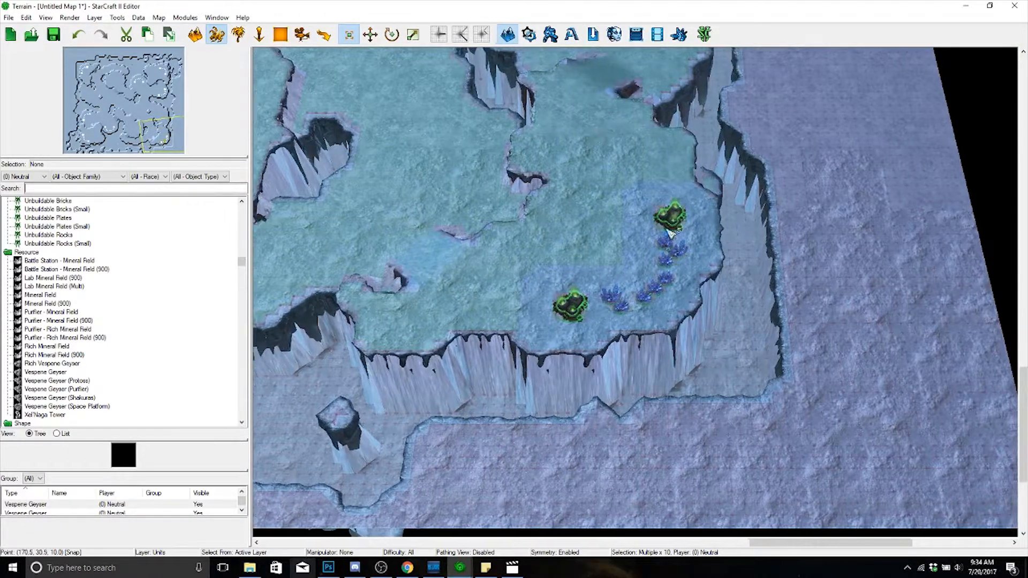
scroll(624, 355, down, 2)
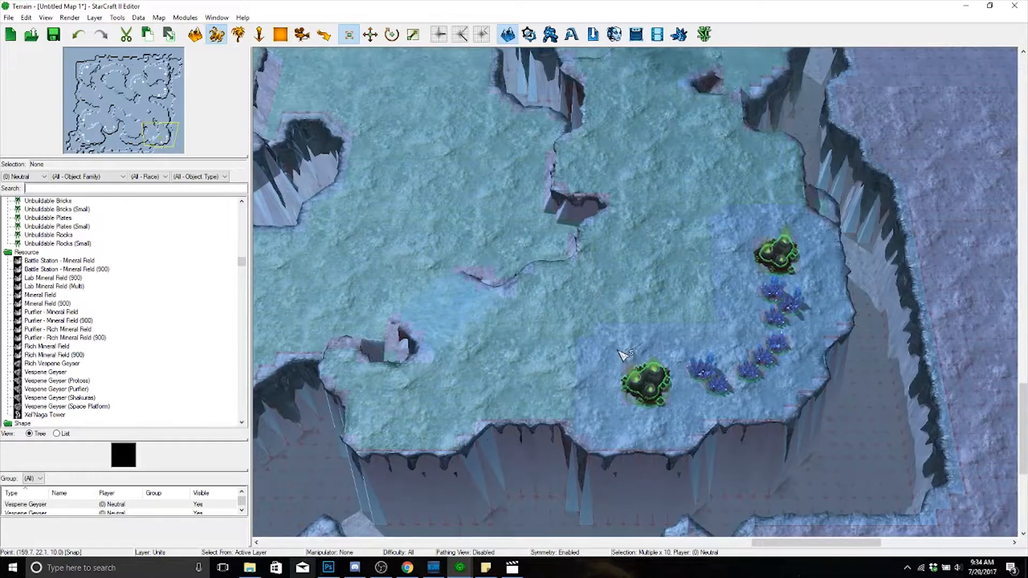
- Switch to the Terrain layer and reshape the cliff edge above the southeastern base's western ramp with the Raise Cliff brush
key(t)
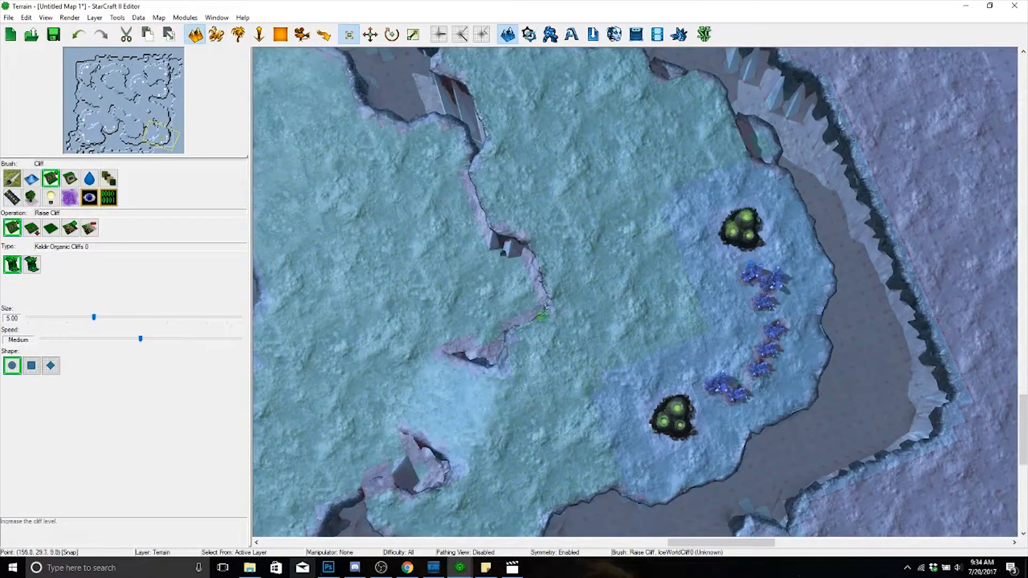
click(546, 296)
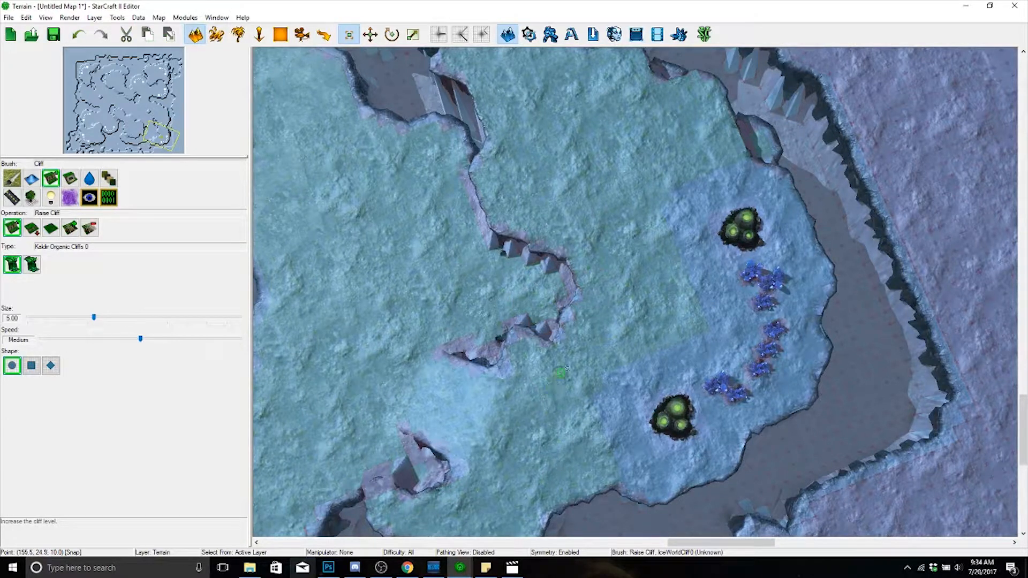
drag(565, 353, 566, 284)
mouse_move(572, 275)
right_down()
mouse_move(626, 237)
mouse_move(672, 258)
mouse_move(561, 398)
mouse_move(573, 320)
mouse_move(555, 297)
right_up()
key(ctrl+shift+c)
click(535, 313)
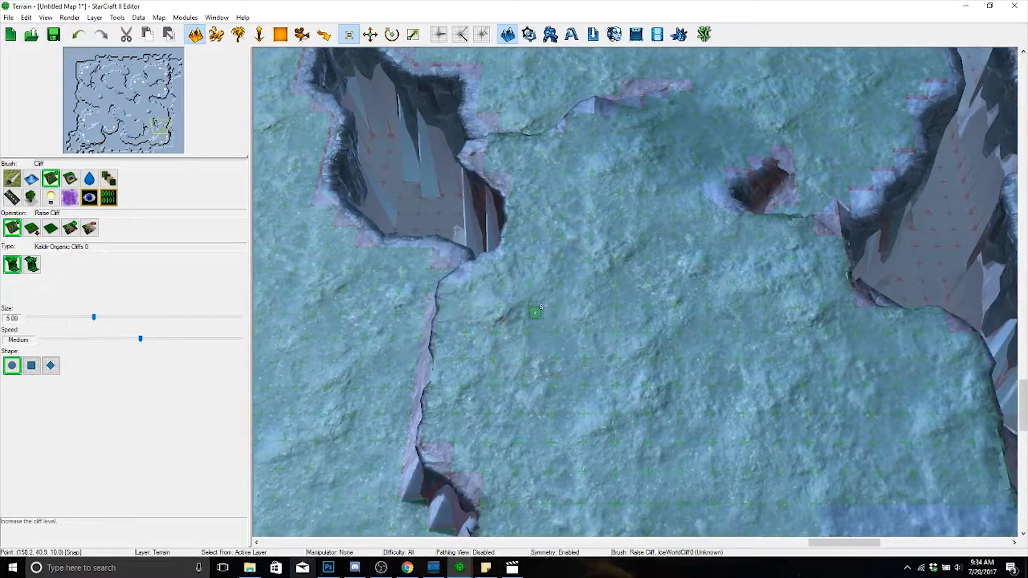
- Examine the southern central plateau, its ramps and the neighbouring chasms for a place to put another base
scroll(581, 313, down, 5)
right_drag(625, 294, 720, 284)
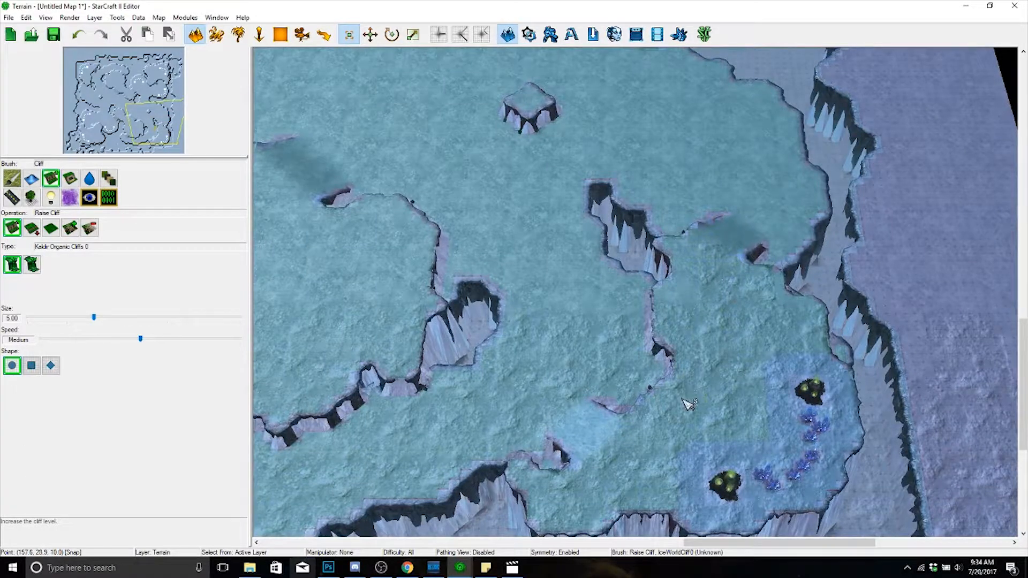
right_drag(688, 404, 865, 426)
right_drag(534, 382, 798, 426)
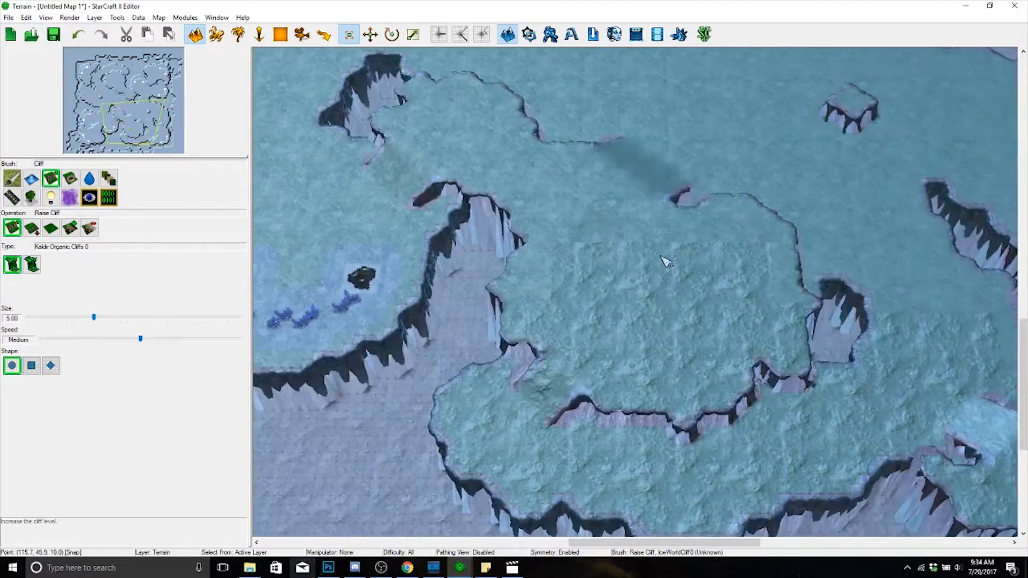
right_drag(670, 202, 536, 233)
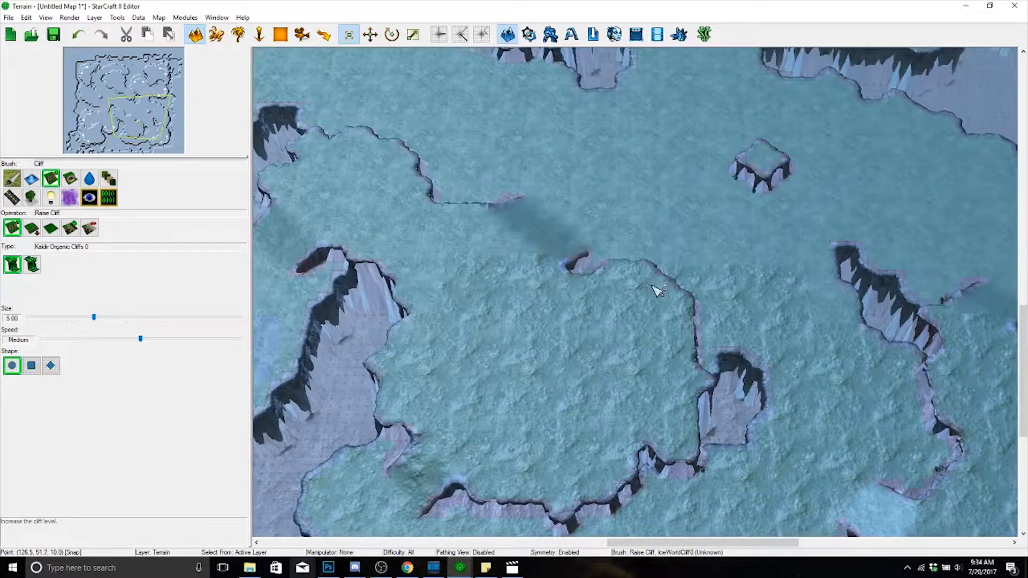
right_drag(657, 290, 720, 372)
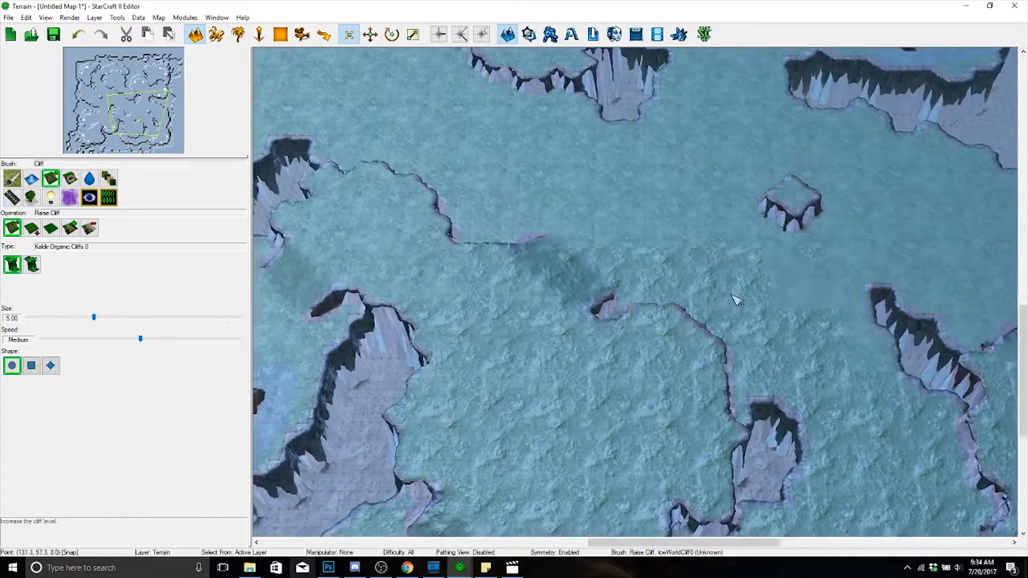
right_drag(737, 298, 864, 272)
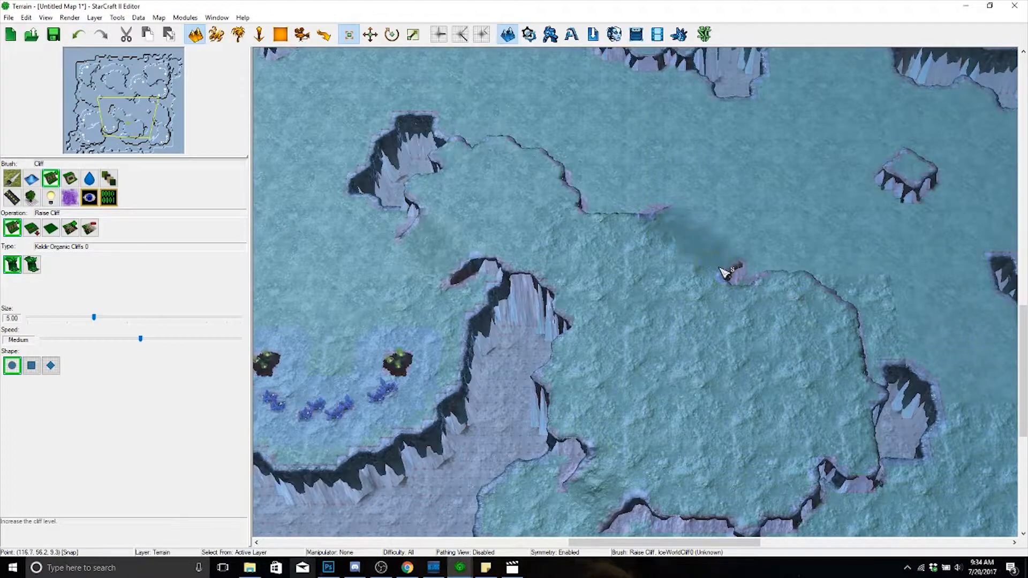
right_drag(598, 327, 549, 293)
scroll(552, 295, up, 3)
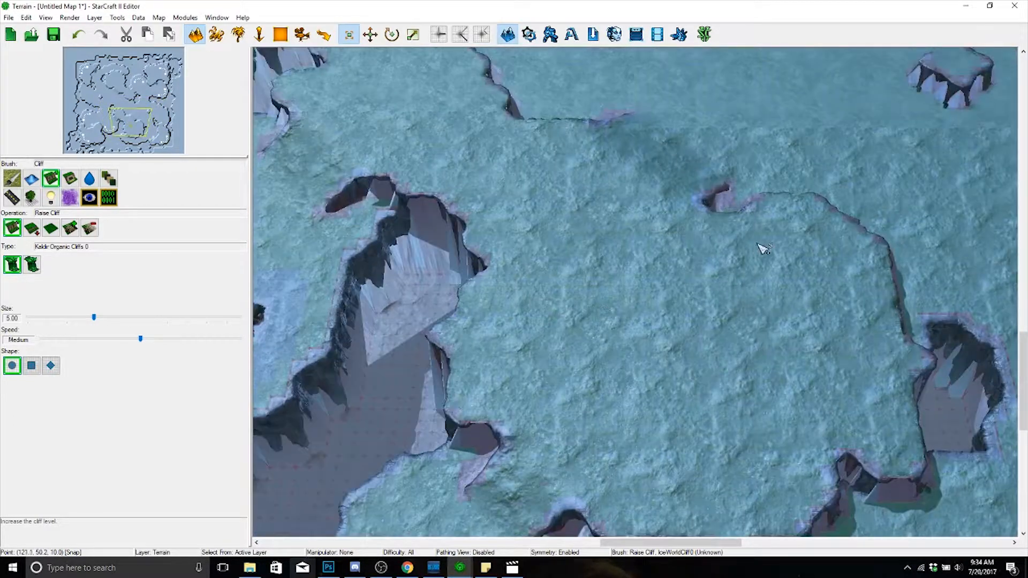
right_drag(760, 245, 716, 217)
right_drag(684, 264, 630, 174)
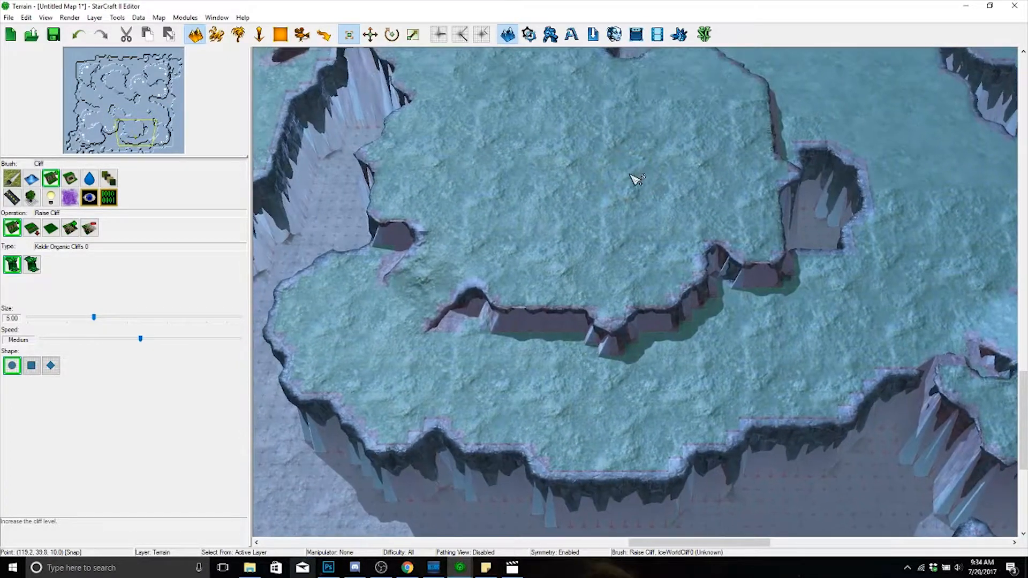
right_drag(574, 256, 680, 261)
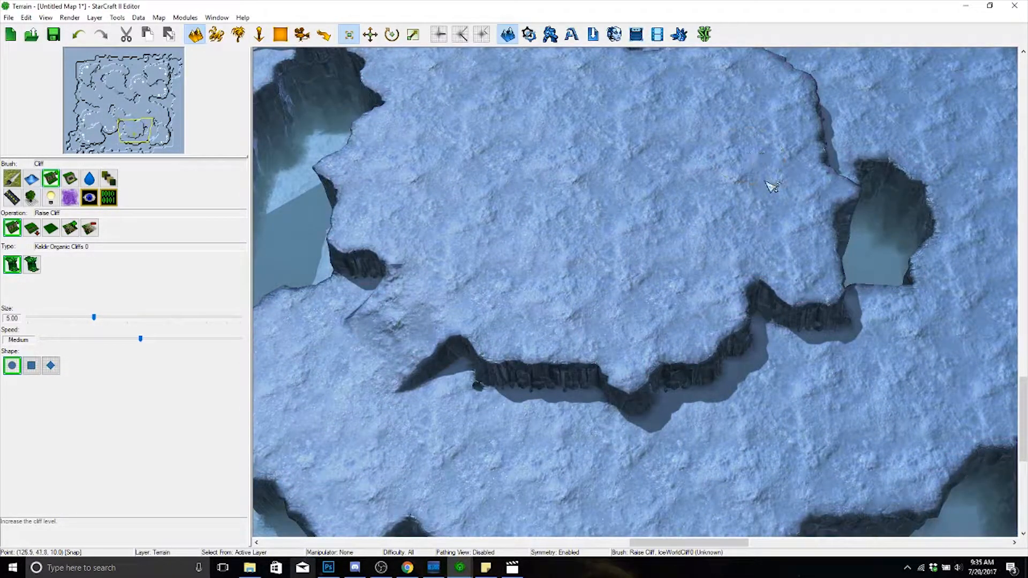
right_drag(776, 198, 491, 143)
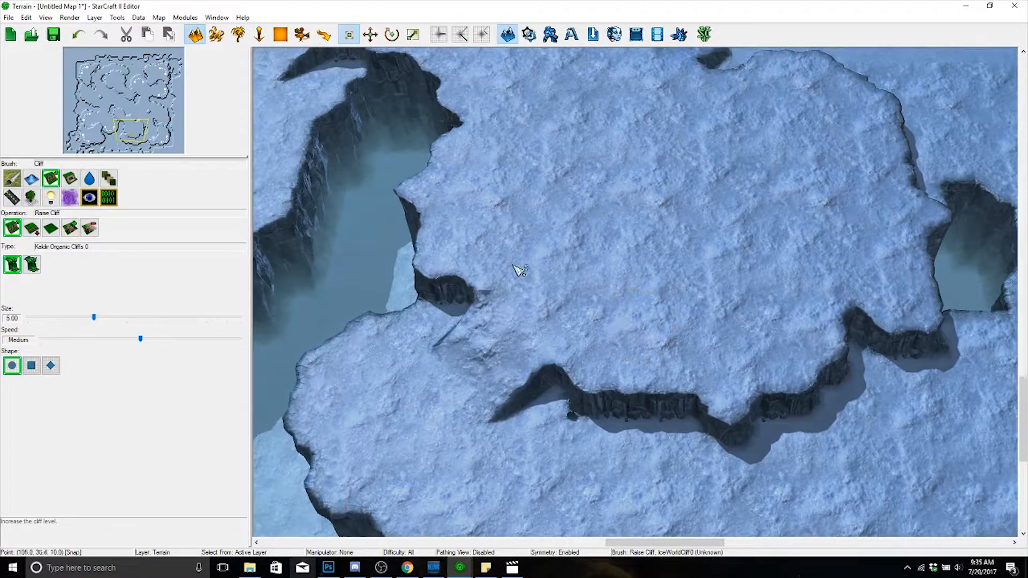
scroll(535, 300, down, 5)
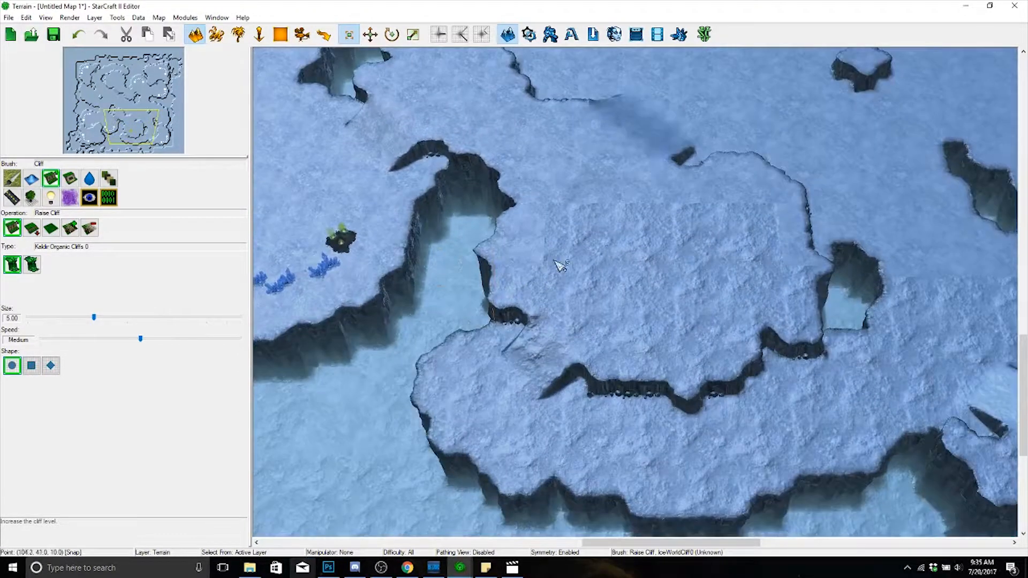
mouse_move(578, 300)
right_down()
mouse_move(530, 258)
mouse_move(517, 275)
mouse_move(585, 289)
right_up()
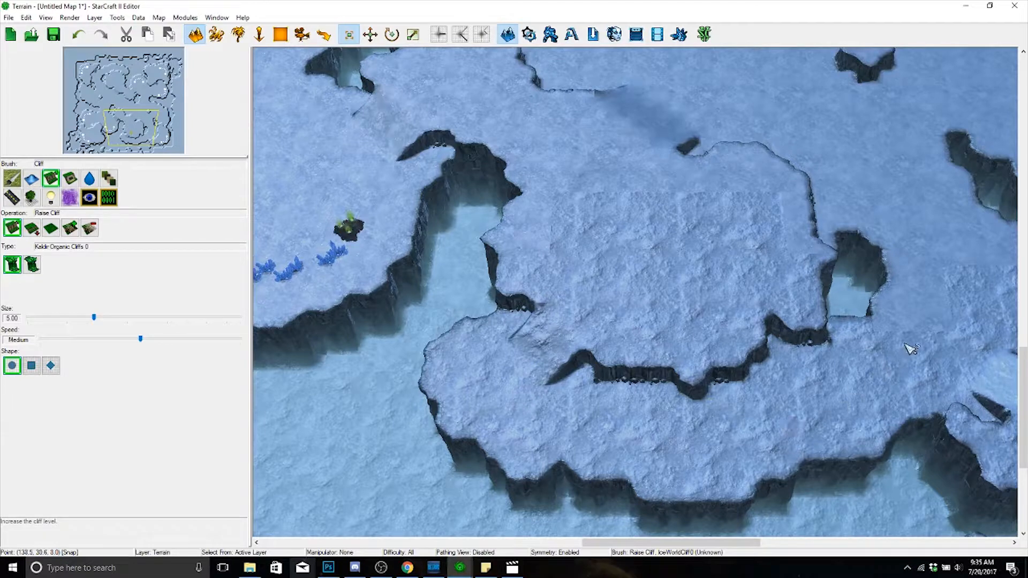
- On the Units layer, copy the southwestern base's mineral fields and both geysers and paste them near the southern central plateau's western cliff
right_drag(546, 447, 544, 459)
mouse_move(307, 246)
right_down()
mouse_move(500, 287)
mouse_move(634, 266)
right_up()
right_click(500, 287)
drag(620, 336, 501, 464)
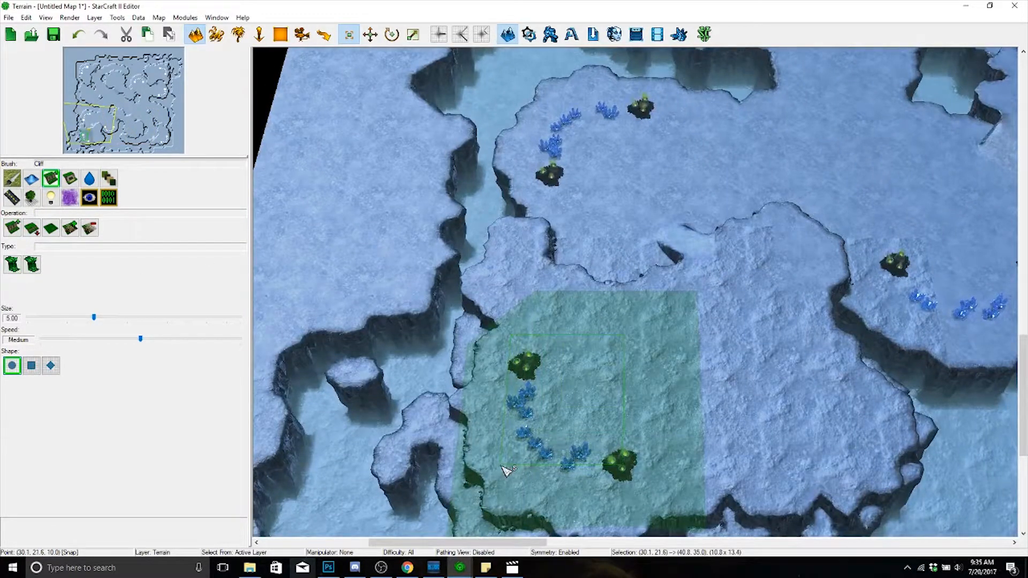
key(u)
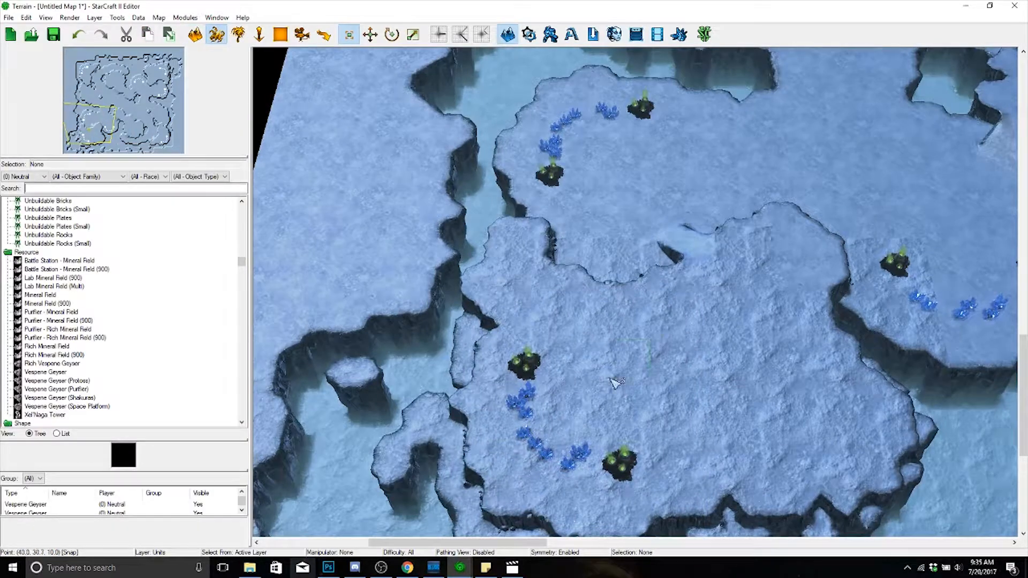
drag(650, 340, 418, 406)
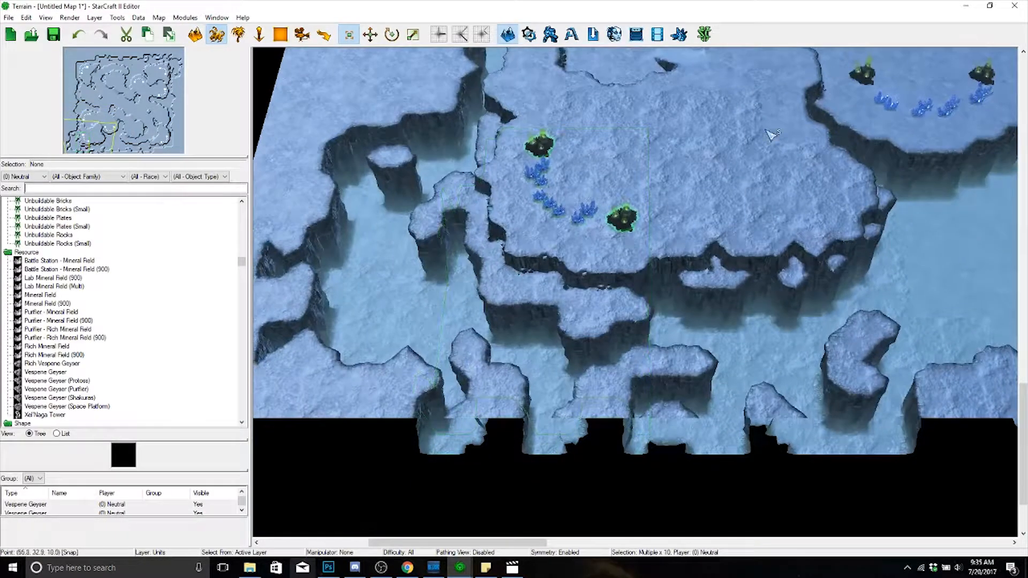
right_drag(930, 103, 588, 321)
right_drag(766, 295, 500, 244)
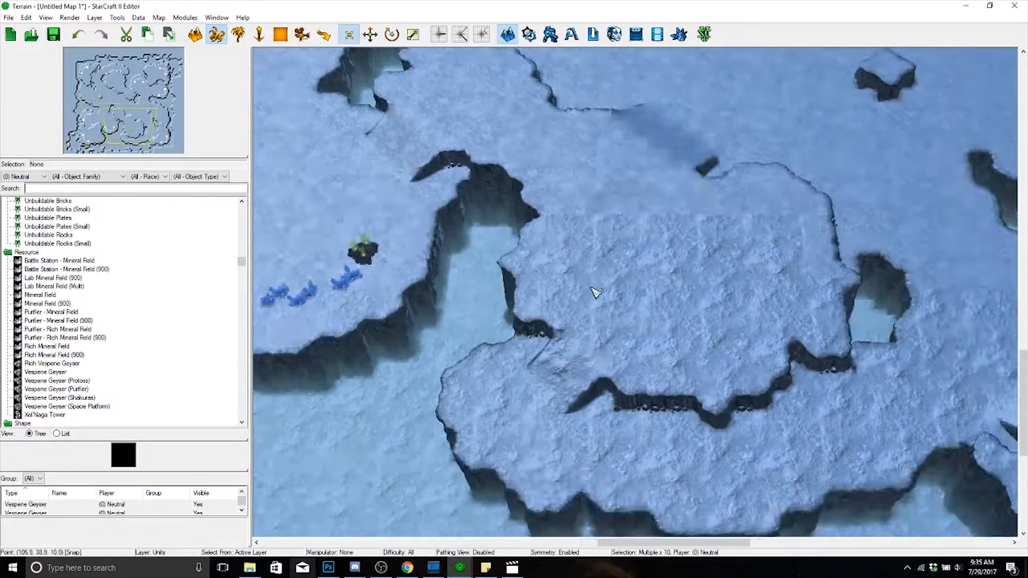
scroll(613, 288, up, 5)
right_drag(618, 291, 624, 244)
key(ctrl+c)
key(ctrl+v)
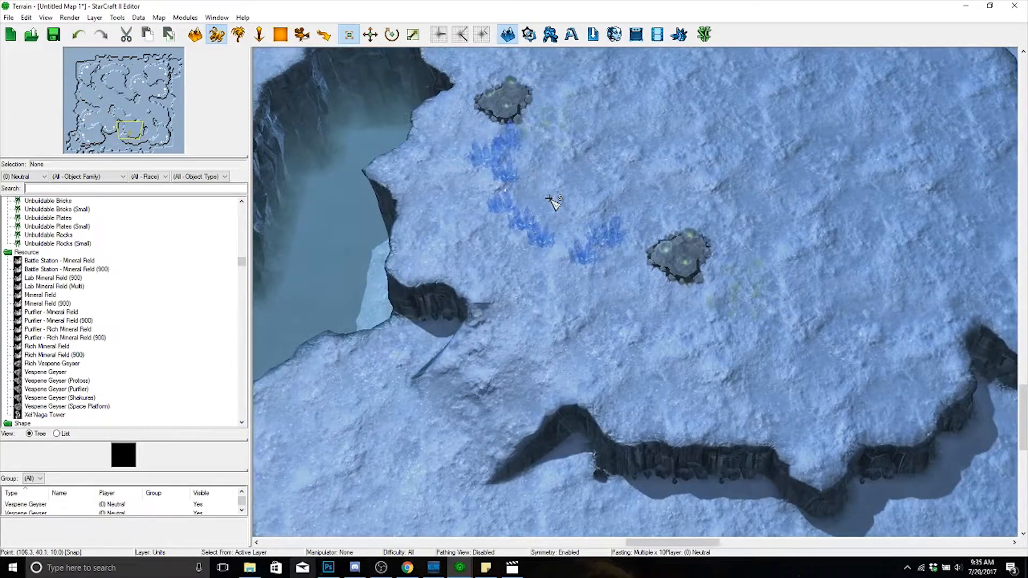
click(553, 212)
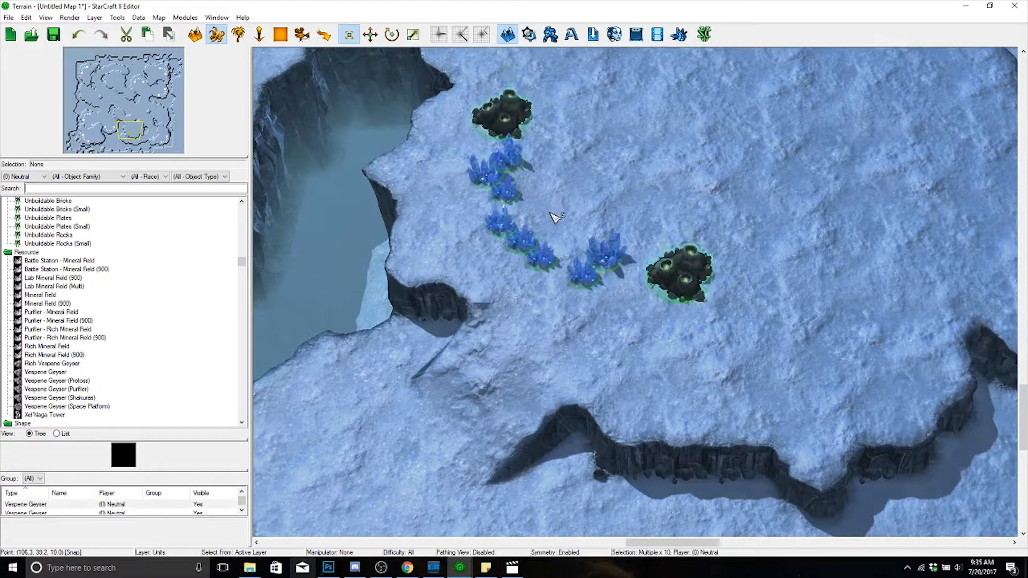
- Show the pathing overlay and extend the ground into the chasm beside the new base's upper geyser with the Raise Cliff brush
scroll(619, 292, up, 2)
key(t)
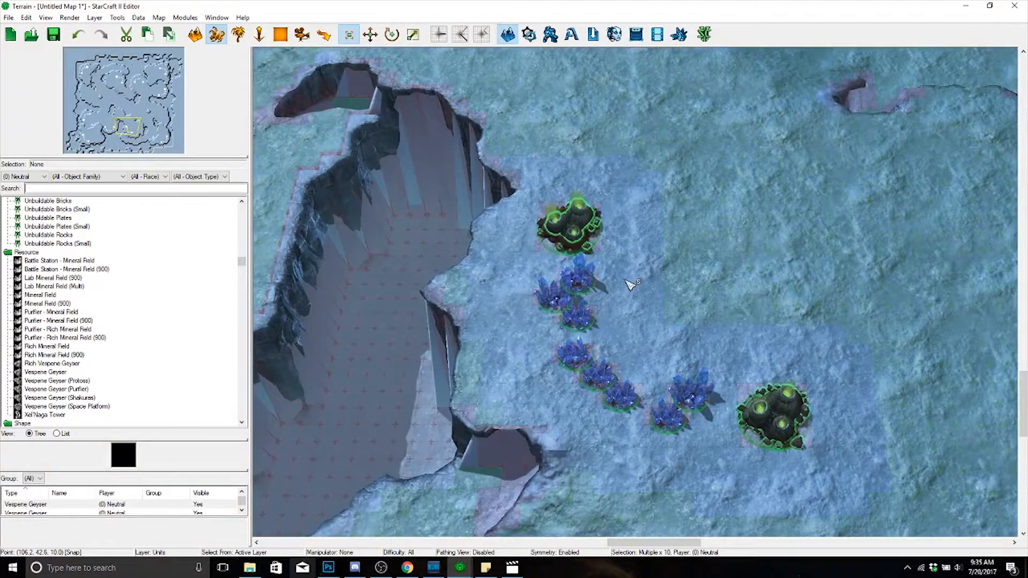
scroll(626, 282, up, 1)
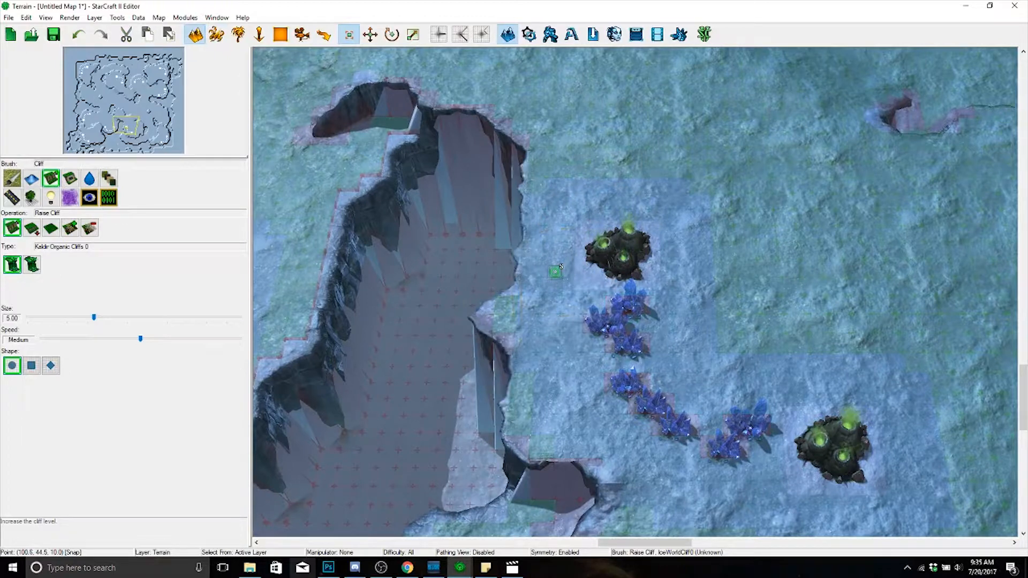
mouse_move(550, 253)
right_down()
mouse_move(630, 346)
mouse_move(579, 314)
right_up()
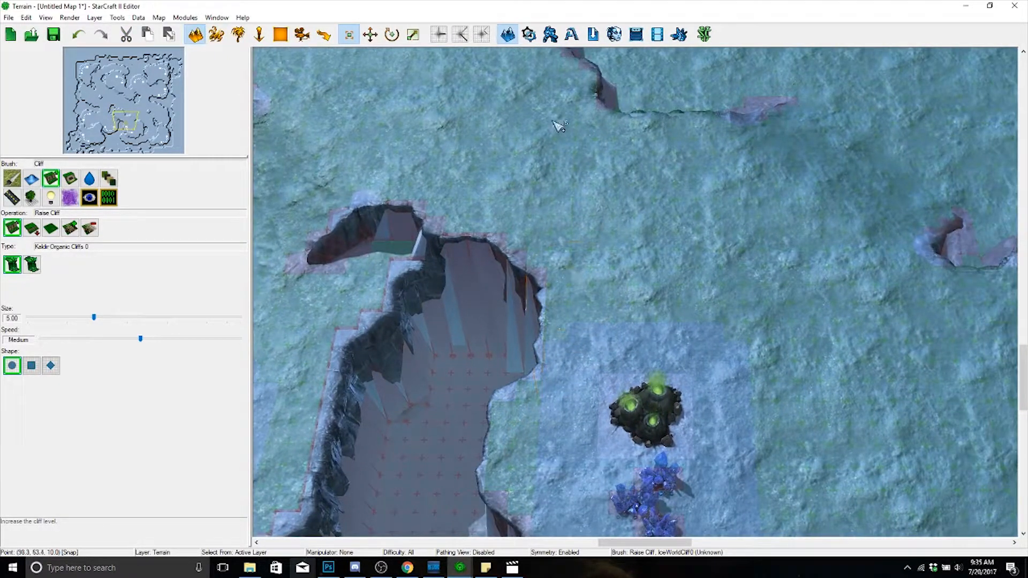
scroll(787, 461, down, 2)
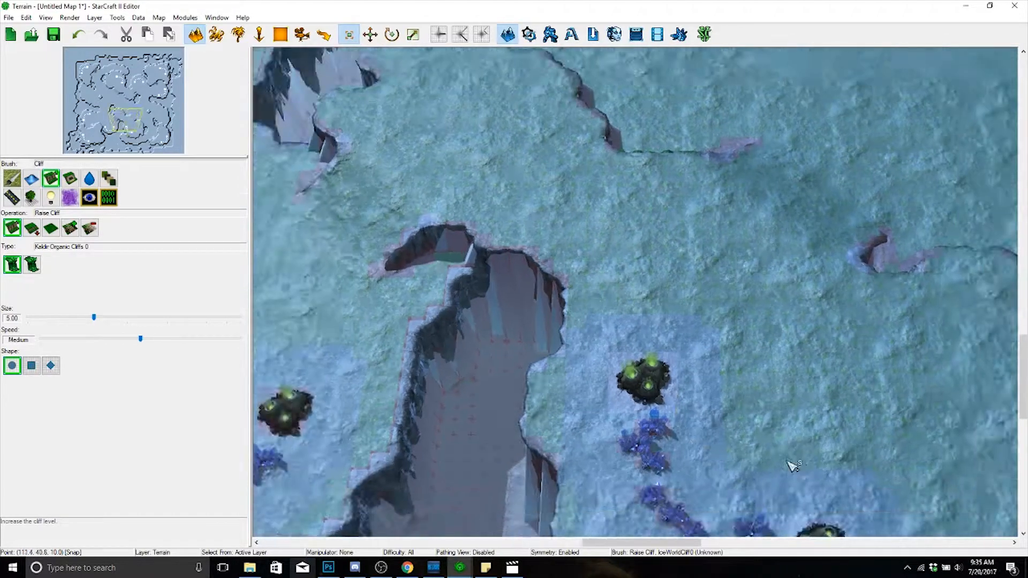
- Push the new base plateau's eastern cliff edge outward beside the small chasm with the Raise Cliff brush
right_drag(787, 461, 677, 319)
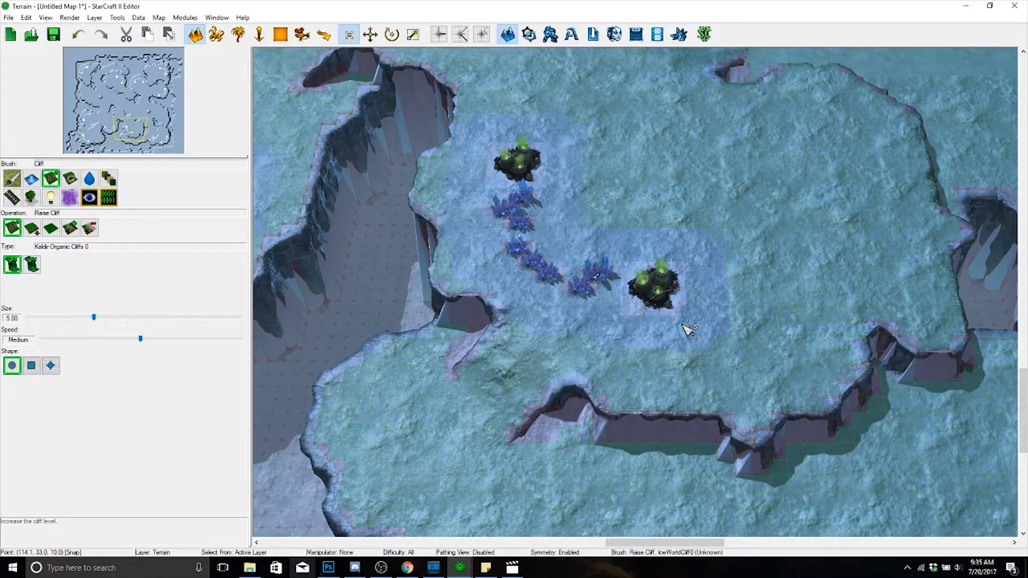
right_drag(678, 324, 534, 314)
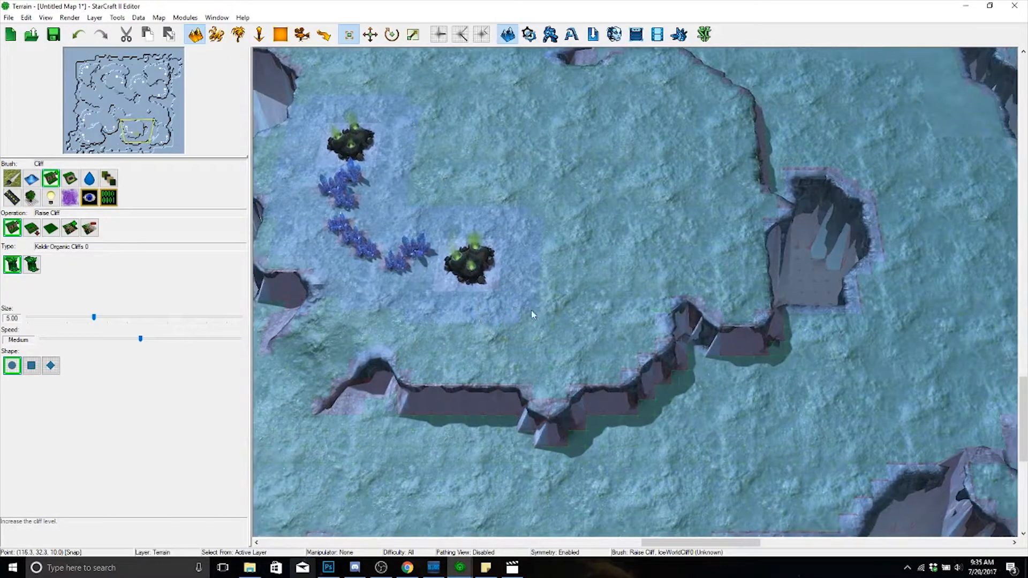
right_drag(667, 287, 591, 413)
mouse_move(696, 296)
mouse_down()
mouse_move(694, 309)
mouse_move(685, 306)
mouse_move(692, 284)
mouse_up()
mouse_move(631, 378)
right_down()
mouse_move(677, 258)
mouse_move(576, 301)
right_up()
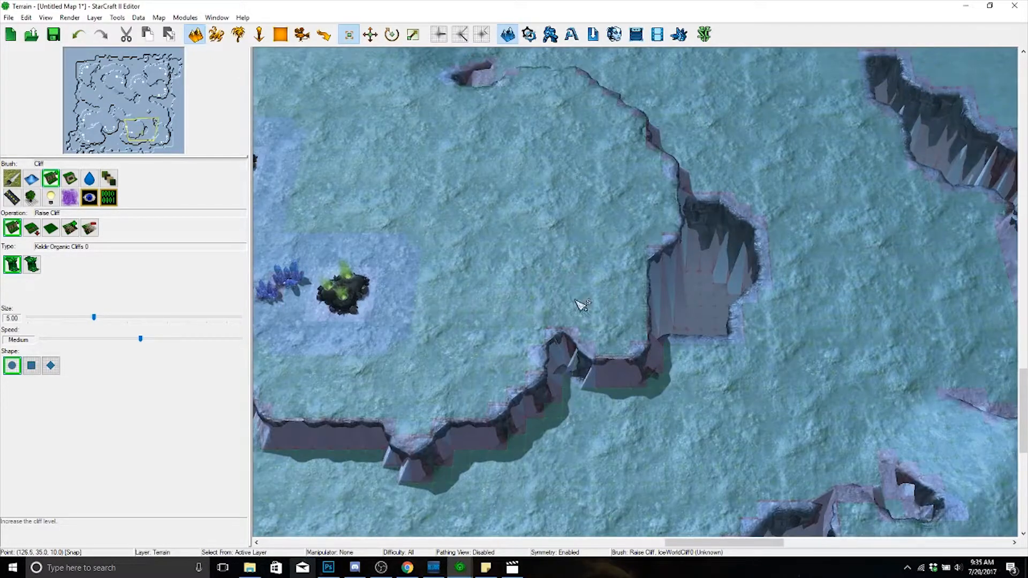
- Examine the southeastern base's ramp and chokes, the new base's plateau and the overall layout of the map's southern half
right_drag(822, 423, 519, 268)
right_drag(626, 281, 686, 315)
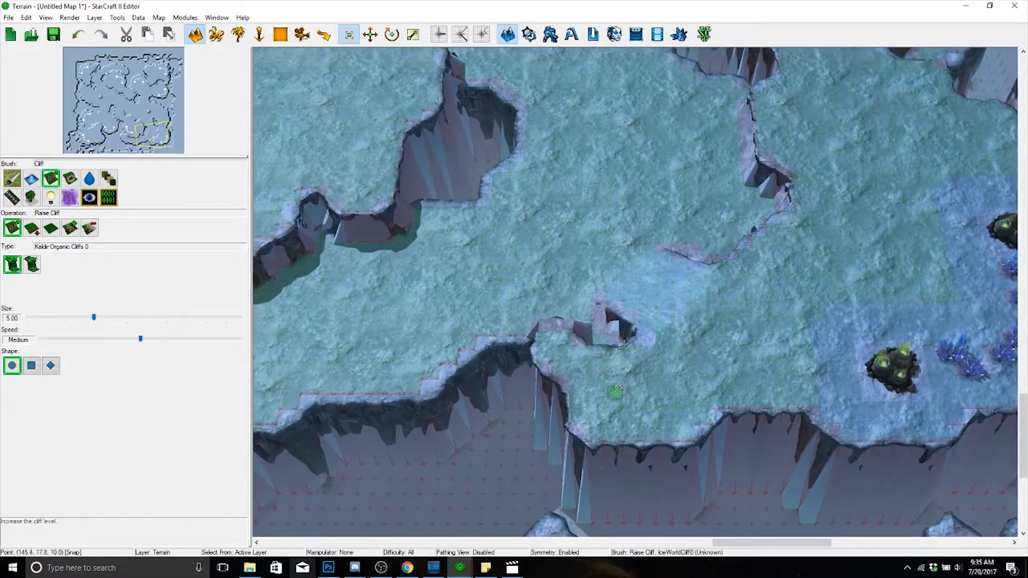
mouse_move(876, 241)
right_down()
mouse_move(767, 362)
mouse_move(772, 325)
right_up()
scroll(758, 399, down, 3)
right_drag(705, 343, 753, 397)
right_drag(438, 358, 812, 467)
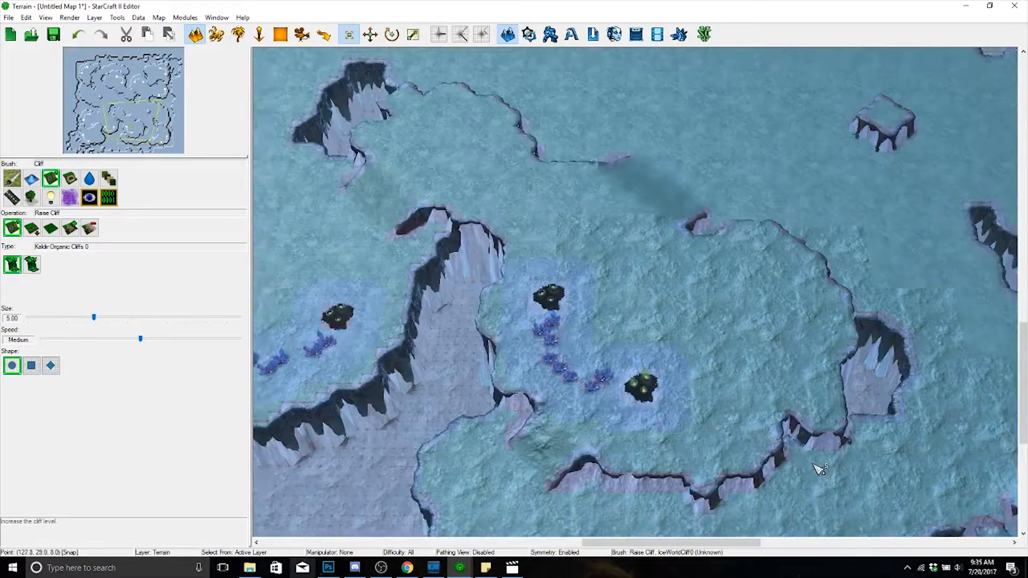
scroll(813, 467, down, 3)
right_drag(682, 379, 695, 370)
scroll(691, 391, down, 3)
scroll(686, 420, up, 2)
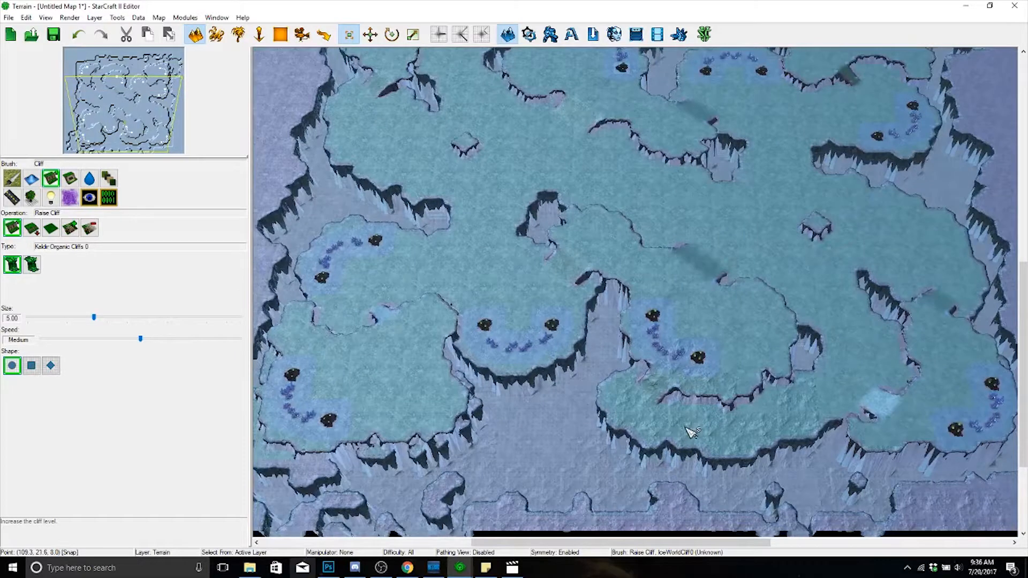